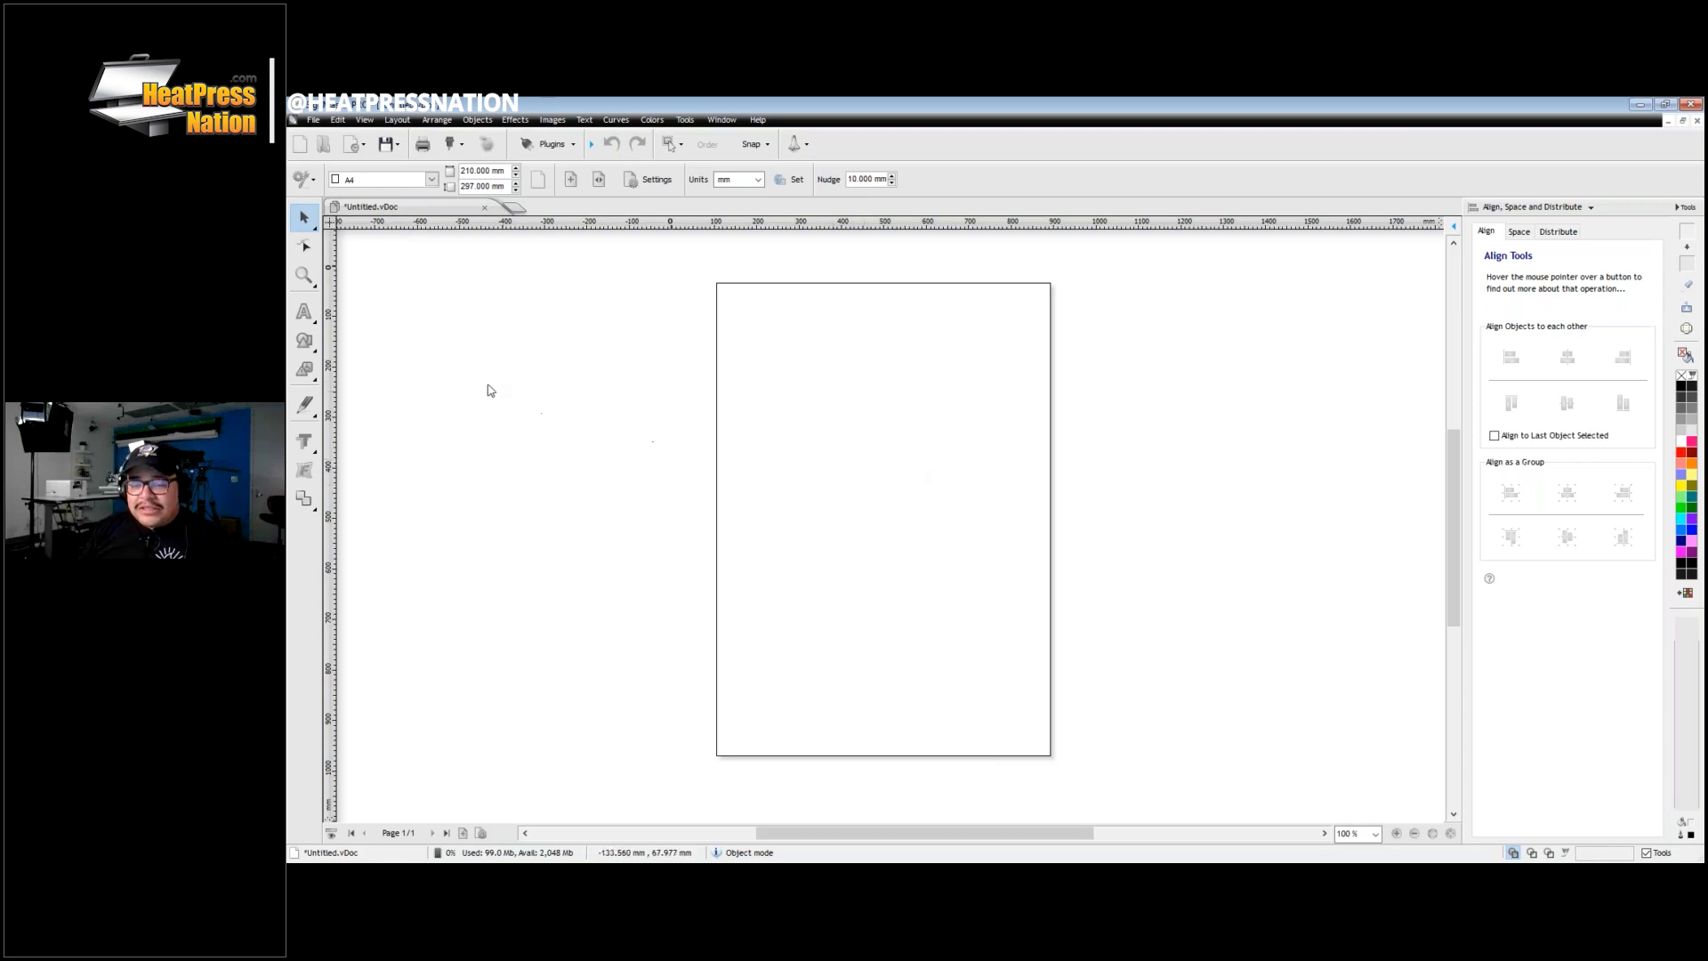
Step: Add artistic text on the page reading CATCH / ME IF / YOU / CAN on four separate lines
{"action": "left_click", "coordinate": [304, 313]}
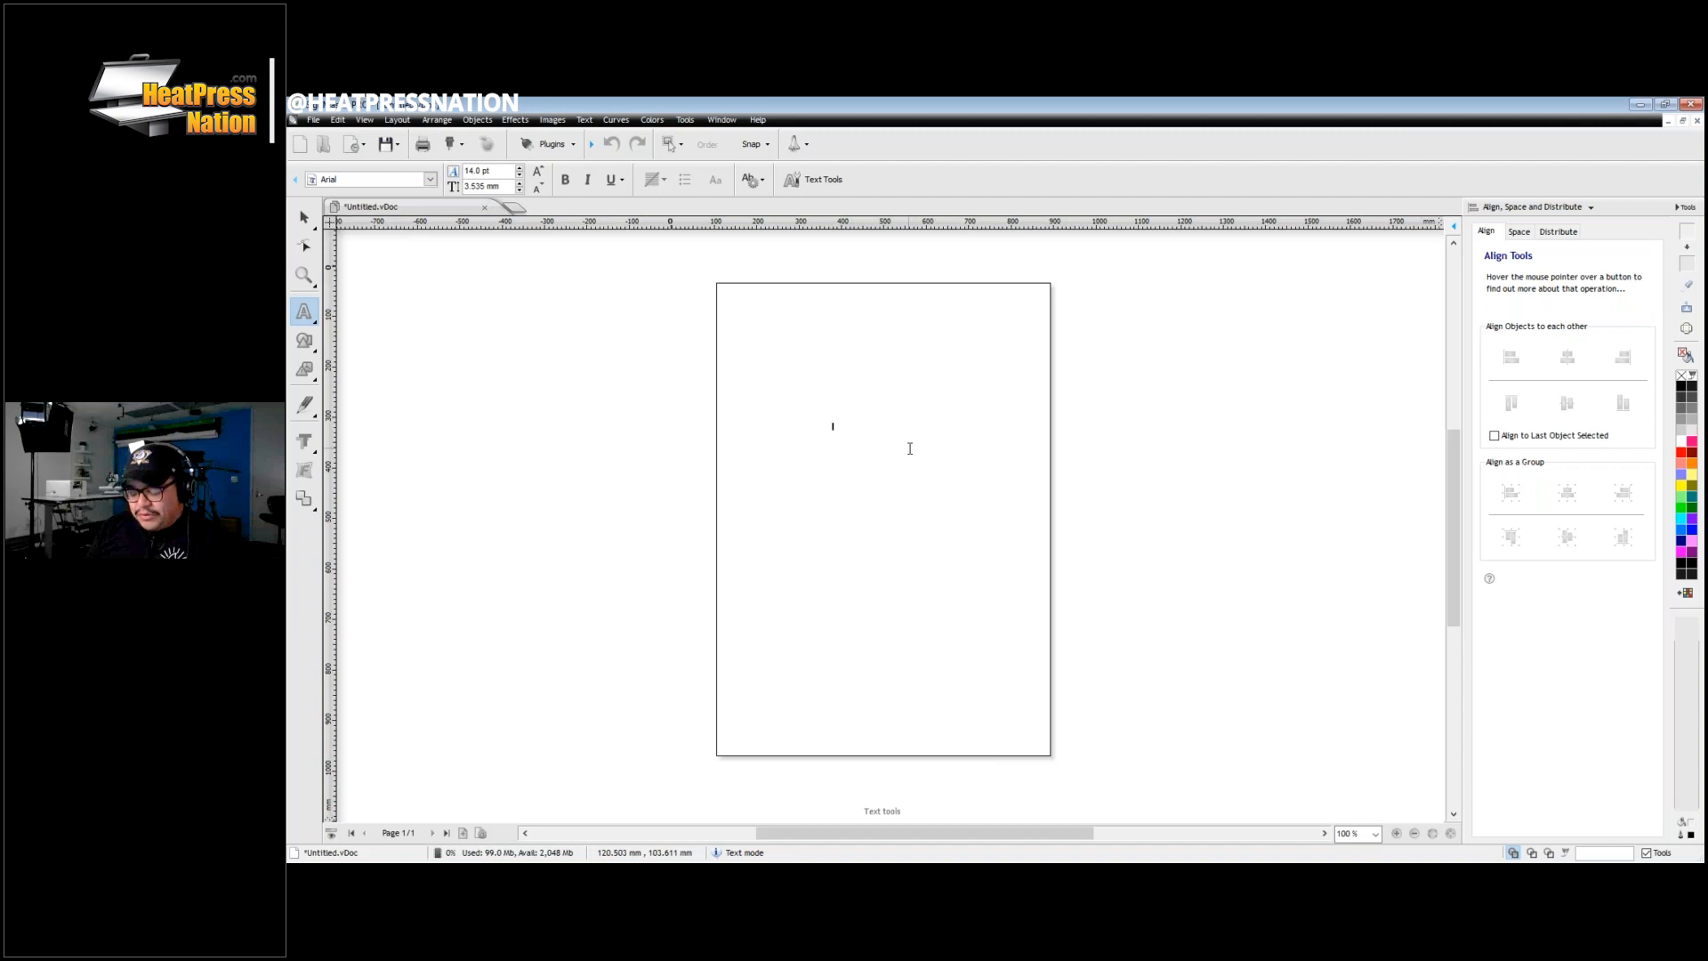
{"action": "left_click", "coordinate": [832, 426]}
{"action": "type", "text": "CATCH"}
{"action": "key", "text": "Return"}
{"action": "type", "text": "ME IF"}
{"action": "key", "text": "Return"}
{"action": "type", "text": "YOU"}
{"action": "key", "text": "Return"}
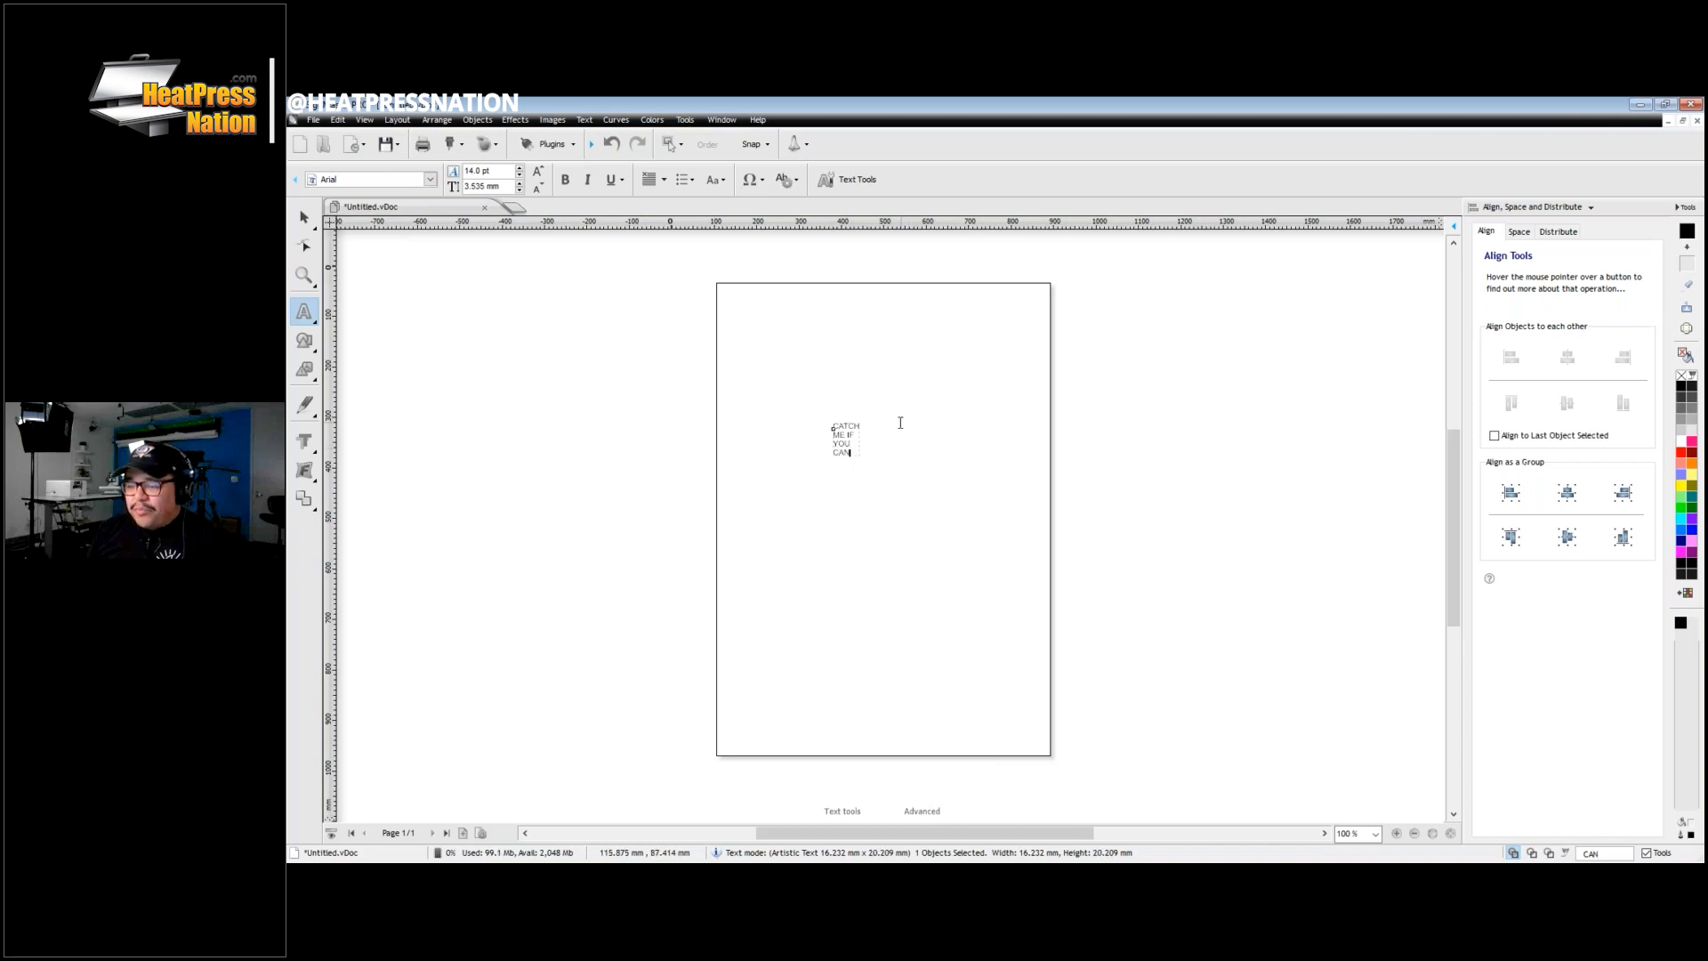
Step: Enlarge the whole four-line text to 130 pt
{"action": "key", "text": "ctrl+a"}
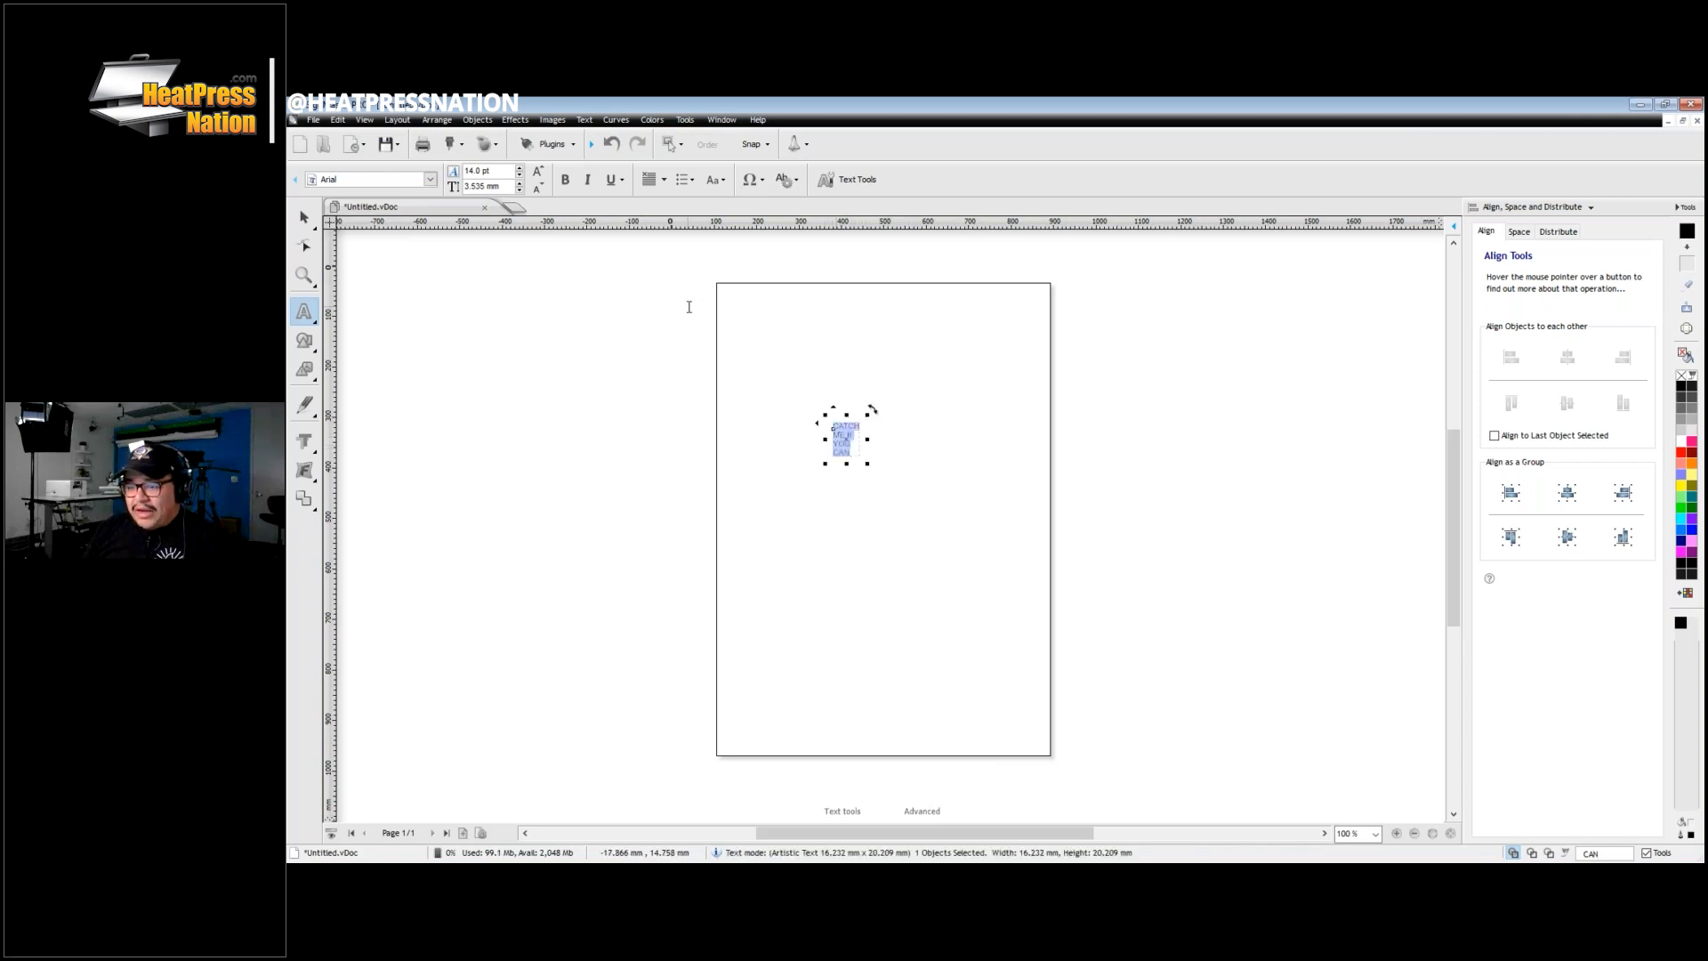
{"action": "left_click", "coordinate": [538, 173]}
{"action": "left_click", "coordinate": [538, 172]}
{"action": "left_click", "coordinate": [538, 172]}
{"action": "left_click", "coordinate": [539, 172]}
{"action": "left_click", "coordinate": [538, 173]}
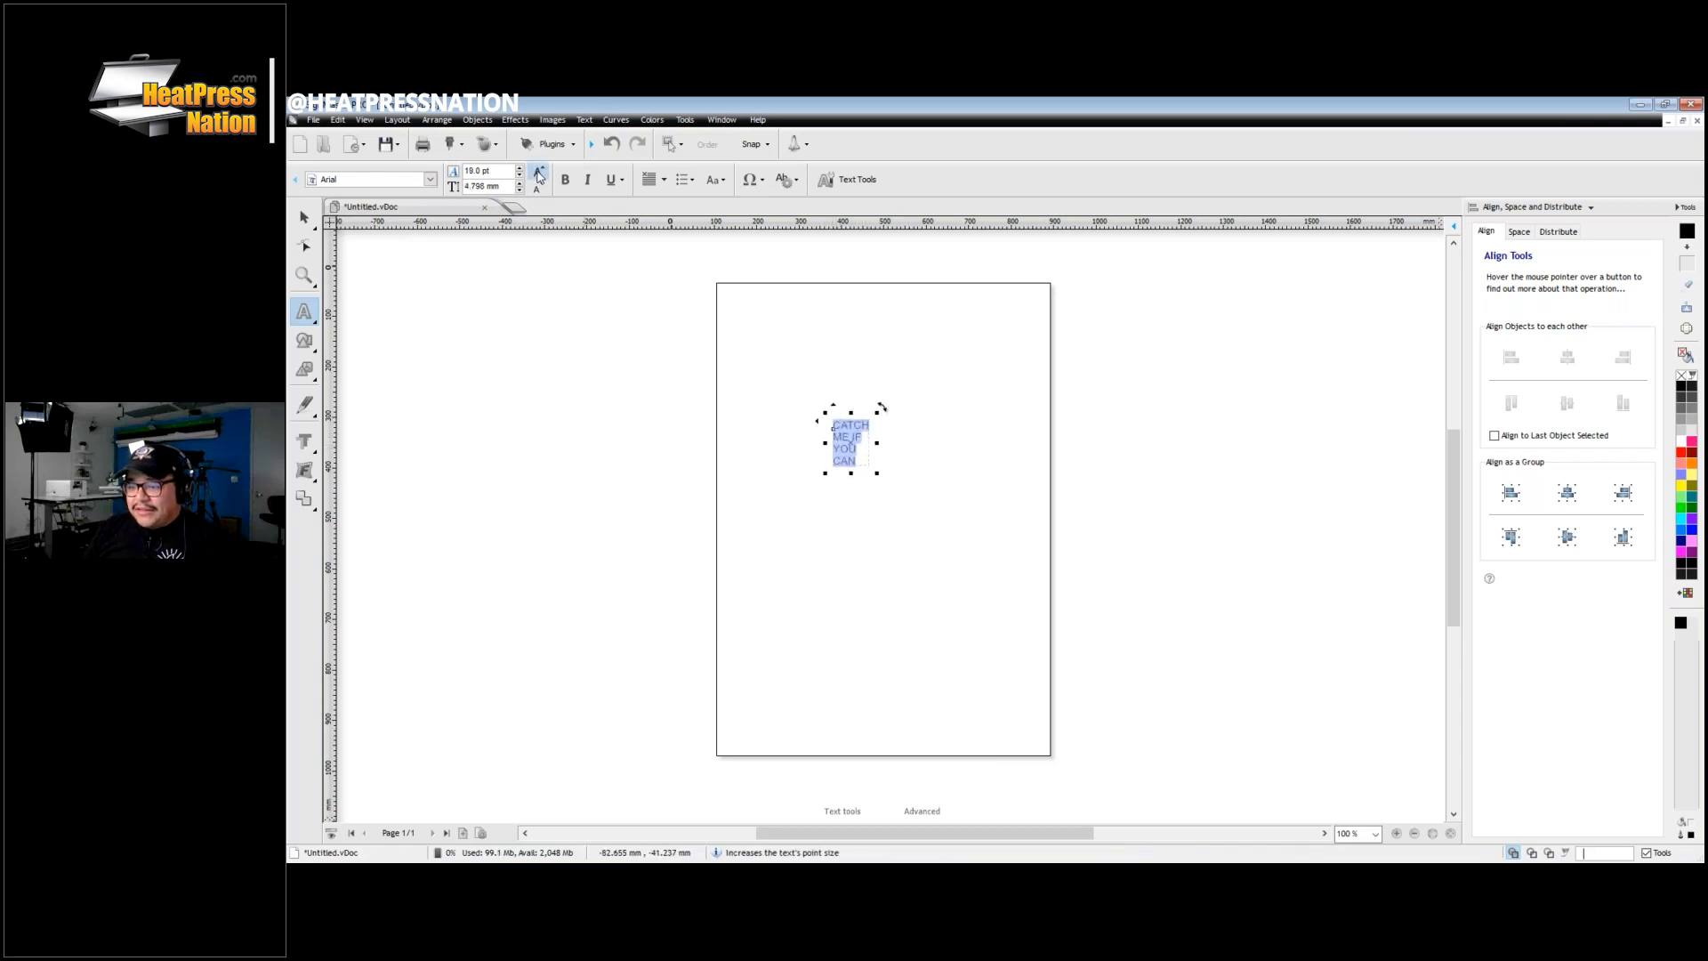
{"action": "left_click", "coordinate": [539, 173]}
{"action": "left_click", "coordinate": [539, 173]}
{"action": "left_click", "coordinate": [538, 173]}
{"action": "left_click", "coordinate": [538, 173]}
{"action": "left_click", "coordinate": [538, 174]}
{"action": "left_click", "coordinate": [538, 174]}
{"action": "left_click", "coordinate": [538, 174]}
{"action": "left_click", "coordinate": [538, 174]}
{"action": "left_click", "coordinate": [538, 173]}
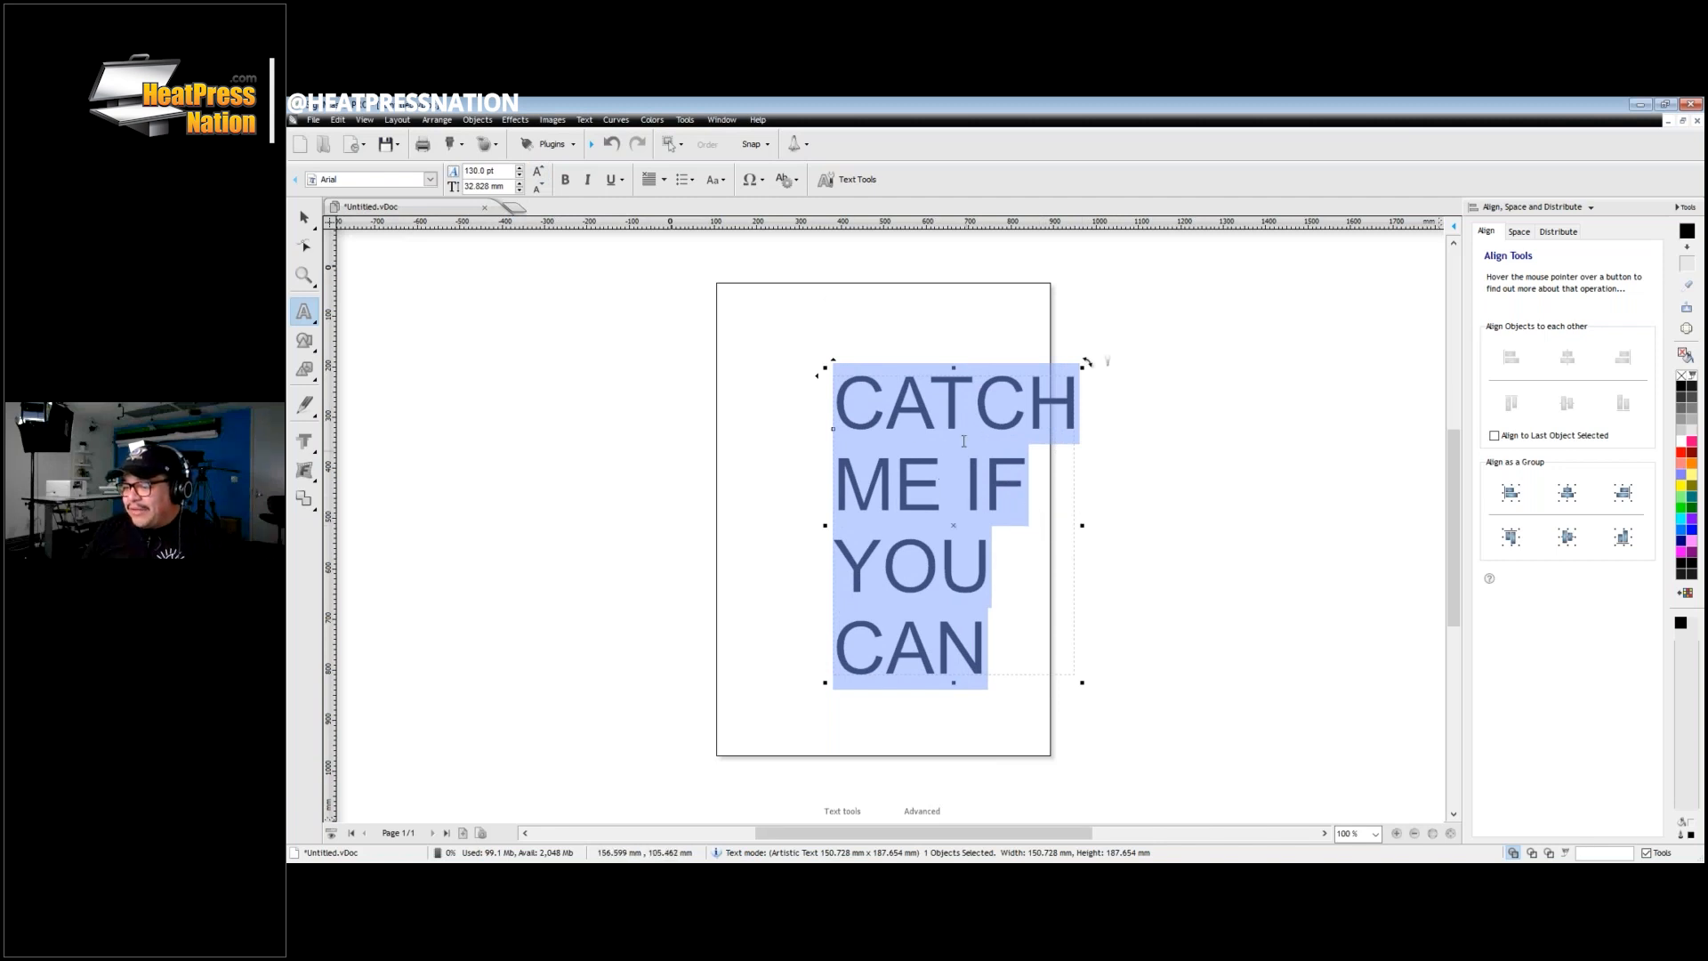
Step: Center-align the four lines of text and set their font to AGBenguiatCyr-Bold
{"action": "left_click", "coordinate": [662, 182]}
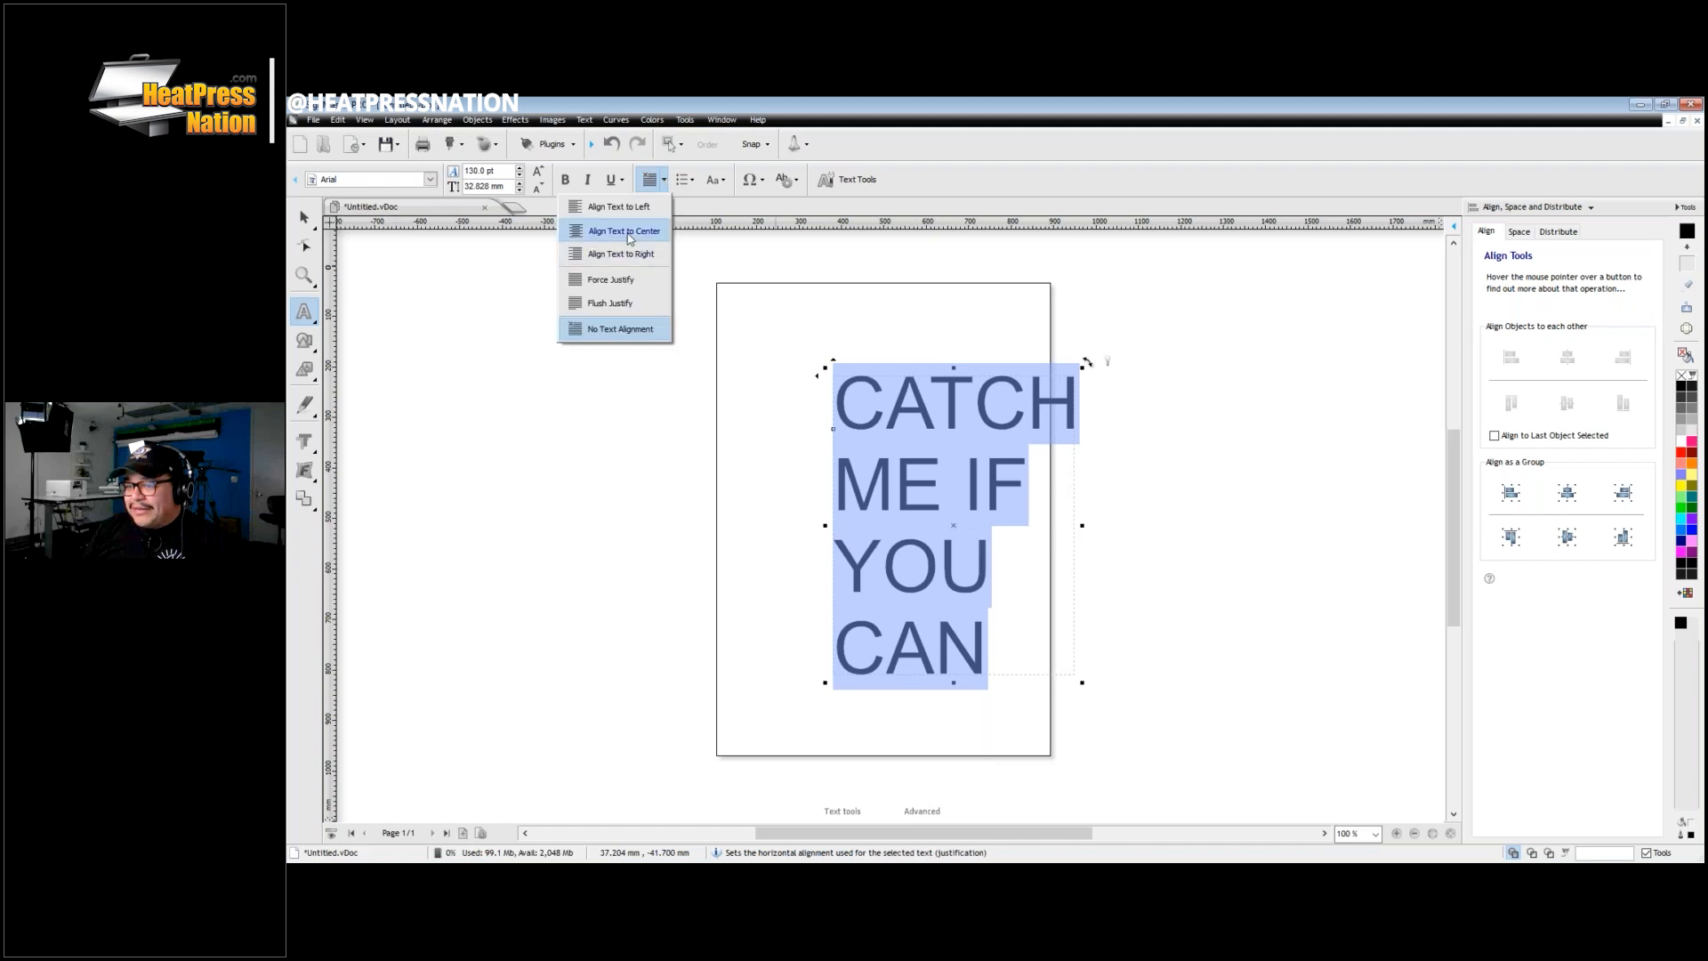
{"action": "left_click", "coordinate": [625, 232]}
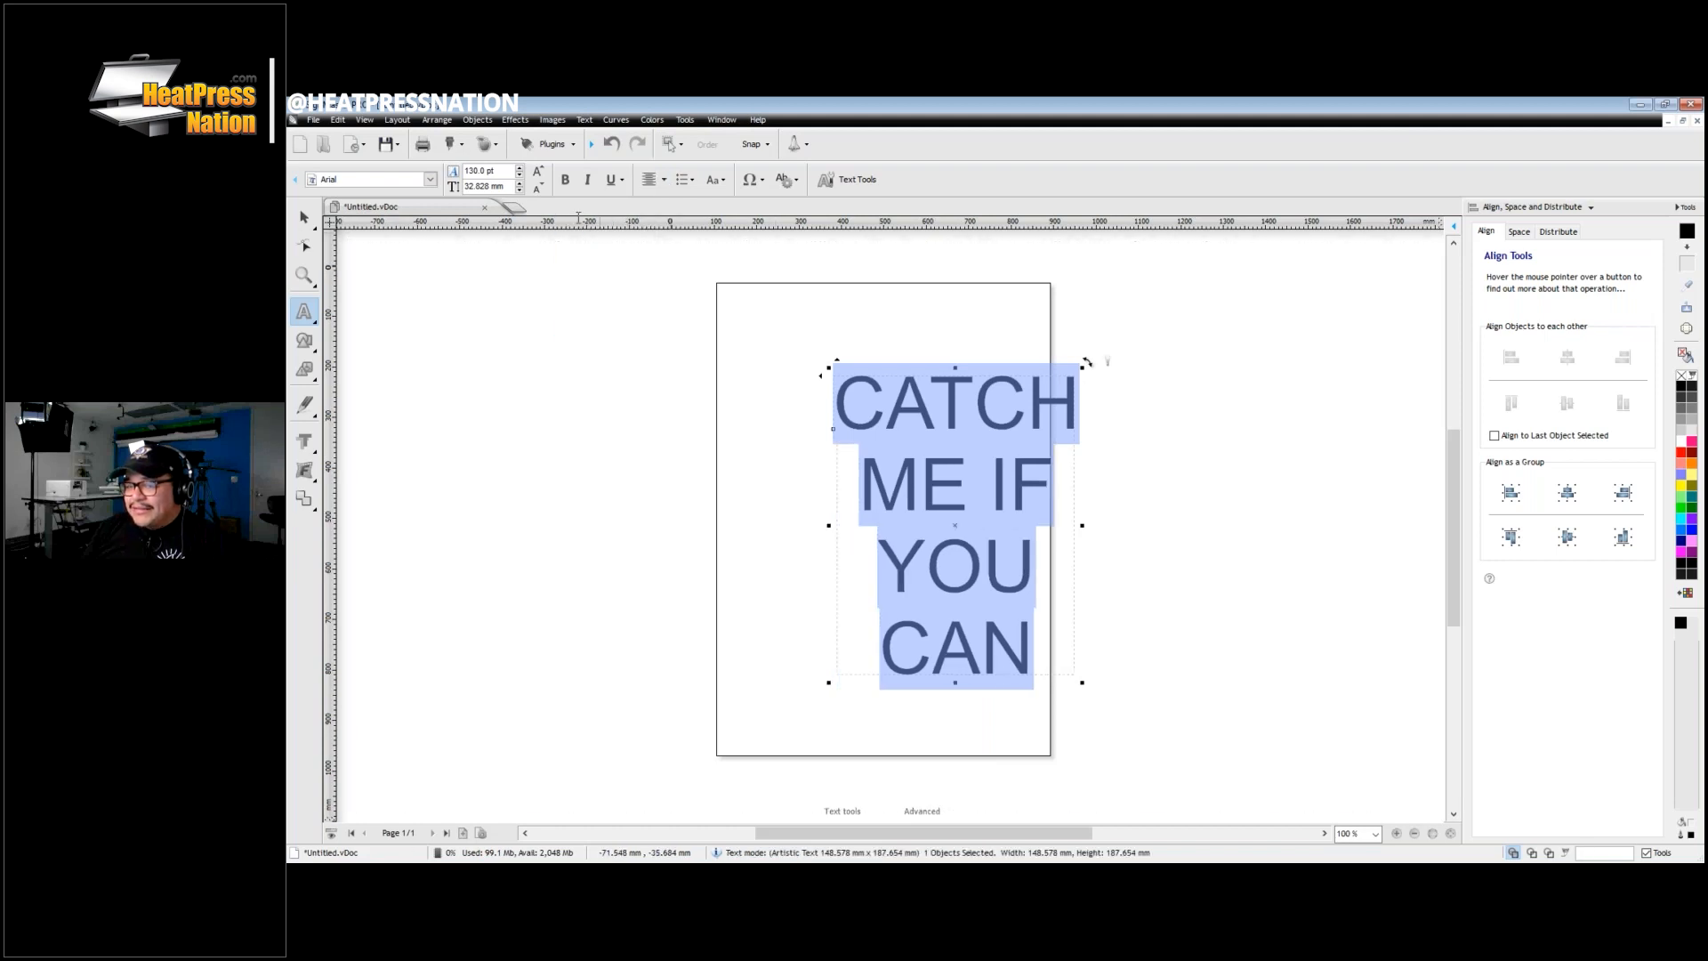
{"action": "left_click", "coordinate": [430, 180]}
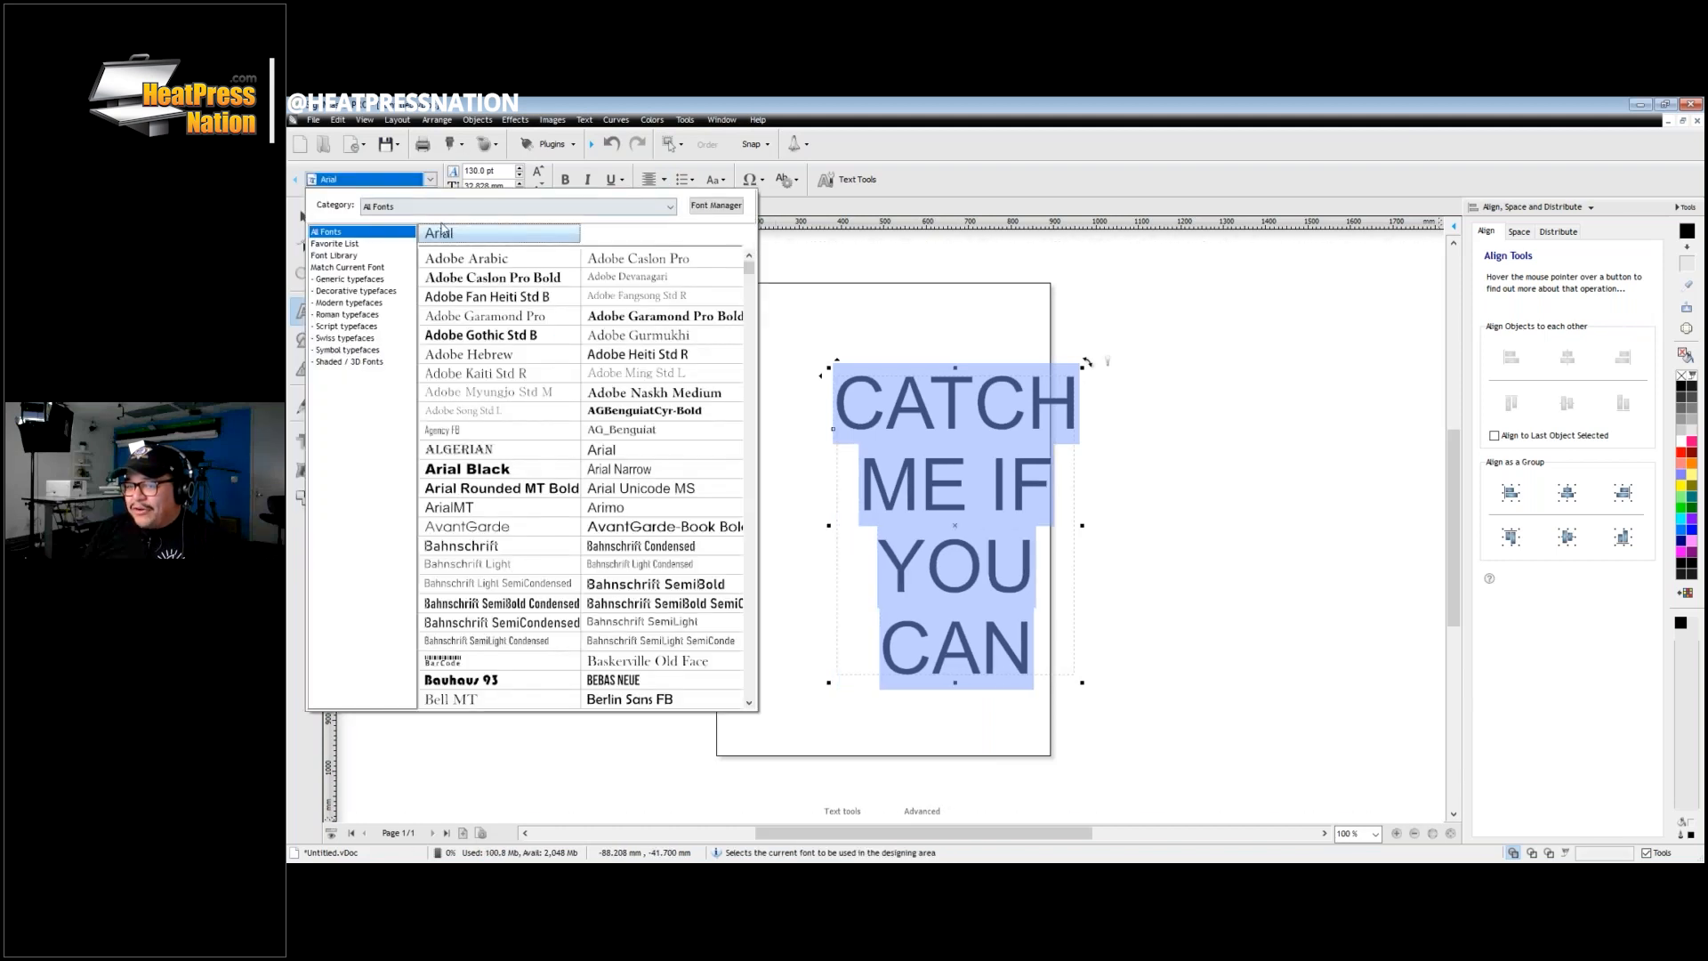
{"action": "left_click", "coordinate": [643, 410]}
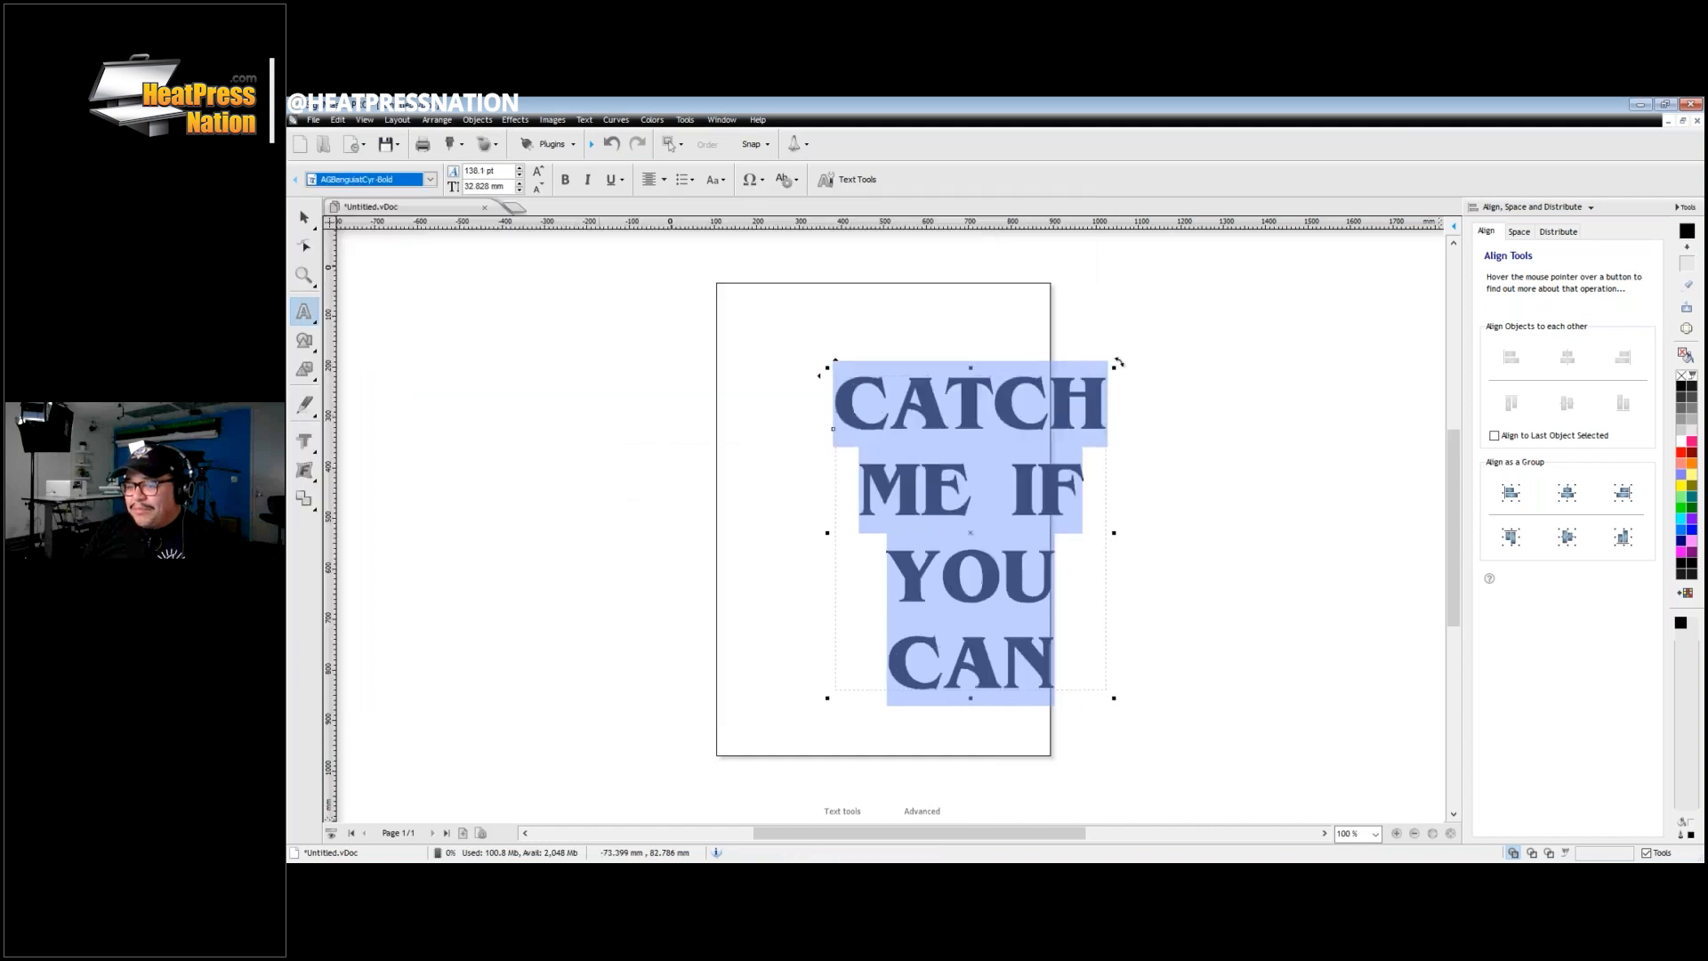
Step: Move the text block so it sits horizontally centered within the page, and keep it selected
{"action": "left_click", "coordinate": [306, 217]}
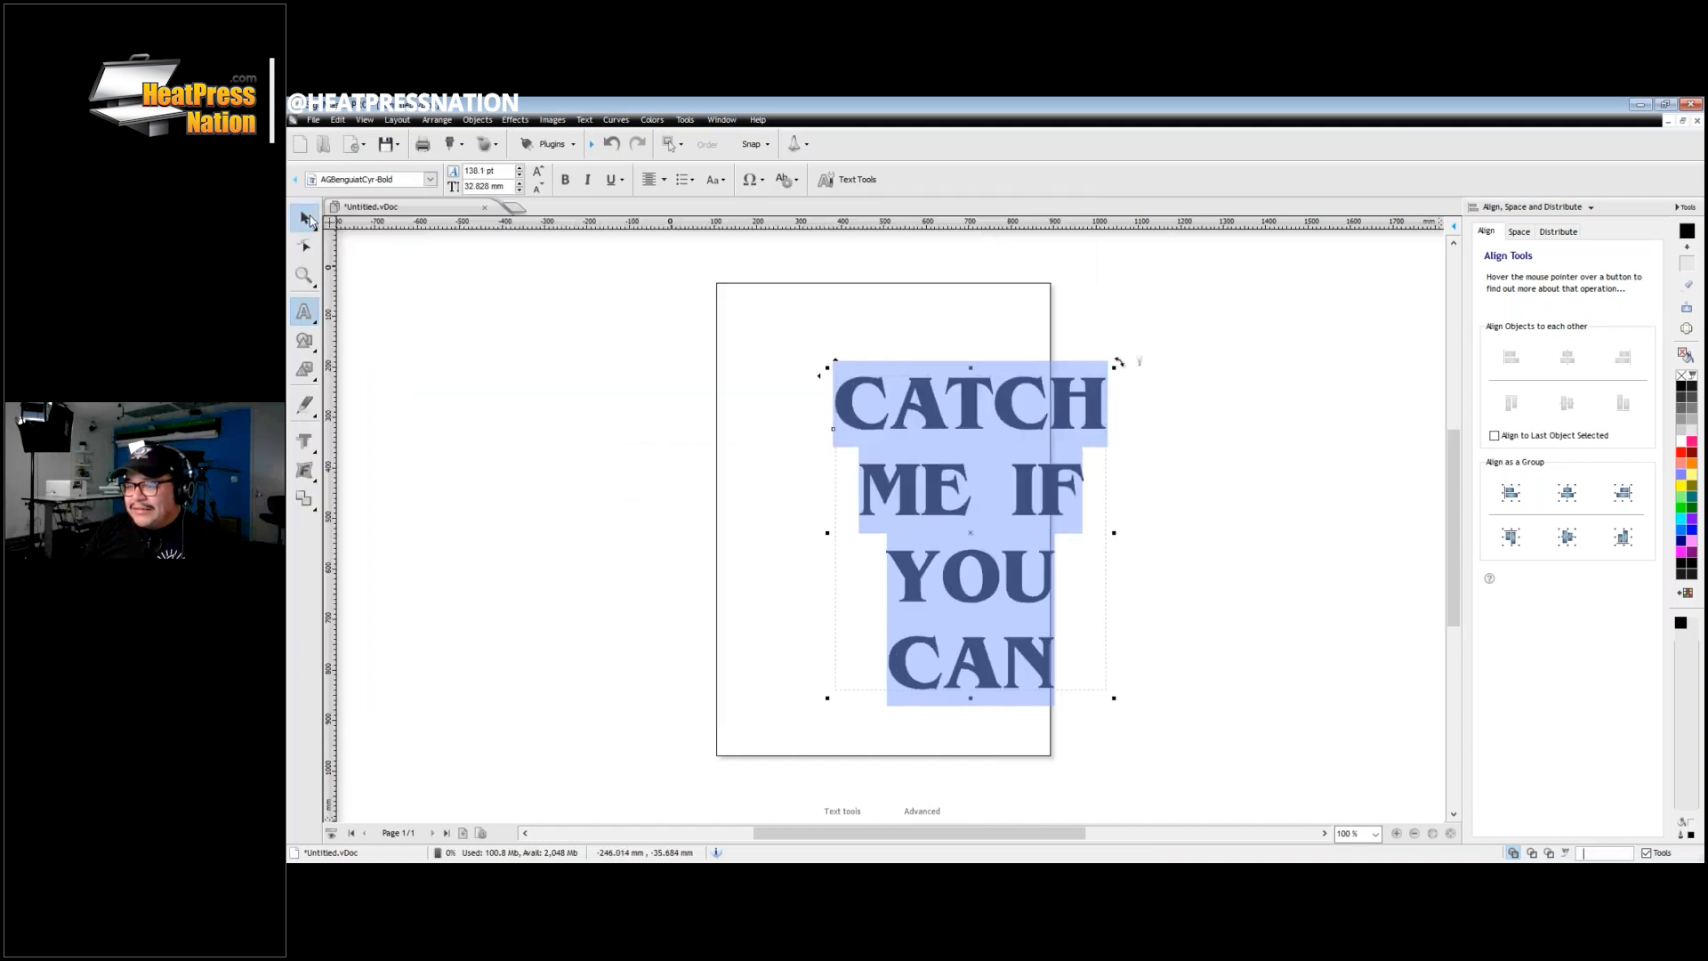
{"action": "left_click_drag", "start_coordinate": [990, 402], "coordinate": [921, 400]}
{"action": "left_click", "coordinate": [1106, 445]}
{"action": "left_click", "coordinate": [830, 376]}
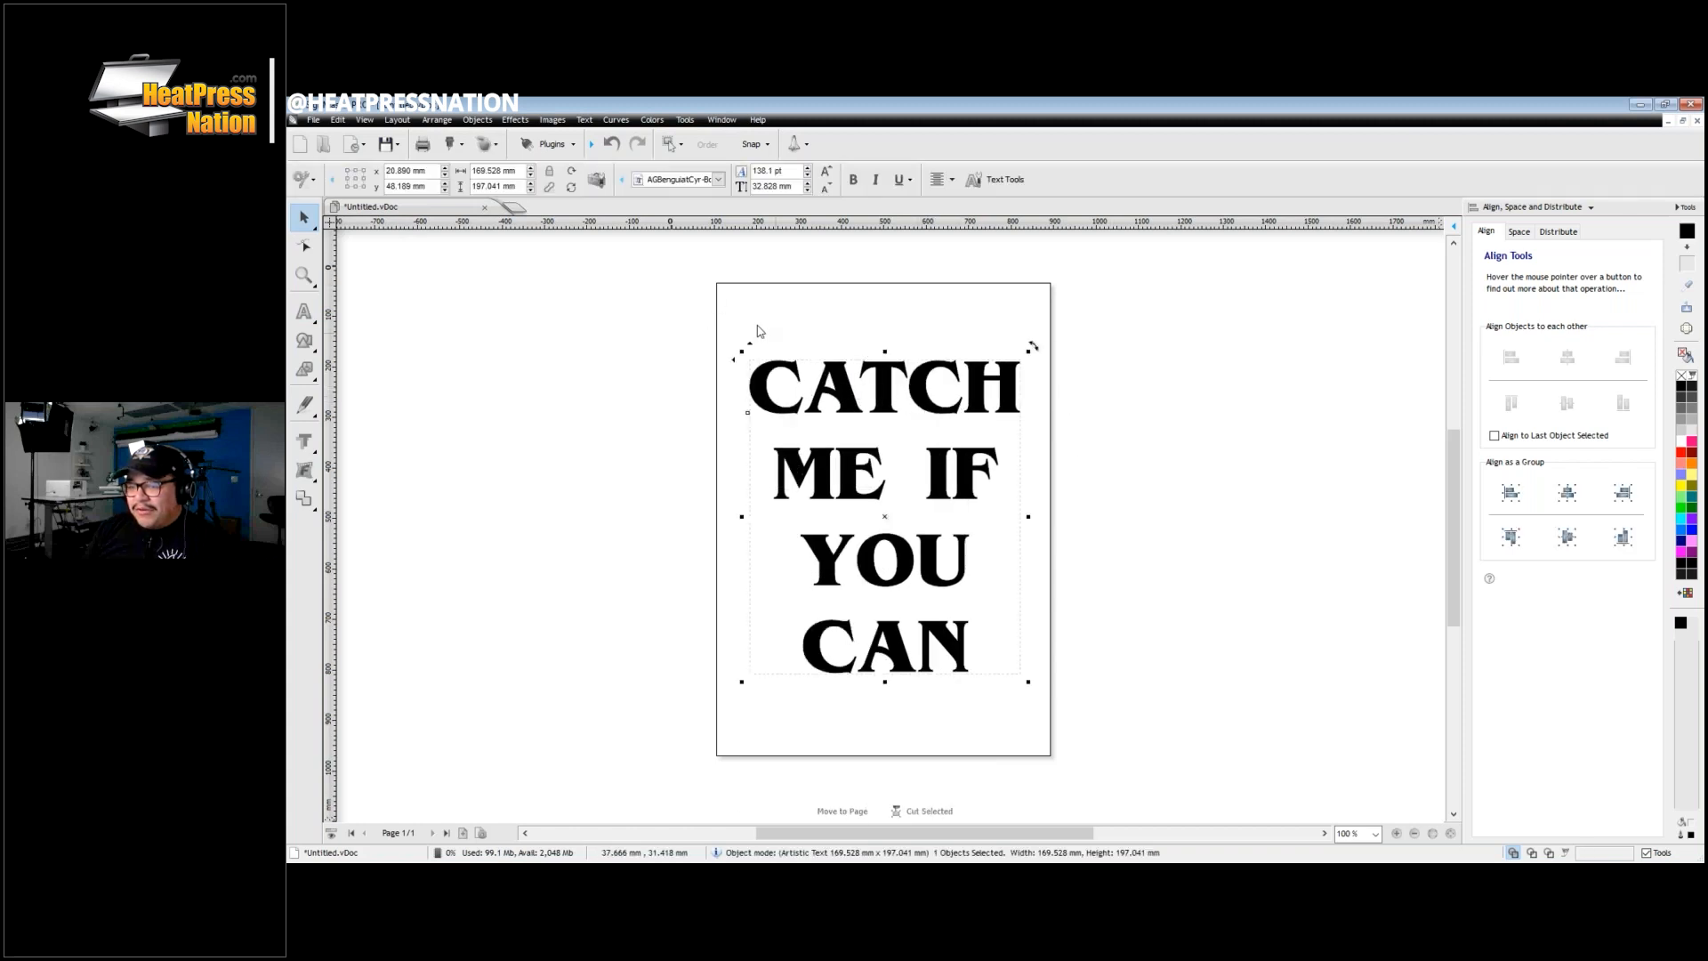
Step: Look through the available fonts and their character previews for the CATCH ME IF YOU CAN text without choosing one
{"action": "left_click", "coordinate": [719, 178]}
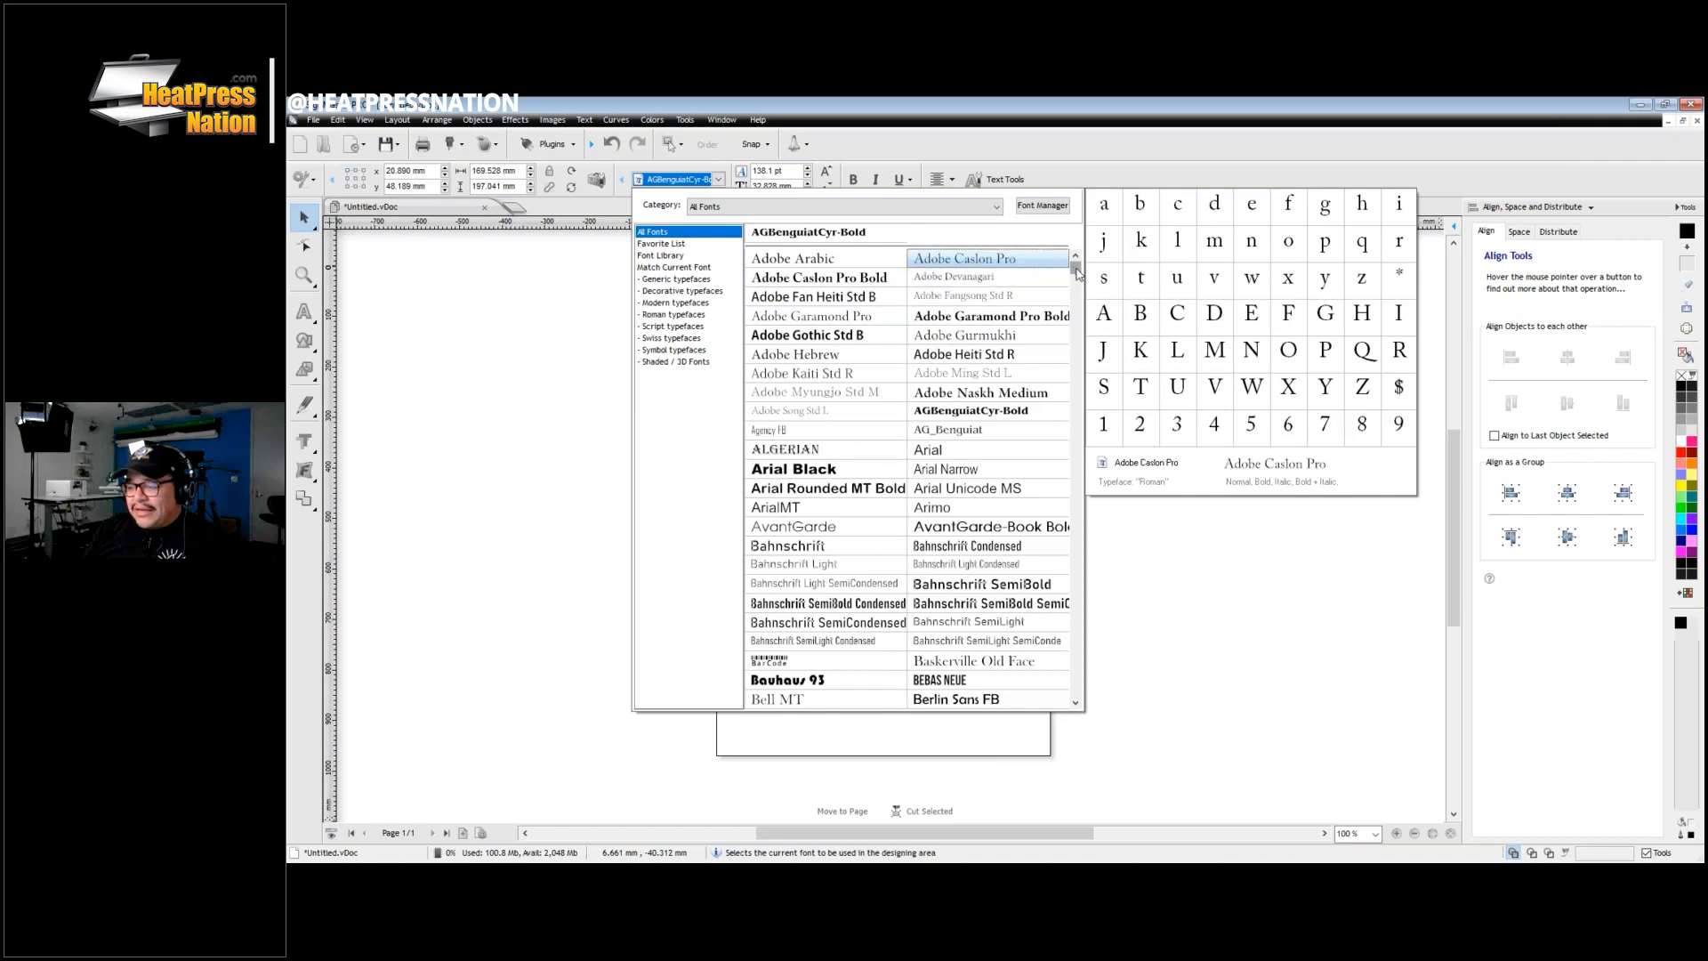
{"action": "scroll", "coordinate": [1078, 289], "scroll_direction": "down", "scroll_amount": 5}
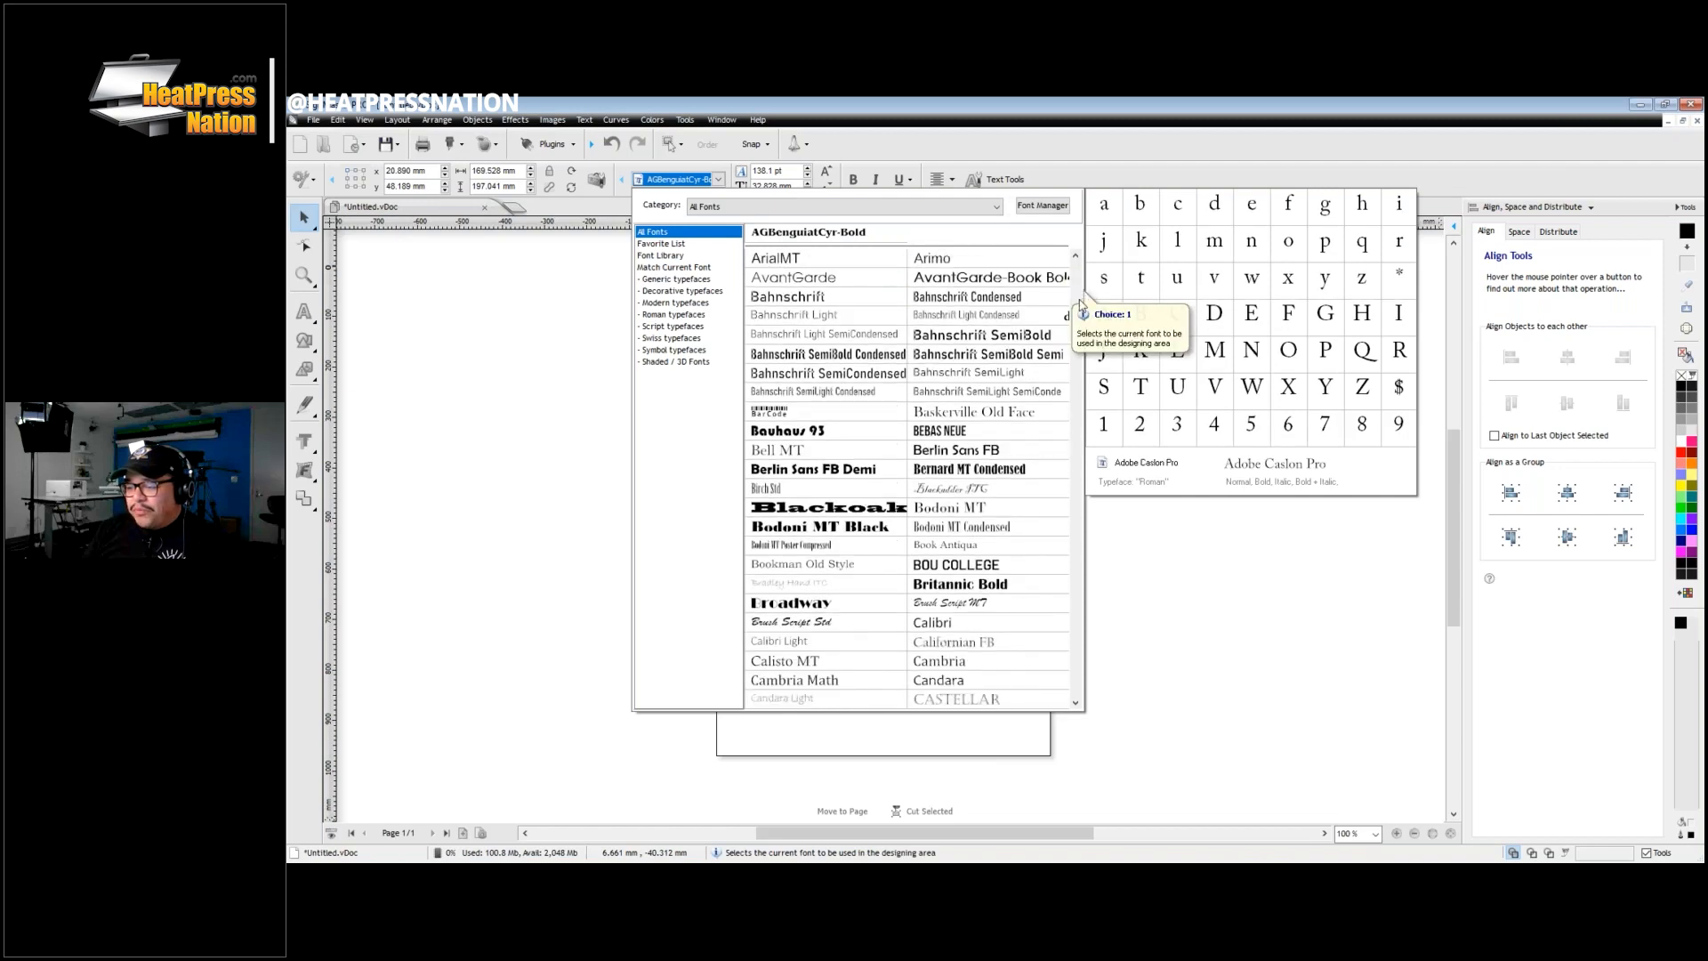
{"action": "left_click_drag", "start_coordinate": [1079, 303], "coordinate": [1076, 262]}
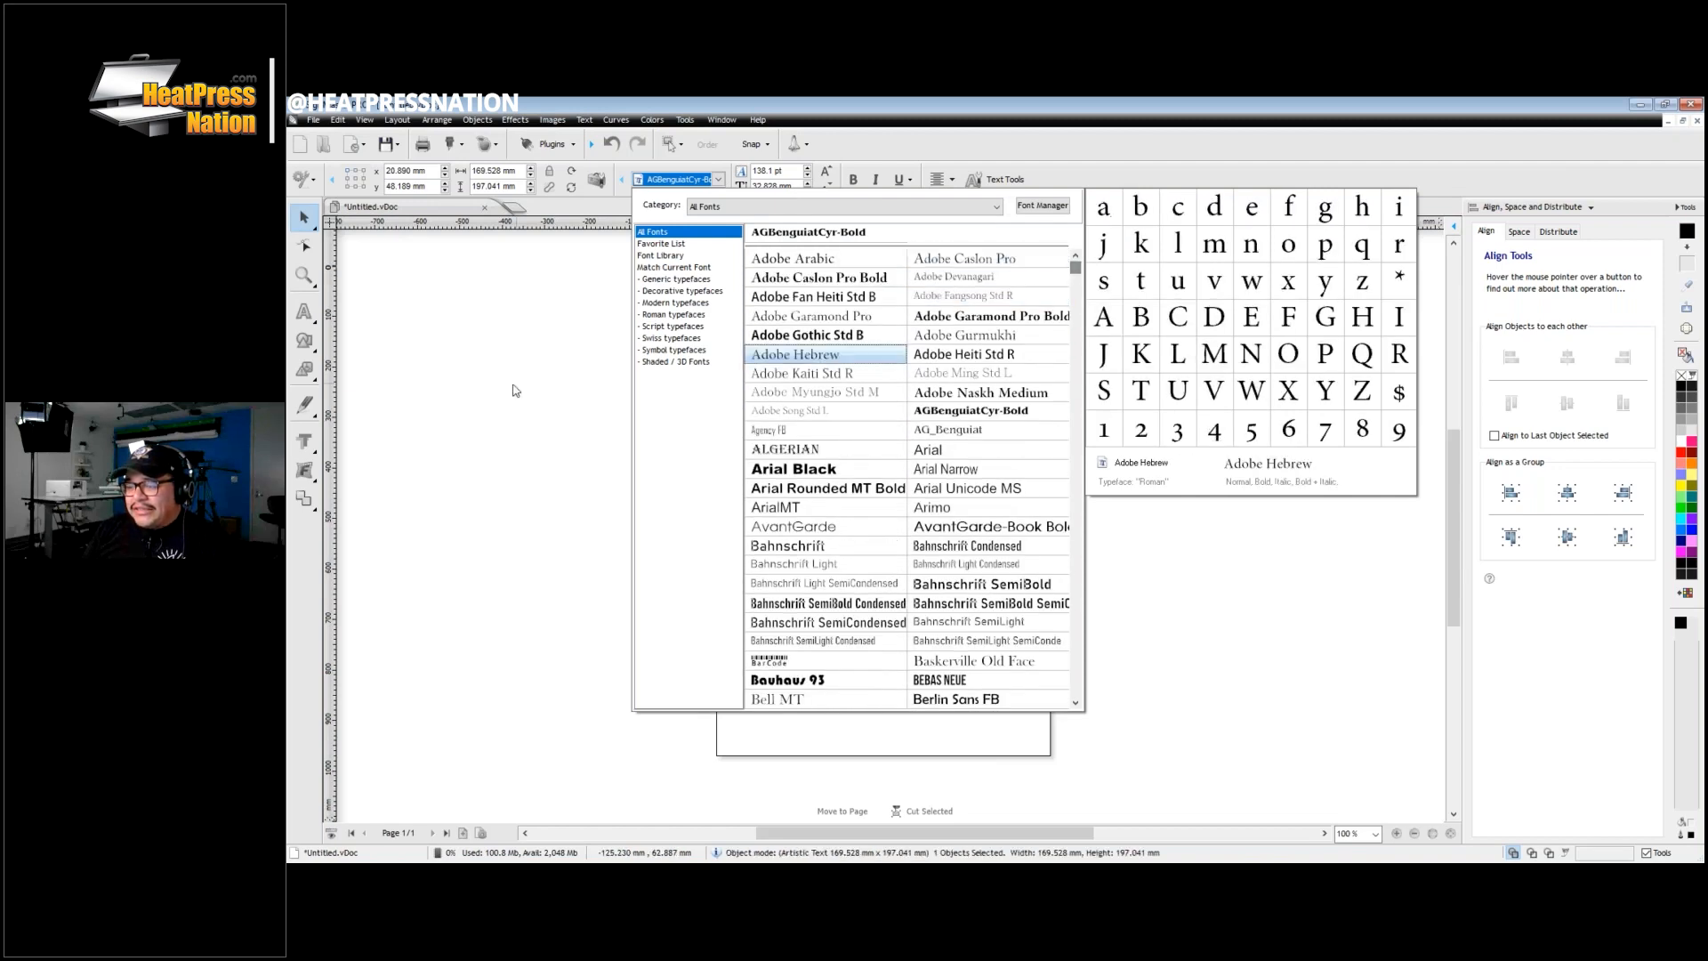
{"action": "left_click", "coordinate": [514, 386]}
{"action": "left_click", "coordinate": [1110, 446]}
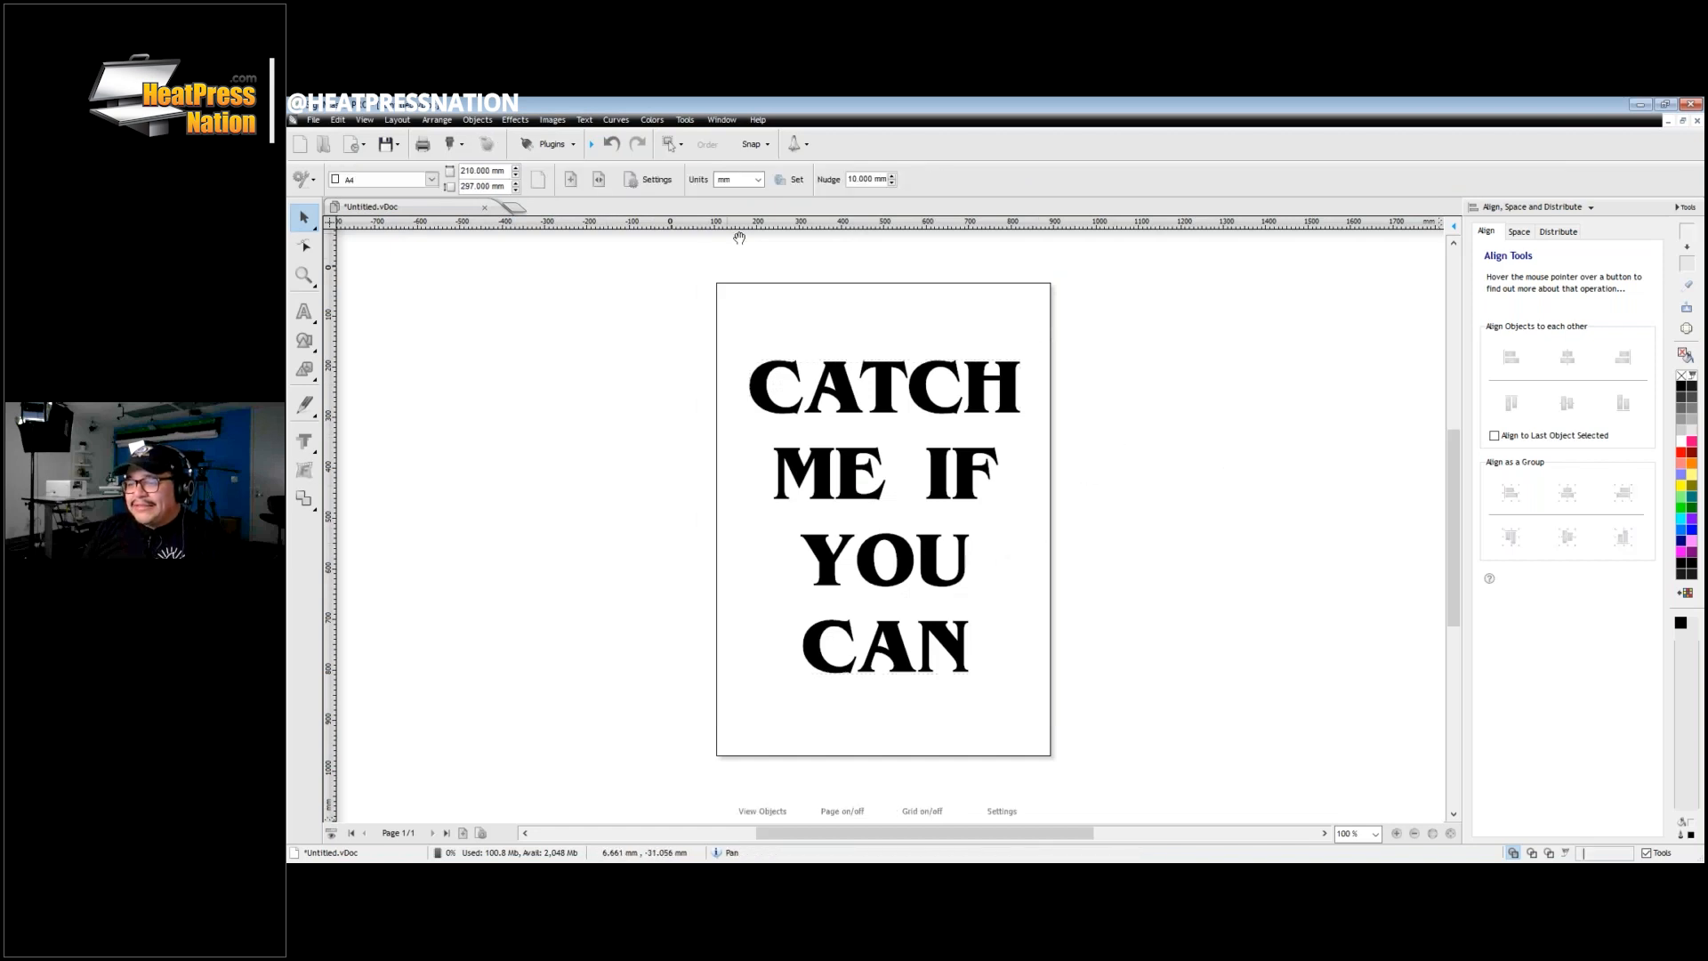
{"action": "left_click", "coordinate": [875, 395]}
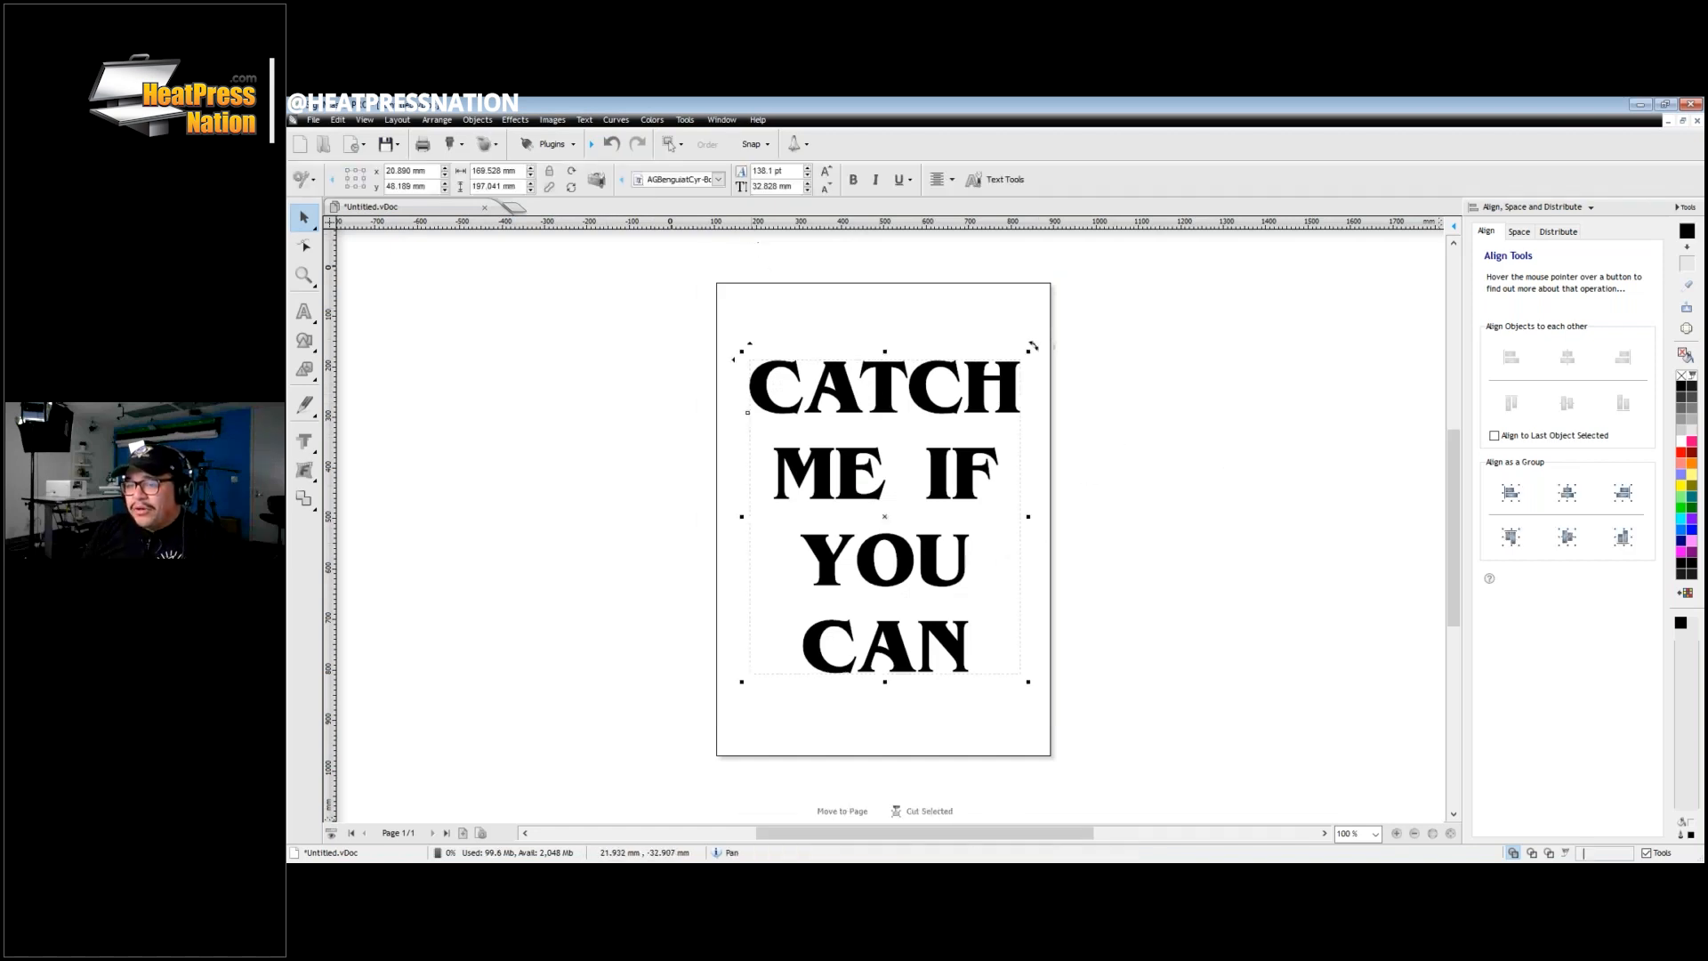
{"action": "left_click", "coordinate": [719, 180]}
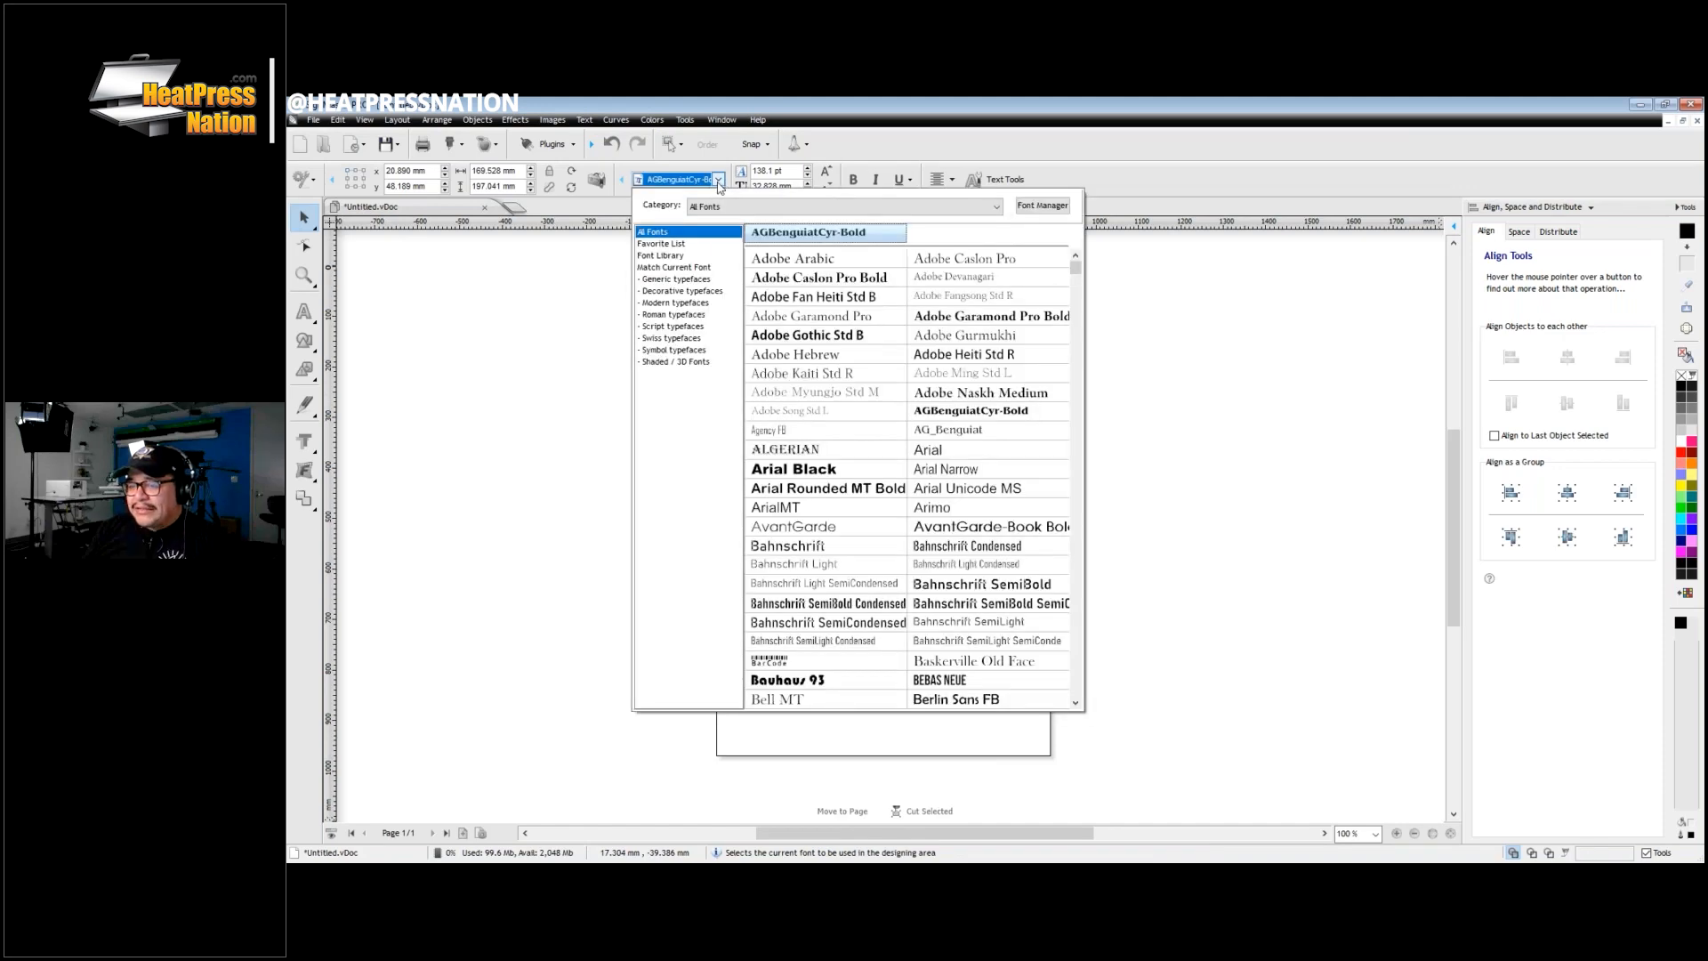
{"action": "scroll", "coordinate": [927, 546], "scroll_direction": "down", "scroll_amount": 6}
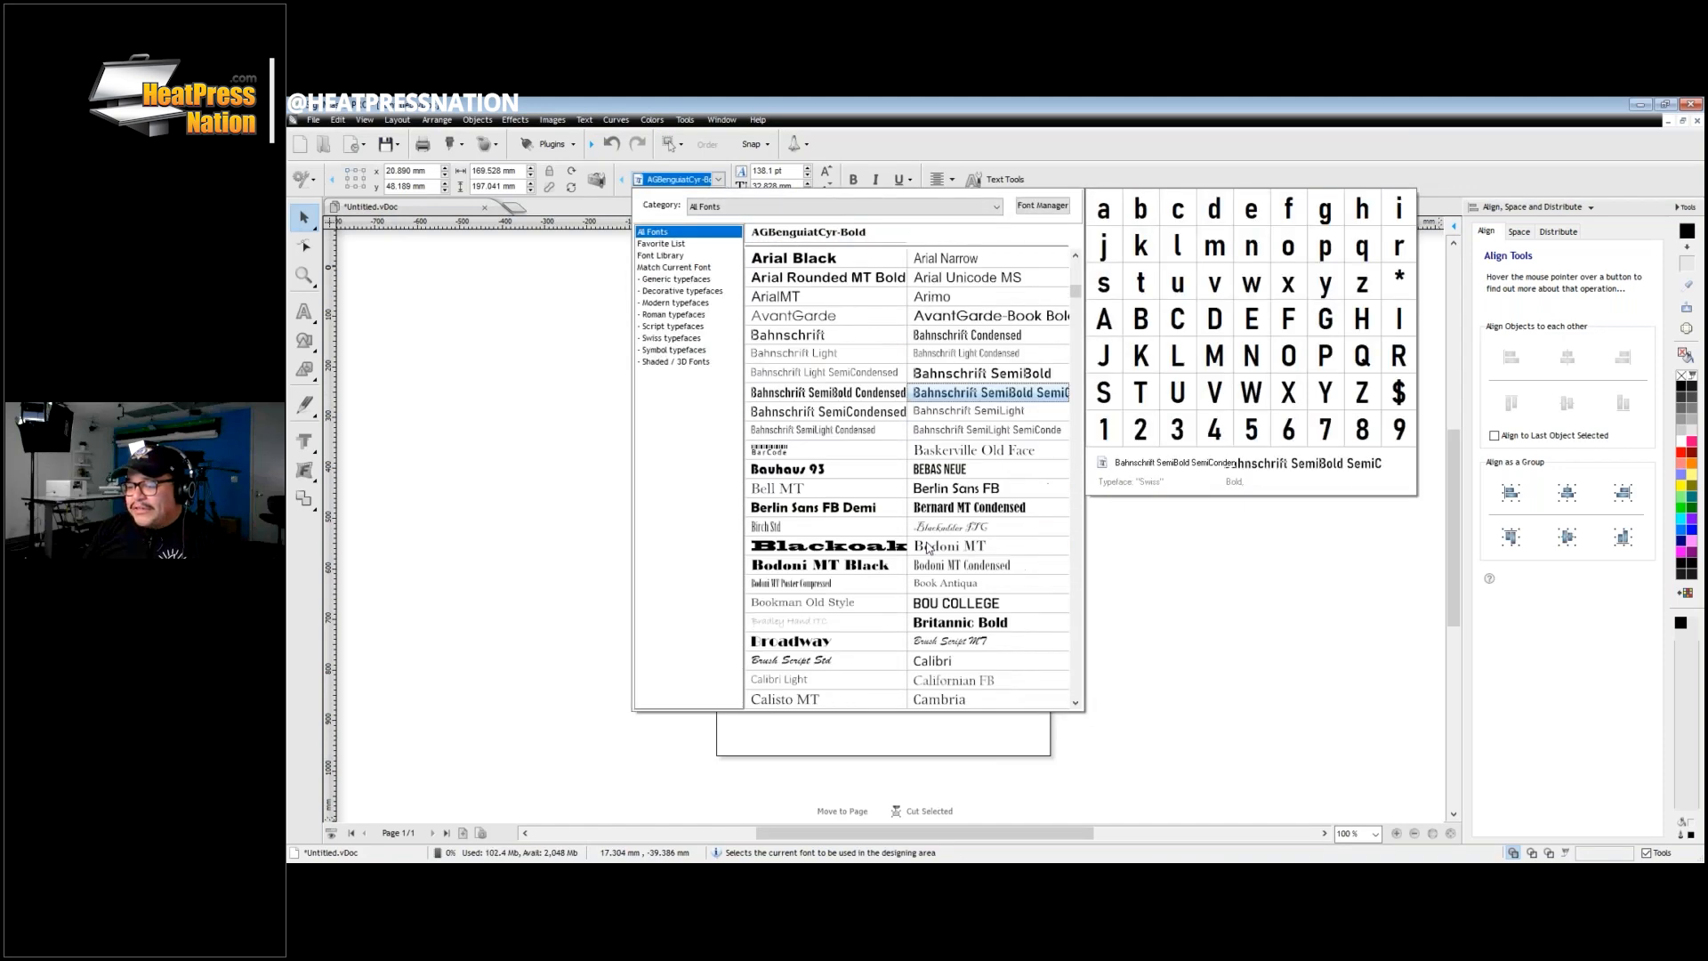
{"action": "scroll", "coordinate": [927, 546], "scroll_direction": "down", "scroll_amount": 20}
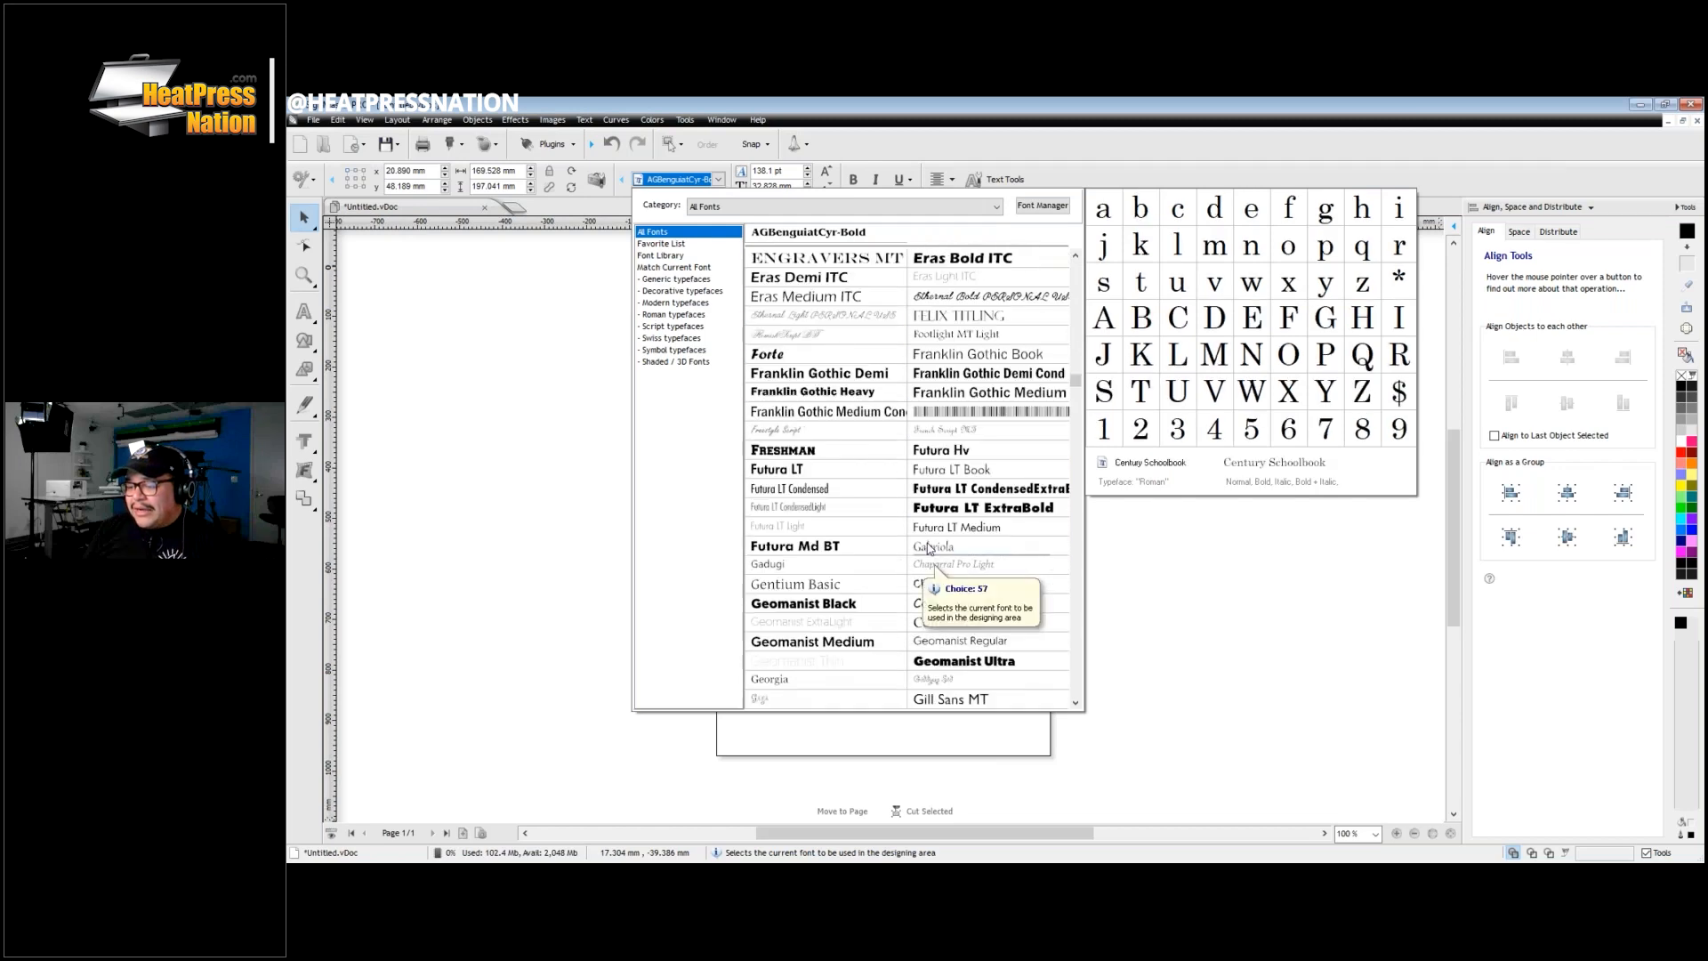
{"action": "scroll", "coordinate": [927, 546], "scroll_direction": "down", "scroll_amount": 6}
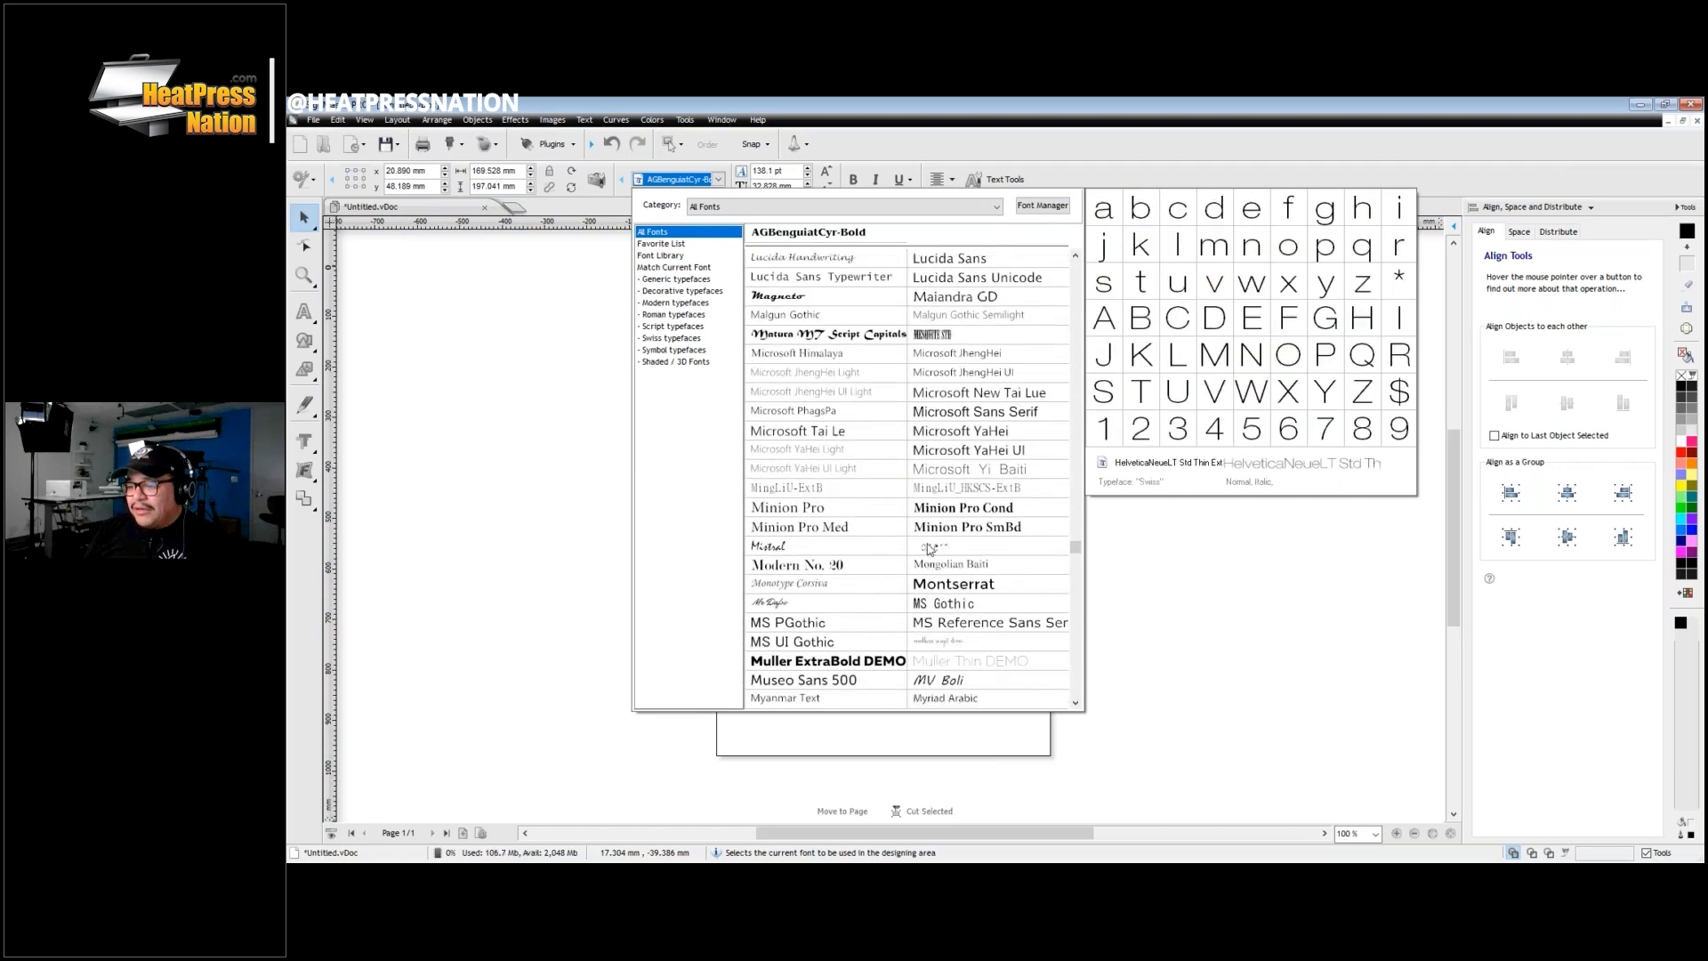
{"action": "scroll", "coordinate": [927, 546], "scroll_direction": "down", "scroll_amount": 4}
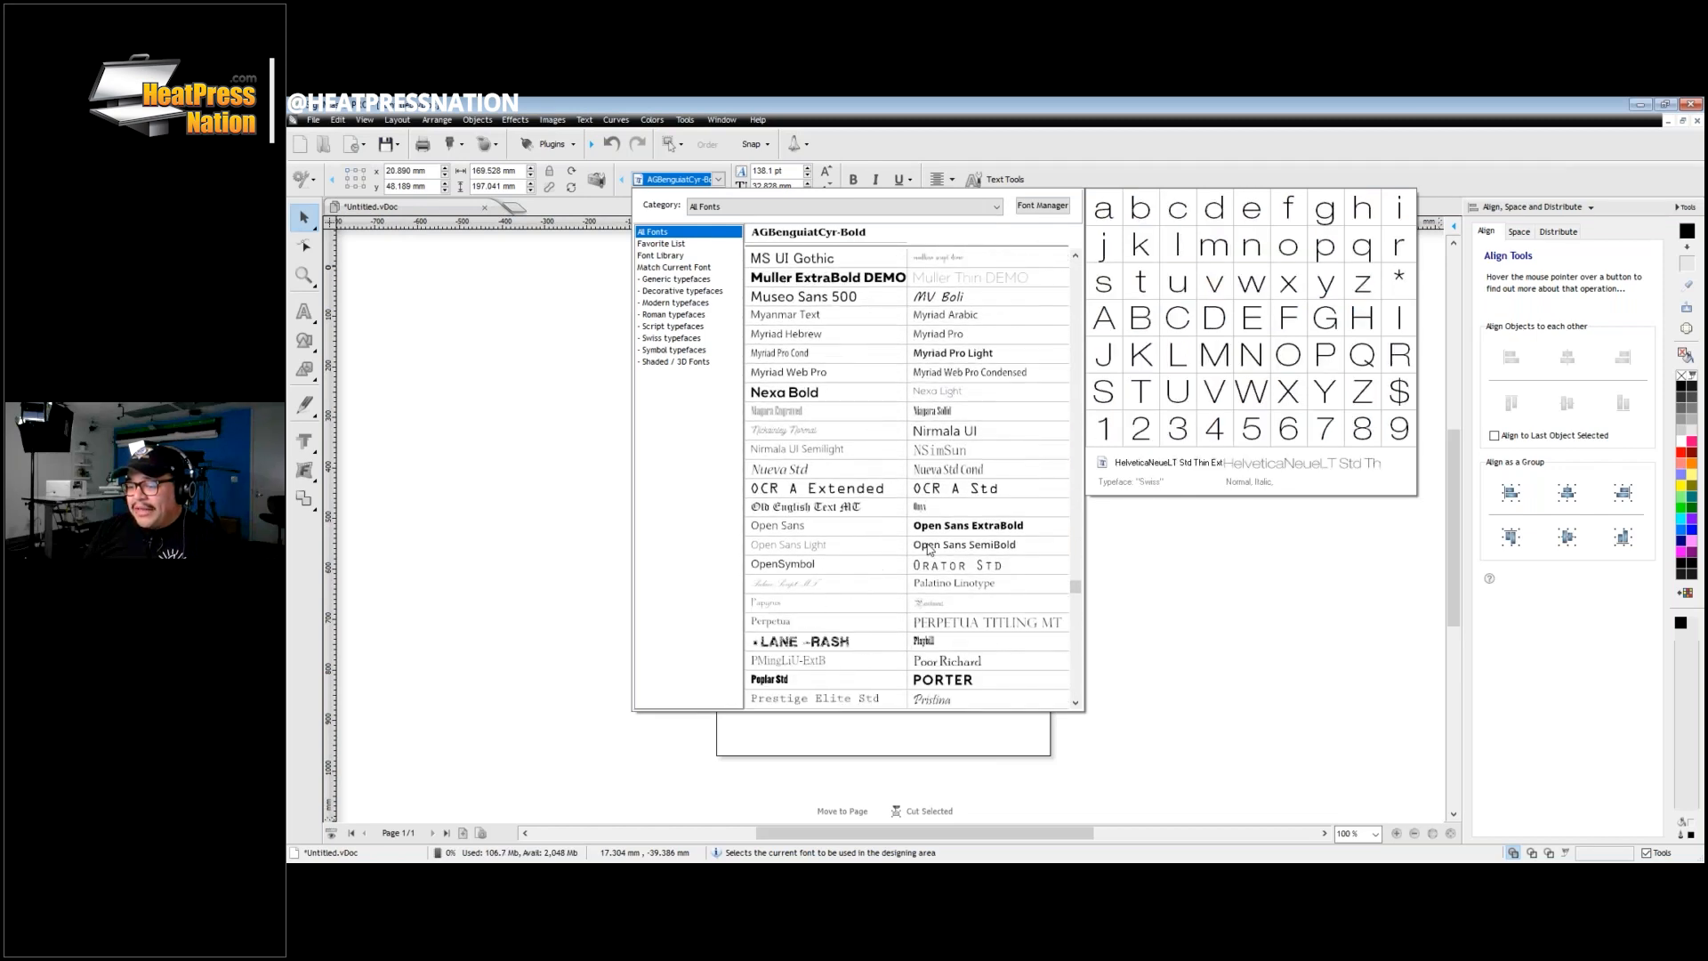
{"action": "left_click", "coordinate": [1236, 611]}
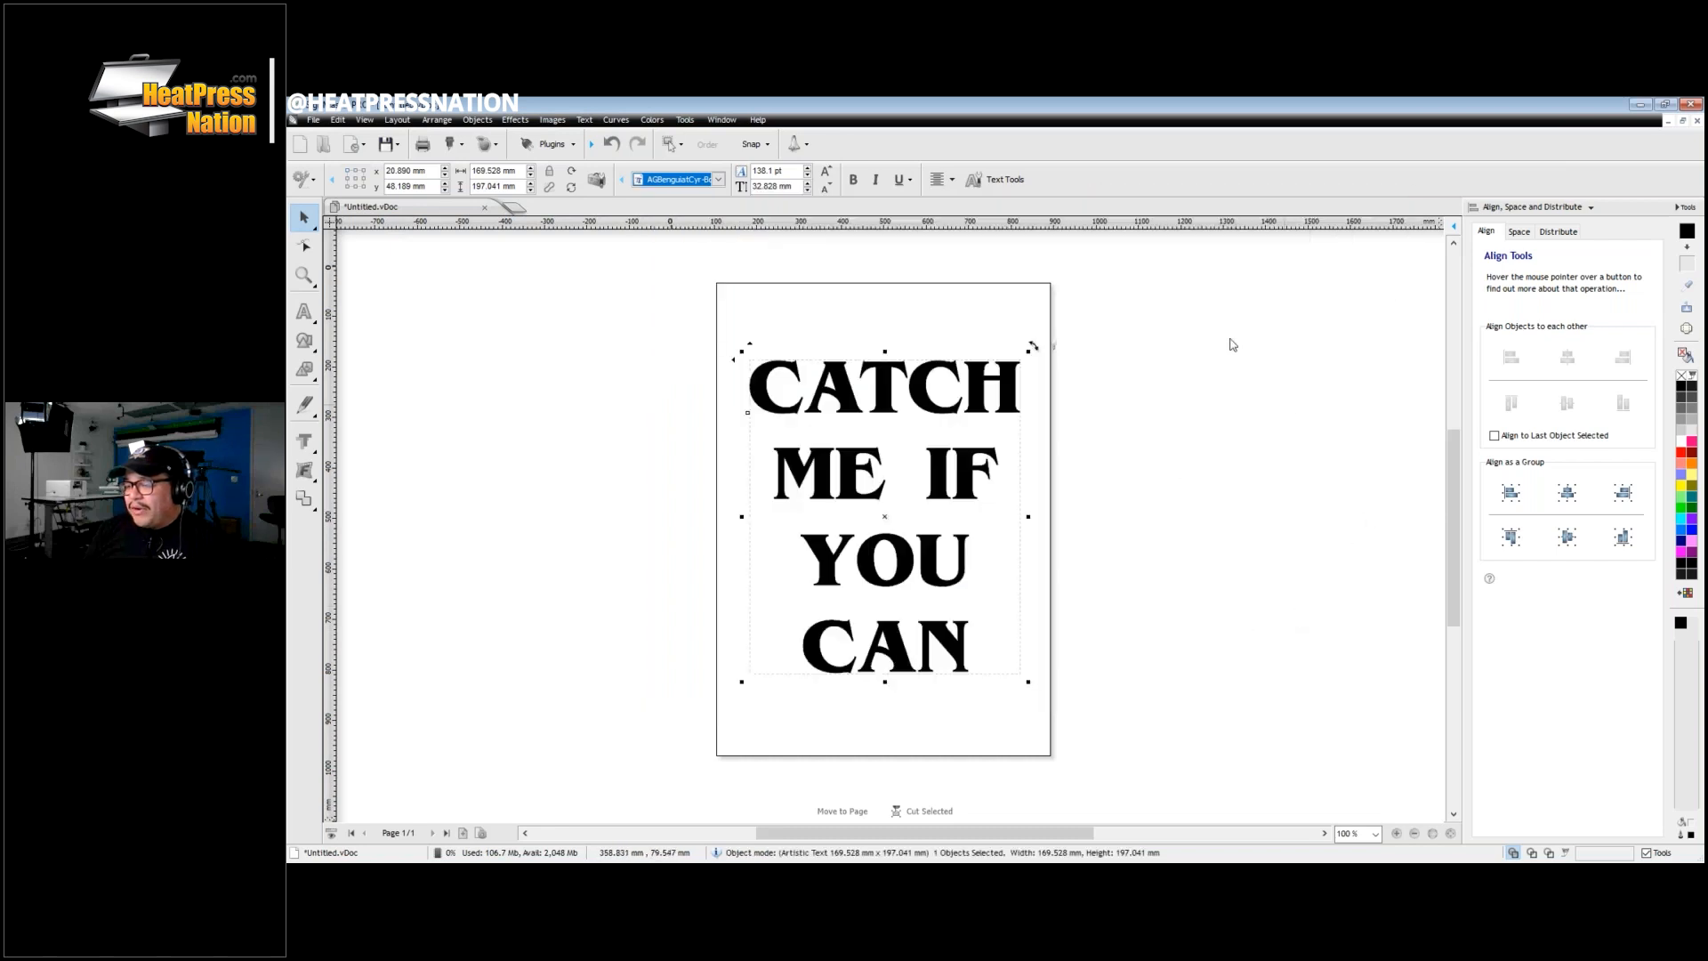
Step: Show the Text Tools options in place of the Align, Space and Distribute tools
{"action": "left_click", "coordinate": [1658, 212]}
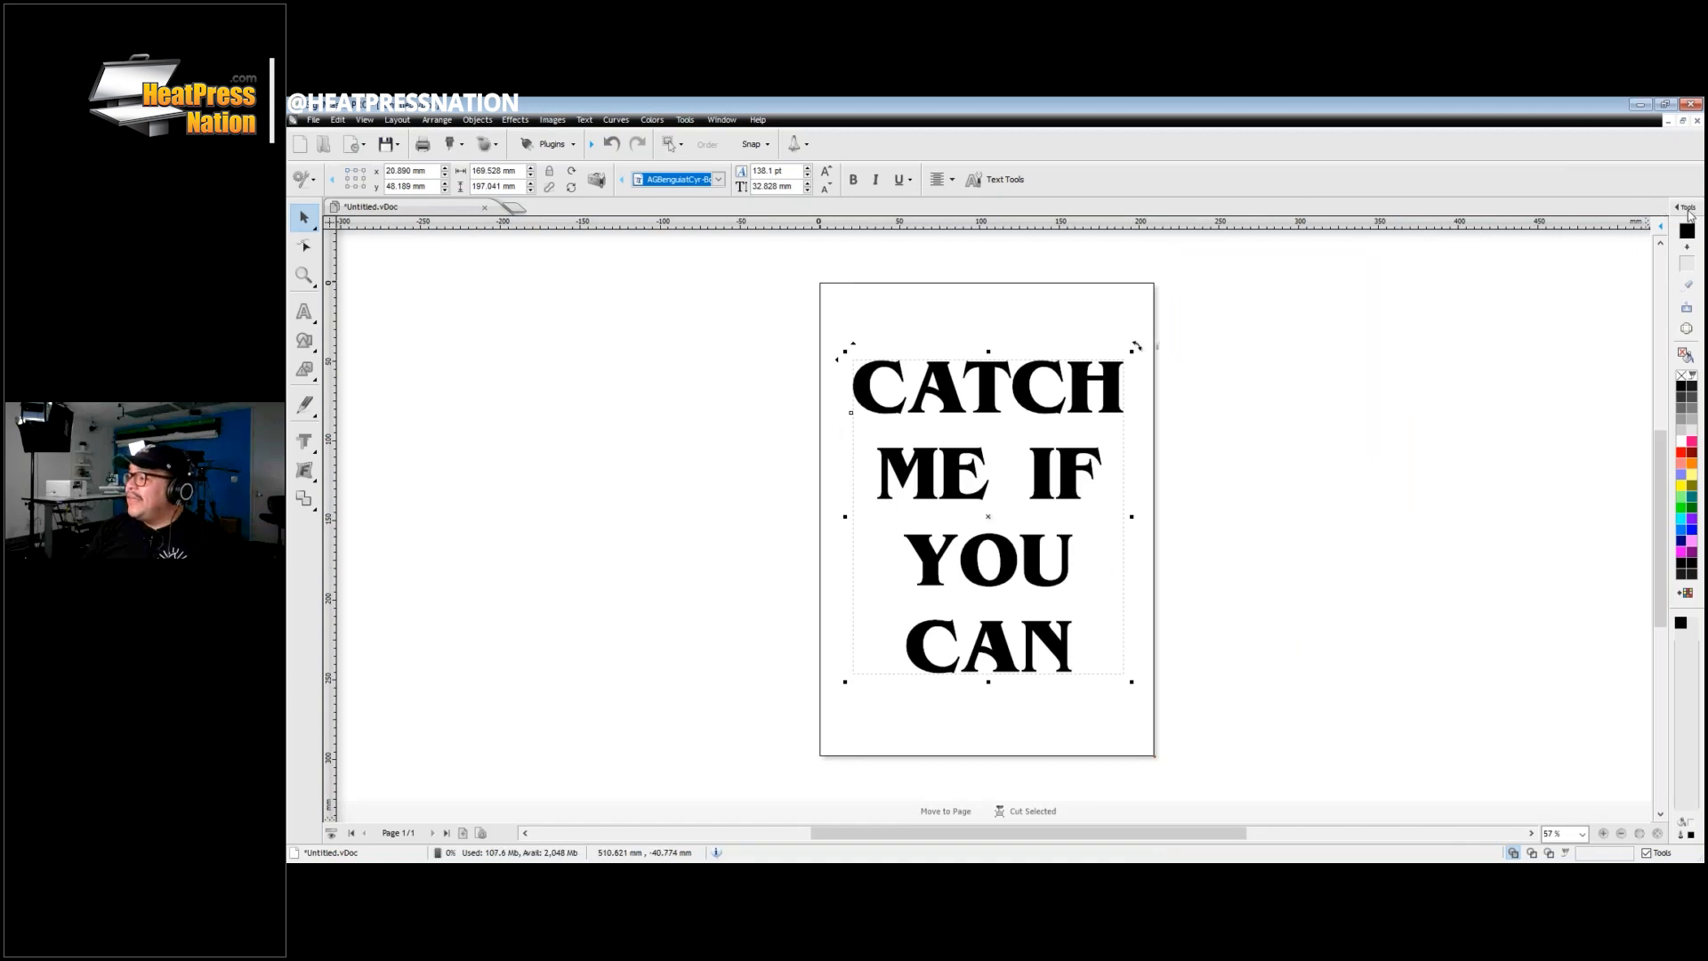
{"action": "left_click", "coordinate": [1688, 212]}
{"action": "left_click", "coordinate": [1690, 212]}
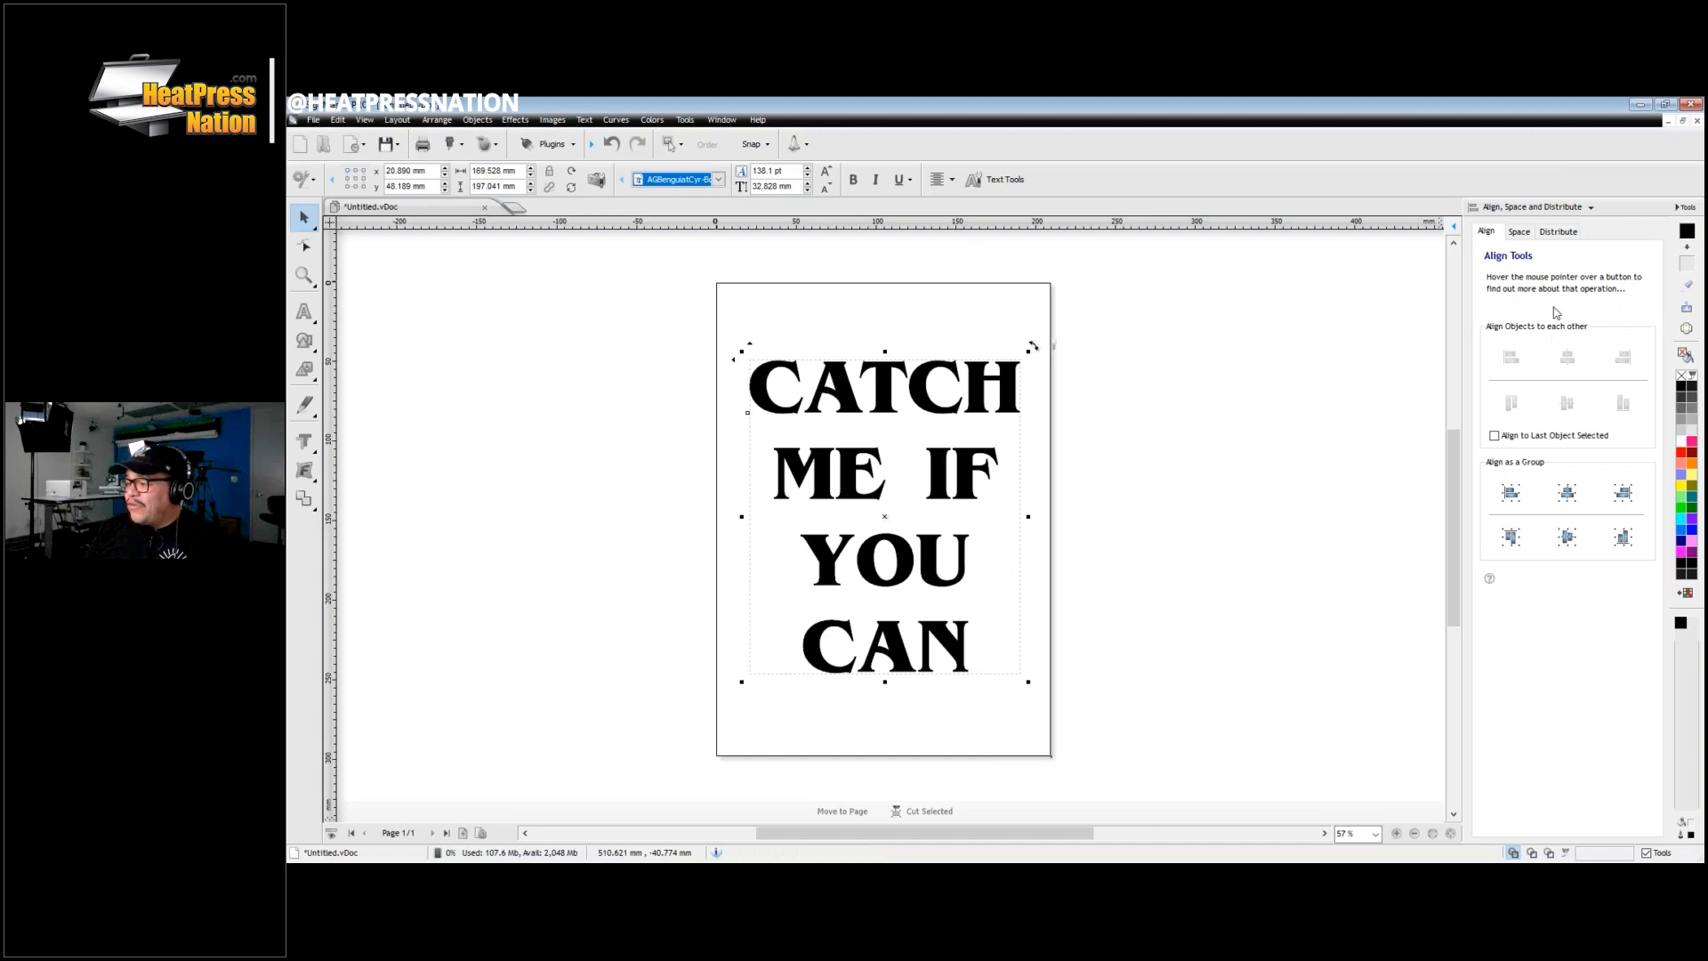
{"action": "left_click", "coordinate": [1577, 211]}
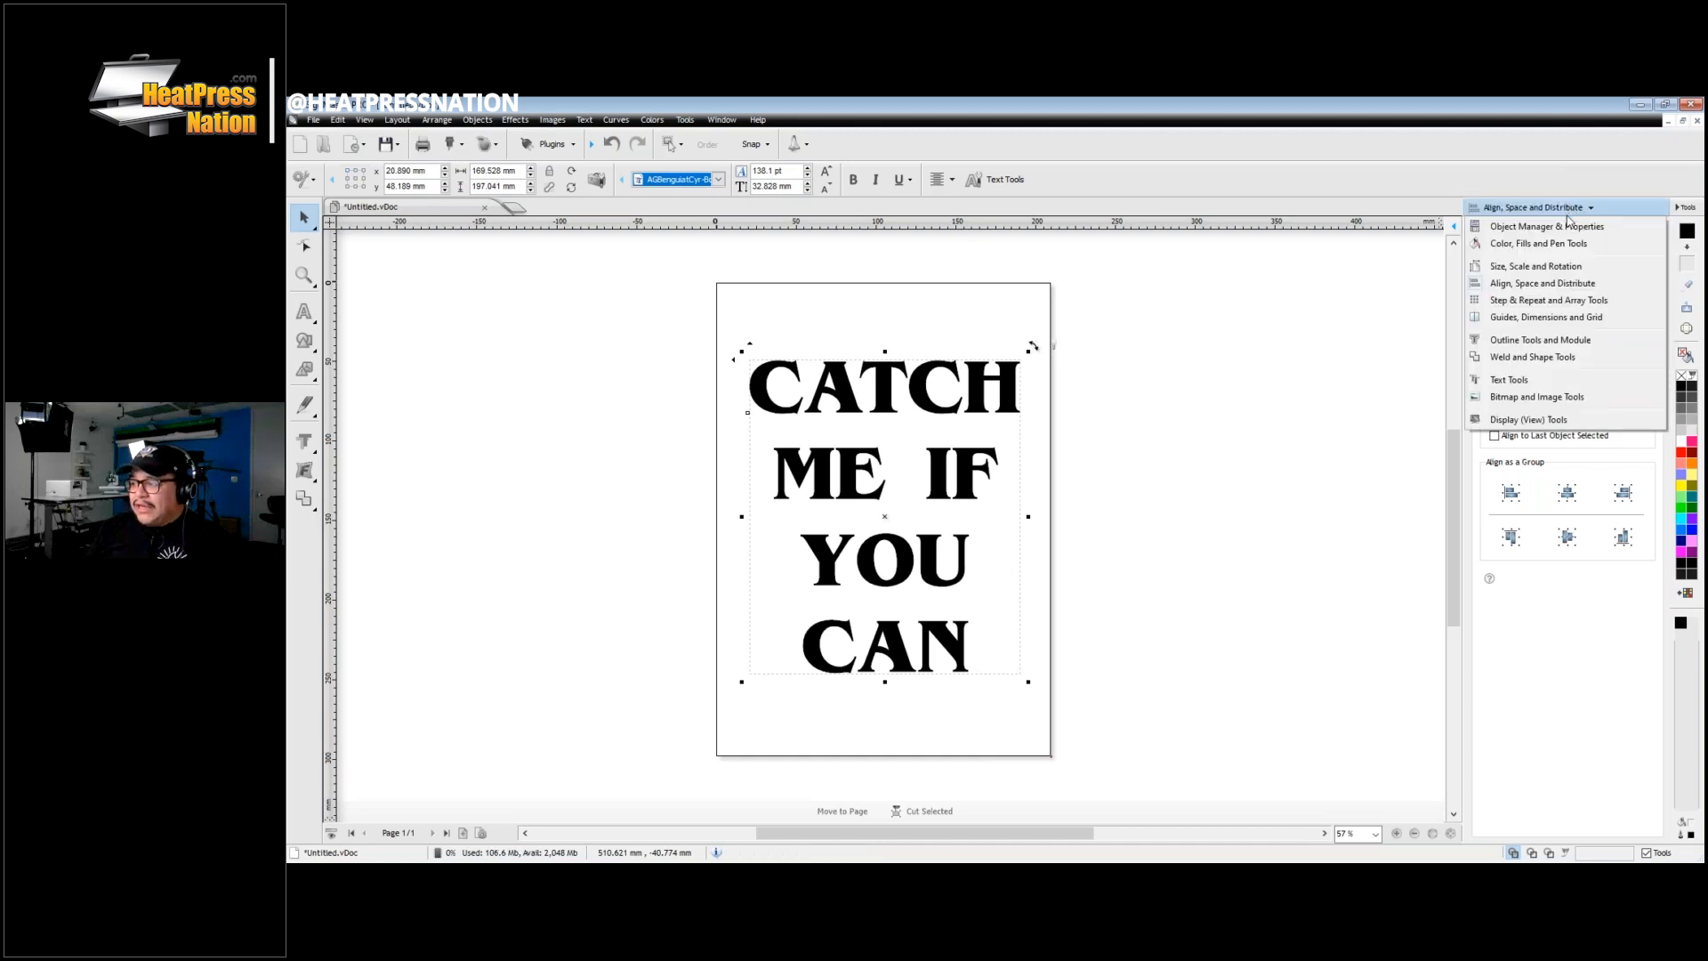
{"action": "left_click", "coordinate": [1526, 382]}
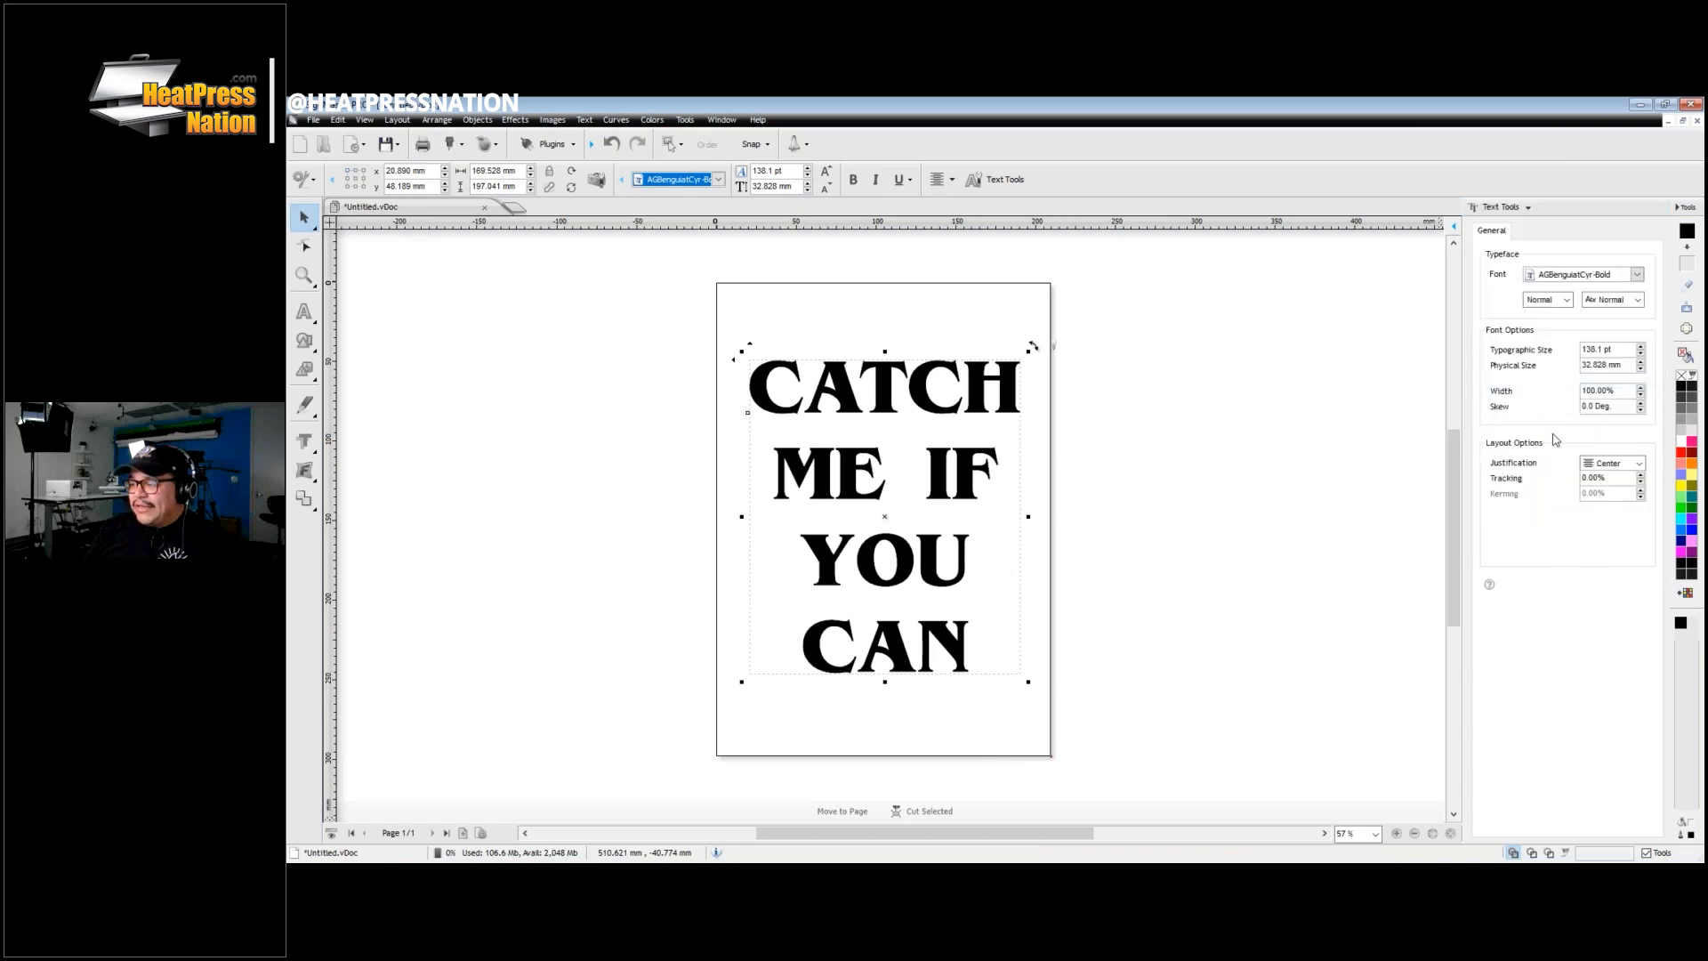
Step: Change the font of the four-line CATCH ME IF YOU CAN text to Porter and deselect the text
{"action": "left_click", "coordinate": [1582, 274]}
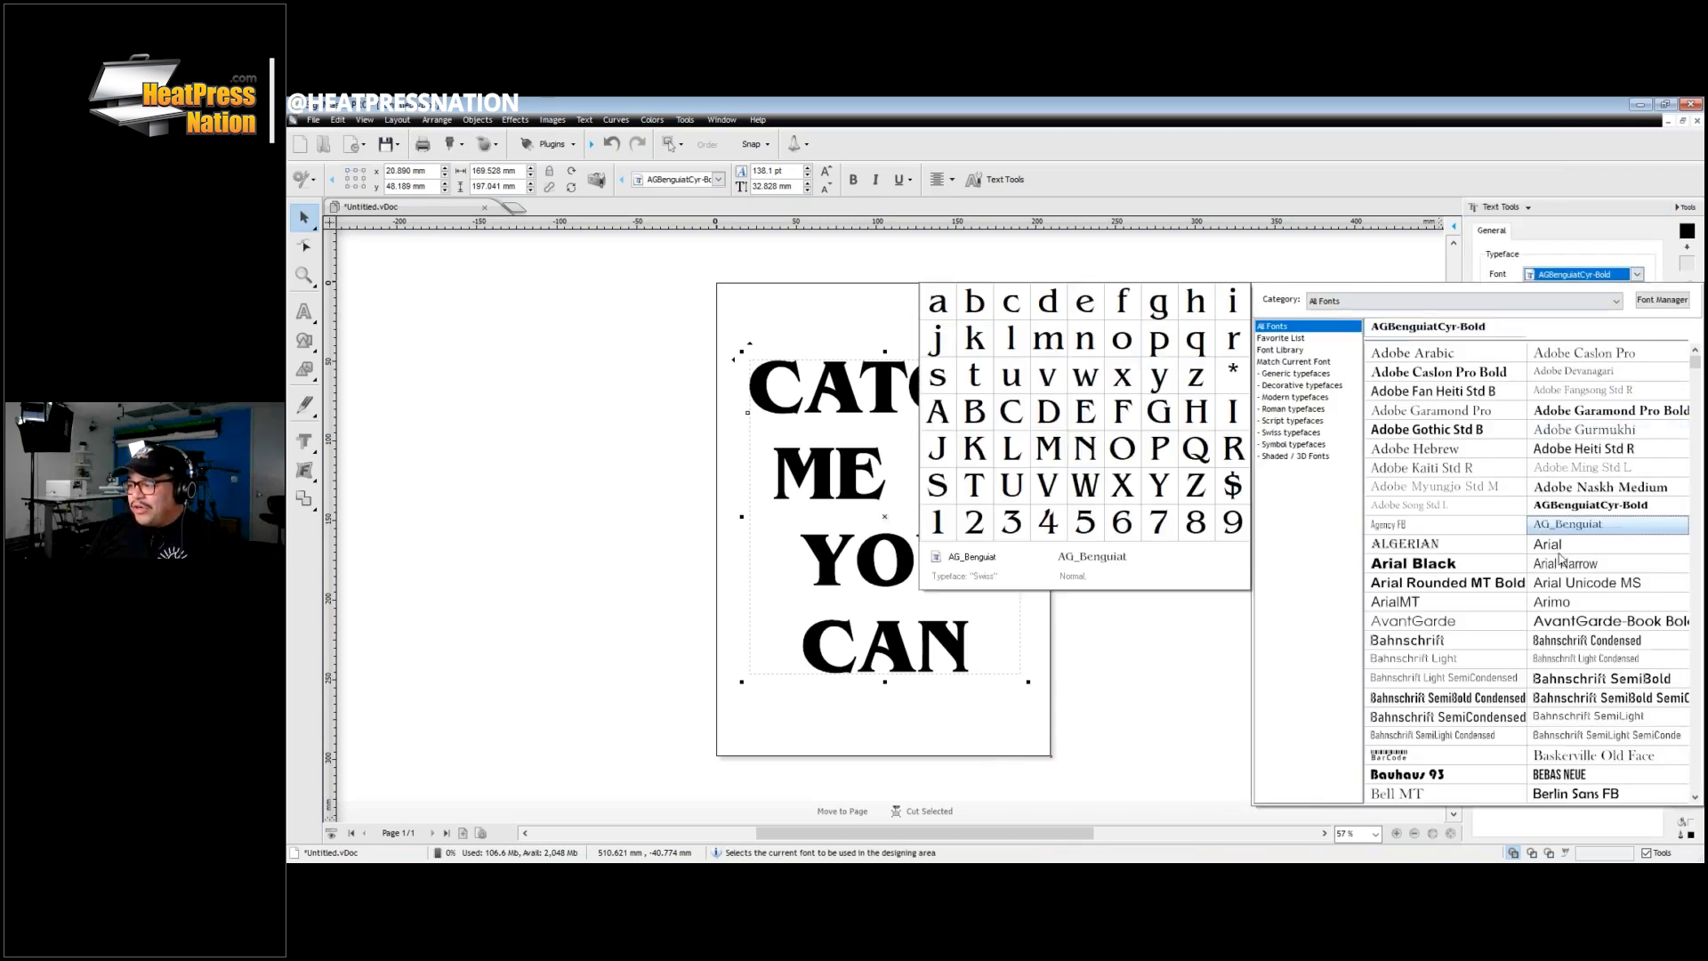
{"action": "scroll", "coordinate": [1524, 628], "scroll_direction": "down", "scroll_amount": 6}
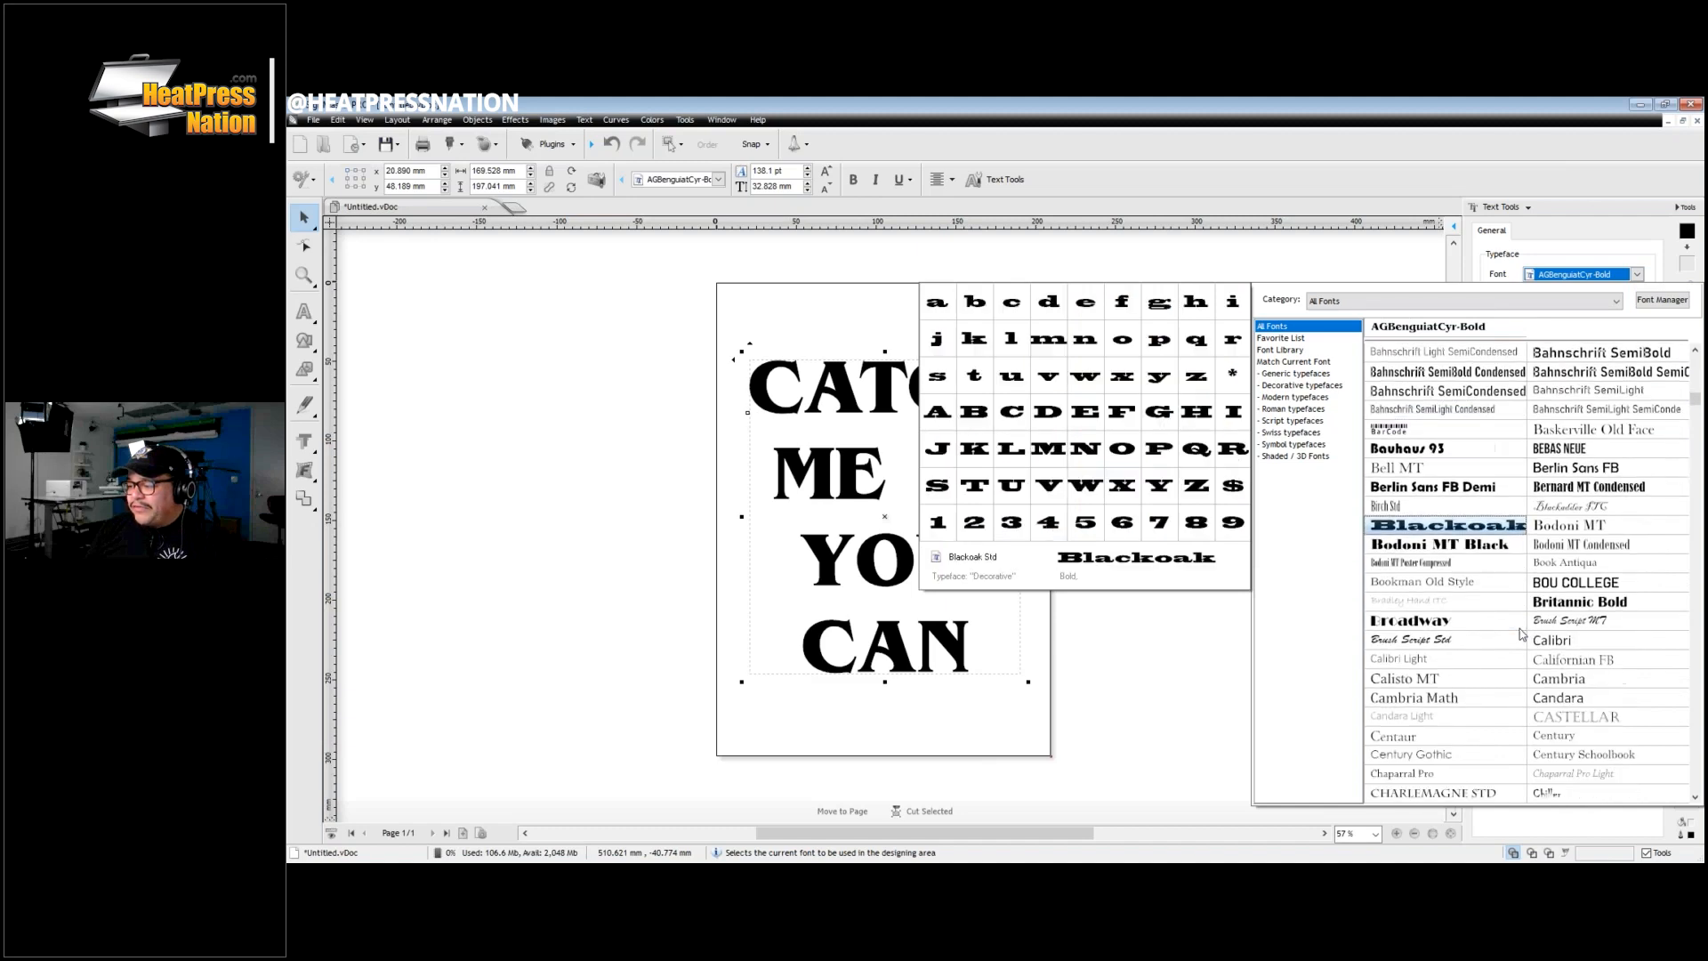
{"action": "scroll", "coordinate": [1521, 634], "scroll_direction": "down", "scroll_amount": 6}
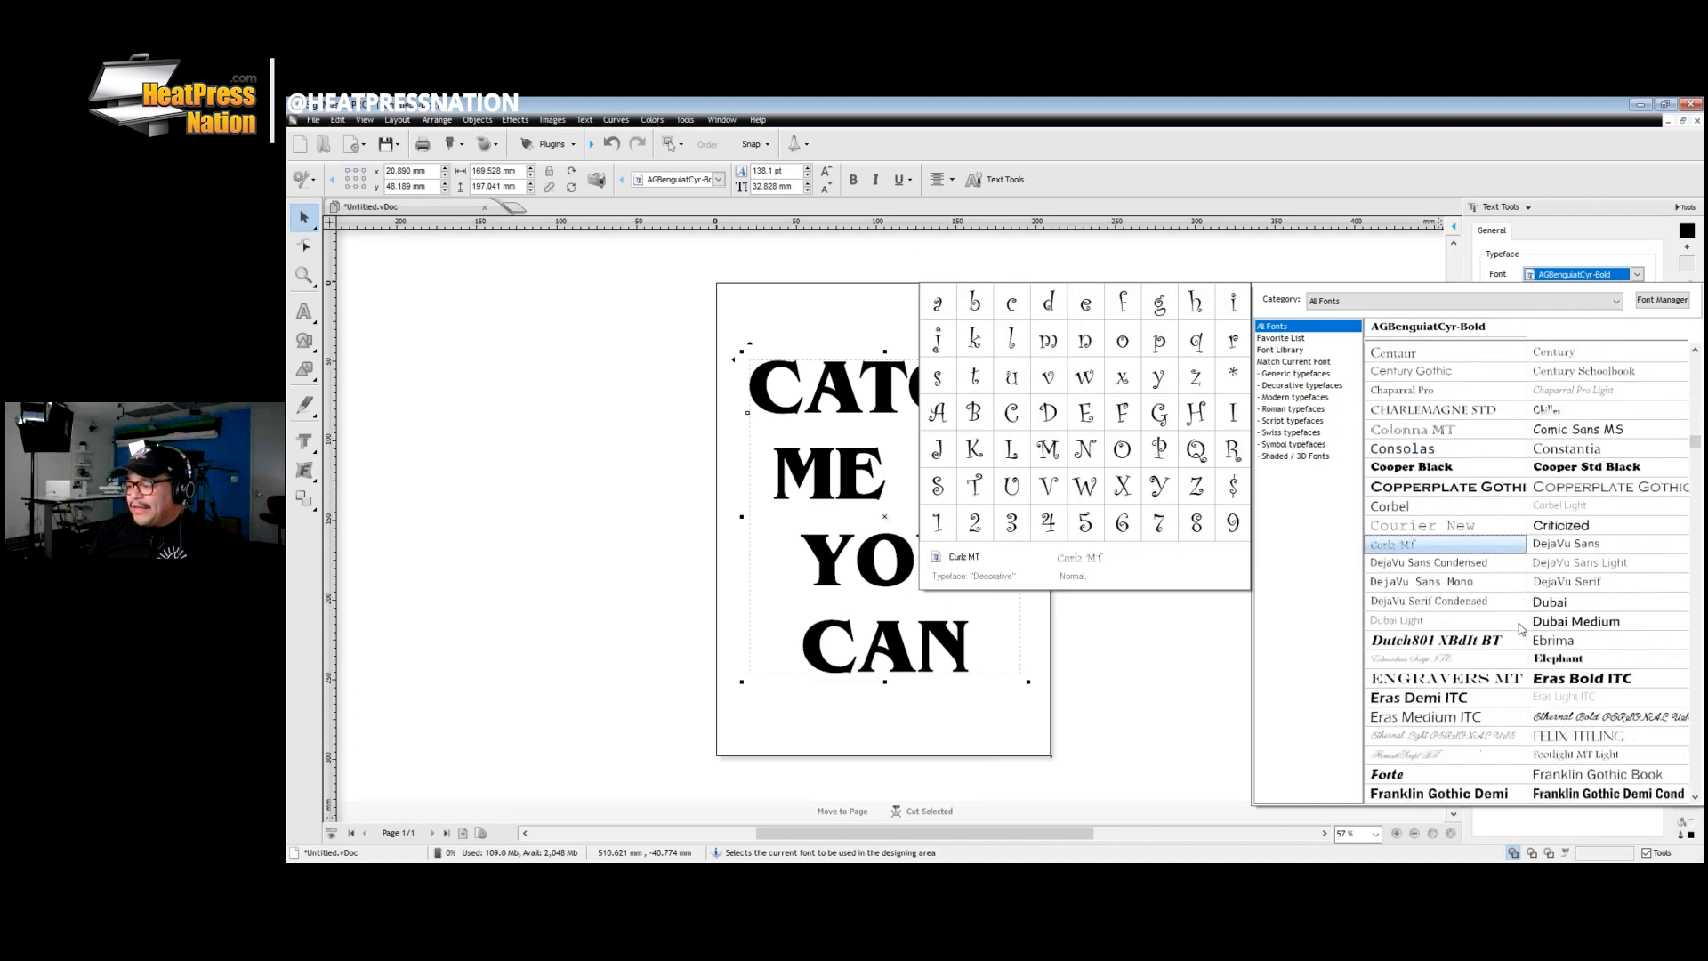
{"action": "scroll", "coordinate": [1521, 628], "scroll_direction": "down", "scroll_amount": 7}
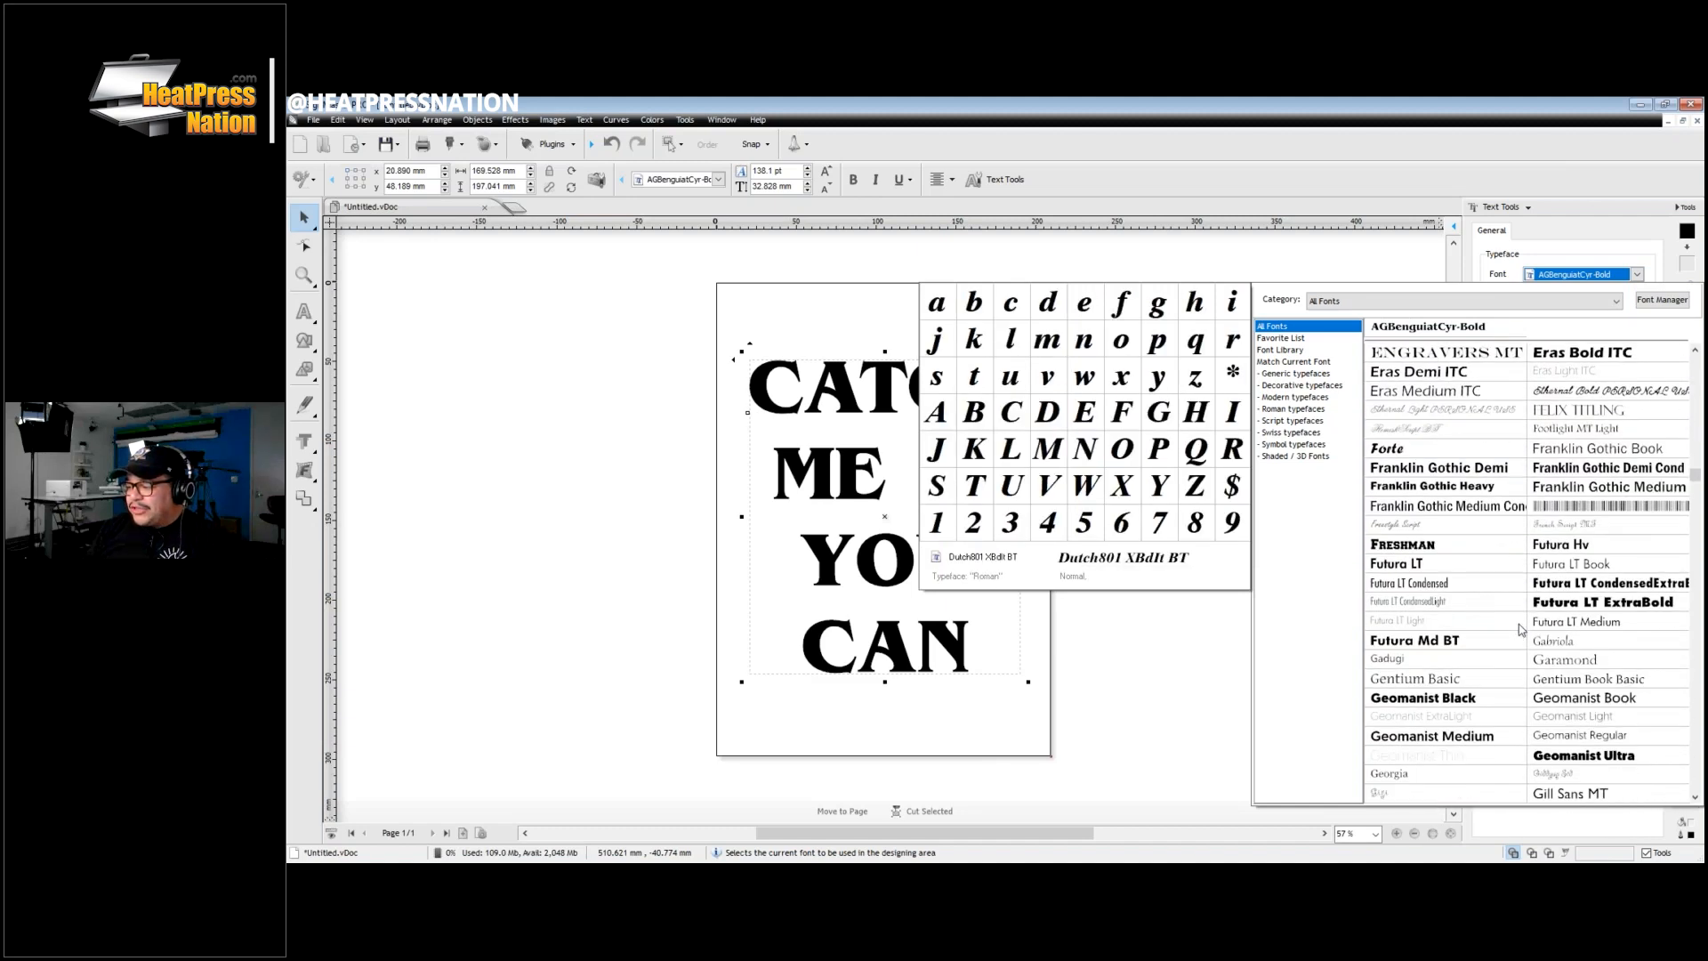
{"action": "scroll", "coordinate": [1521, 628], "scroll_direction": "down", "scroll_amount": 5}
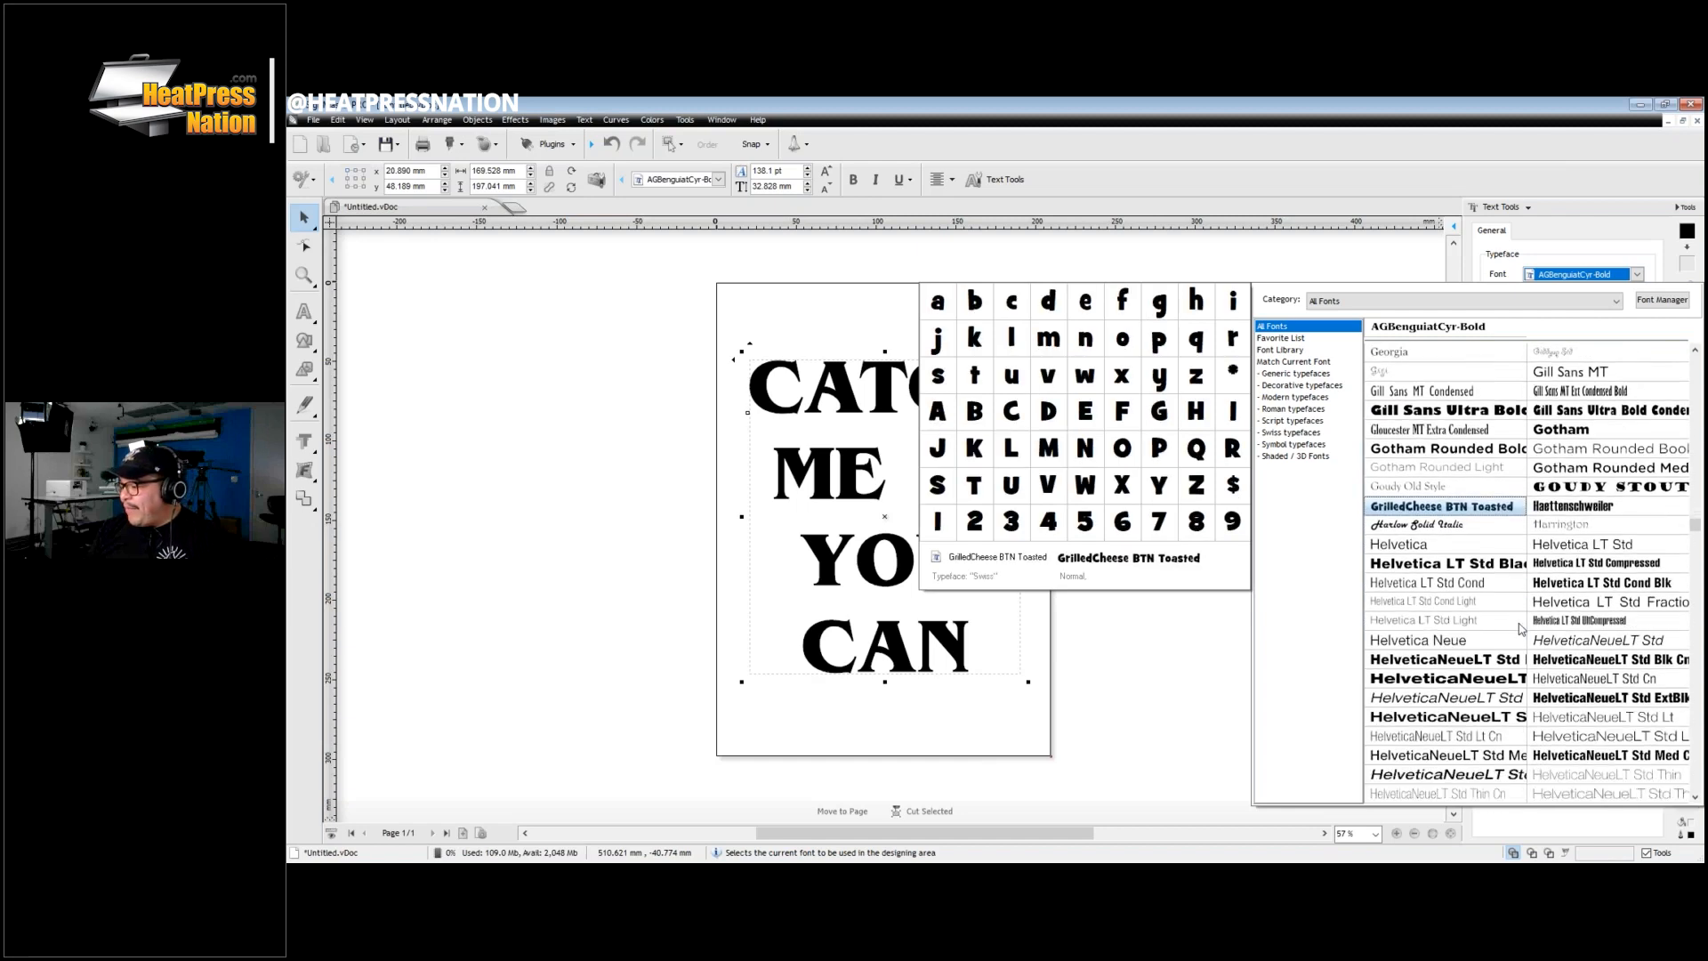
{"action": "scroll", "coordinate": [1520, 628], "scroll_direction": "down", "scroll_amount": 5}
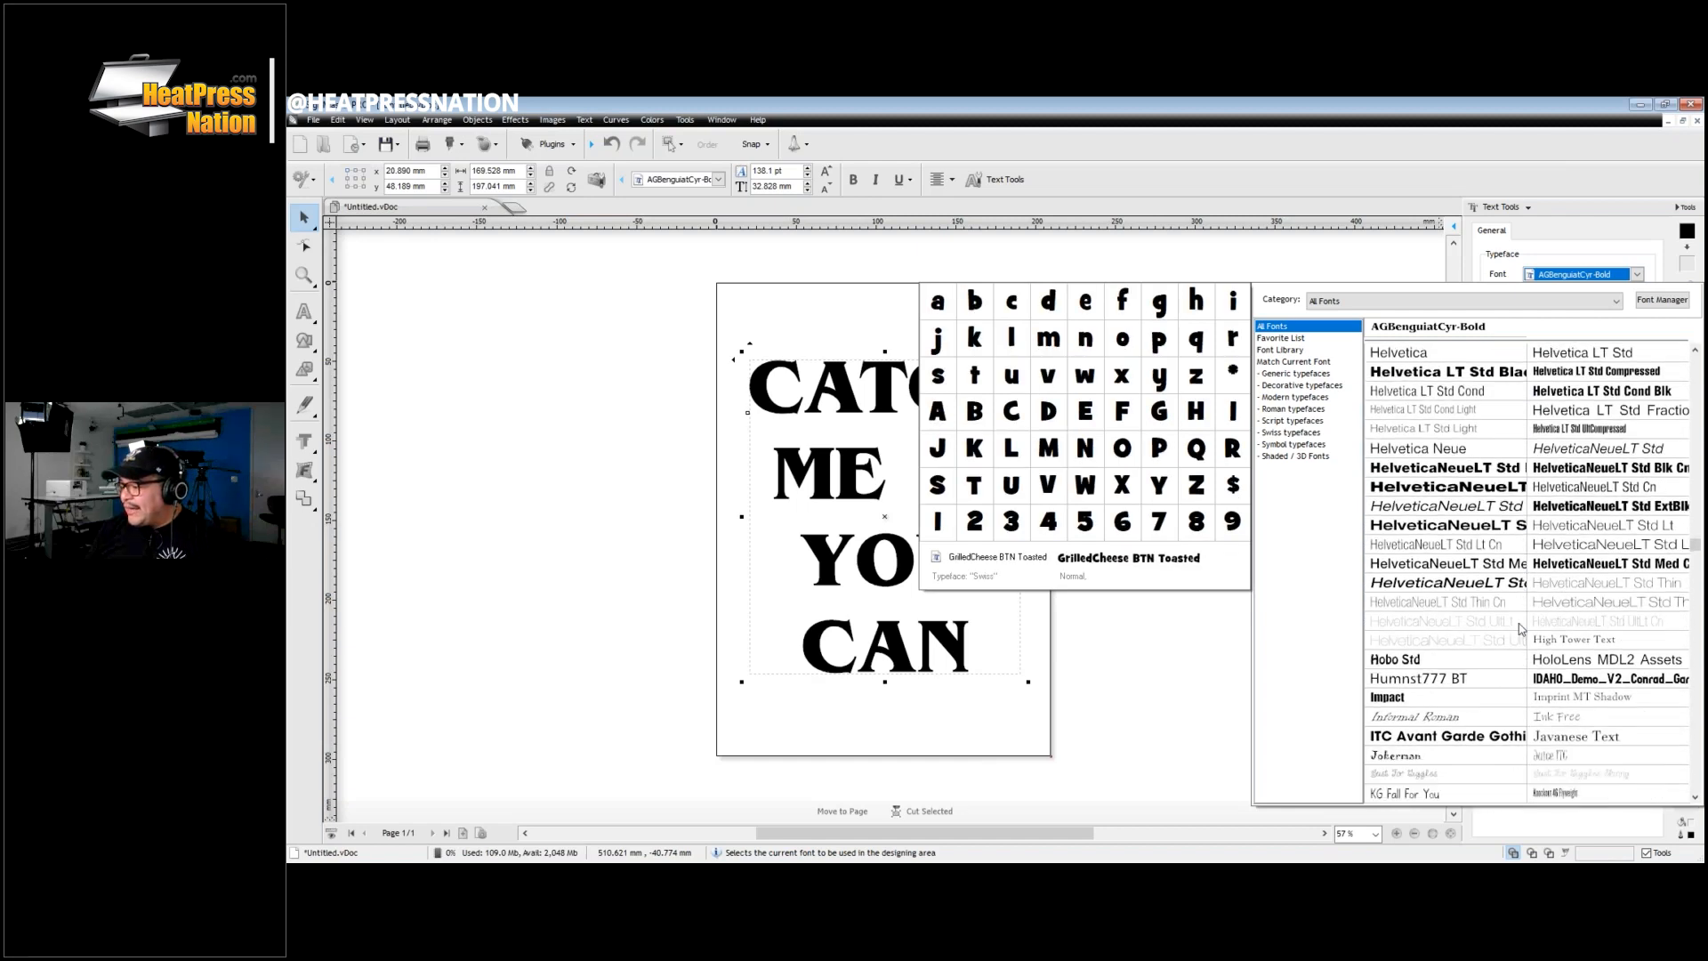
{"action": "scroll", "coordinate": [1520, 628], "scroll_direction": "down", "scroll_amount": 4}
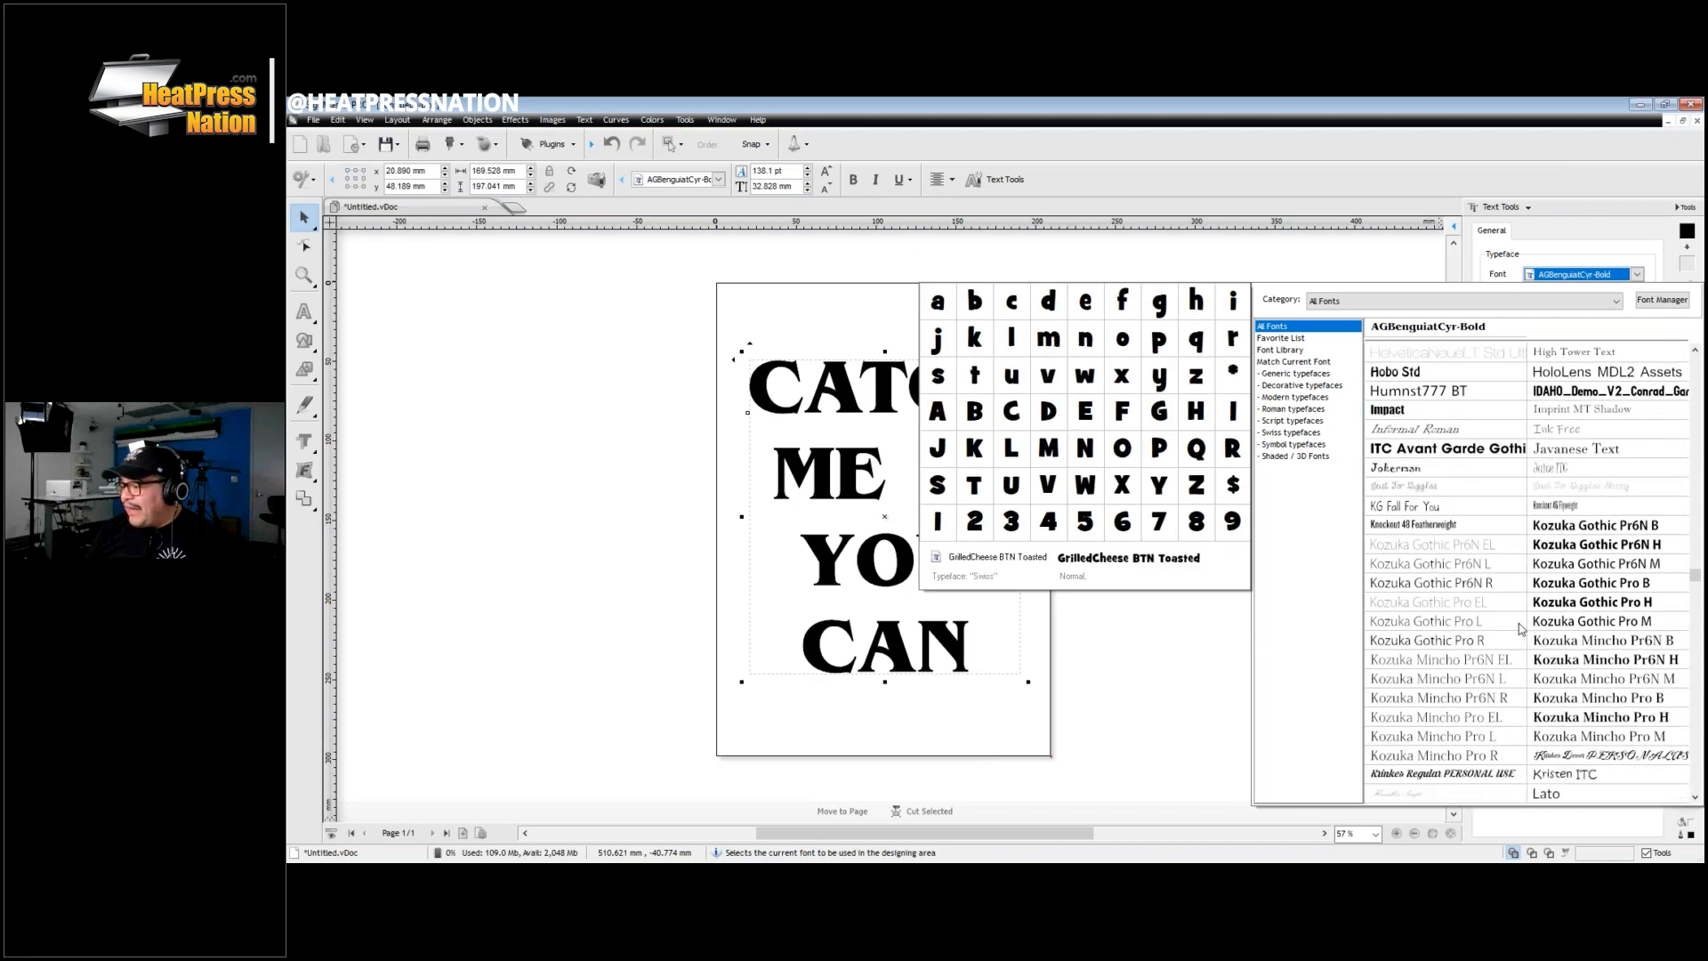
{"action": "scroll", "coordinate": [1521, 628], "scroll_direction": "down", "scroll_amount": 8}
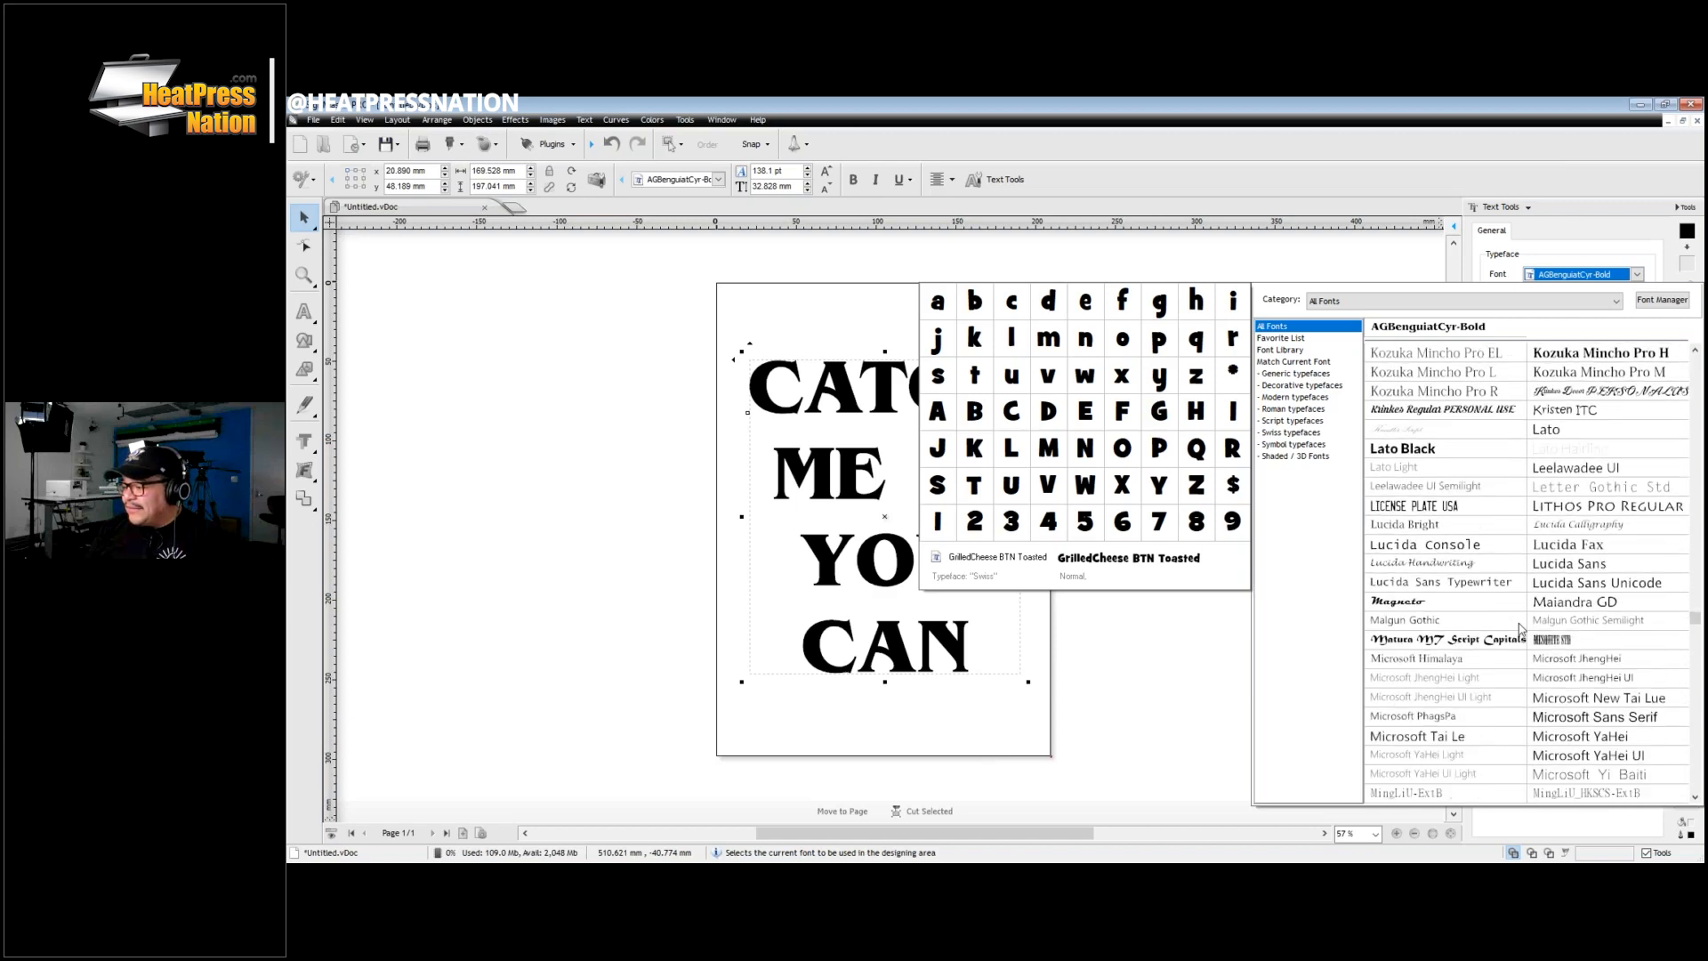
{"action": "scroll", "coordinate": [1521, 628], "scroll_direction": "down", "scroll_amount": 6}
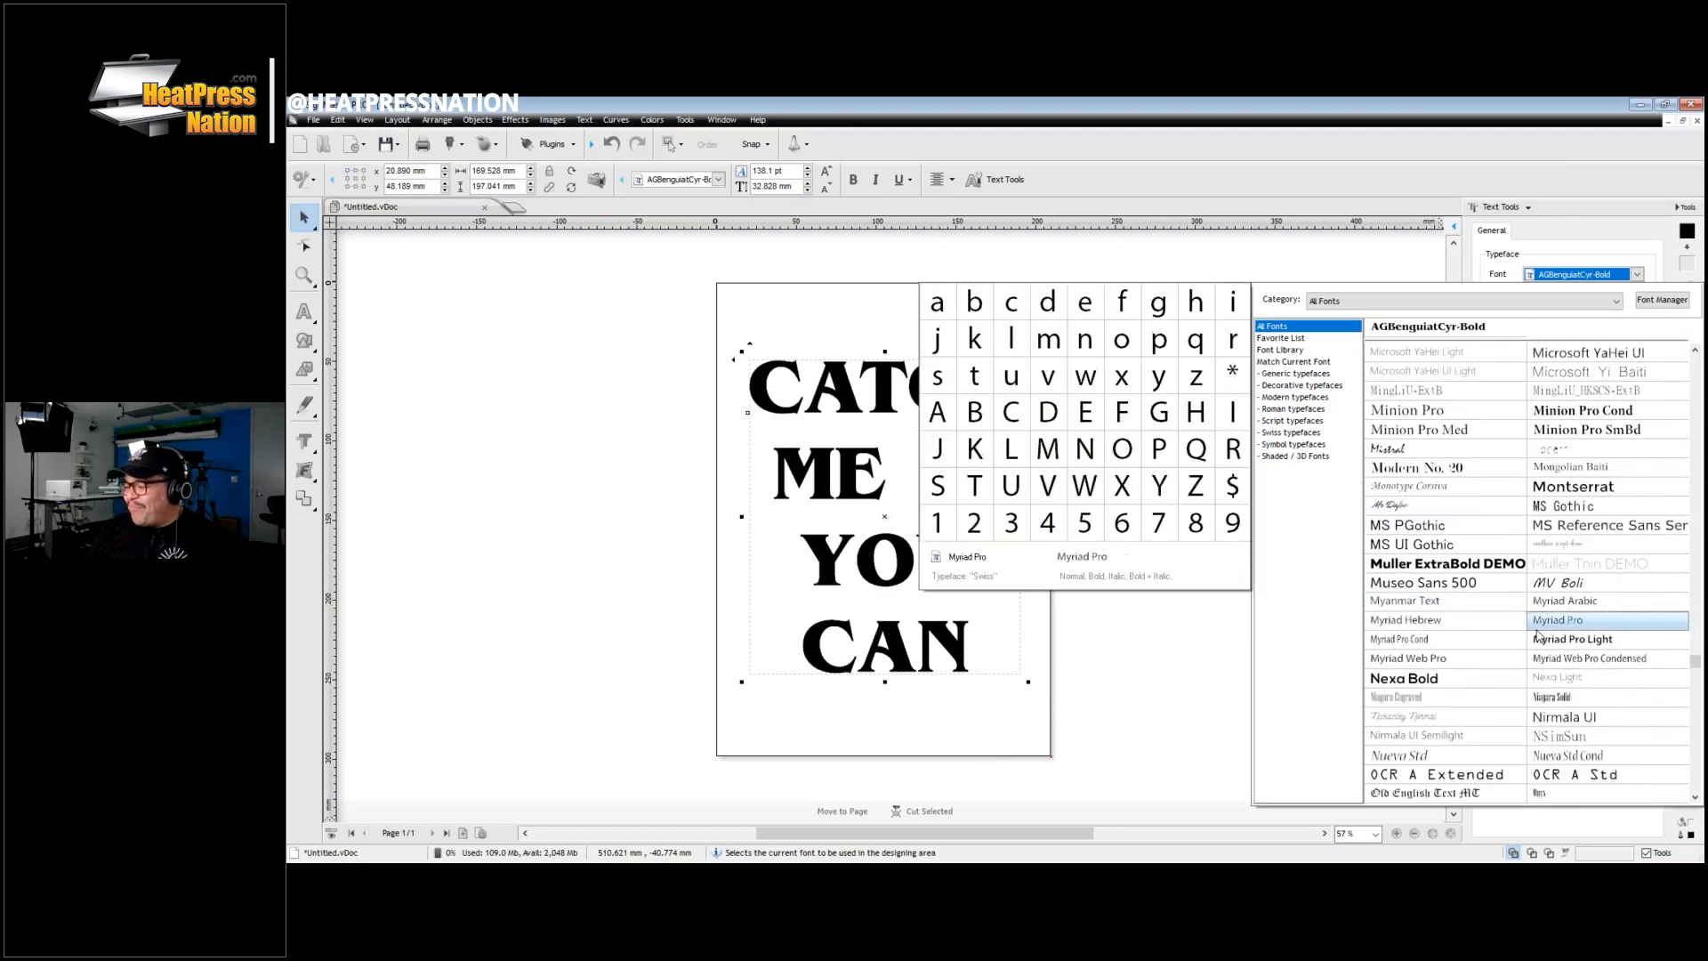
{"action": "scroll", "coordinate": [1520, 626], "scroll_direction": "down", "scroll_amount": 7}
{"action": "scroll", "coordinate": [1521, 628], "scroll_direction": "down", "scroll_amount": 3}
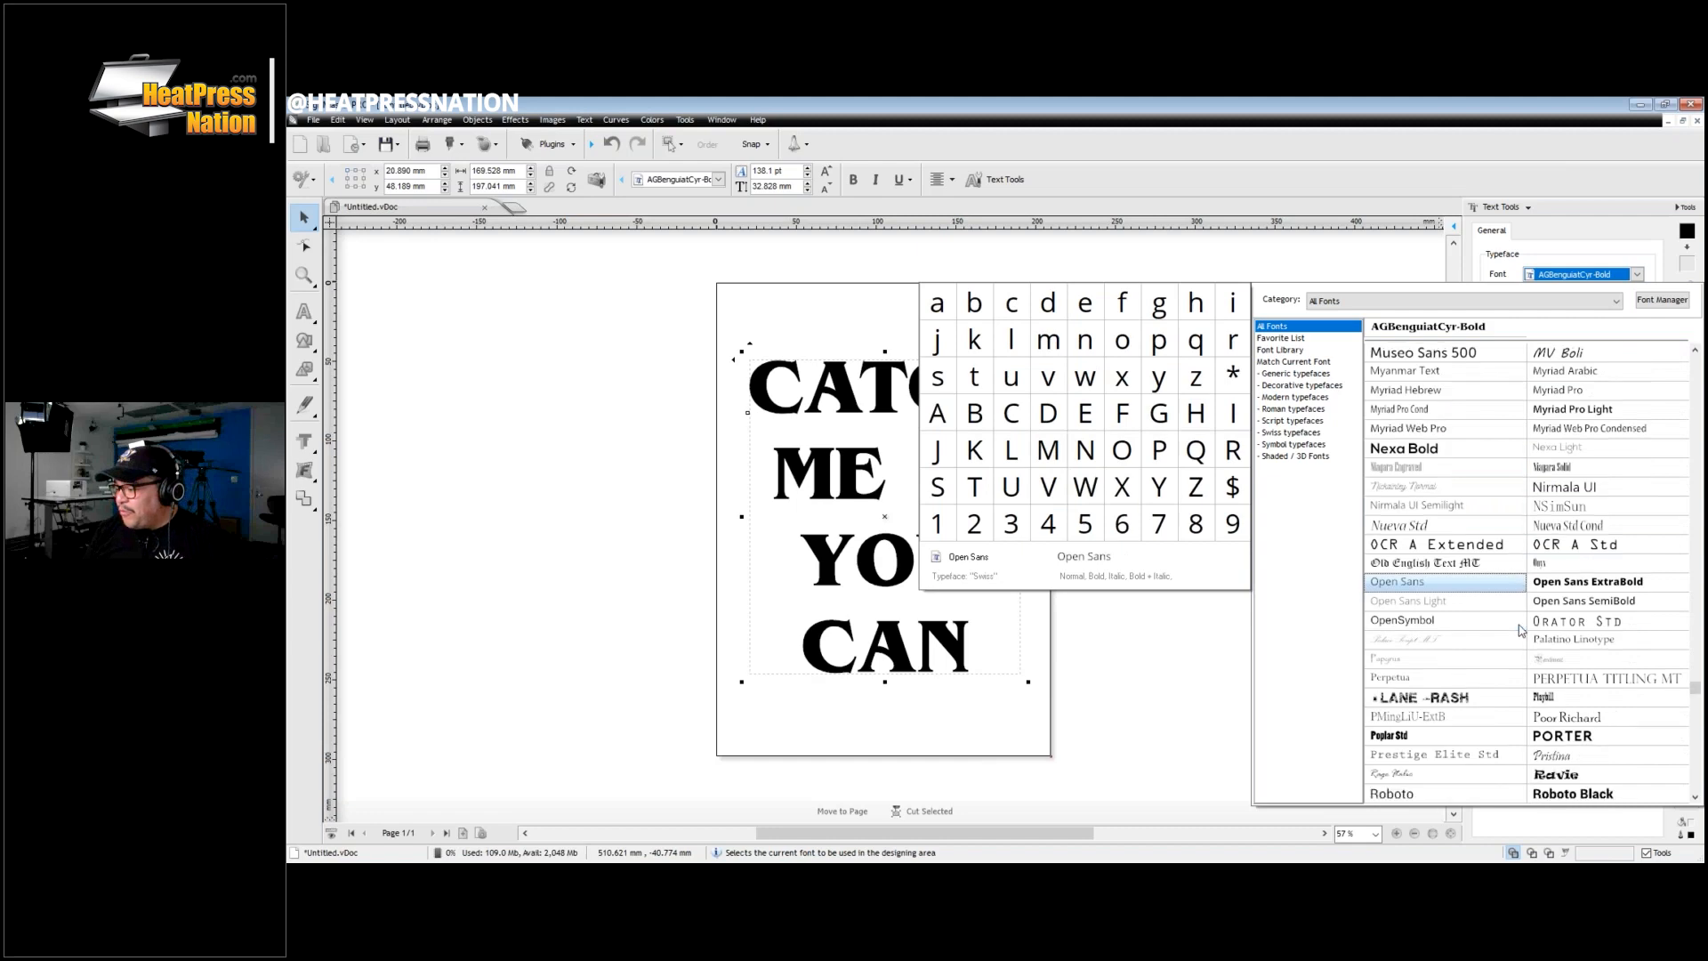
{"action": "left_click", "coordinate": [1573, 603]}
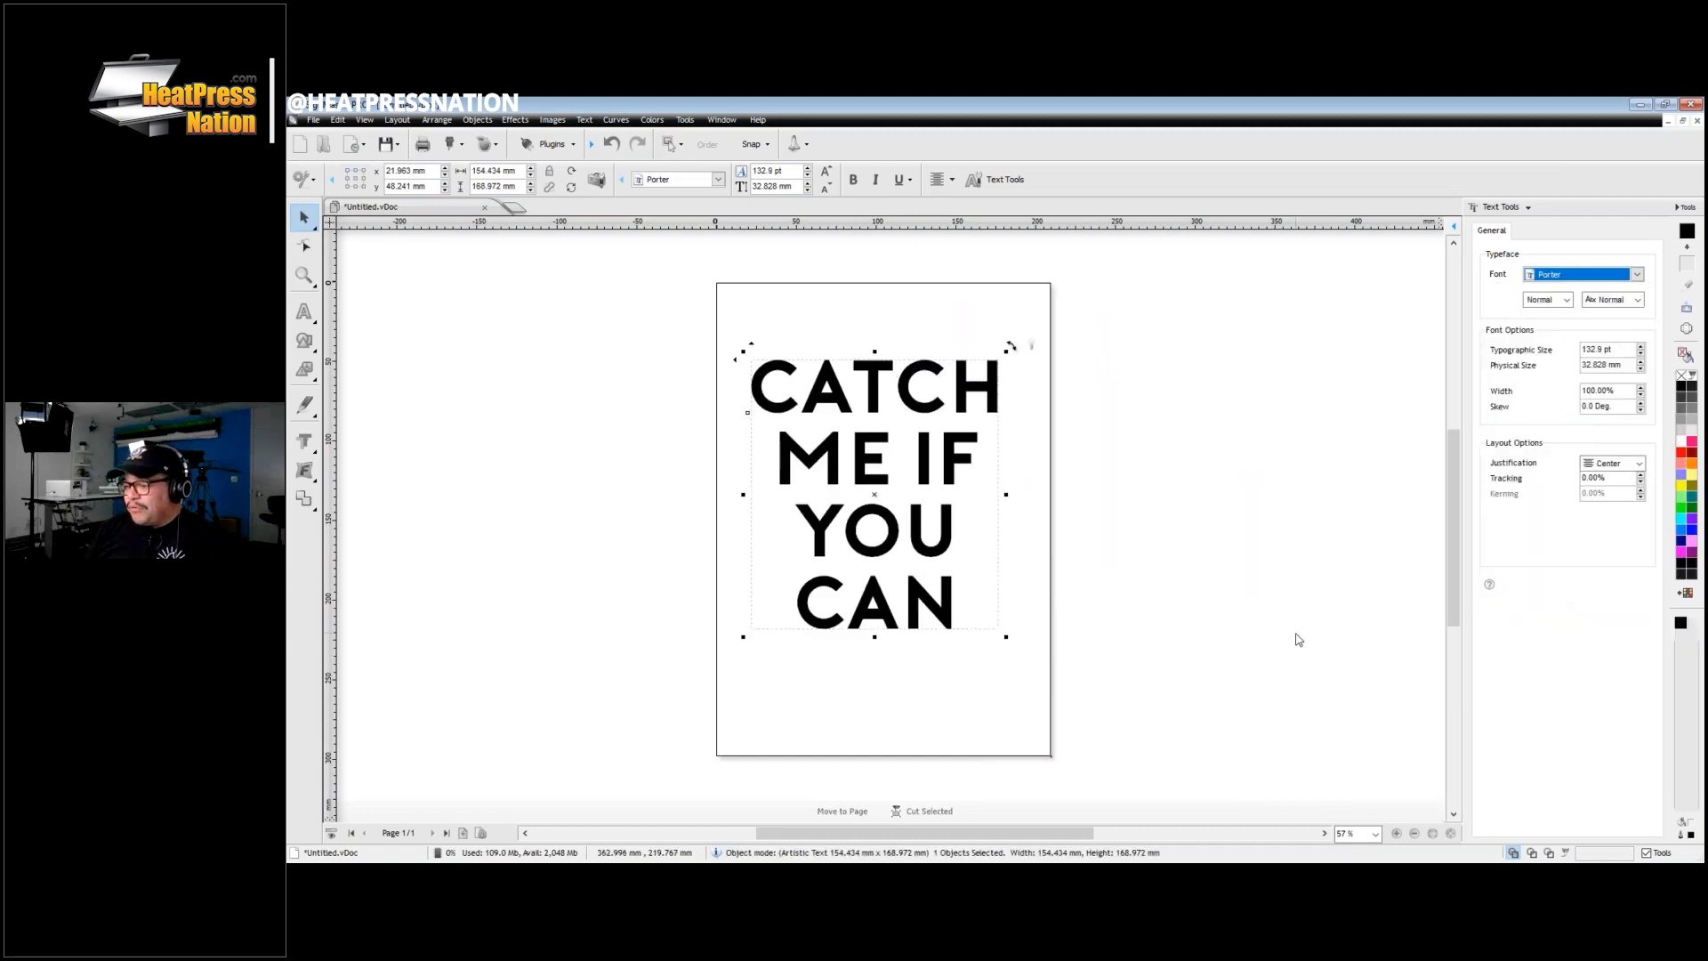
{"action": "left_click", "coordinate": [1072, 366]}
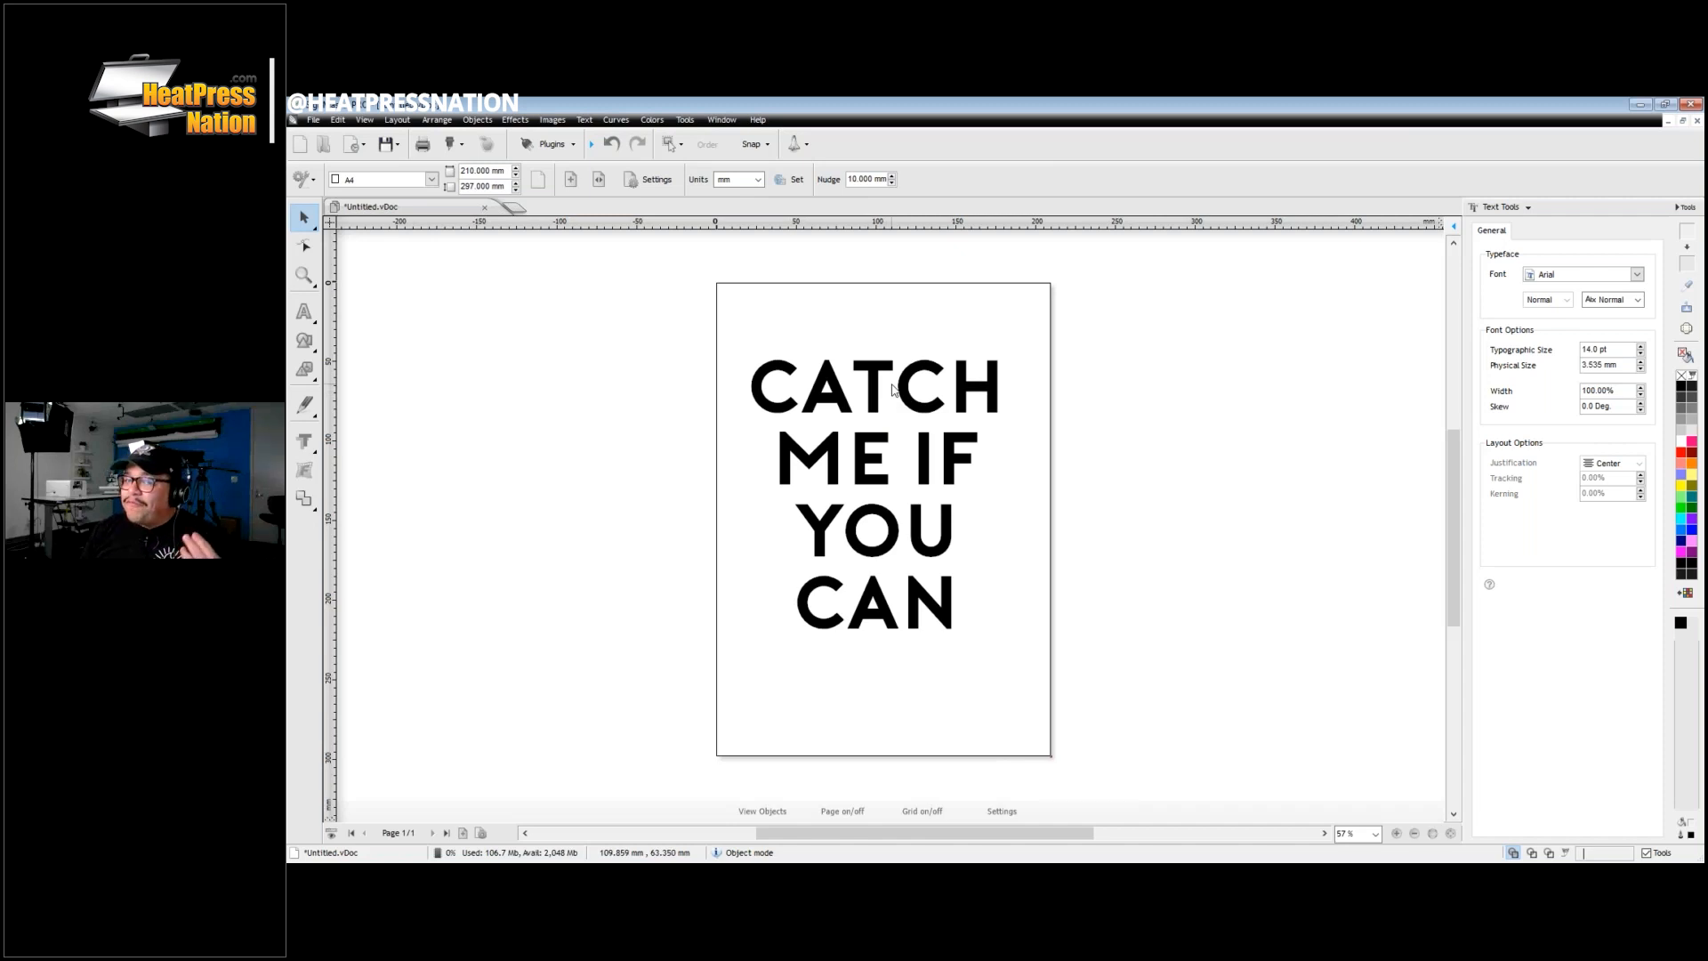
Step: Start an outline for the CATCH ME IF YOU CAN text with the outline module and give it a bright green solid fill
{"action": "left_click", "coordinate": [873, 405]}
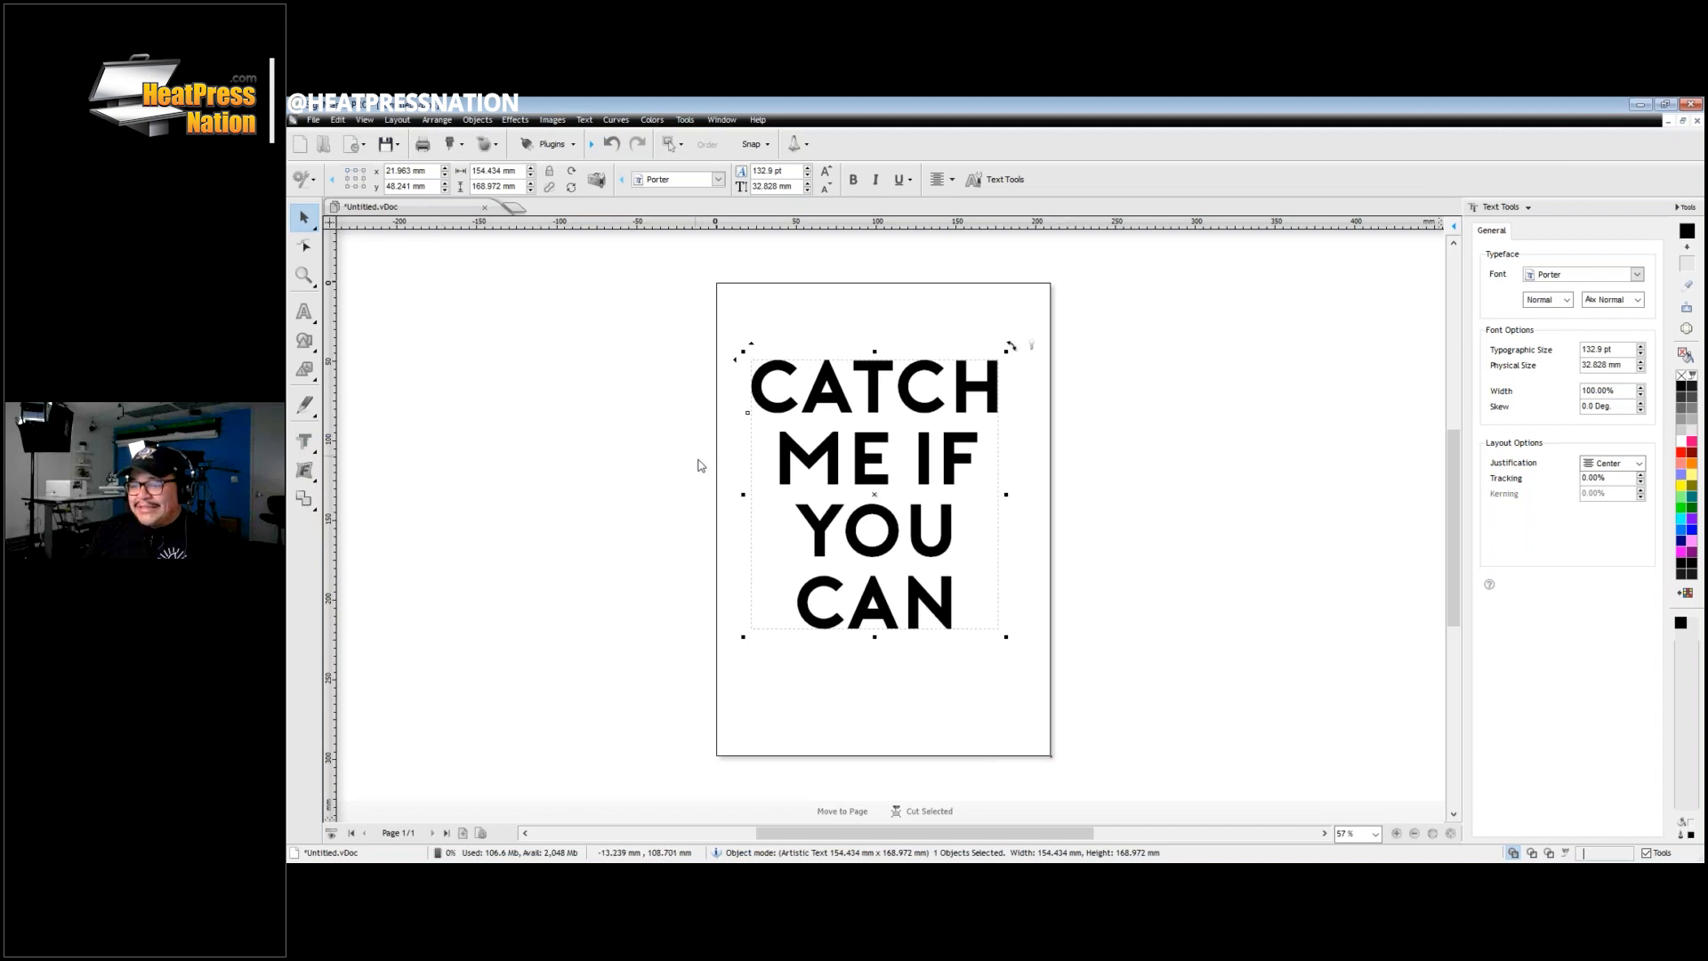
{"action": "left_click", "coordinate": [304, 443]}
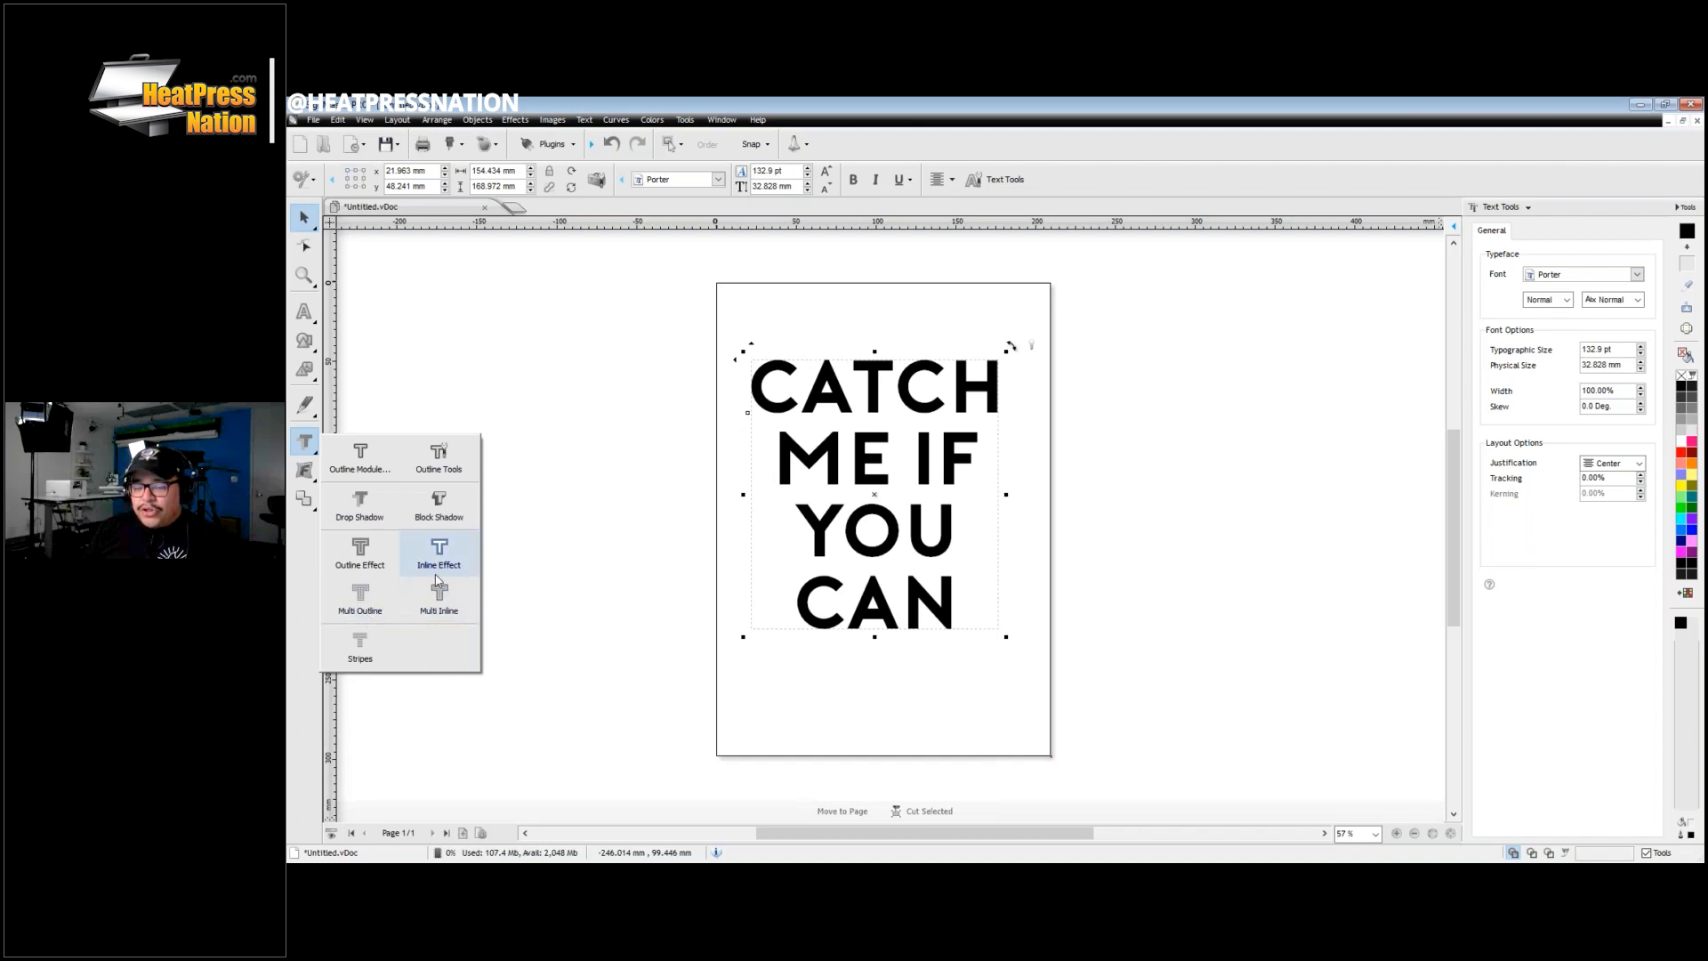
{"action": "left_click", "coordinate": [362, 458]}
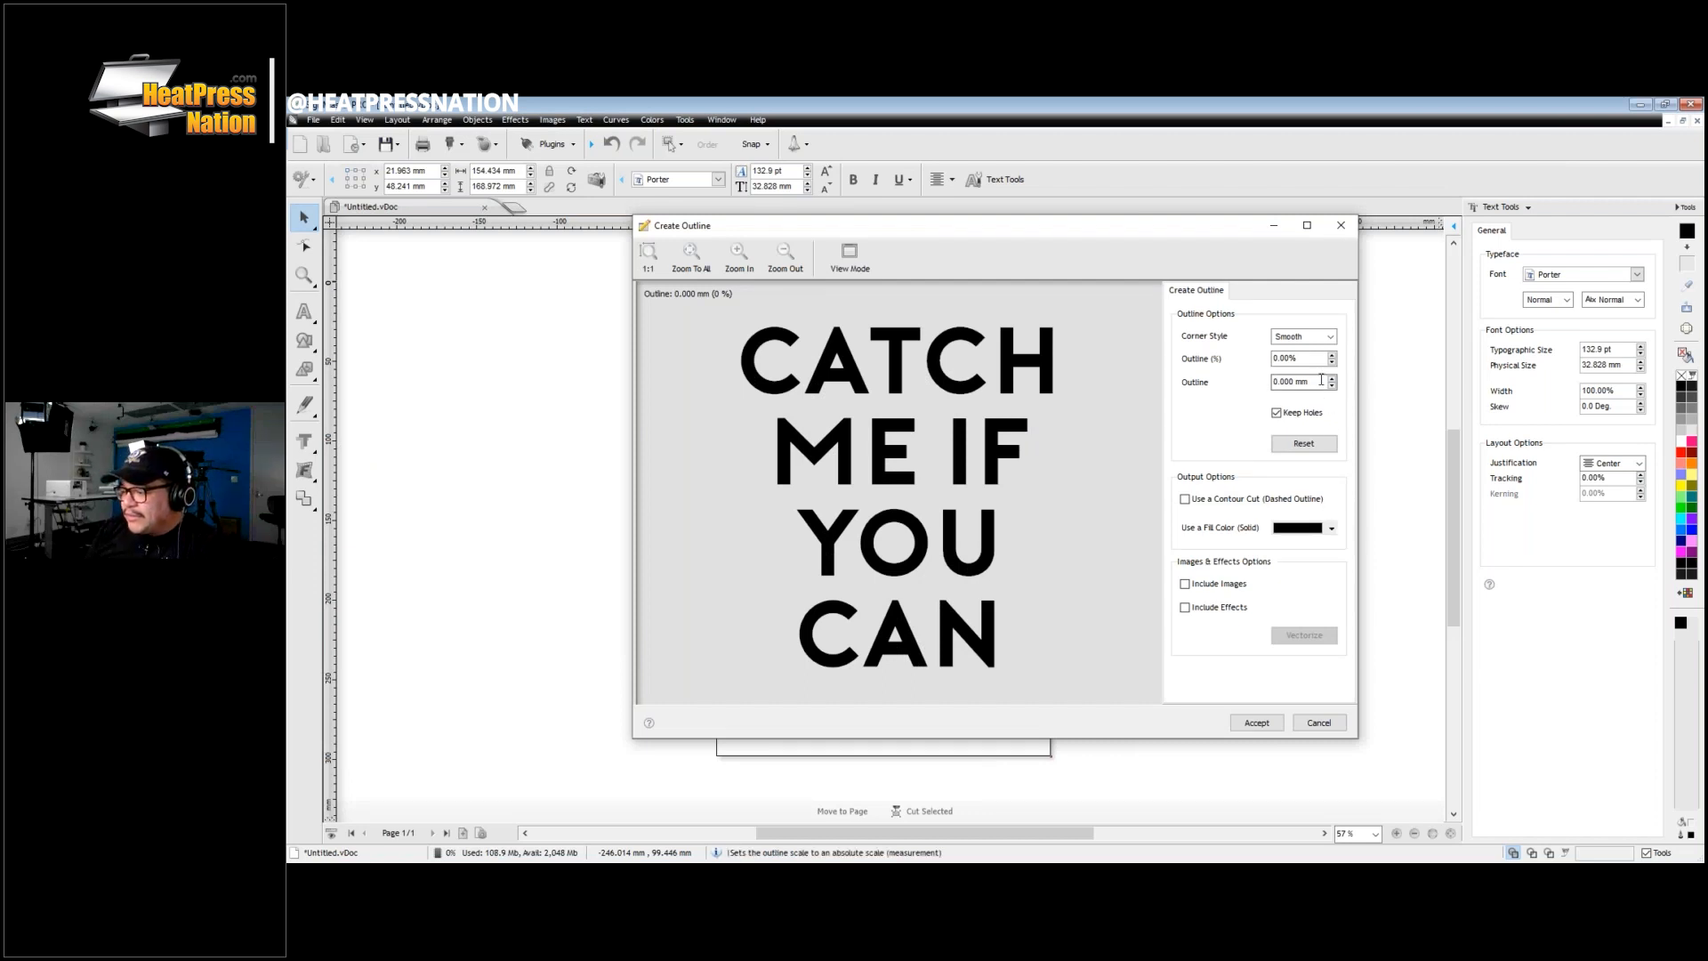
{"action": "left_click", "coordinate": [1299, 529]}
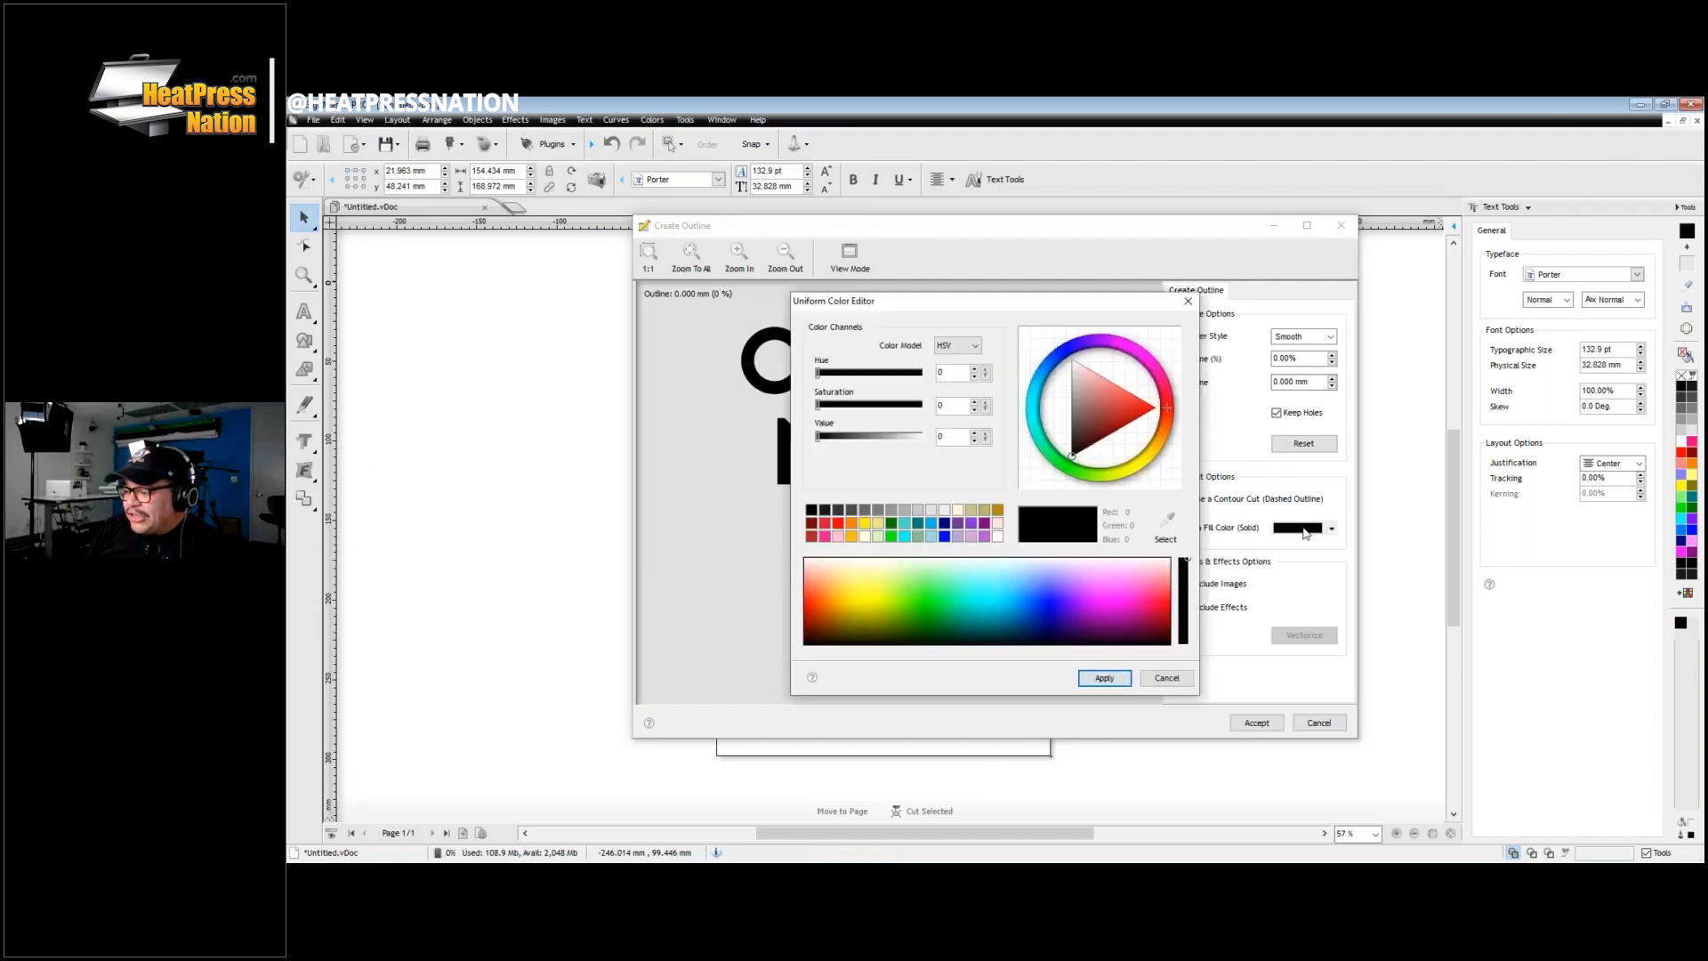
{"action": "left_click", "coordinate": [892, 538]}
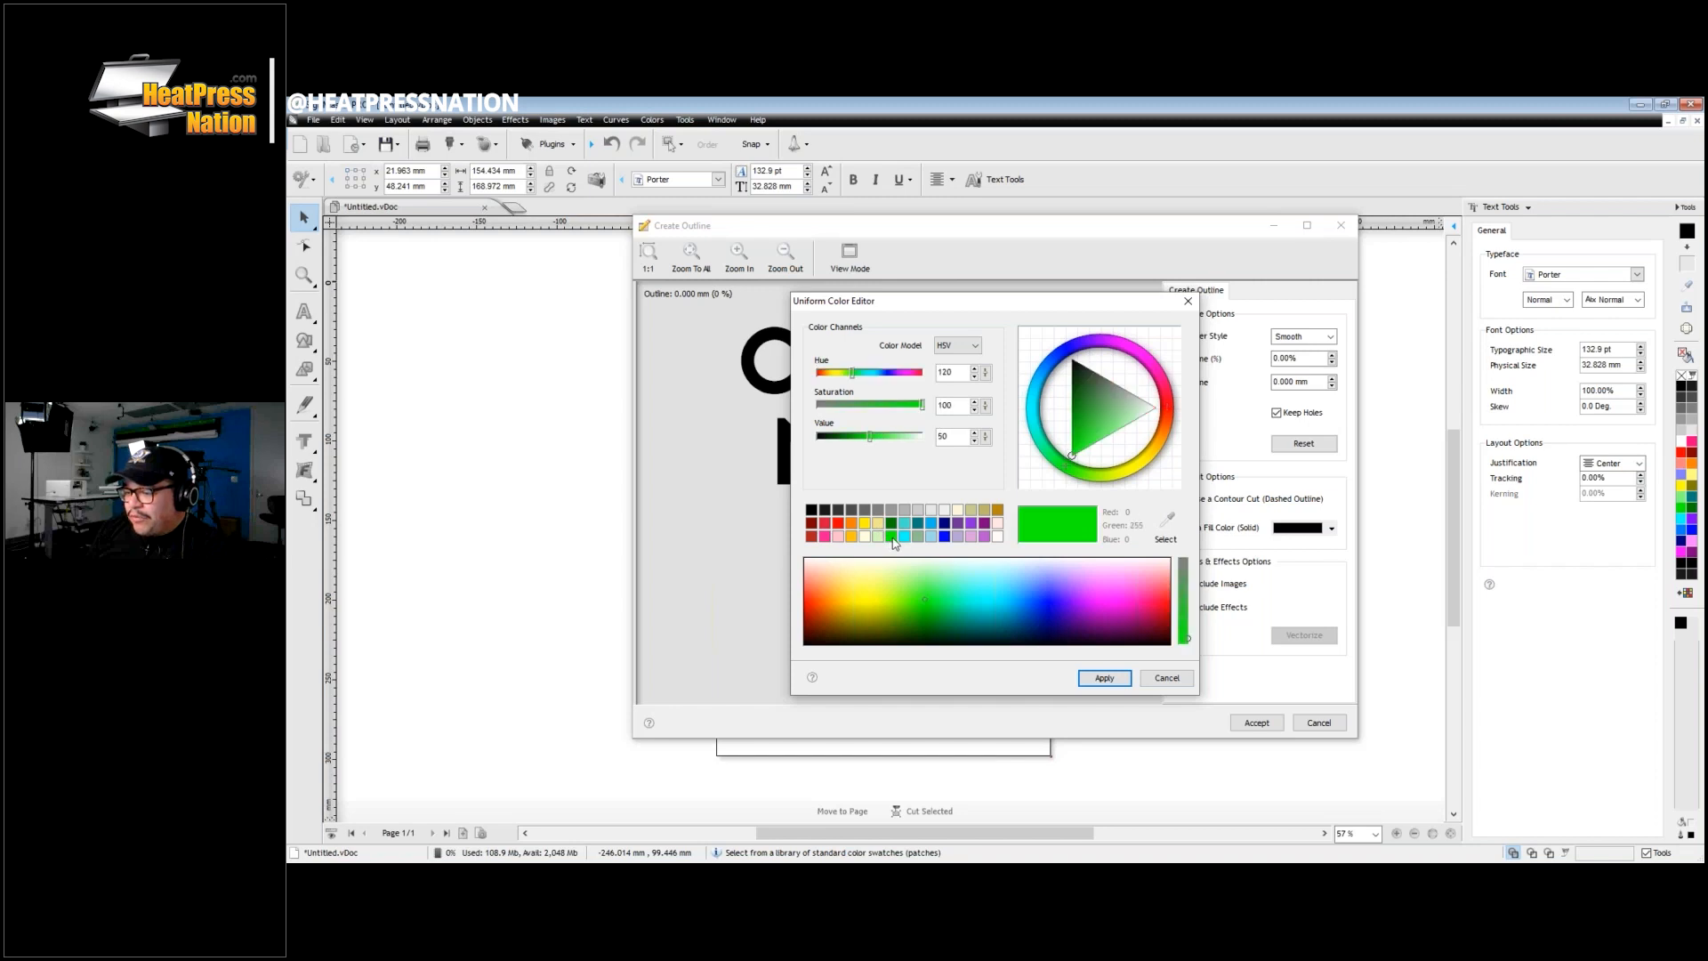
{"action": "left_click", "coordinate": [1102, 678]}
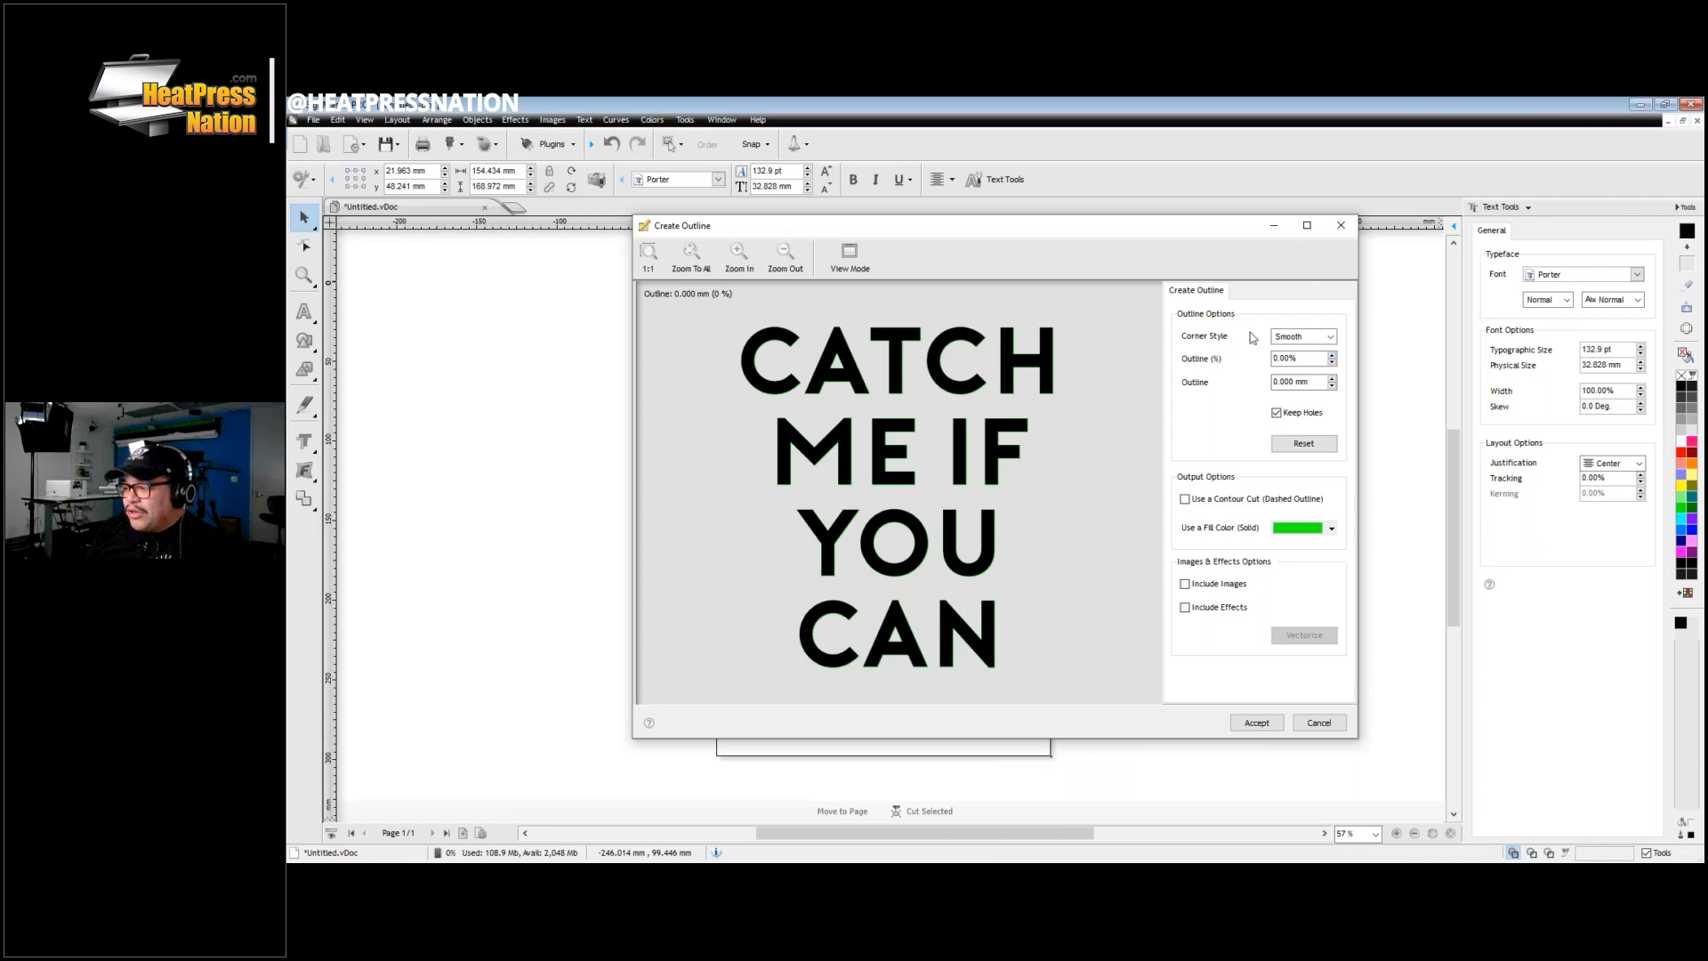
Step: Set the text outline's thickness to 2 mm after trying 1%
{"action": "left_click", "coordinate": [1332, 357]}
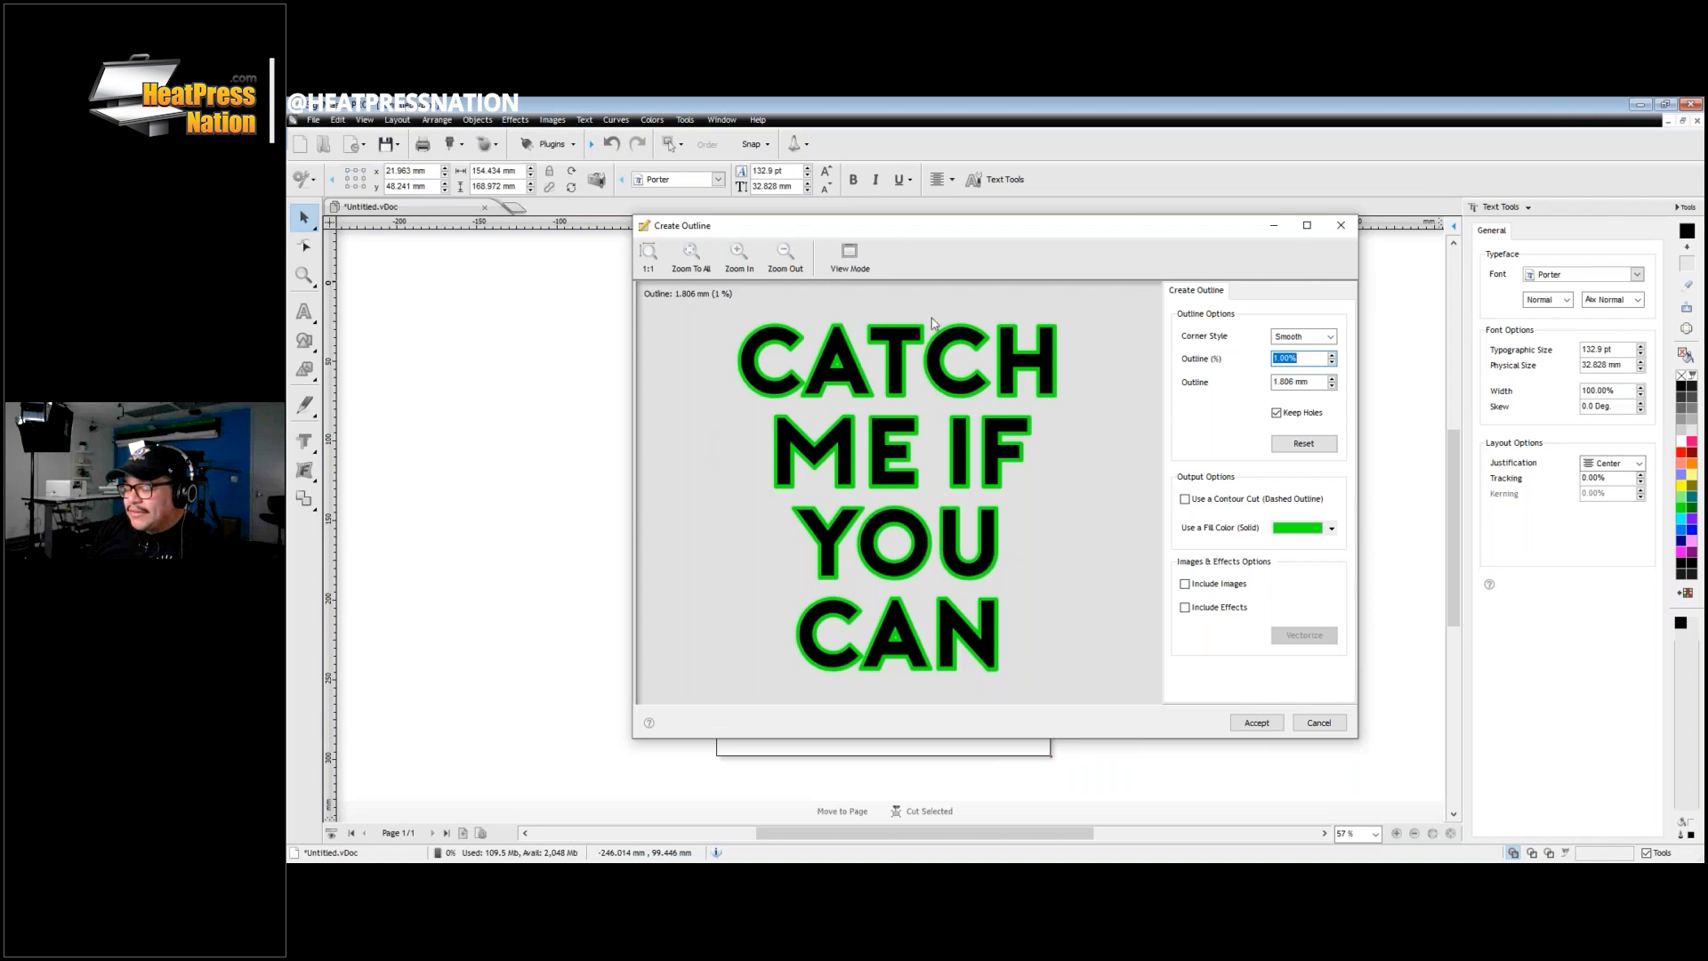
{"action": "double_click", "coordinate": [1293, 381]}
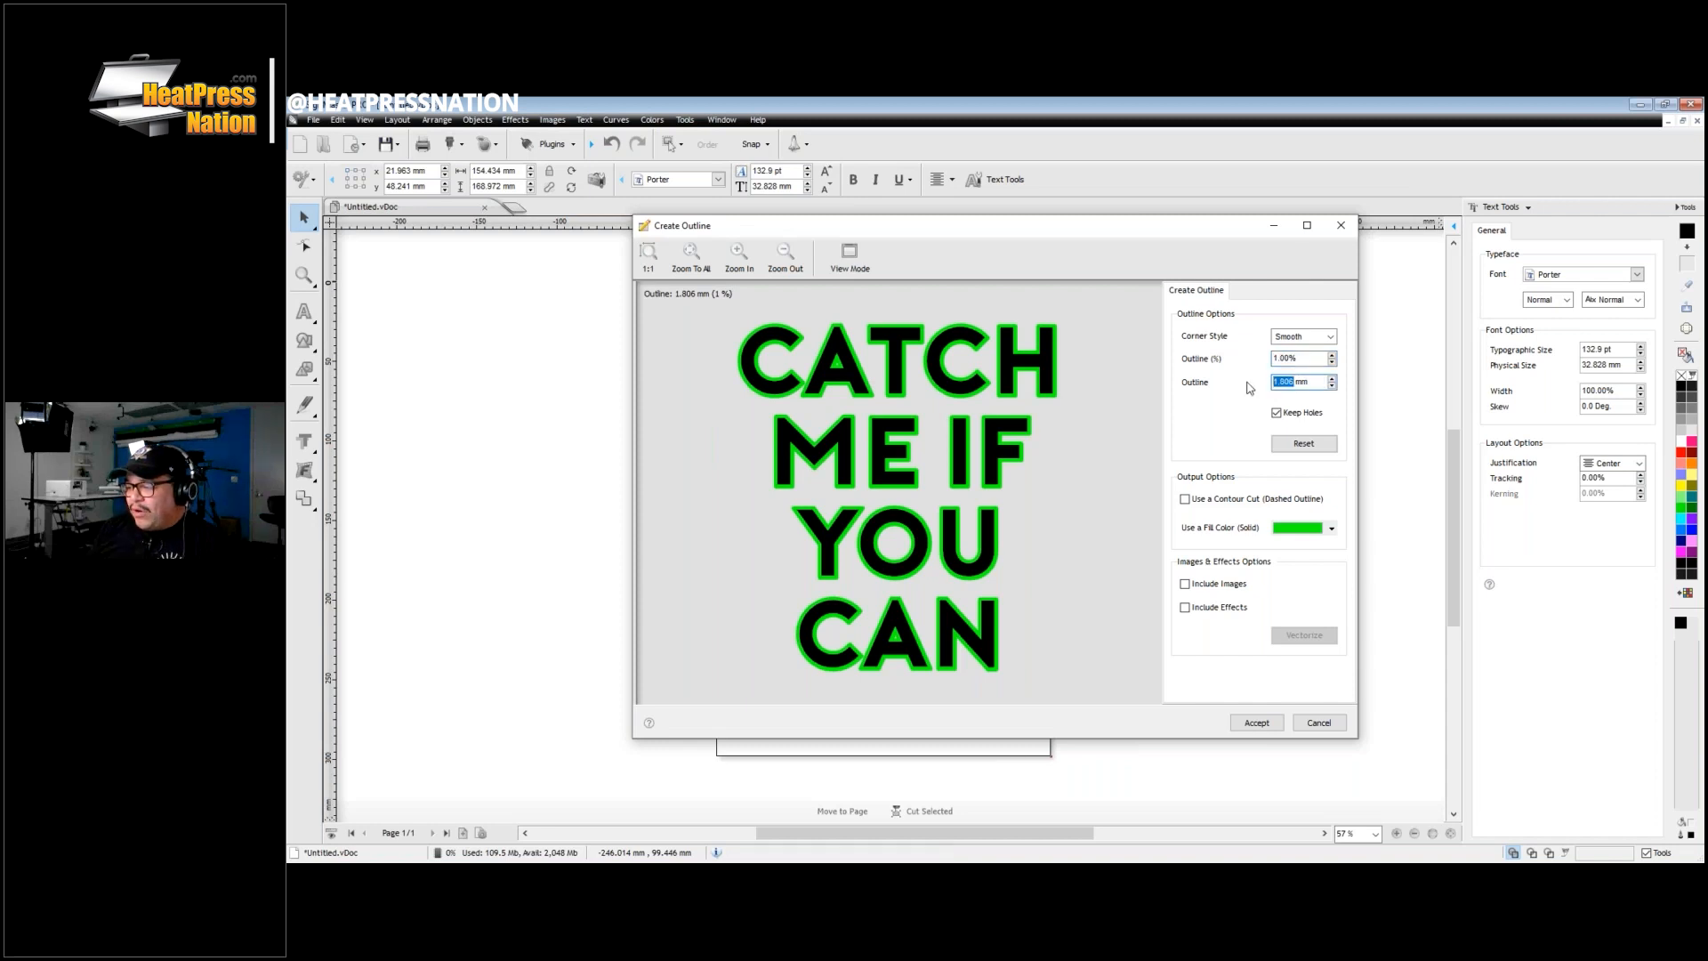
{"action": "type", "text": "2"}
{"action": "key", "text": "Return"}
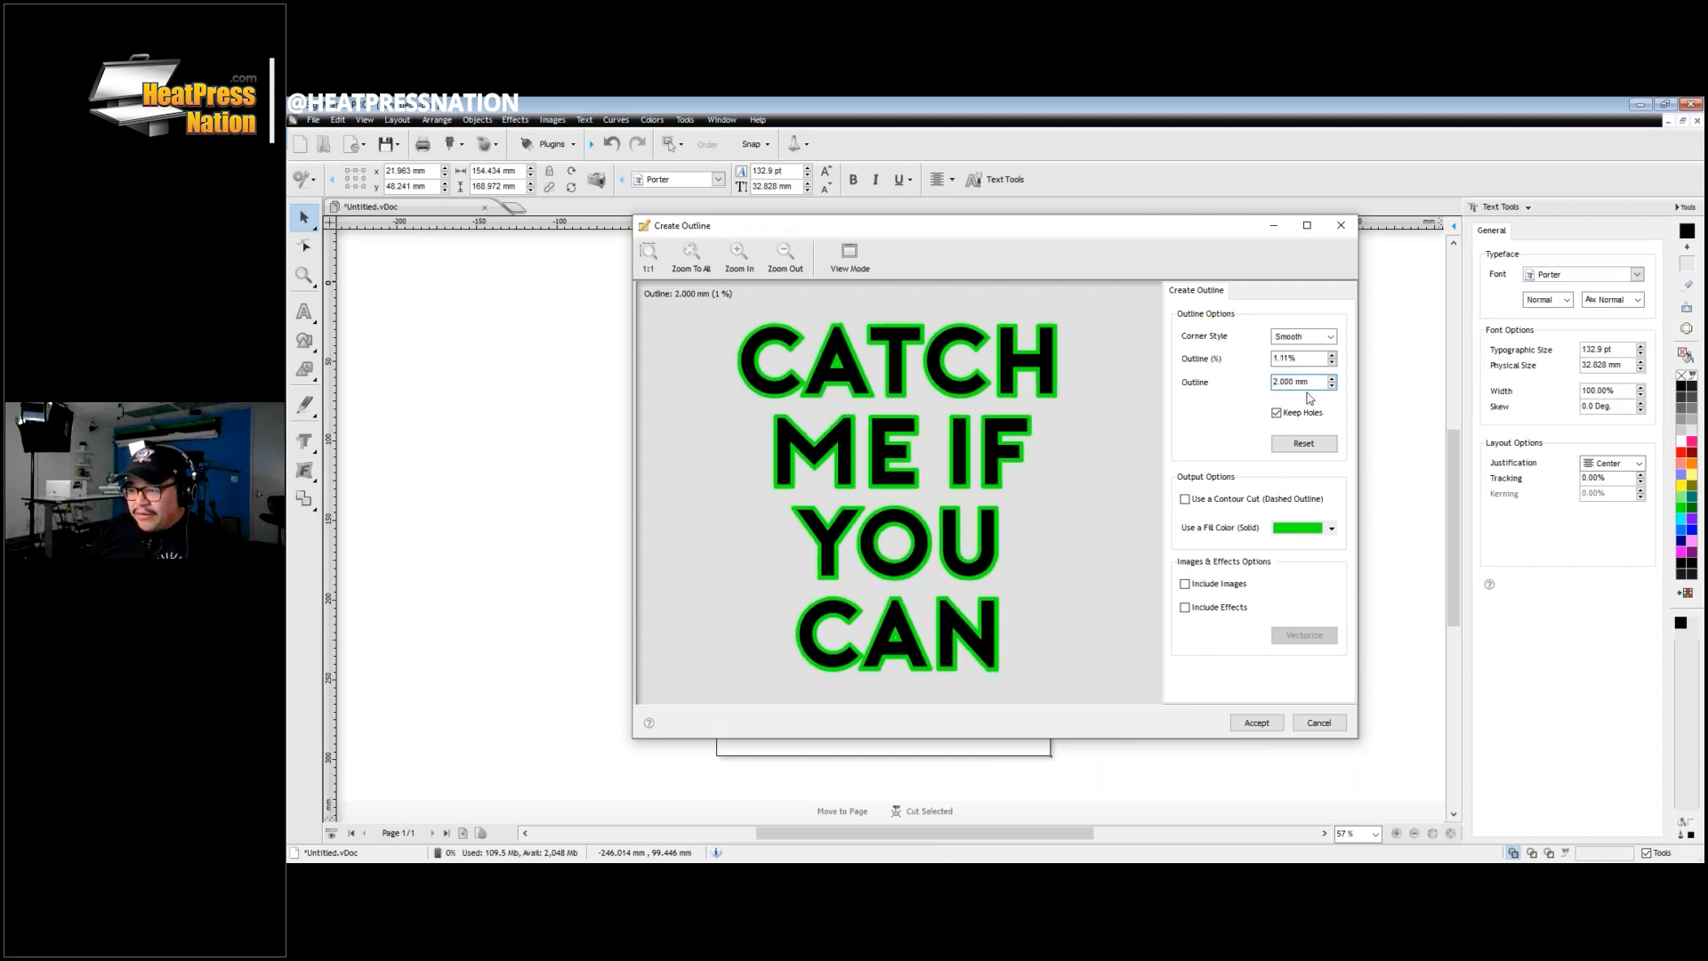
Step: Try a thicker outline of 3.11% around the text and reduce it to 1.61%
{"action": "left_click", "coordinate": [1332, 354]}
{"action": "left_click", "coordinate": [1332, 354]}
{"action": "left_click", "coordinate": [1332, 355]}
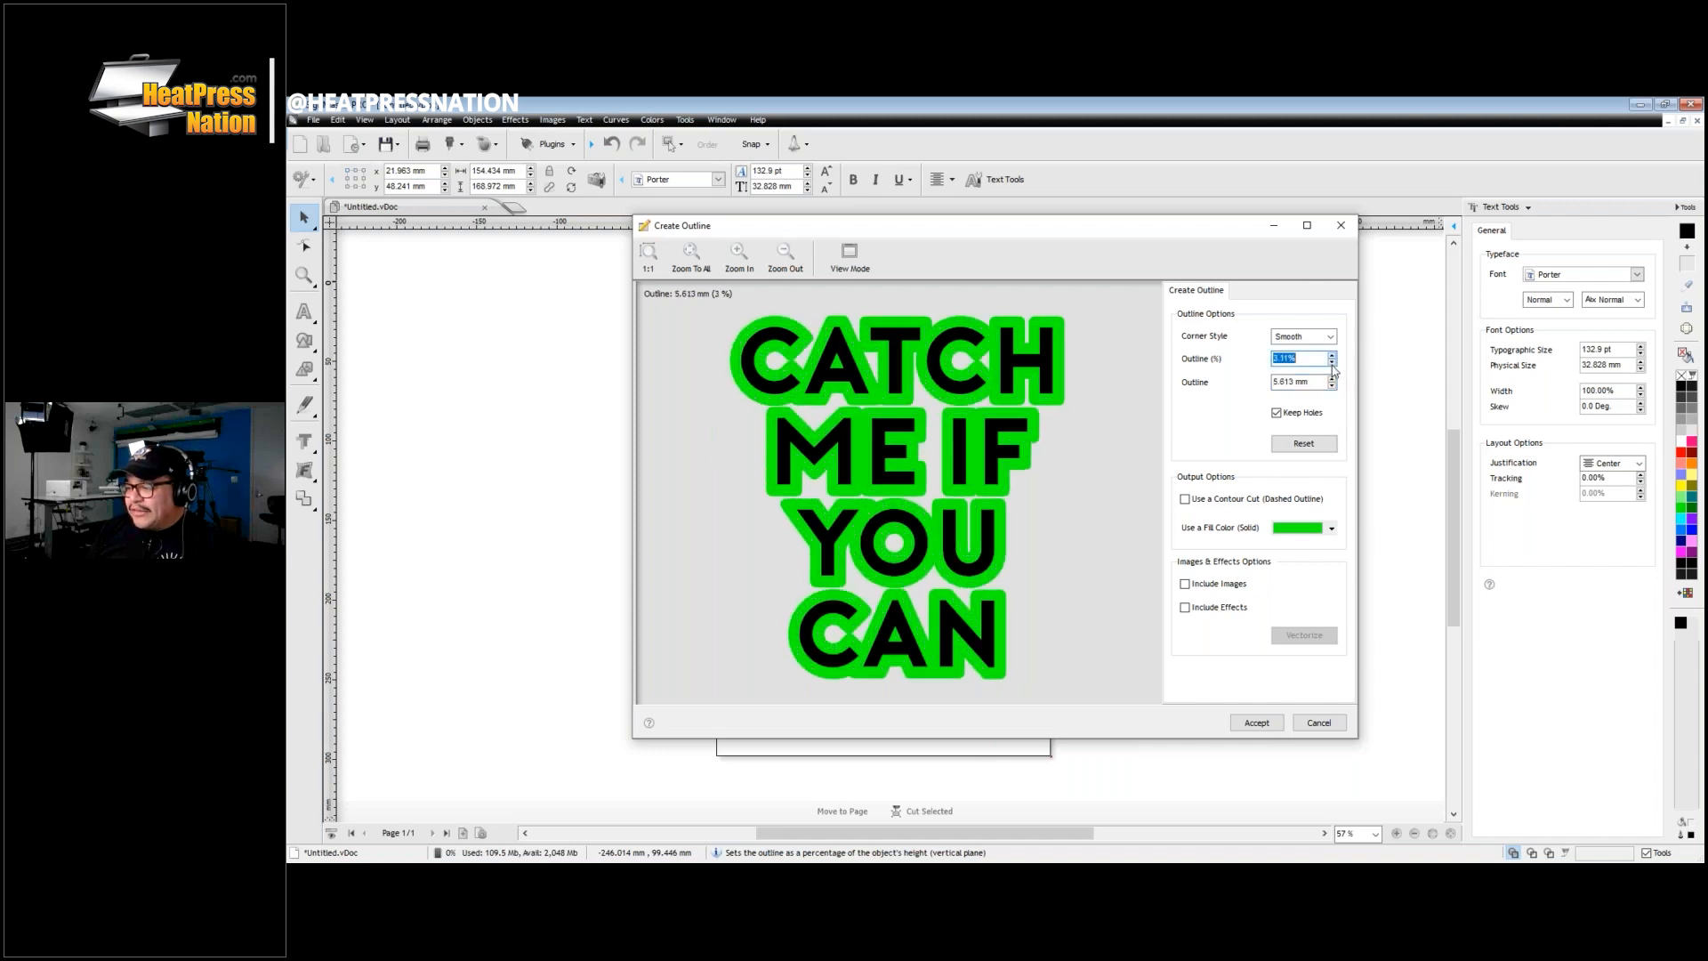
{"action": "left_click", "coordinate": [1332, 362]}
{"action": "left_click", "coordinate": [1332, 363]}
{"action": "left_click", "coordinate": [1332, 362]}
Step: Change the outline's fill color to red (hue 4, saturation 100, value 47) and reduce its thickness to 2 mm
{"action": "left_click", "coordinate": [1312, 530]}
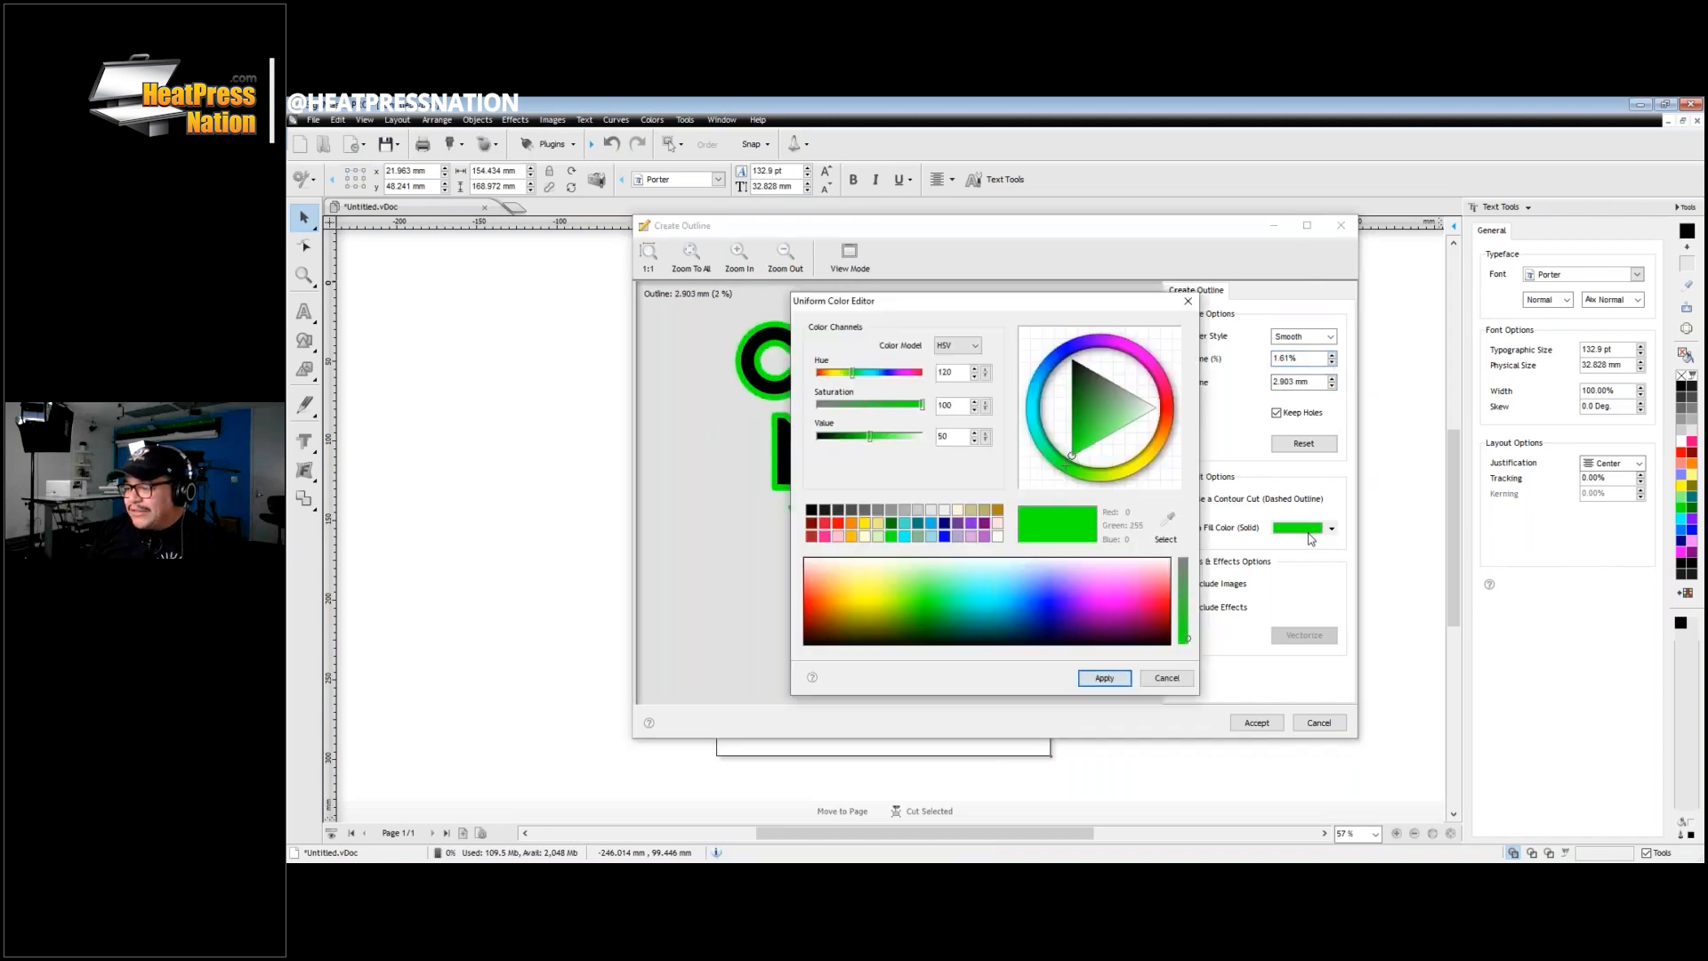
{"action": "left_click", "coordinate": [888, 600]}
{"action": "left_click", "coordinate": [1139, 591]}
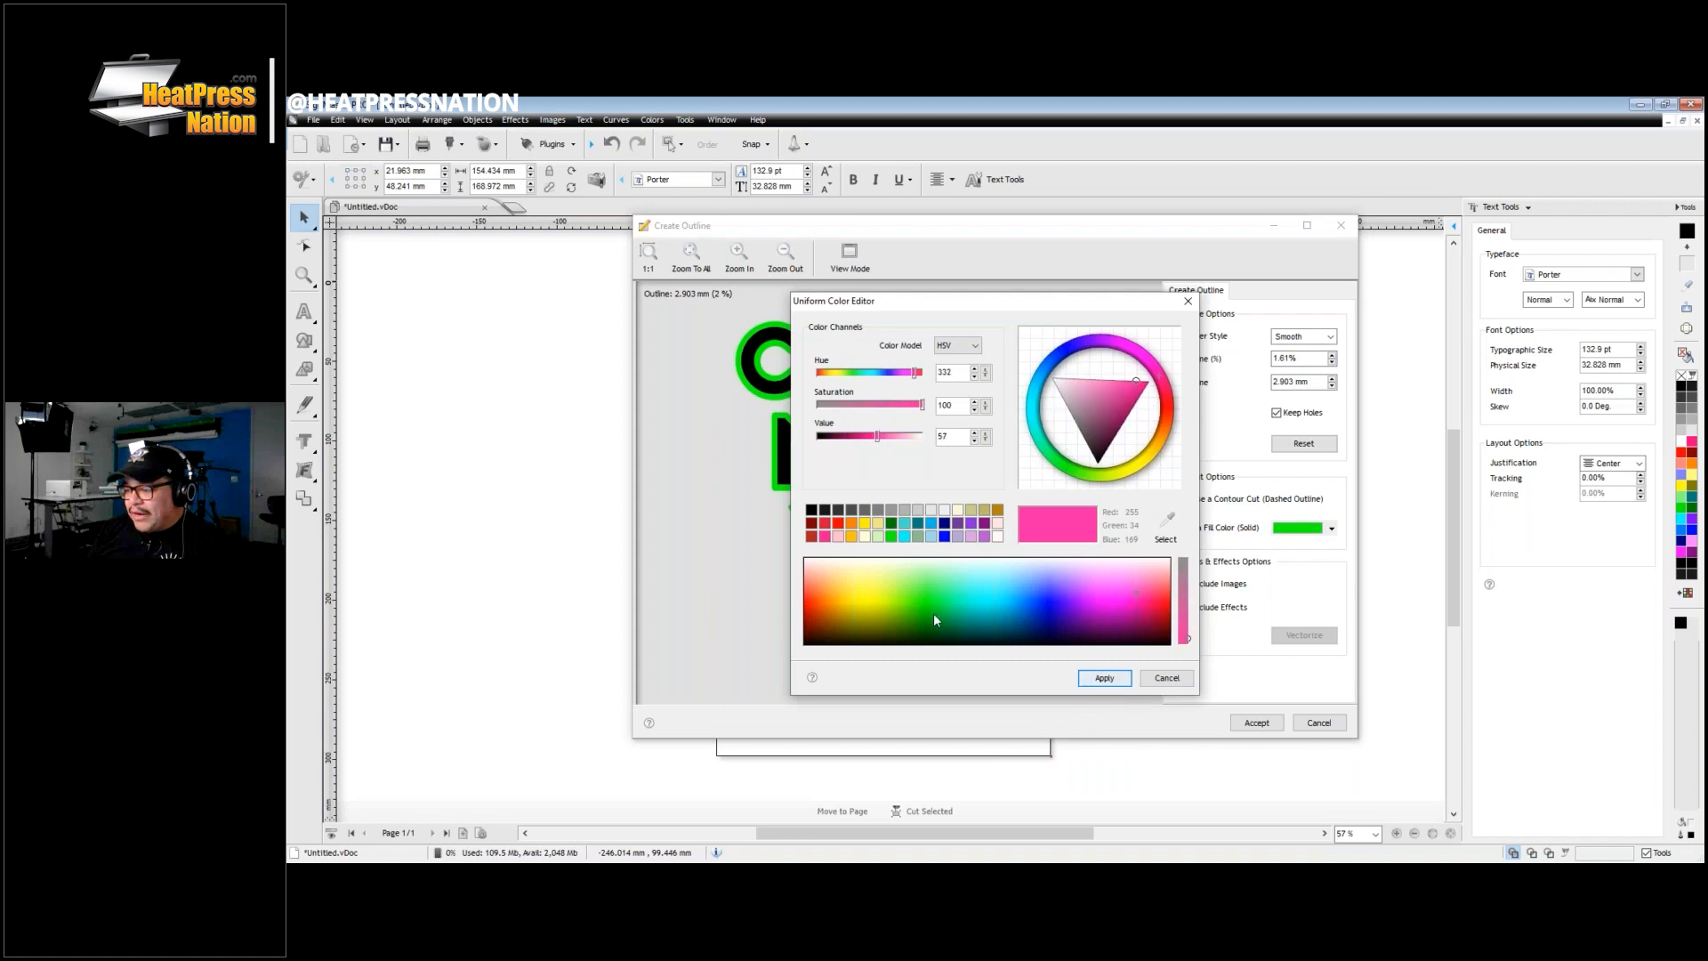
{"action": "left_click", "coordinate": [811, 597]}
{"action": "left_click_drag", "start_coordinate": [811, 597], "coordinate": [808, 604]}
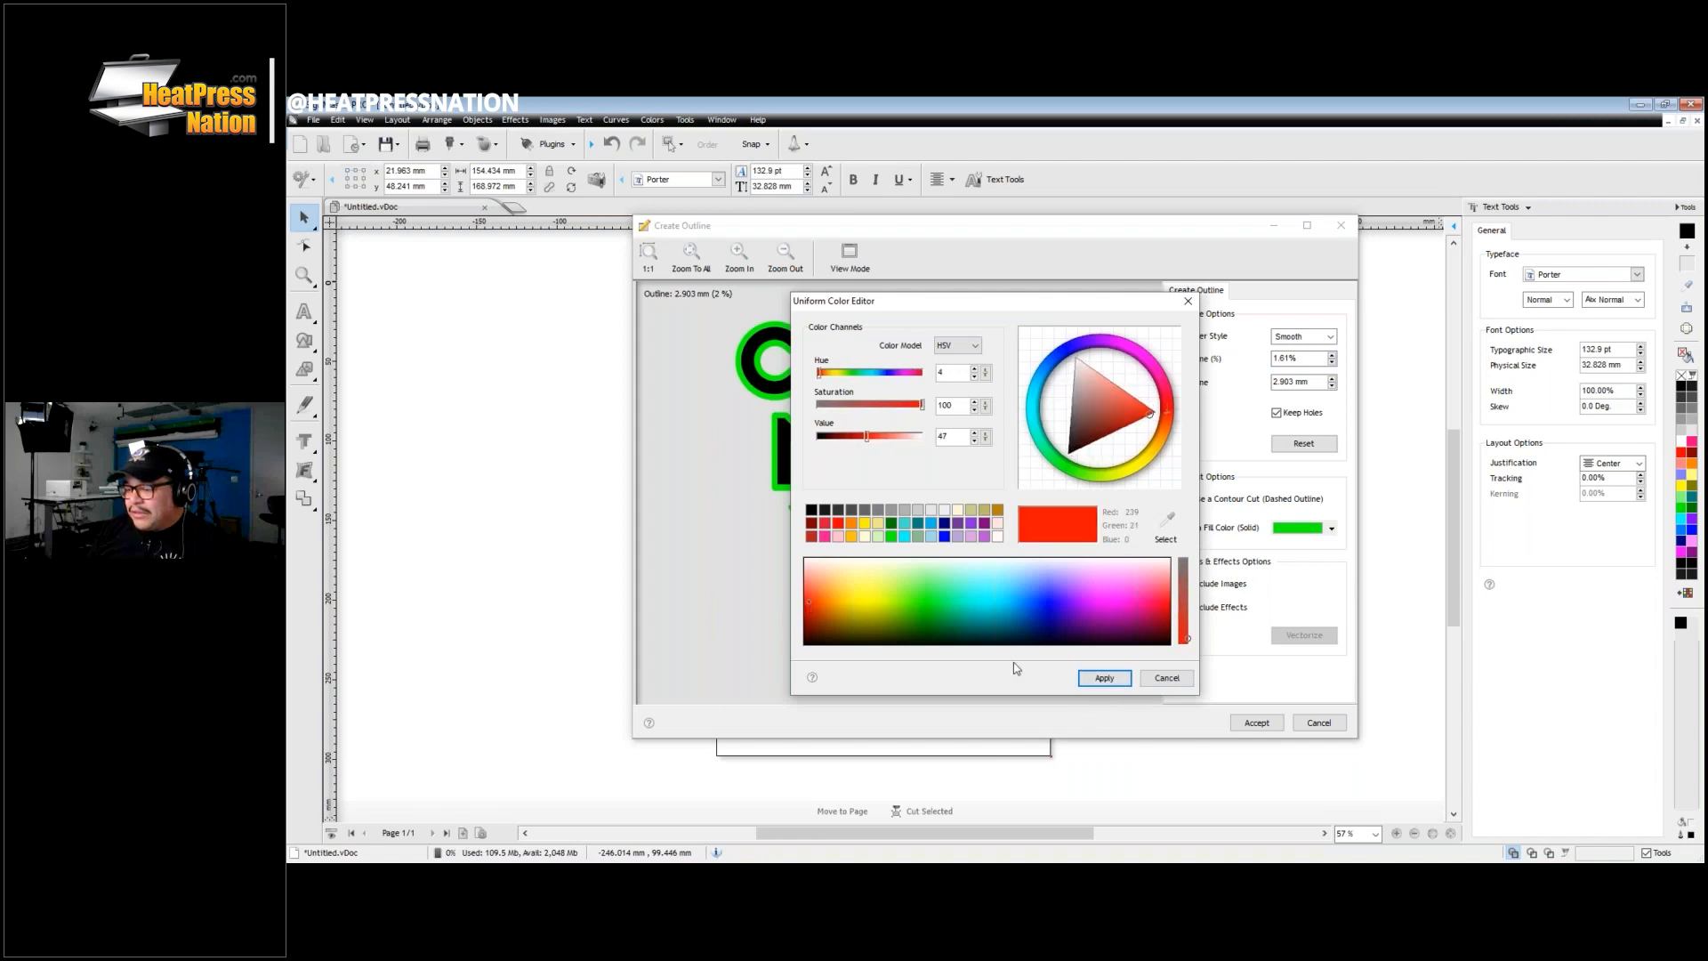
{"action": "left_click", "coordinate": [1104, 681]}
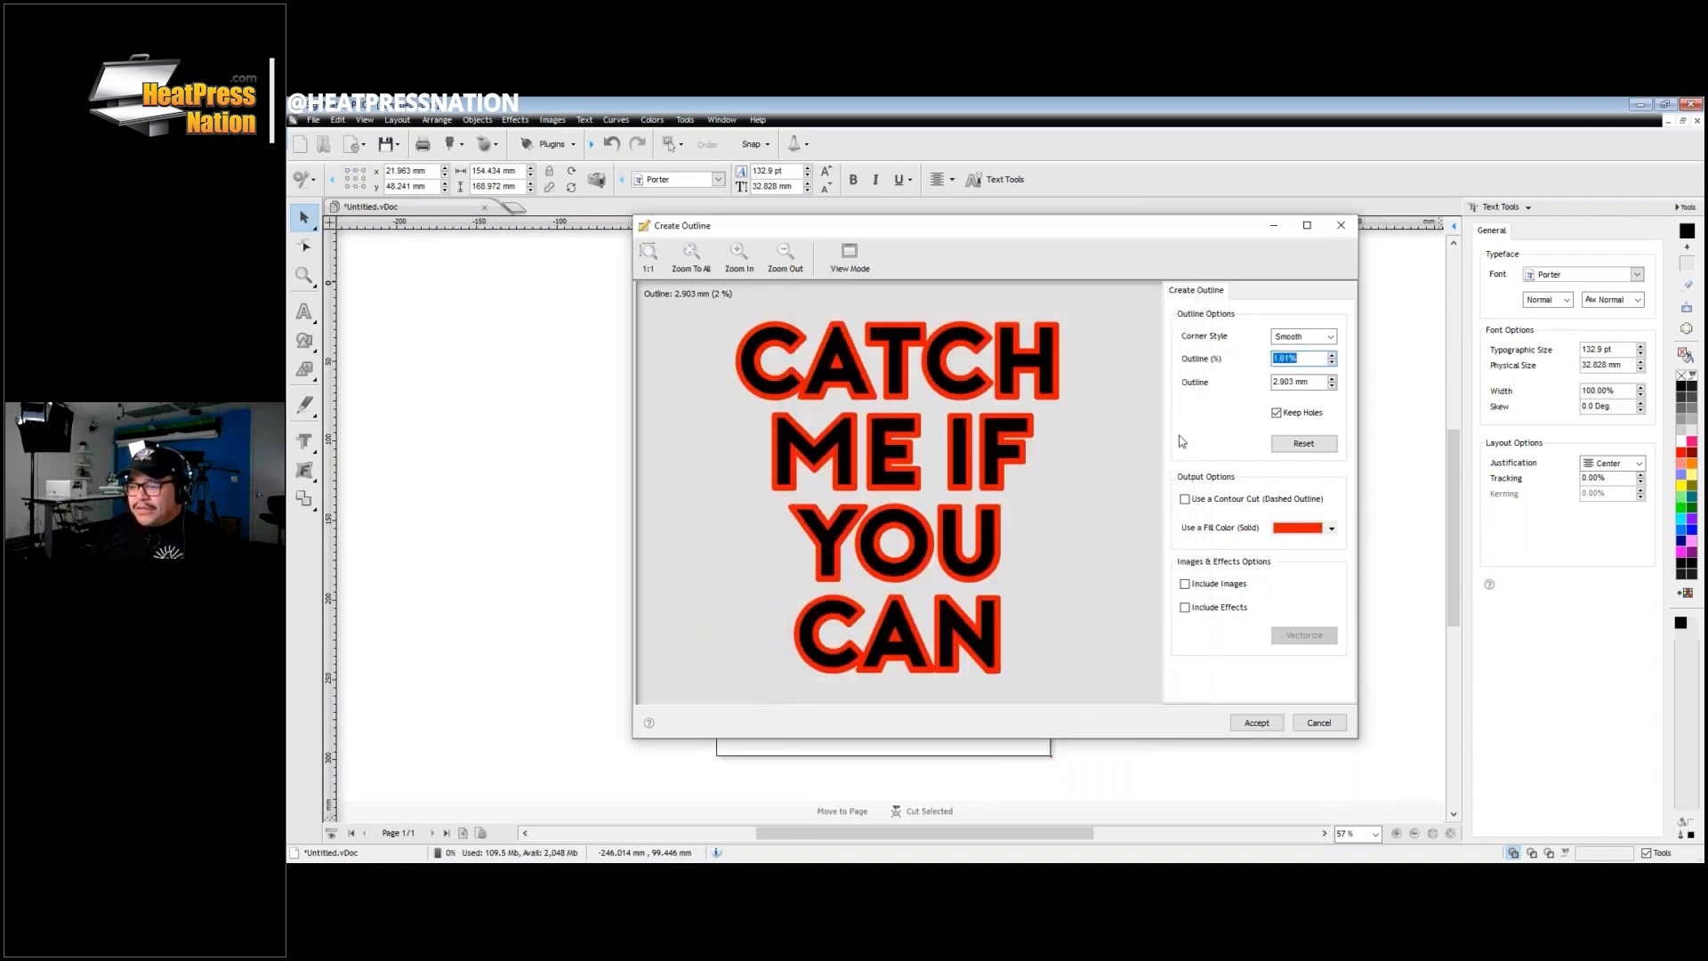
{"action": "left_click", "coordinate": [1333, 363]}
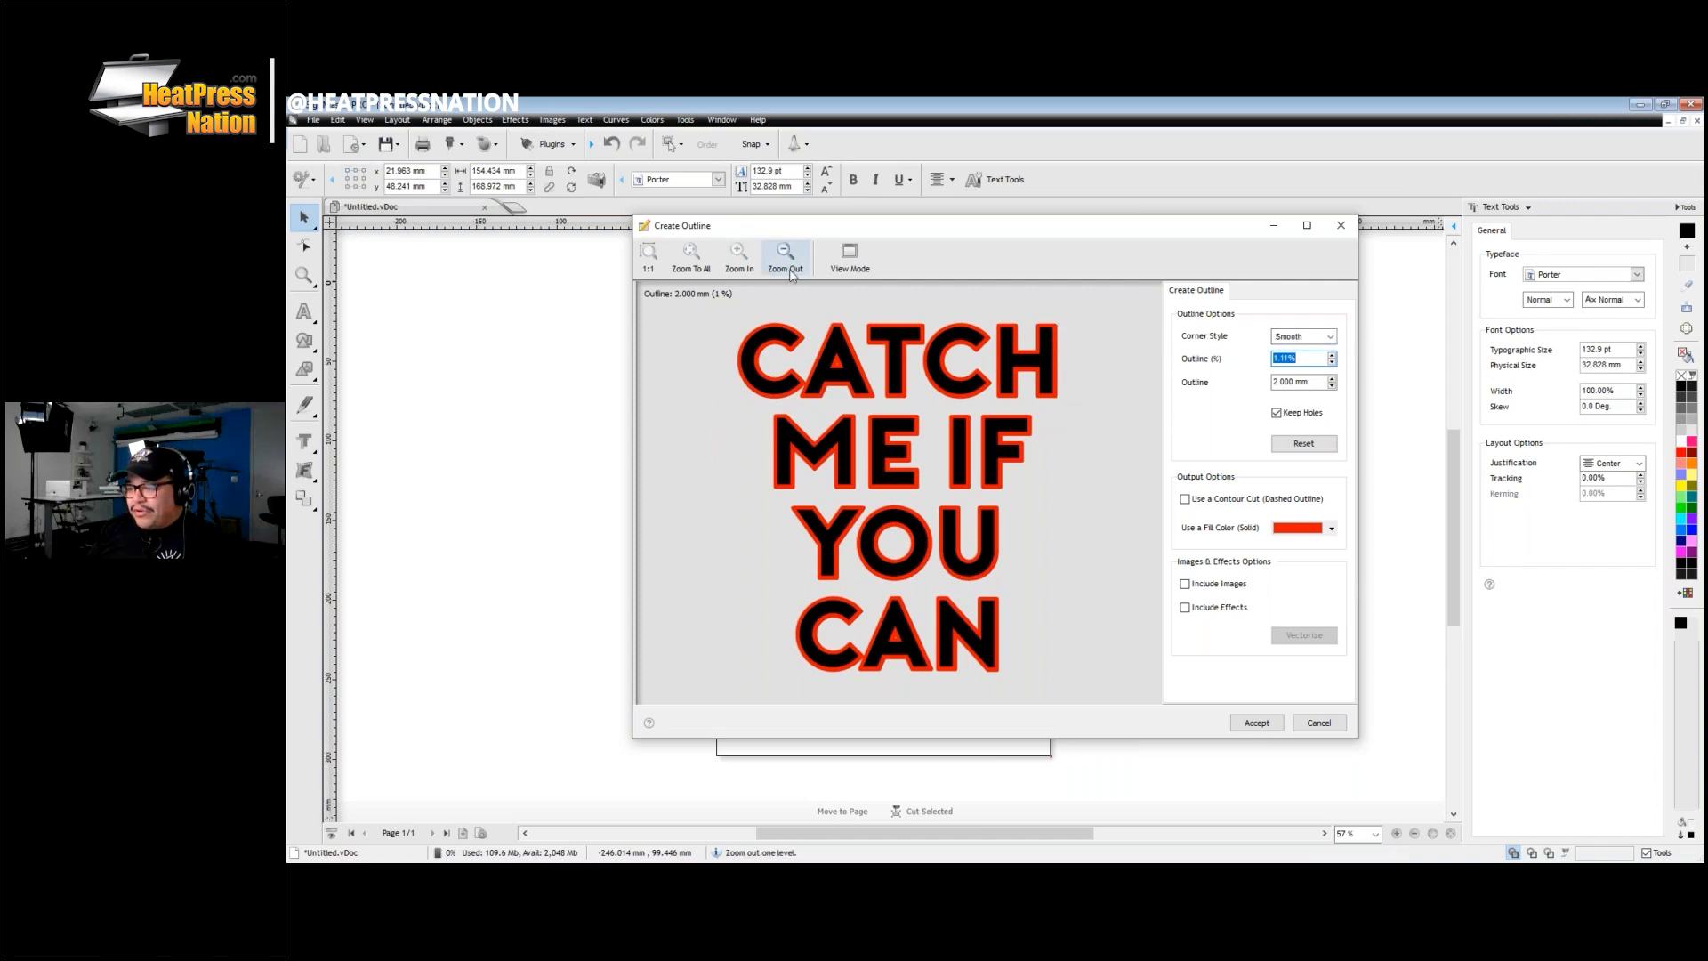
Step: Try the Sharp corner style on the outline, viewing the letter corners in CATCH up close
{"action": "left_click", "coordinate": [738, 255]}
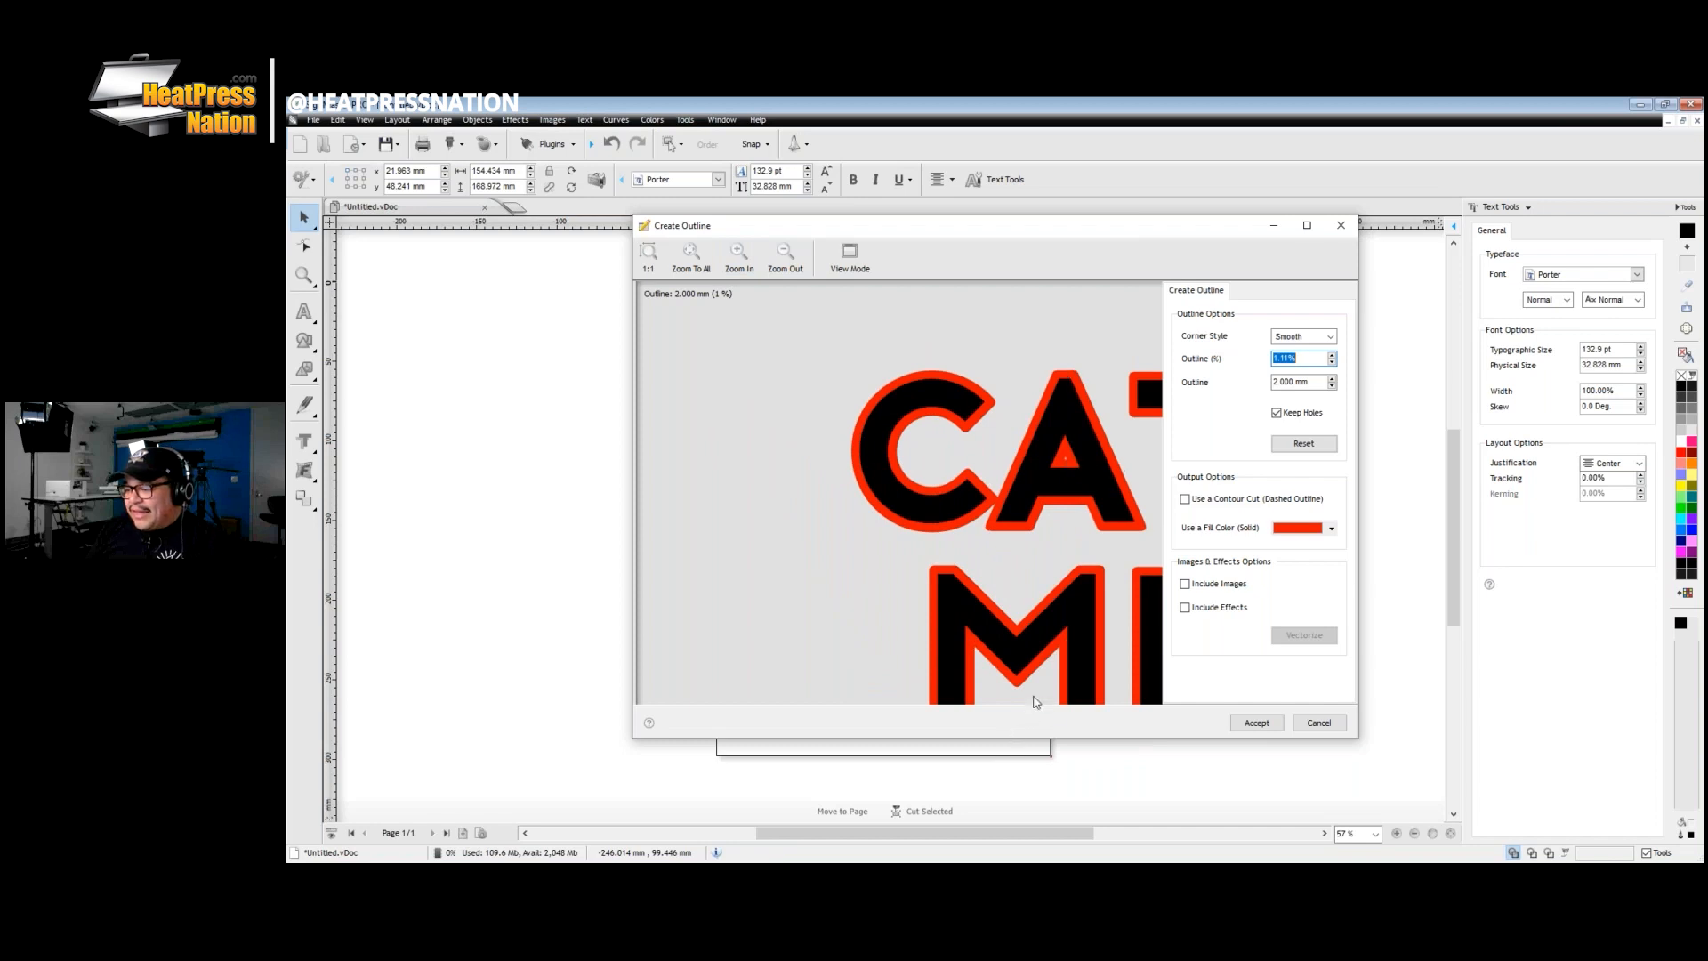
{"action": "left_click_drag", "start_coordinate": [1043, 588], "coordinate": [919, 573]}
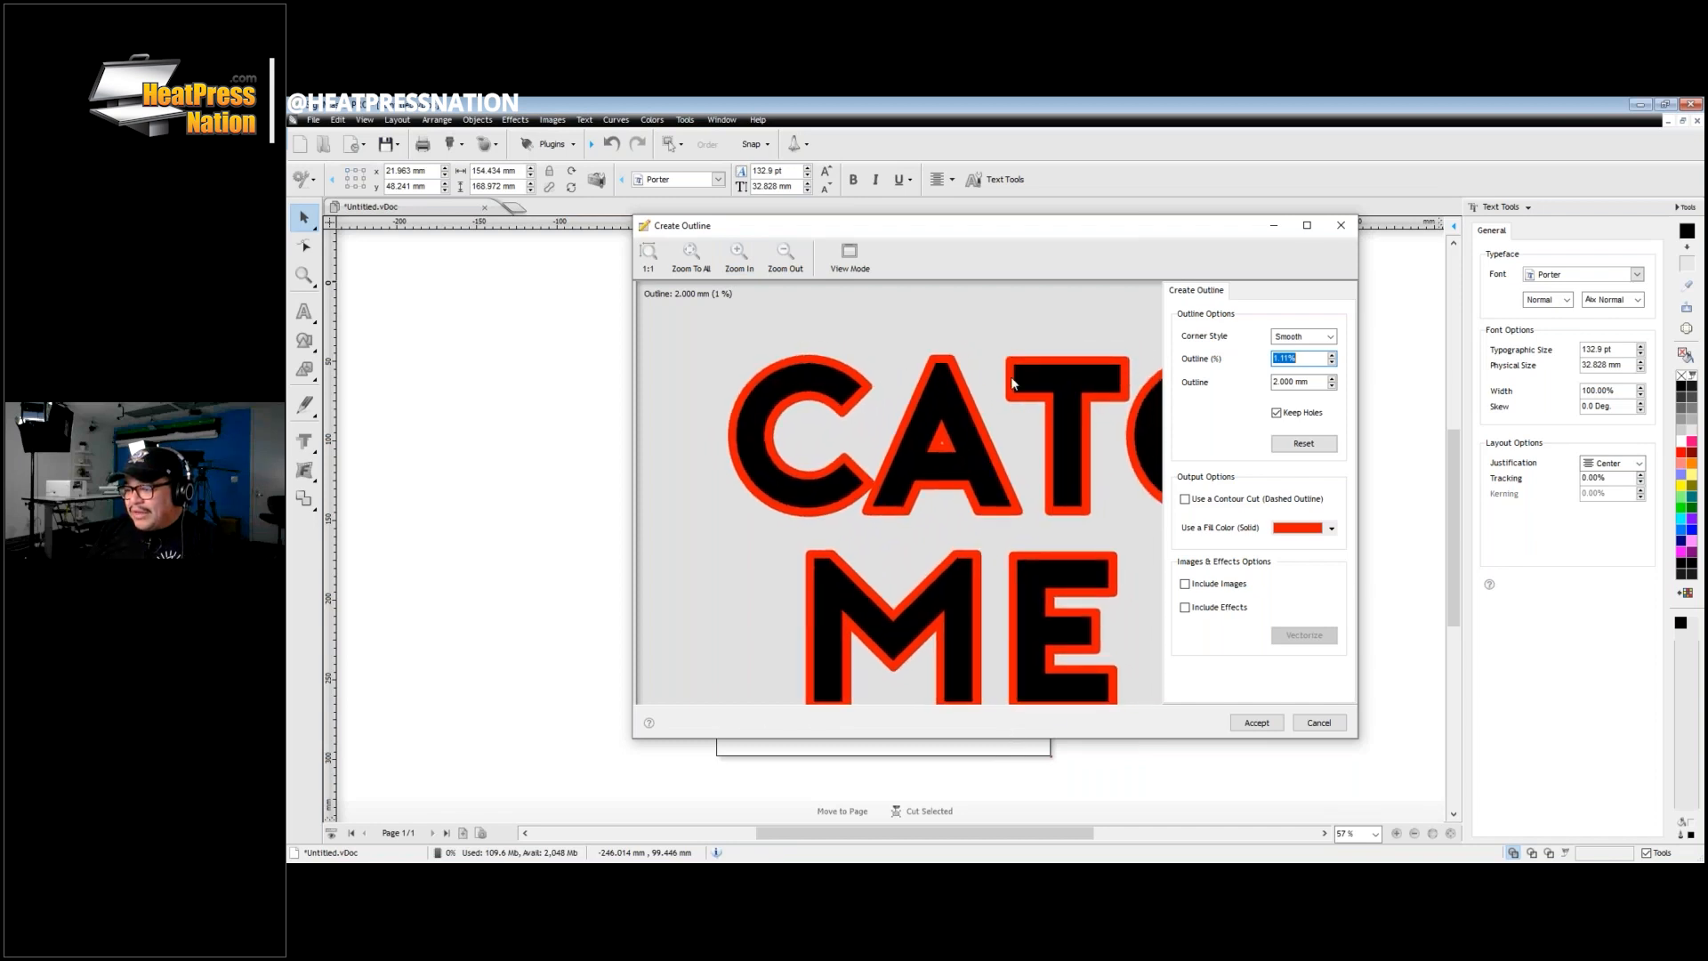
{"action": "left_click", "coordinate": [739, 254]}
{"action": "left_click_drag", "start_coordinate": [994, 448], "coordinate": [855, 432]}
{"action": "left_click", "coordinate": [739, 256]}
{"action": "left_click_drag", "start_coordinate": [1032, 461], "coordinate": [970, 450]}
{"action": "left_click", "coordinate": [1328, 336]}
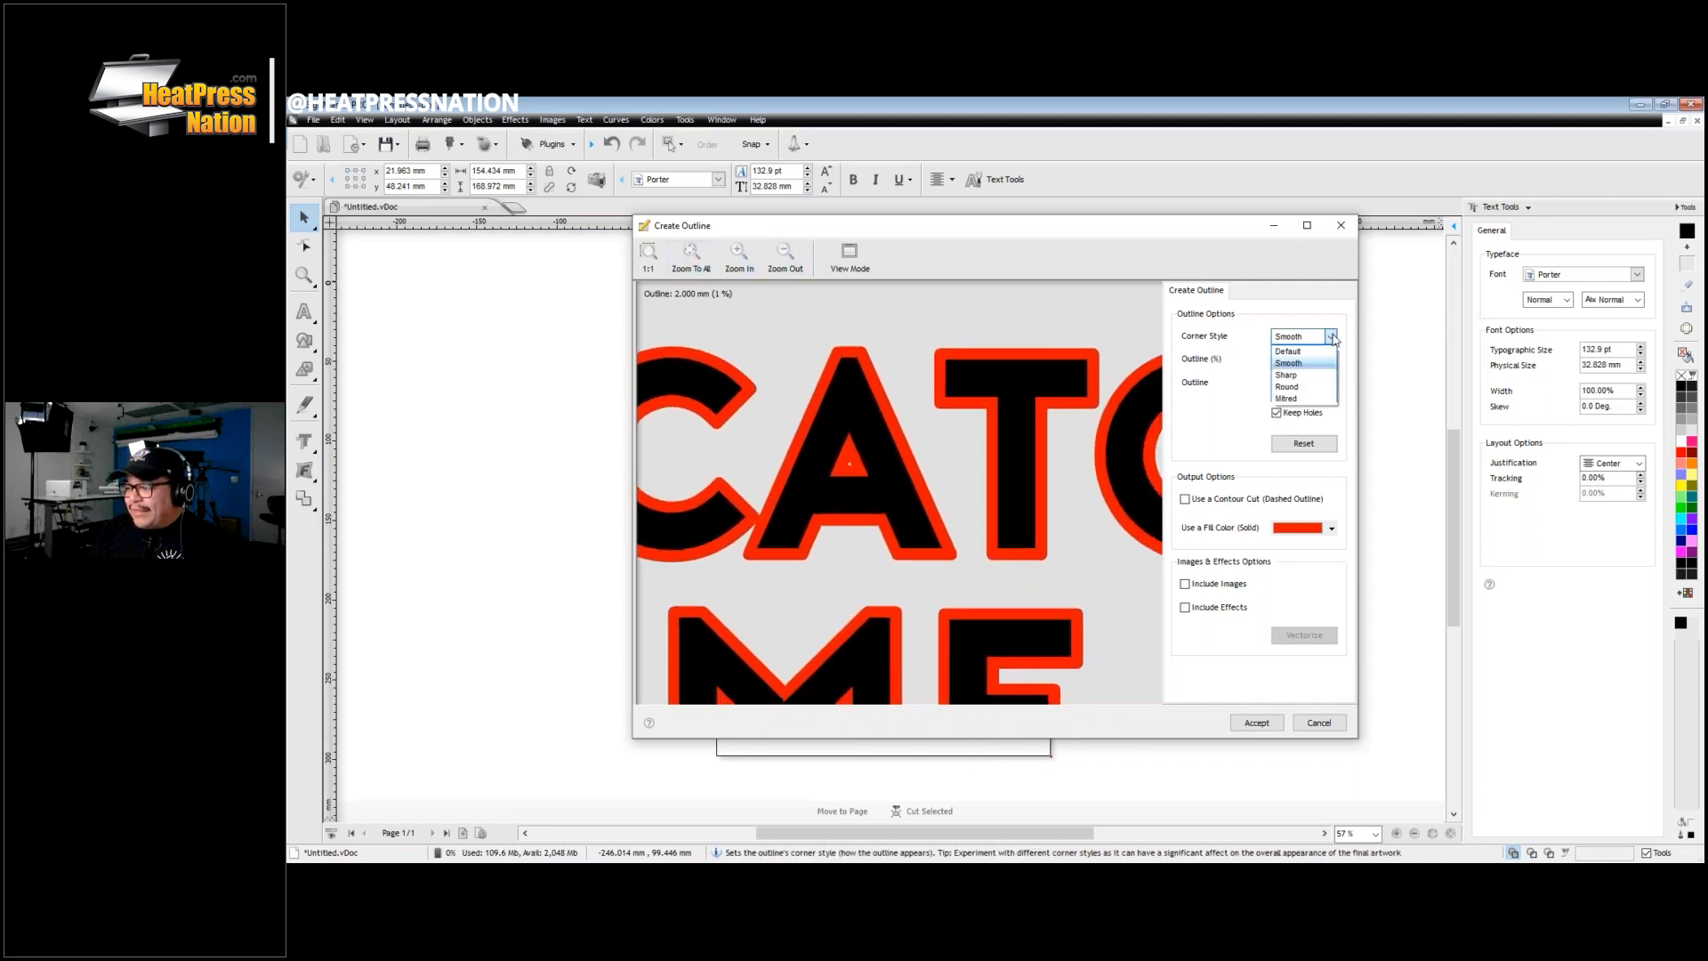
{"action": "left_click", "coordinate": [1304, 375]}
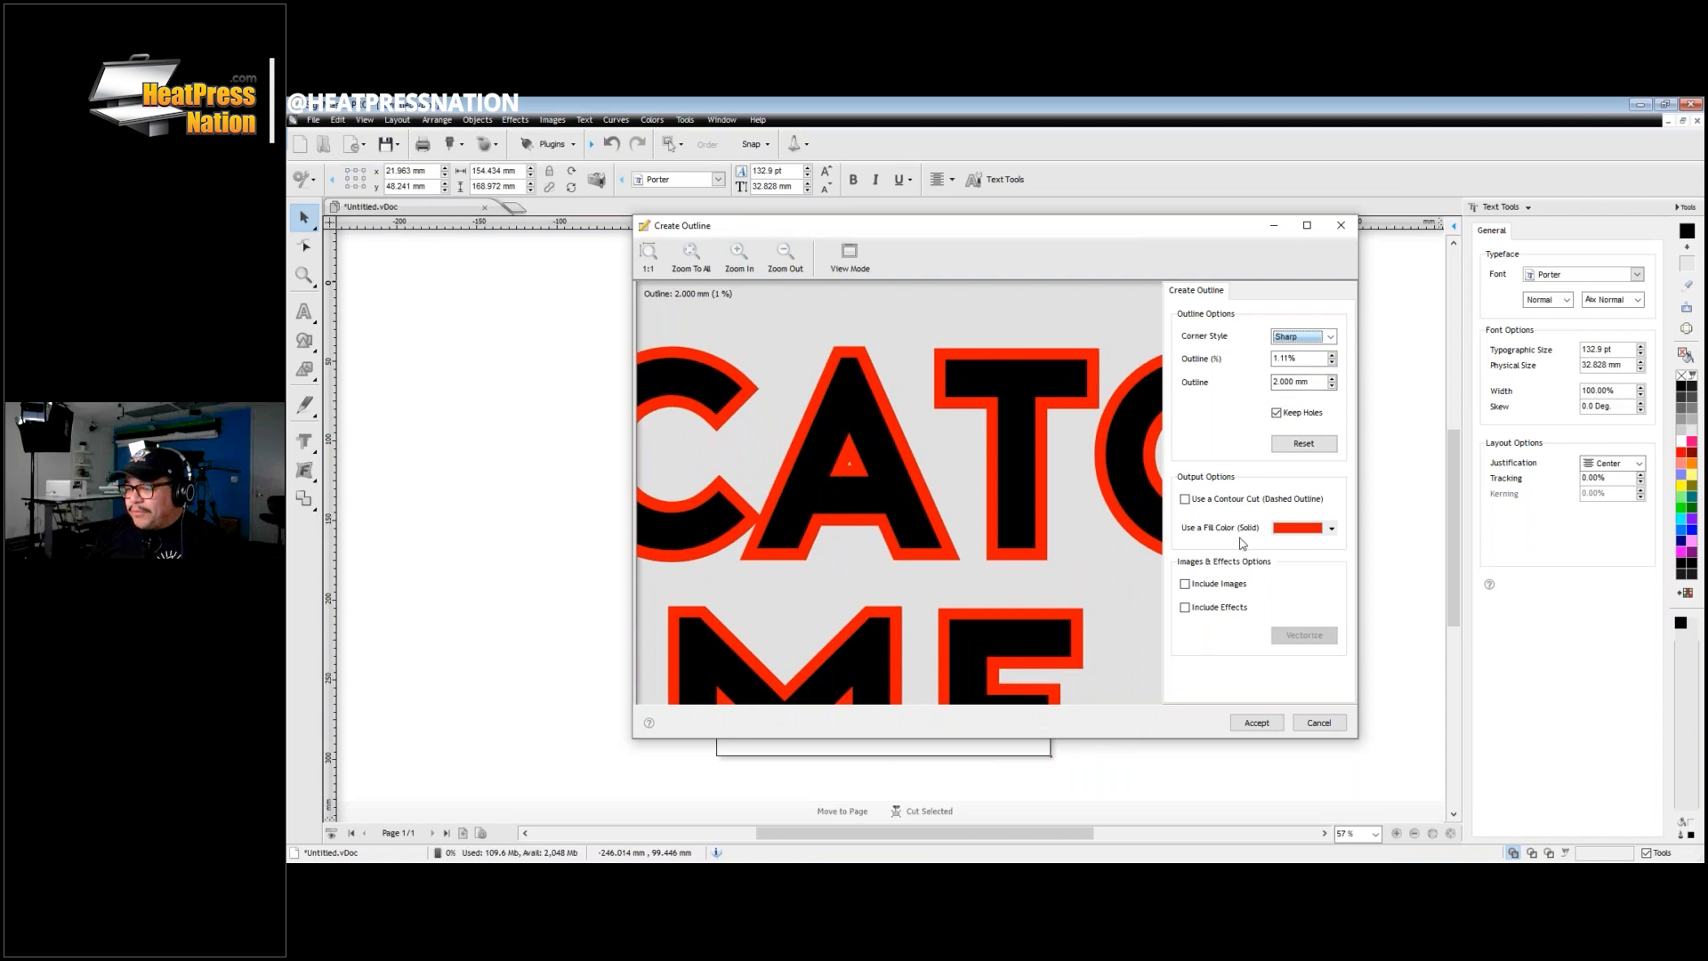
Step: Try the Round corner style for the outline, switch it to Mitred, and inspect the corners of the letter A
{"action": "left_click", "coordinate": [1330, 338]}
{"action": "left_click", "coordinate": [1299, 389]}
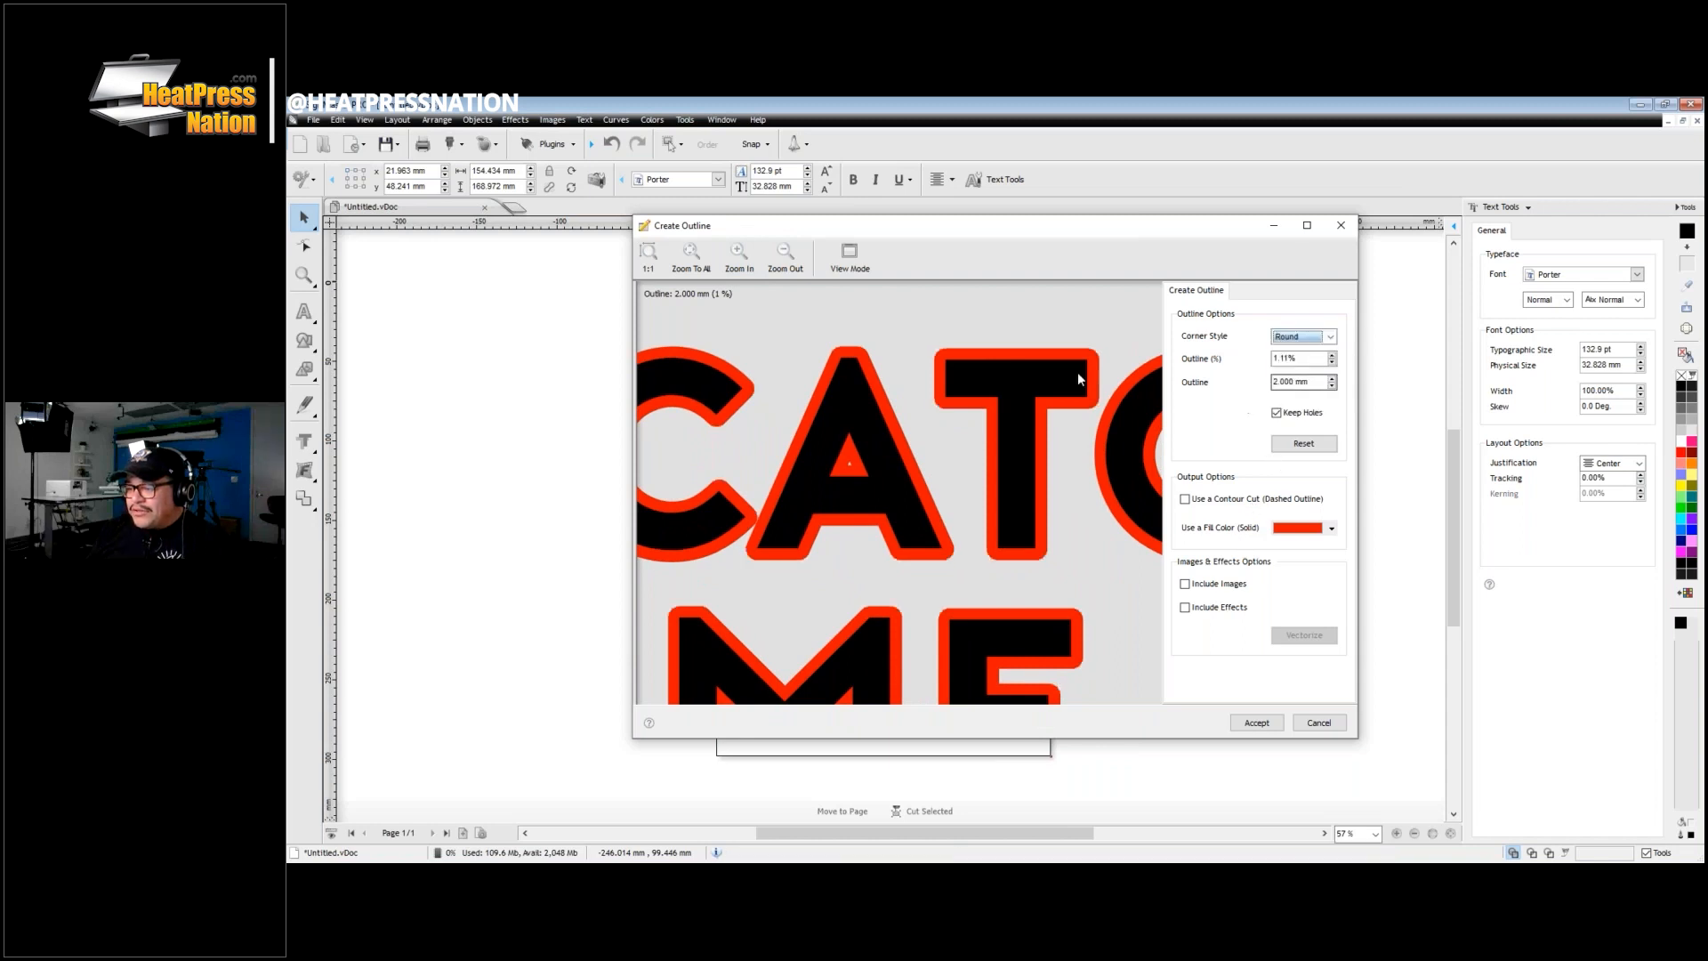
{"action": "left_click", "coordinate": [1330, 337]}
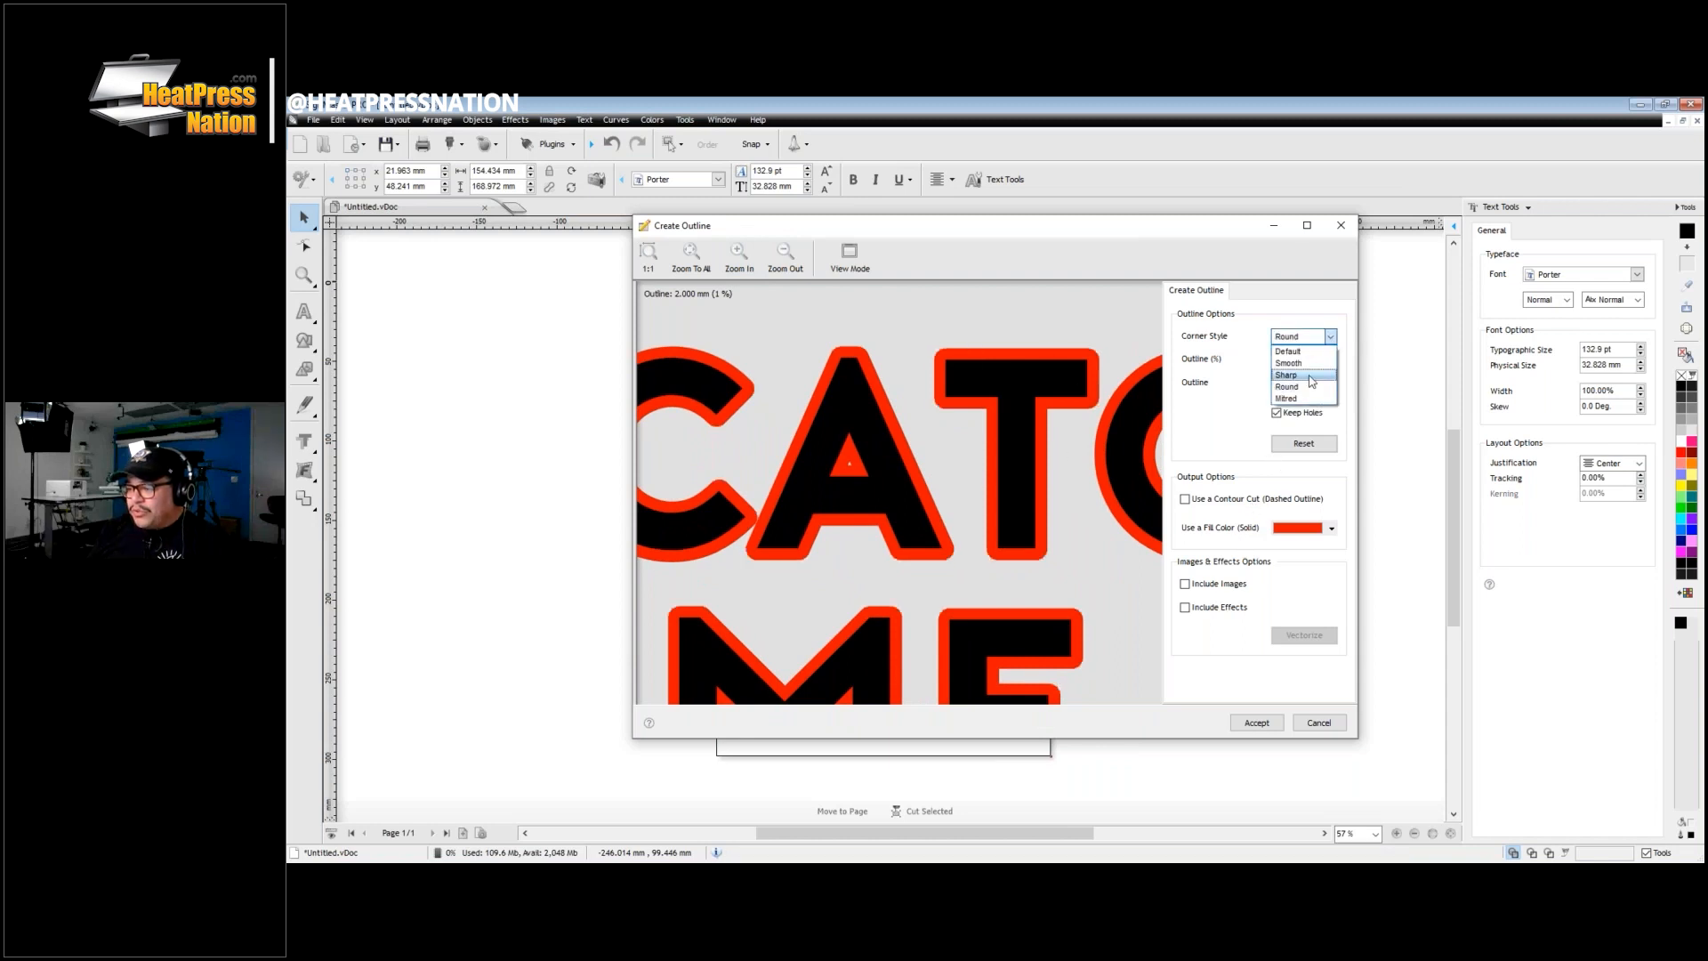
{"action": "left_click", "coordinate": [1304, 403]}
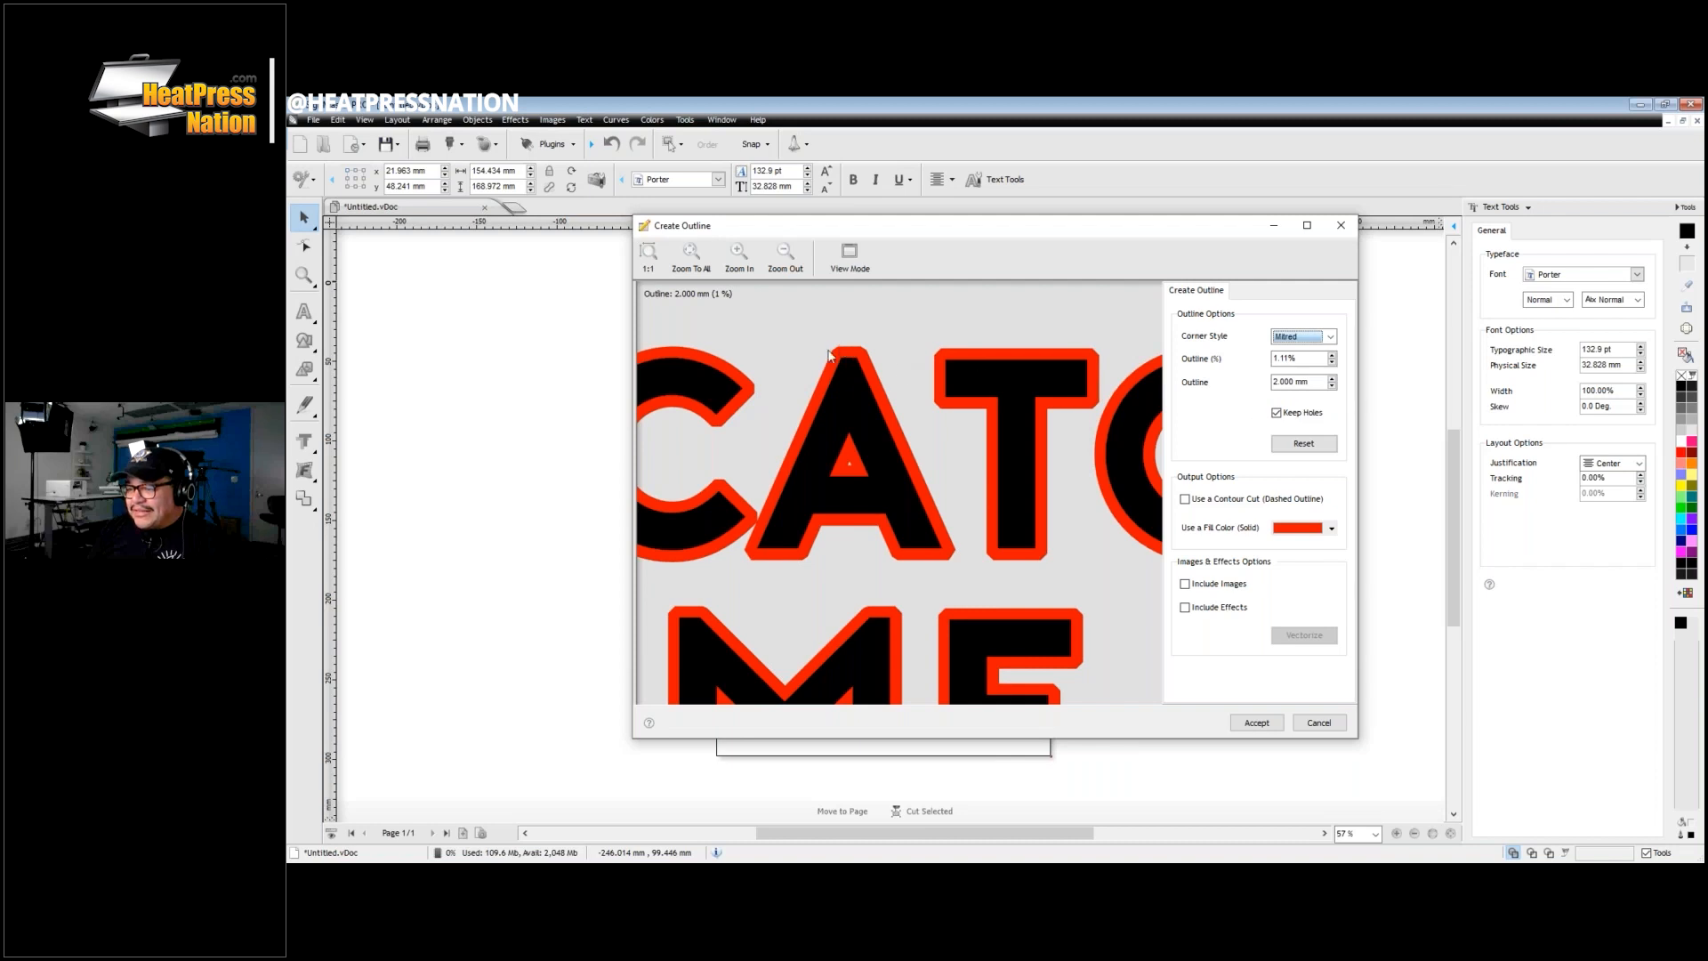
{"action": "left_click", "coordinate": [752, 272]}
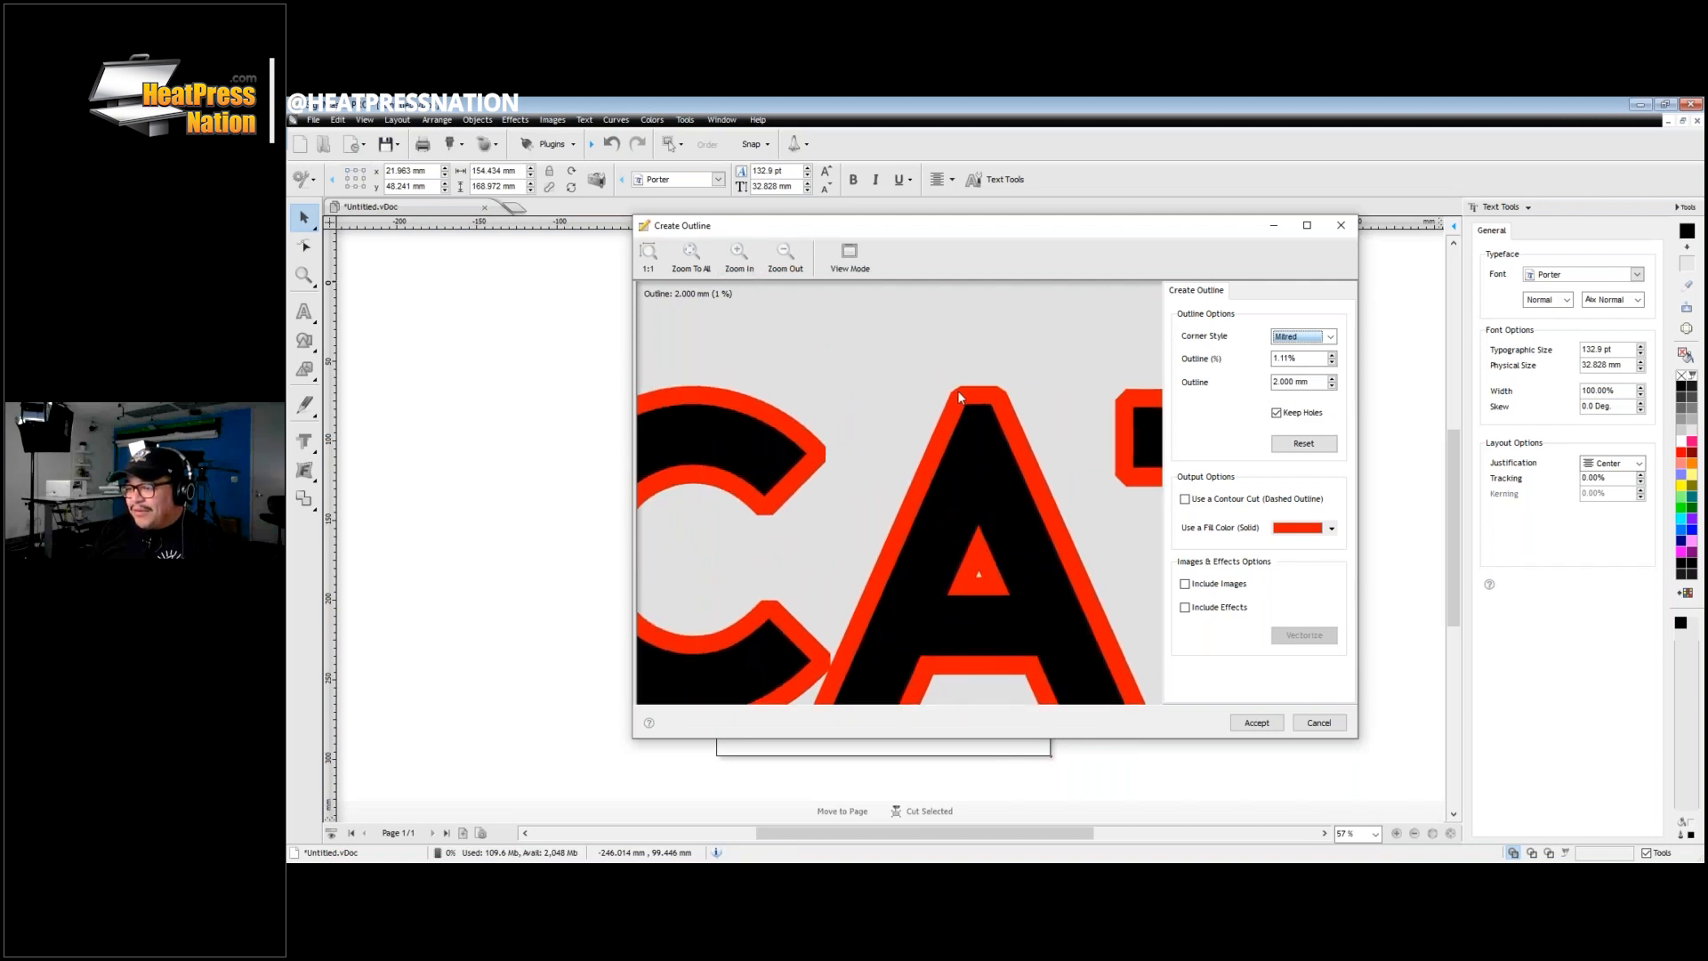
Step: Set the outline's corner style to Sharp and reduce its thickness to 0.61%
{"action": "left_click", "coordinate": [783, 263]}
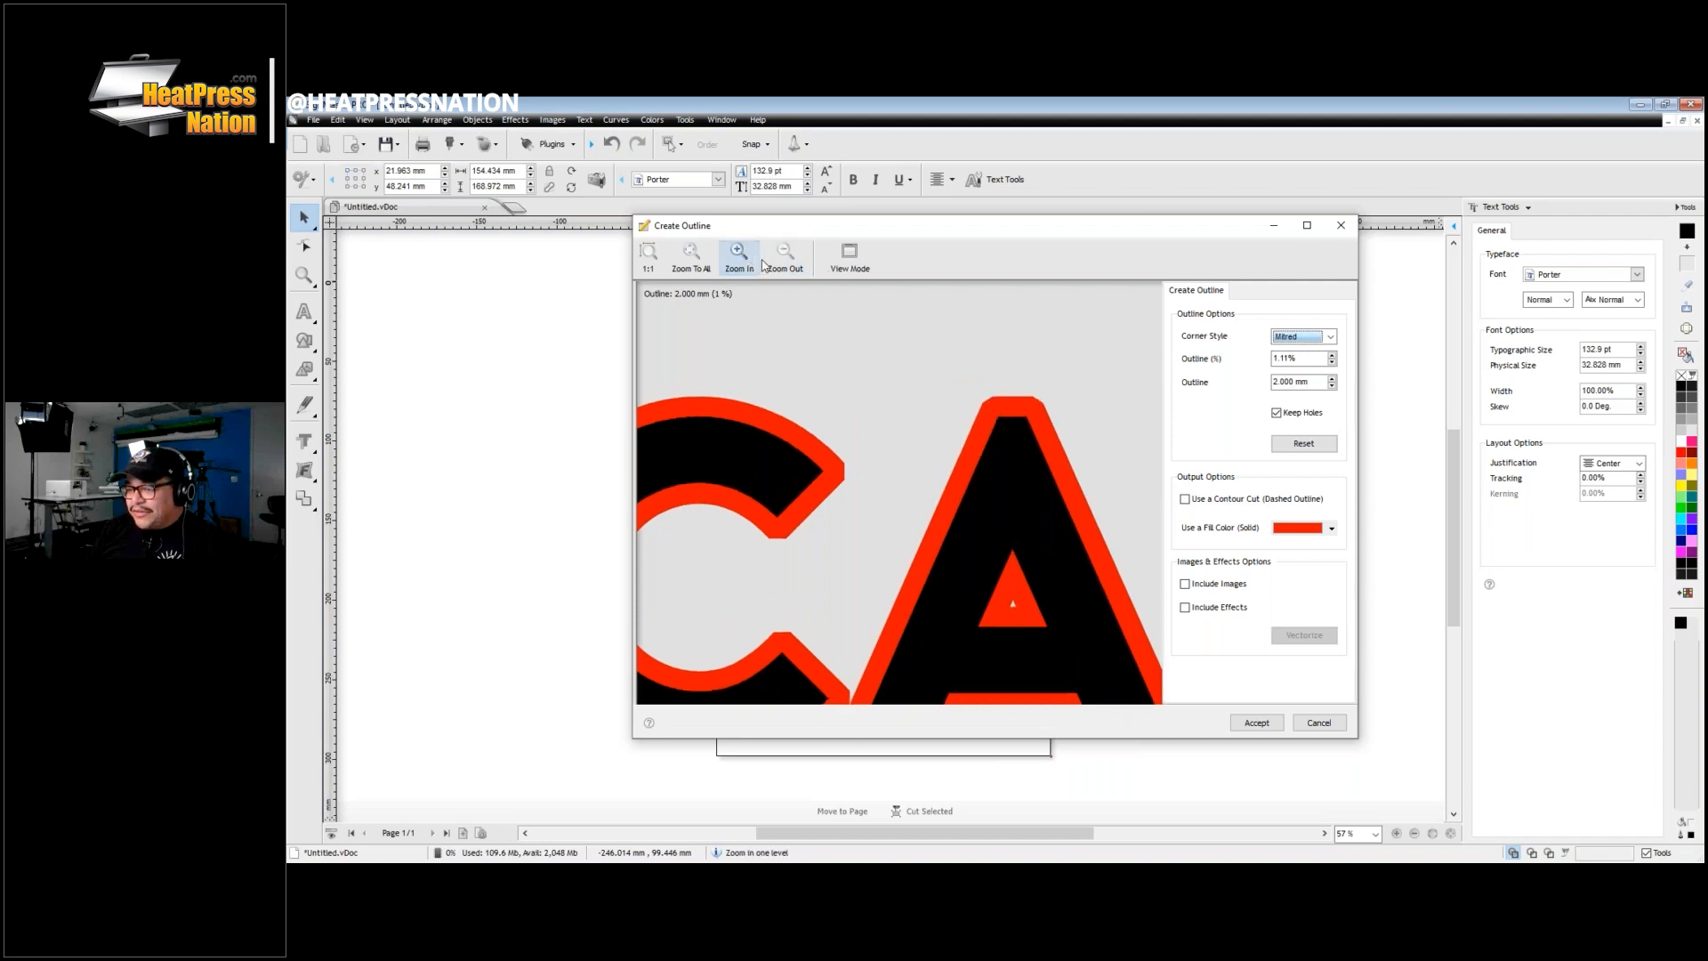
{"action": "left_click", "coordinate": [783, 262]}
{"action": "left_click", "coordinate": [783, 263]}
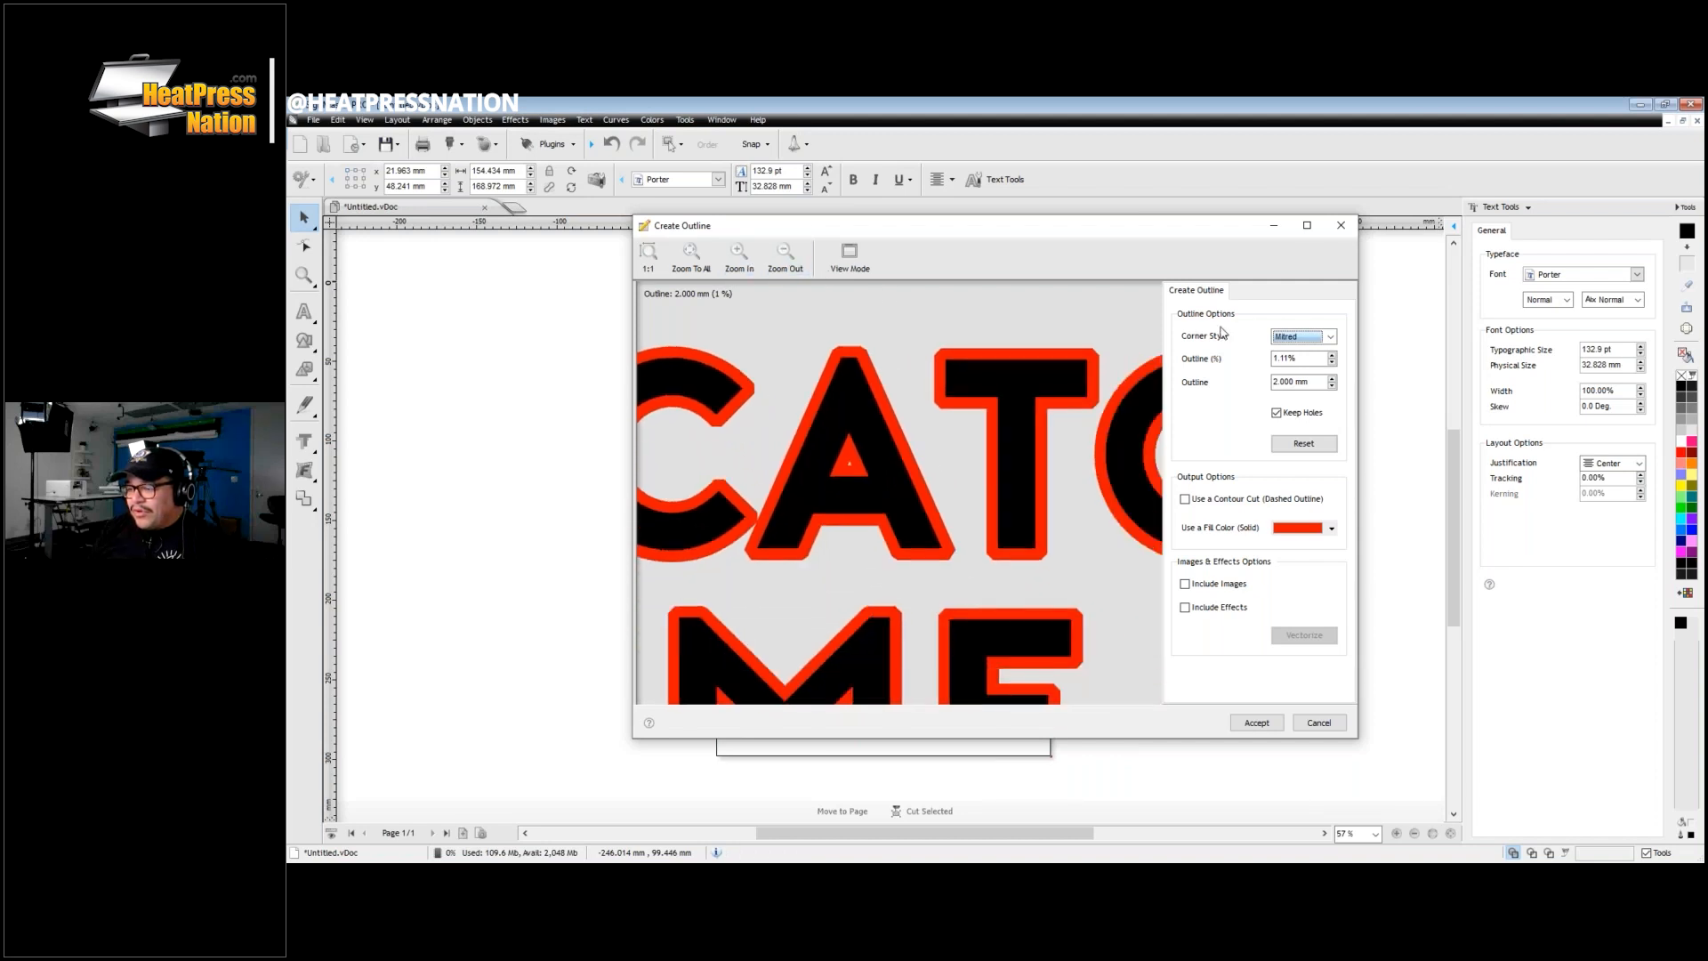
{"action": "left_click", "coordinate": [1331, 337]}
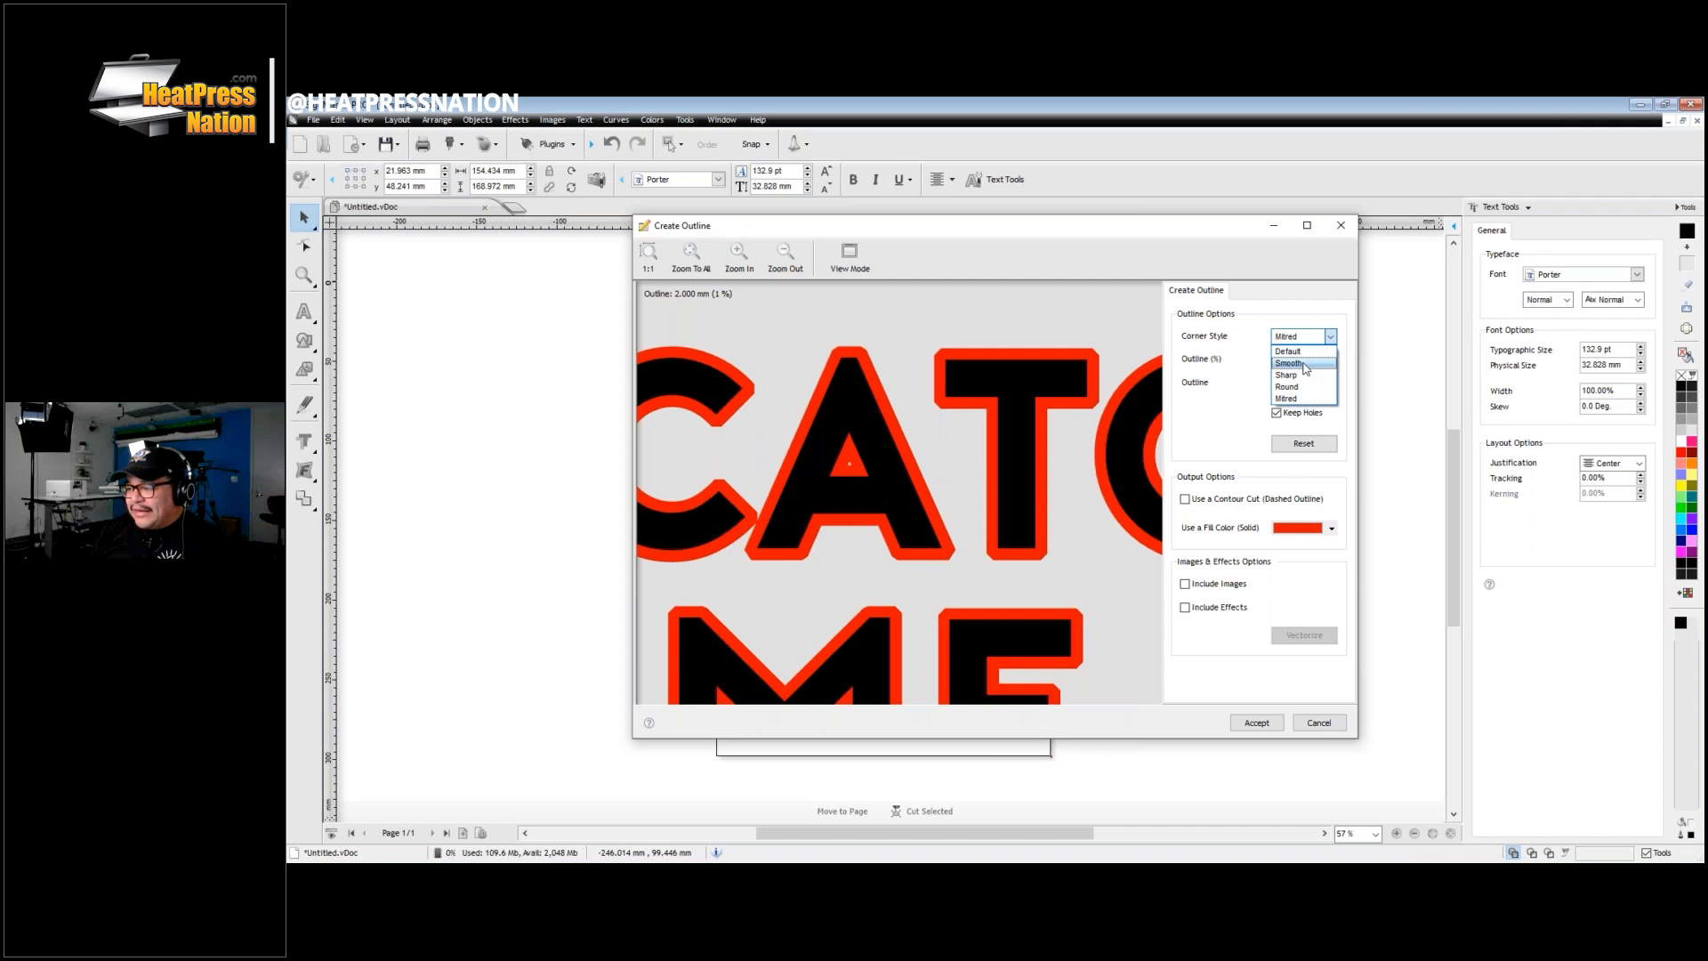
{"action": "left_click", "coordinate": [1292, 346]}
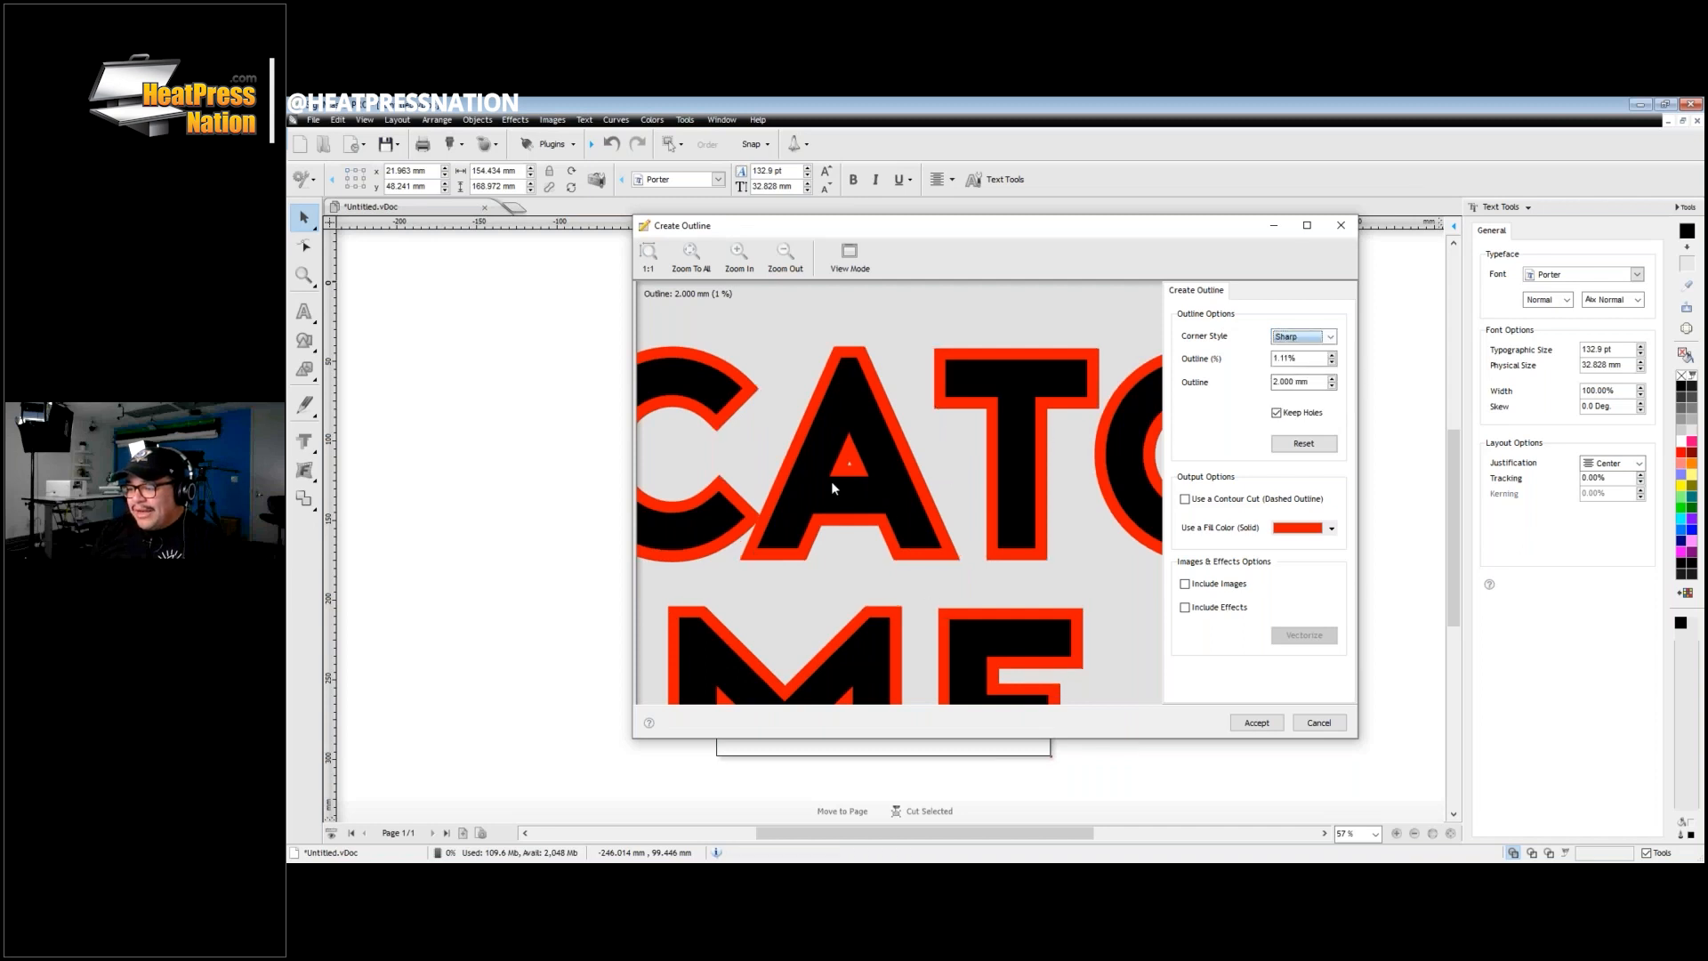
{"action": "left_click", "coordinate": [1332, 362]}
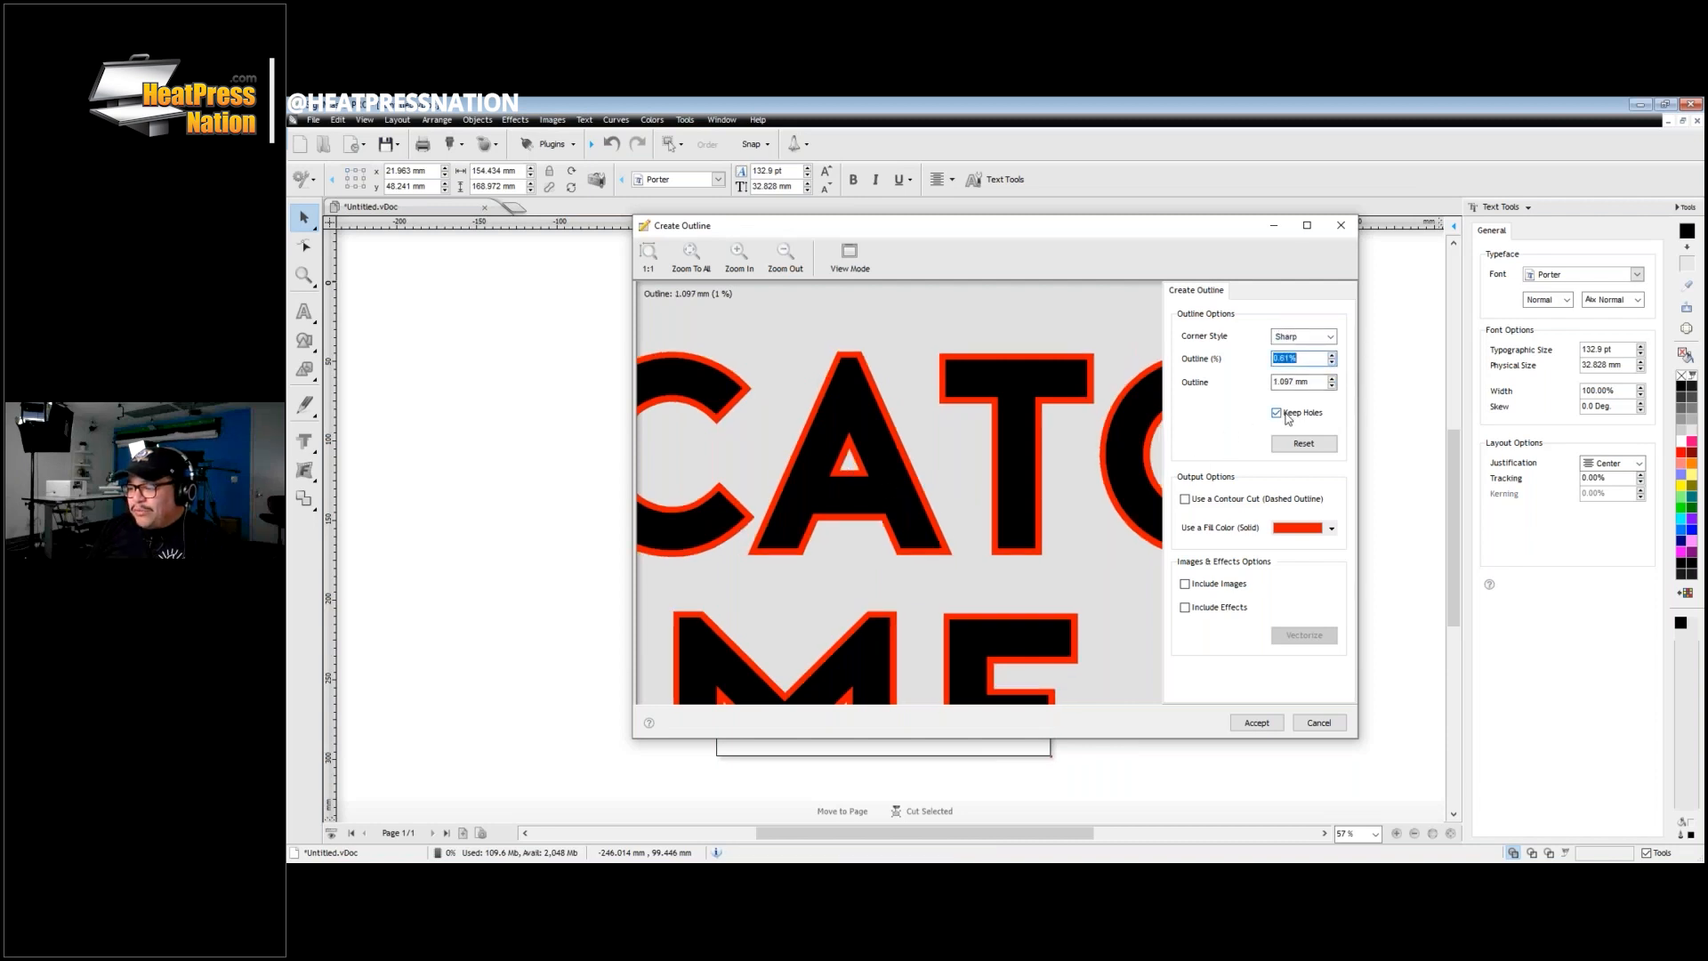
Step: Try the outline with Keep Holes switched off and on again, and accept the outline
{"action": "left_click", "coordinate": [1323, 413]}
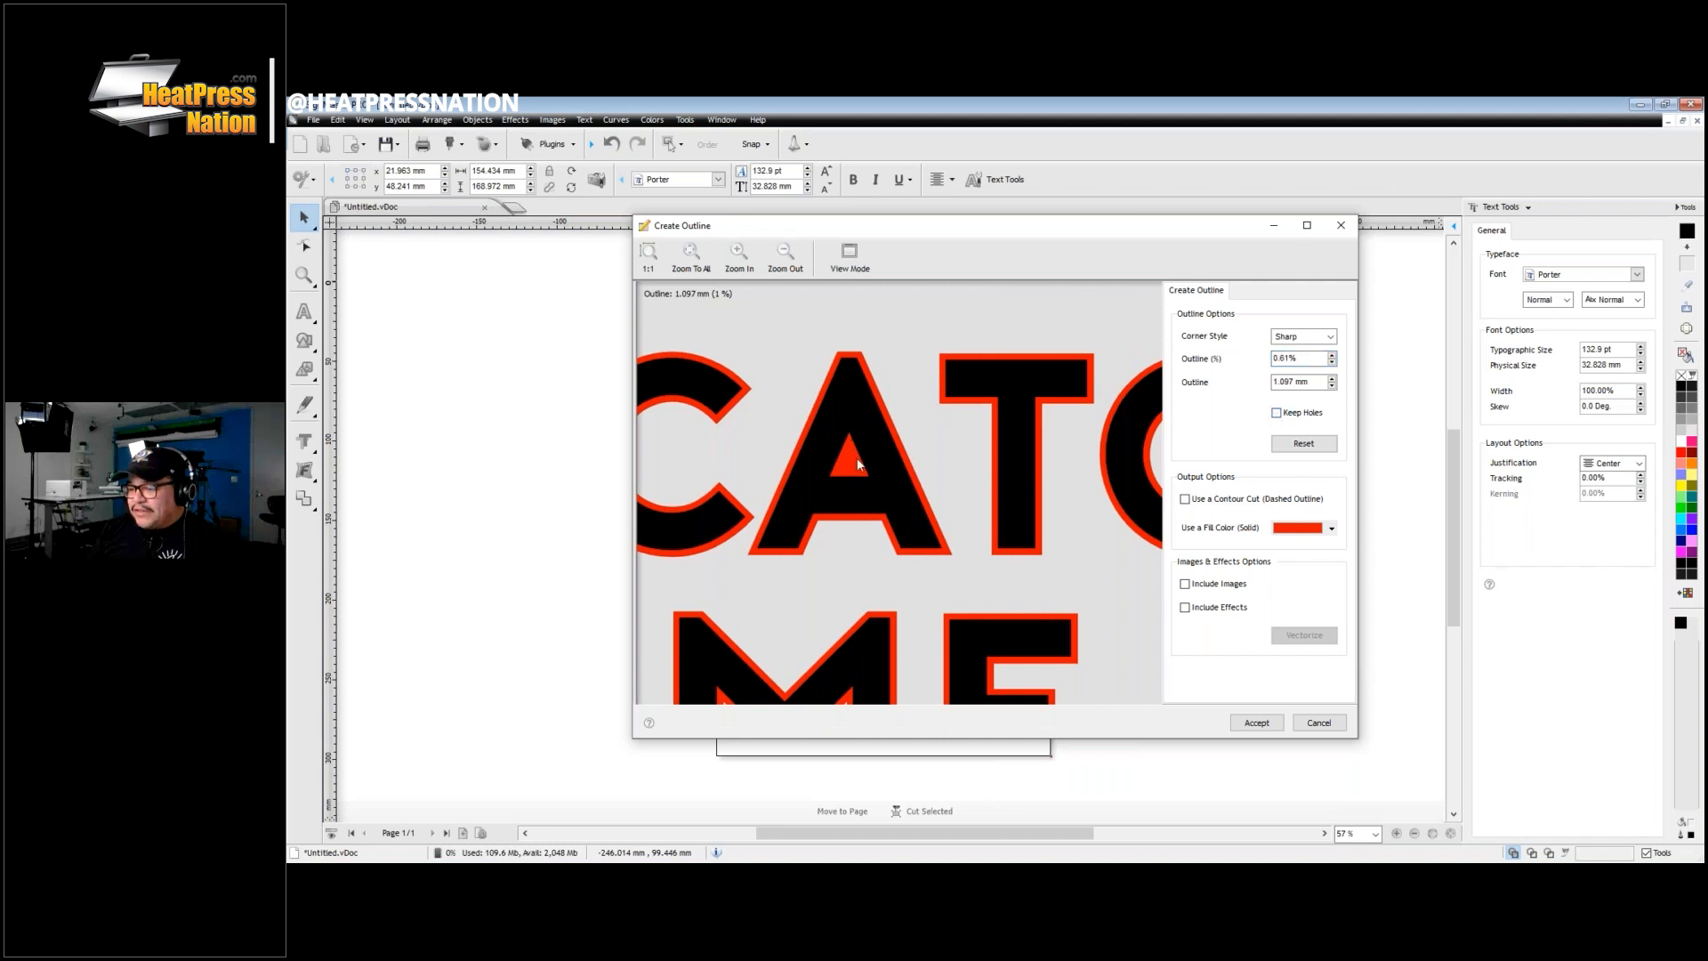
{"action": "left_click", "coordinate": [1277, 414]}
{"action": "left_click", "coordinate": [1276, 415]}
{"action": "left_click", "coordinate": [1278, 414]}
{"action": "left_click", "coordinate": [1257, 723]}
Step: Separate the black text from its red outline so the red shape sits below and to the left like a shadow
{"action": "left_click", "coordinate": [1003, 457]}
{"action": "left_click_drag", "start_coordinate": [946, 451], "coordinate": [912, 409]}
{"action": "left_click", "coordinate": [1139, 400]}
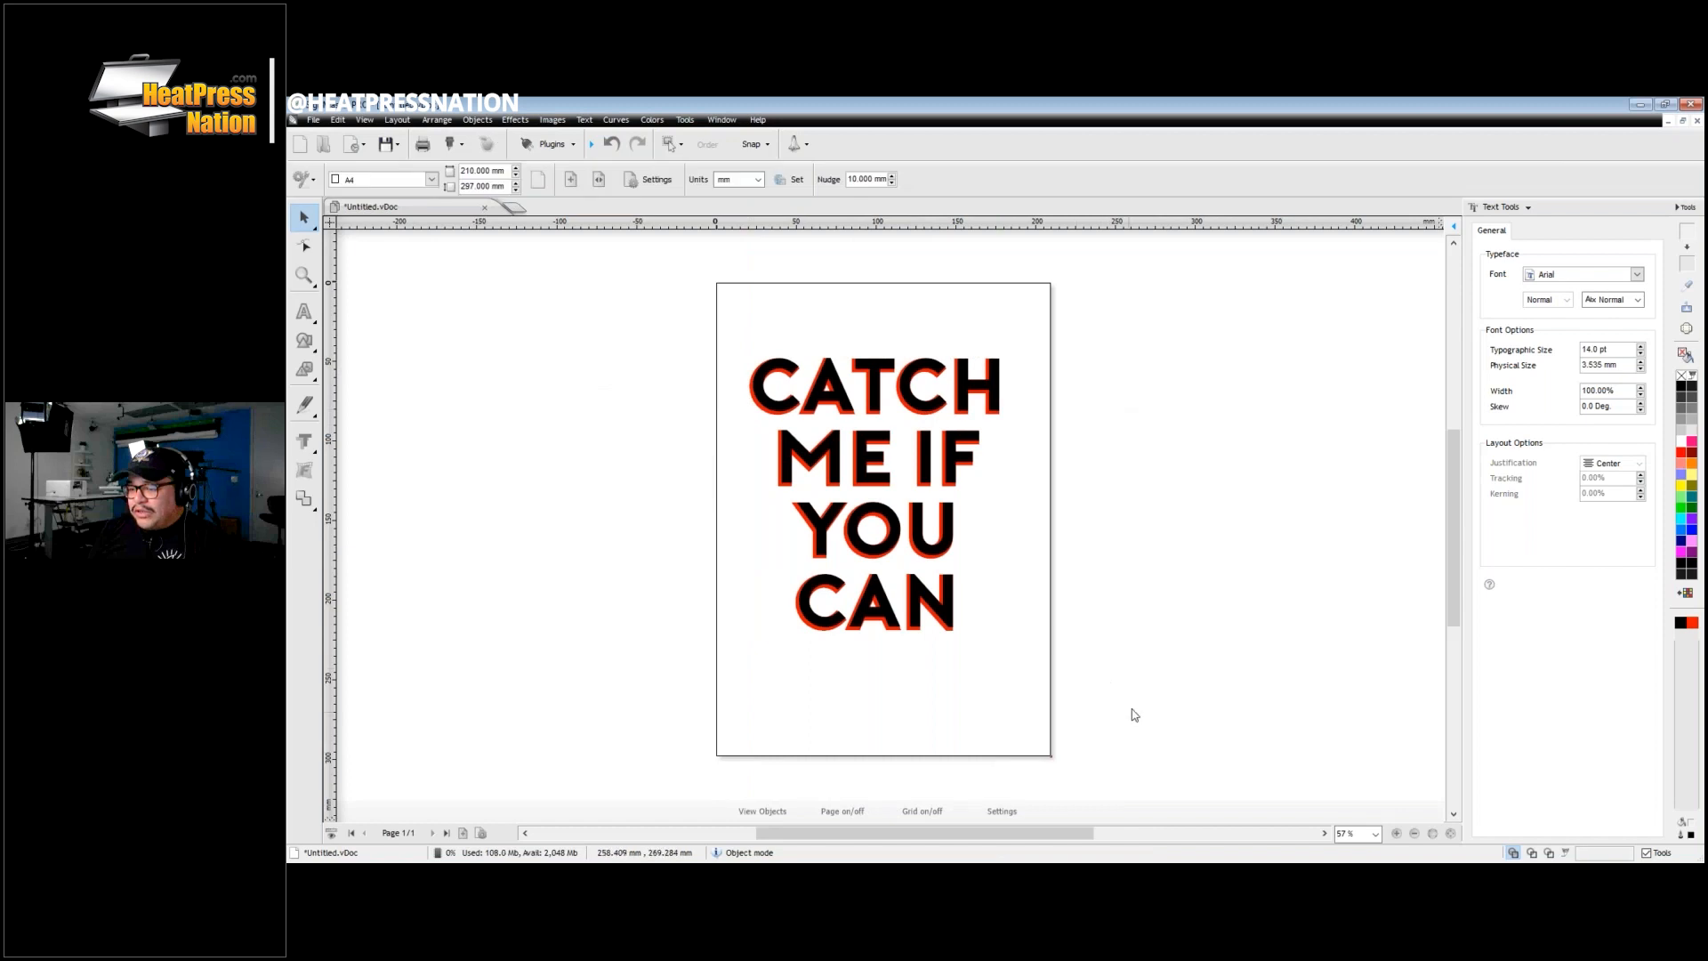
{"action": "left_click_drag", "start_coordinate": [936, 552], "coordinate": [935, 554]}
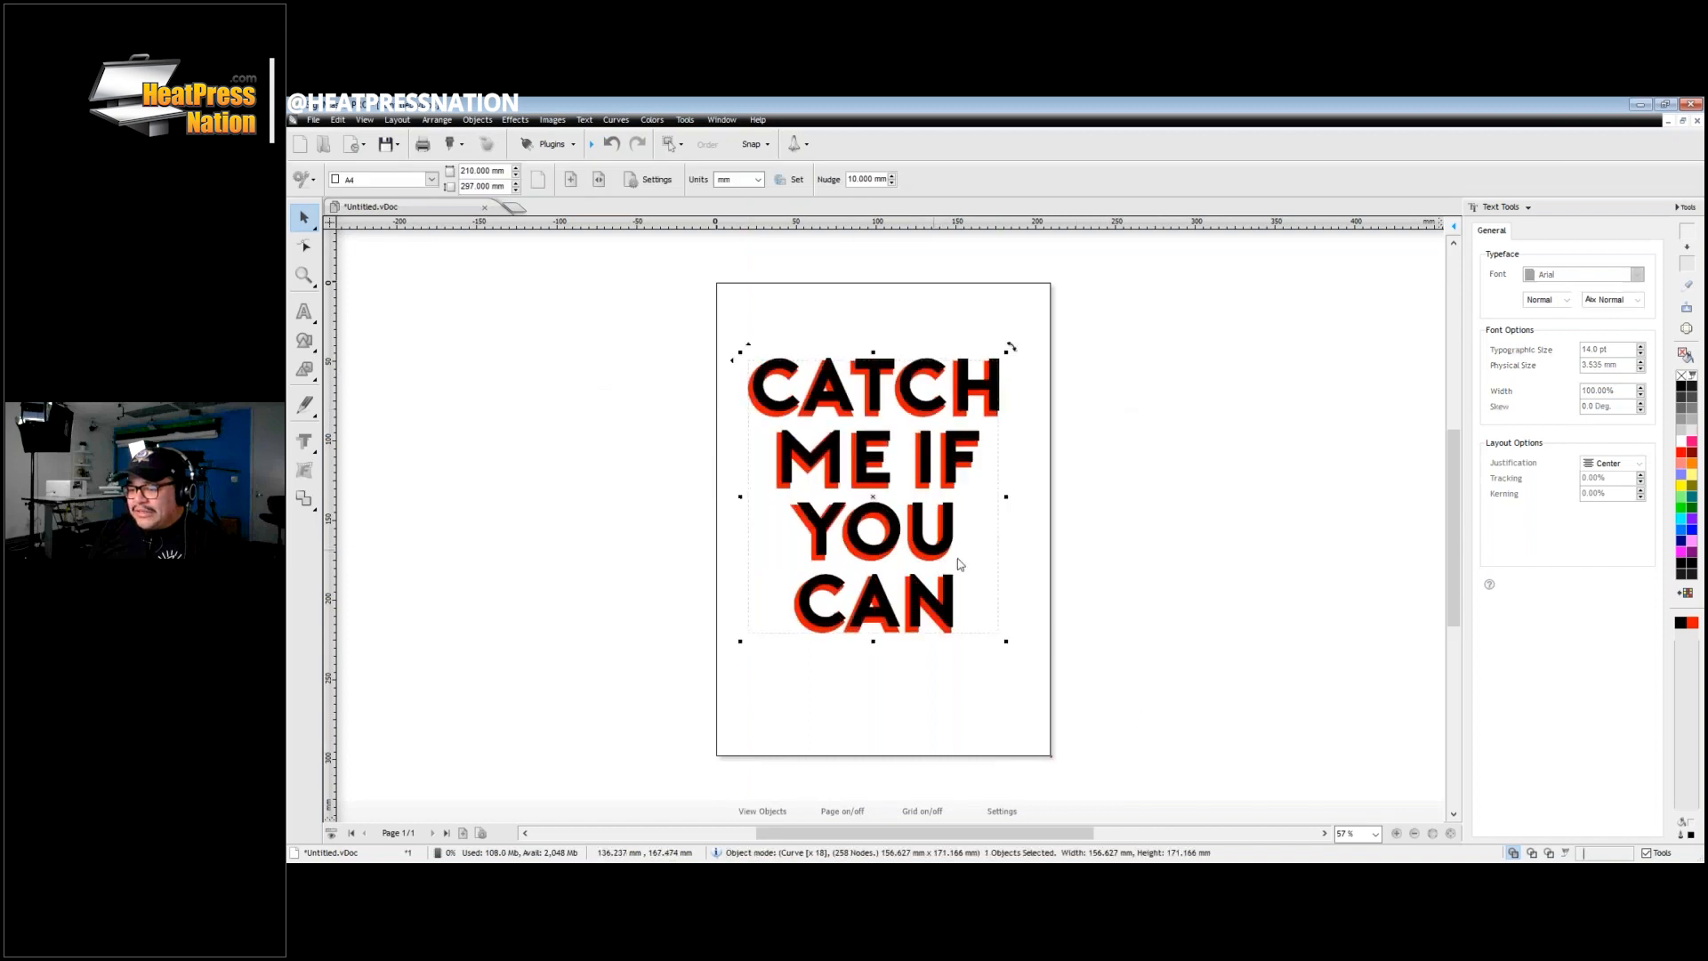
{"action": "left_click", "coordinate": [1158, 566]}
Step: Undo the moves and the outline, and reposition the plain black text at about X 30.5 mm, Y 48.2 mm
{"action": "key", "text": "ctrl+z"}
{"action": "key", "text": "ctrl+z"}
{"action": "key", "text": "ctrl+z"}
{"action": "left_click", "coordinate": [968, 389]}
{"action": "left_click_drag", "start_coordinate": [869, 397], "coordinate": [1036, 366]}
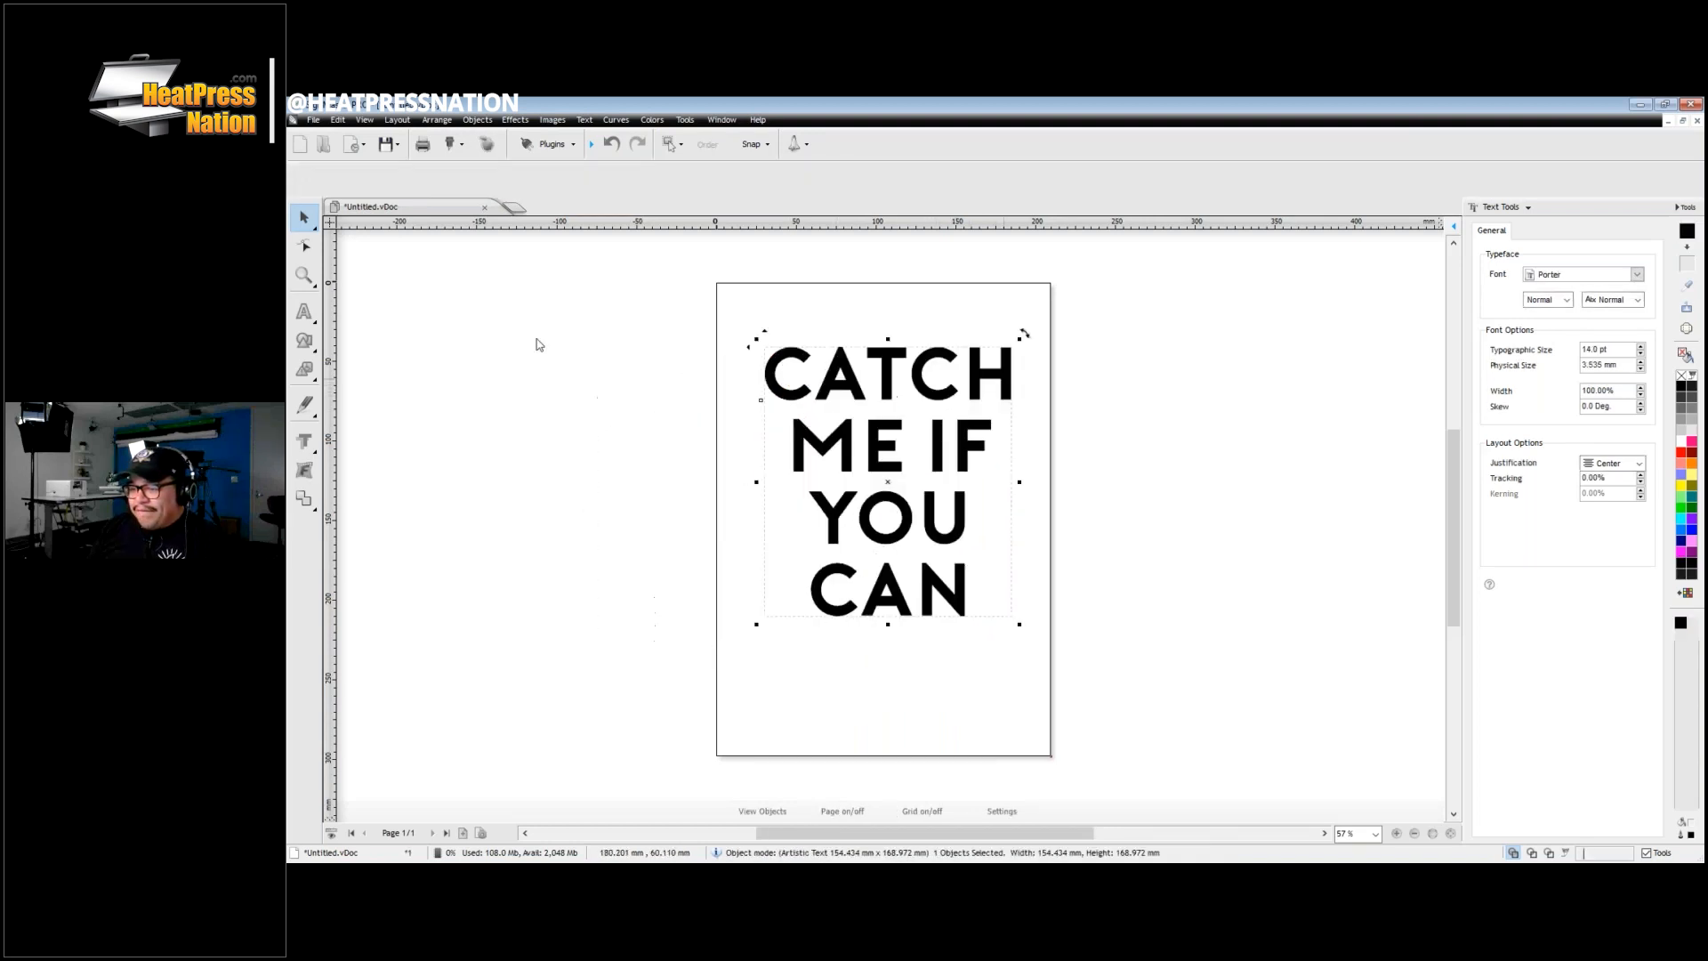
Step: Apply a Drop Shadow effect to the CATCH ME IF YOU CAN text and color the shadow red
{"action": "left_click", "coordinate": [306, 442]}
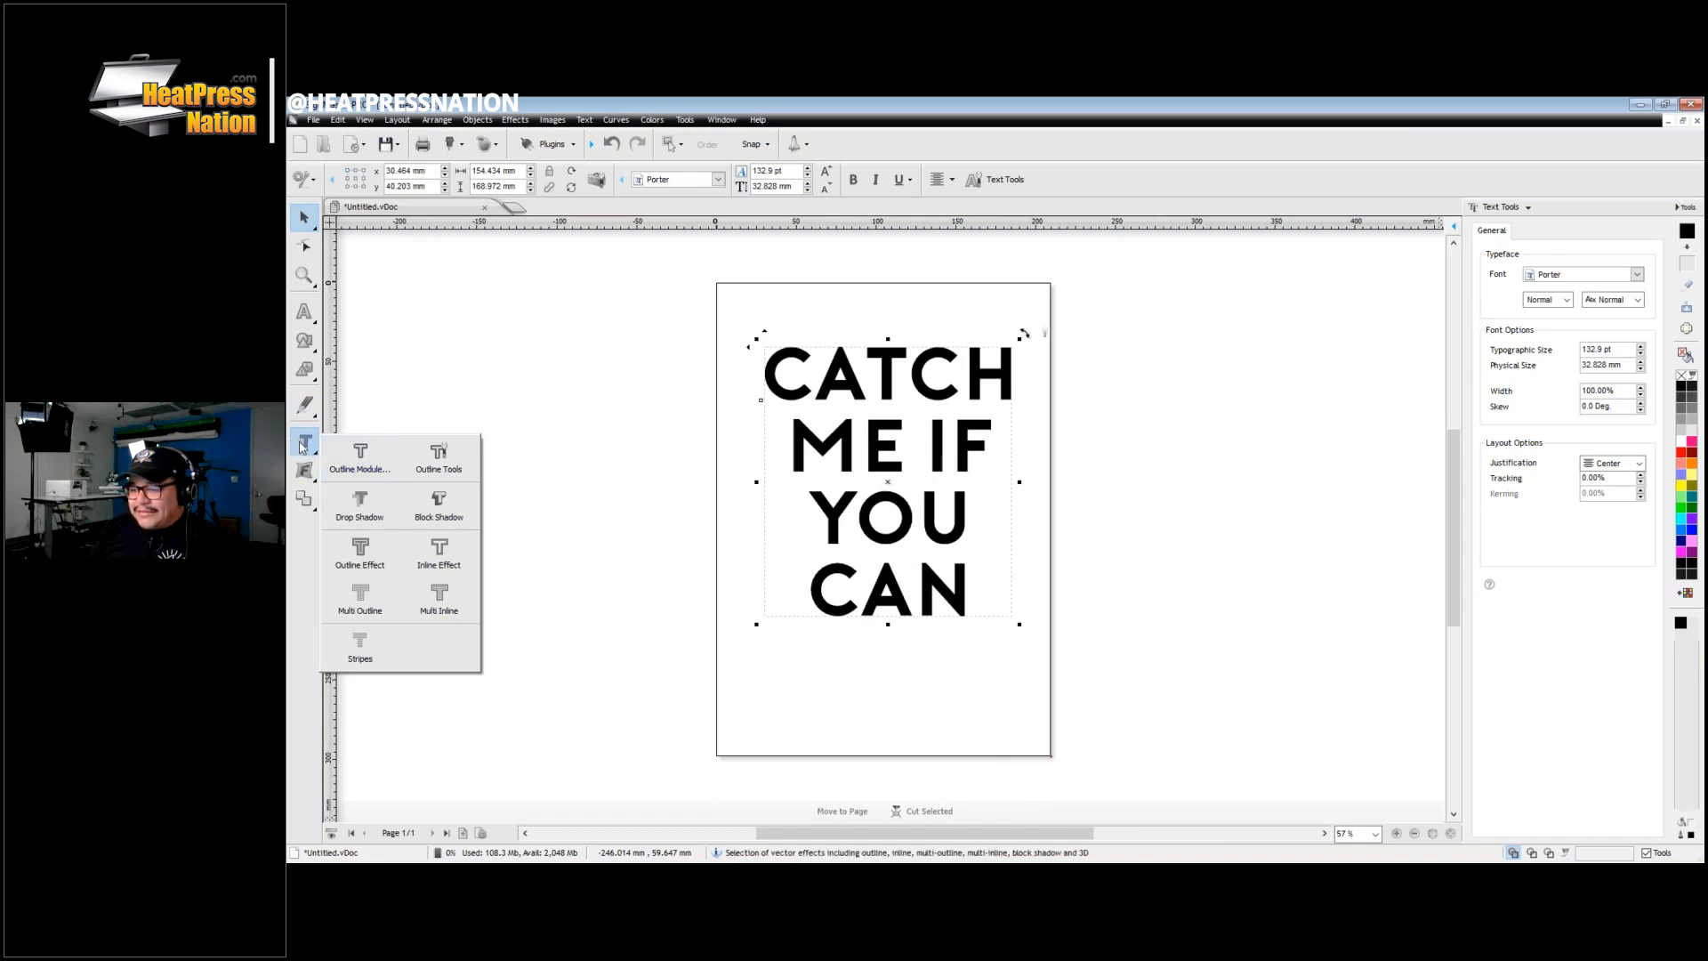
{"action": "left_click", "coordinate": [719, 407]}
{"action": "left_click", "coordinate": [937, 358]}
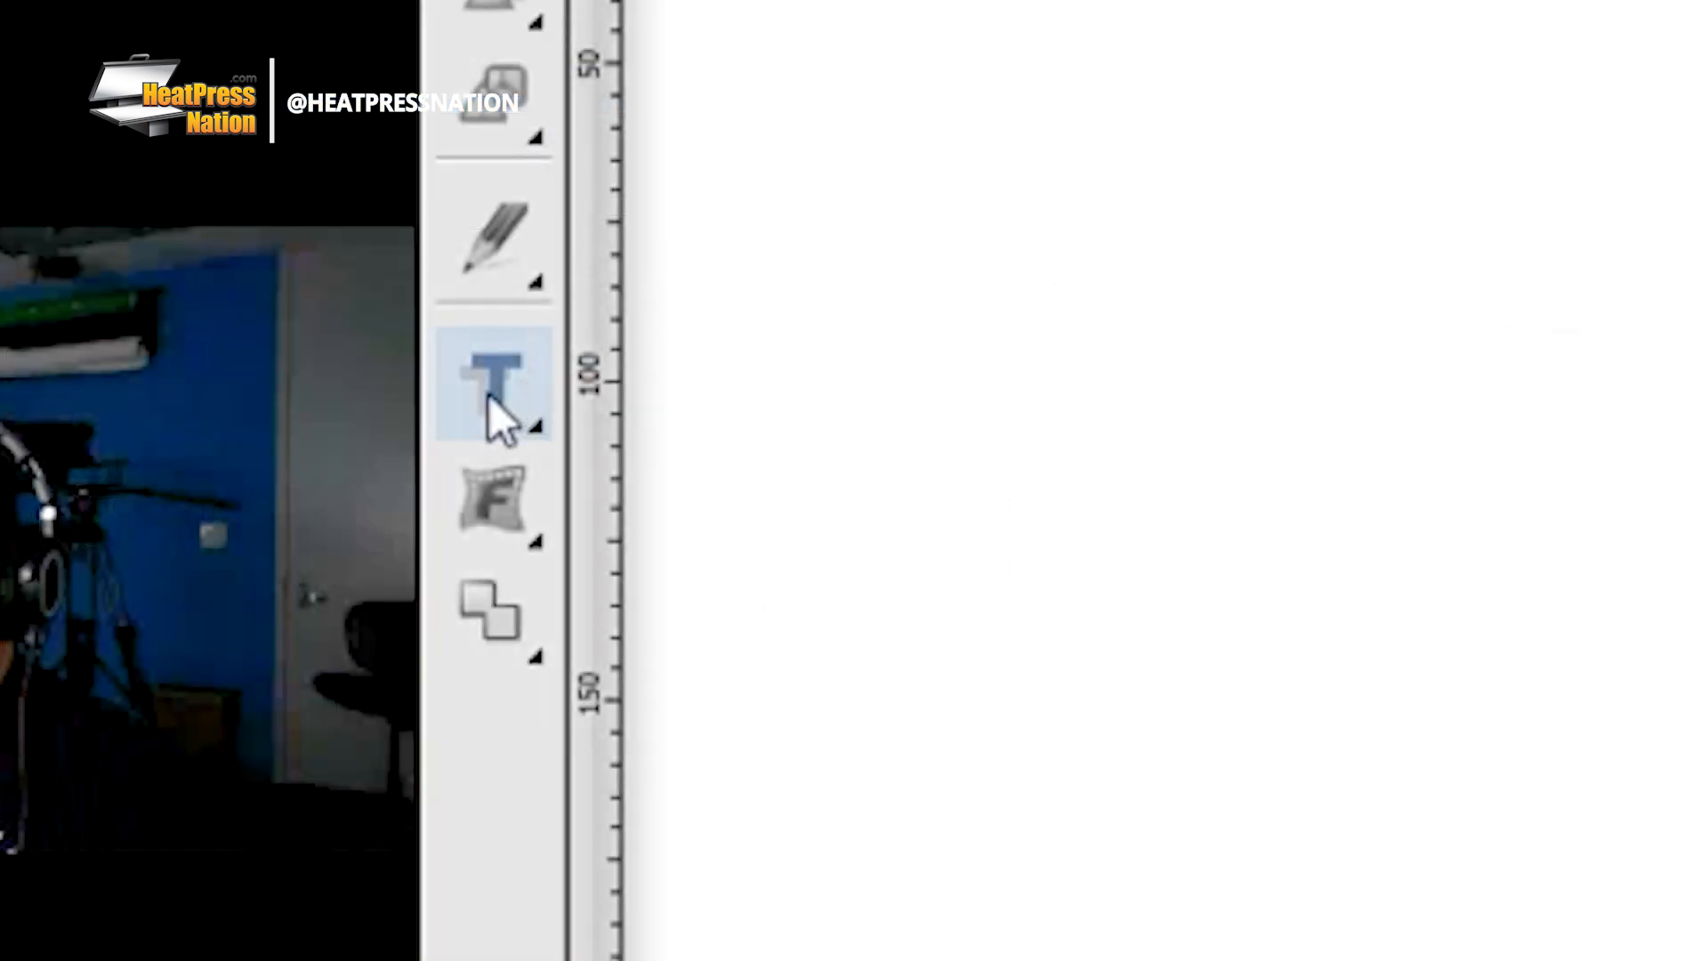
{"action": "left_click", "coordinate": [304, 441]}
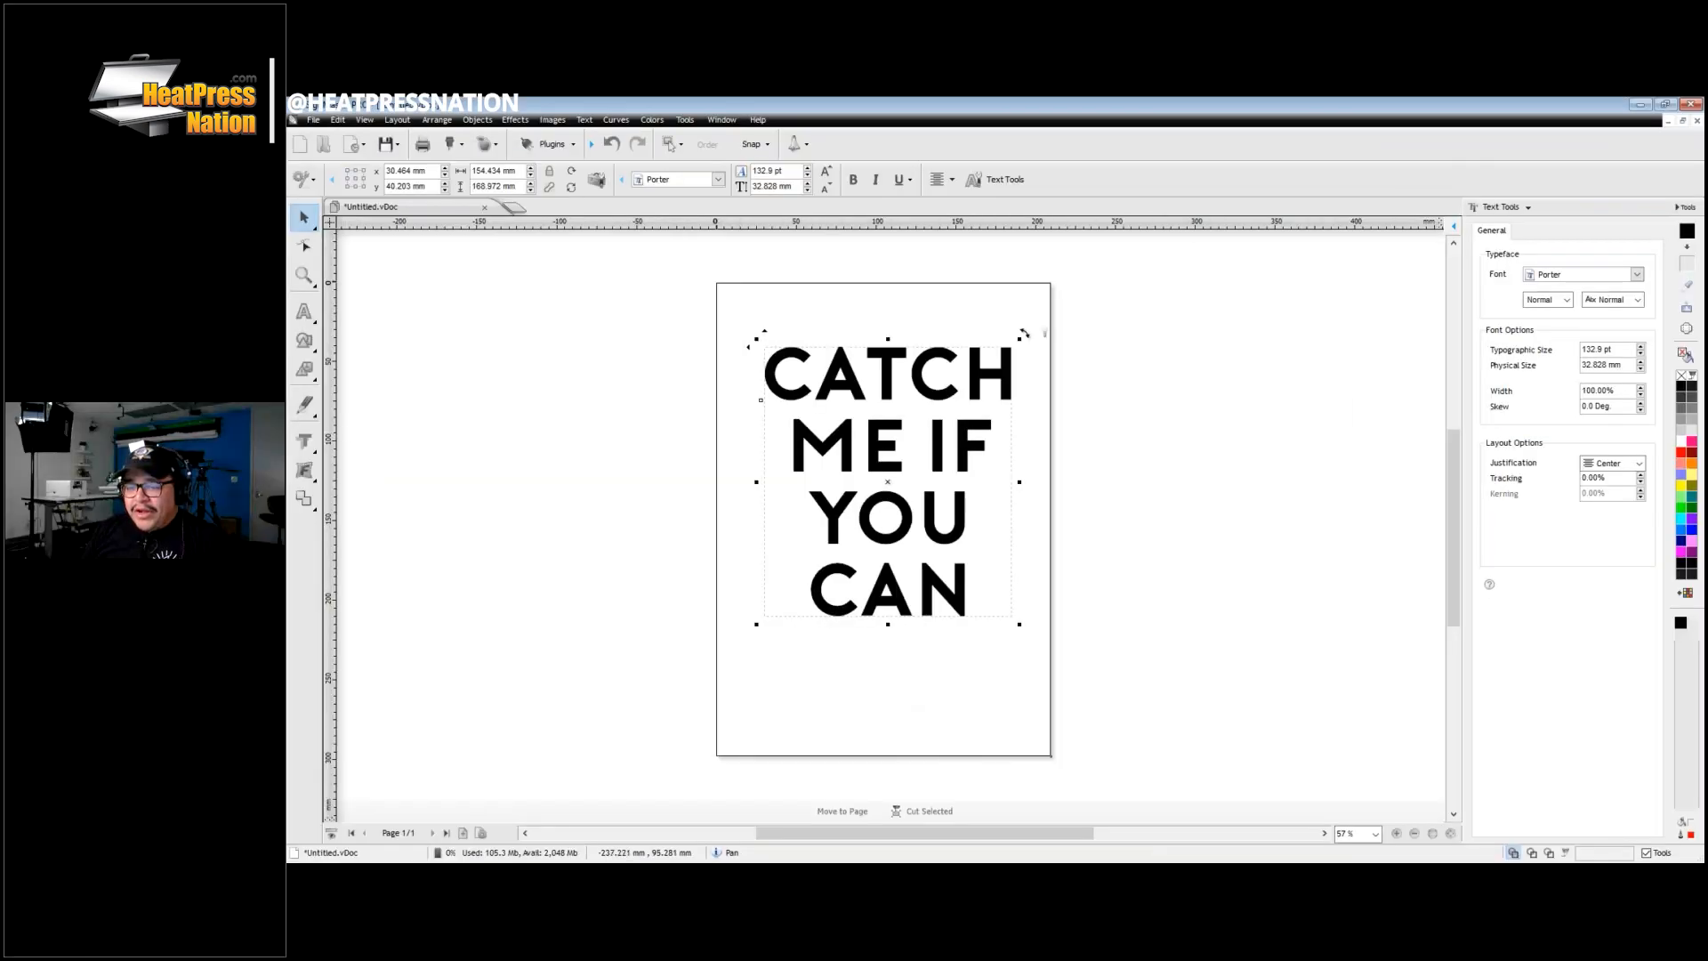
{"action": "left_click", "coordinate": [304, 441]}
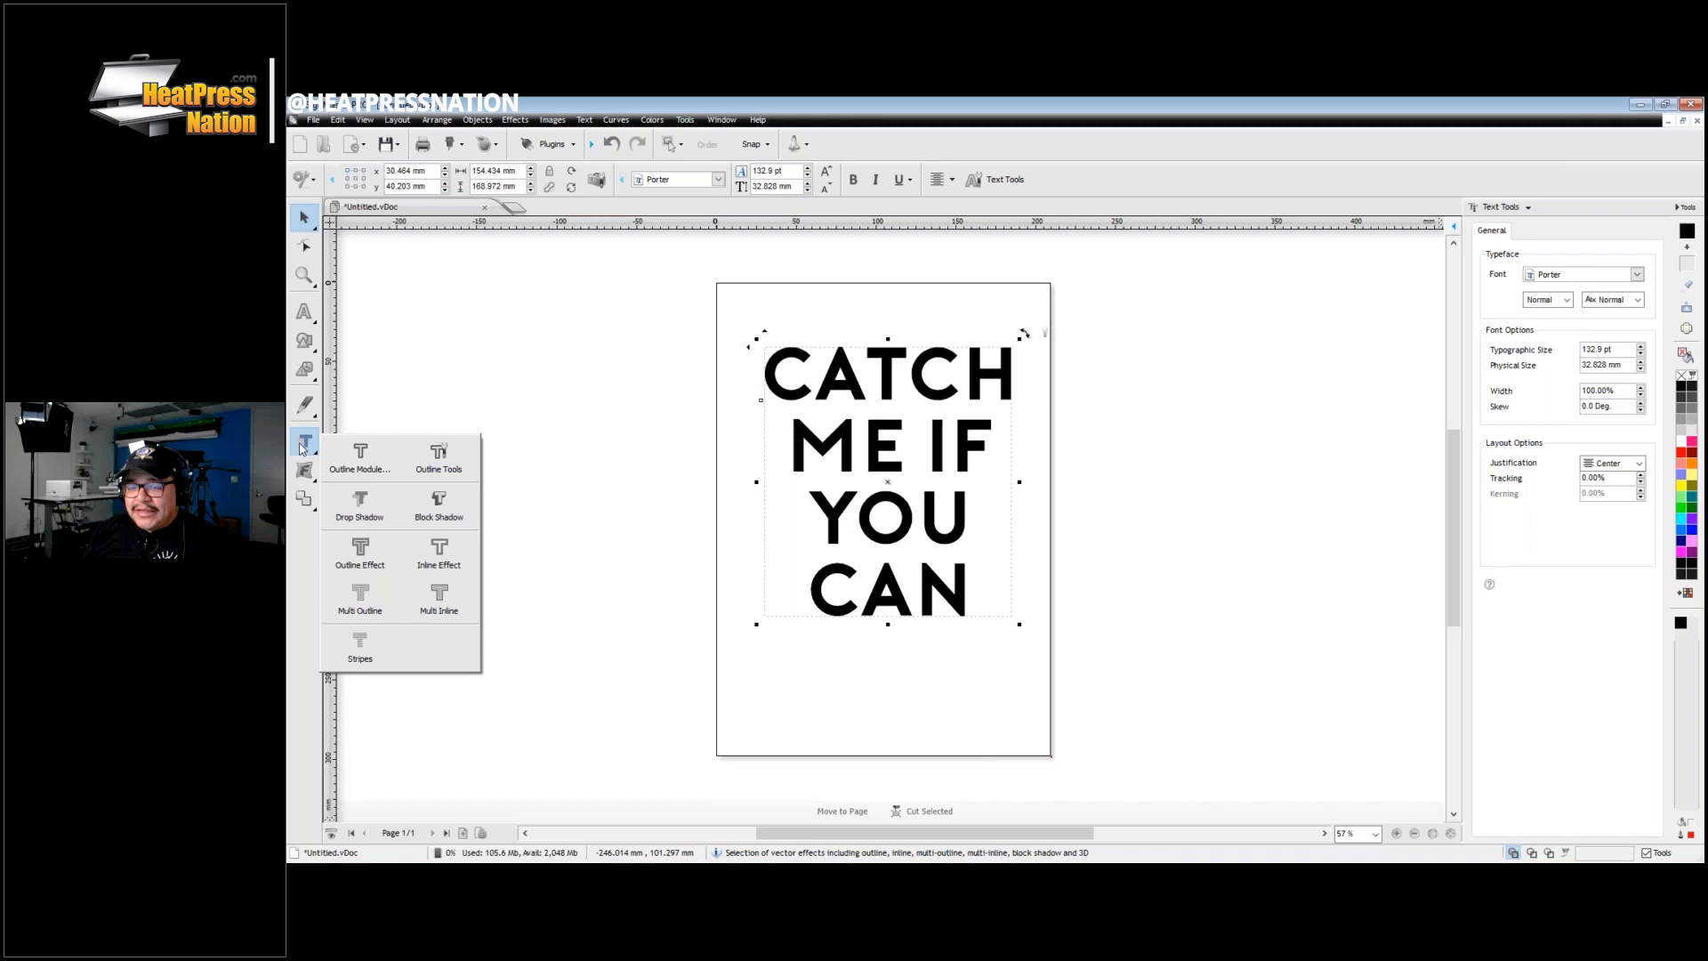
{"action": "left_click", "coordinate": [356, 513]}
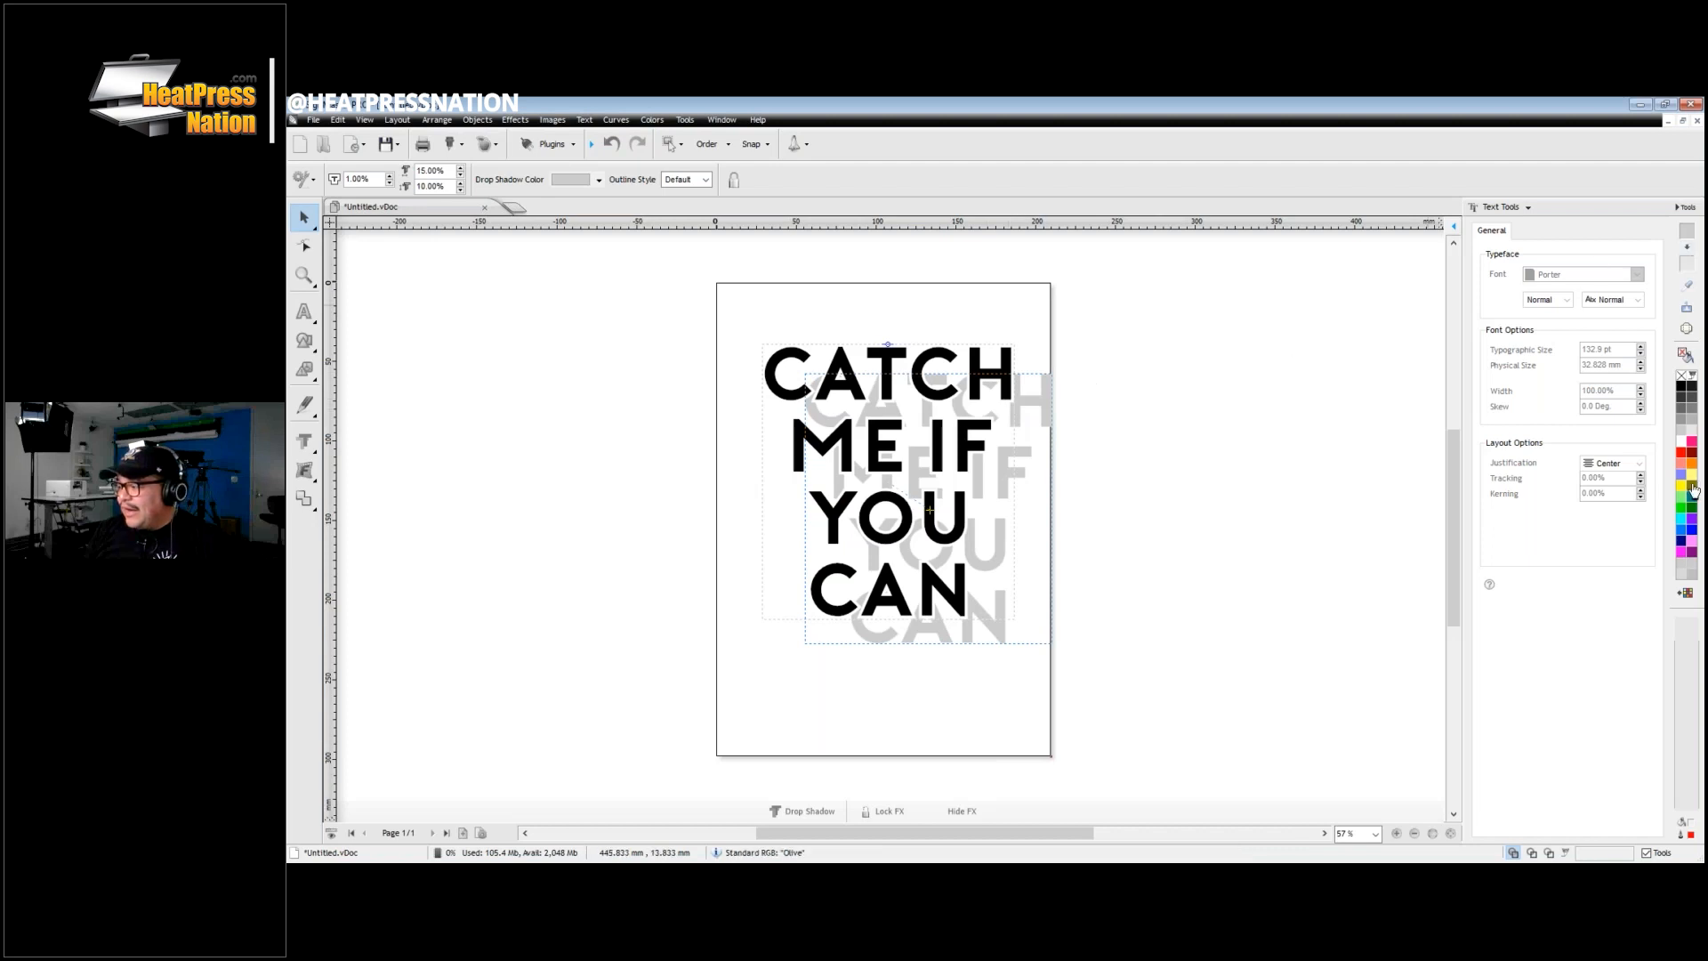
{"action": "left_click", "coordinate": [1681, 453]}
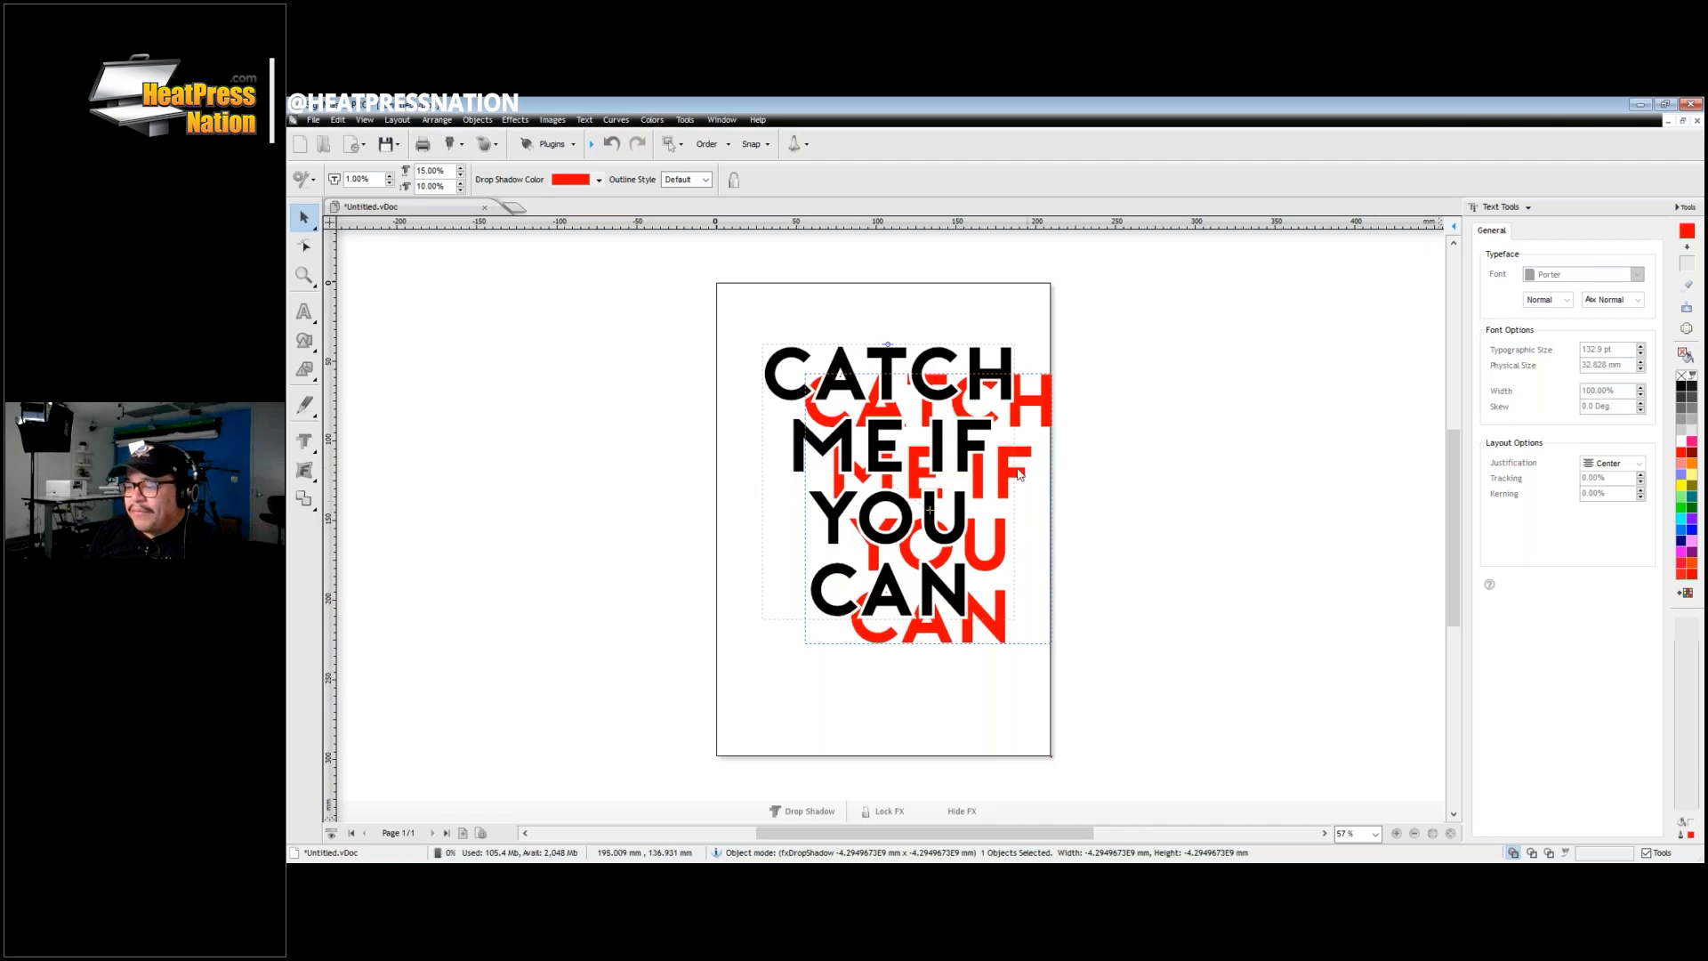
Step: Shift the red drop shadow below and to the left of the letters, with an offset of about -2.58% by 2.33%
{"action": "scroll", "coordinate": [925, 494], "scroll_direction": "up", "scroll_amount": 2}
{"action": "scroll", "coordinate": [918, 498], "scroll_direction": "up", "scroll_amount": 3}
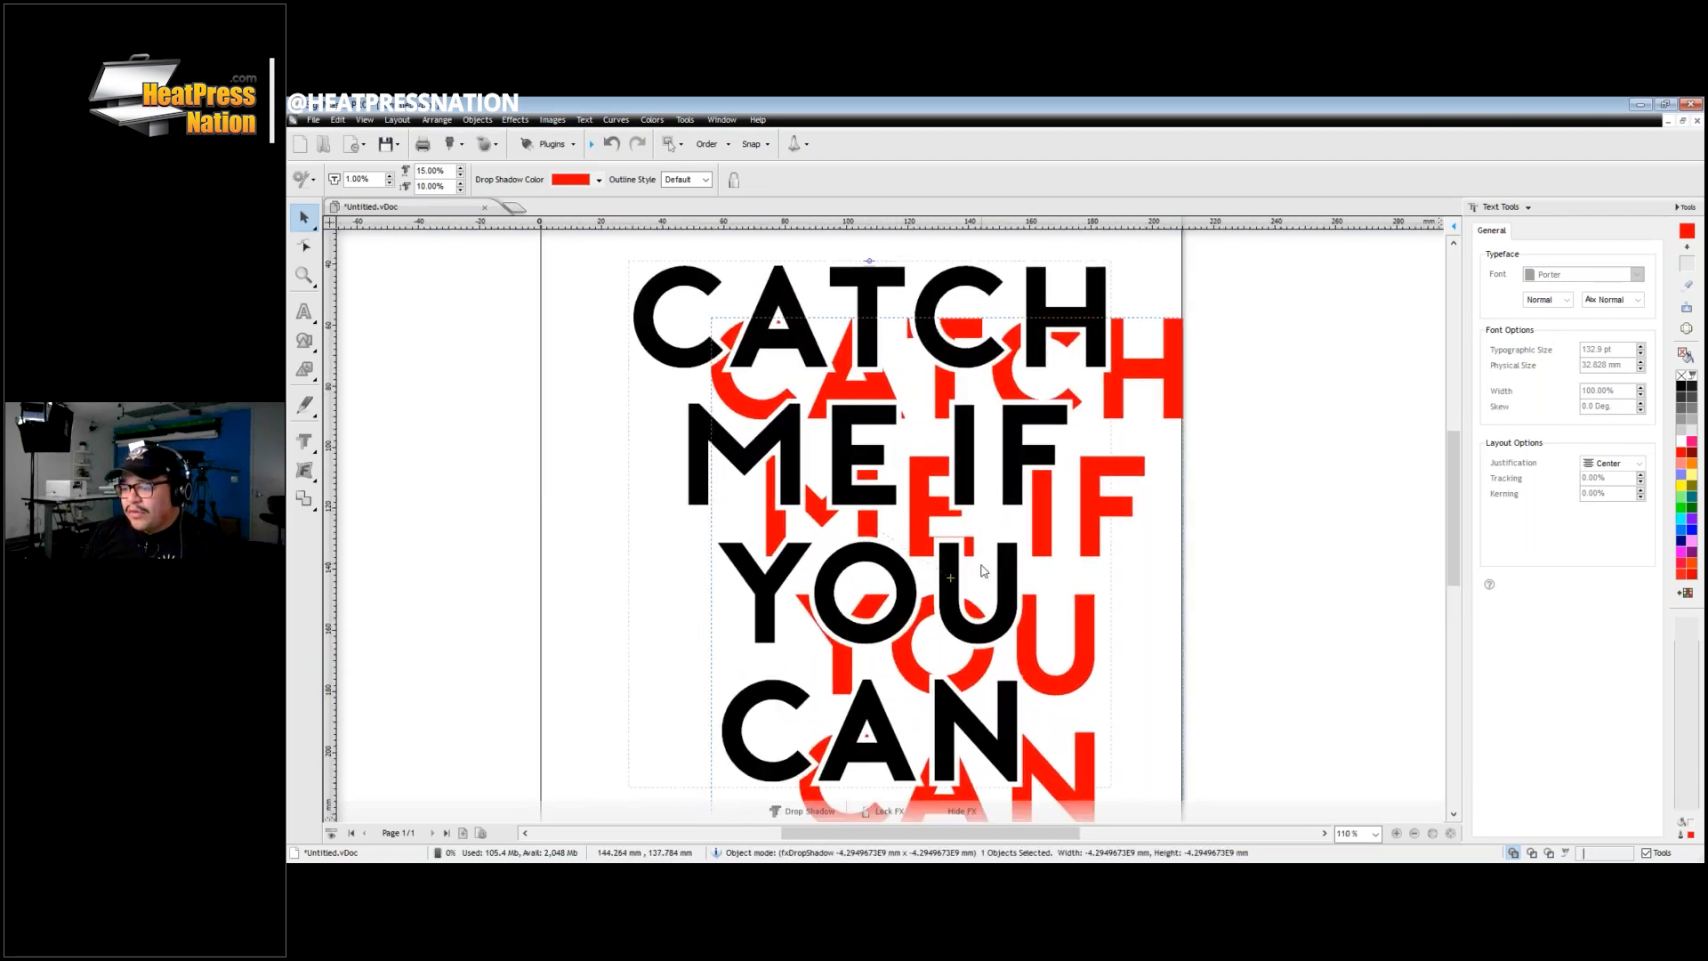
{"action": "scroll", "coordinate": [995, 620], "scroll_direction": "down", "scroll_amount": 1}
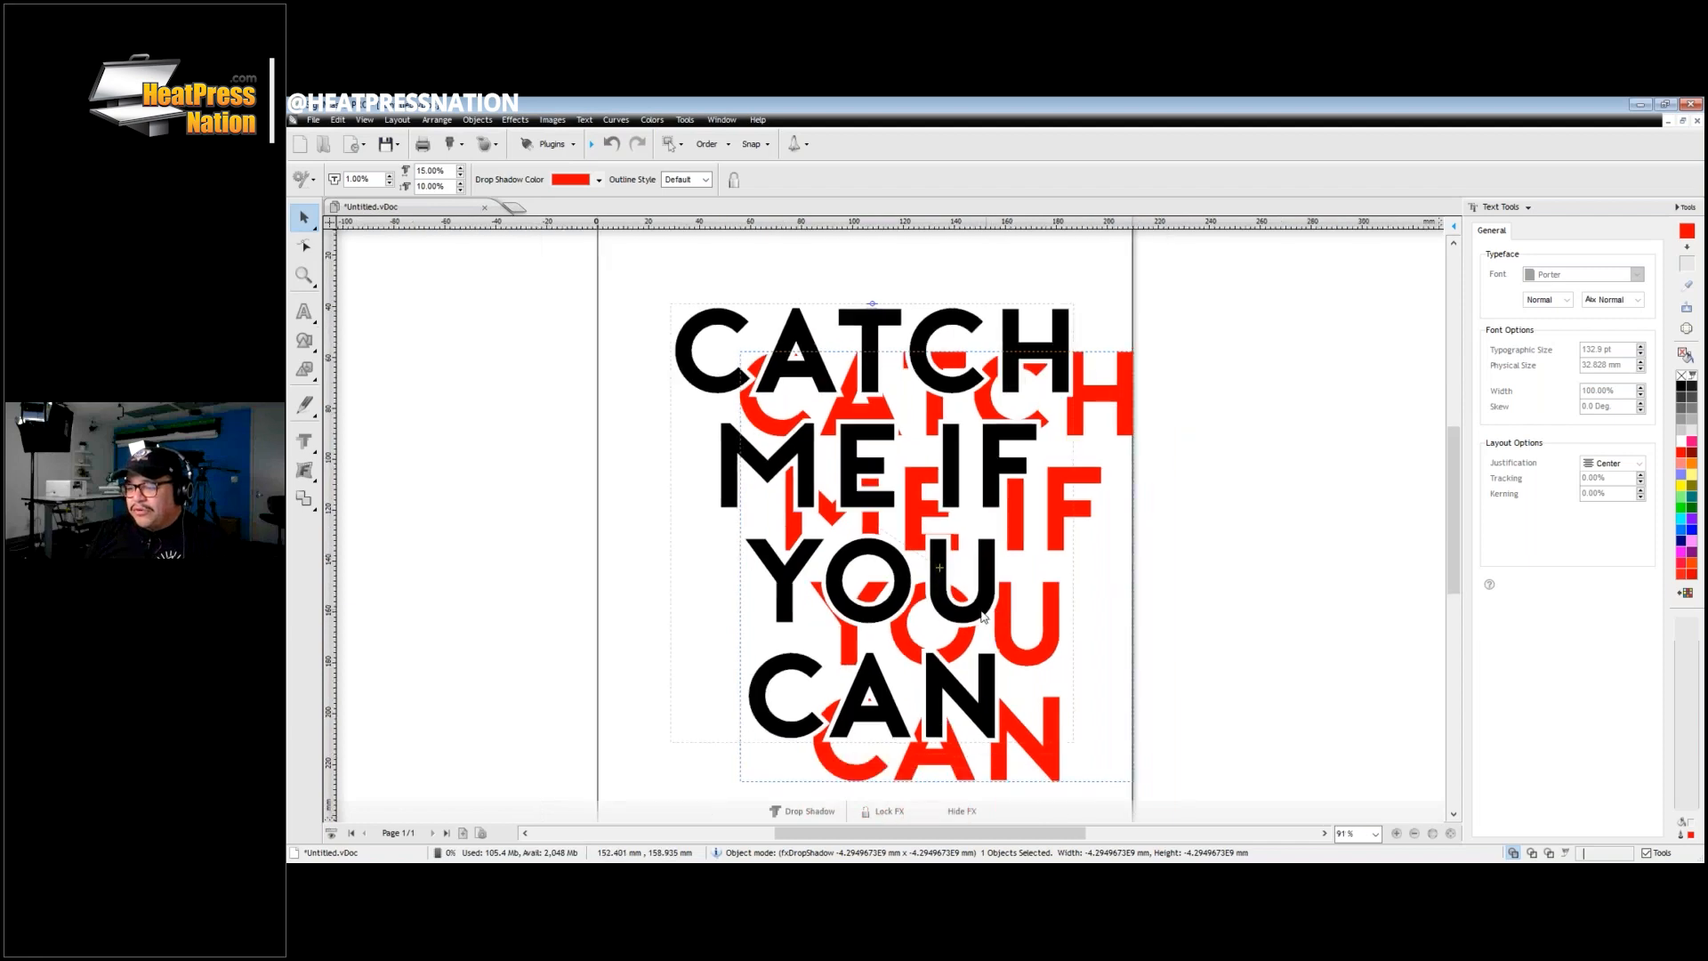
{"action": "scroll", "coordinate": [990, 618], "scroll_direction": "up", "scroll_amount": 1}
{"action": "scroll", "coordinate": [1073, 580], "scroll_direction": "down", "scroll_amount": 1}
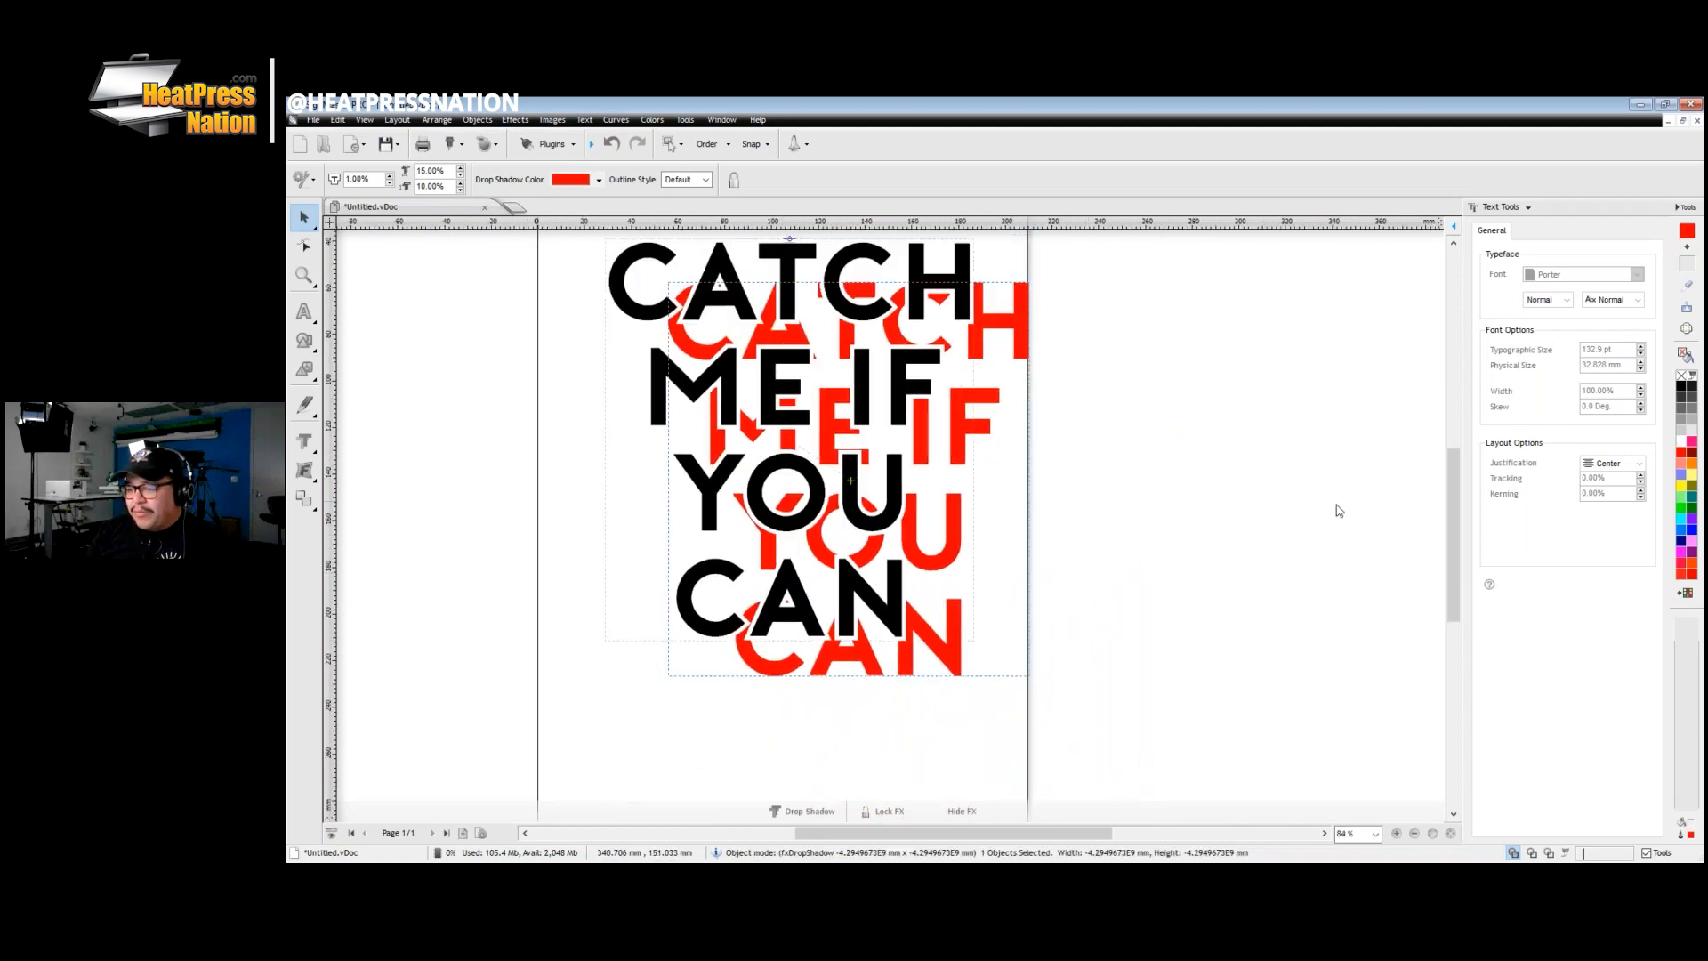
{"action": "left_click_drag", "start_coordinate": [1456, 508], "coordinate": [1456, 484]}
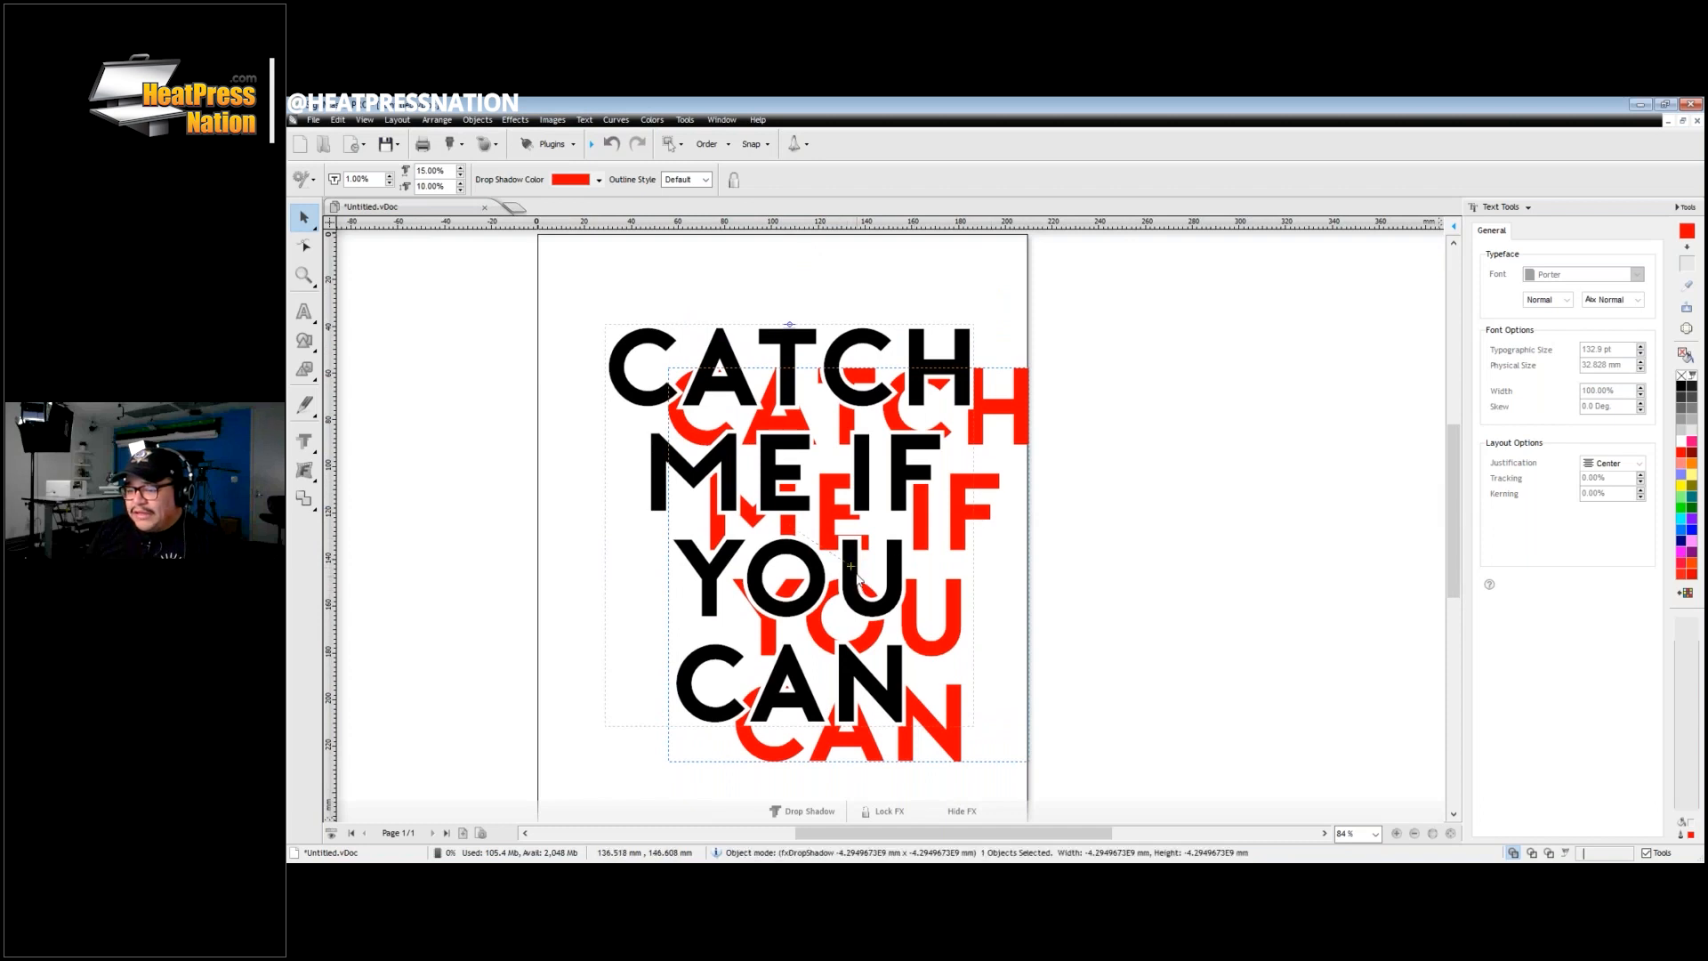
{"action": "left_click_drag", "start_coordinate": [852, 566], "coordinate": [770, 546]}
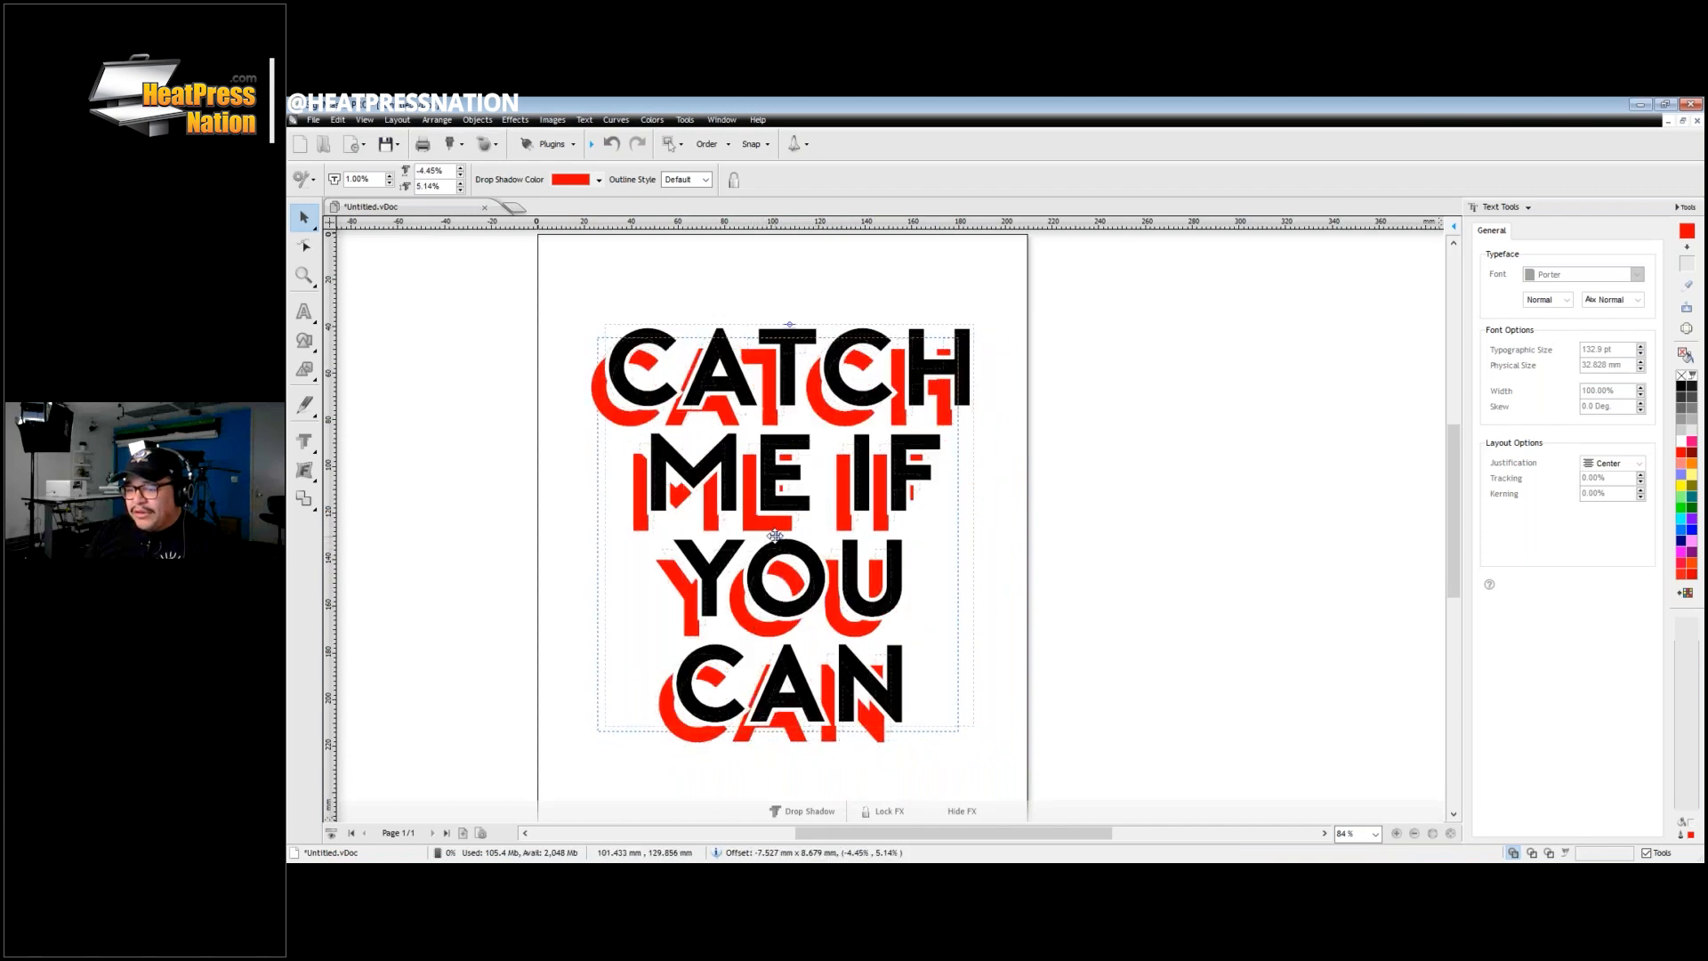
{"action": "left_click_drag", "start_coordinate": [780, 528], "coordinate": [784, 530]}
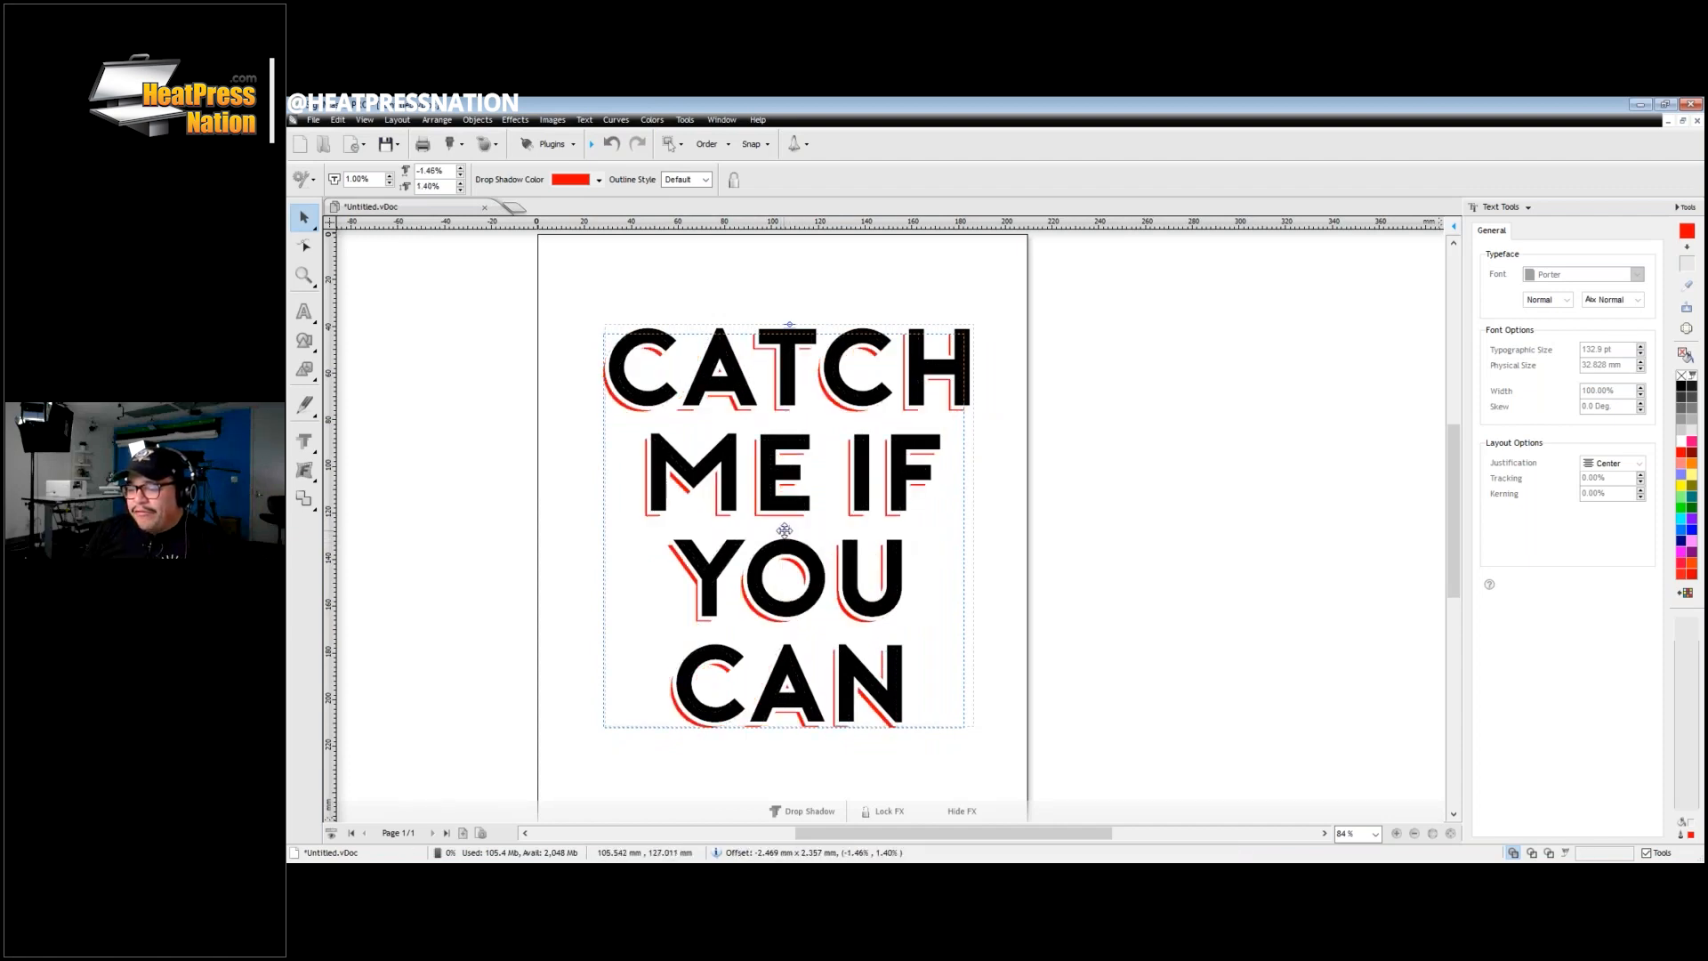
{"action": "left_click_drag", "start_coordinate": [784, 531], "coordinate": [778, 534]}
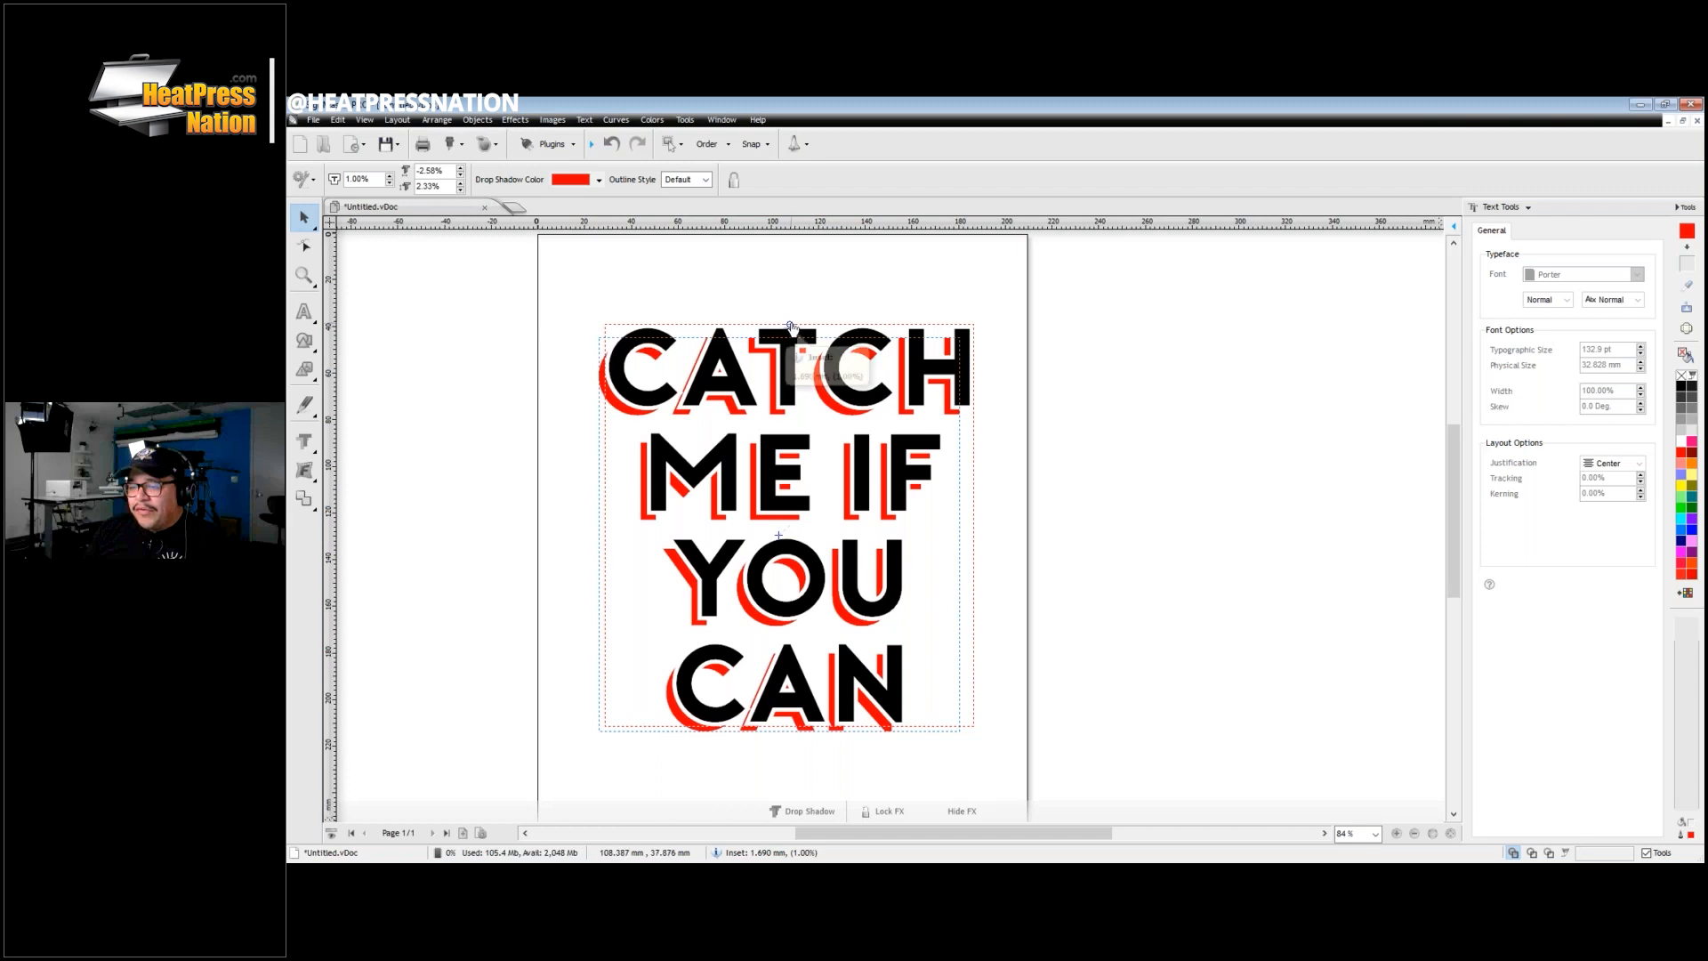
Step: Try different gaps between the letters and the drop shadow, from a 0% inset up to 1.31%
{"action": "mouse_move", "coordinate": [791, 327]}
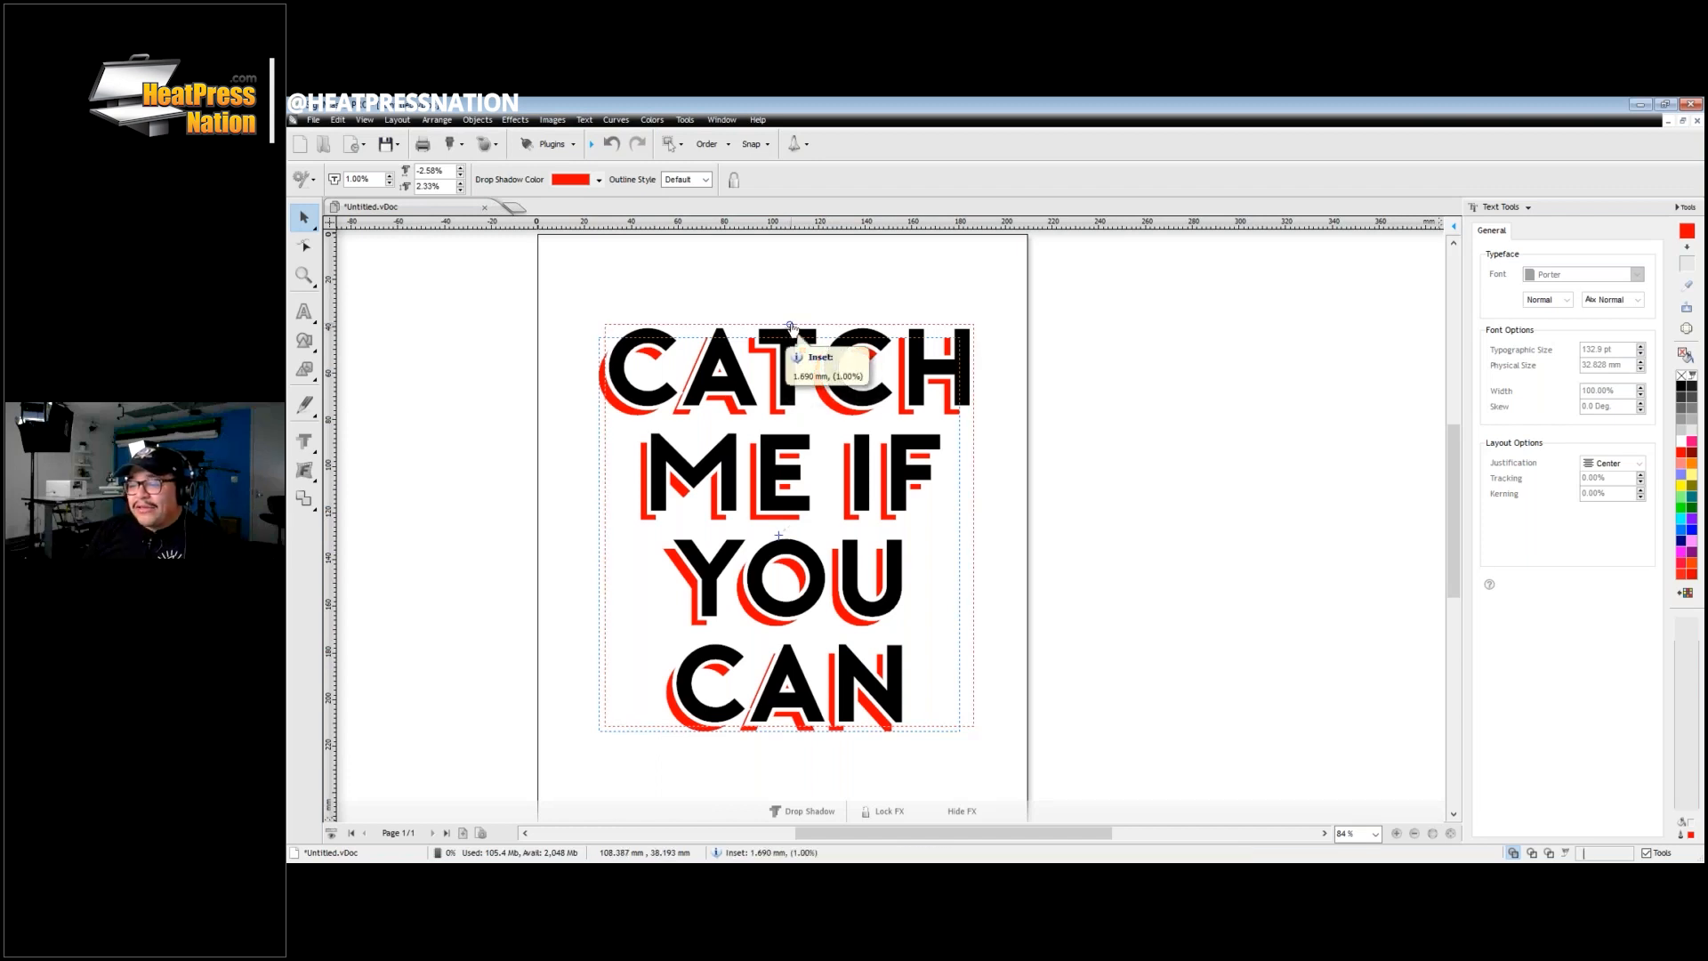
{"action": "left_click_drag", "start_coordinate": [791, 327], "coordinate": [793, 331]}
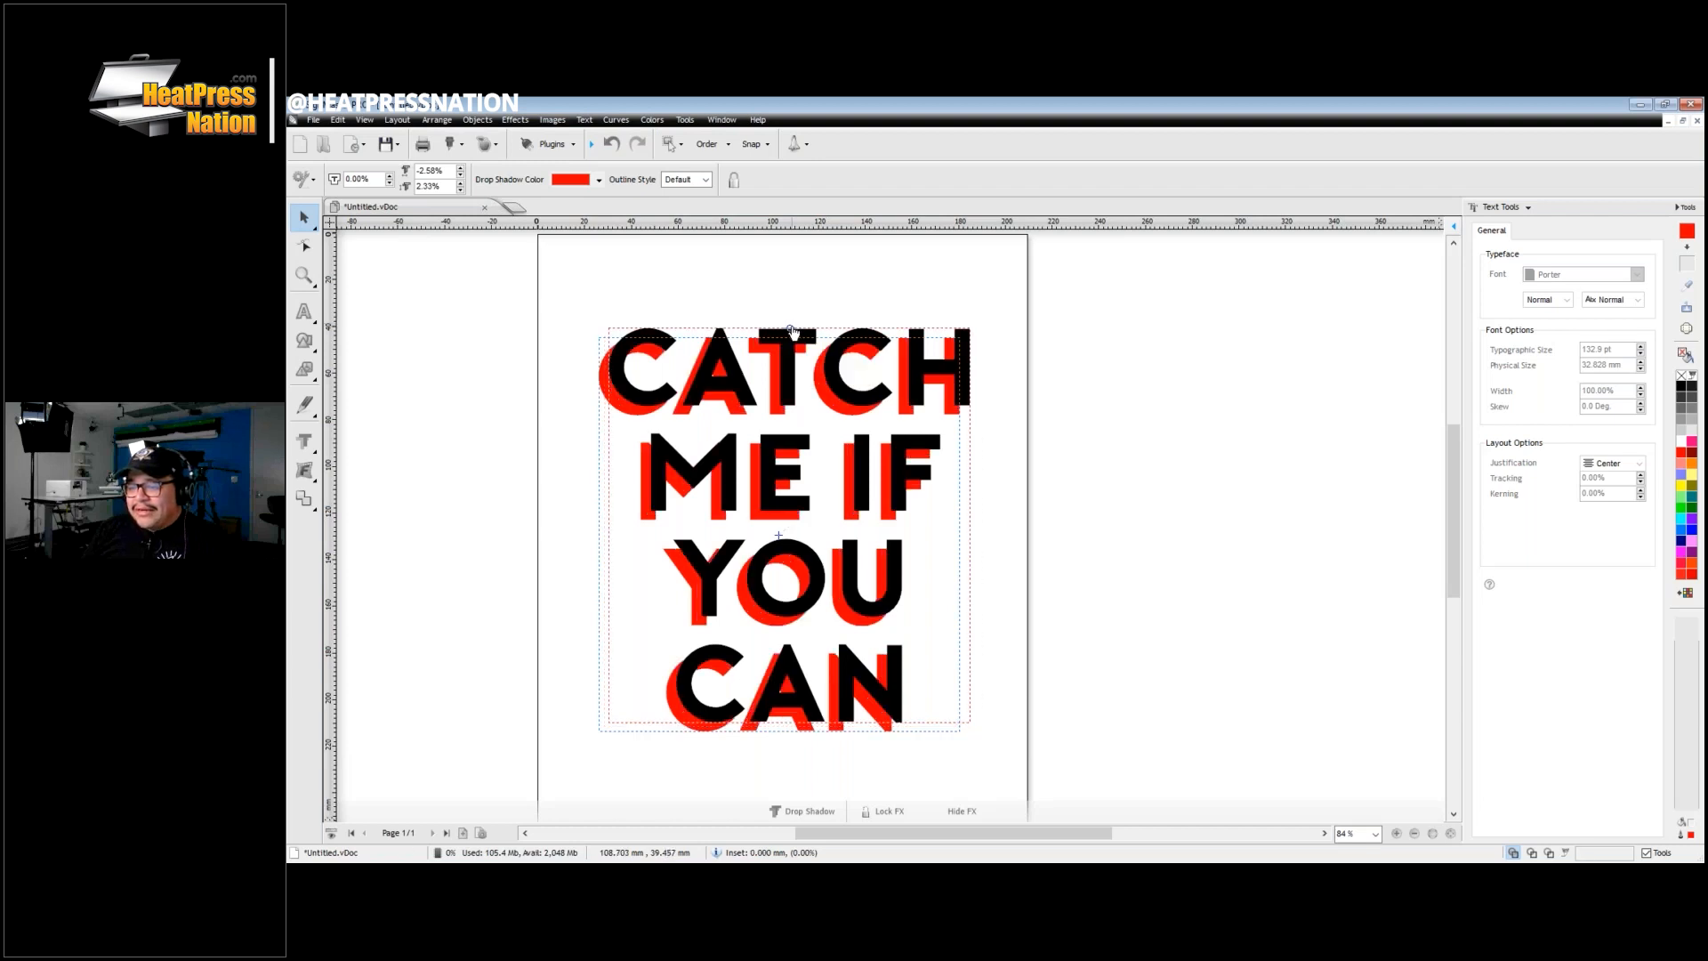
{"action": "left_click_drag", "start_coordinate": [791, 330], "coordinate": [791, 333]}
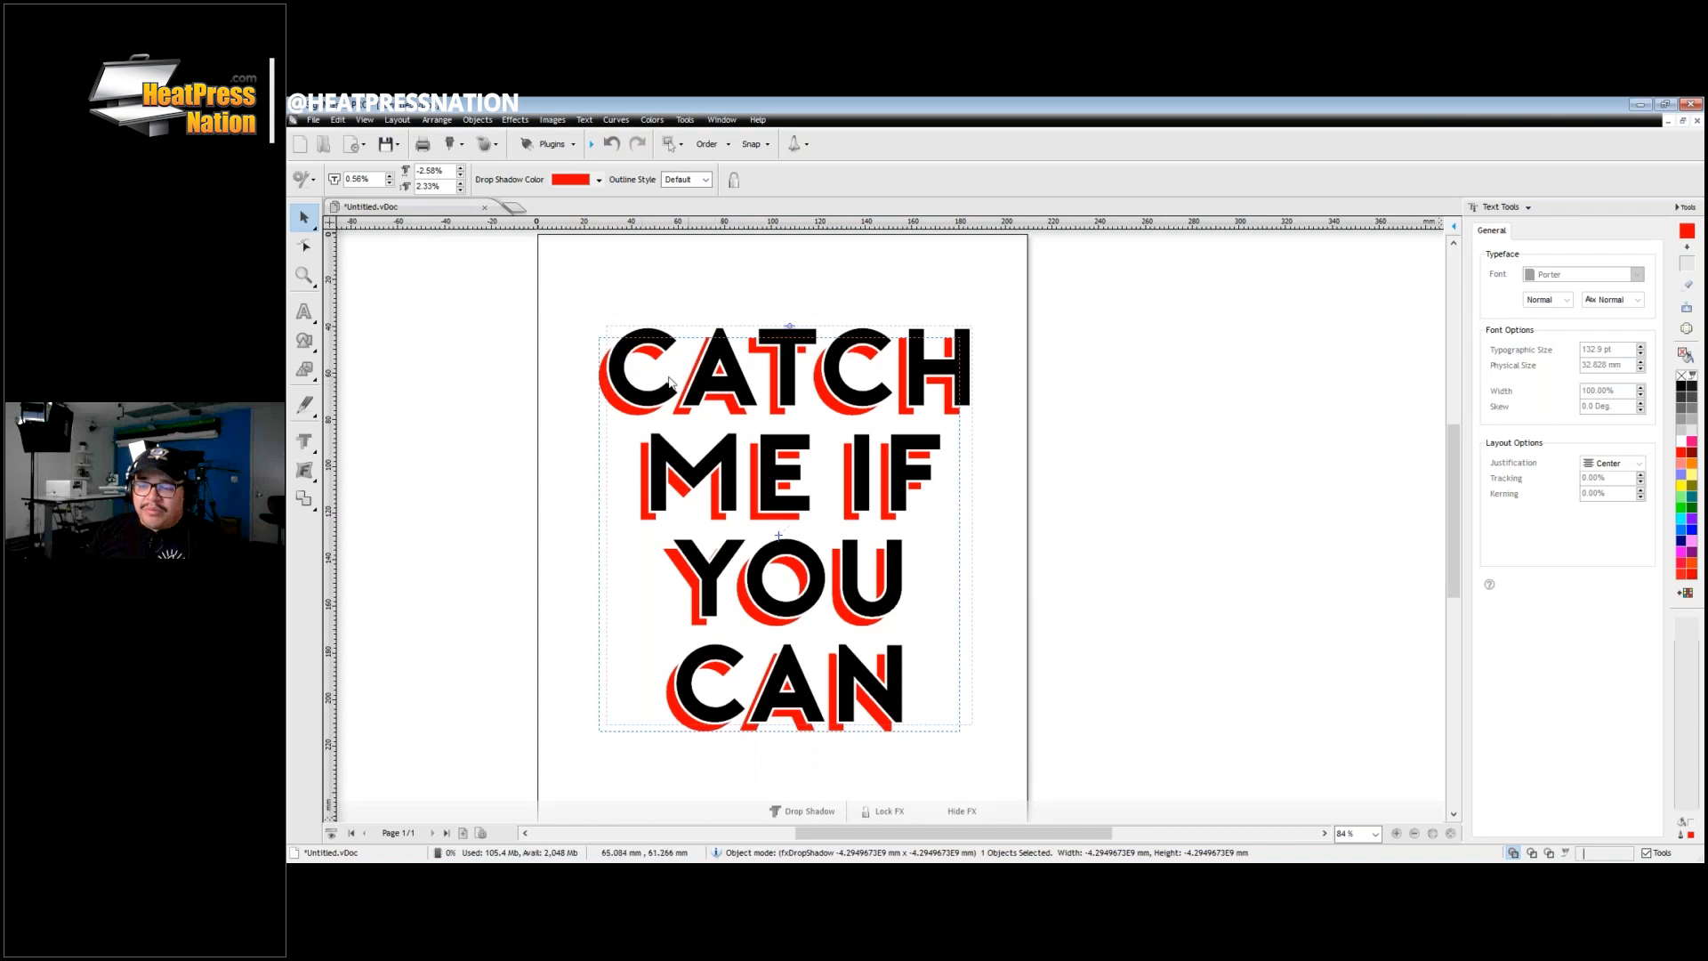
{"action": "left_click_drag", "start_coordinate": [791, 329], "coordinate": [799, 353]}
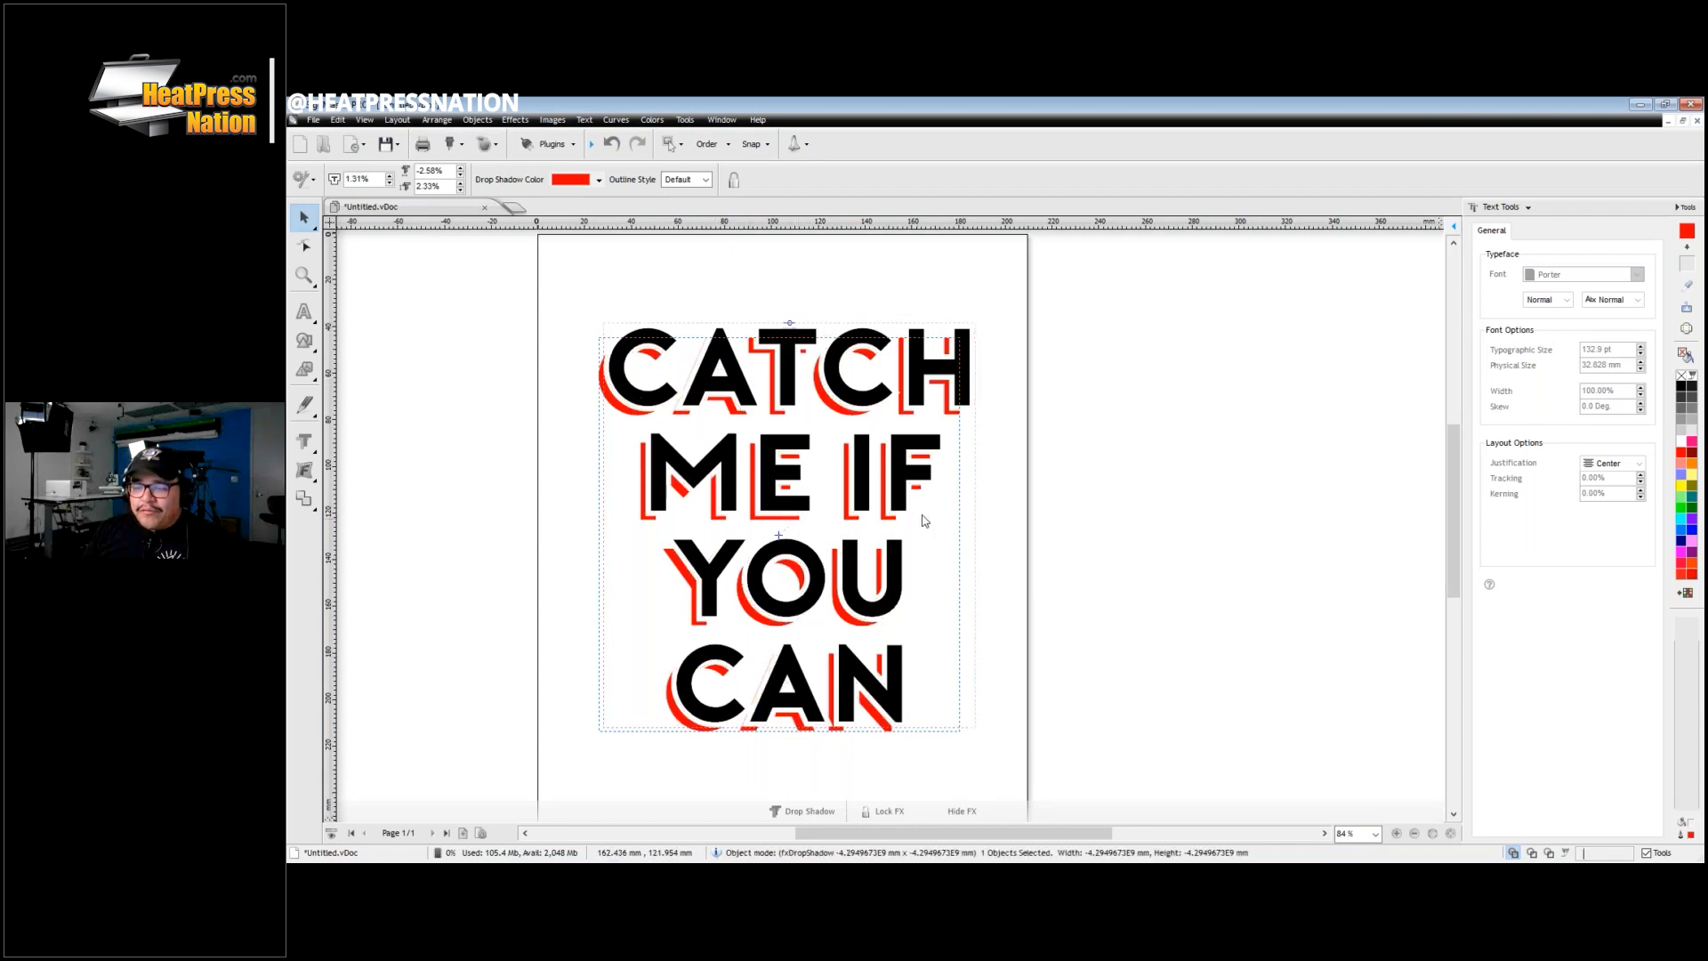
Step: Reduce the drop shadow's inset to about 0.5% and adjust its offset to about -1.46% by 1.77%
{"action": "left_click_drag", "start_coordinate": [778, 533], "coordinate": [776, 539]}
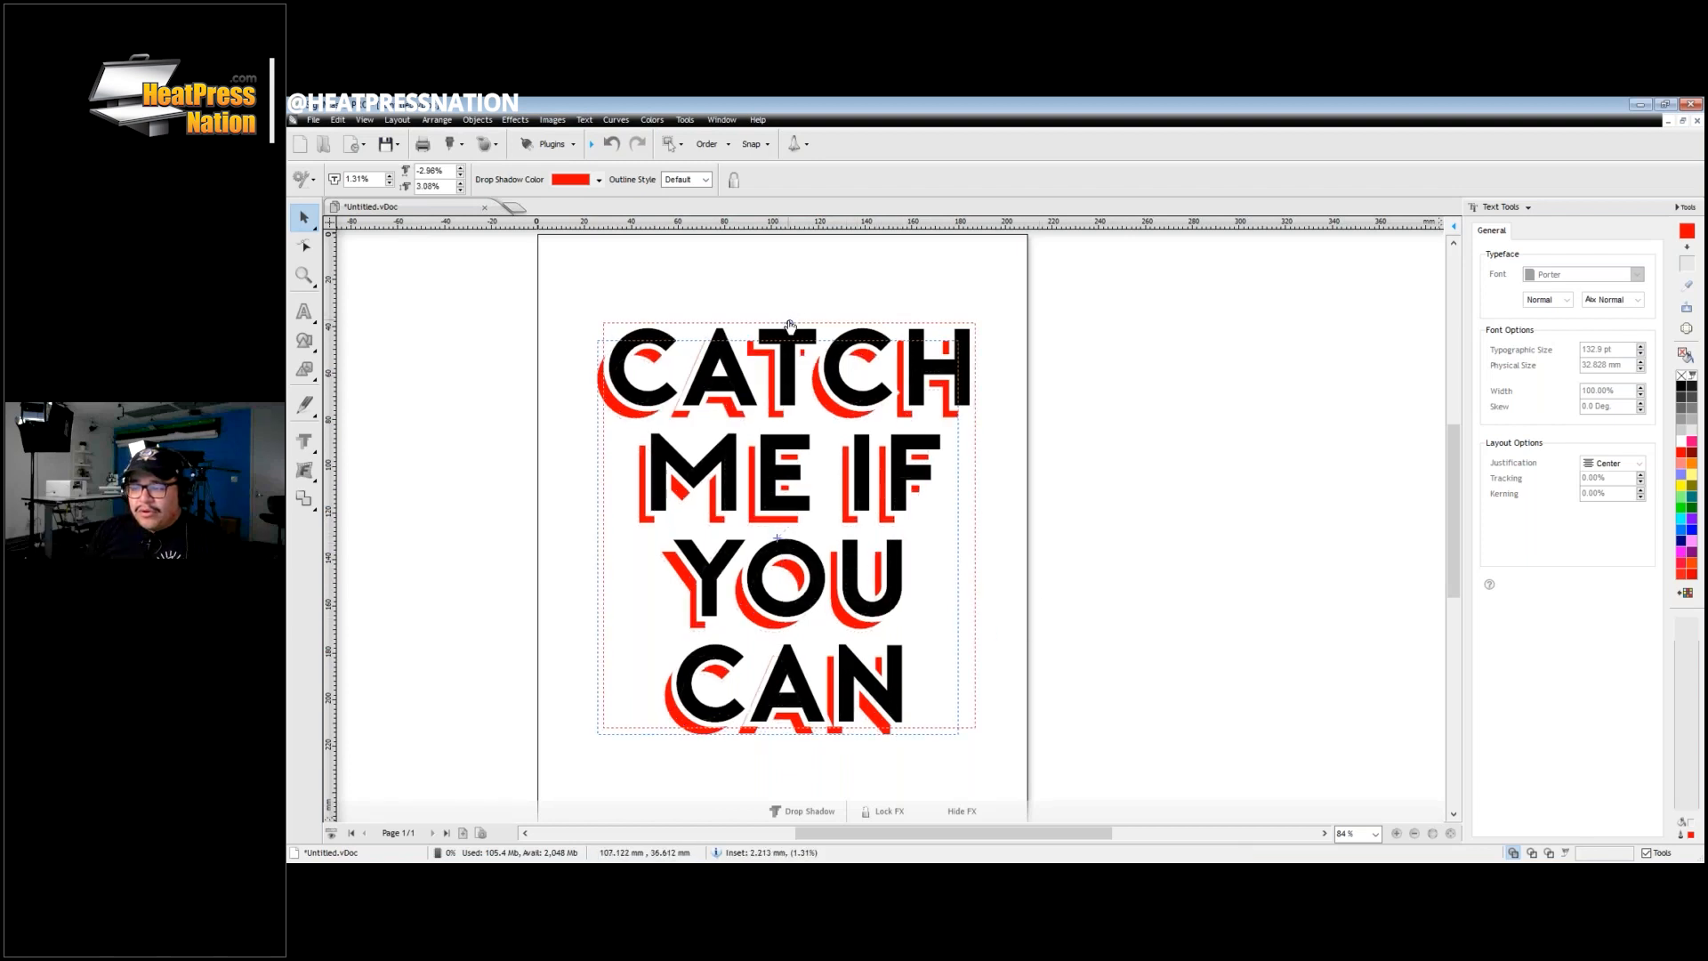
{"action": "left_click_drag", "start_coordinate": [791, 321], "coordinate": [790, 326]}
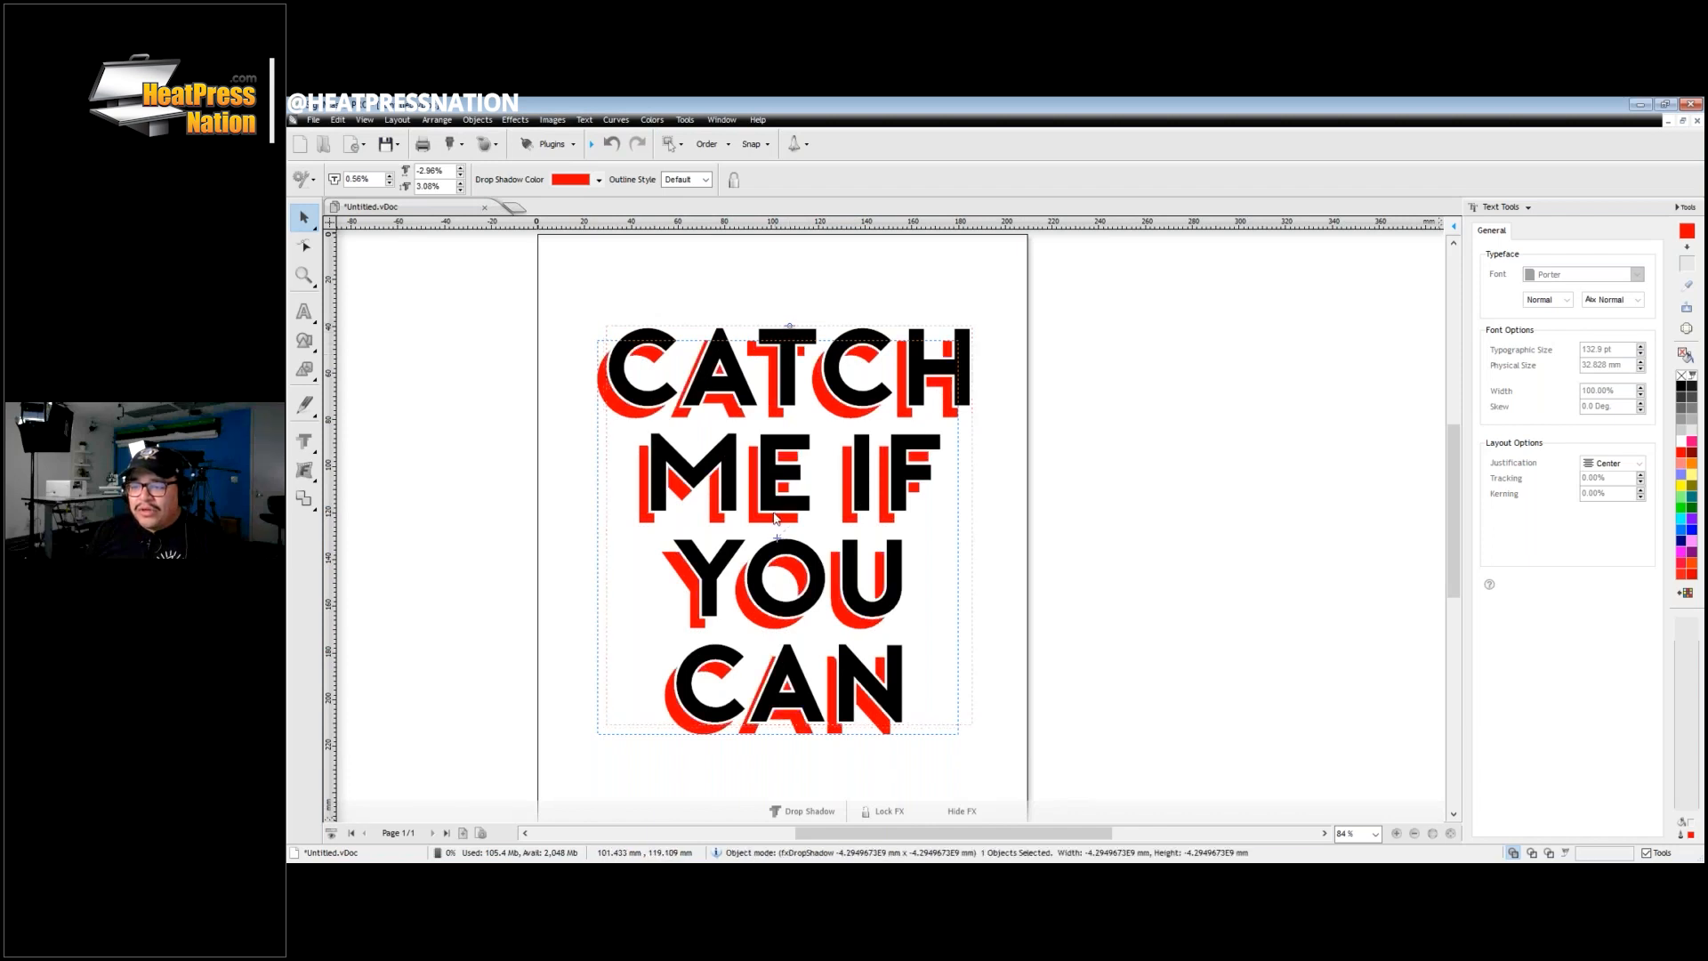
{"action": "left_click_drag", "start_coordinate": [777, 537], "coordinate": [782, 531]}
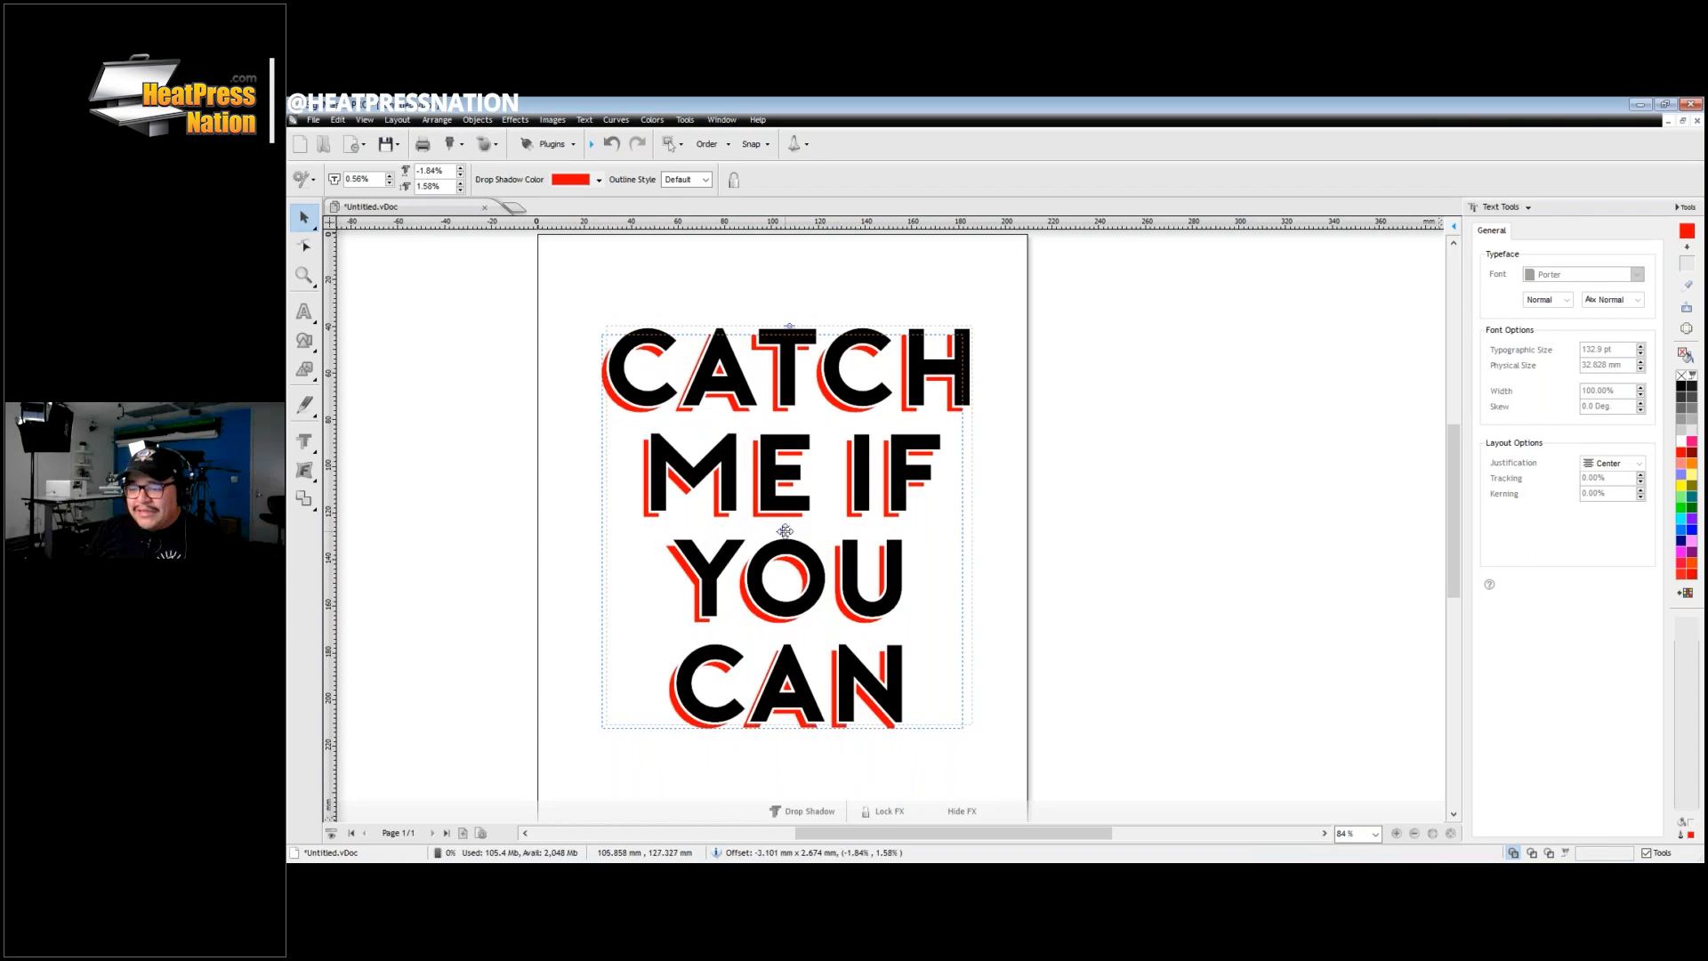
{"action": "left_click_drag", "start_coordinate": [785, 530], "coordinate": [787, 528]}
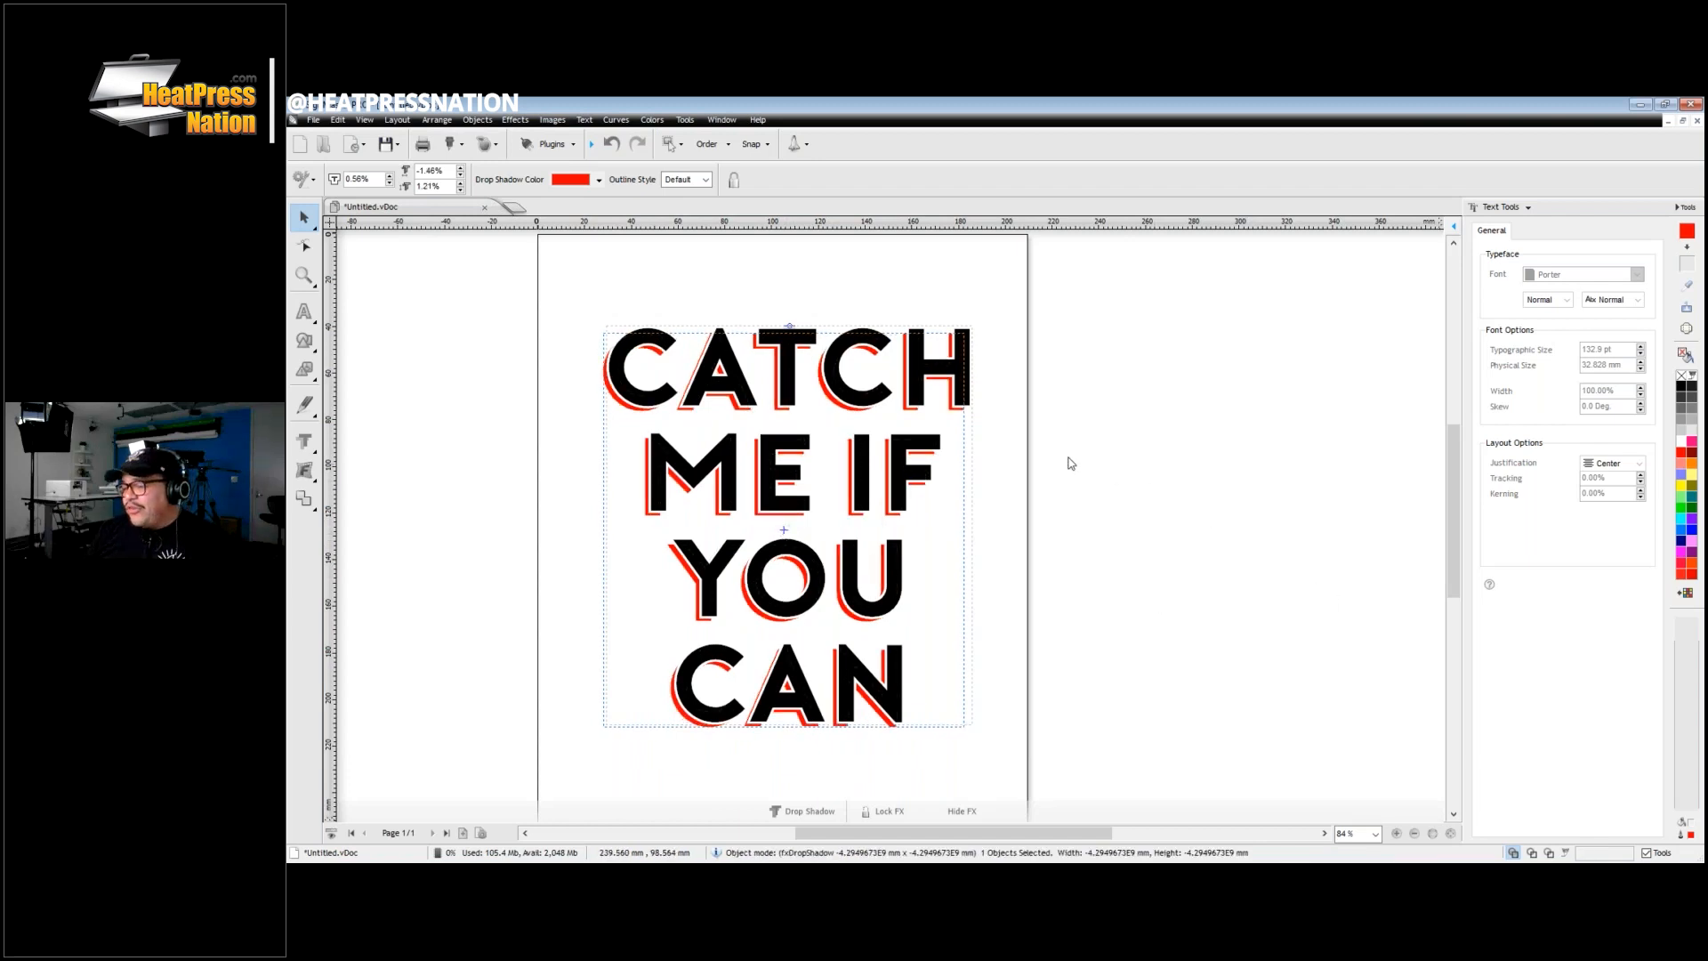
{"action": "left_click_drag", "start_coordinate": [784, 531], "coordinate": [769, 538]}
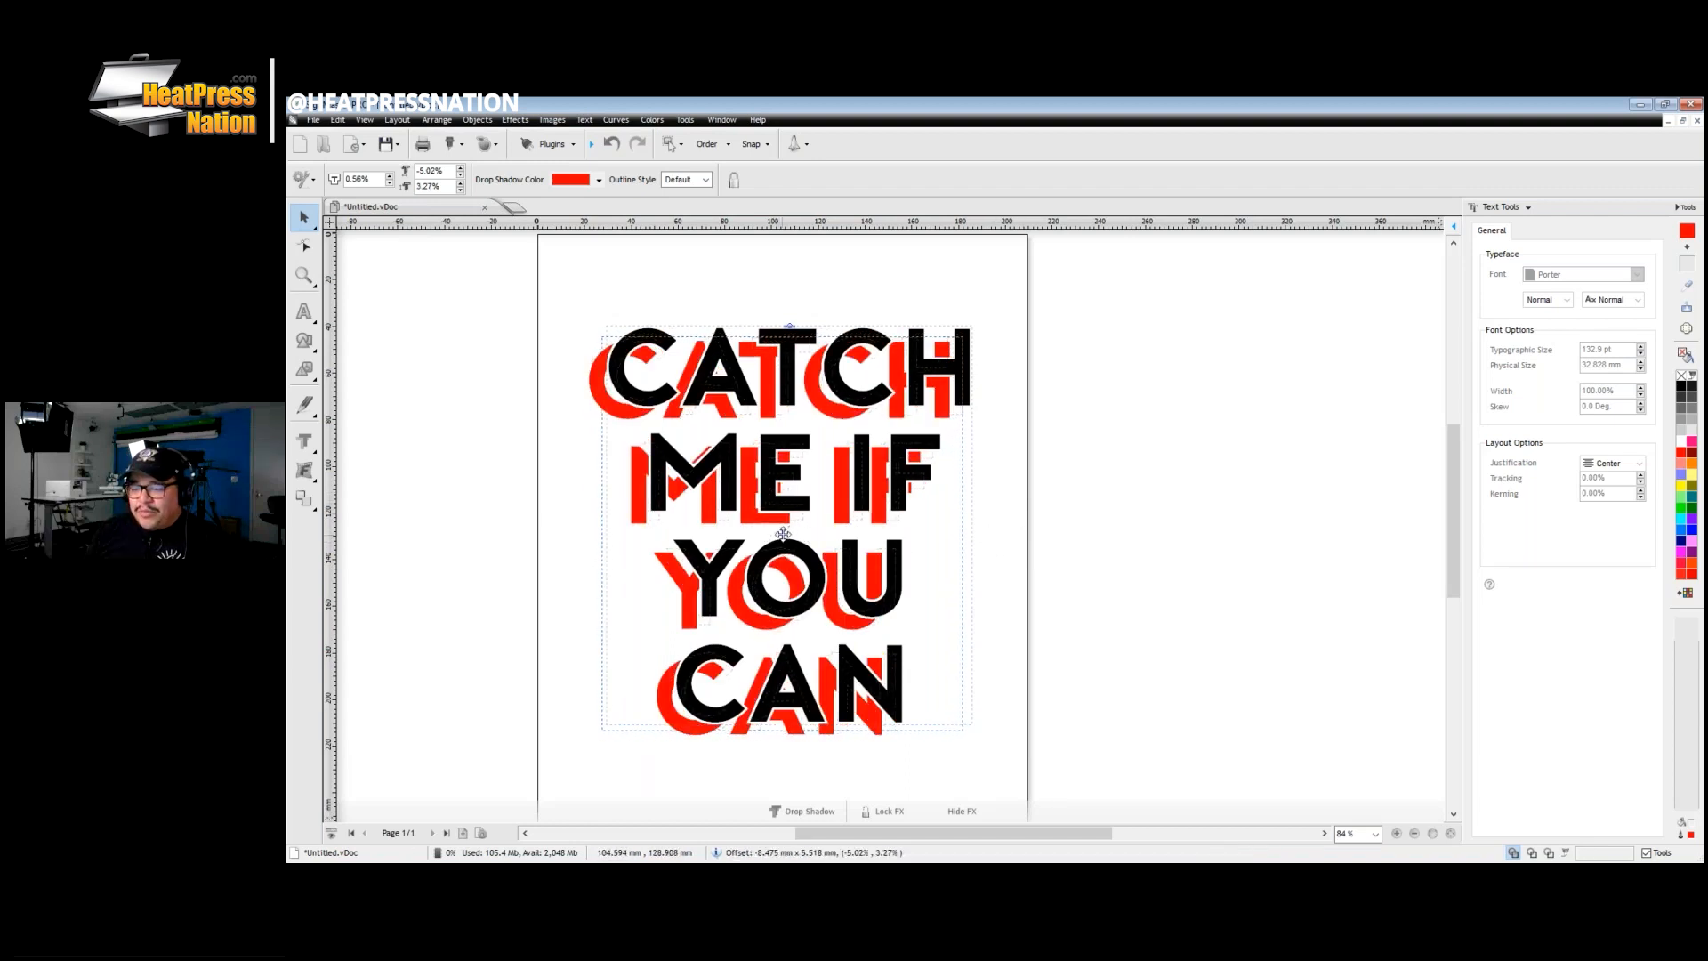
{"action": "left_click_drag", "start_coordinate": [771, 539], "coordinate": [784, 534]}
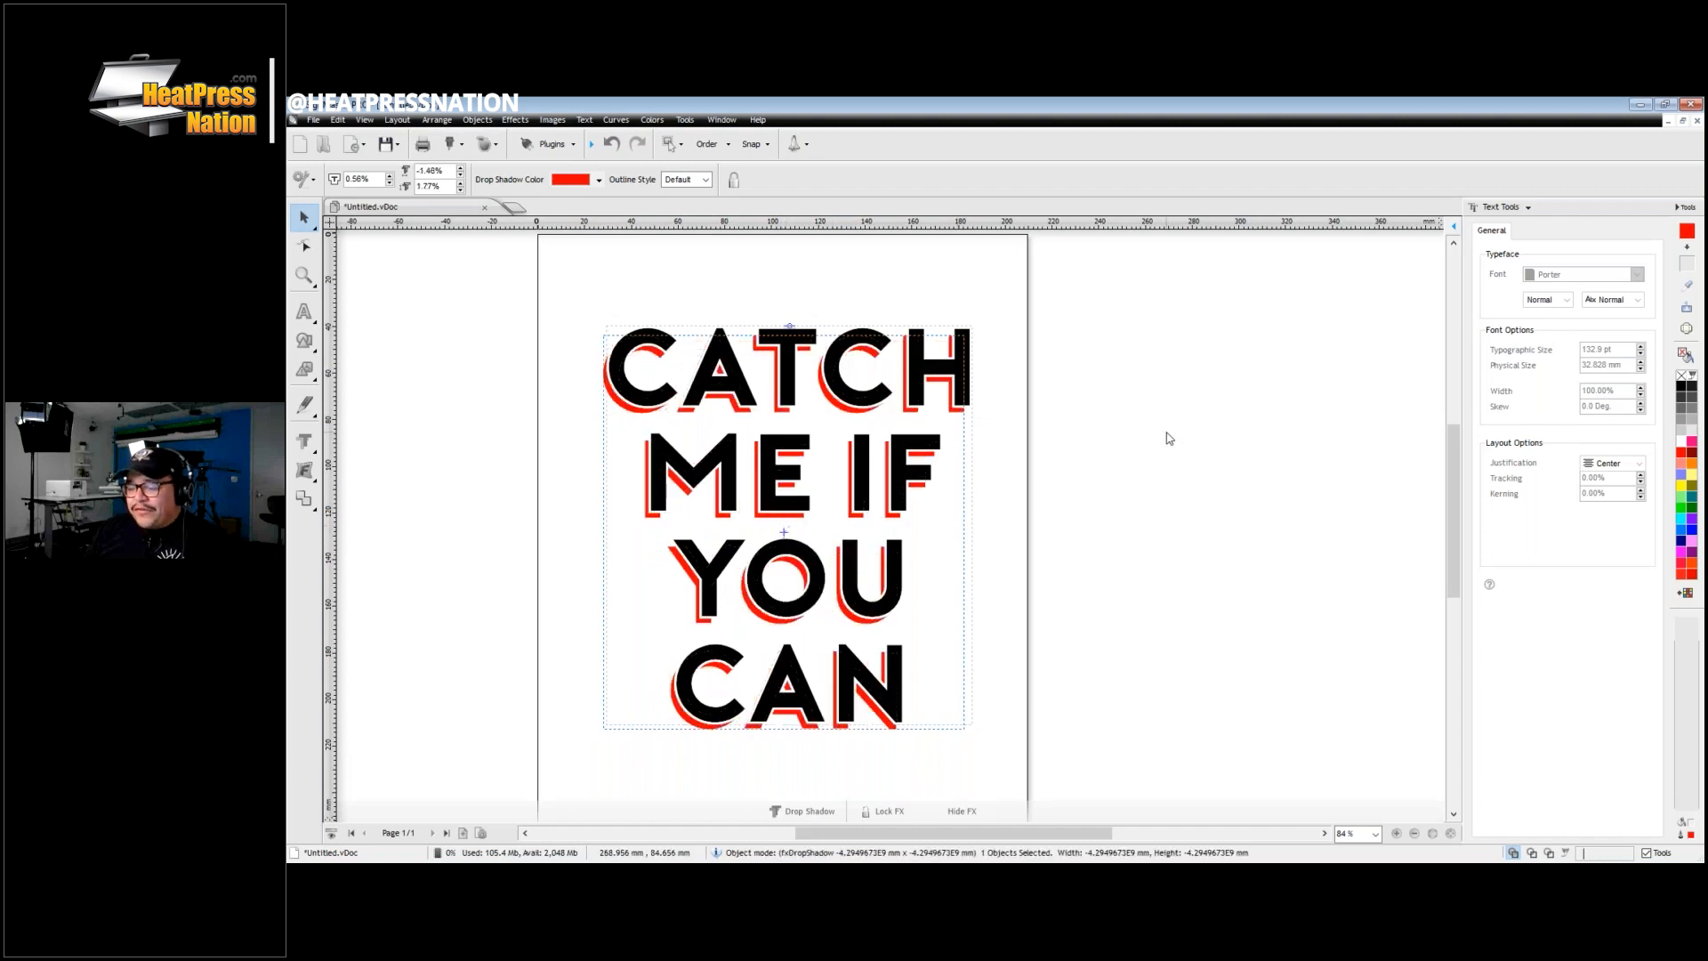
Step: Convert the drop-shadowed CATCH ME IF YOU CAN text to curves and ungroup the black letters from the red shadow
{"action": "right_click", "coordinate": [783, 509]}
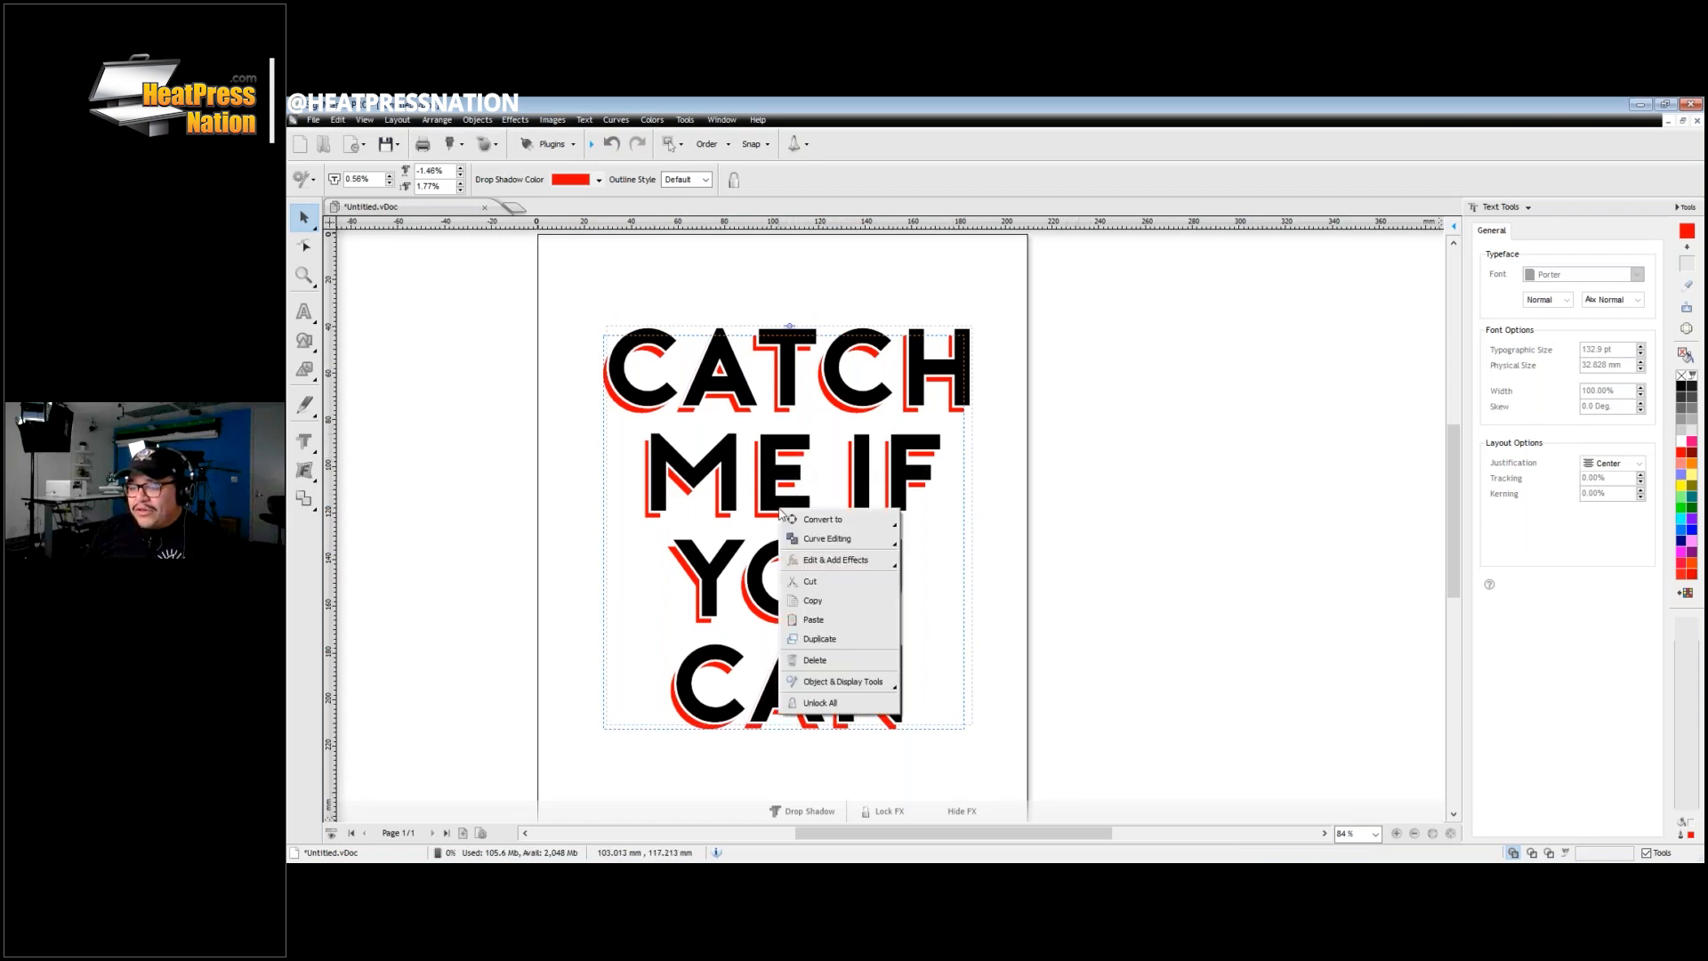
{"action": "mouse_move", "coordinate": [796, 520]}
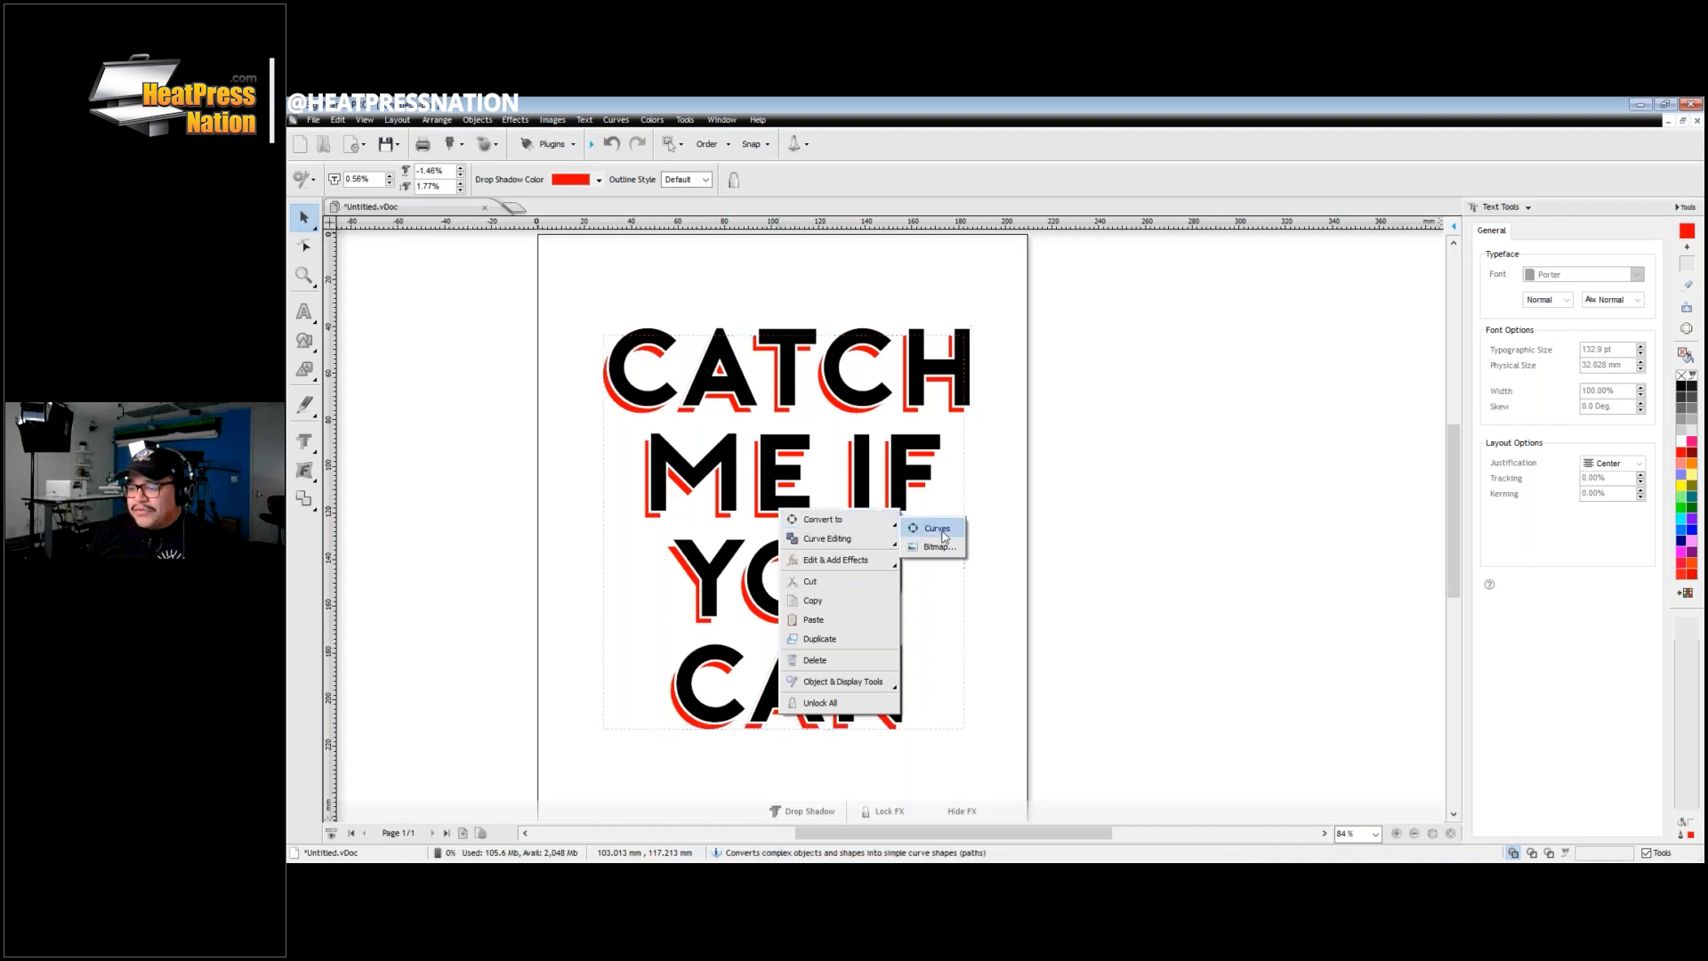
{"action": "left_click", "coordinate": [945, 535]}
{"action": "left_click", "coordinate": [1117, 499]}
{"action": "mouse_move", "coordinate": [812, 345]}
{"action": "left_mouse_down"}
{"action": "mouse_move", "coordinate": [1113, 331]}
{"action": "mouse_move", "coordinate": [798, 344]}
{"action": "left_mouse_up"}
{"action": "right_click", "coordinate": [798, 344]}
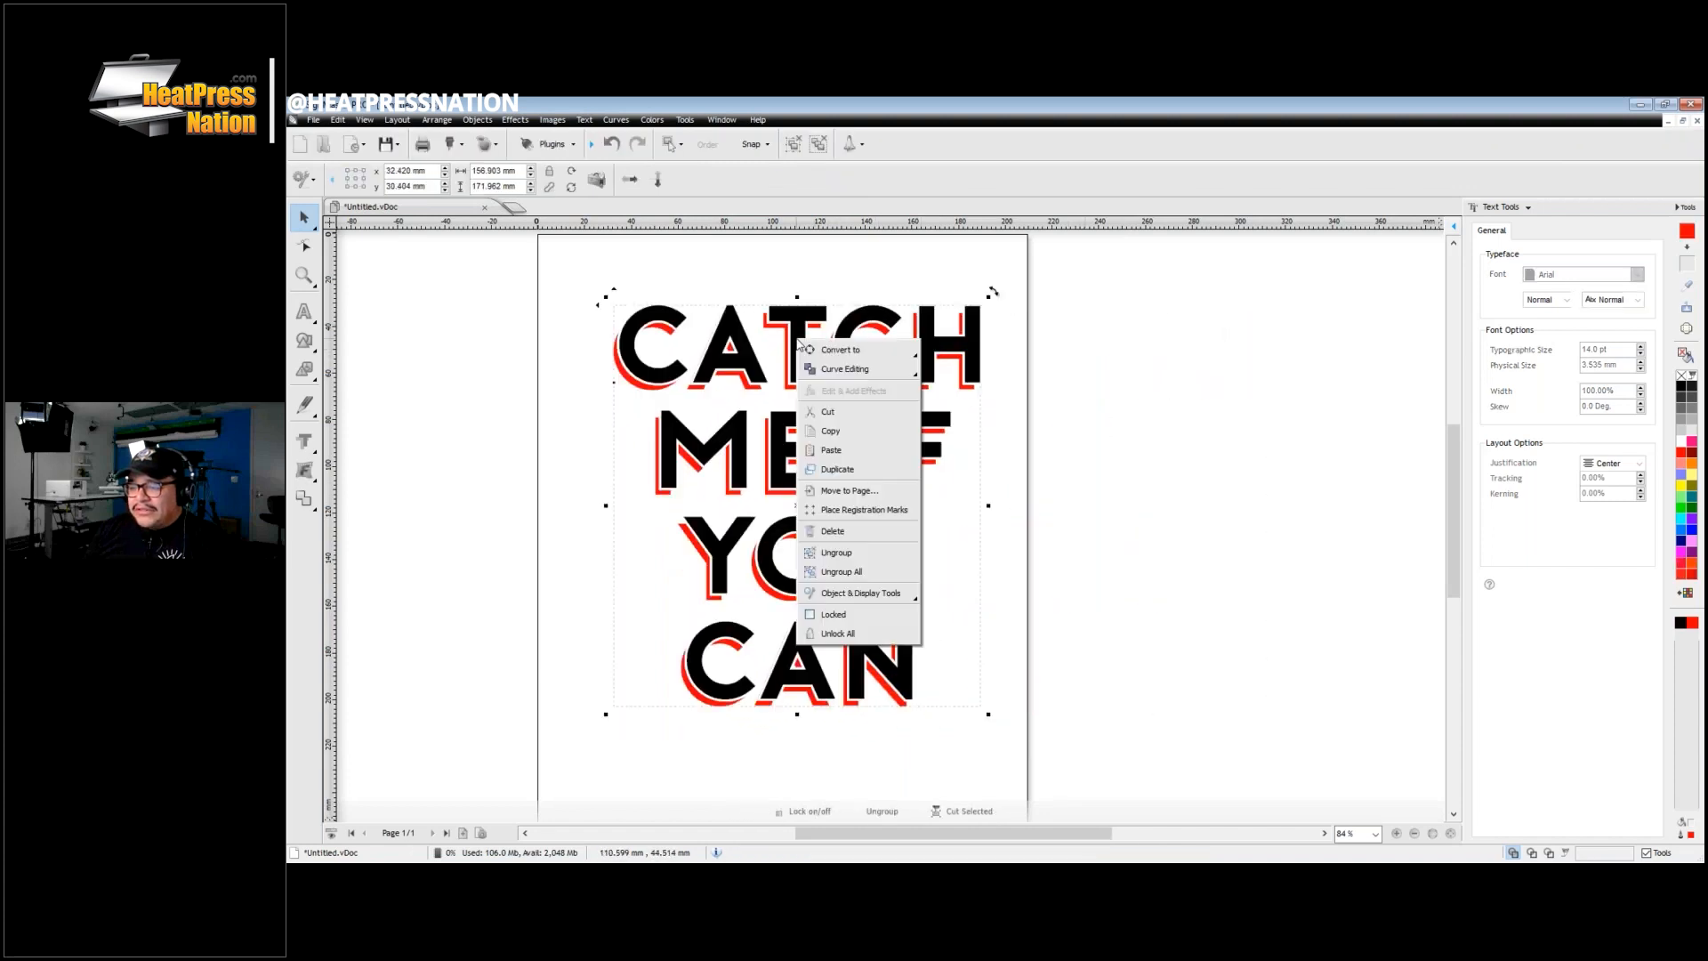
{"action": "left_click", "coordinate": [848, 553]}
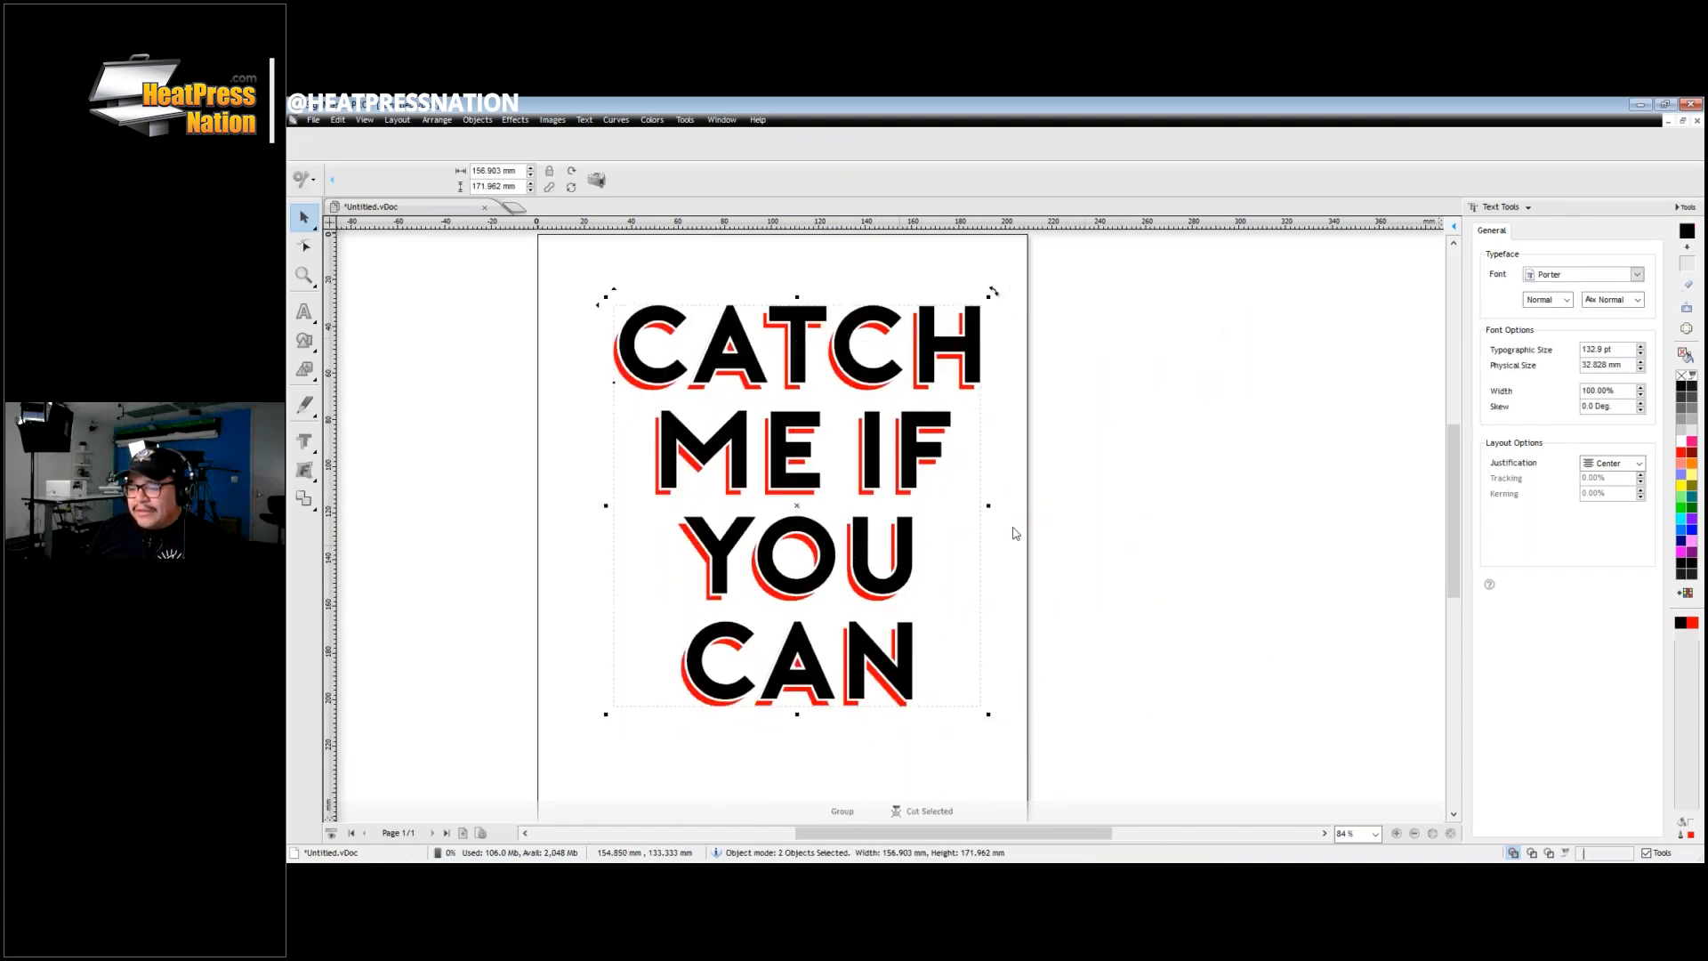
Step: Move the black letters and the red shadow apart, and undo the moves
{"action": "left_click_drag", "start_coordinate": [807, 350], "coordinate": [1128, 357]}
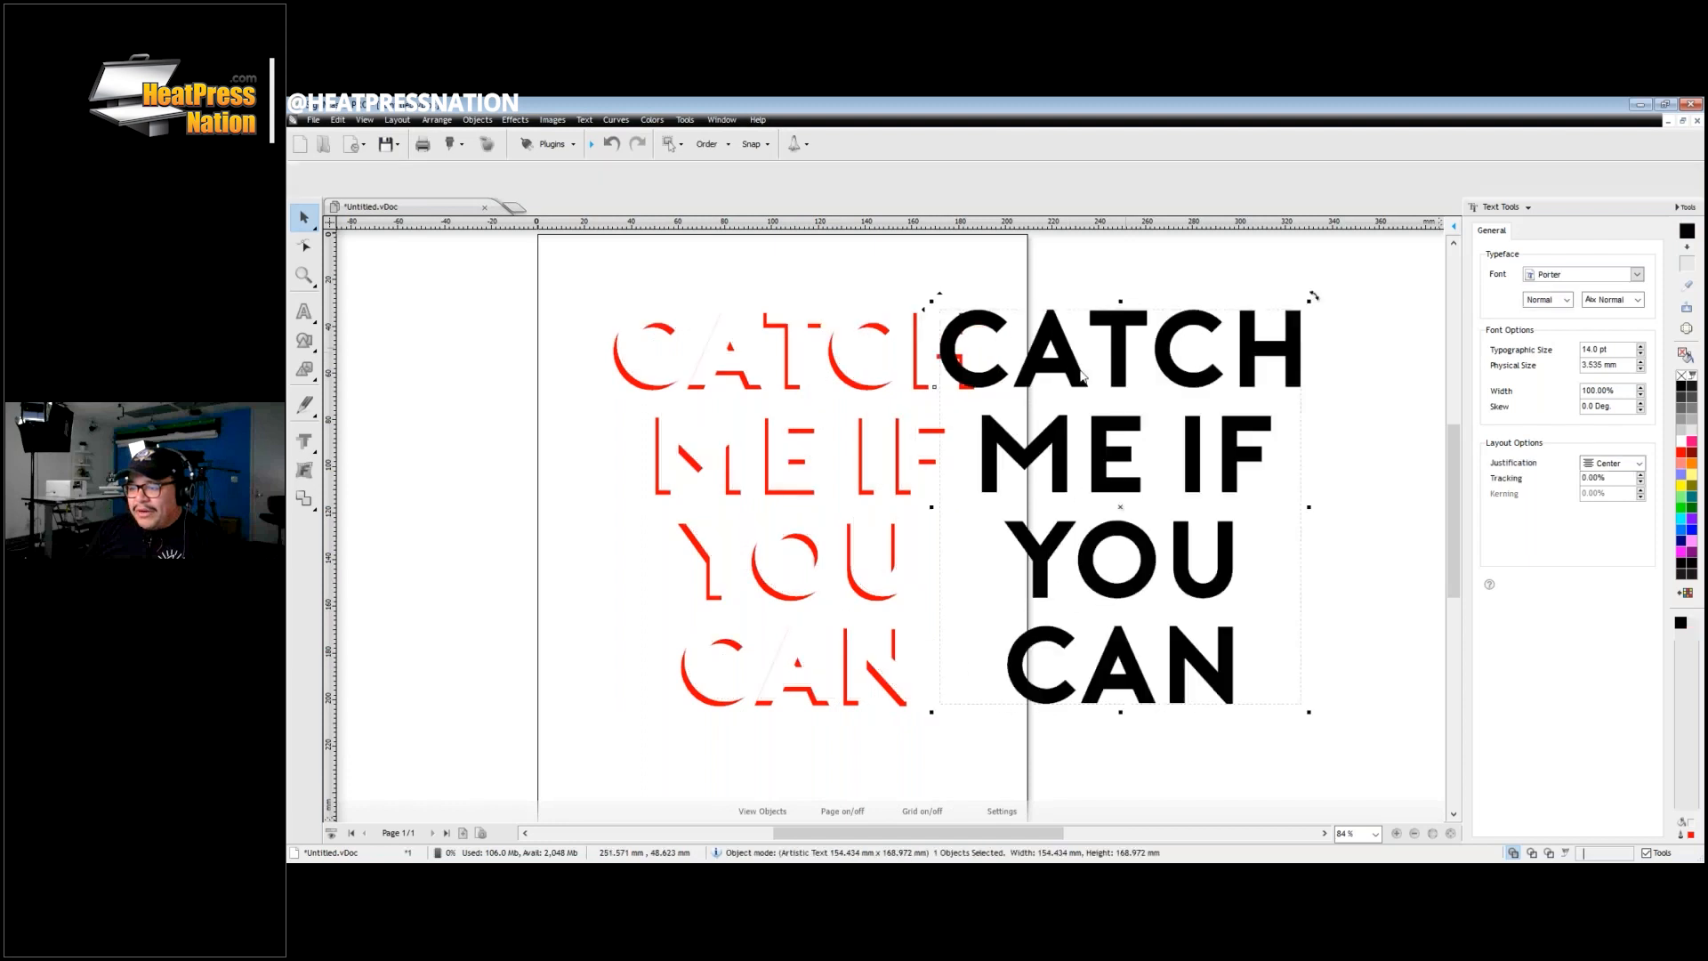
{"action": "left_click", "coordinate": [645, 425]}
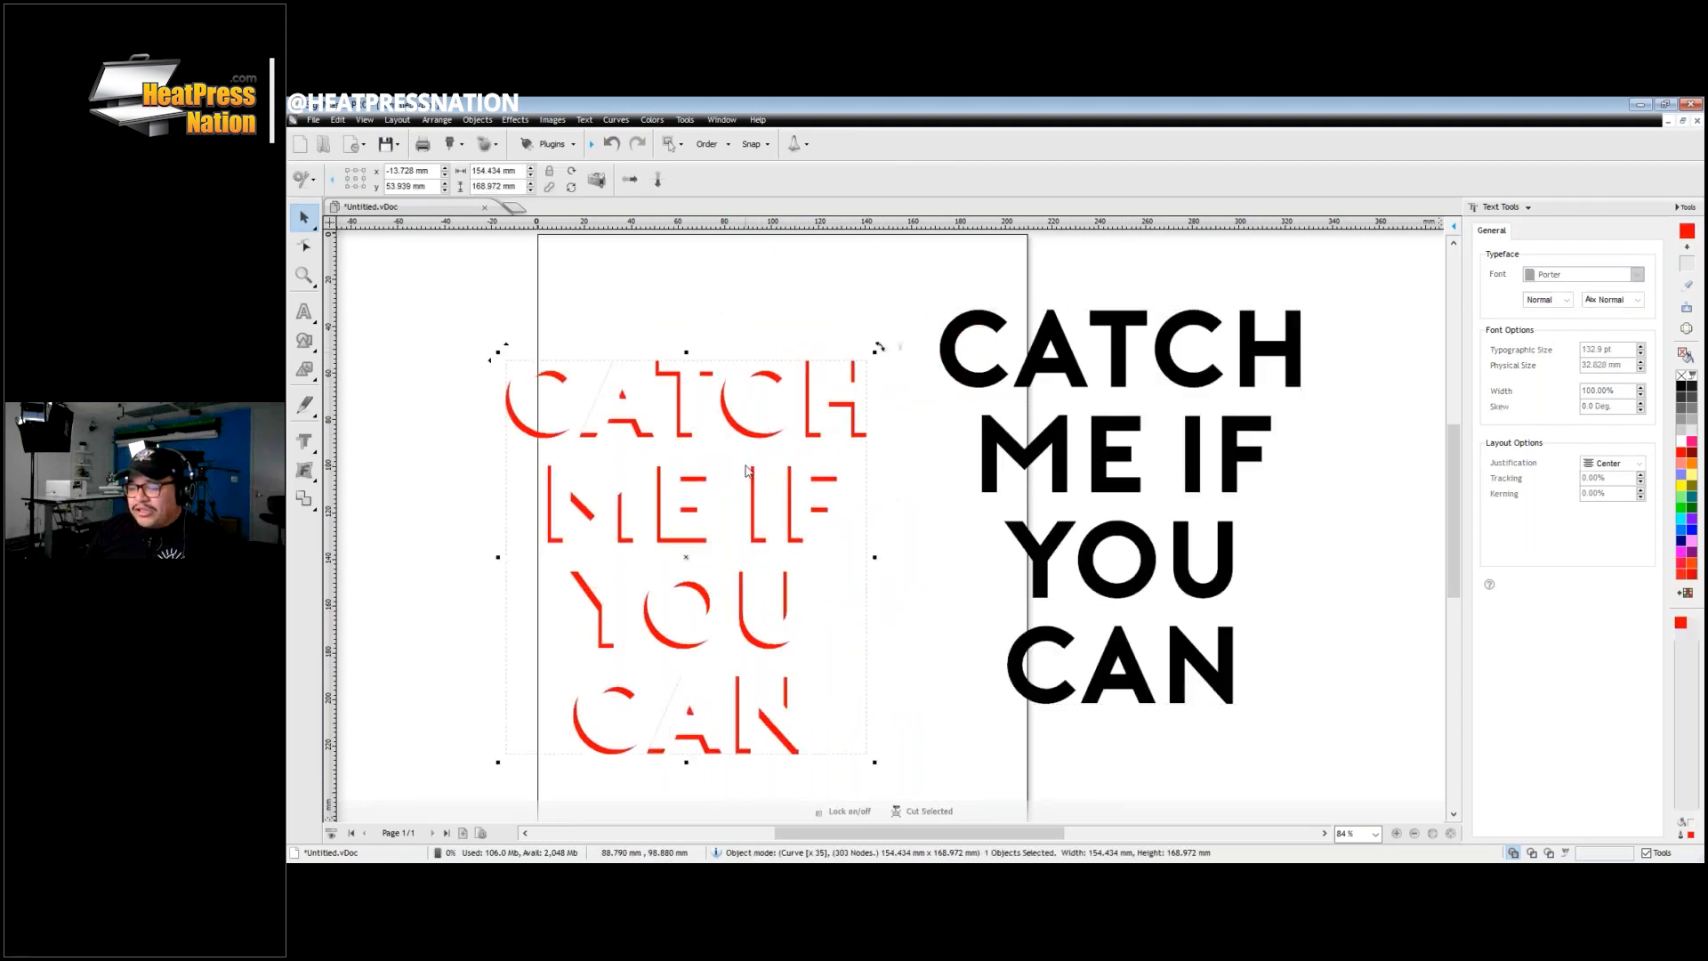
{"action": "left_click_drag", "start_coordinate": [741, 433], "coordinate": [764, 420]}
{"action": "left_click", "coordinate": [954, 378]}
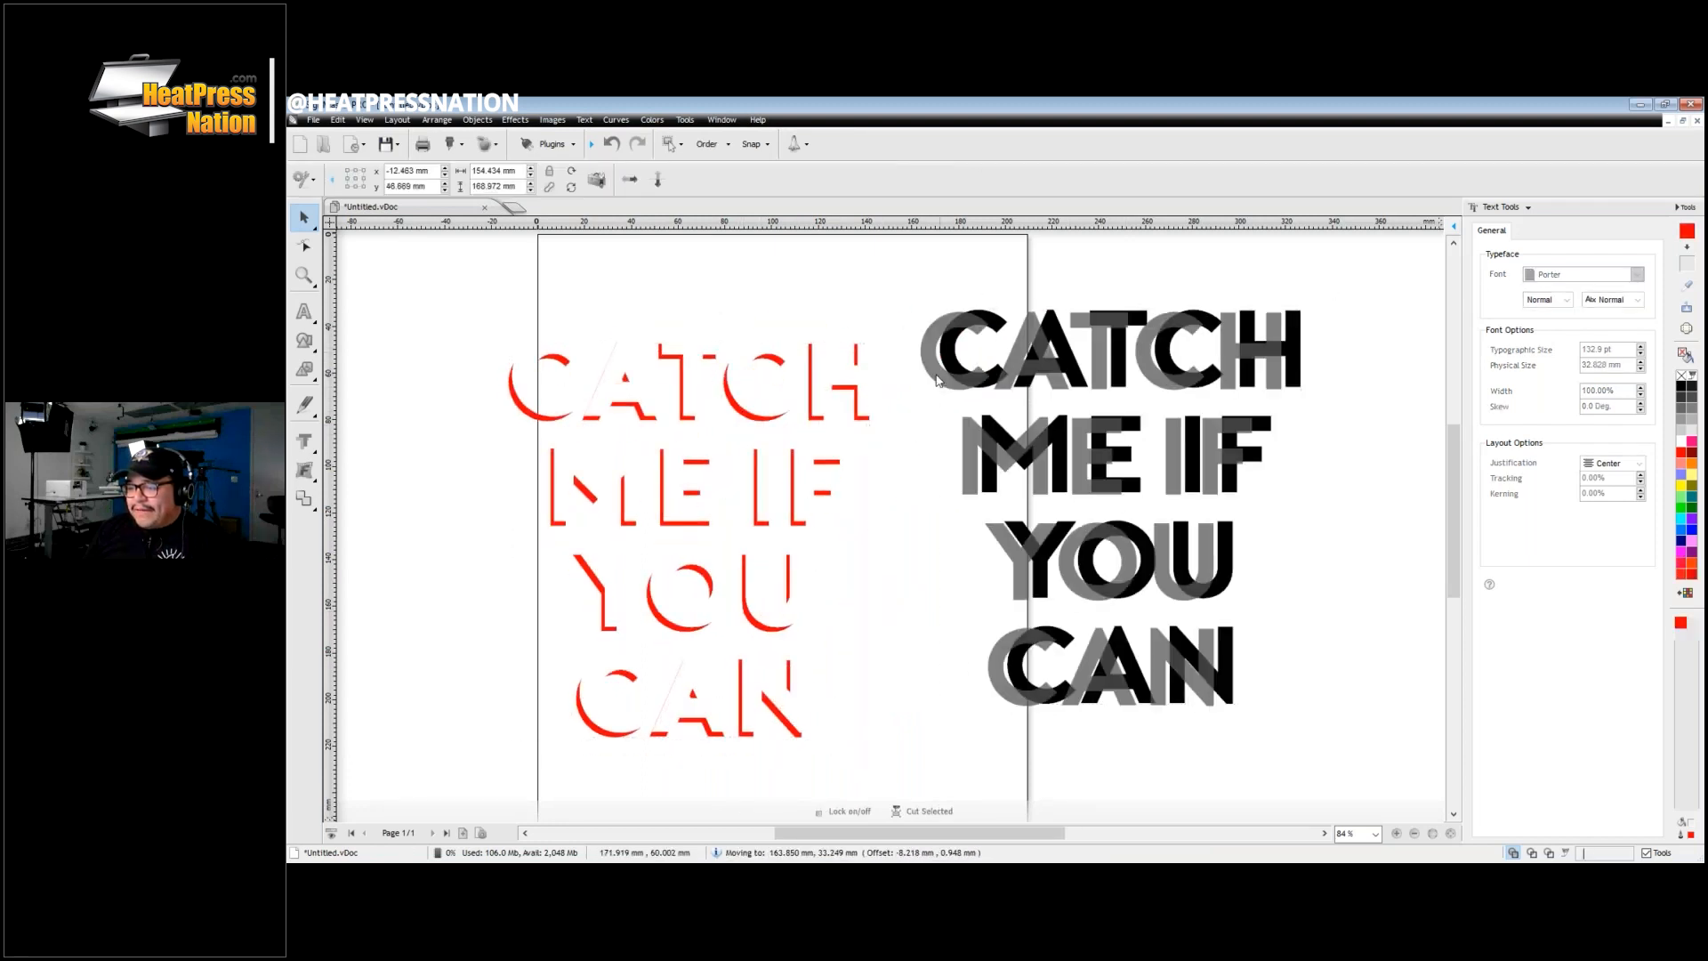
{"action": "key", "text": "ctrl+z"}
{"action": "key", "text": "ctrl+z"}
{"action": "key", "text": "ctrl+z"}
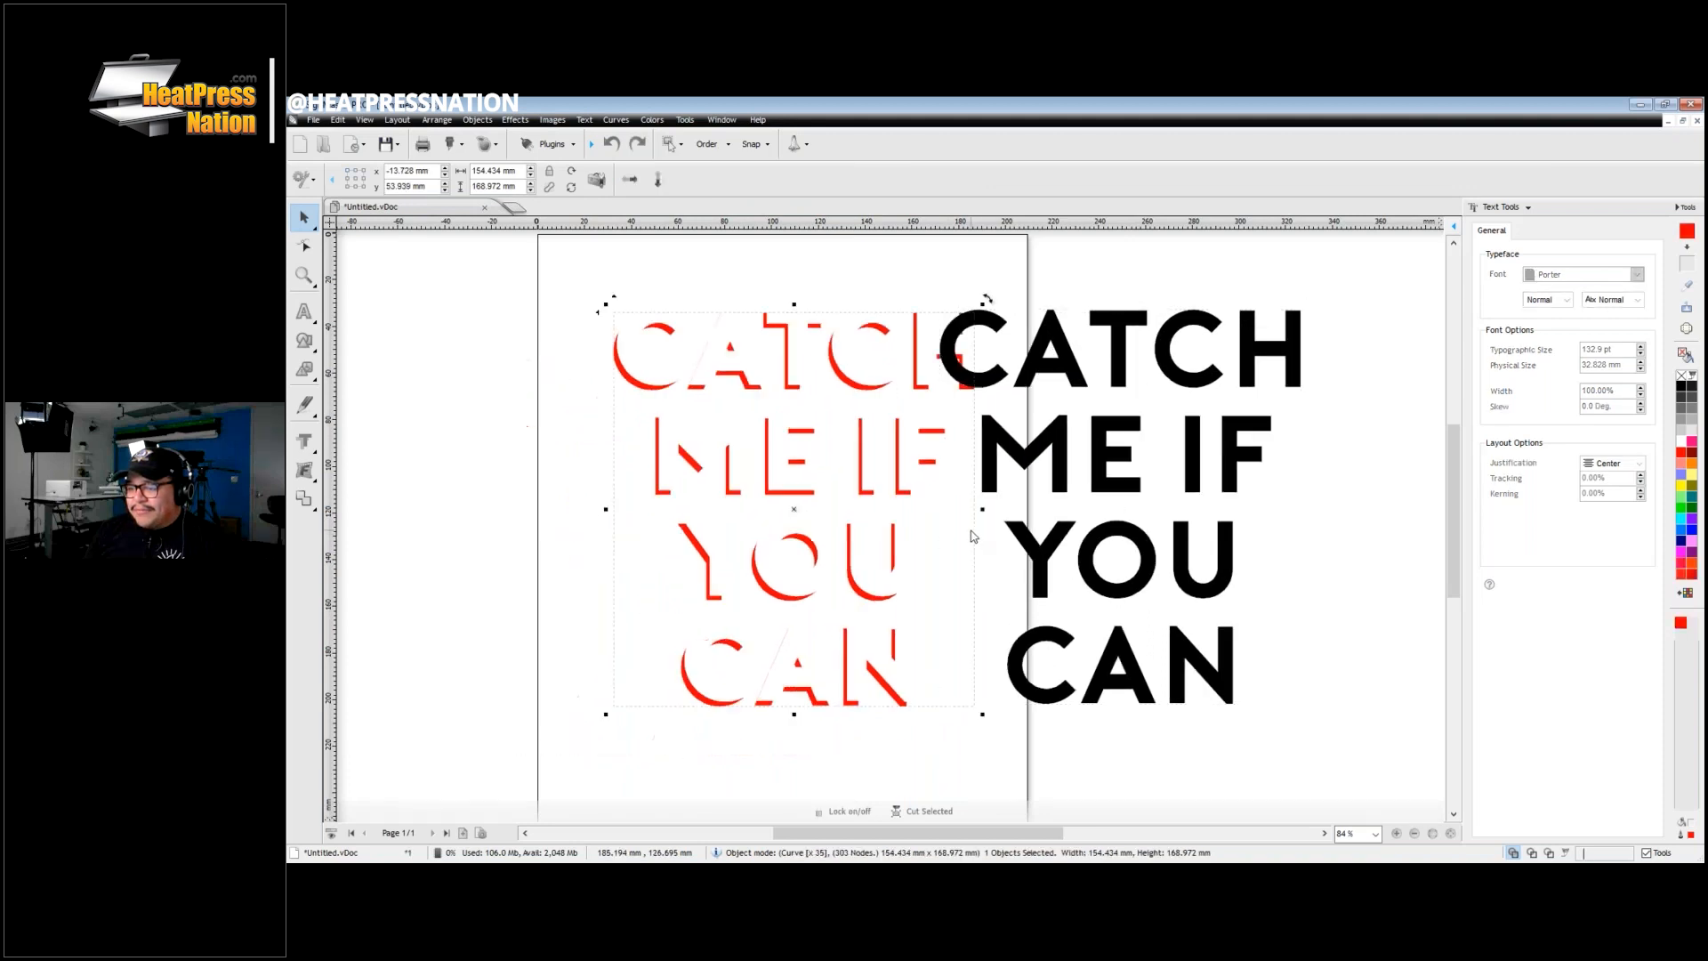
Step: Select the separated red shadow and recolor it blue, after trying dark green
{"action": "left_click", "coordinate": [1079, 394]}
{"action": "left_click", "coordinate": [926, 392]}
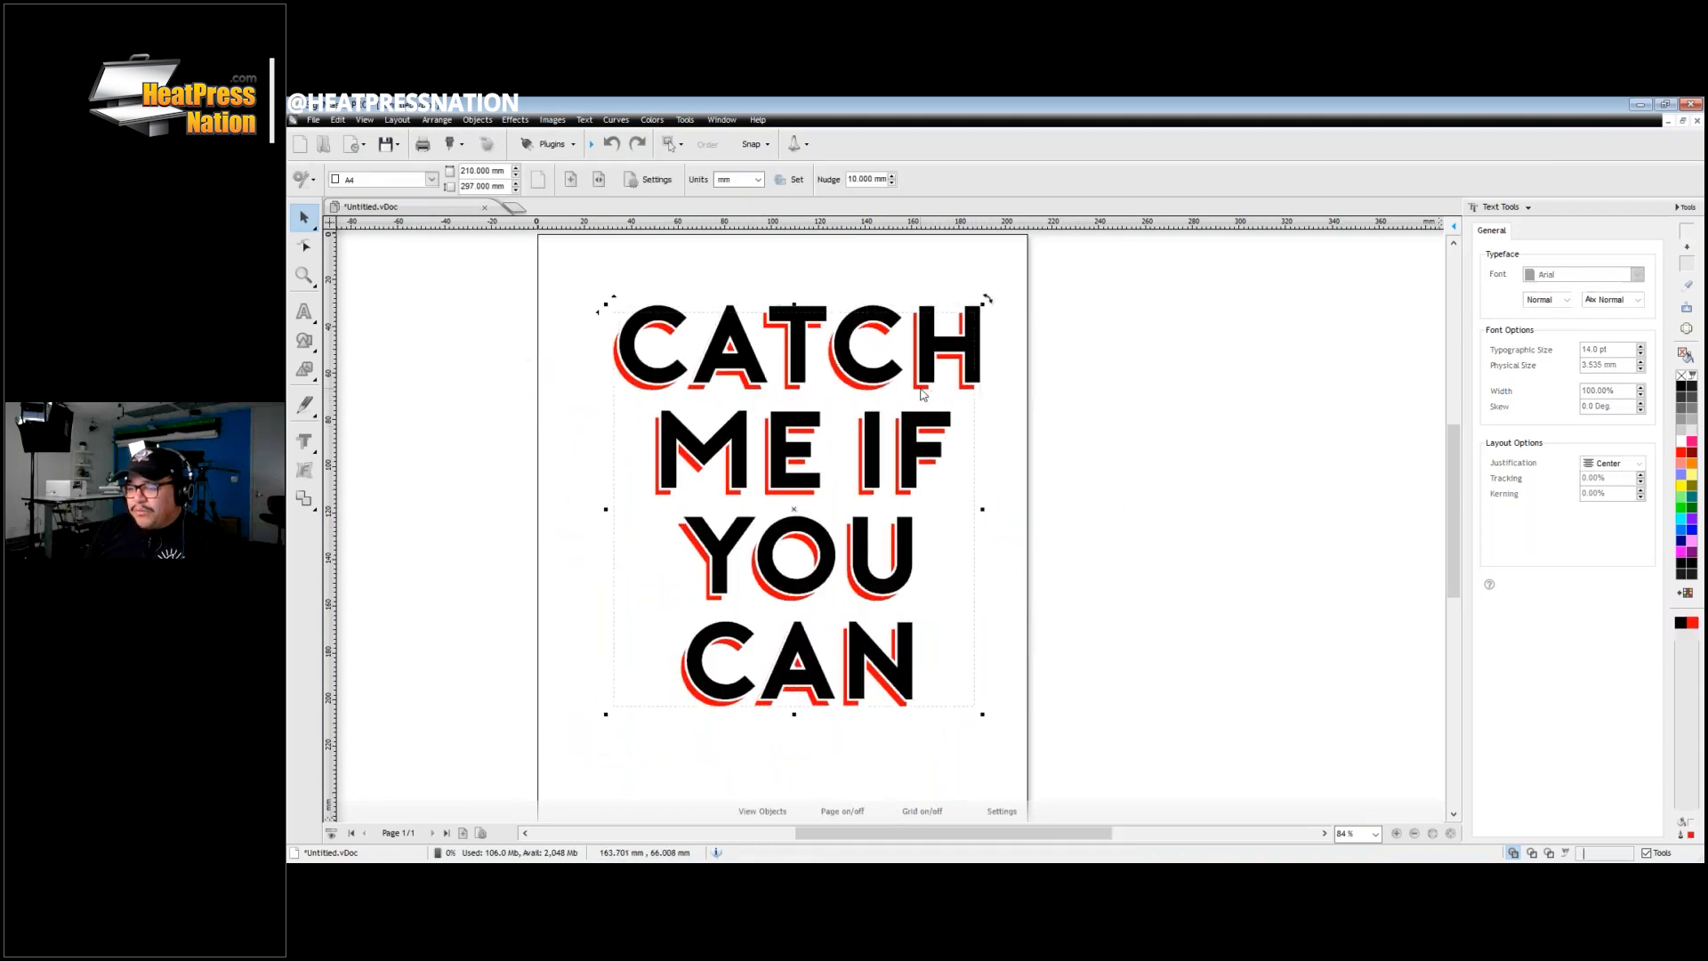
{"action": "left_click", "coordinate": [1681, 488]}
{"action": "left_click", "coordinate": [1681, 507]}
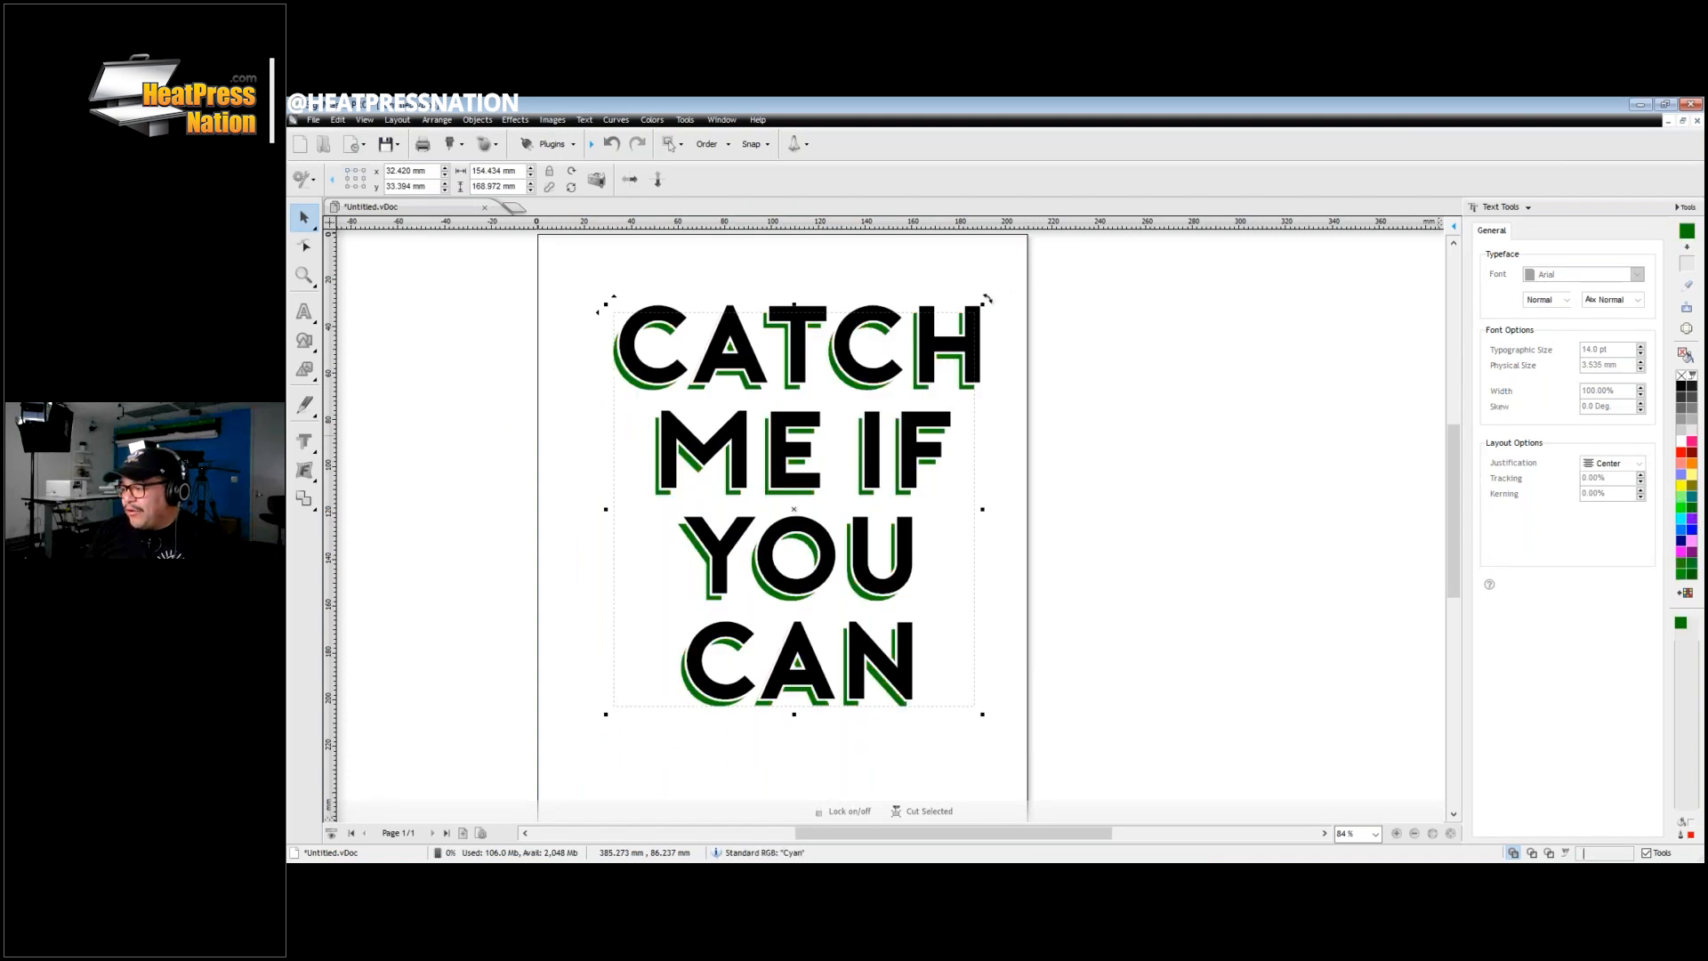
{"action": "left_click", "coordinate": [1683, 532]}
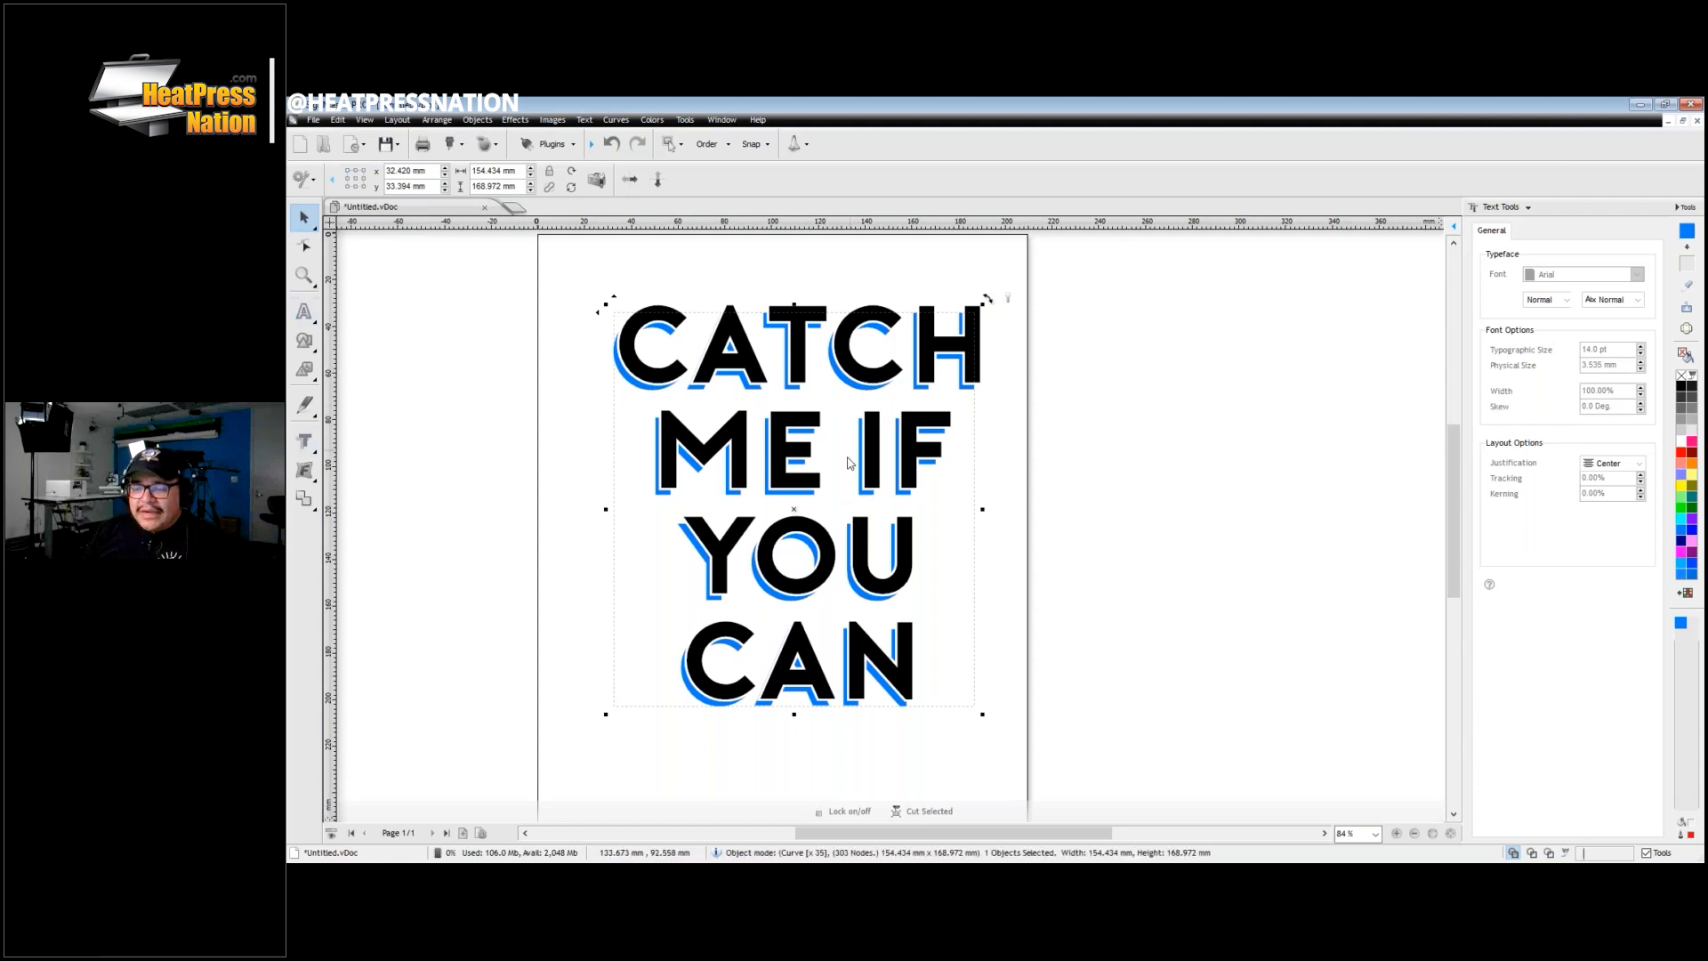
Step: Set the blue-shadowed design beside the page and apply a Block Shadow effect to the plain black CATCH ME IF YOU CAN text
{"action": "left_click_drag", "start_coordinate": [781, 500], "coordinate": [634, 520]}
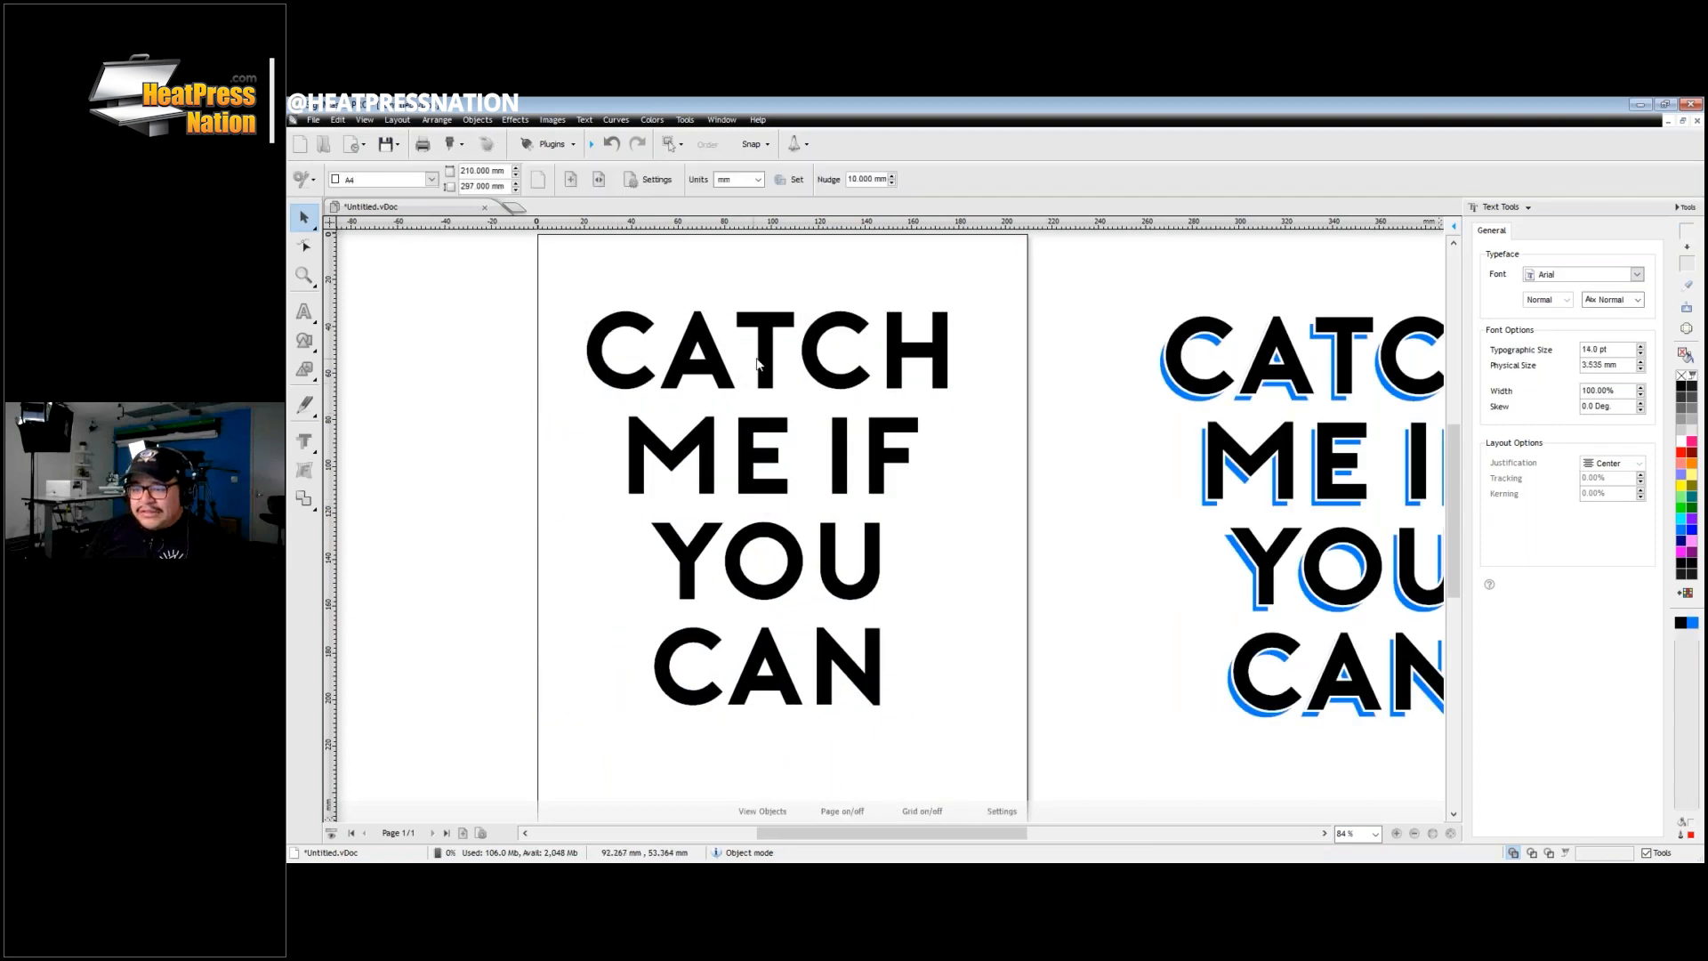
{"action": "left_click", "coordinate": [309, 443]}
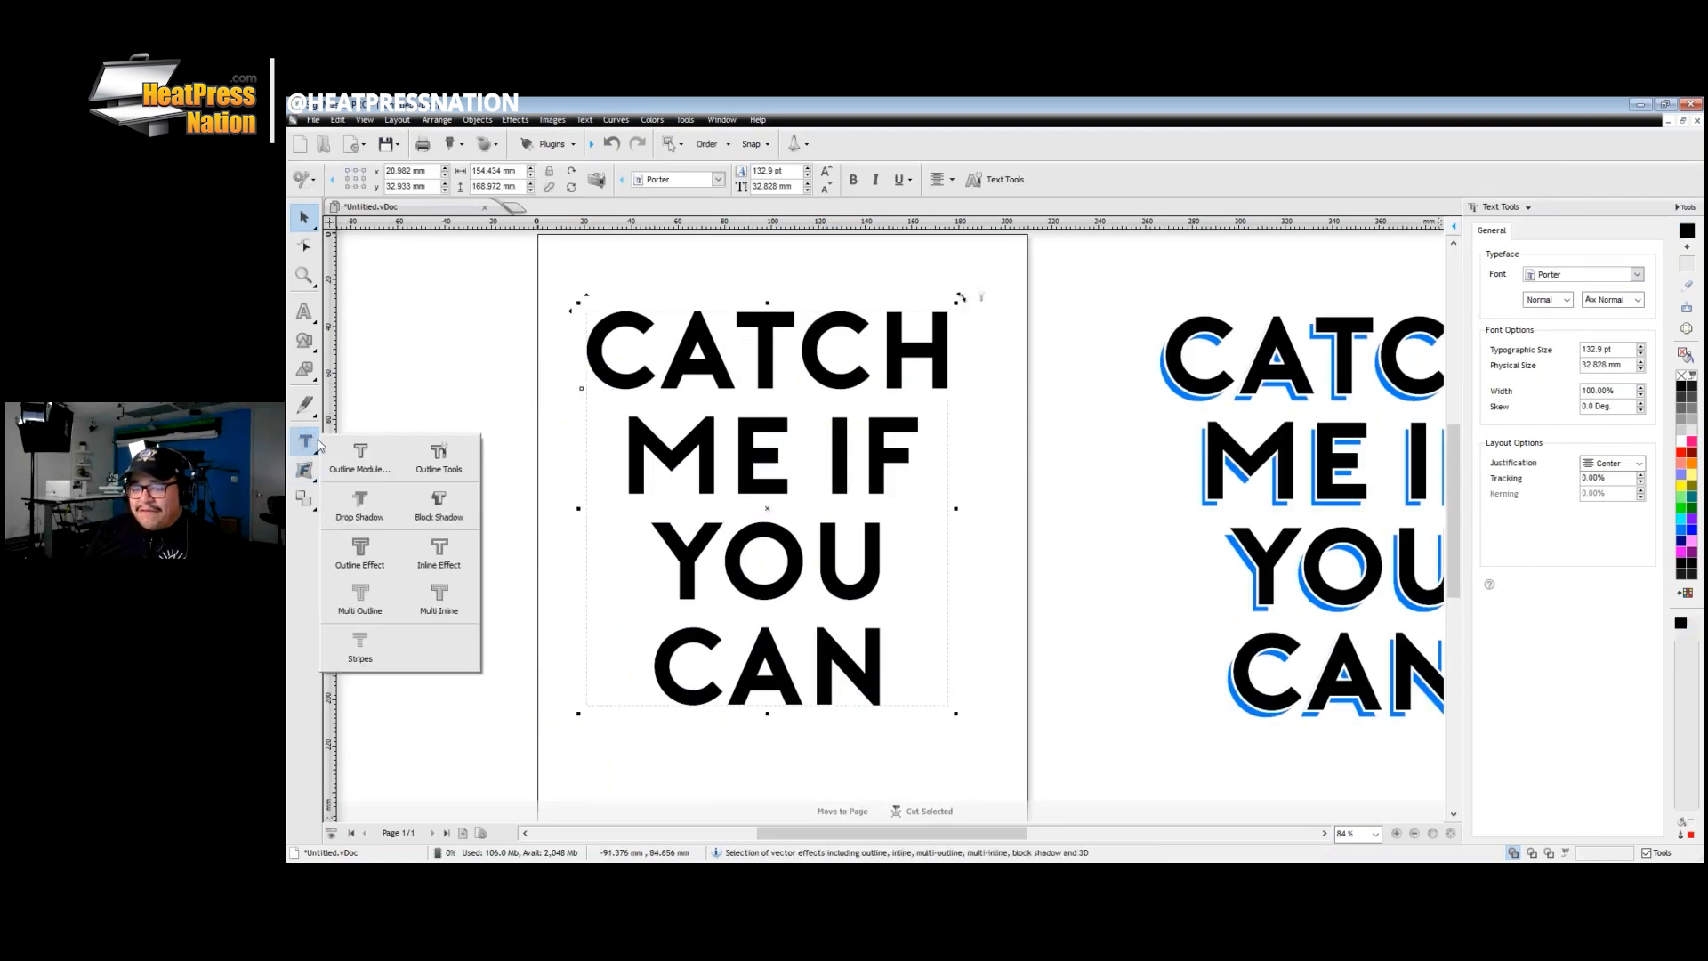
{"action": "left_click", "coordinate": [455, 512]}
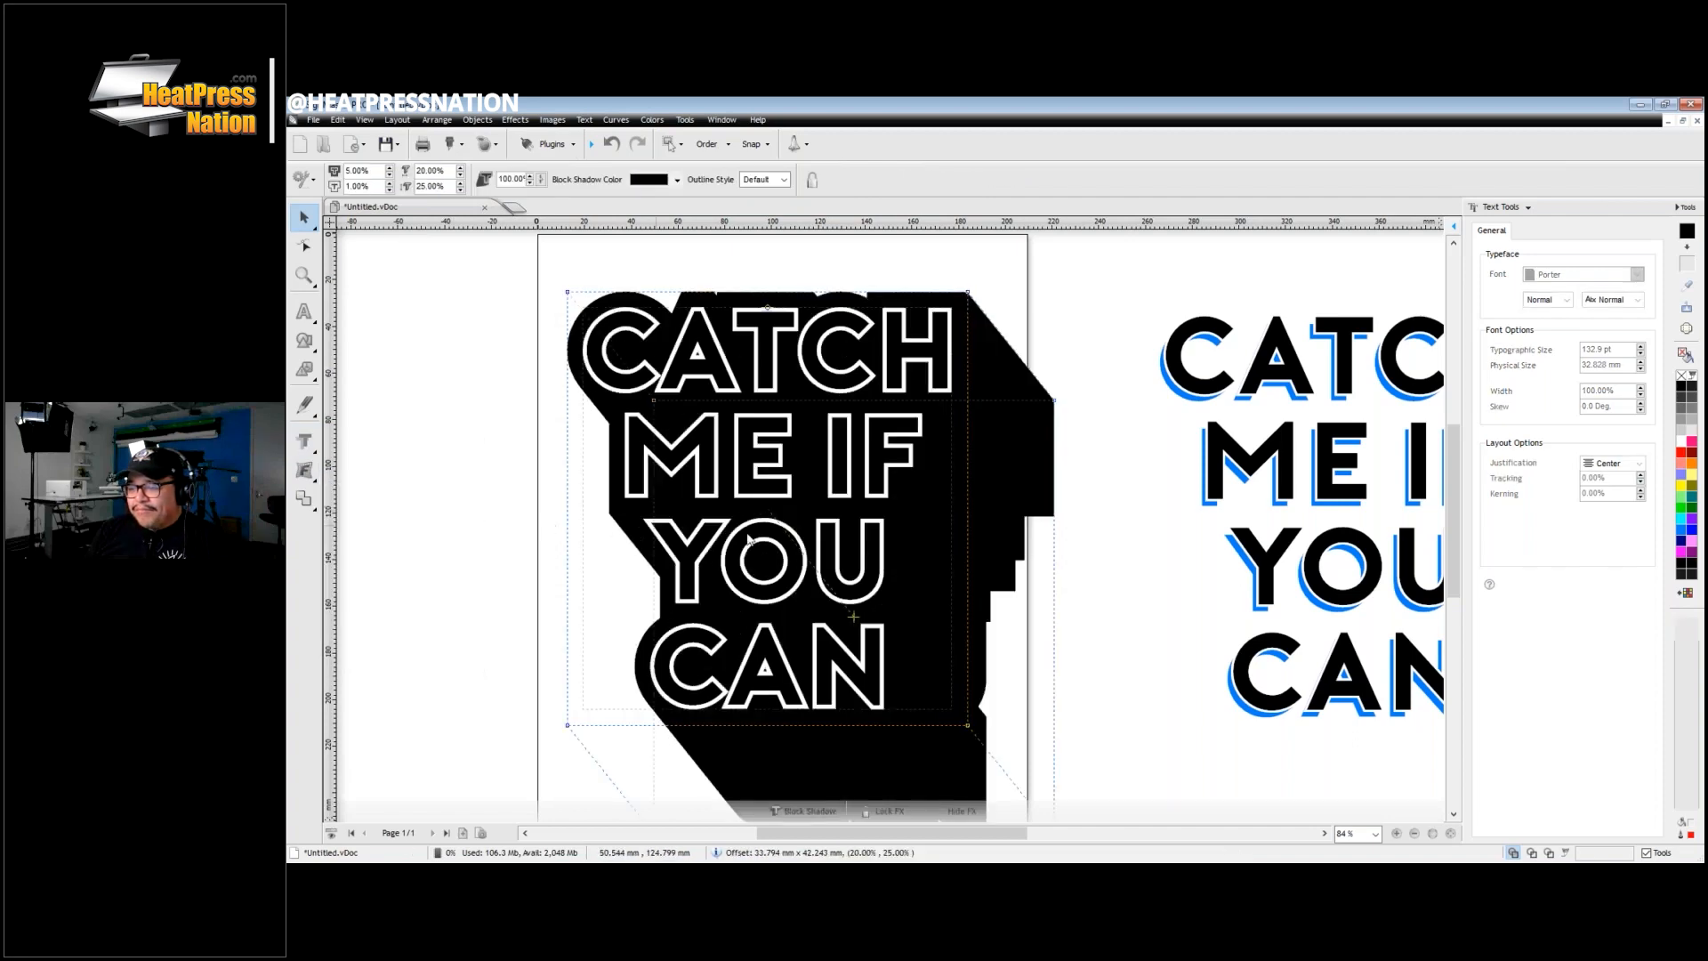
{"action": "scroll", "coordinate": [964, 553], "scroll_direction": "down", "scroll_amount": 3}
{"action": "scroll", "coordinate": [948, 555], "scroll_direction": "up", "scroll_amount": 1}
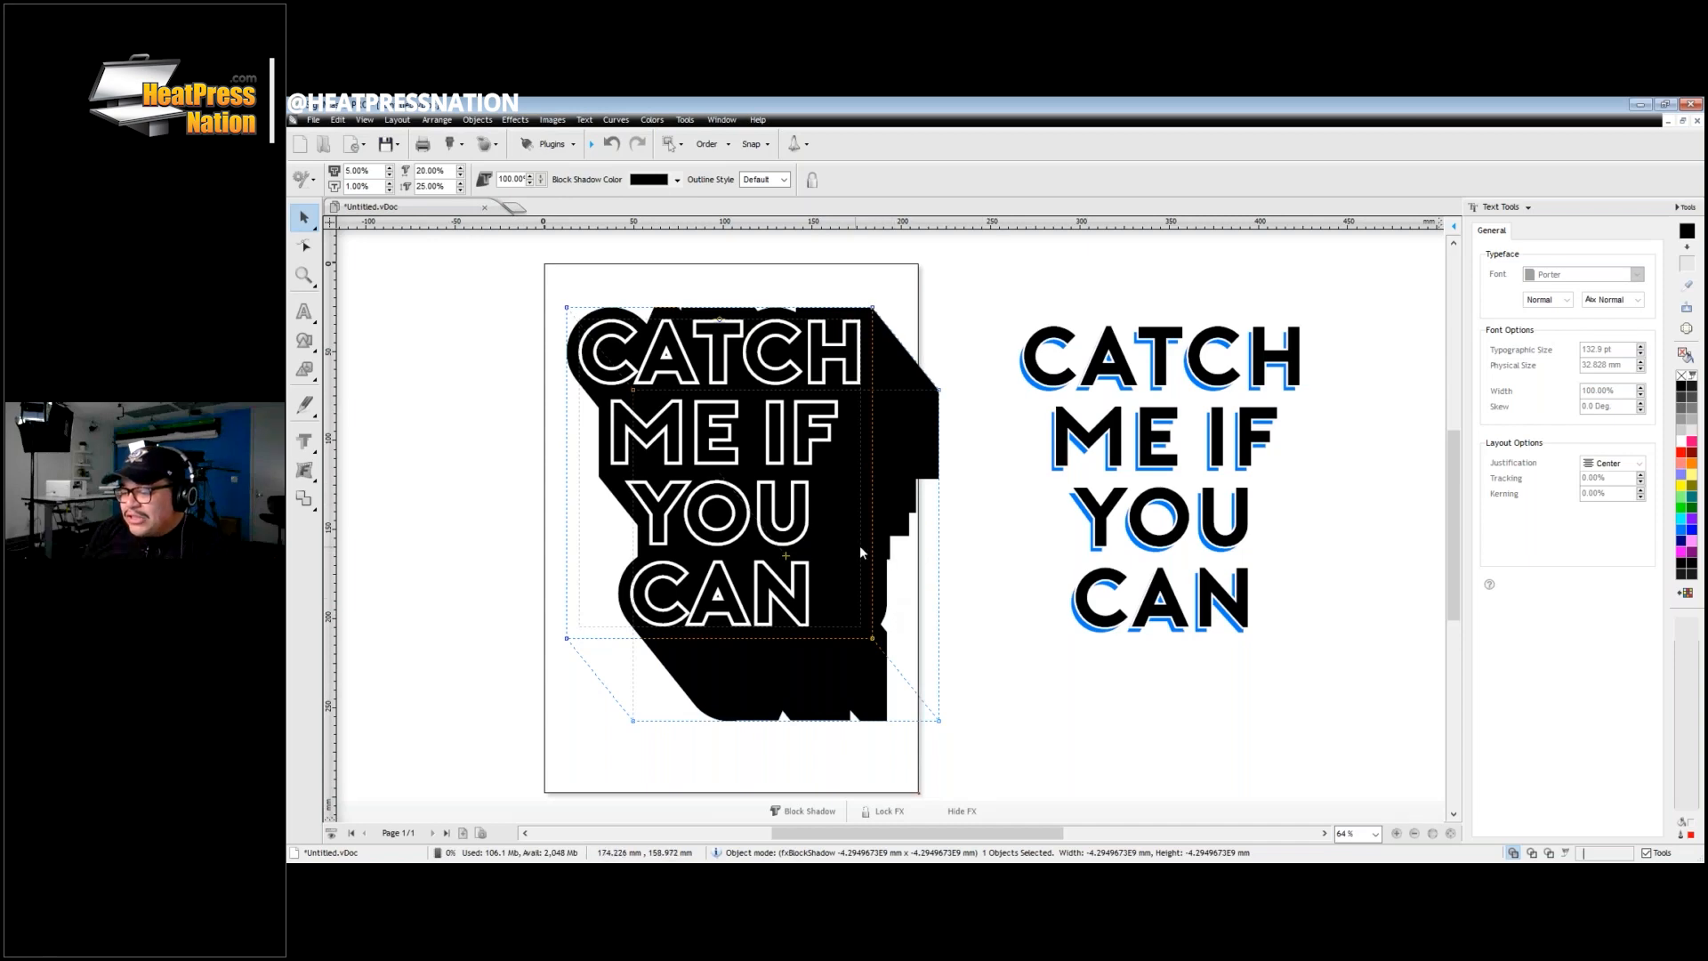
Step: Try other colors such as teal on the block shadow and return it to black
{"action": "left_click", "coordinate": [1682, 452]}
{"action": "left_click", "coordinate": [1693, 498]}
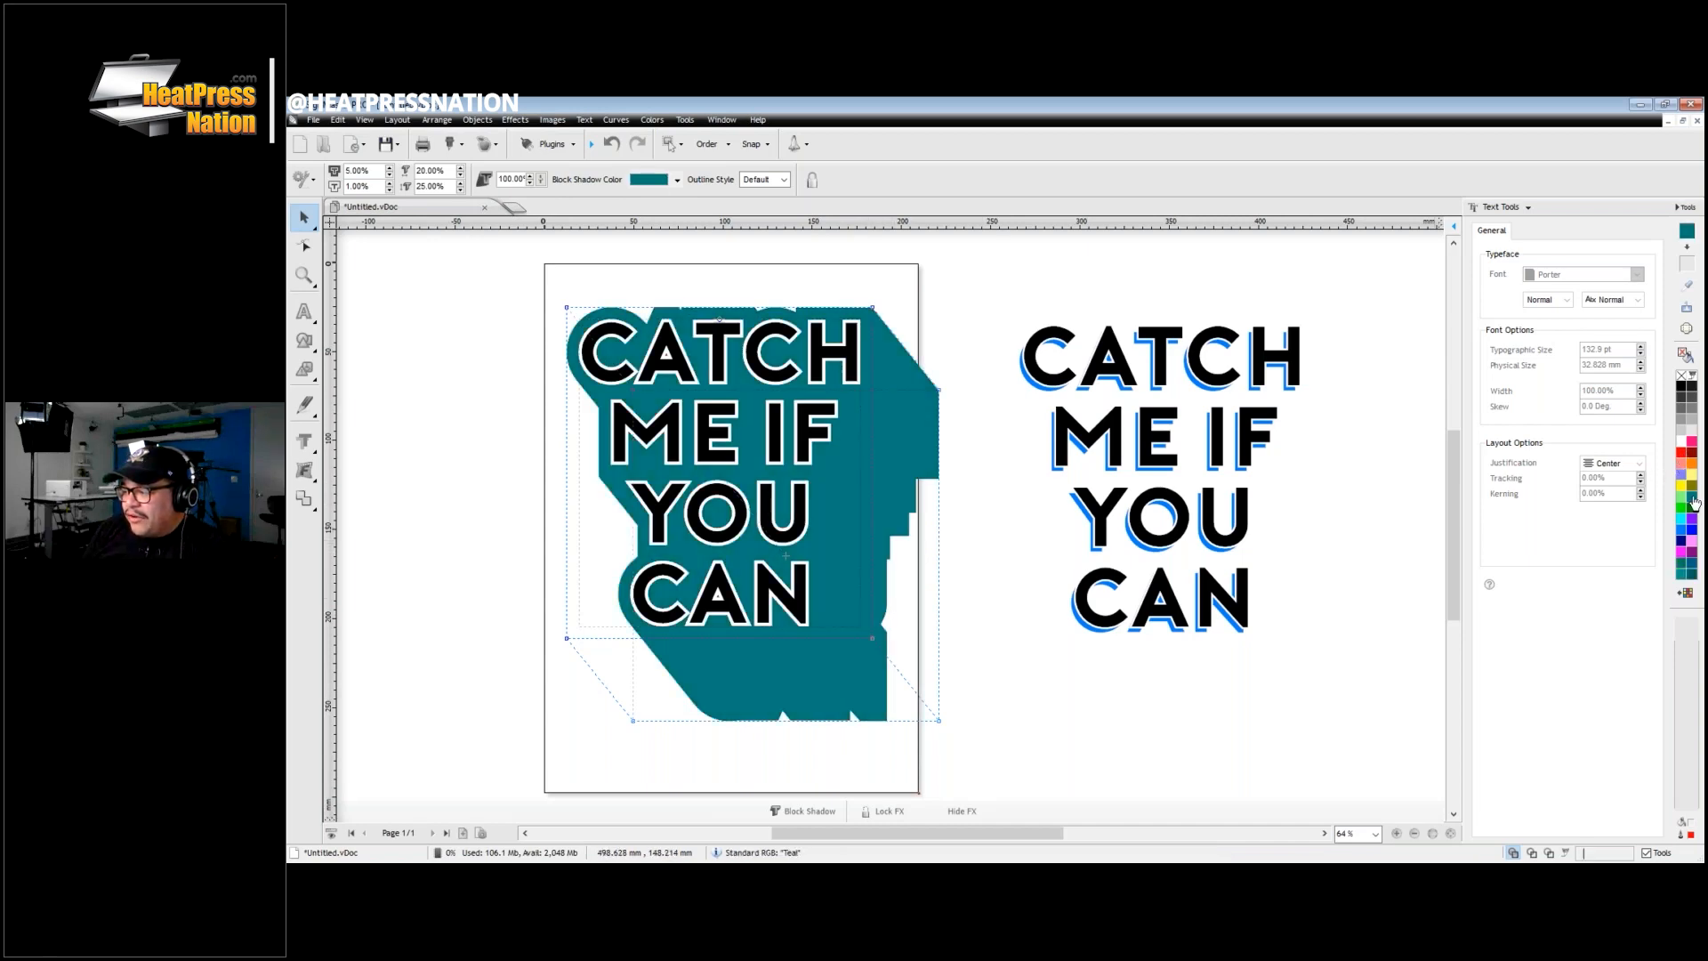
{"action": "left_click", "coordinate": [1682, 389]}
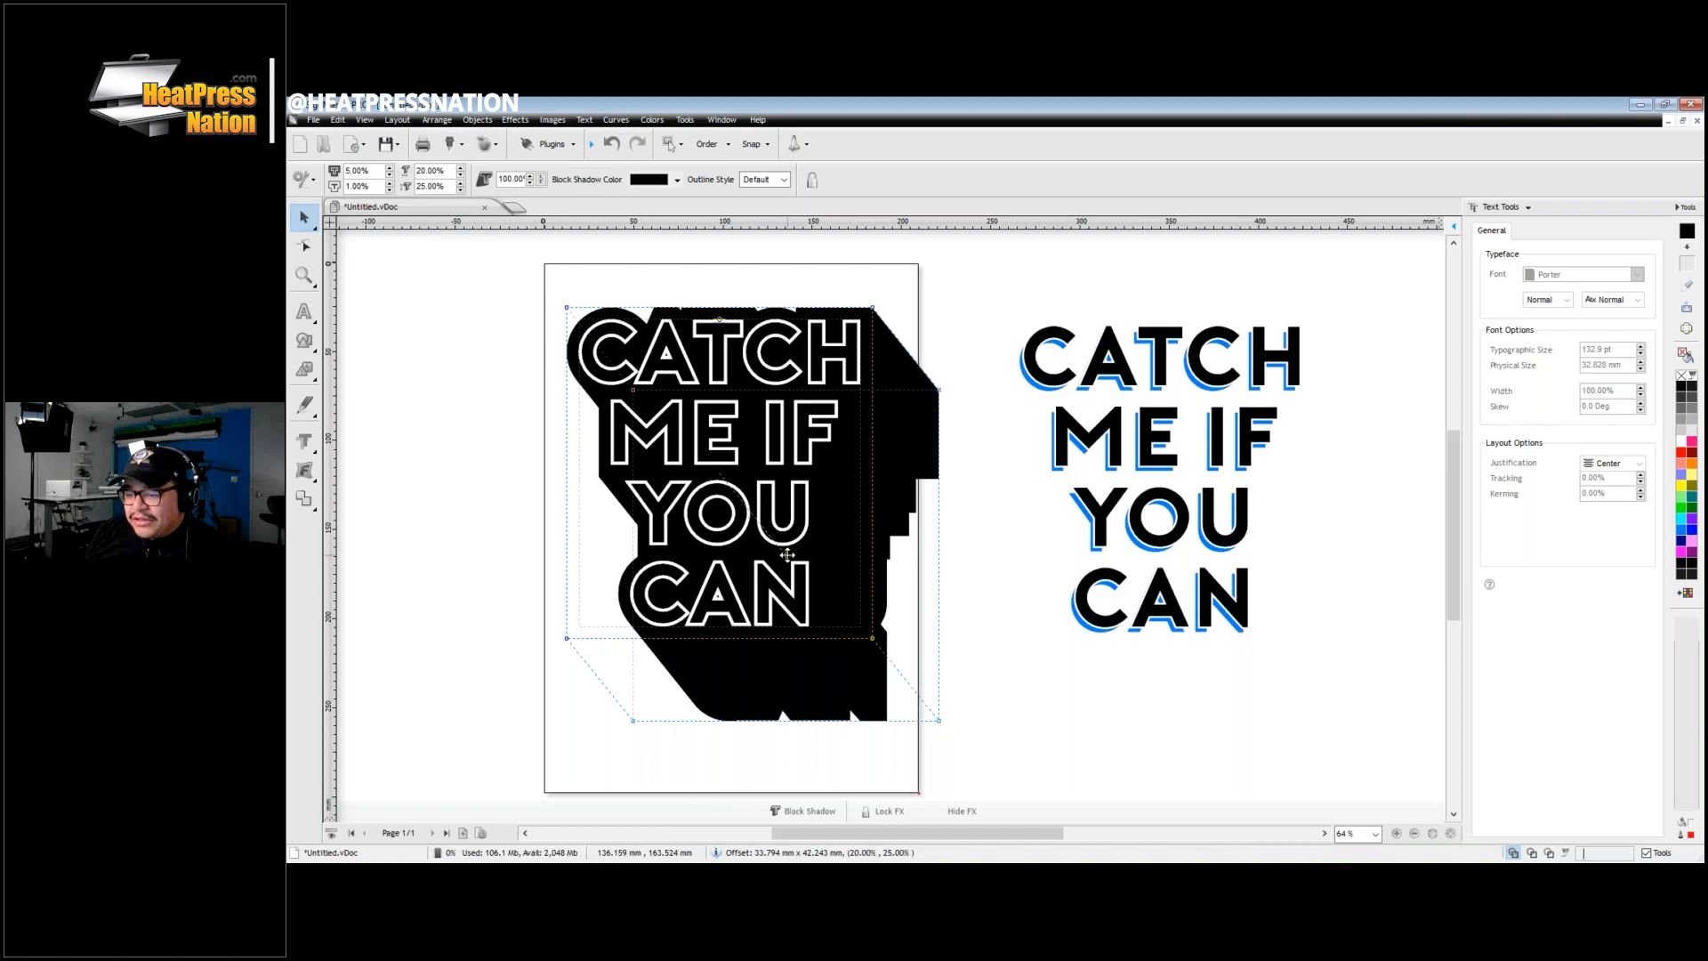
Step: Reshape the block shadow to an offset of about 14.12% by 10.31% and a back size of about 92.91%
{"action": "left_click_drag", "start_coordinate": [786, 556], "coordinate": [793, 513]}
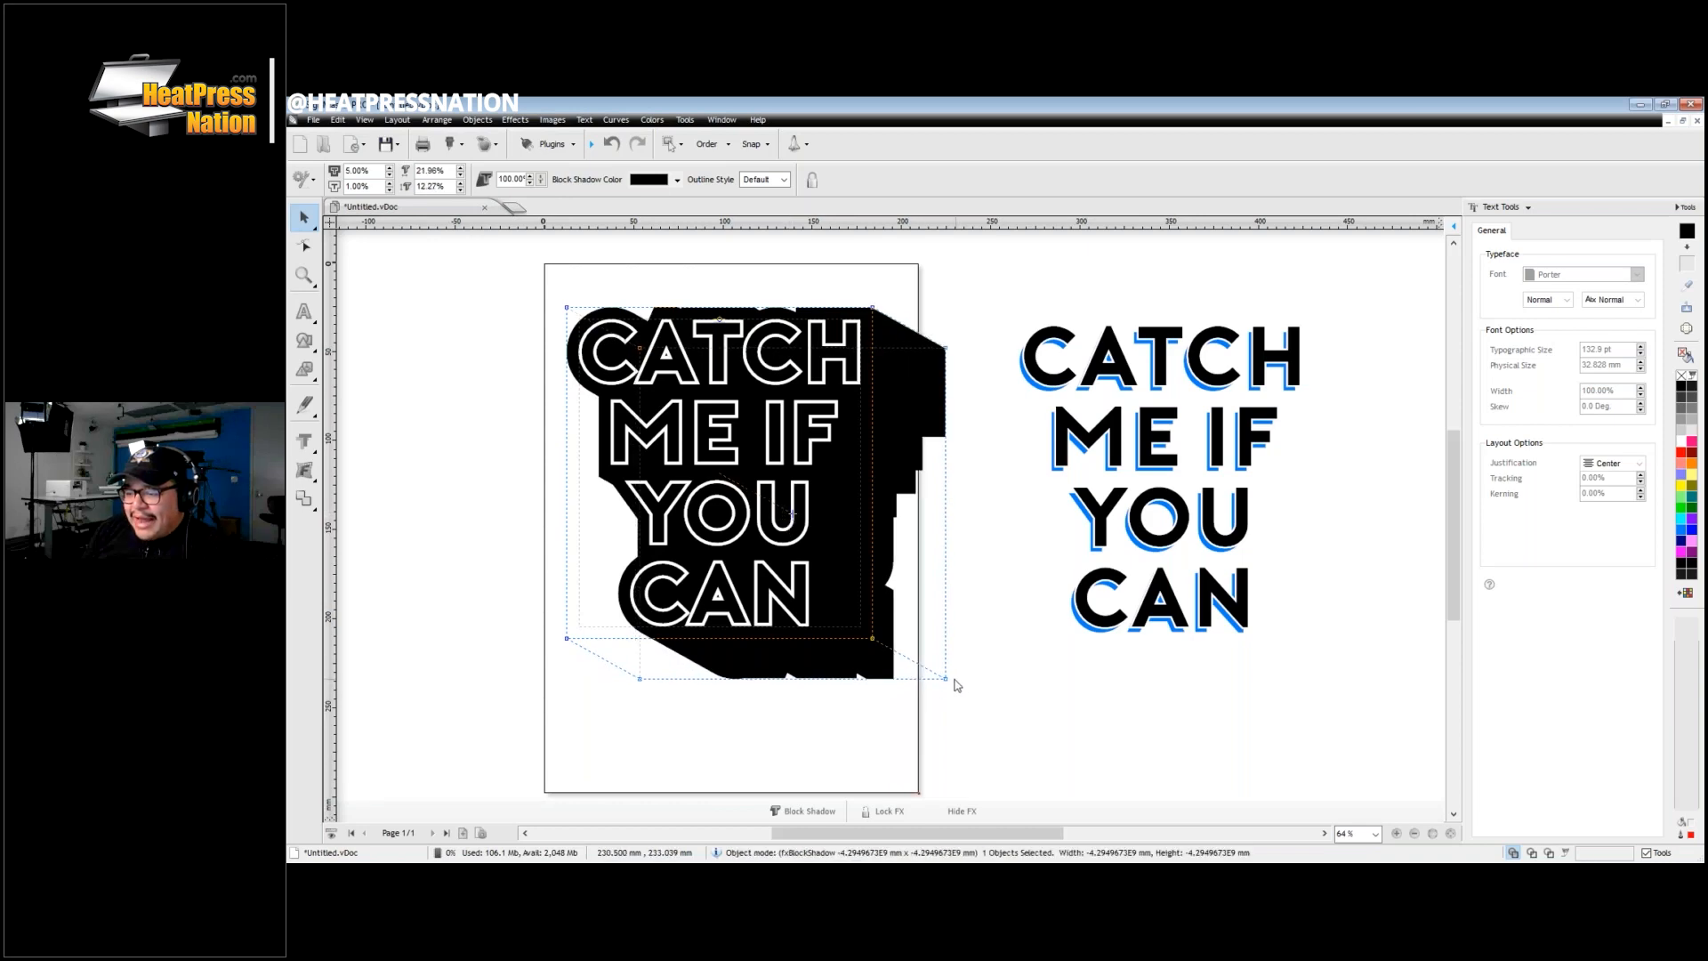
{"action": "left_click_drag", "start_coordinate": [948, 681], "coordinate": [919, 672]}
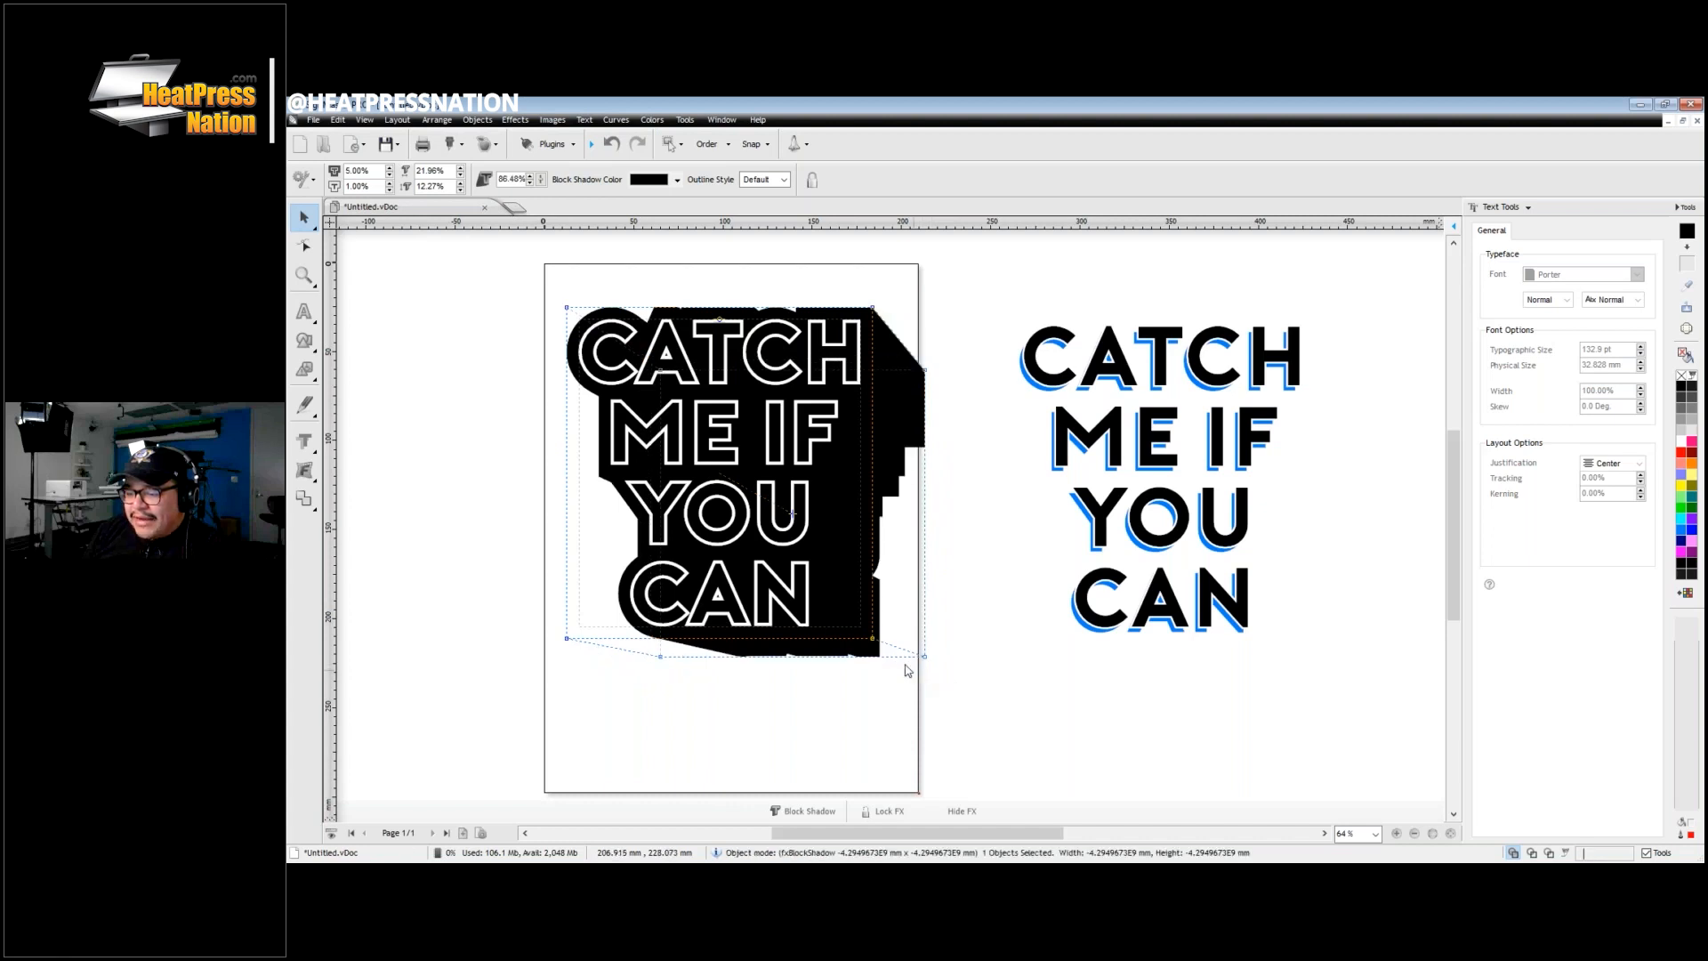
{"action": "left_click_drag", "start_coordinate": [781, 516], "coordinate": [782, 527]}
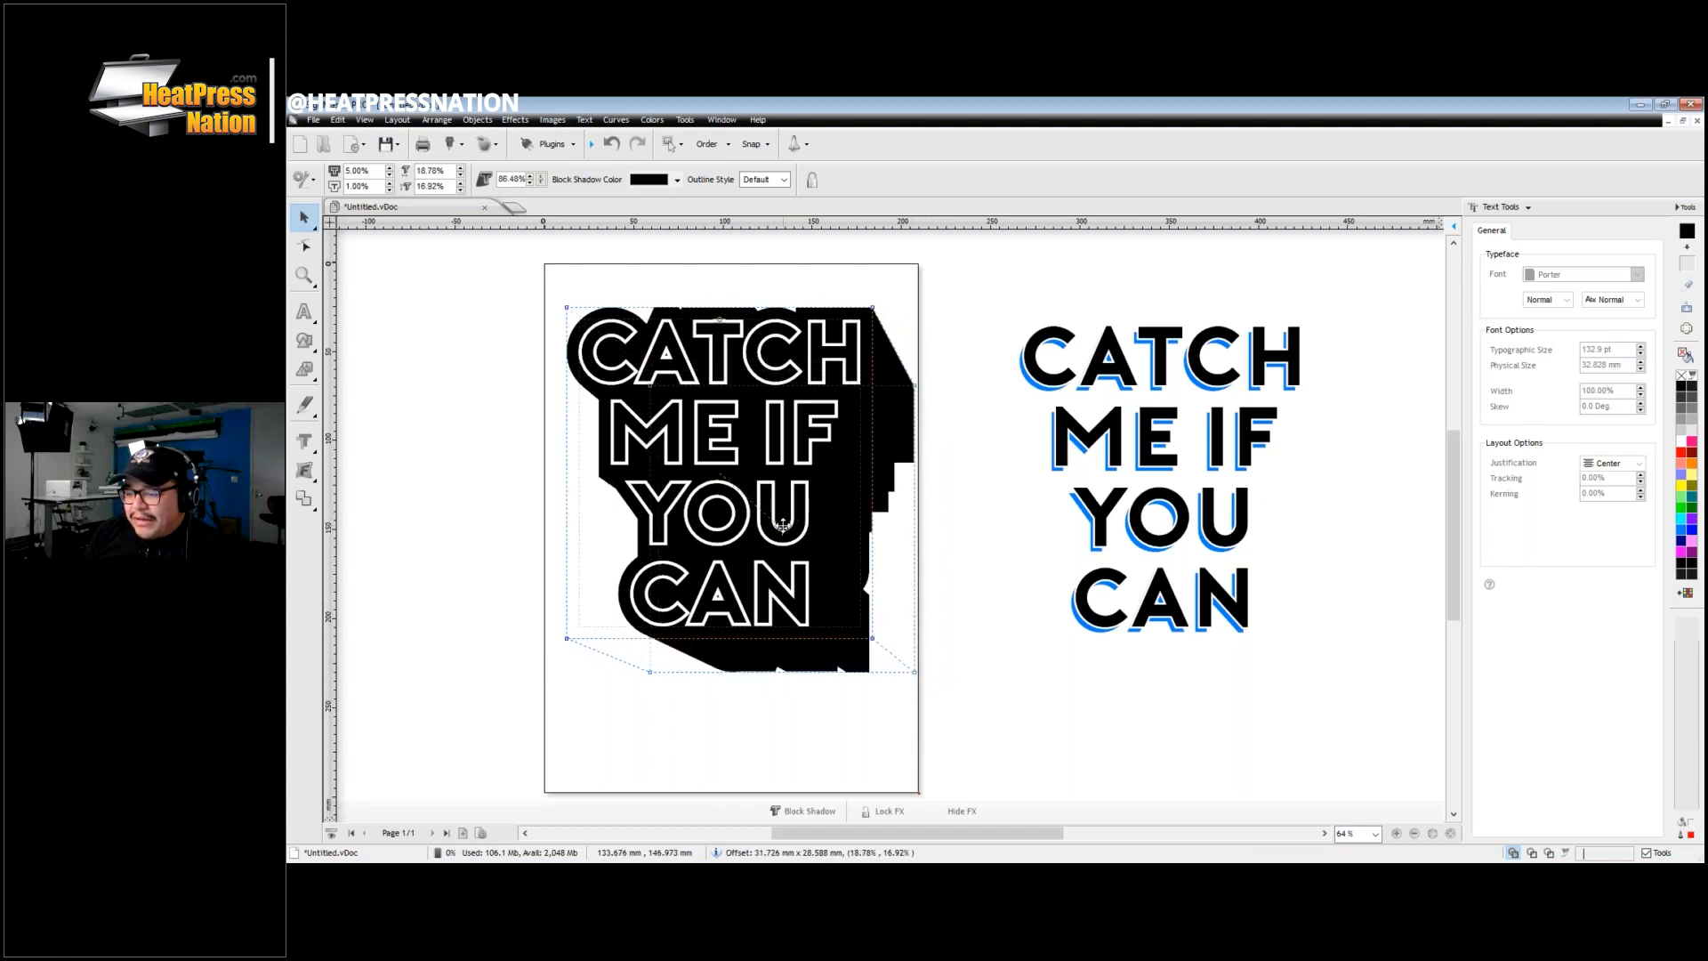
{"action": "mouse_move", "coordinate": [912, 671]}
{"action": "left_mouse_down"}
{"action": "mouse_move", "coordinate": [893, 655]}
{"action": "mouse_move", "coordinate": [935, 693]}
{"action": "left_mouse_up"}
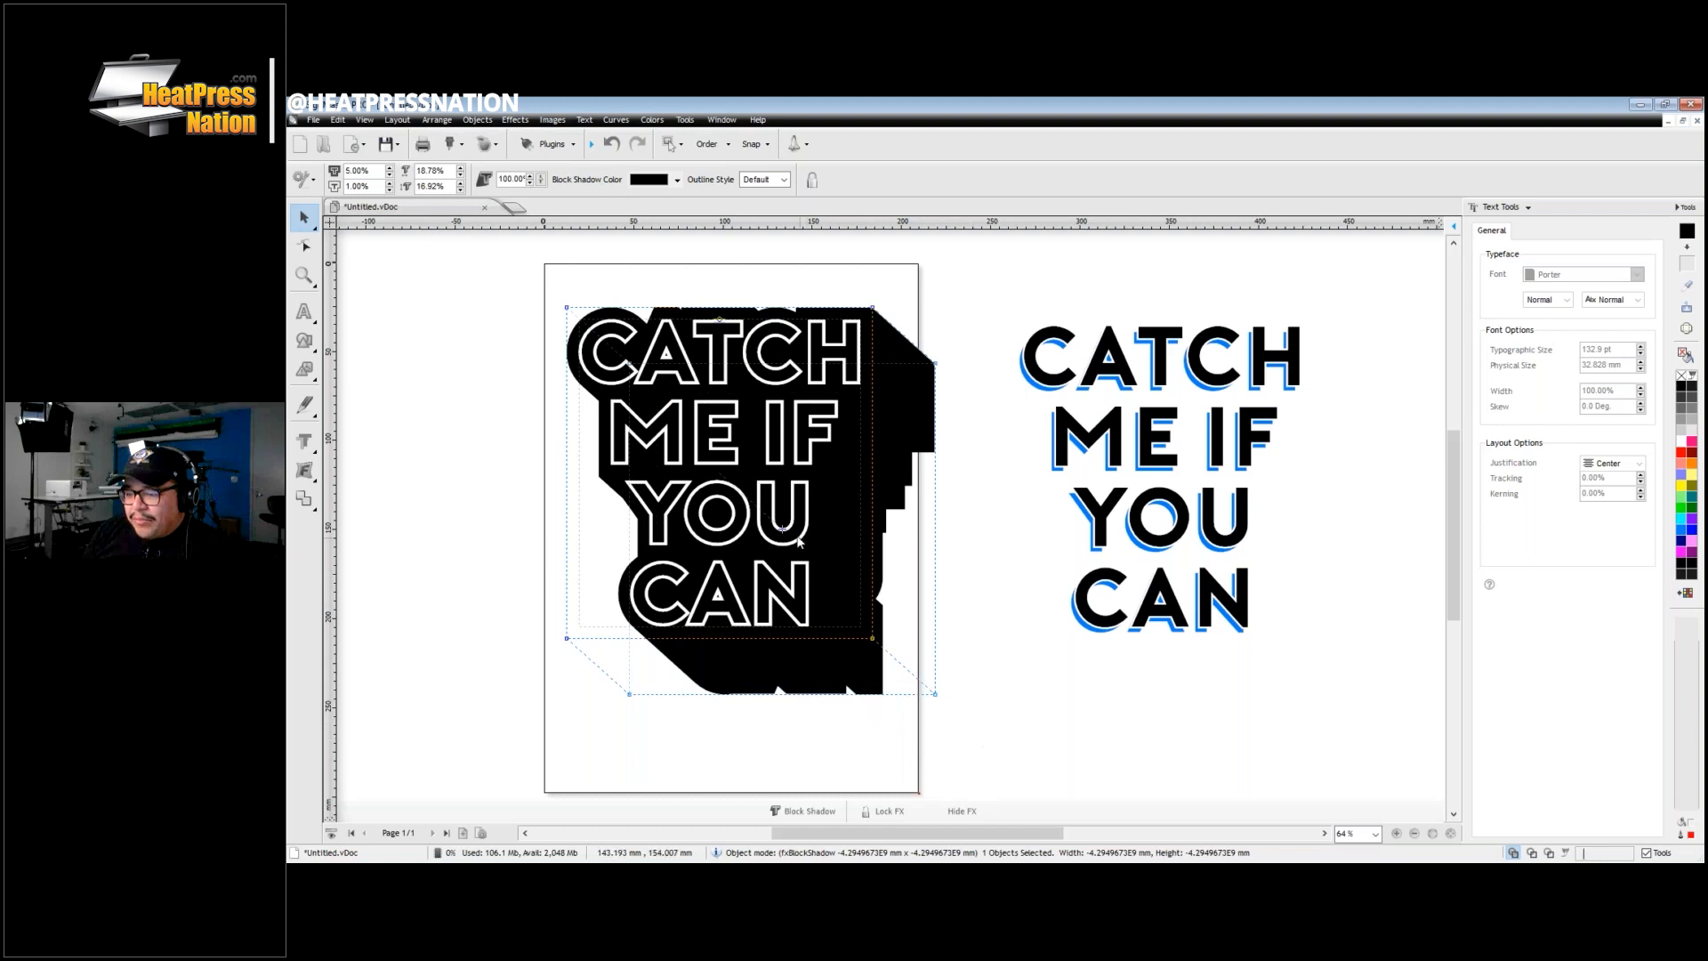
{"action": "mouse_move", "coordinate": [783, 529]}
{"action": "left_mouse_down"}
{"action": "mouse_move", "coordinate": [978, 637]}
{"action": "mouse_move", "coordinate": [796, 531]}
{"action": "left_mouse_up"}
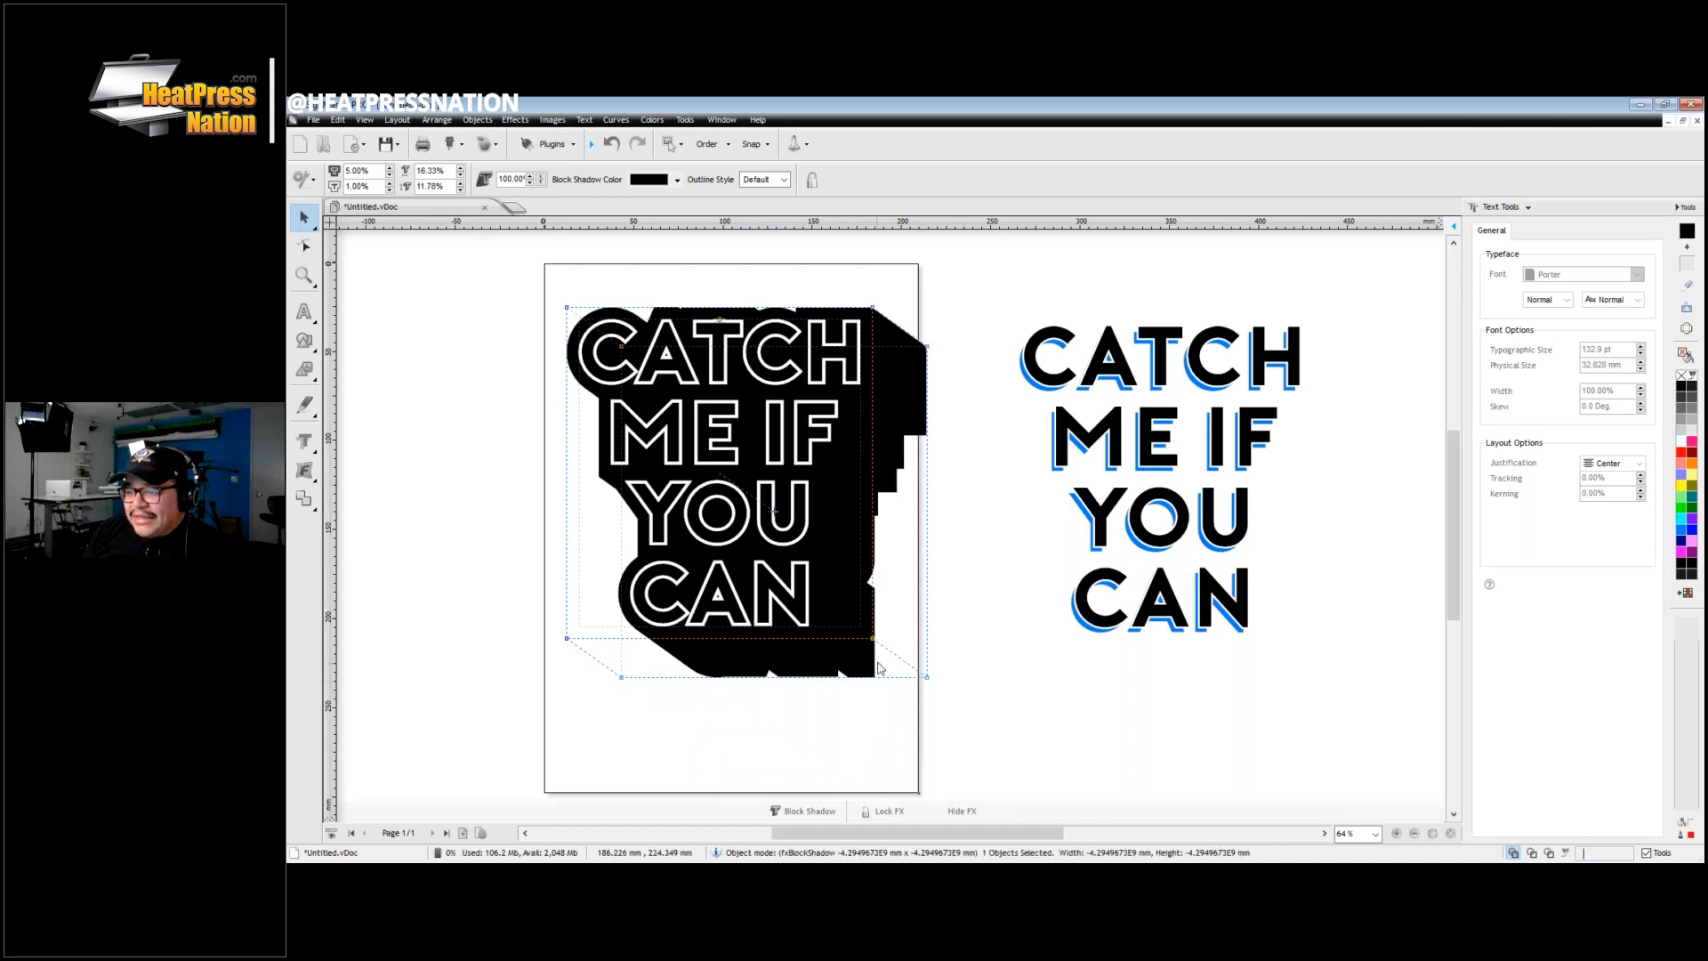
{"action": "left_click_drag", "start_coordinate": [927, 680], "coordinate": [907, 681]}
{"action": "left_click_drag", "start_coordinate": [775, 512], "coordinate": [768, 508]}
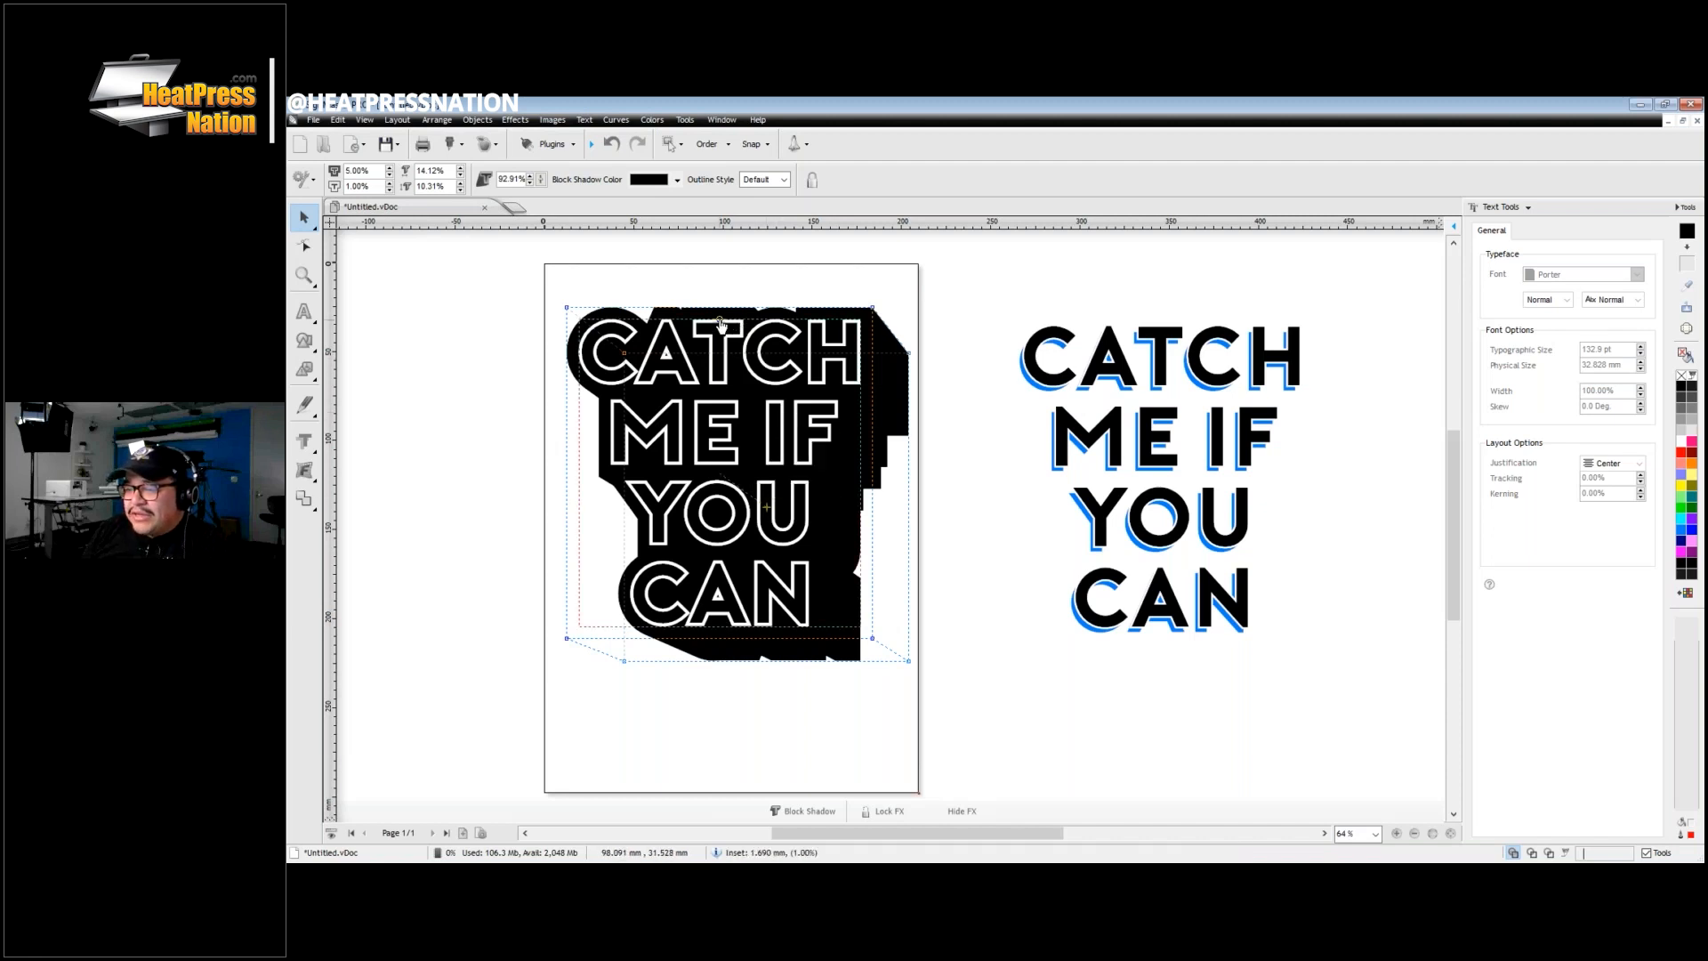
Step: Try different gaps between the letters and the block shadow, and narrow the inset to about 0.28%
{"action": "left_click_drag", "start_coordinate": [721, 324], "coordinate": [721, 324]}
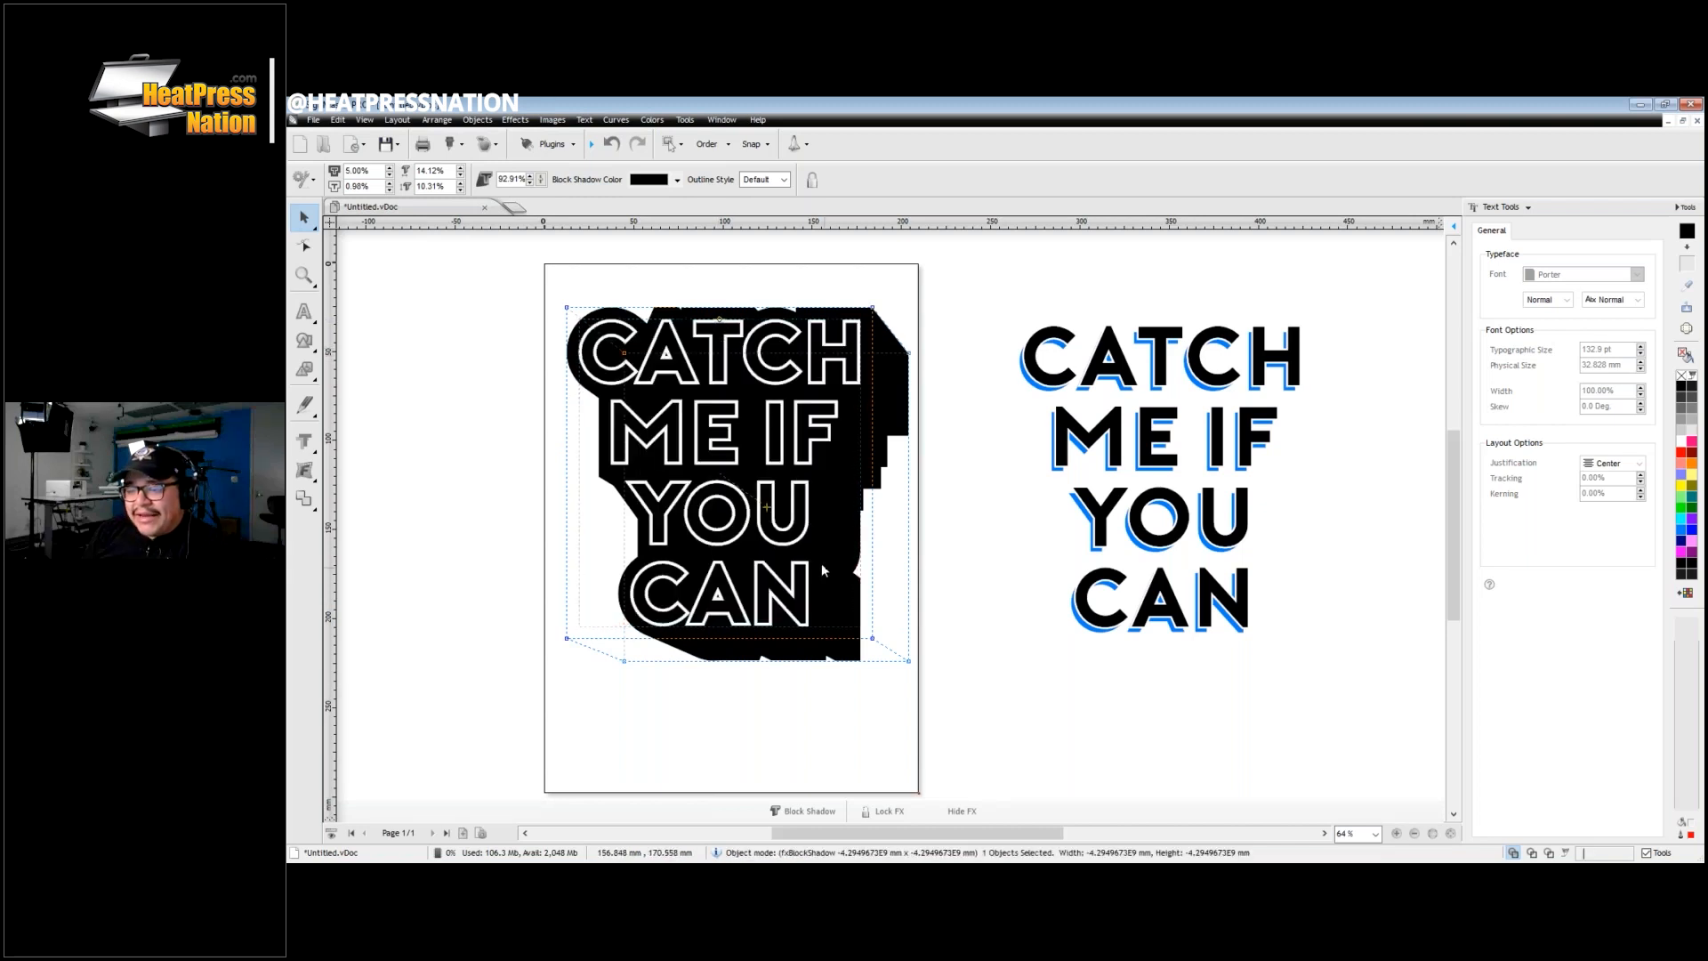
{"action": "mouse_move", "coordinate": [721, 324]}
{"action": "left_click_drag", "start_coordinate": [721, 323], "coordinate": [720, 317]}
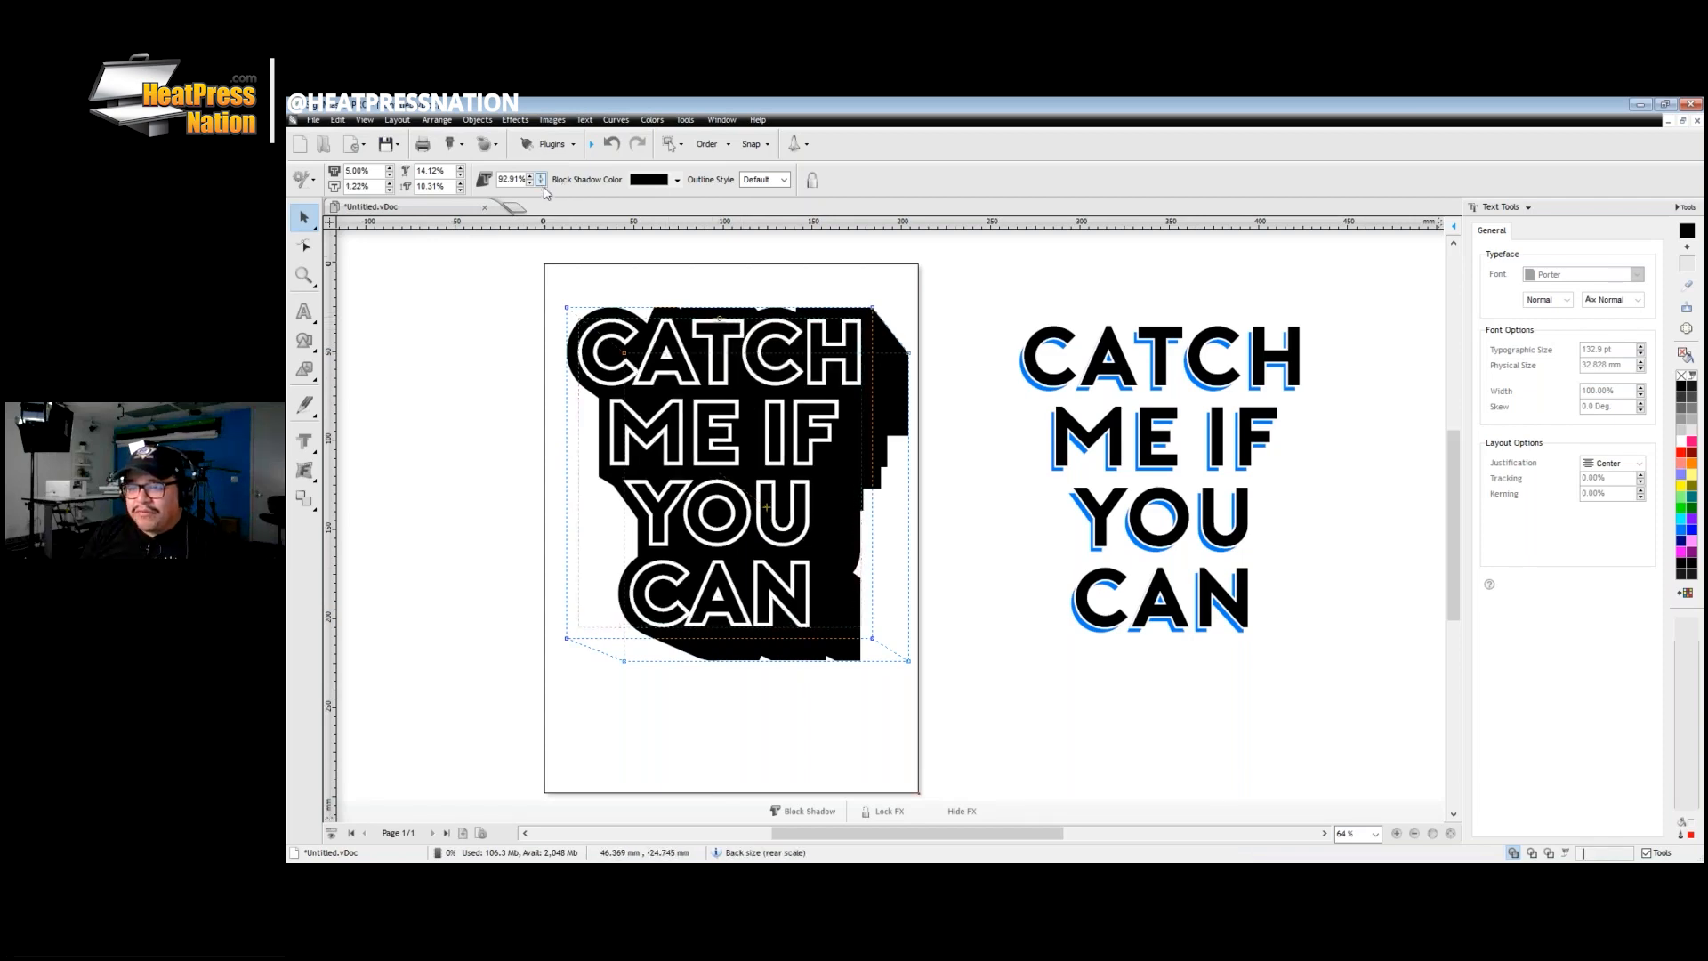
{"action": "scroll", "coordinate": [658, 256], "scroll_direction": "up", "scroll_amount": 5}
{"action": "scroll", "coordinate": [884, 446], "scroll_direction": "up", "scroll_amount": 4}
{"action": "left_click_drag", "start_coordinate": [889, 580], "coordinate": [885, 604]}
{"action": "key", "text": "F4"}
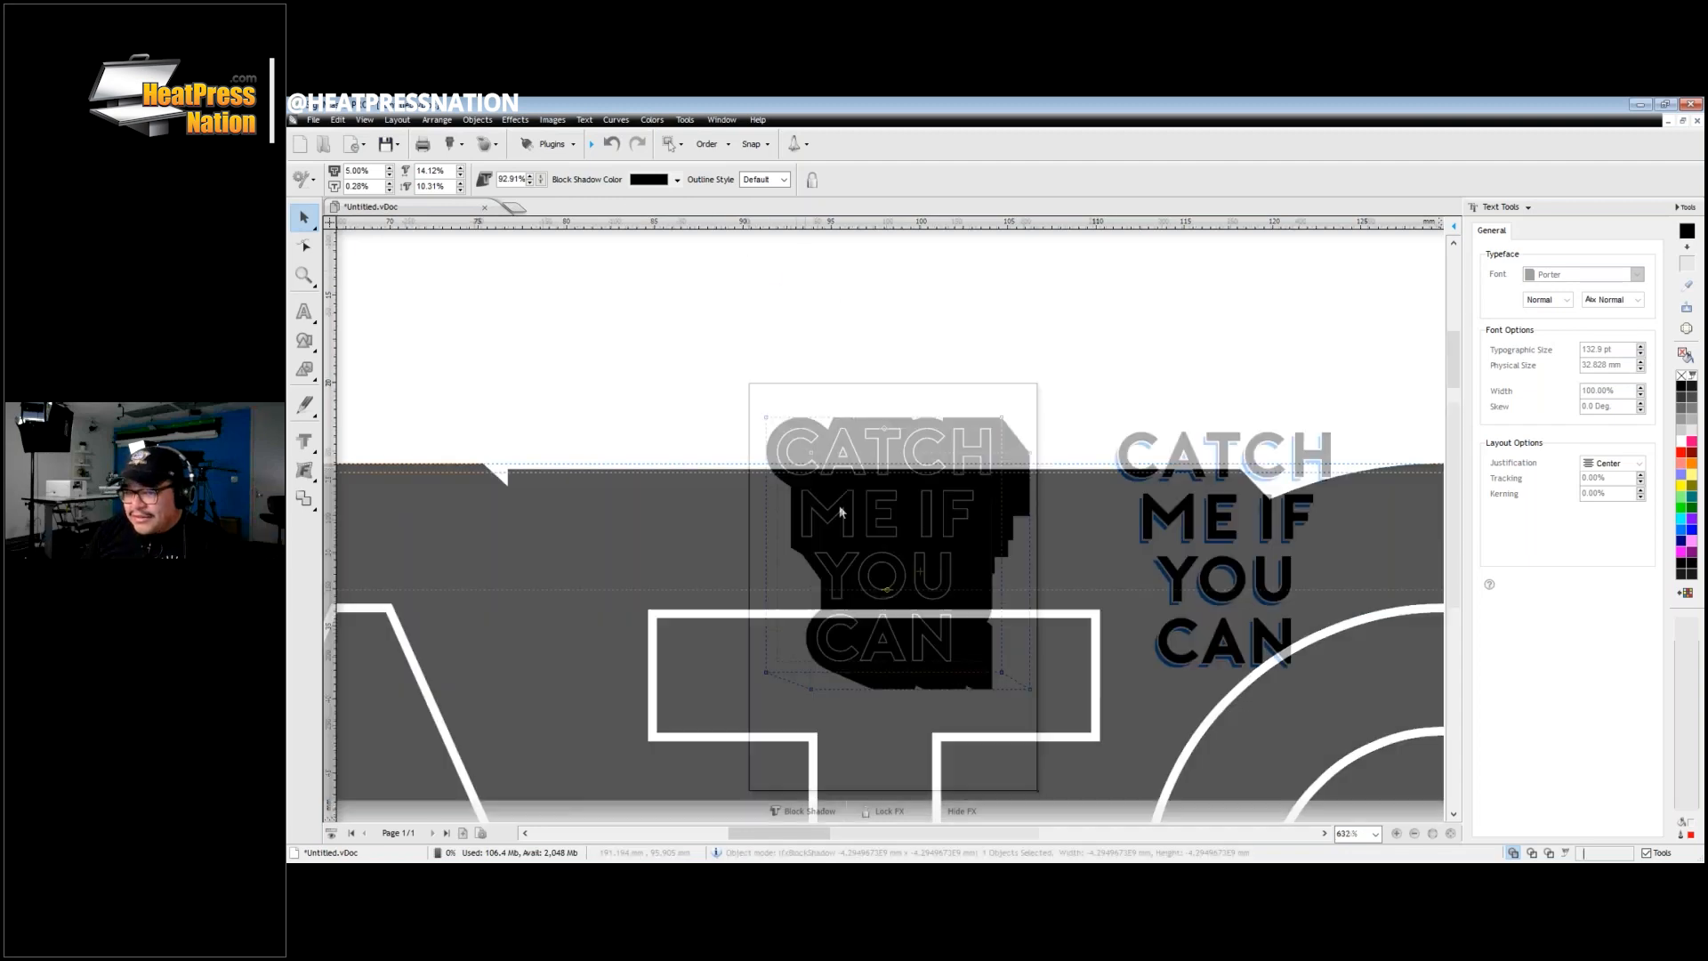
Step: Convert the block-shadowed text to curves and ungroup the letters from the shadow
{"action": "right_click", "coordinate": [976, 522]}
{"action": "mouse_move", "coordinate": [1032, 532]}
{"action": "left_click", "coordinate": [1123, 540]}
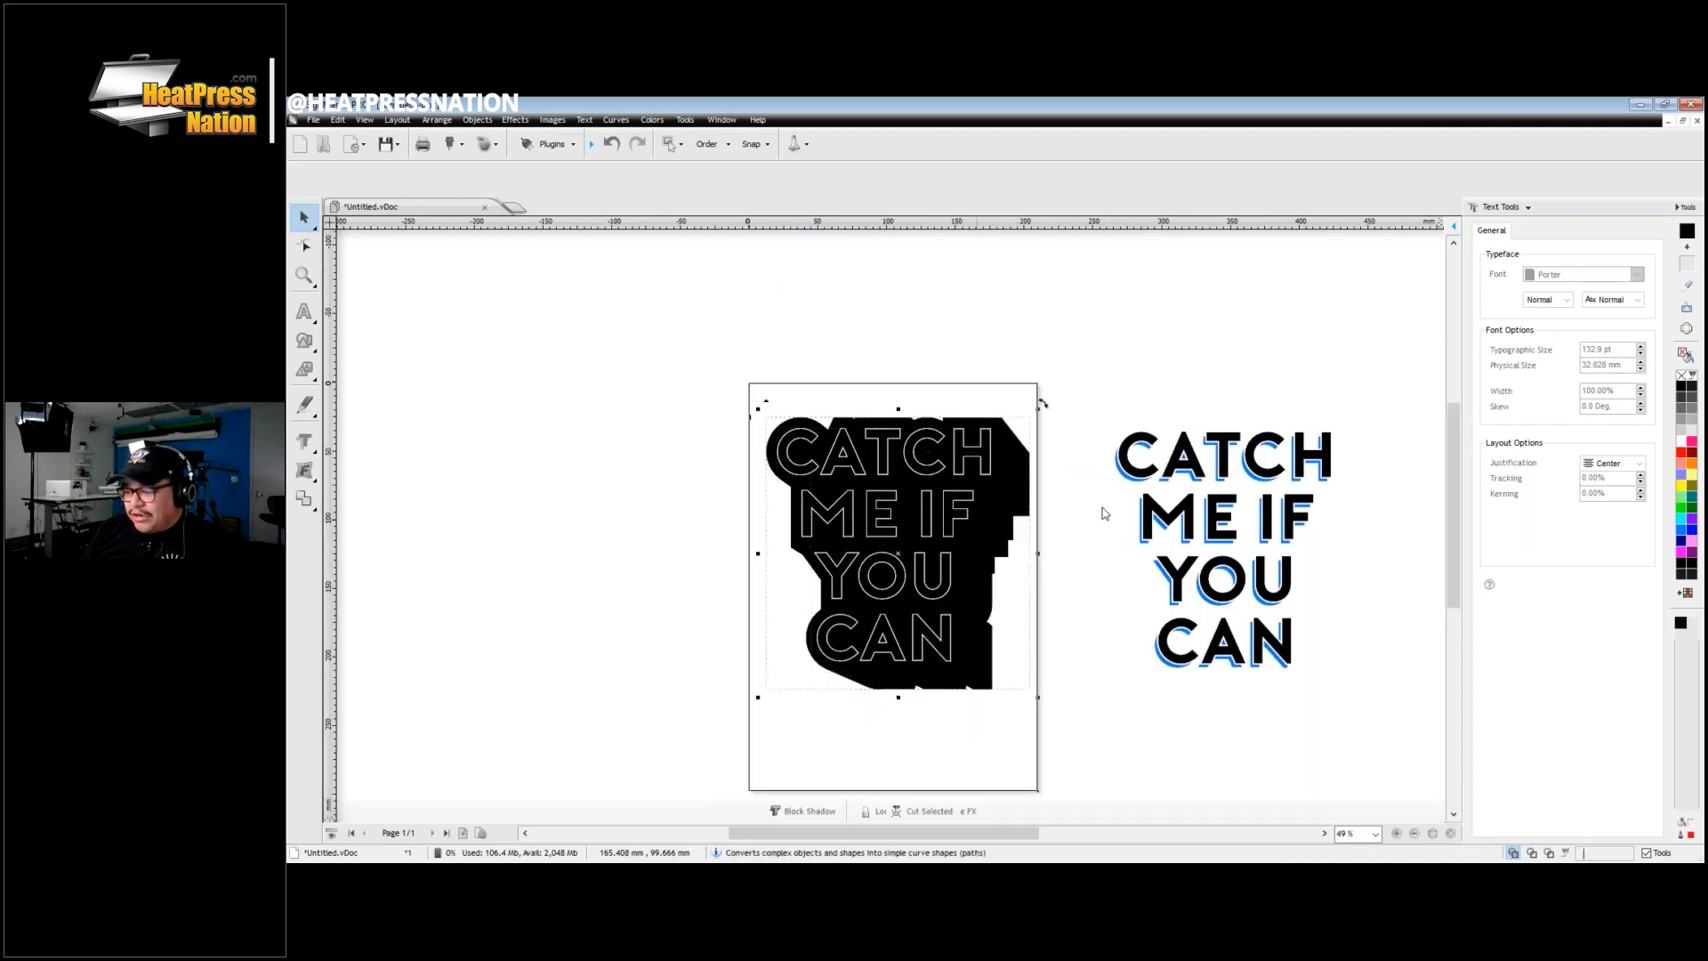
{"action": "right_click", "coordinate": [975, 491]}
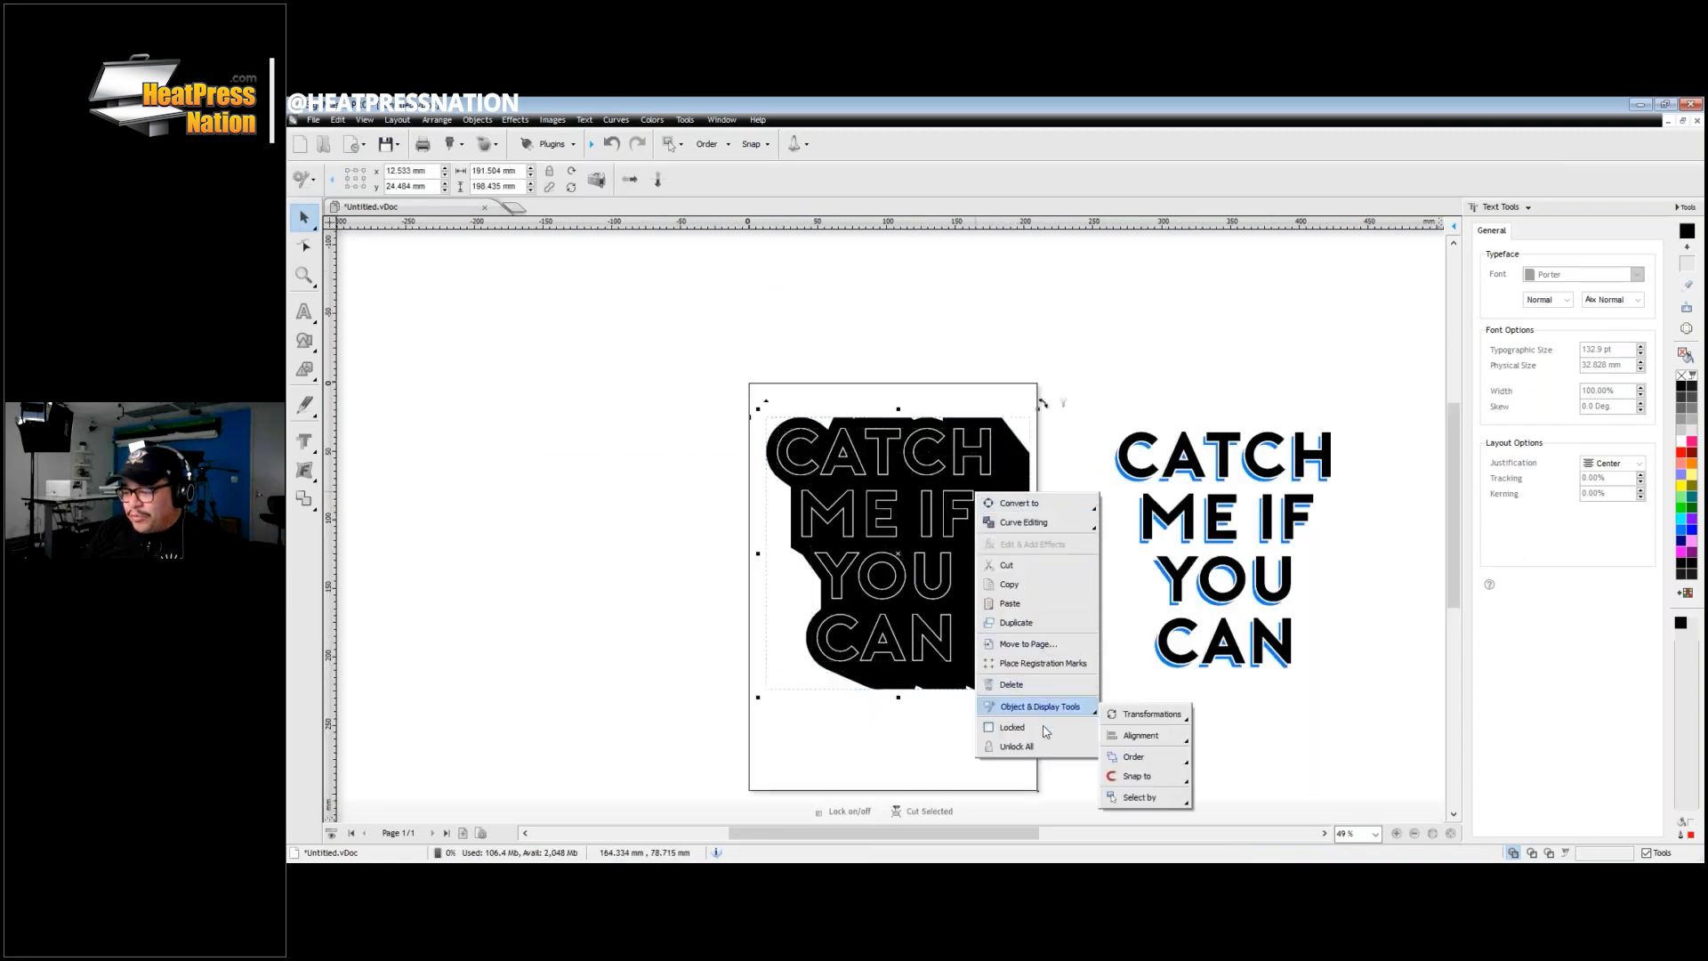
{"action": "left_click", "coordinate": [981, 364]}
{"action": "mouse_move", "coordinate": [981, 473]}
{"action": "left_mouse_down"}
{"action": "mouse_move", "coordinate": [903, 459]}
{"action": "mouse_move", "coordinate": [952, 470]}
{"action": "left_mouse_up"}
{"action": "right_click", "coordinate": [862, 486]}
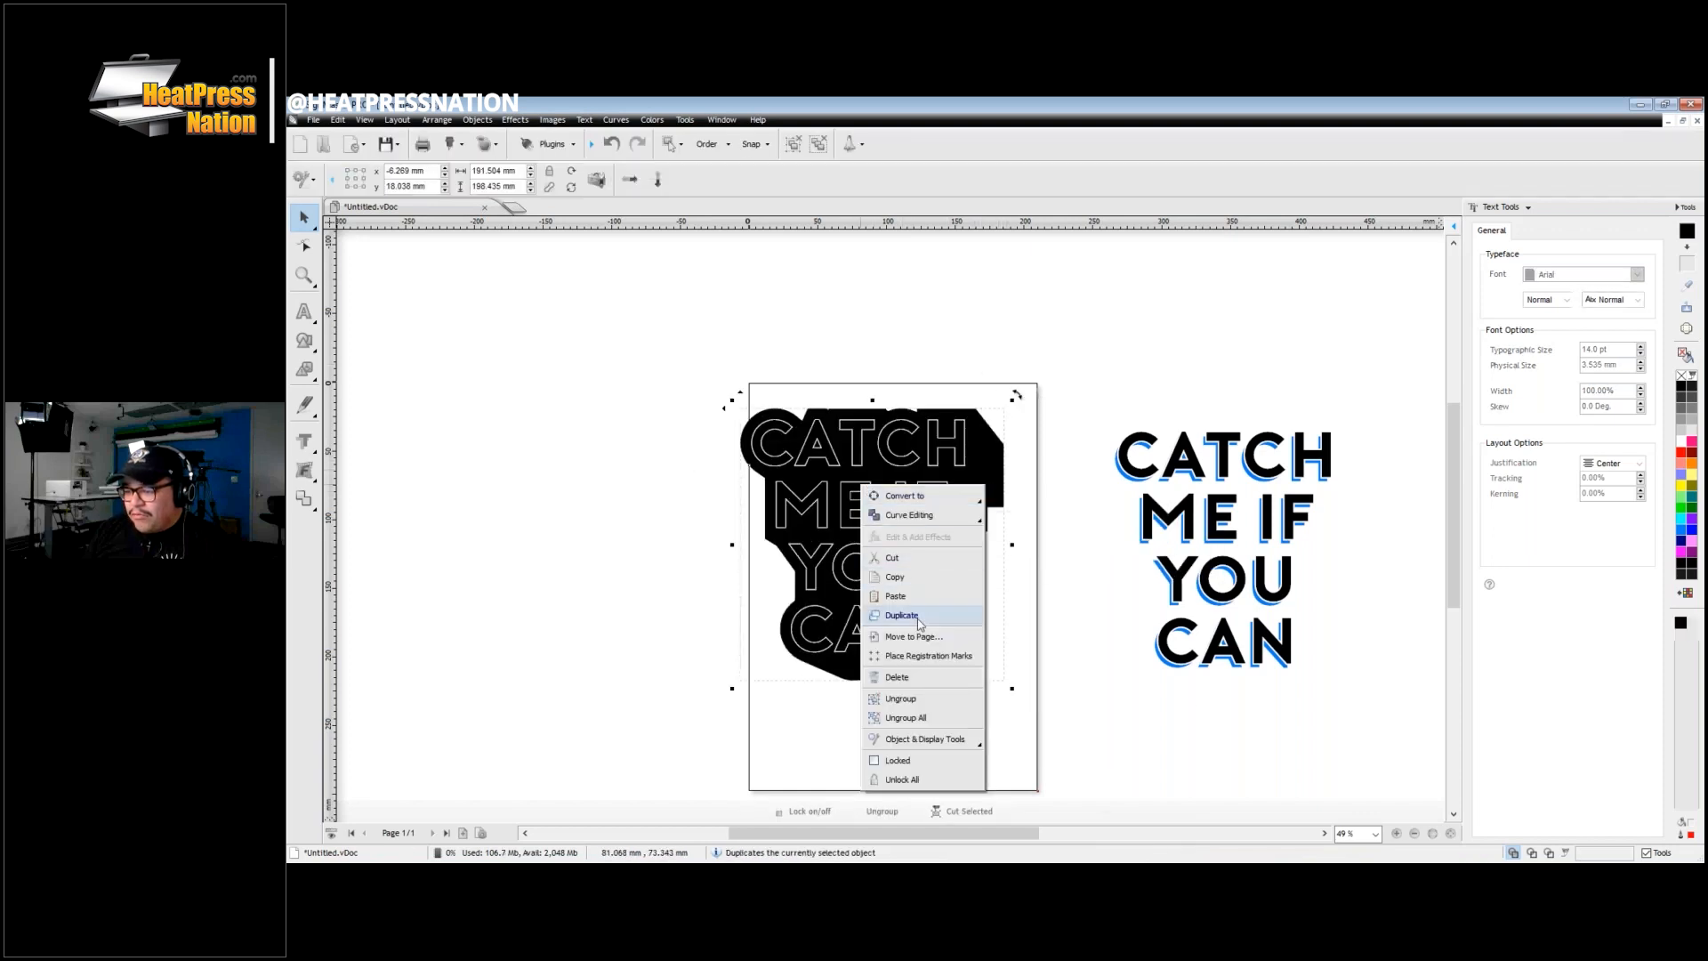
{"action": "left_click", "coordinate": [923, 699]}
{"action": "left_click", "coordinate": [928, 705]}
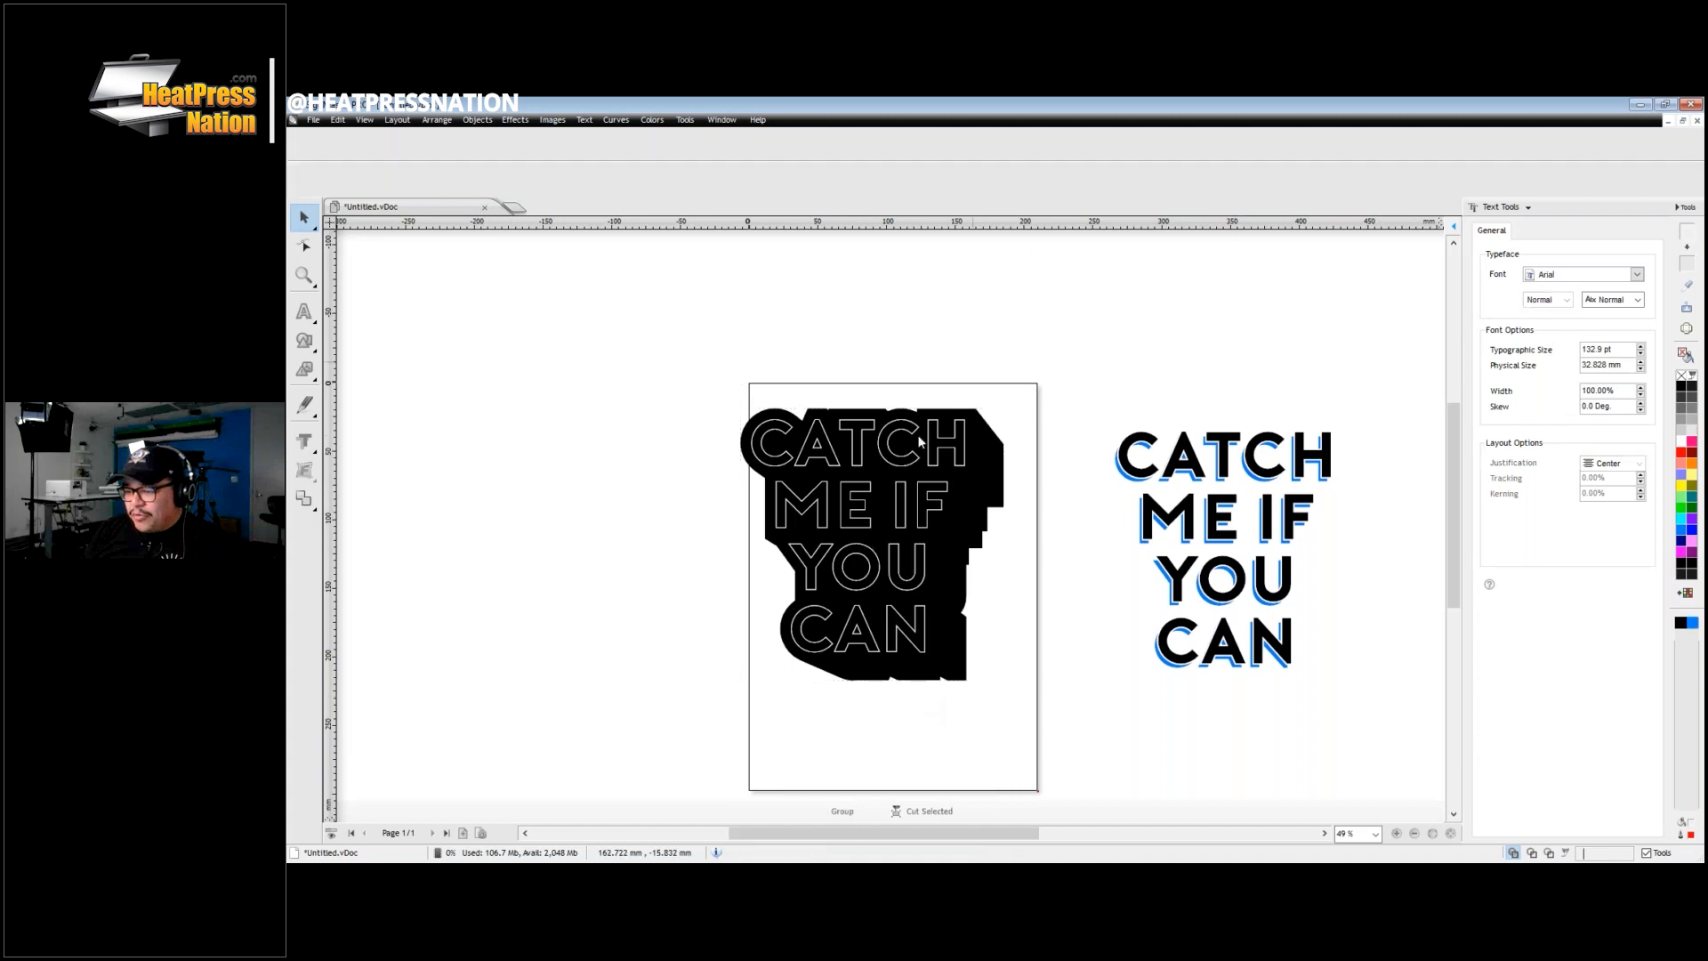
Step: Color the ungrouped letters pink and the block shadow behind them dark gray
{"action": "left_click", "coordinate": [890, 439]}
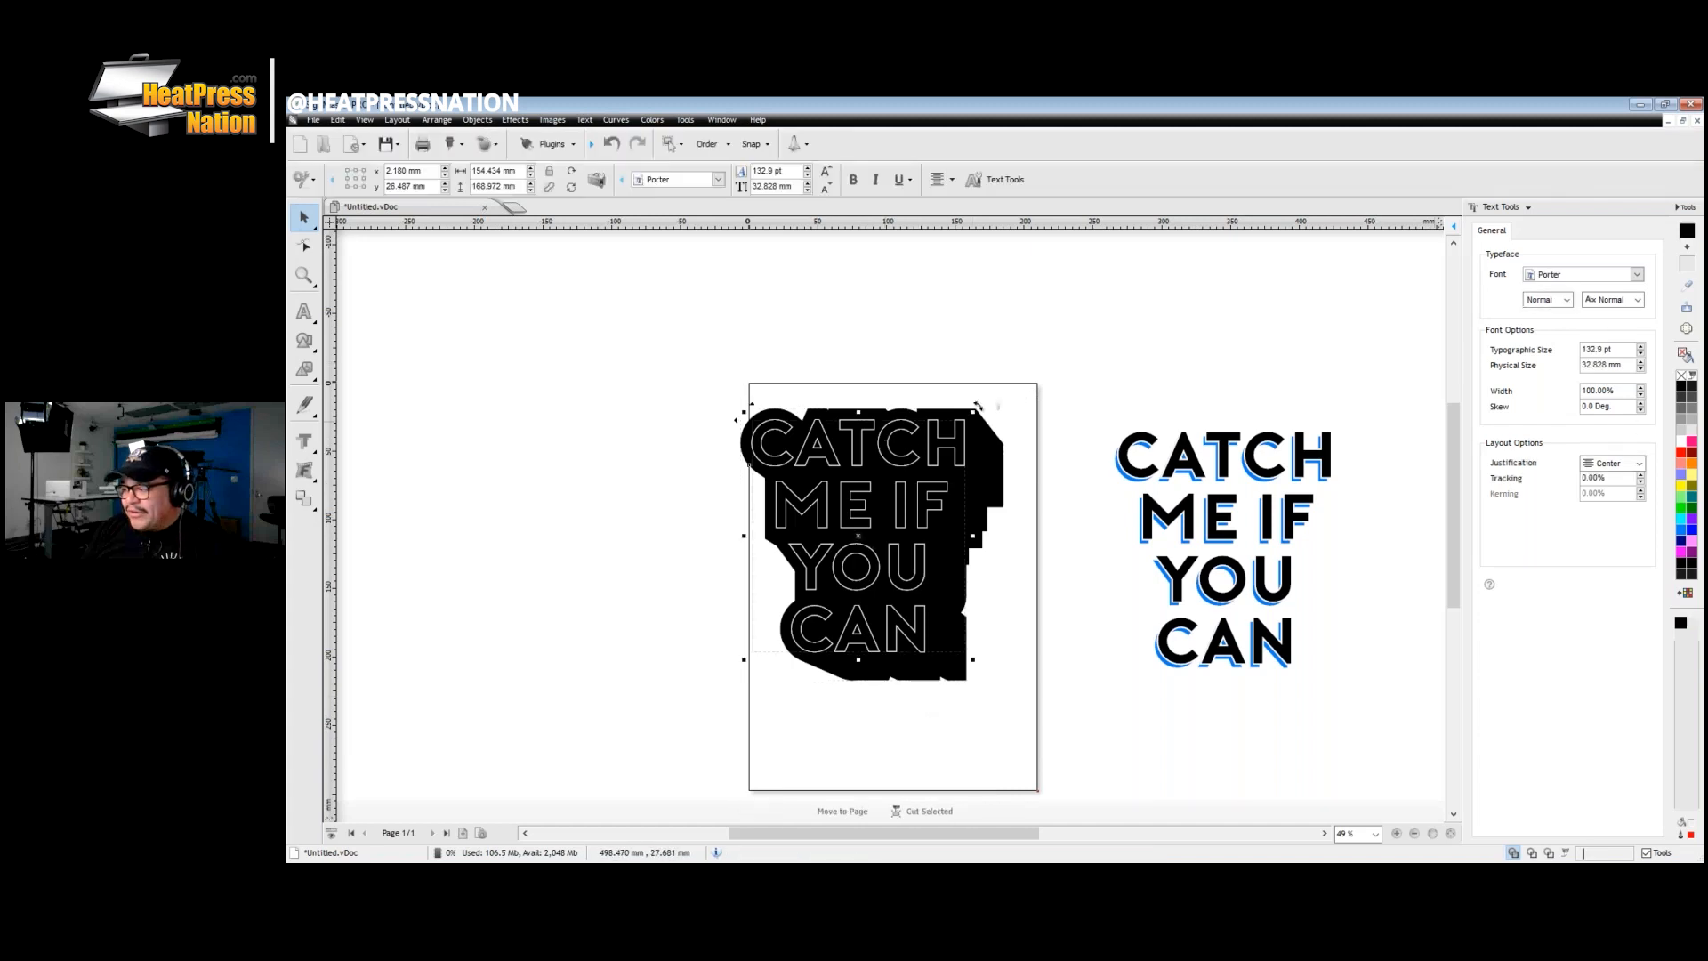
{"action": "left_click", "coordinate": [1692, 445]}
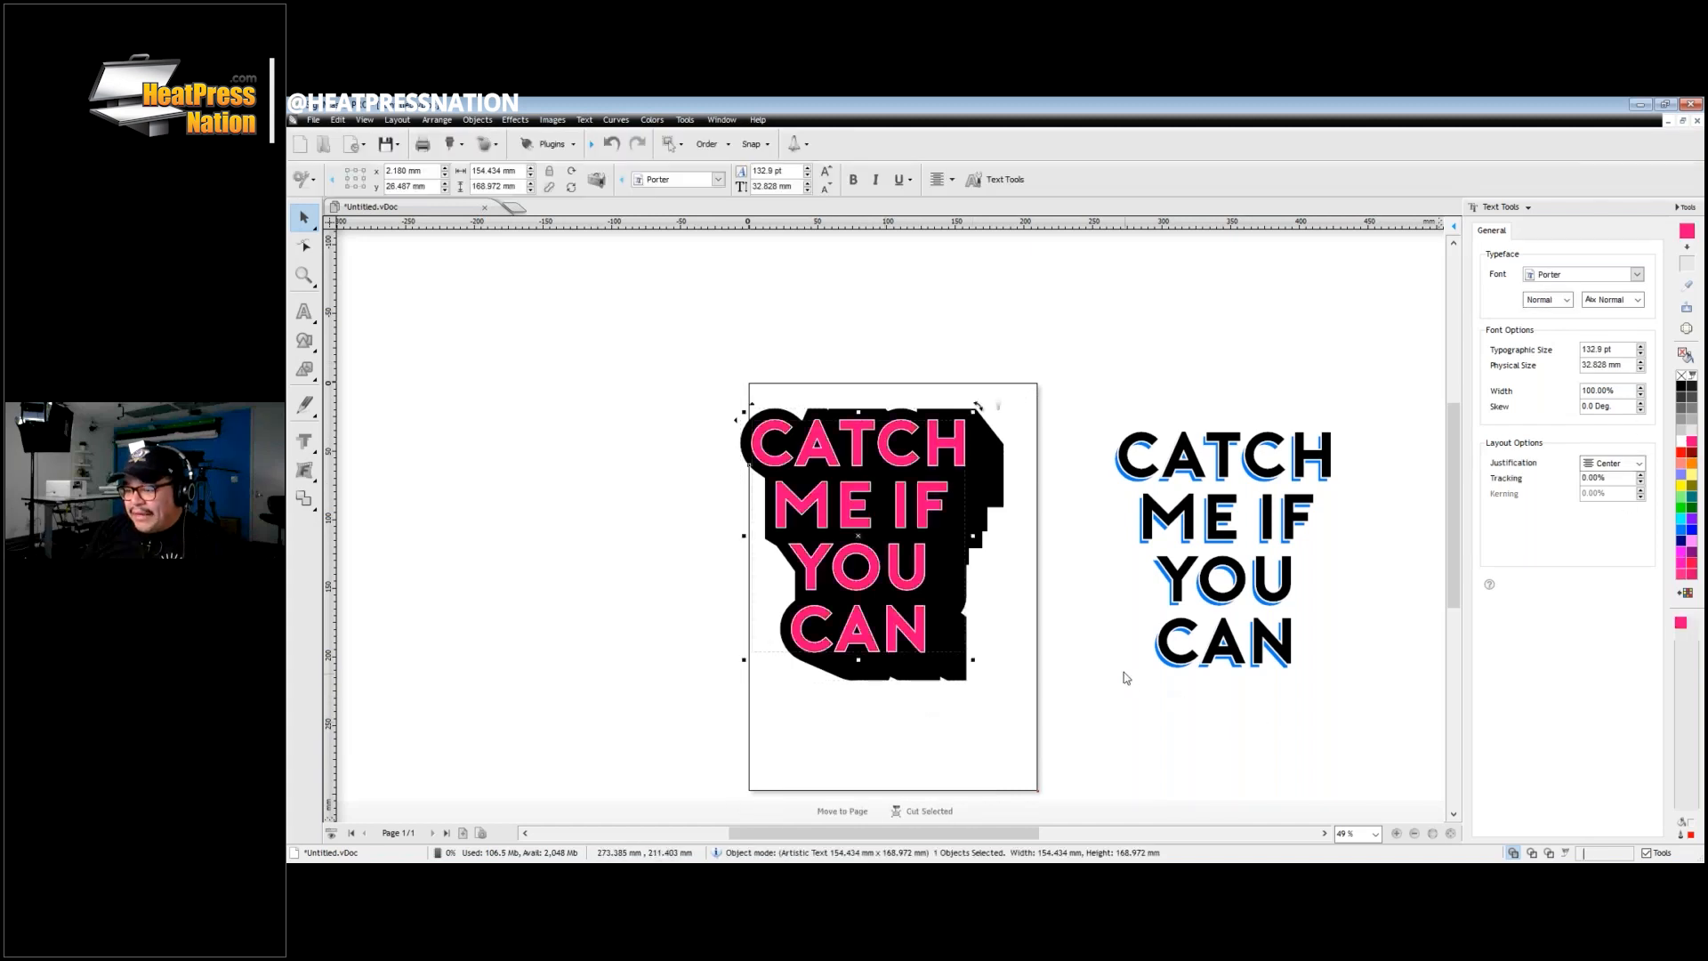
{"action": "left_click", "coordinate": [1053, 653]}
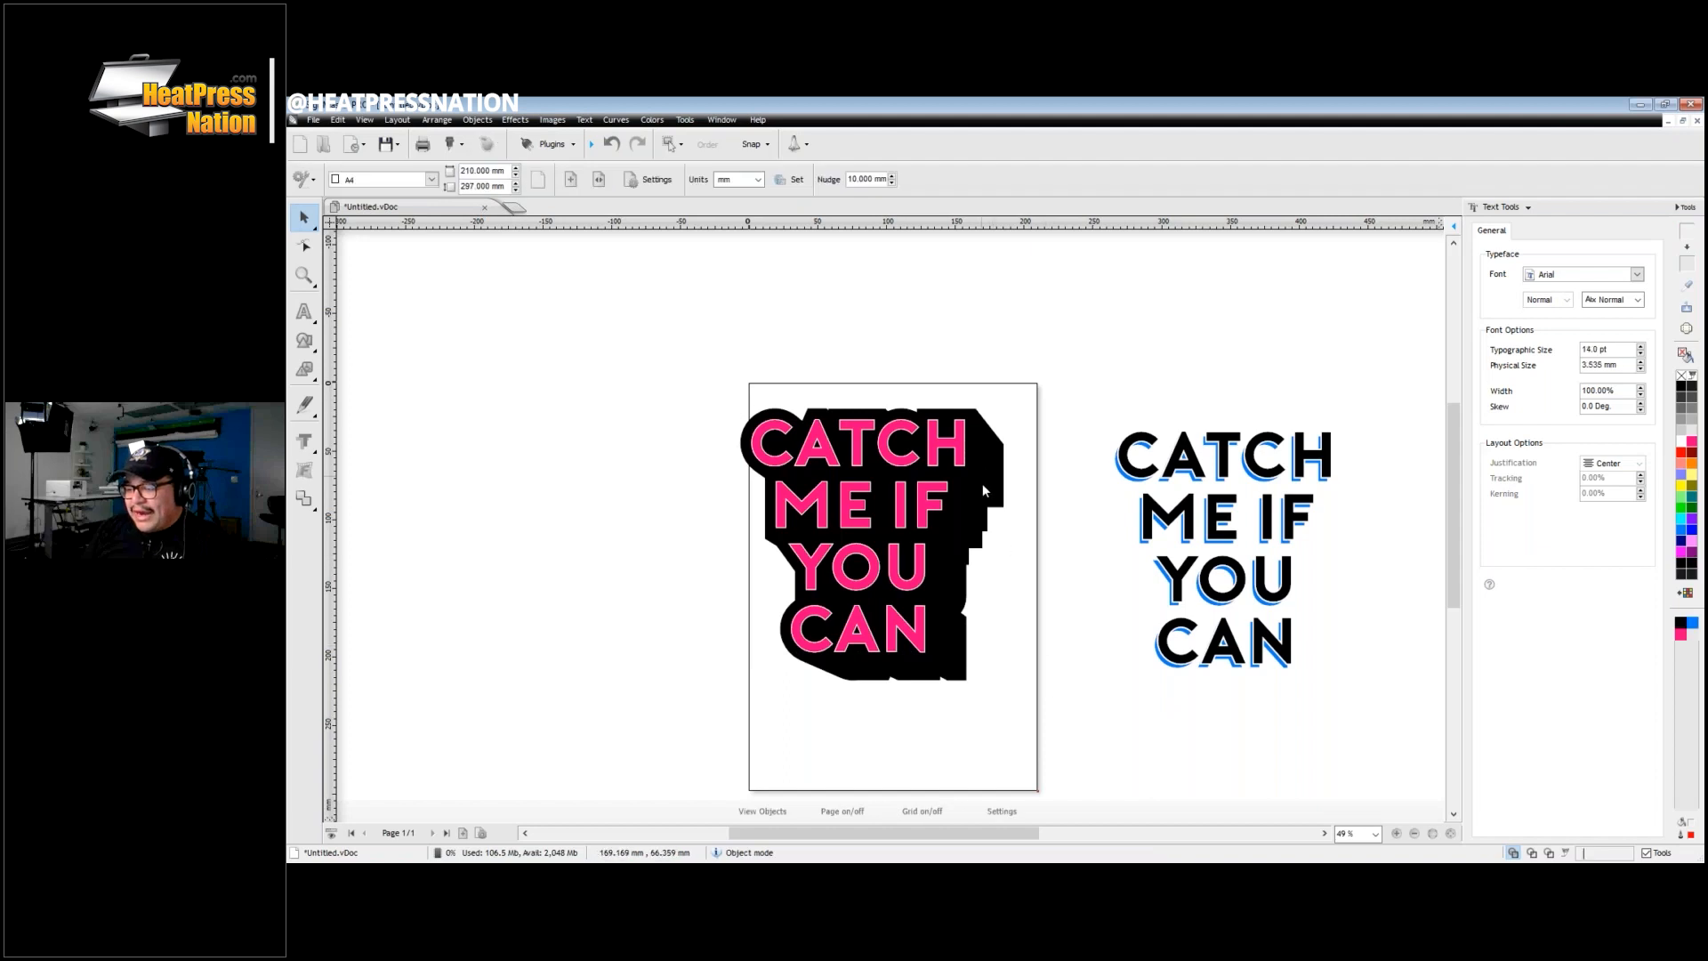
{"action": "left_click", "coordinate": [956, 574]}
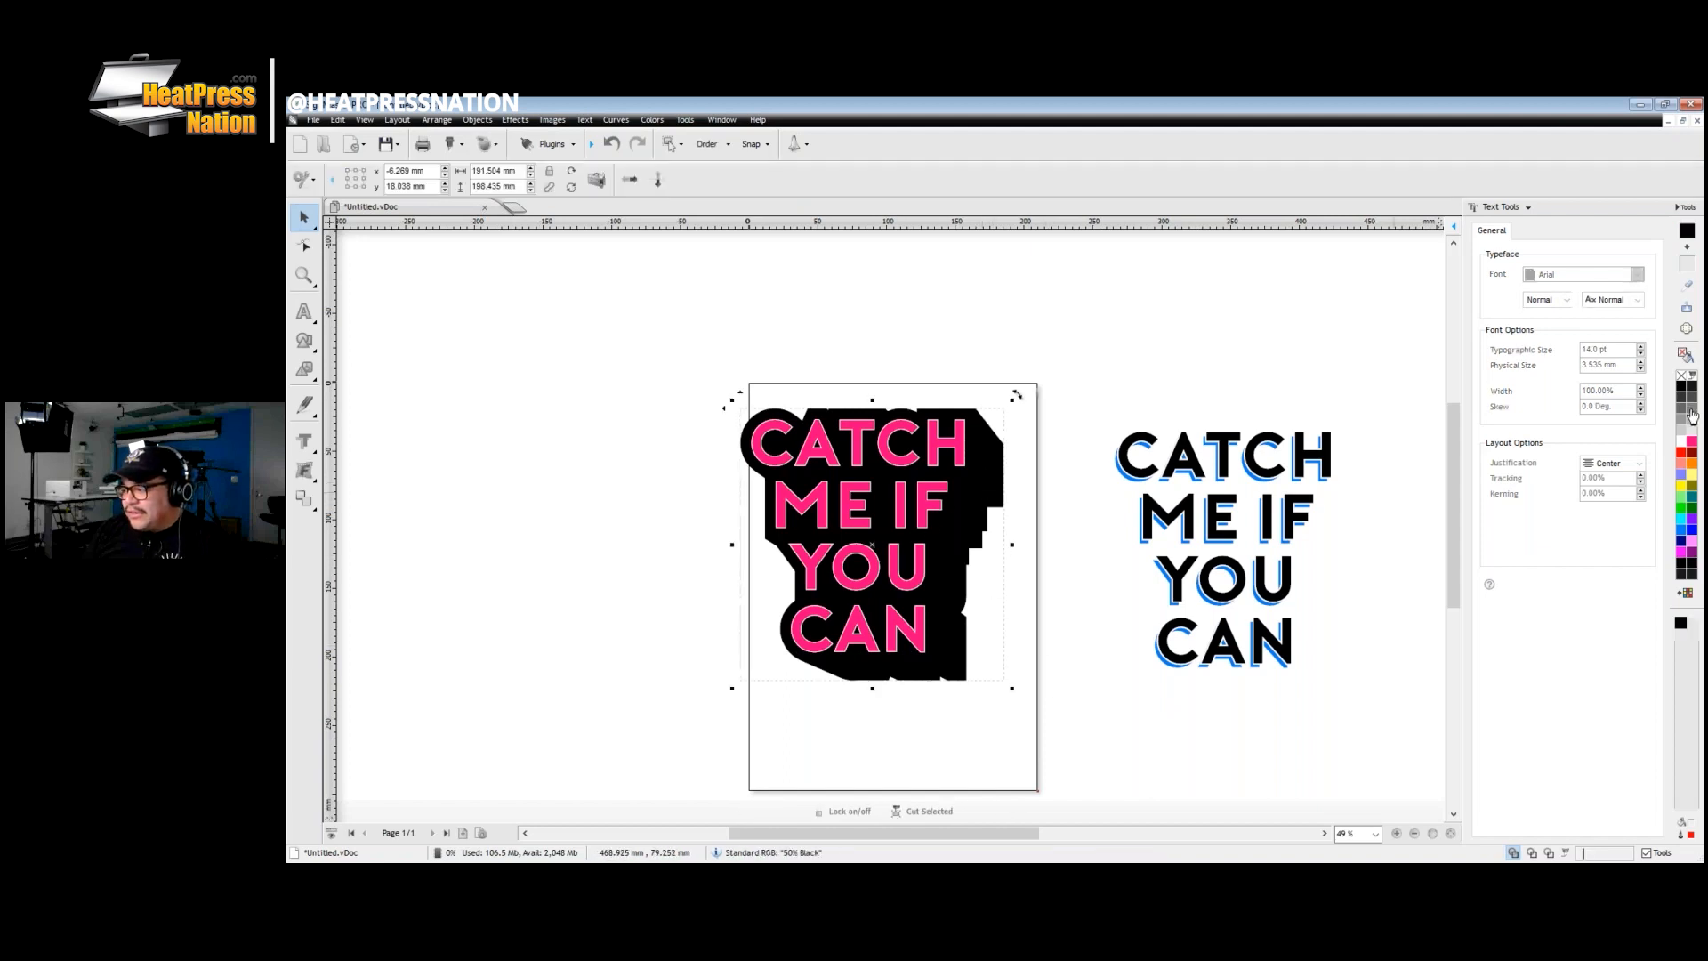
{"action": "left_click", "coordinate": [1690, 545]}
{"action": "left_click", "coordinate": [961, 466]}
{"action": "left_click", "coordinate": [1680, 409]}
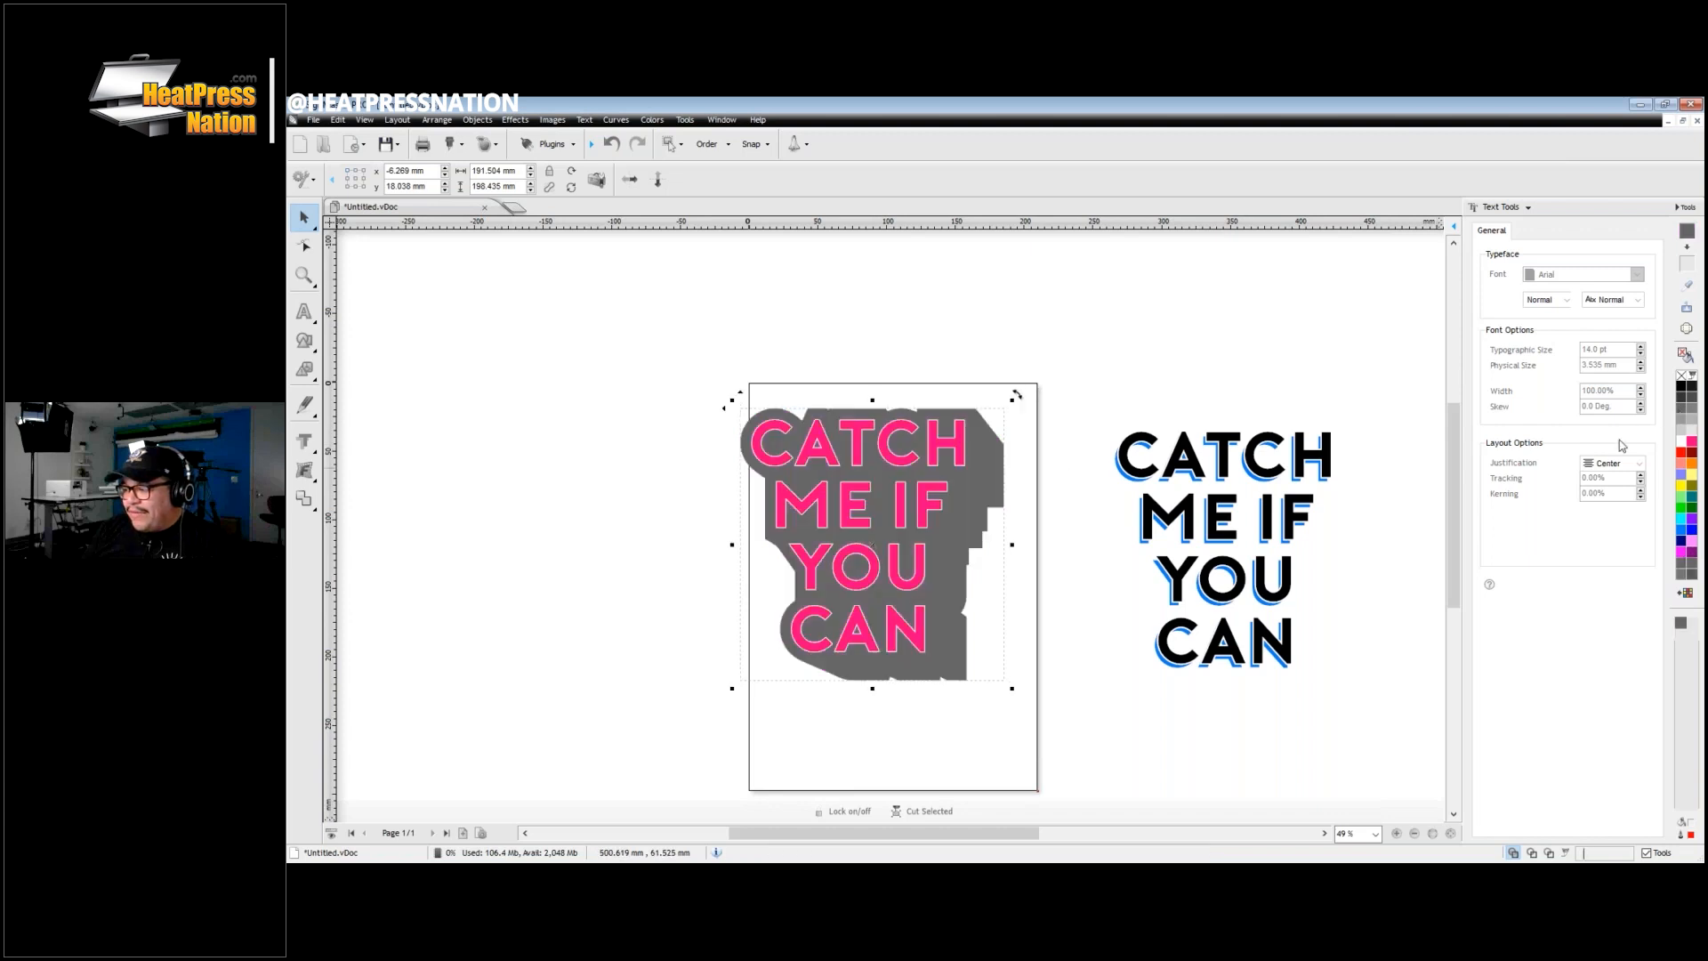
Step: Recolor the pink "CATCH ME IF YOU CAN" letters over the gray block shadow to near-black
{"action": "left_click", "coordinate": [1095, 423]}
{"action": "left_click", "coordinate": [1003, 457]}
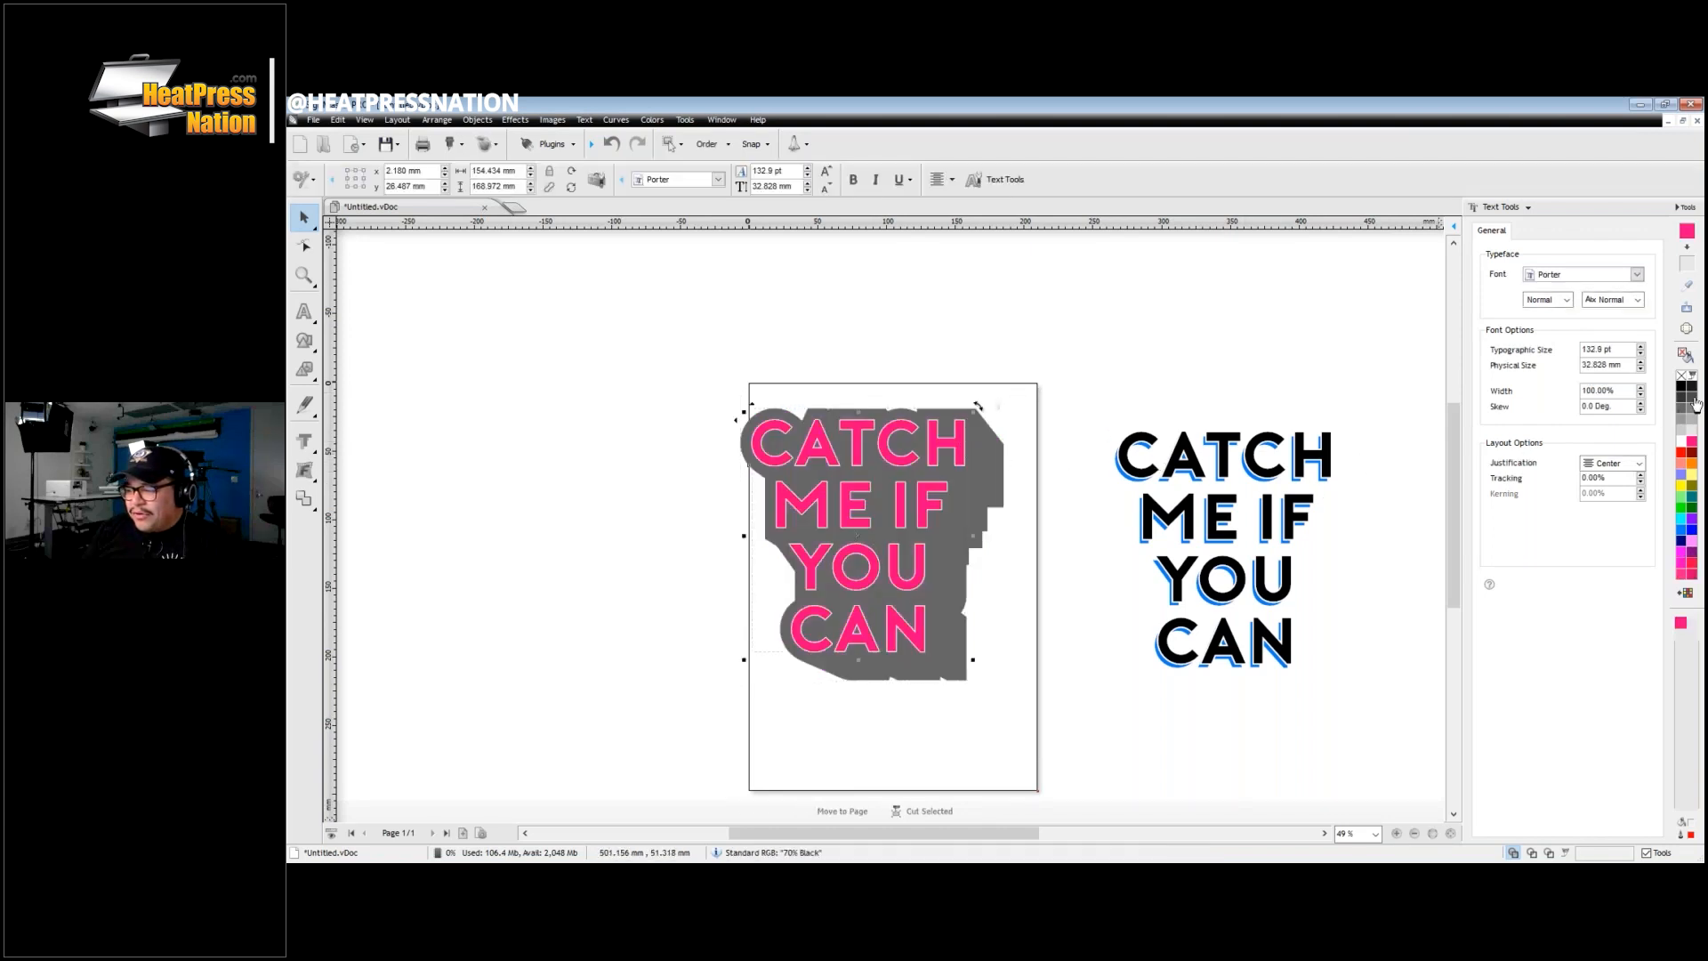
{"action": "left_click", "coordinate": [1693, 392]}
{"action": "left_click", "coordinate": [1379, 407]}
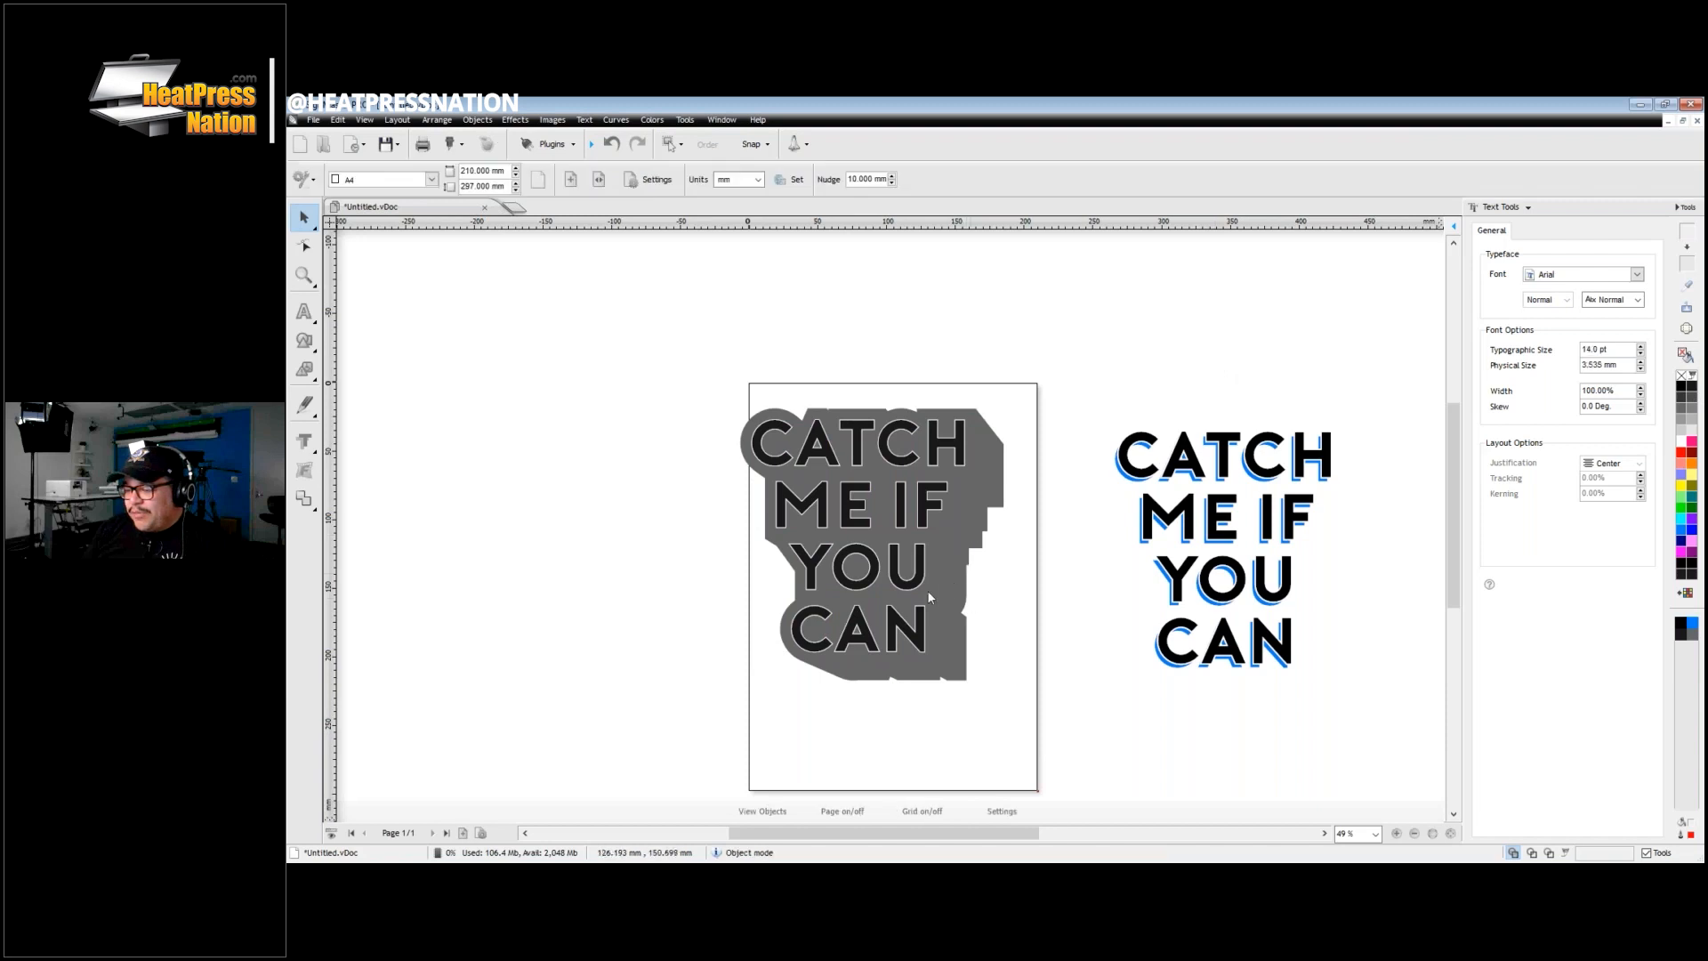
Step: Move the near-black letters off the page, clear of the block shadow, and color the shadow black
{"action": "left_click_drag", "start_coordinate": [888, 455], "coordinate": [586, 468]}
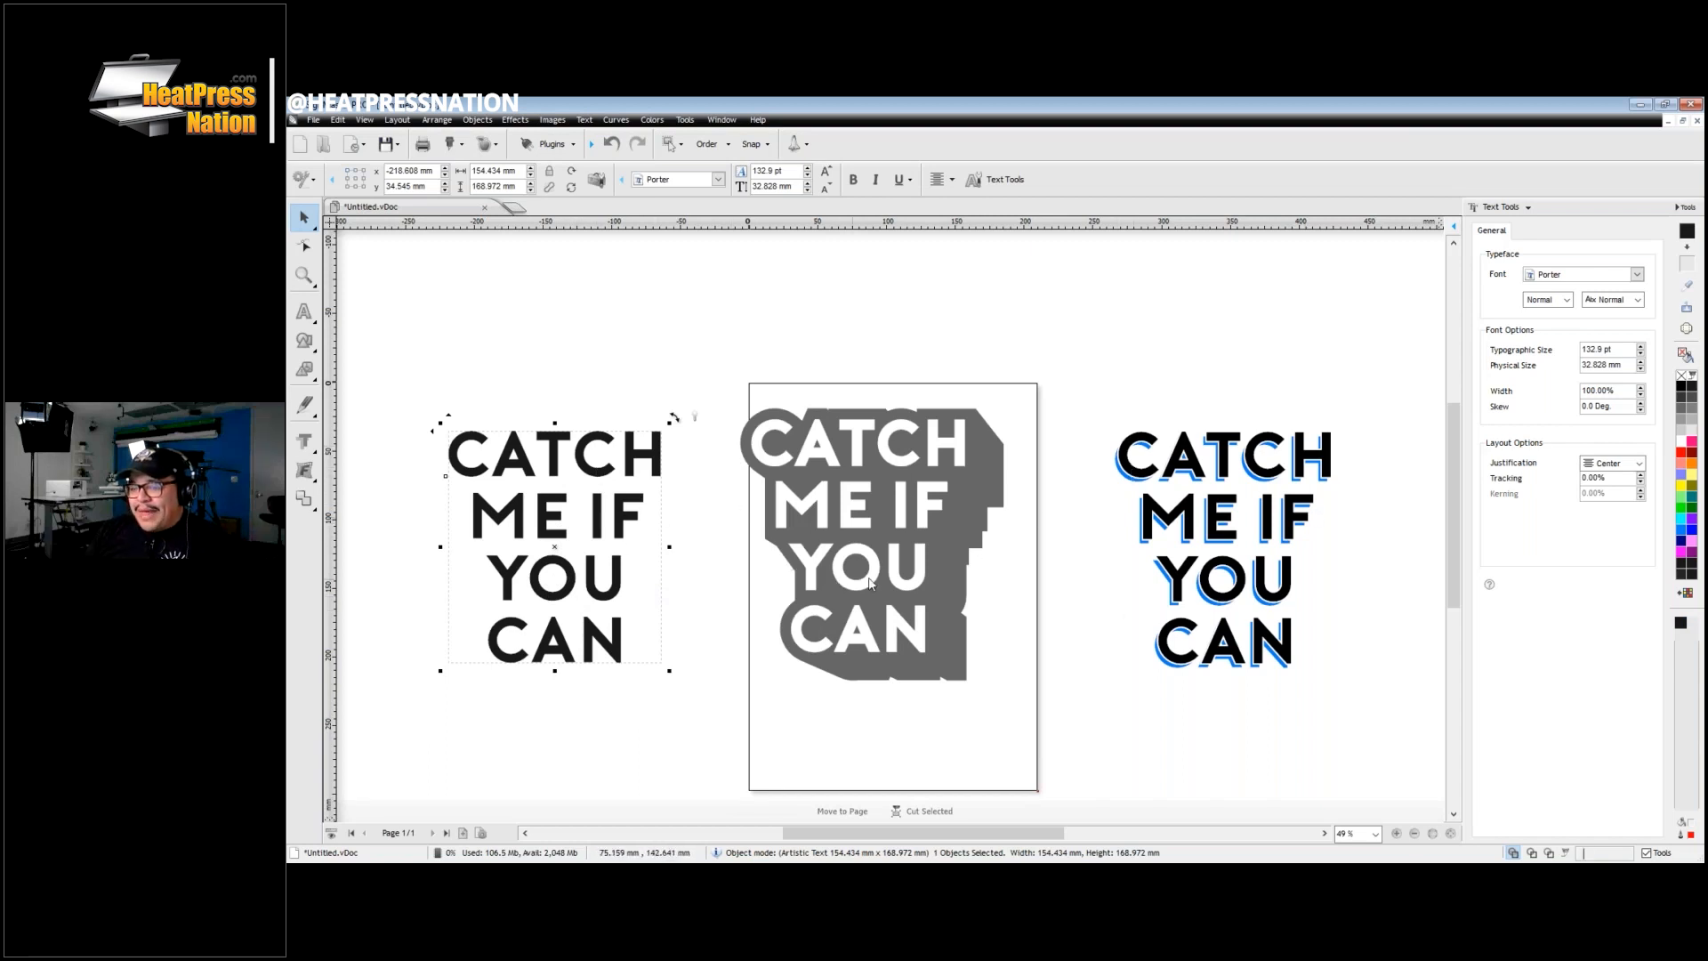
{"action": "left_click", "coordinate": [974, 466]}
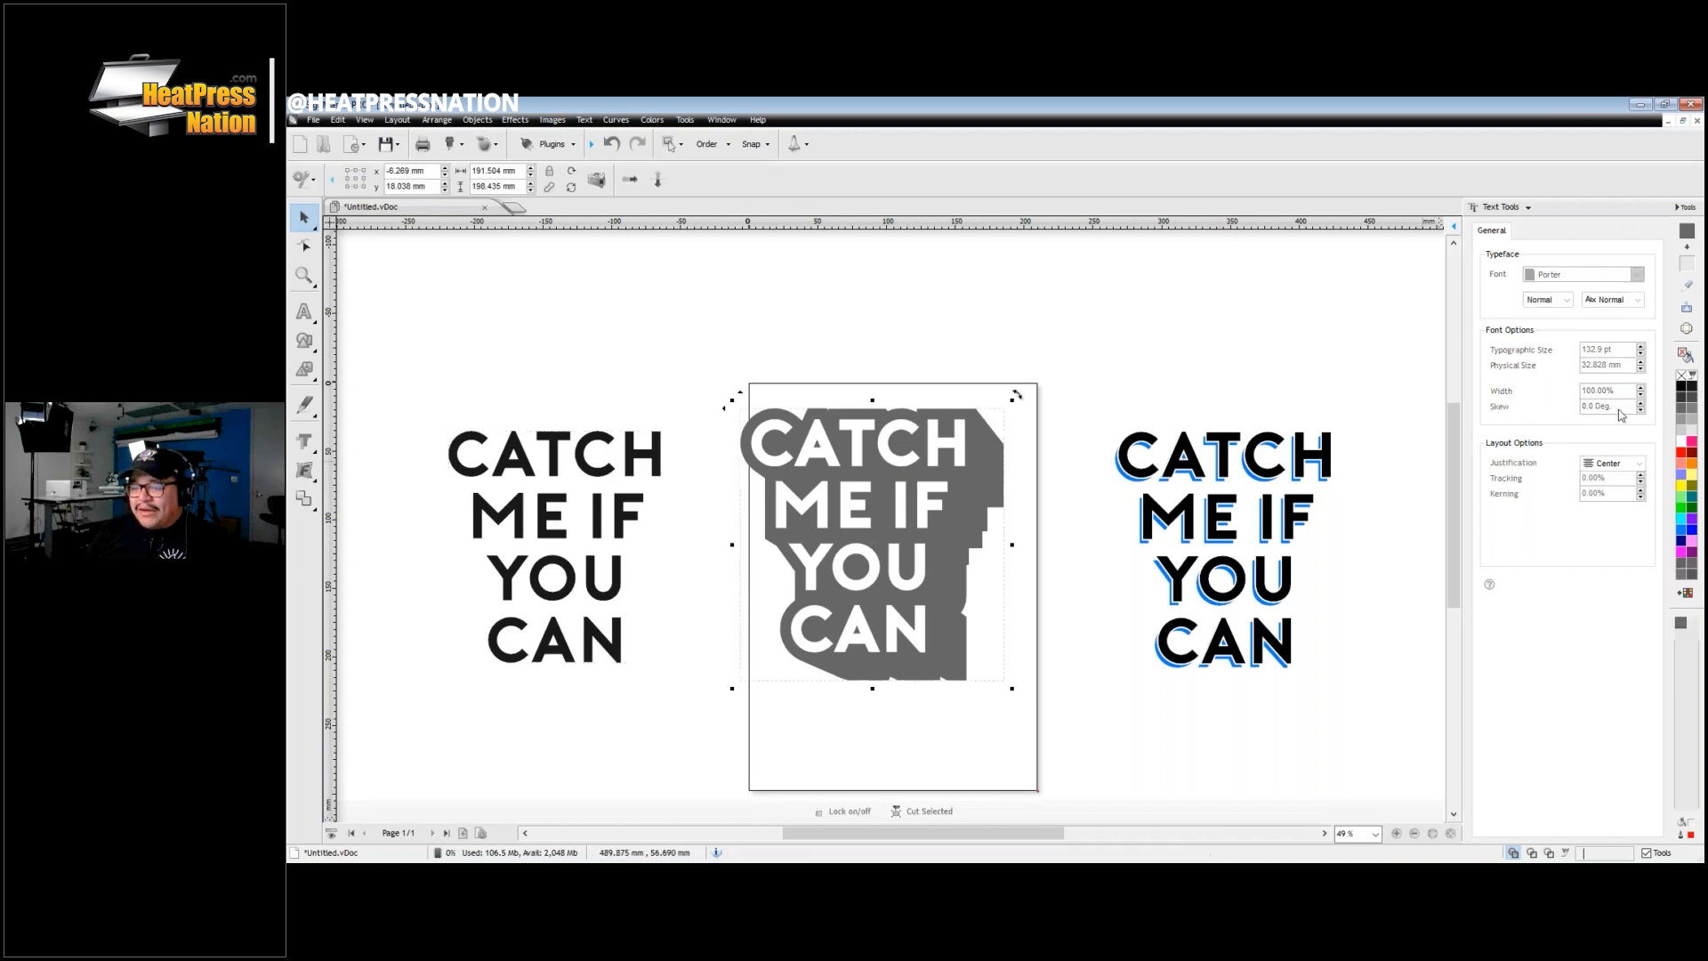
{"action": "left_click", "coordinate": [1683, 391]}
{"action": "left_click", "coordinate": [982, 749]}
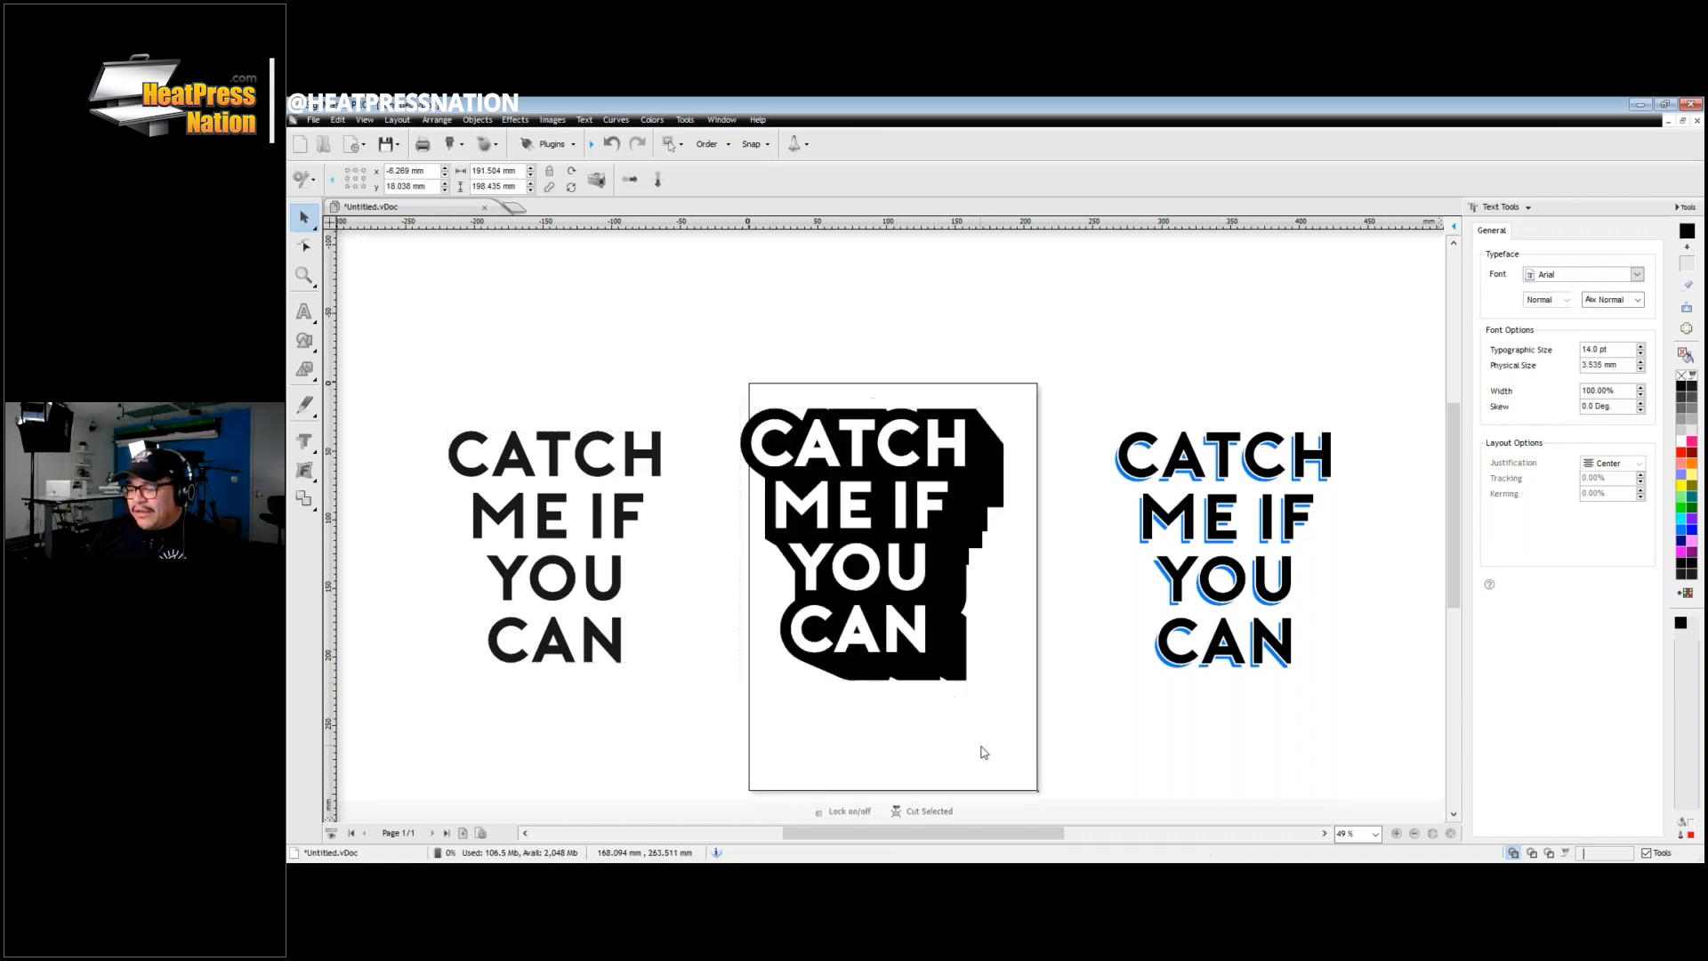
Step: Move the black block shadow off the page beside the artboard and arrange the plain letters above it
{"action": "mouse_move", "coordinate": [950, 577]}
{"action": "left_mouse_down"}
{"action": "mouse_move", "coordinate": [1002, 625]}
{"action": "mouse_move", "coordinate": [963, 587]}
{"action": "left_mouse_up"}
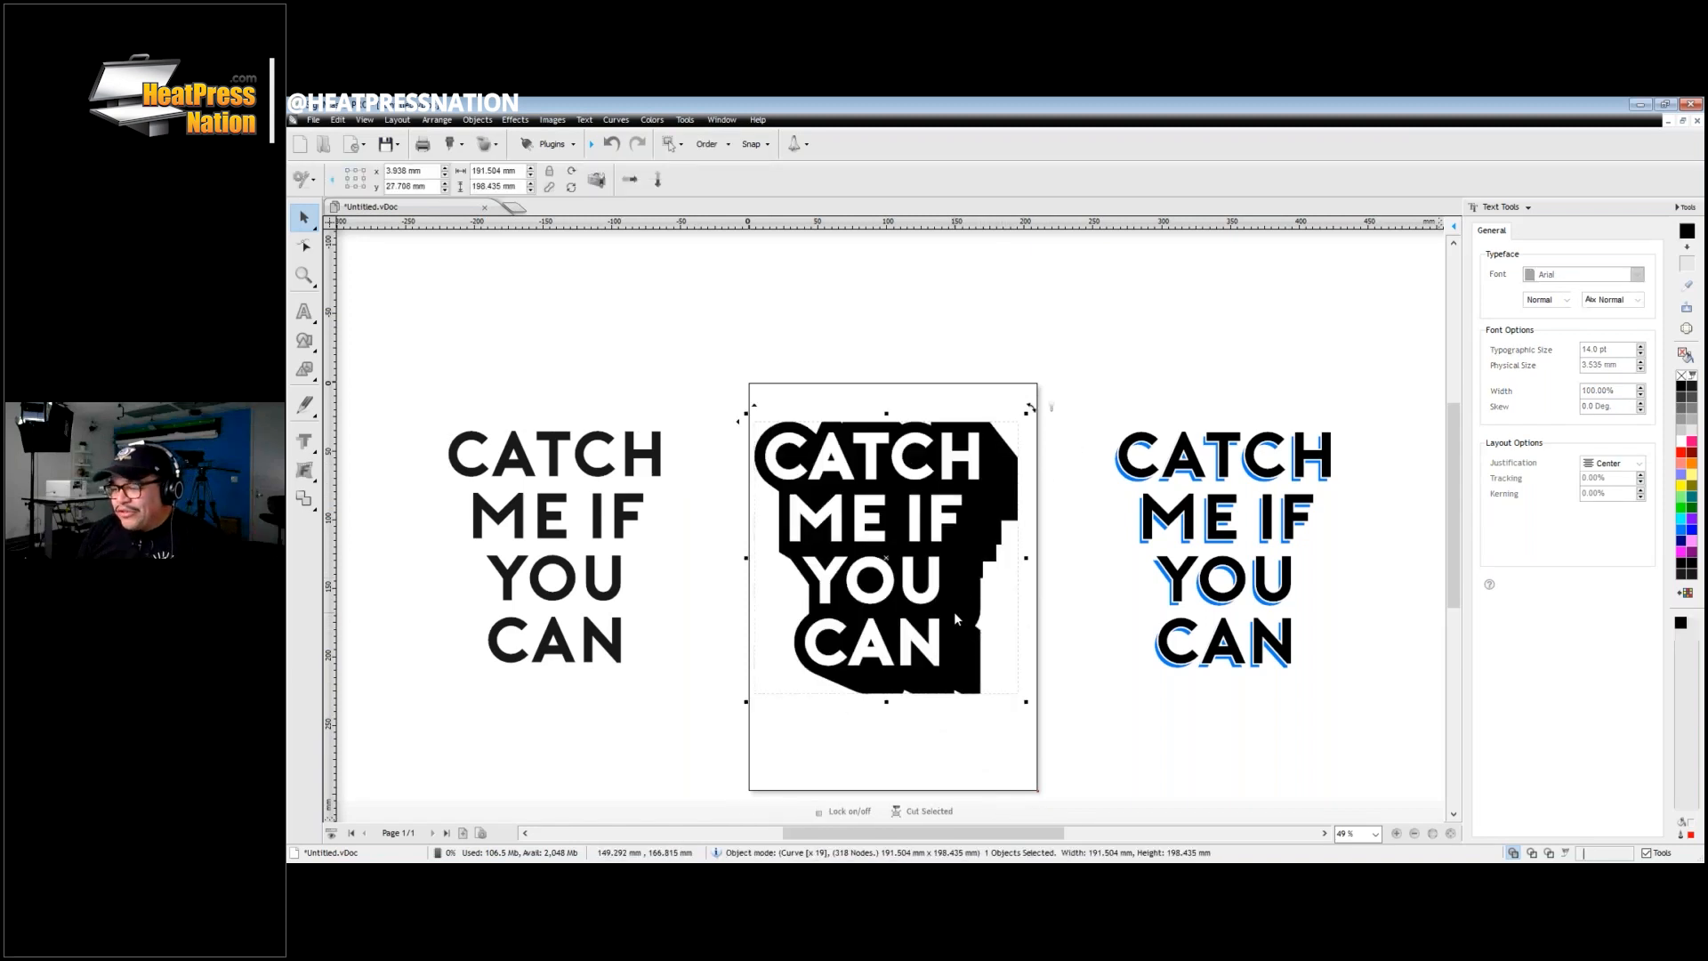
{"action": "left_click_drag", "start_coordinate": [954, 611], "coordinate": [684, 651]}
{"action": "left_click_drag", "start_coordinate": [638, 451], "coordinate": [840, 467]}
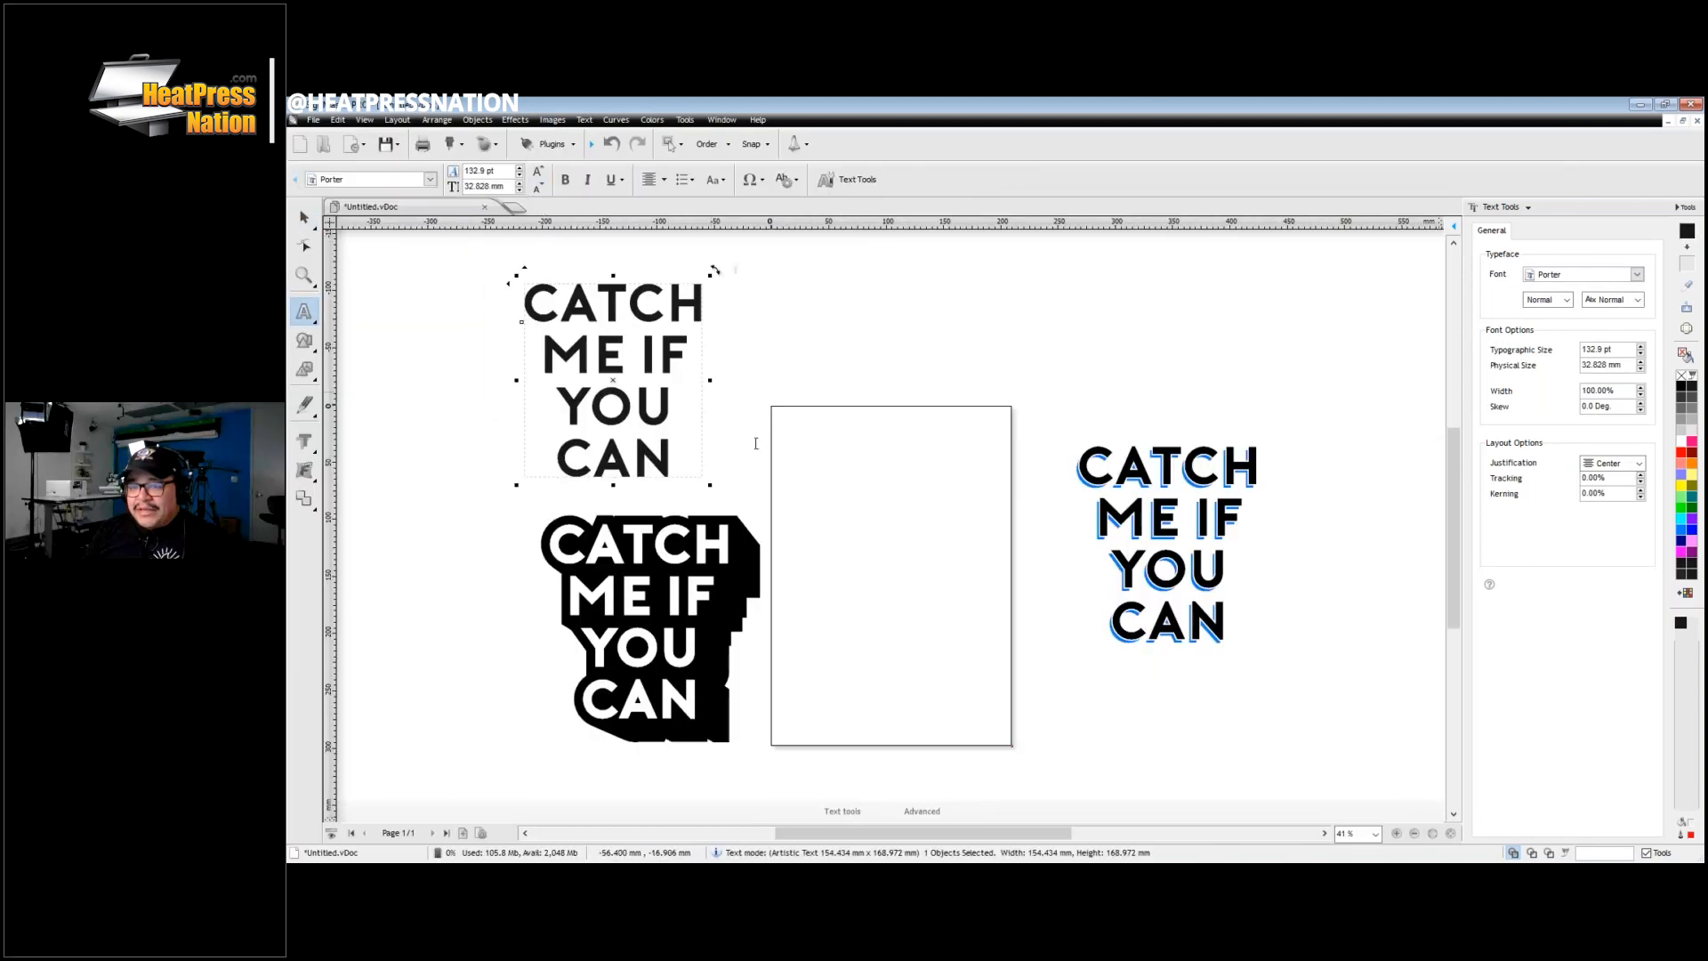
Step: Add the four-line text "ANTI CUTTER CUTTER CLUB" in black, center-aligned, at 150 pt
{"action": "left_click", "coordinate": [868, 516]}
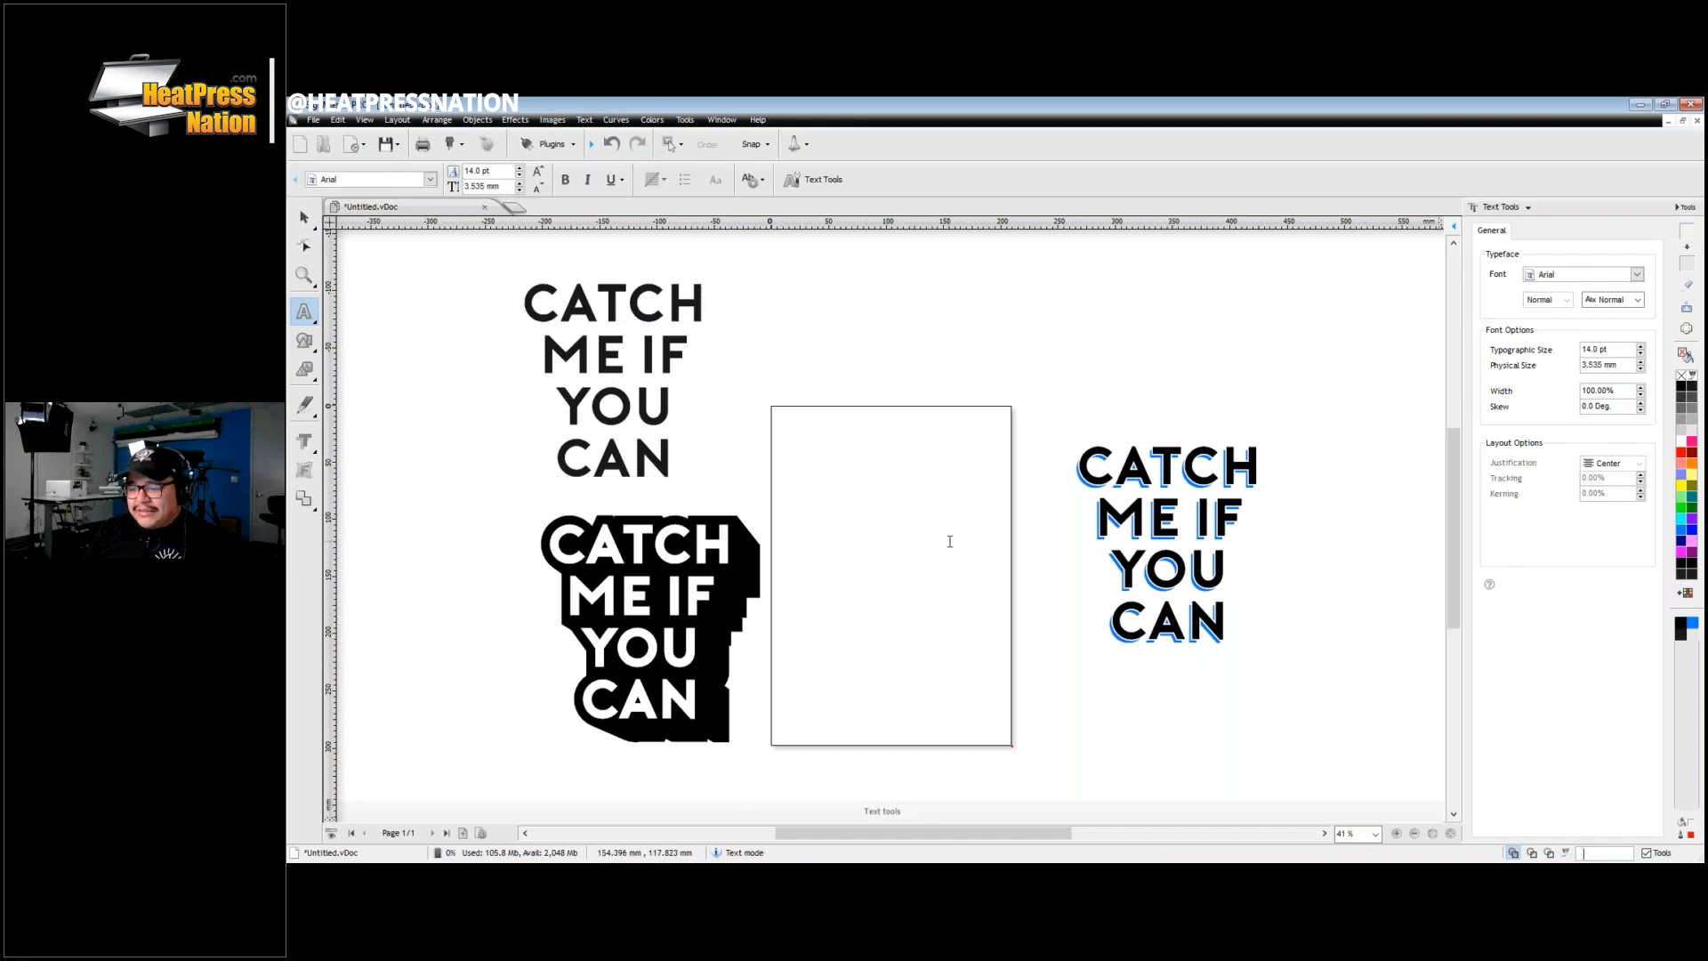
{"action": "type", "text": "CATCH ME IF YOU CAN"}
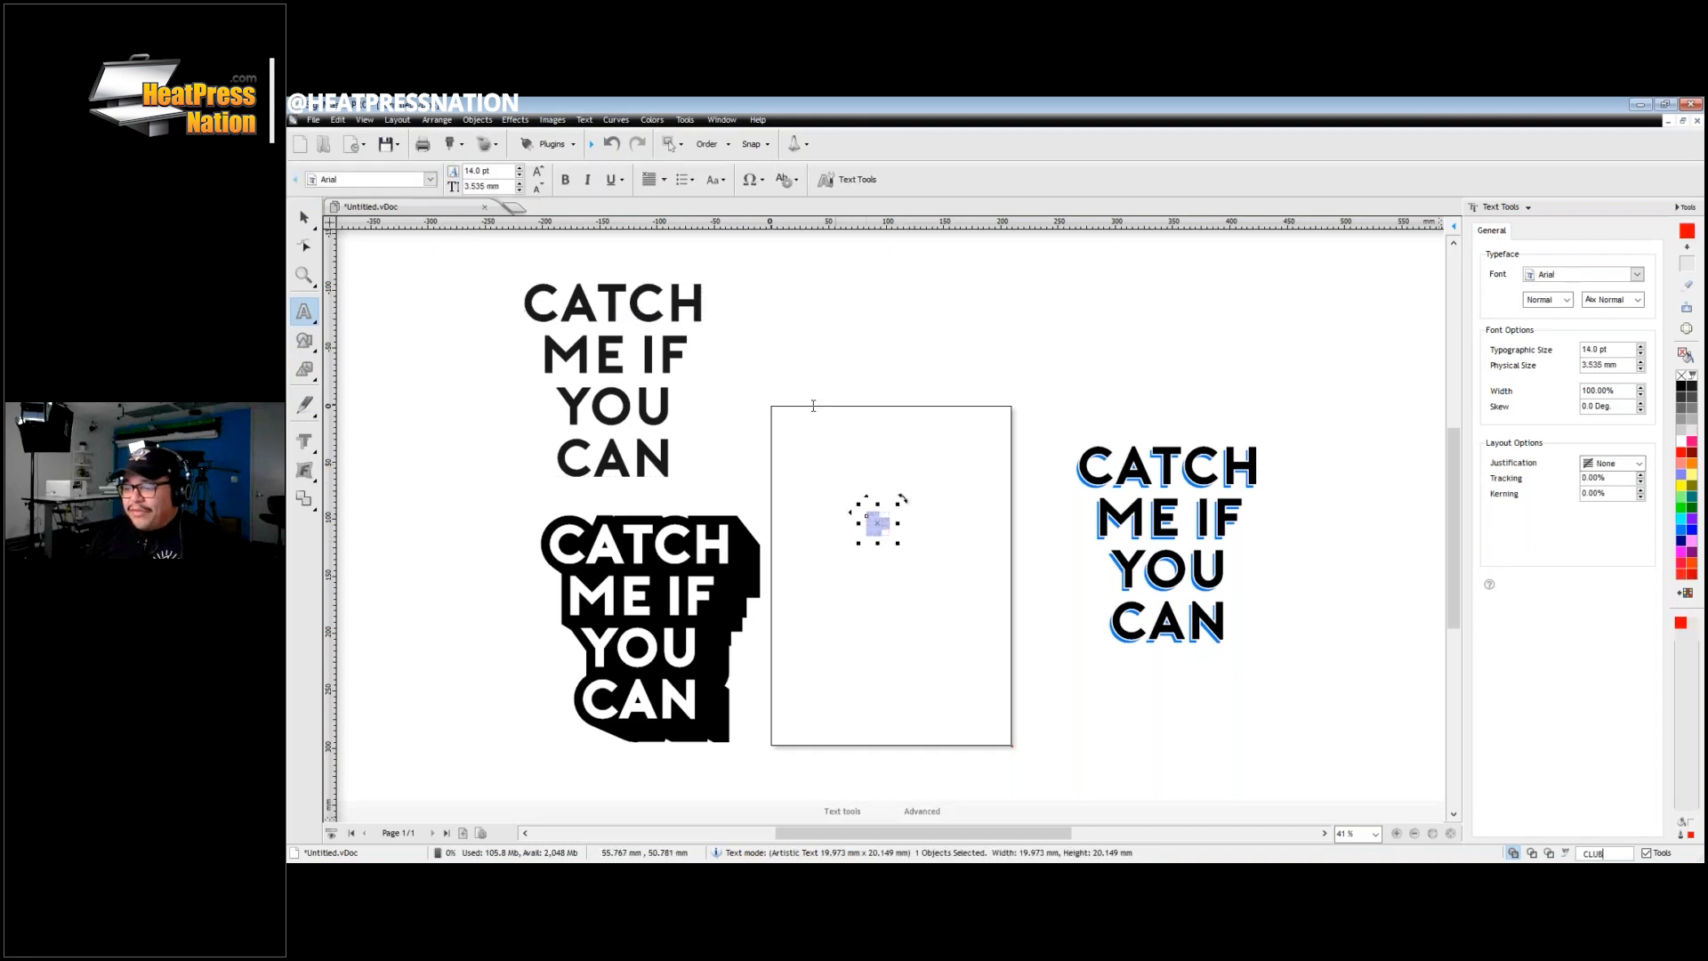
{"action": "left_click", "coordinate": [1682, 387]}
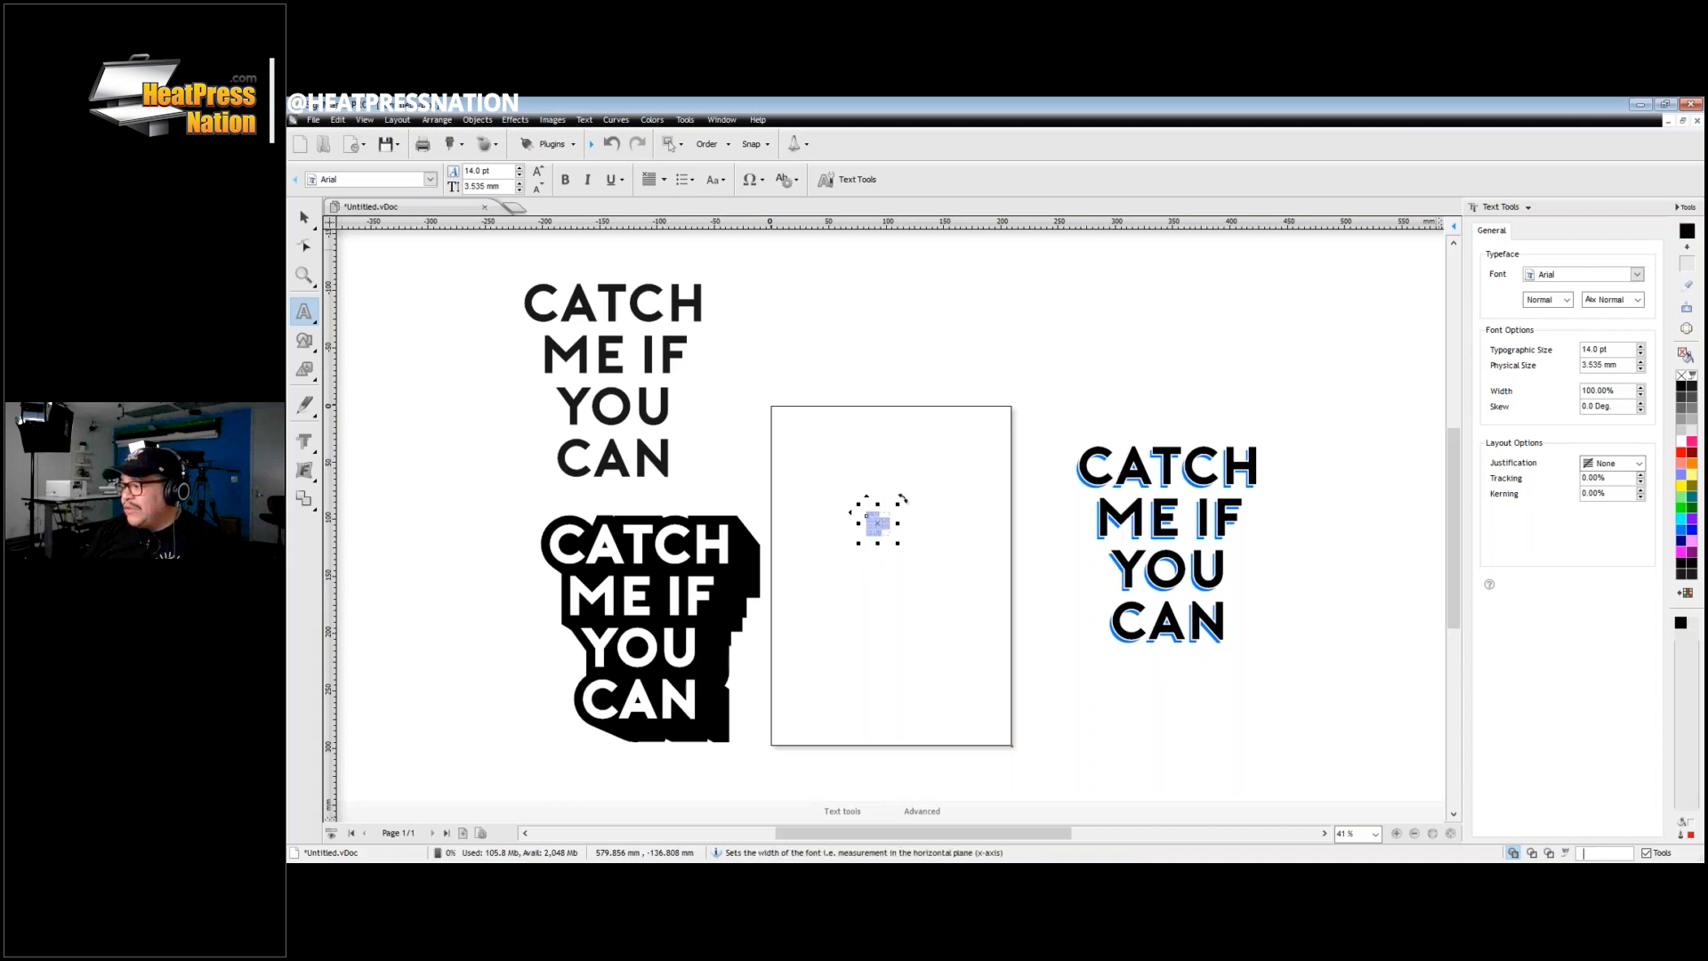
{"action": "left_click", "coordinate": [662, 180]}
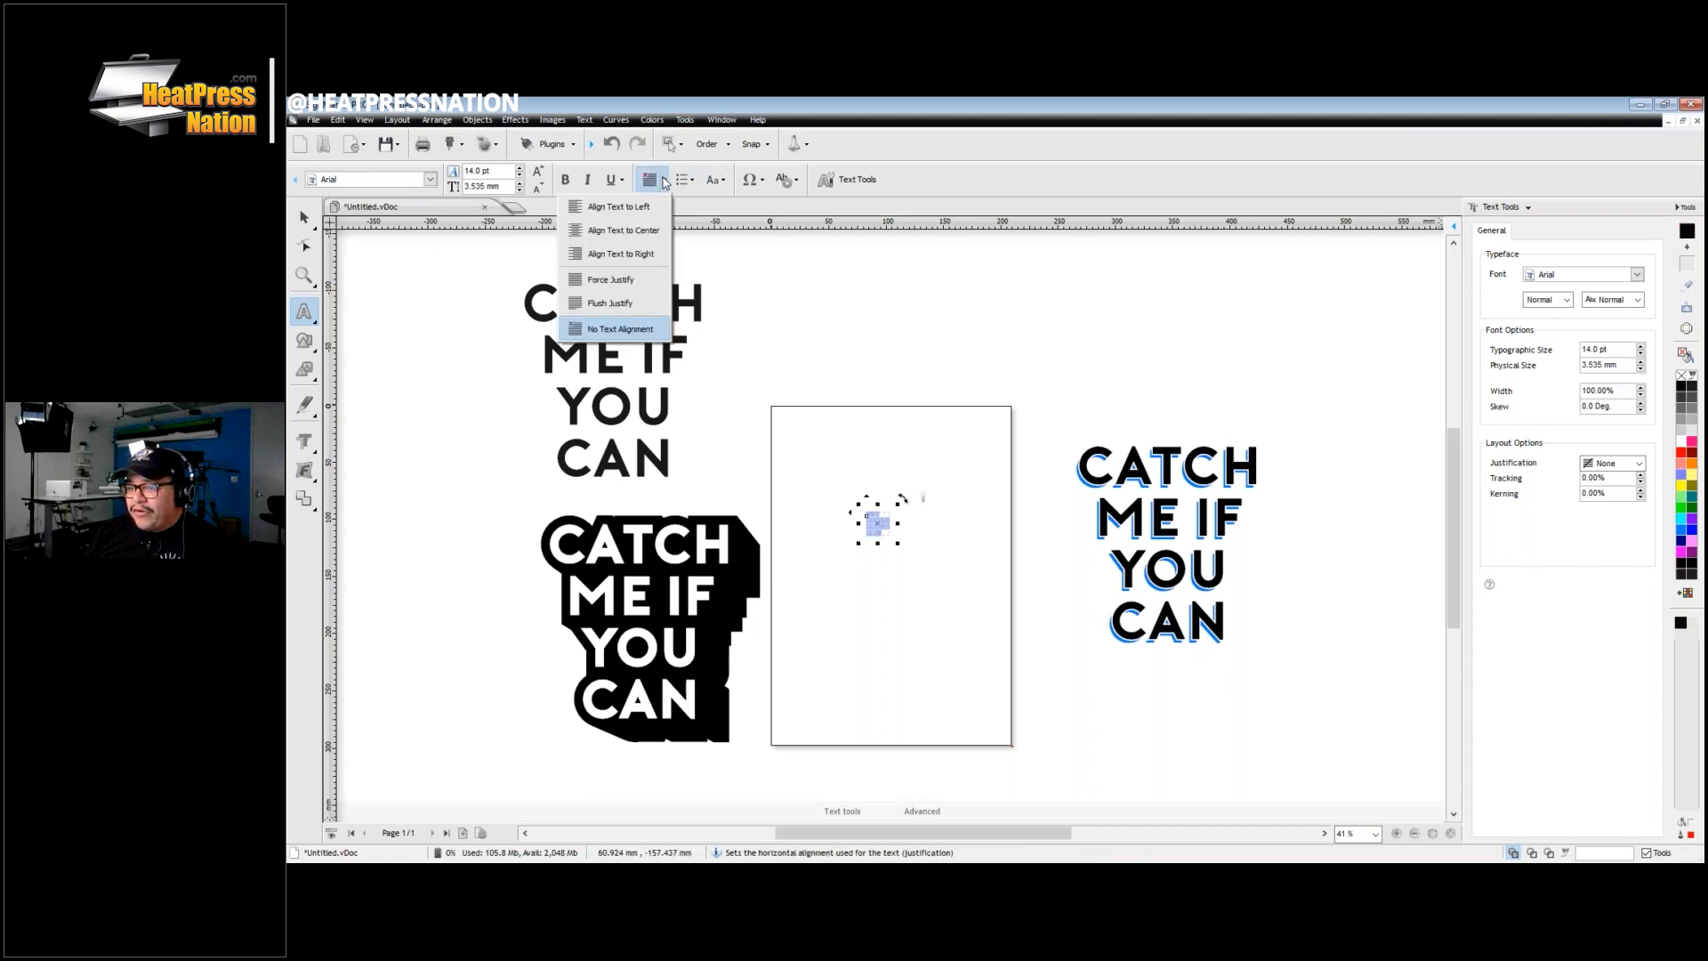
{"action": "left_click", "coordinate": [647, 243]}
{"action": "key", "text": "Escape"}
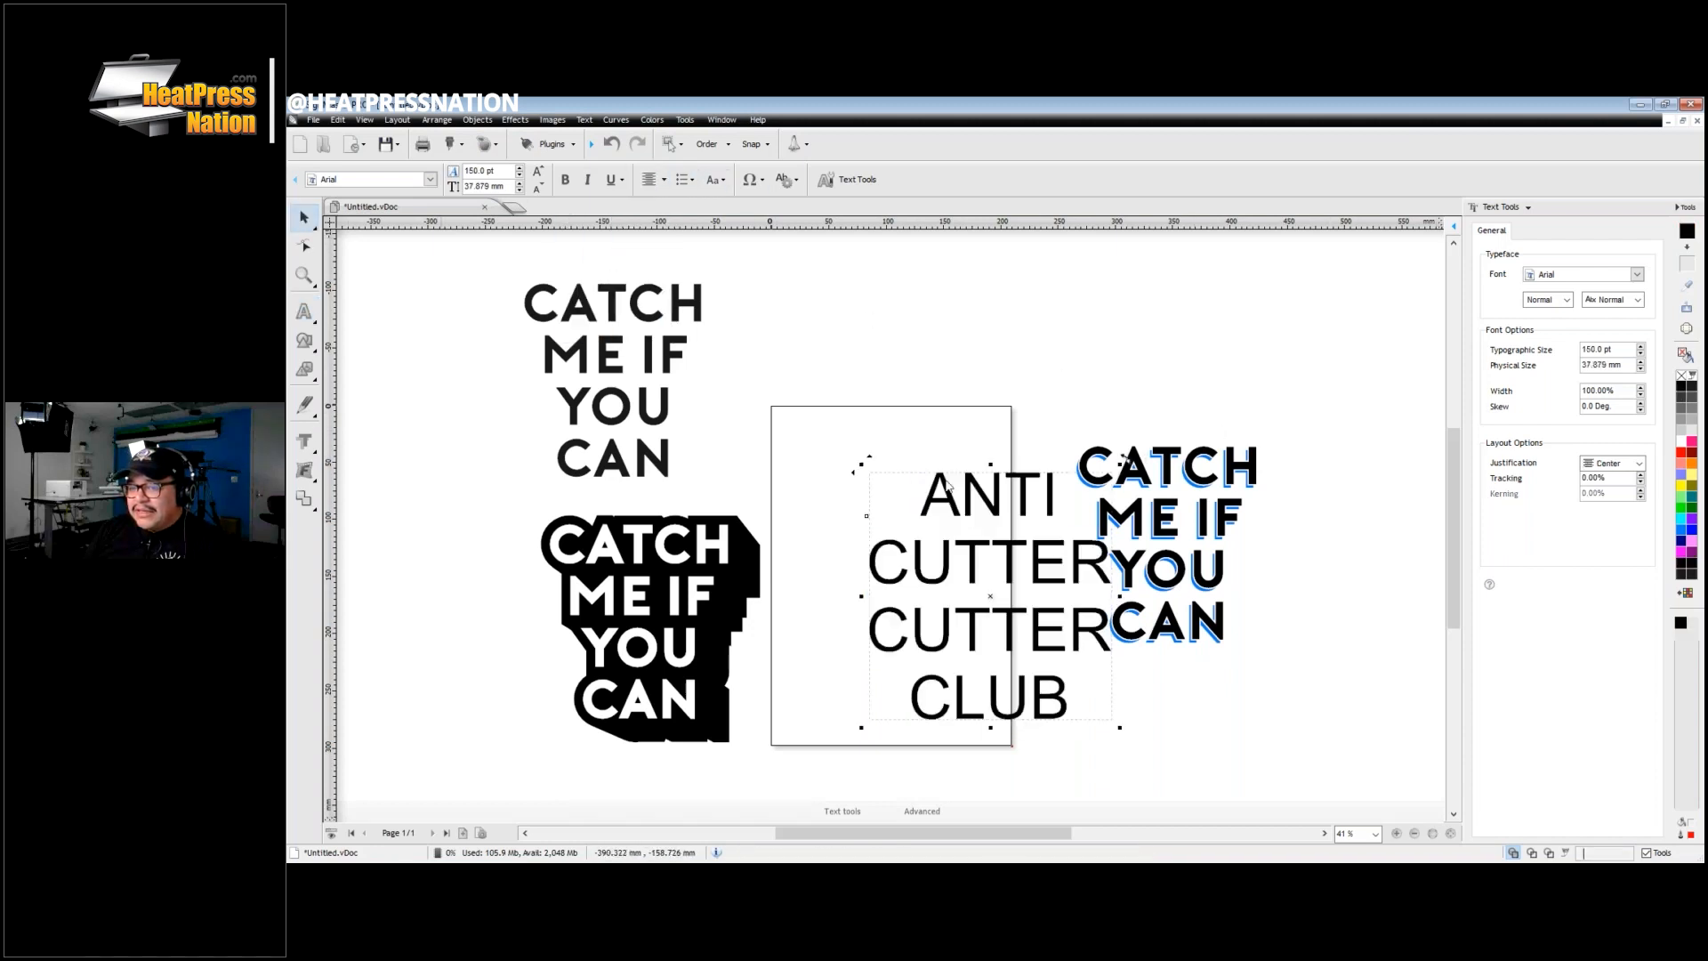
Step: Set the new text in bold Adobe Caslon Pro Bold and center it on the page
{"action": "left_click_drag", "start_coordinate": [985, 514], "coordinate": [888, 480]}
{"action": "left_click", "coordinate": [718, 179]}
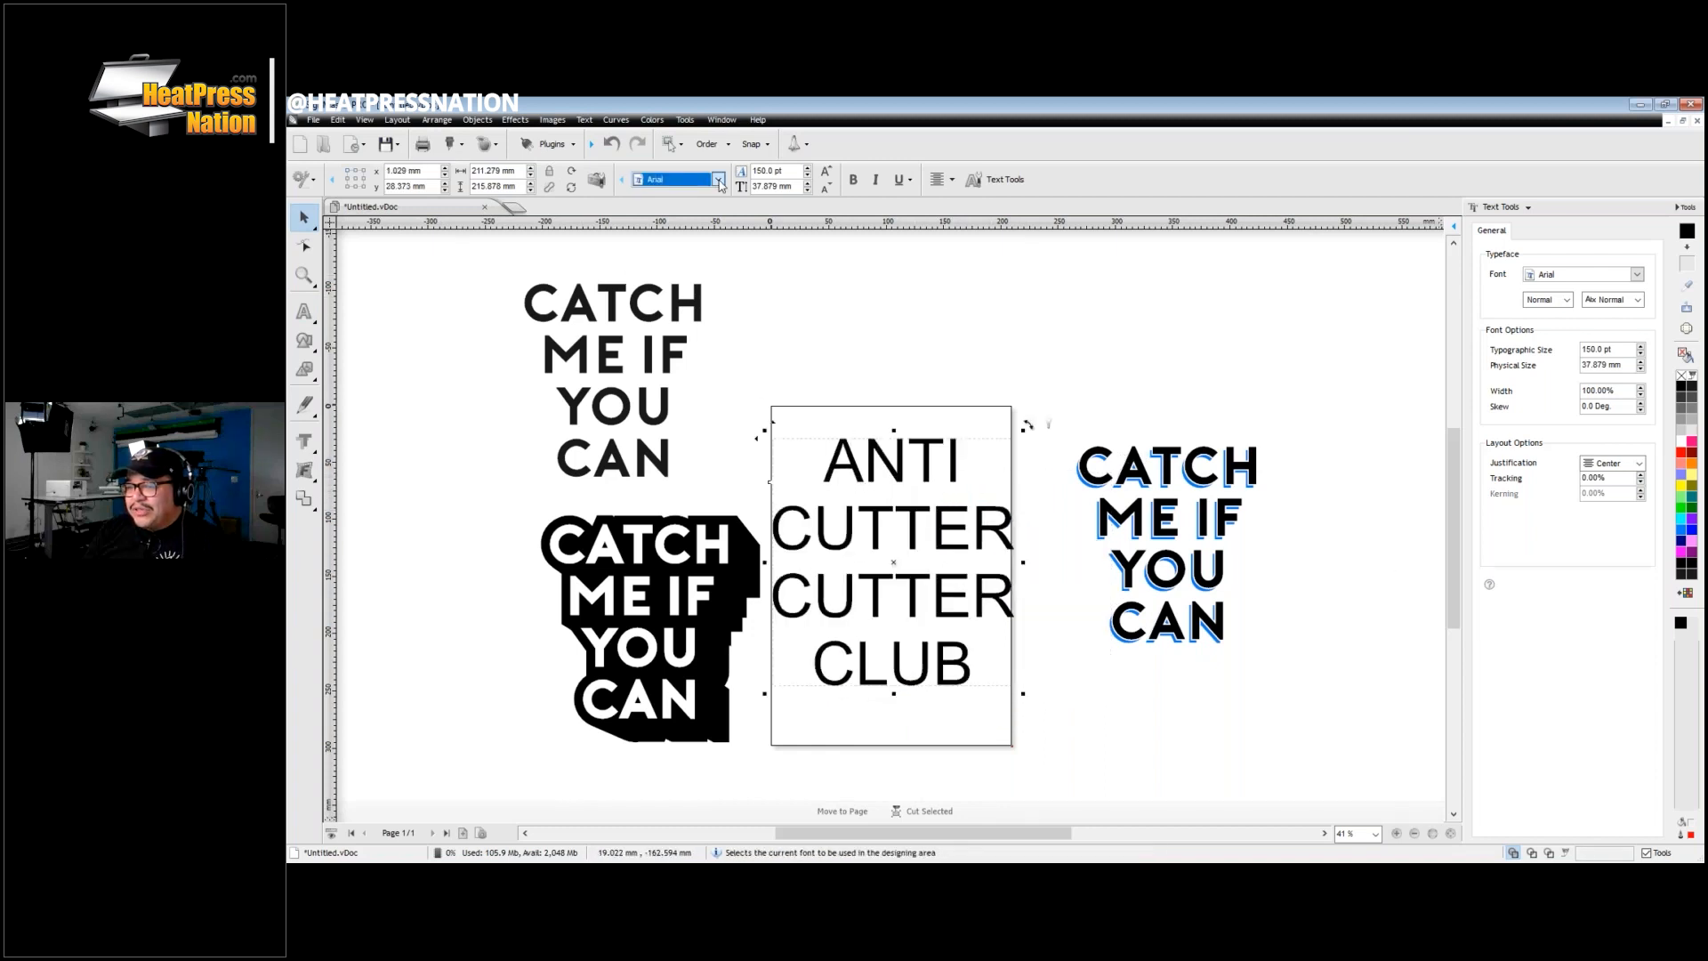
{"action": "left_click", "coordinate": [825, 281]}
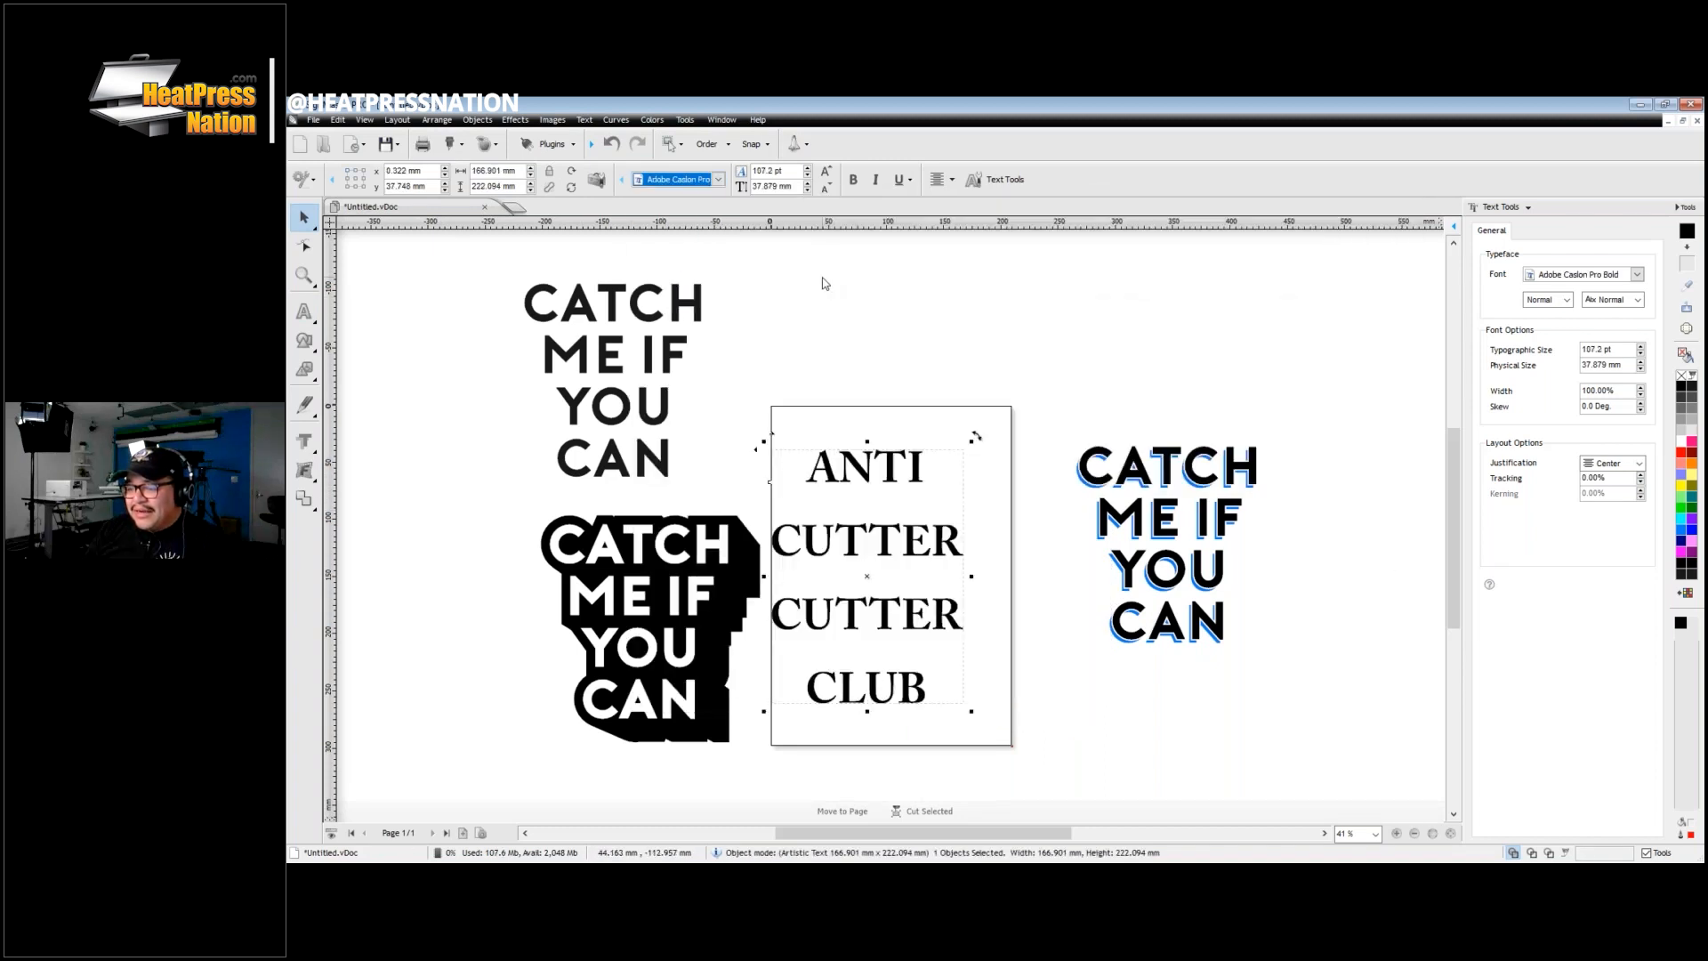
{"action": "left_click_drag", "start_coordinate": [910, 541], "coordinate": [931, 534]}
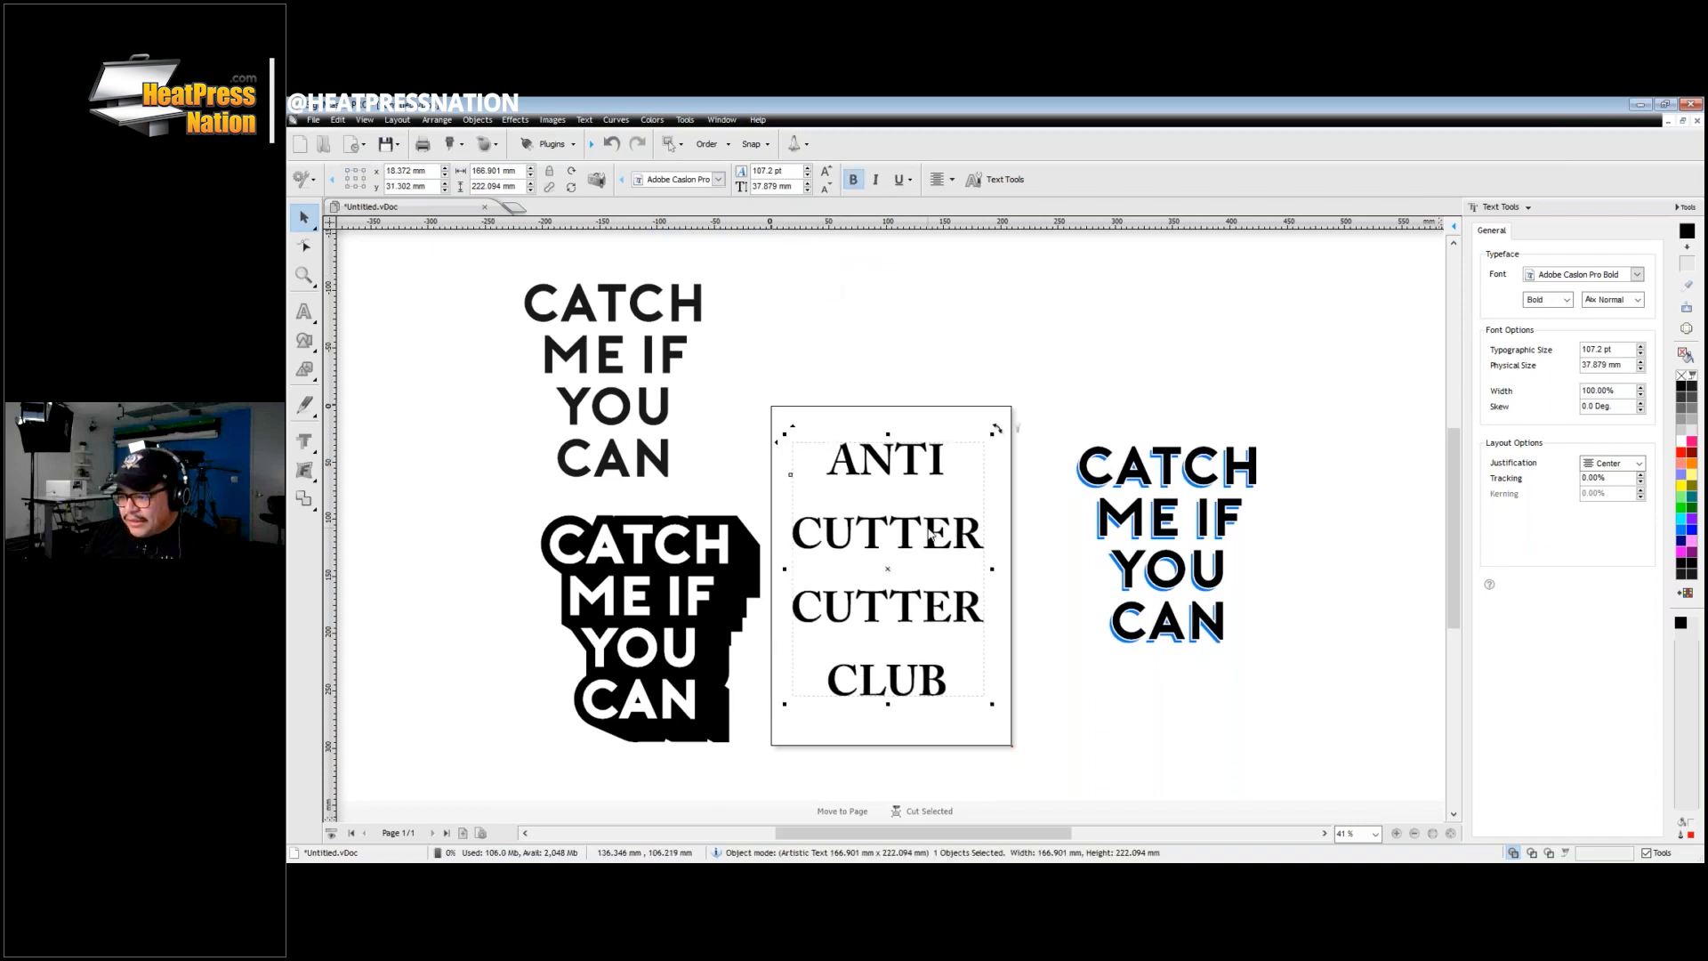
Step: Convert the "ANTI CUTTER CUTTER CLUB" text to curves and ungroup it into separate lines
{"action": "right_click", "coordinate": [933, 535]}
{"action": "mouse_move", "coordinate": [959, 546]}
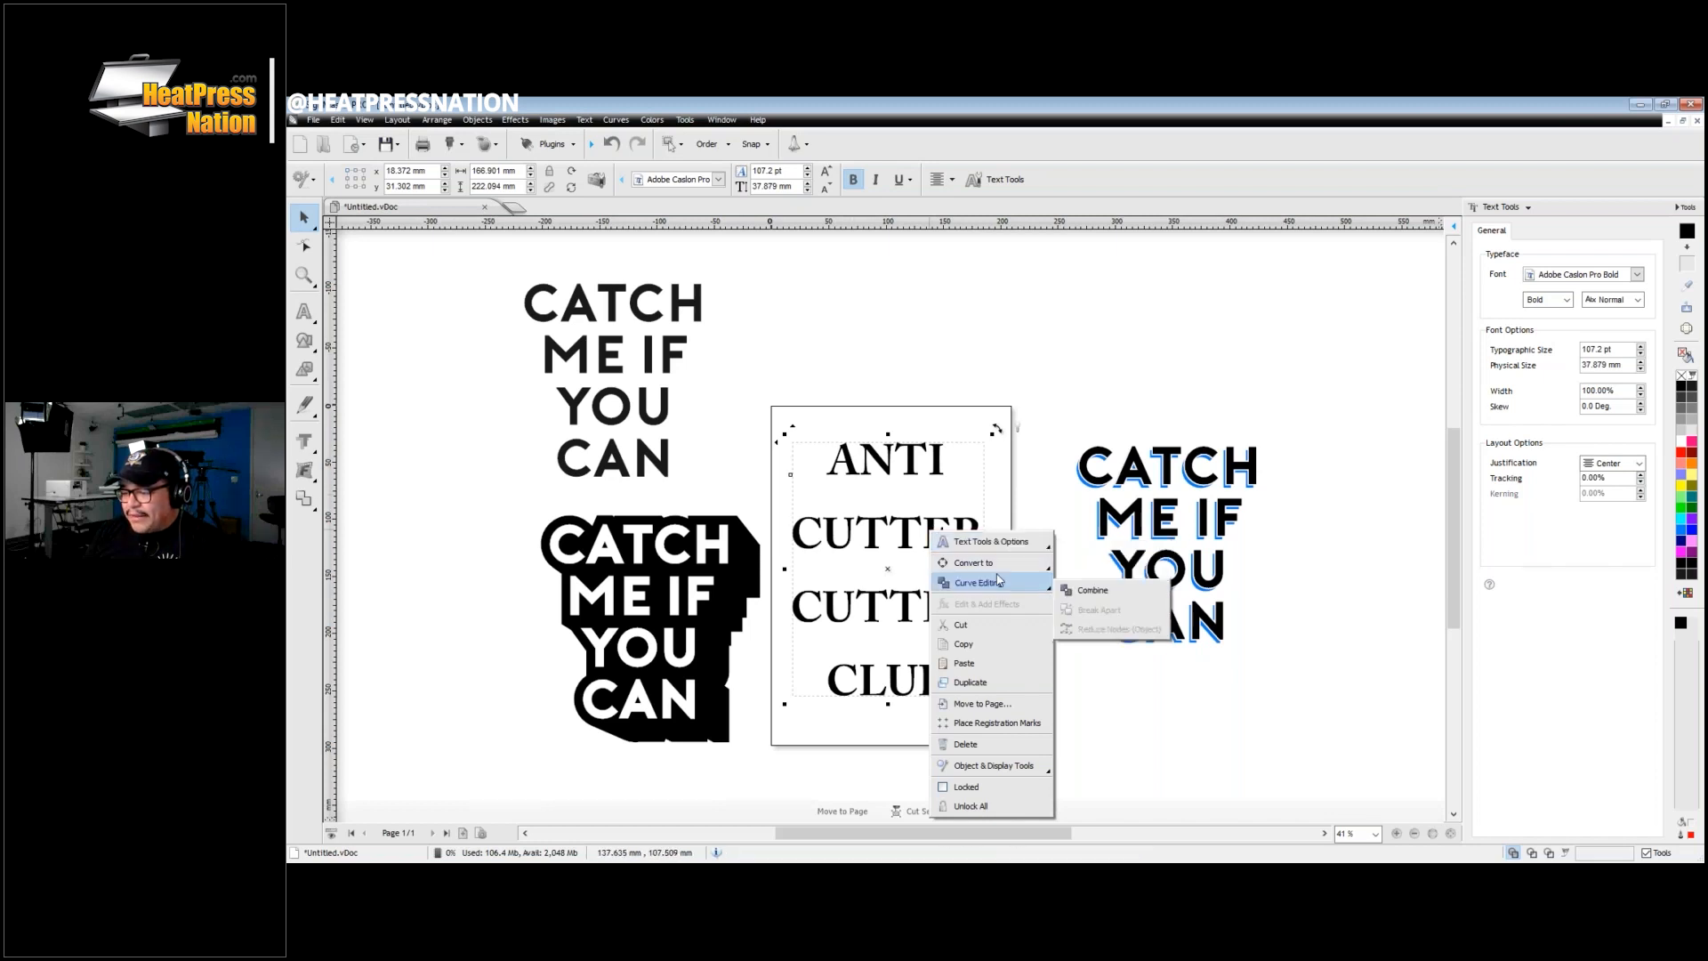
{"action": "left_click", "coordinate": [1086, 571]}
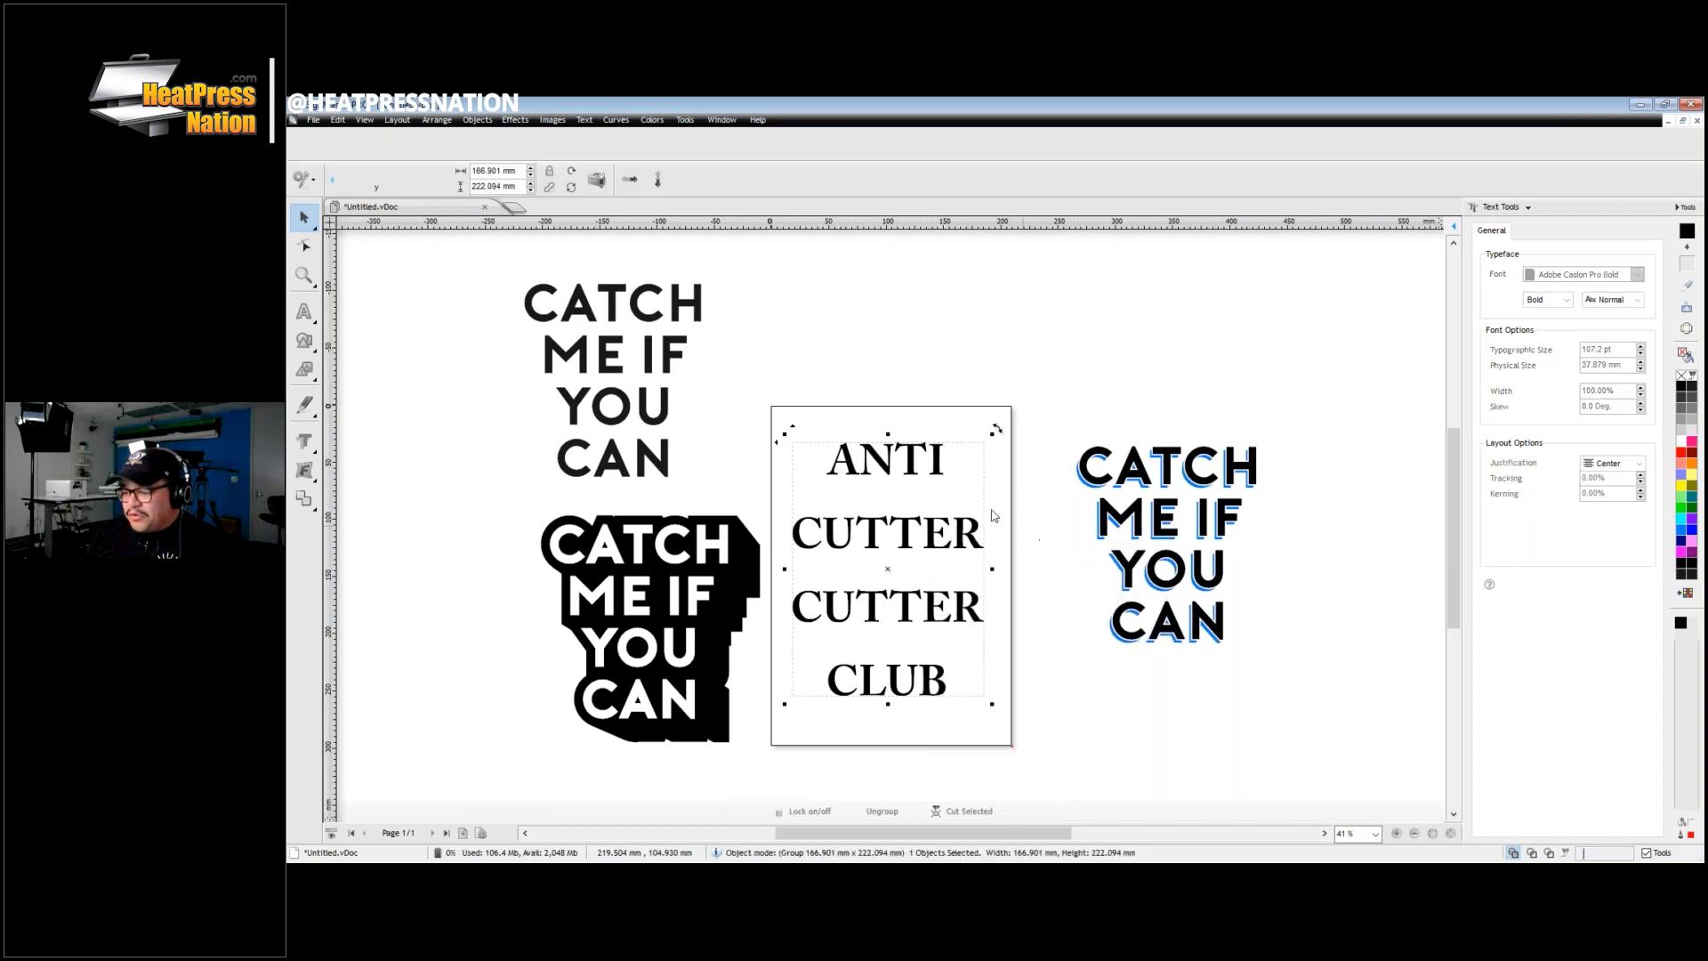
{"action": "right_click", "coordinate": [901, 534]}
{"action": "left_click", "coordinate": [957, 749]}
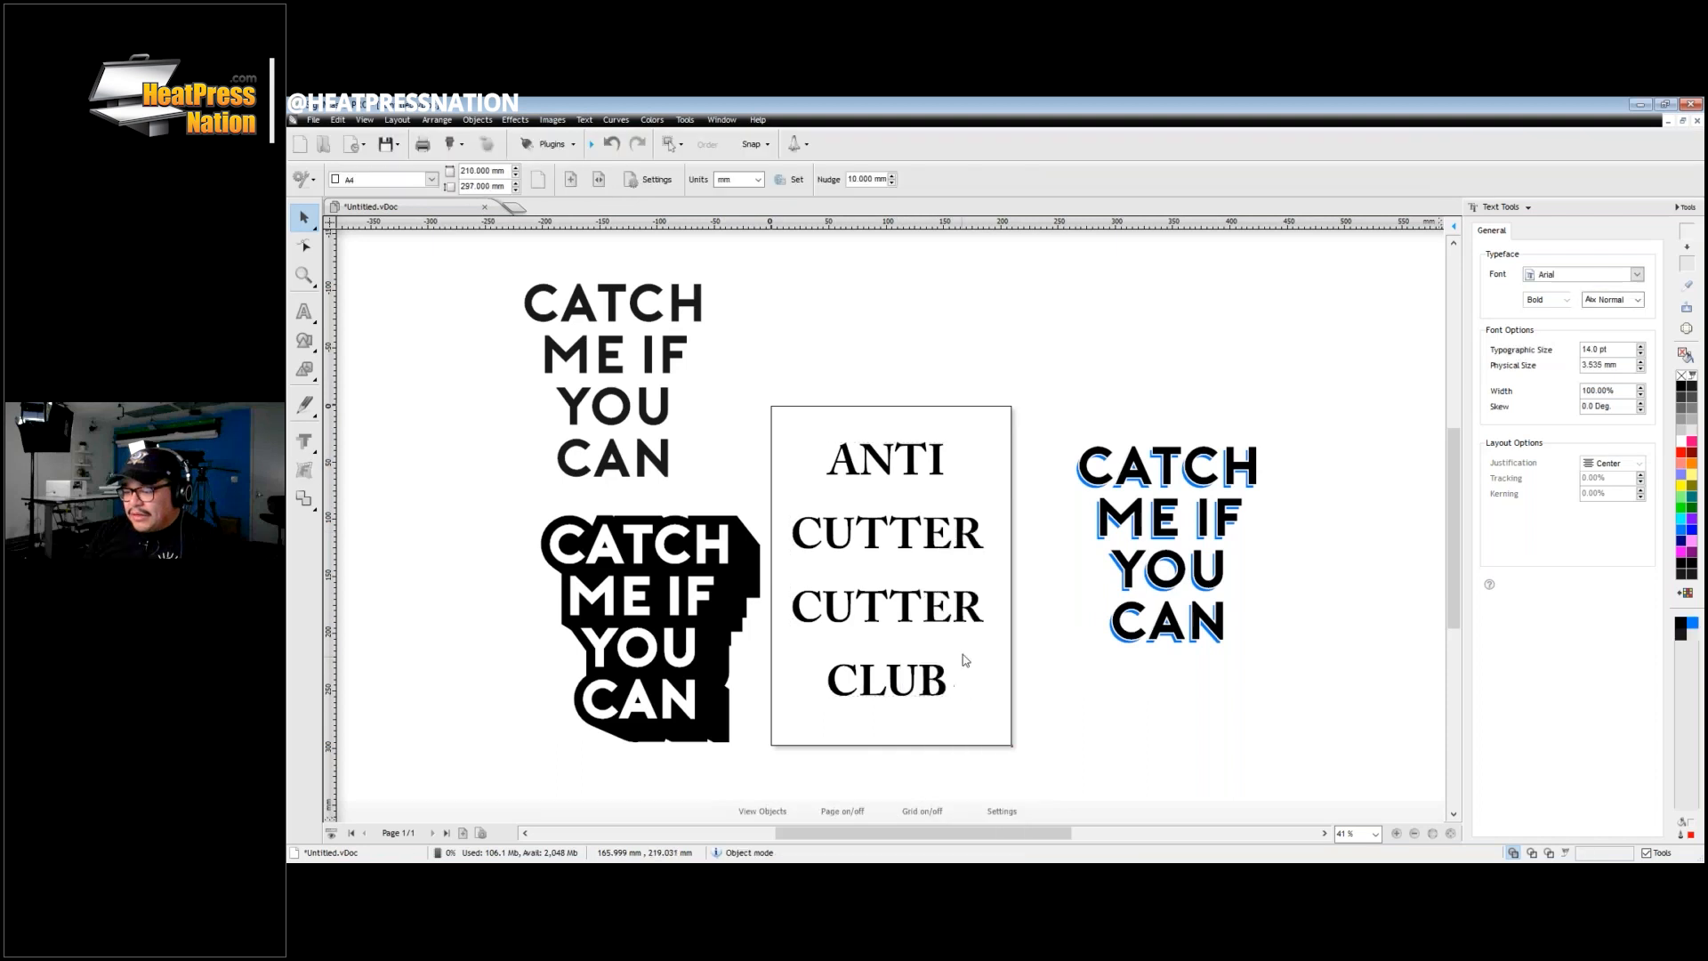
Step: Move the two CUTTER lines and the CLUB line up to stack tightly beneath ANTI
{"action": "left_click", "coordinate": [793, 706]}
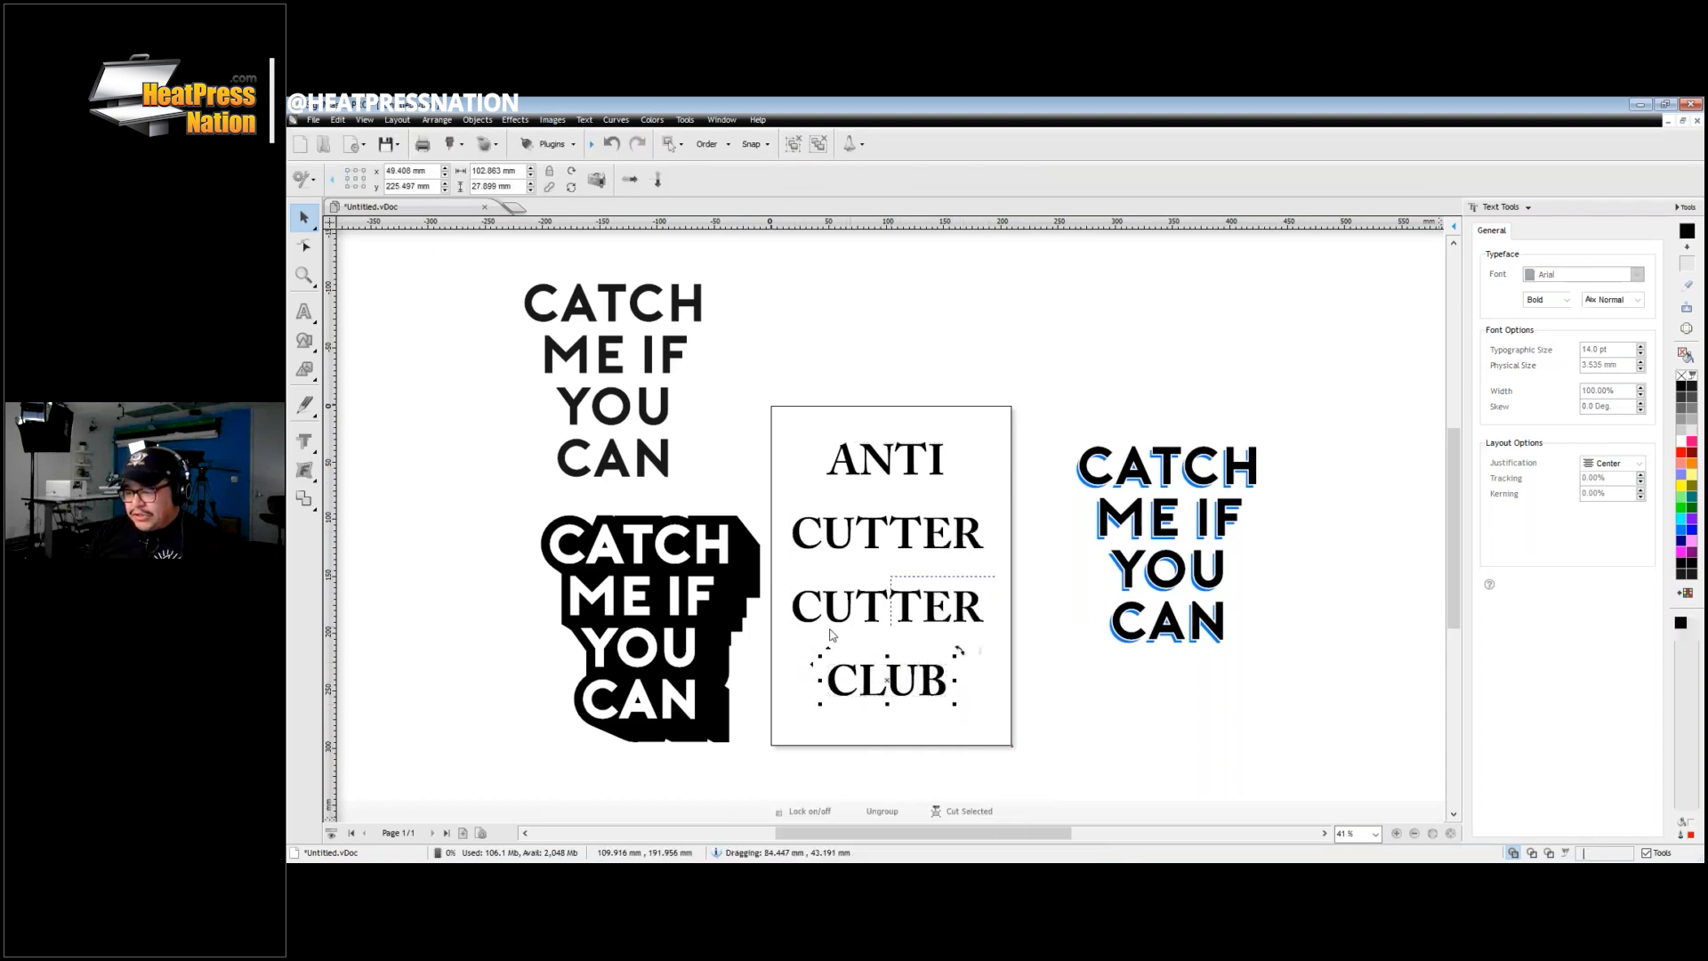
{"action": "mouse_move", "coordinate": [903, 582]}
{"action": "left_mouse_down"}
{"action": "mouse_move", "coordinate": [928, 554]}
{"action": "mouse_move", "coordinate": [777, 573]}
{"action": "left_mouse_up"}
{"action": "mouse_move", "coordinate": [980, 420]}
{"action": "left_mouse_down"}
{"action": "mouse_move", "coordinate": [804, 492]}
{"action": "mouse_move", "coordinate": [879, 496]}
{"action": "left_mouse_up"}
{"action": "left_click_drag", "start_coordinate": [877, 586], "coordinate": [883, 520]}
{"action": "left_click_drag", "start_coordinate": [872, 680], "coordinate": [883, 566]}
Step: Try left and right alignment on the four lines, then align them to each other by their horizontal centers
{"action": "left_click_drag", "start_coordinate": [1038, 382], "coordinate": [779, 651]}
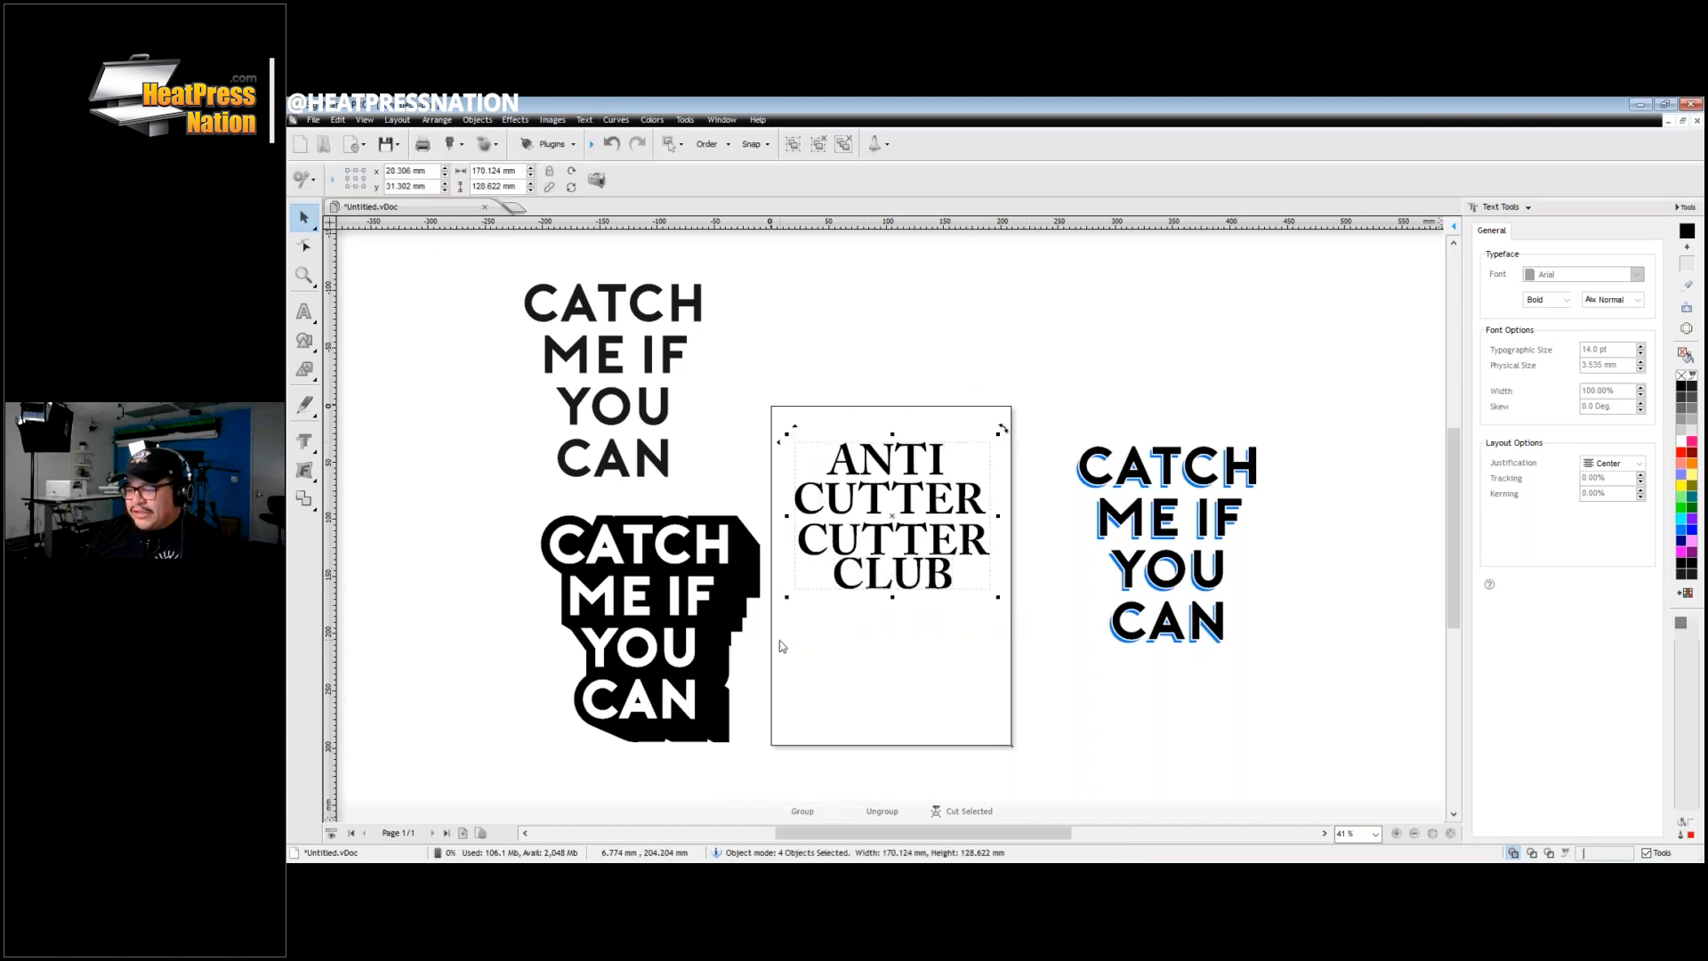
{"action": "left_click", "coordinate": [1530, 208]}
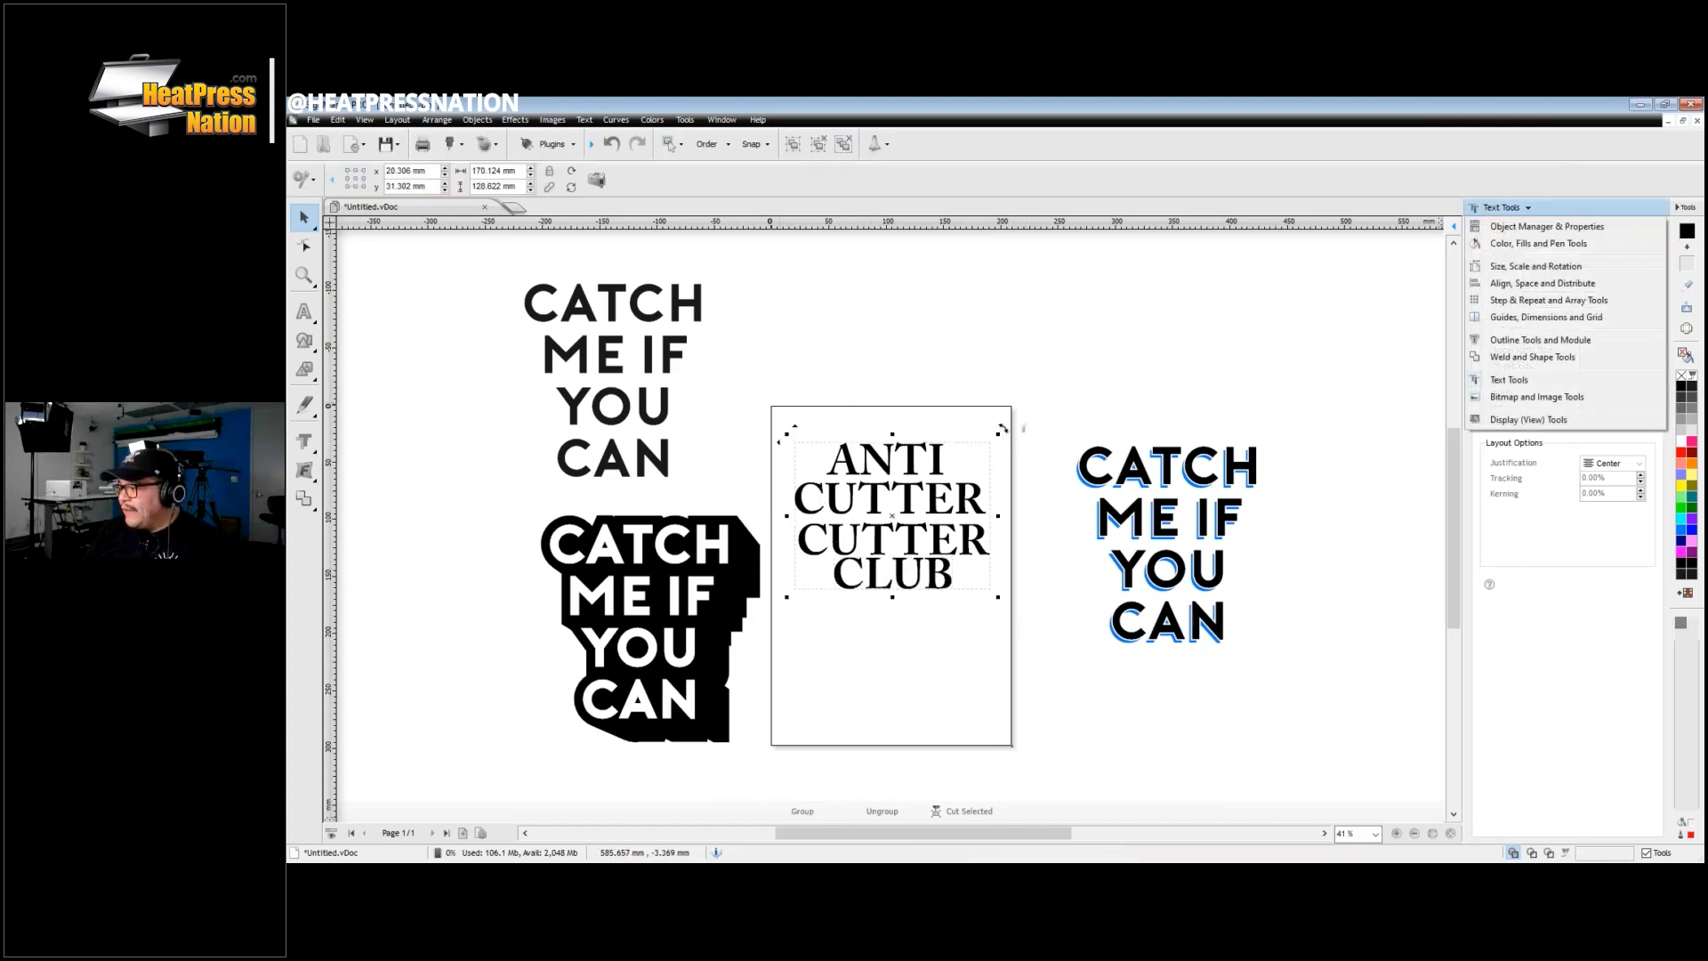
{"action": "left_click", "coordinate": [1532, 284]}
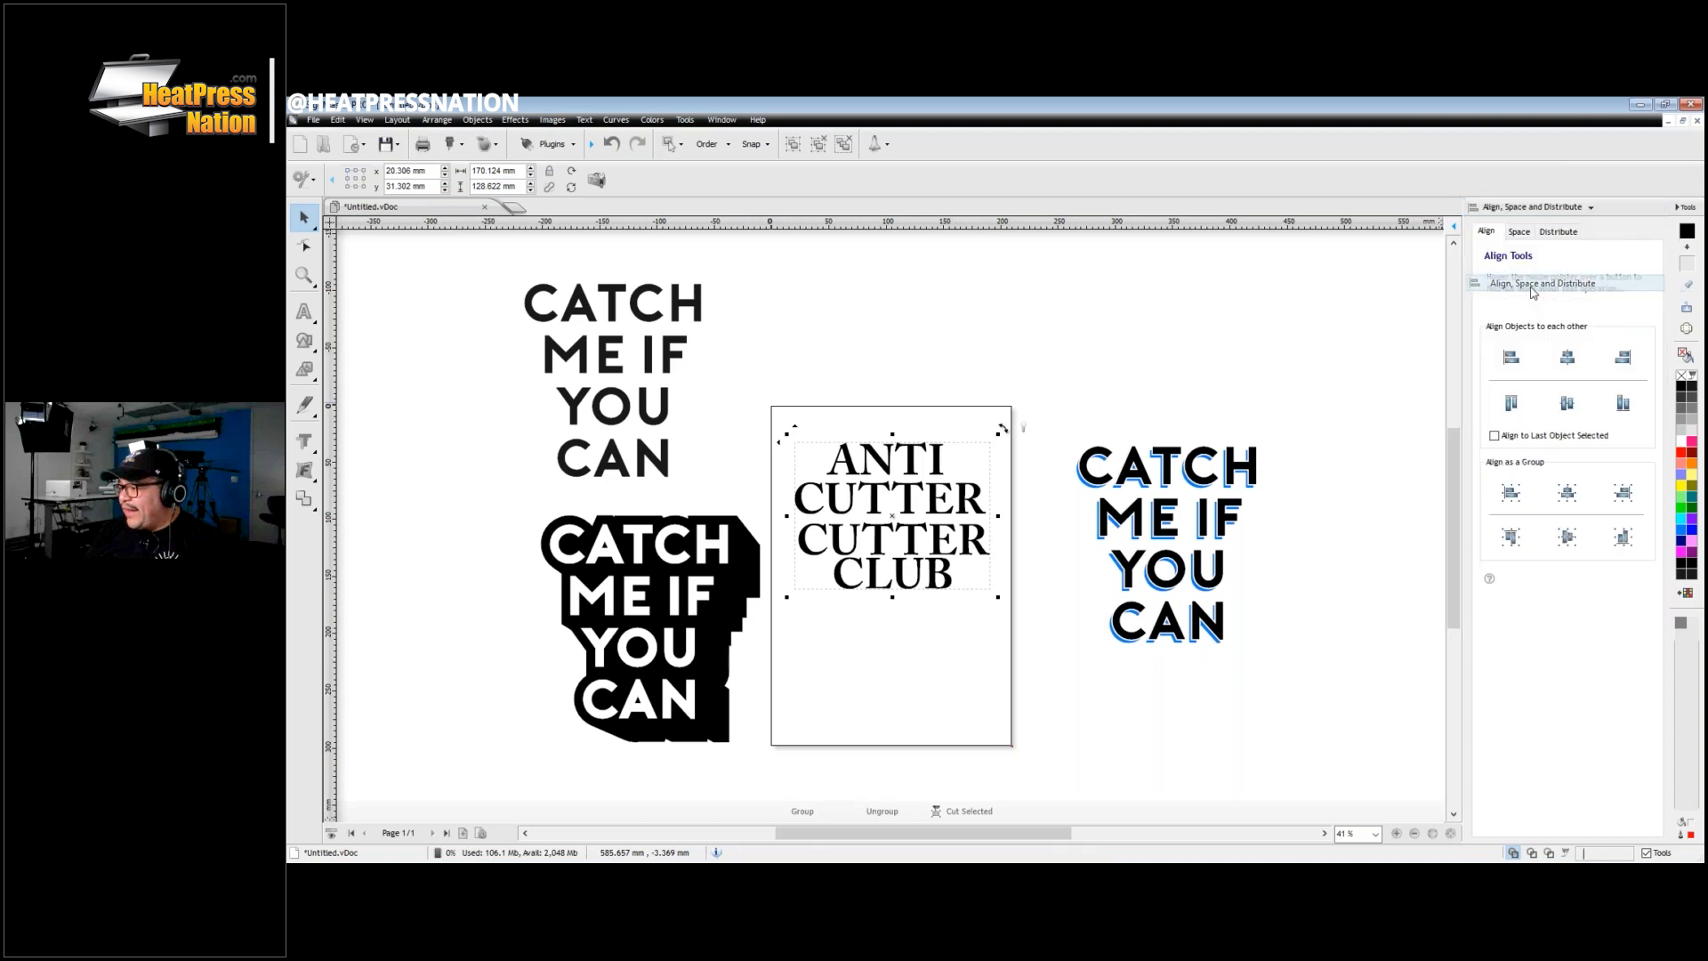
{"action": "left_click", "coordinate": [1515, 358]}
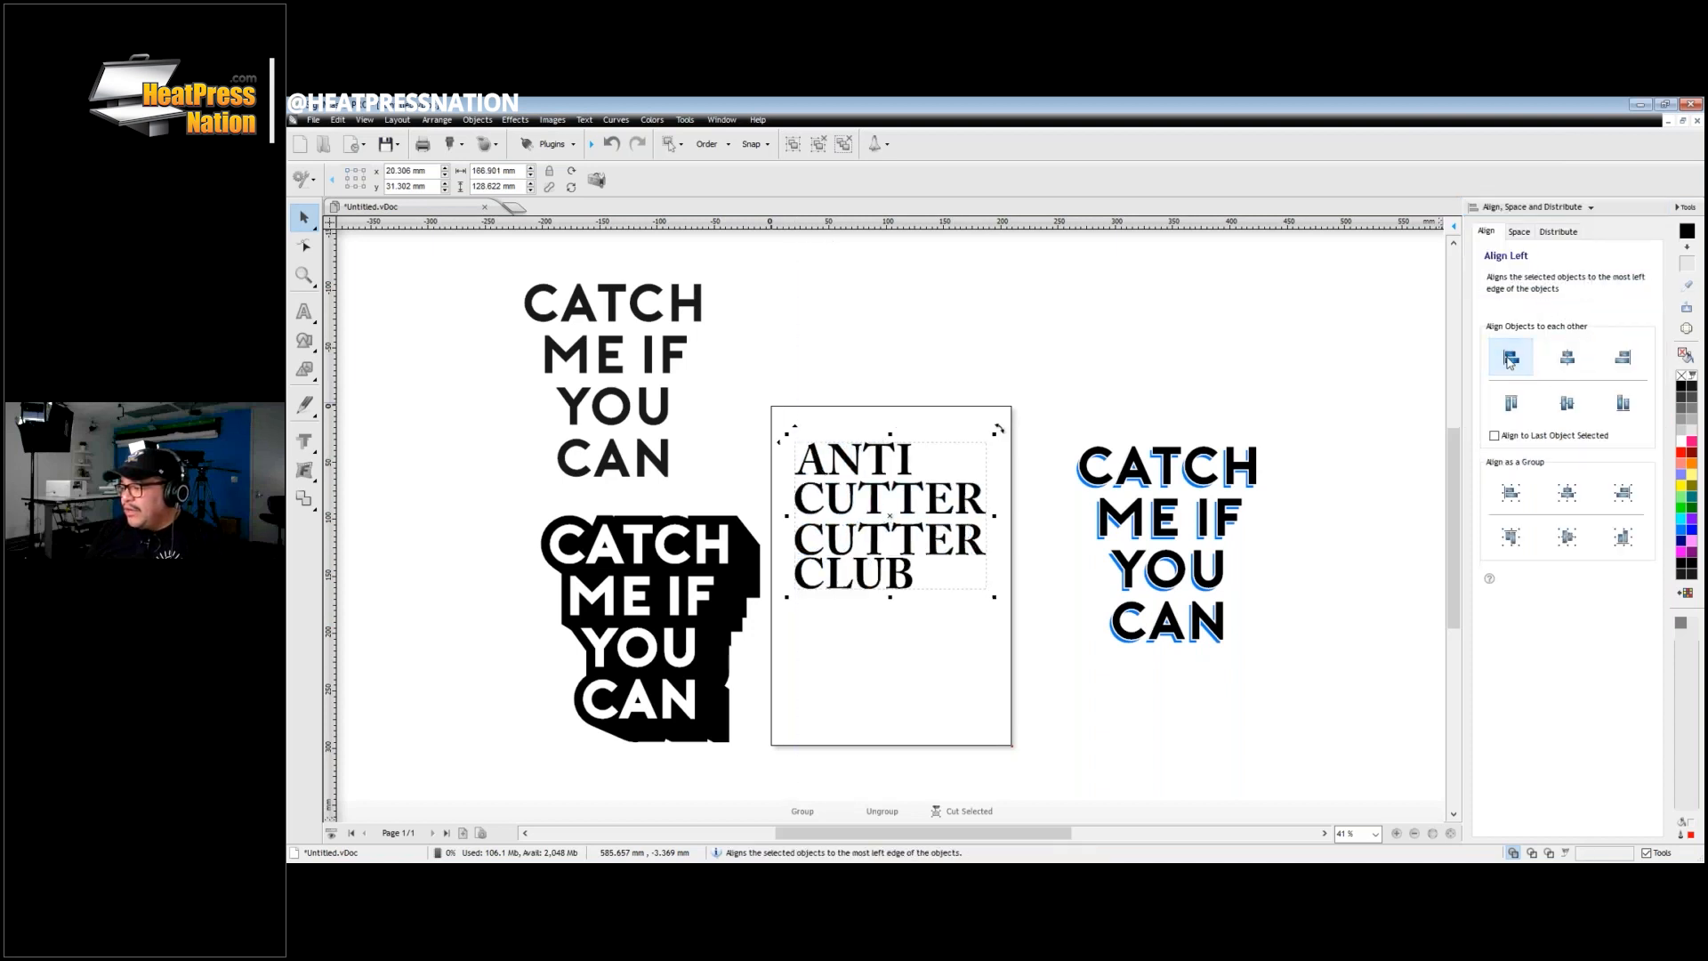
{"action": "left_click", "coordinate": [1622, 357]}
{"action": "left_click", "coordinate": [1586, 366]}
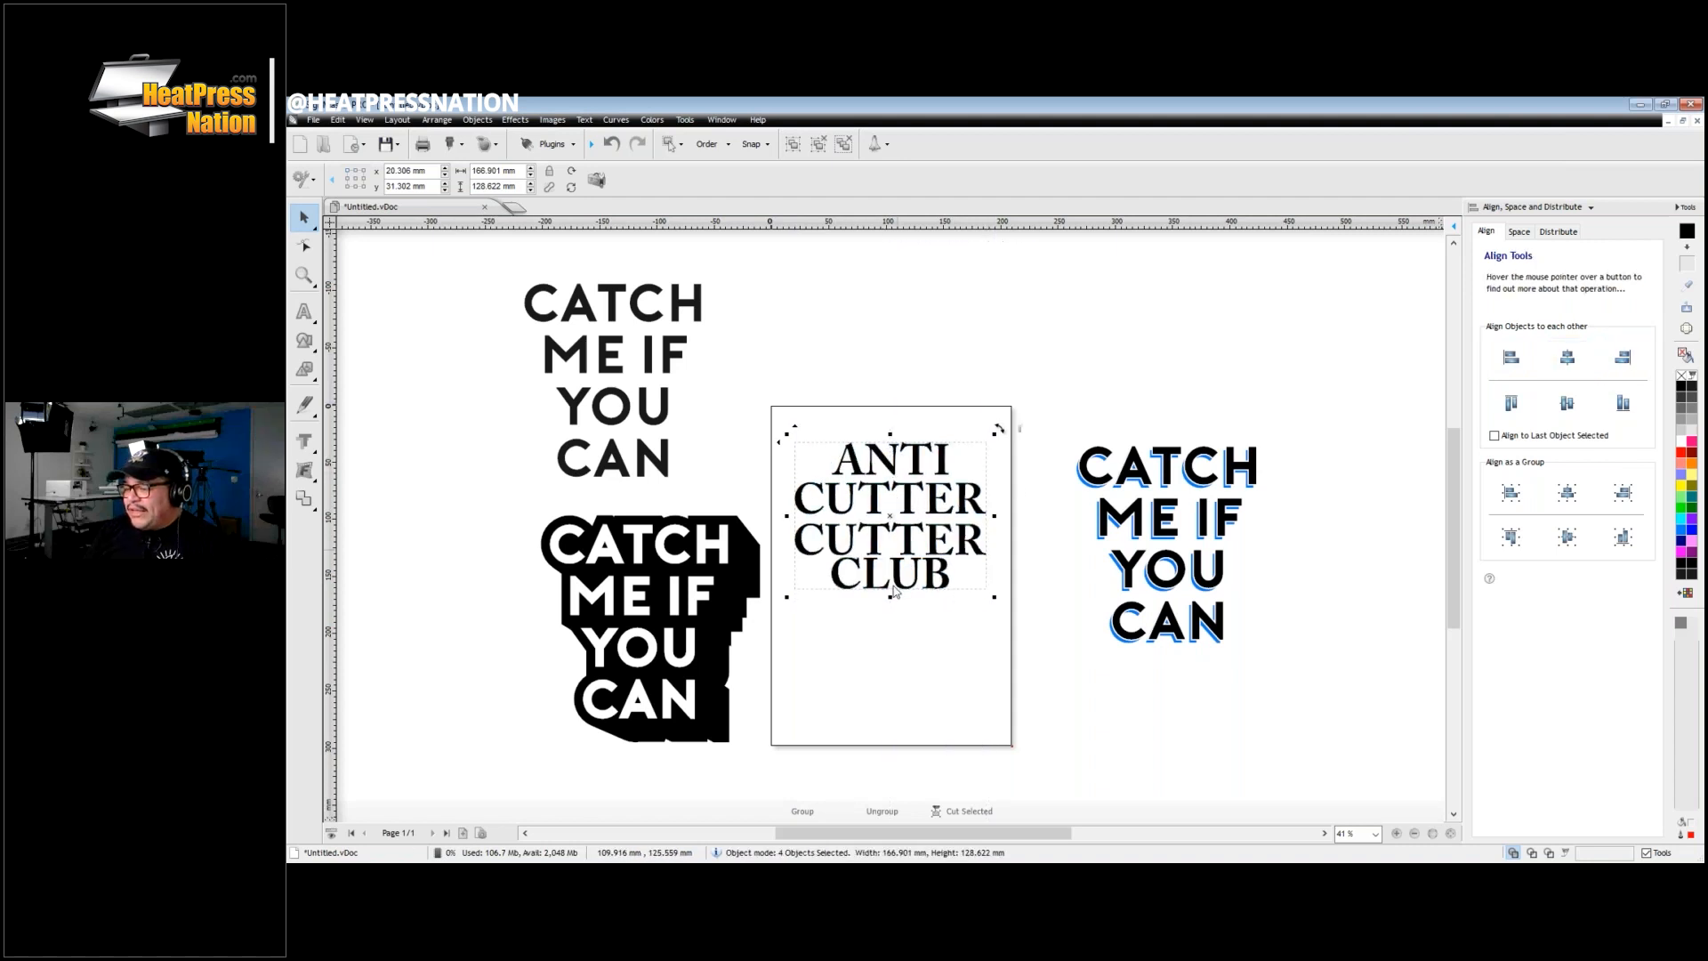
Step: Distribute the four lines evenly in the vertical direction and group them, shifting the group slightly on the page
{"action": "left_click", "coordinate": [1559, 232]}
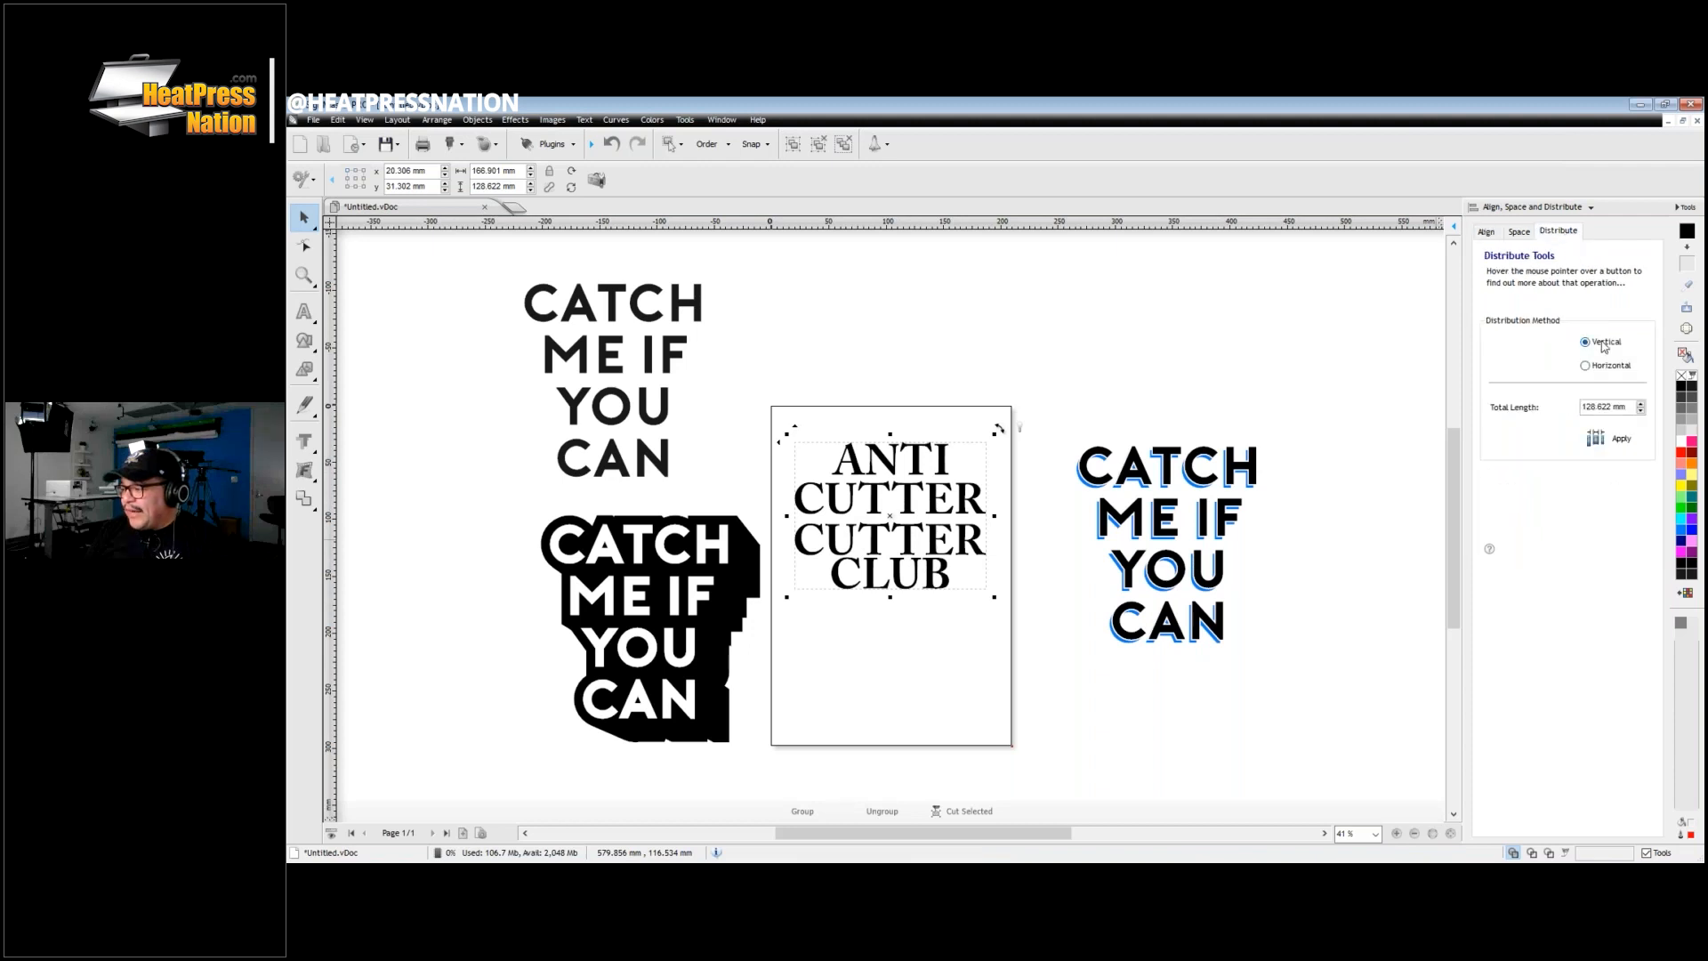
{"action": "left_click", "coordinate": [1619, 440]}
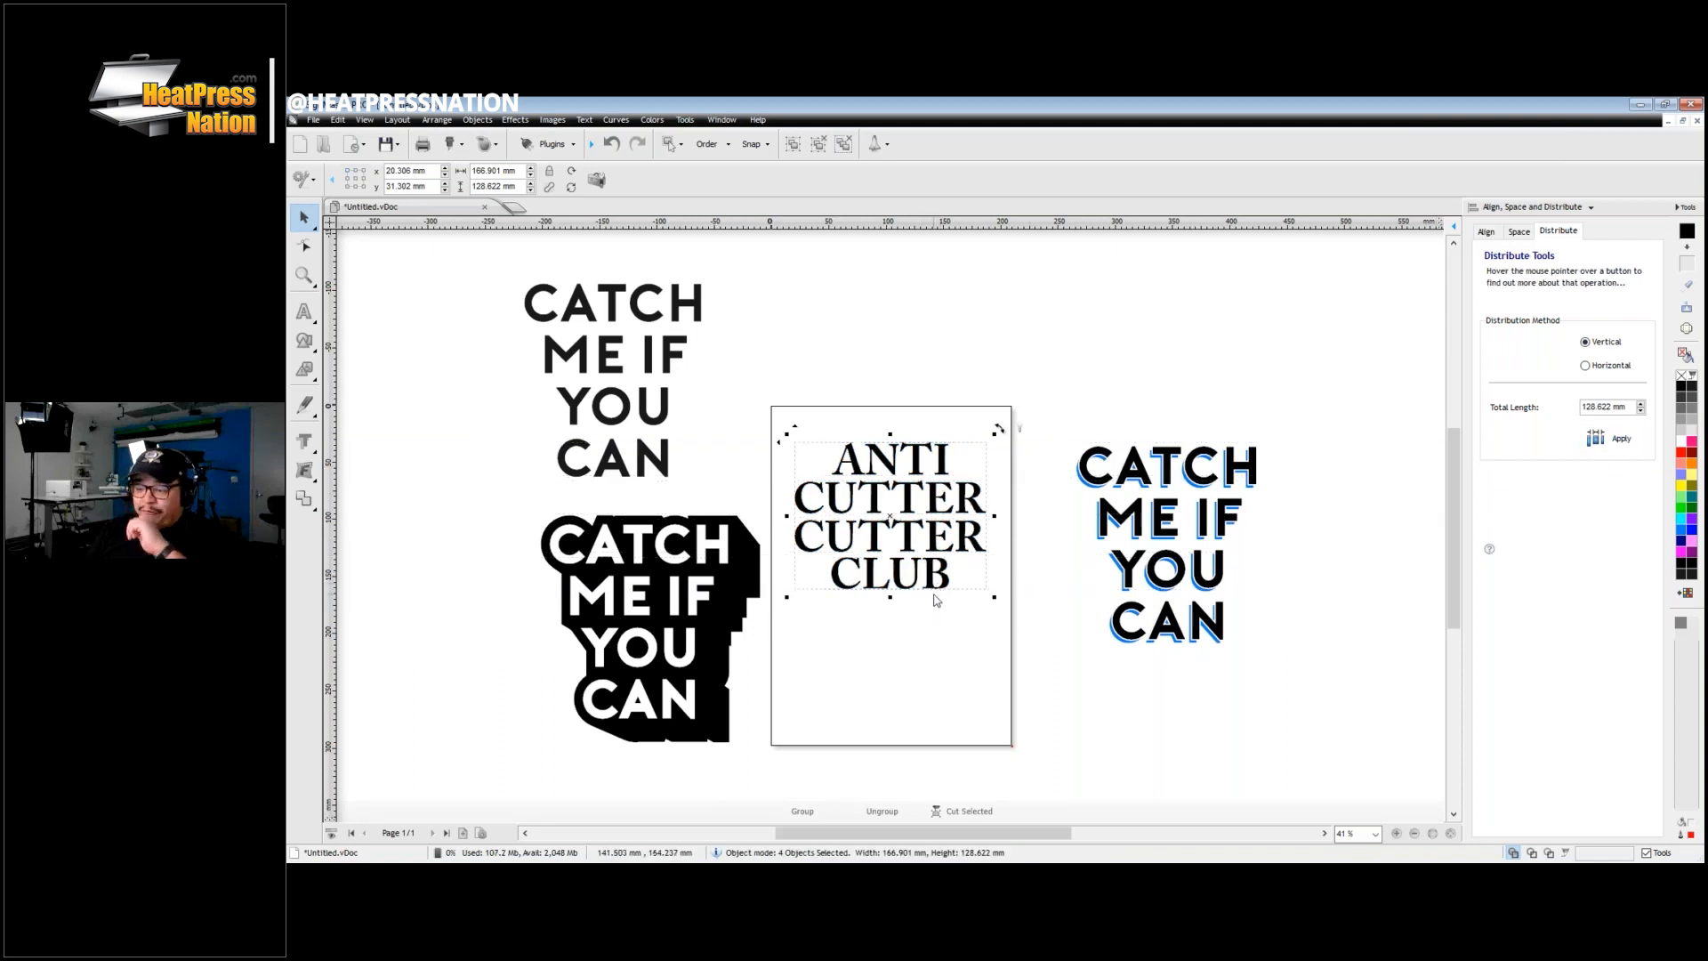
{"action": "right_click", "coordinate": [908, 538]}
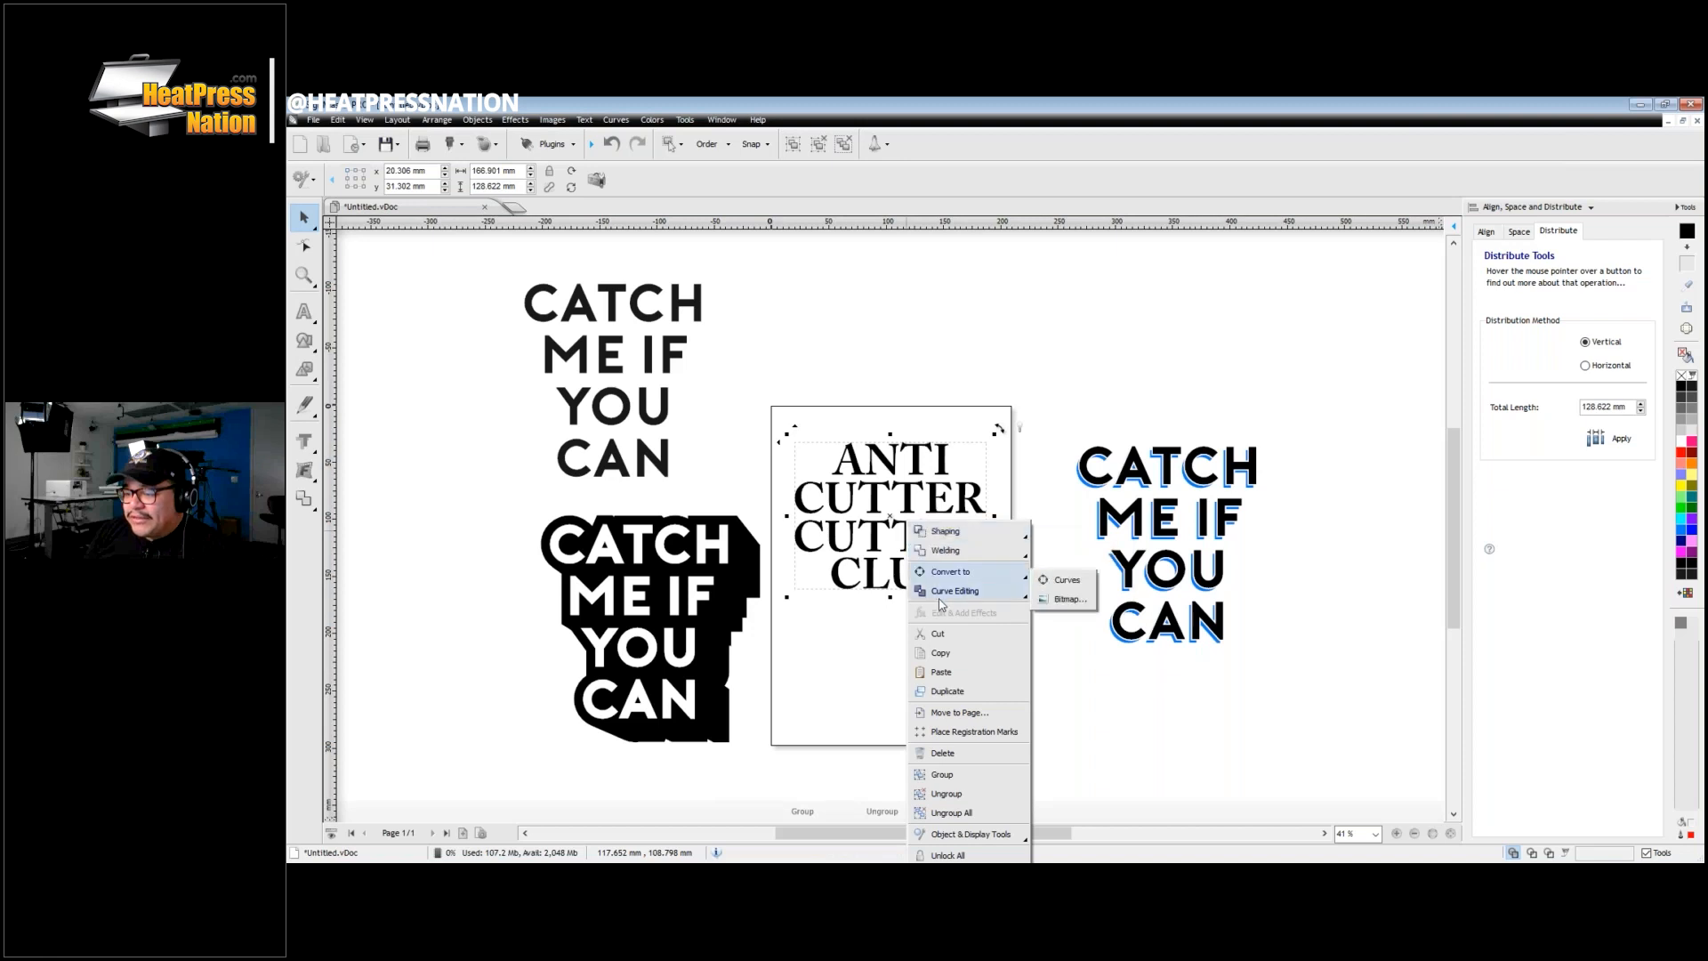
{"action": "left_click", "coordinate": [950, 791]}
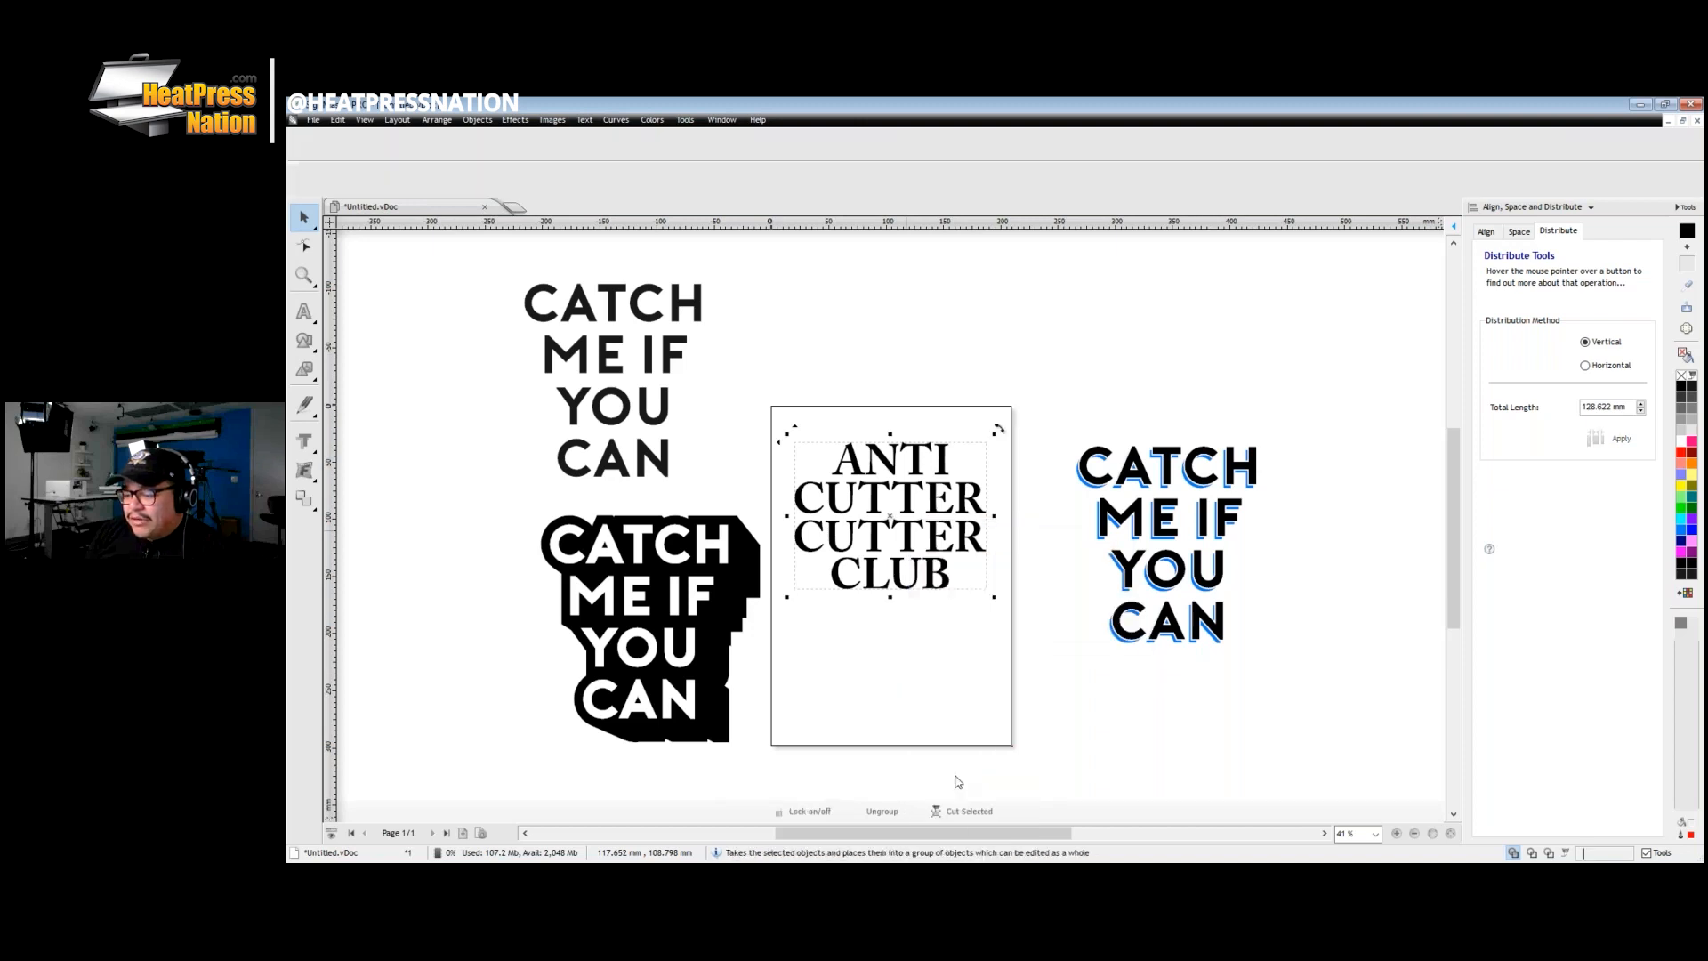
{"action": "left_click", "coordinate": [999, 702]}
{"action": "left_click_drag", "start_coordinate": [960, 507], "coordinate": [966, 517]}
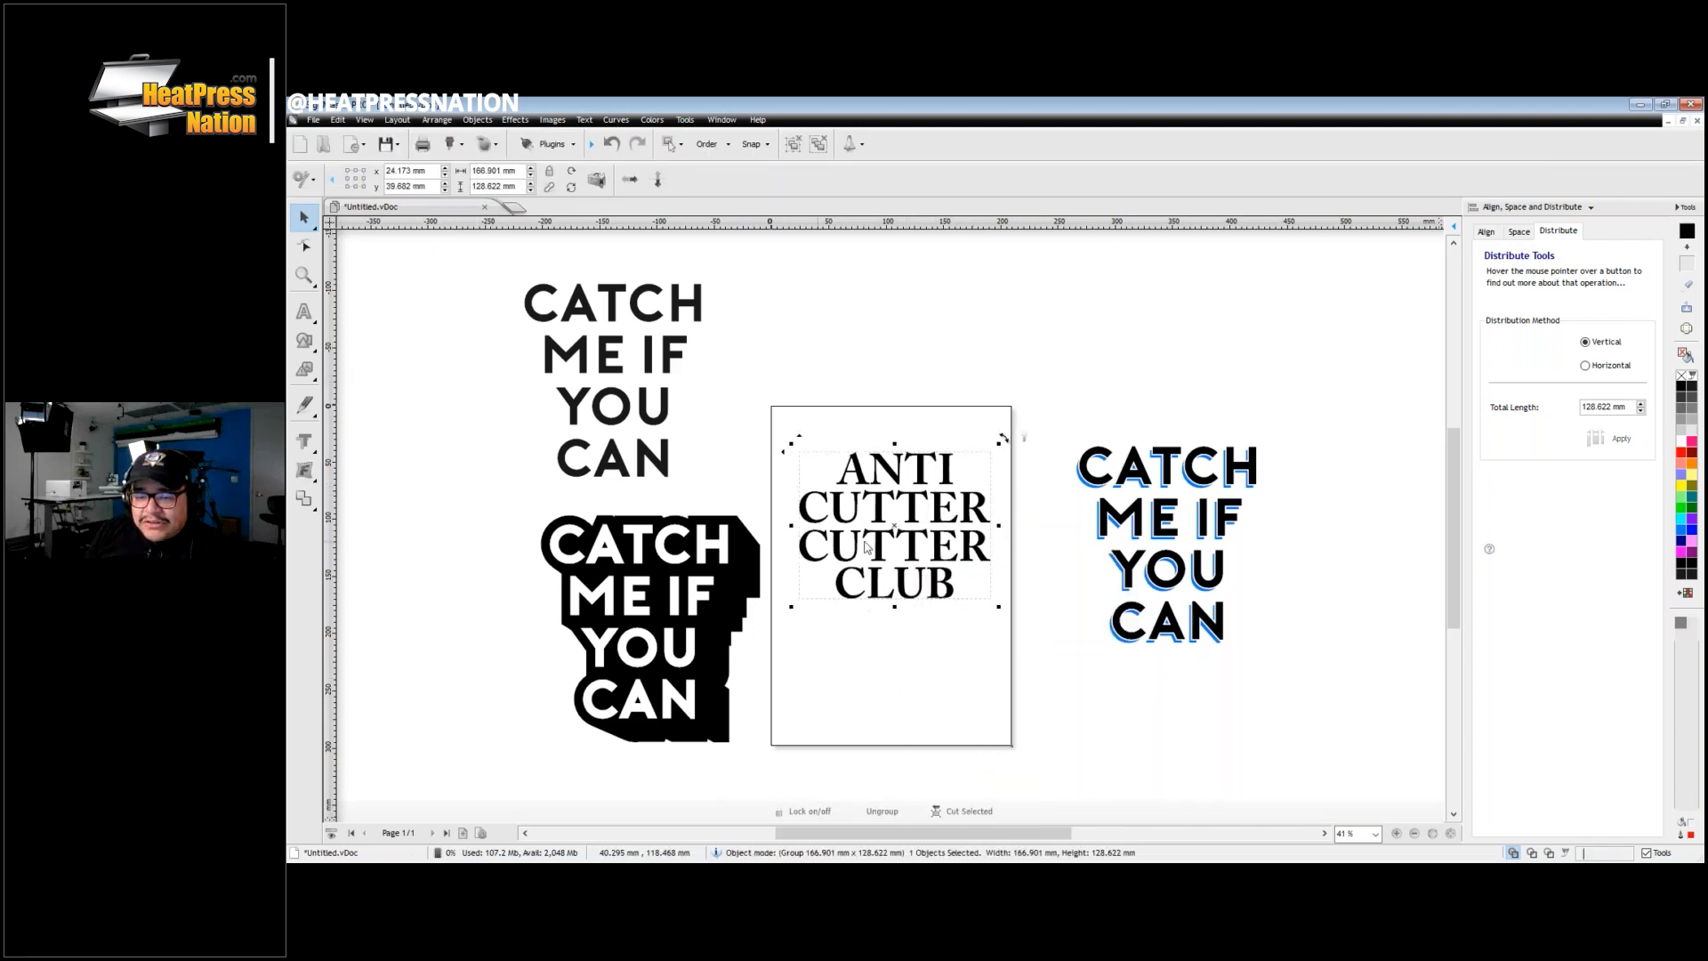
Step: Apply a Flag distortion to the ANTI CUTTER CUTTER CLUB group, pulling its left curve handles down on the upper edge and up on the lower edge
{"action": "left_click", "coordinate": [305, 474]}
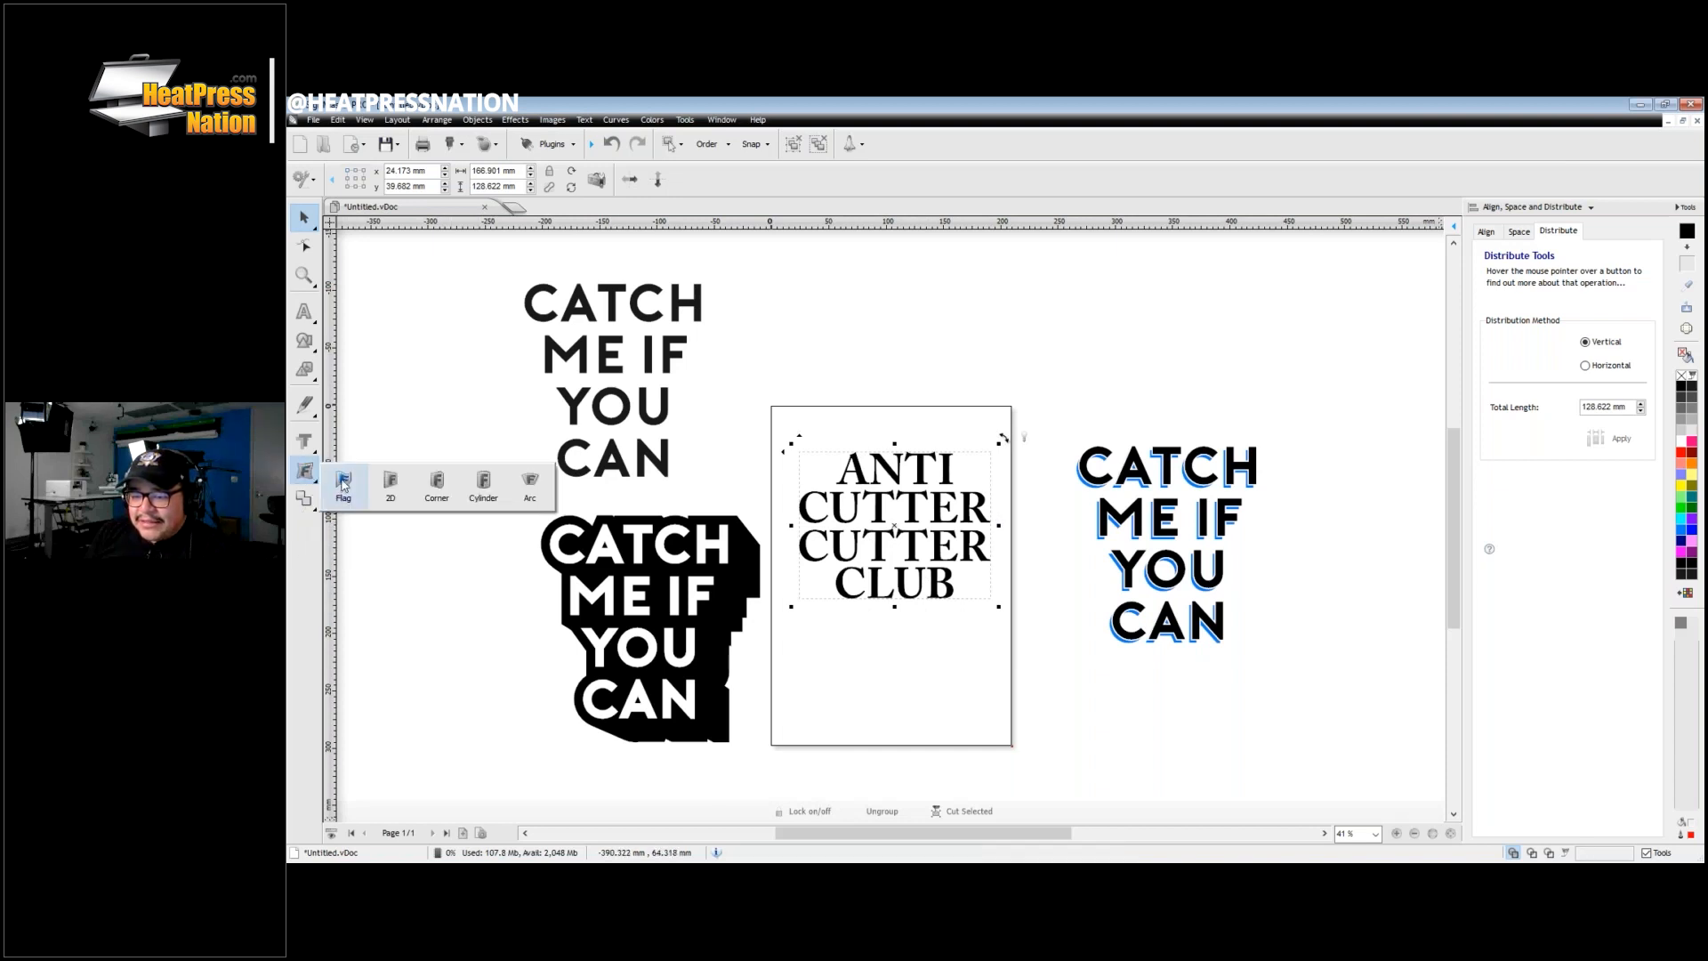
{"action": "left_click", "coordinate": [343, 483]}
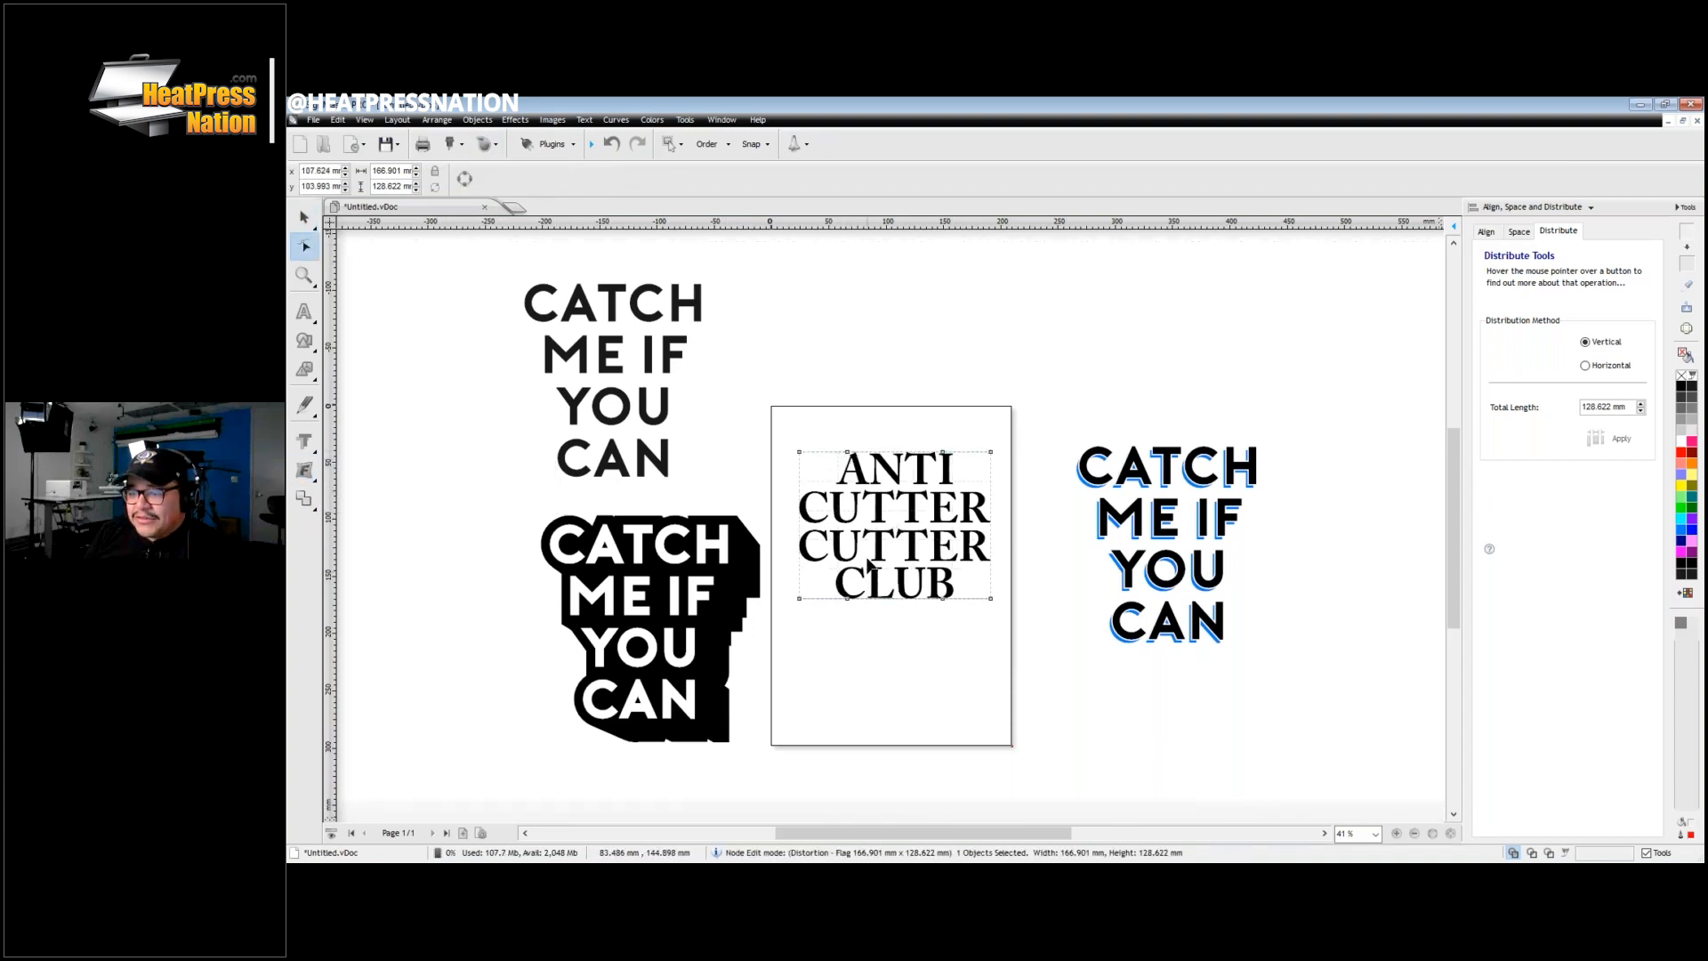
{"action": "scroll", "coordinate": [870, 566], "scroll_direction": "up", "scroll_amount": 5}
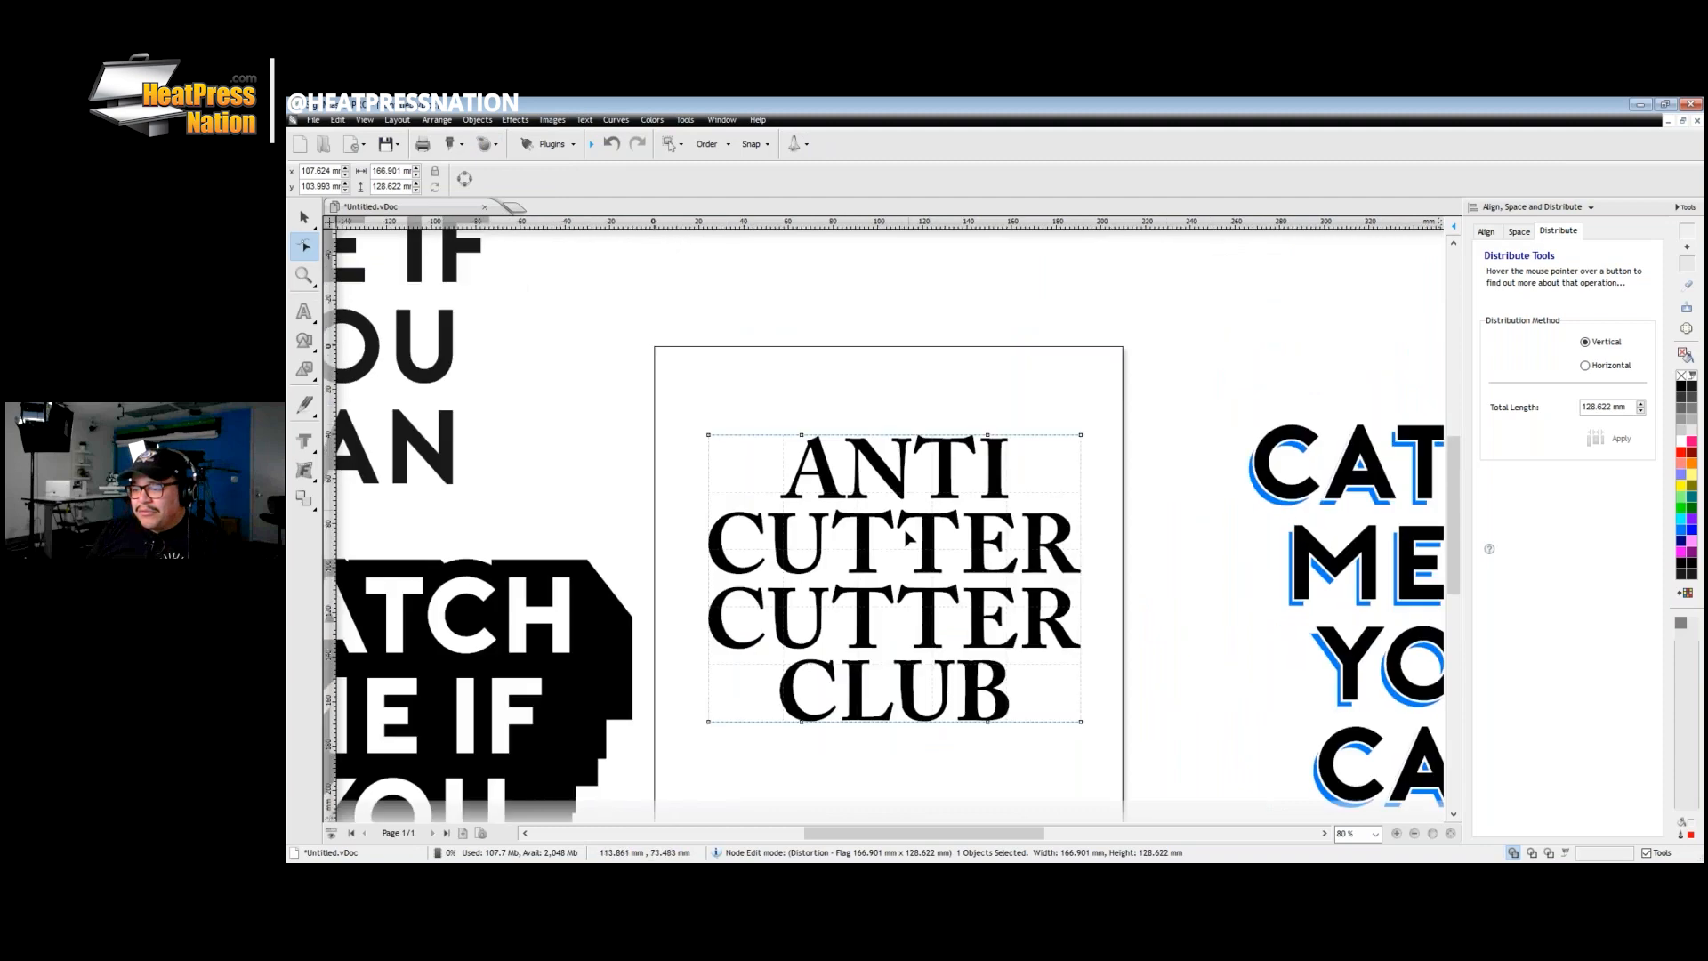
{"action": "scroll", "coordinate": [907, 539], "scroll_direction": "up", "scroll_amount": 3}
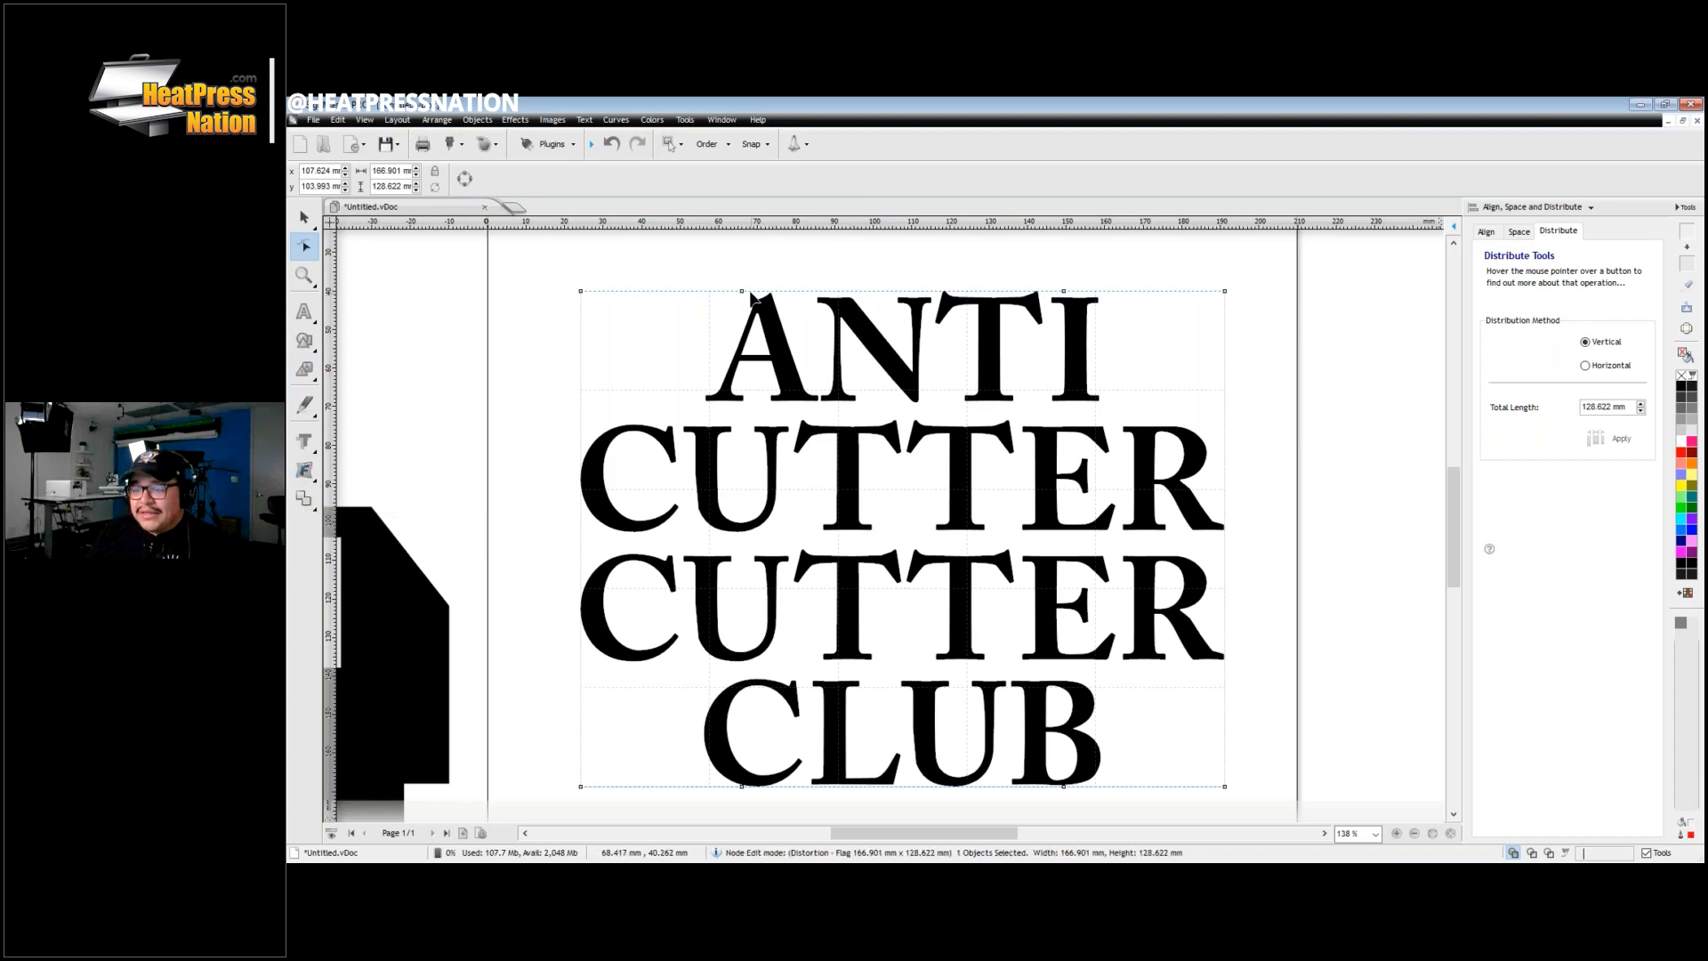
{"action": "left_click_drag", "start_coordinate": [741, 297], "coordinate": [742, 335]}
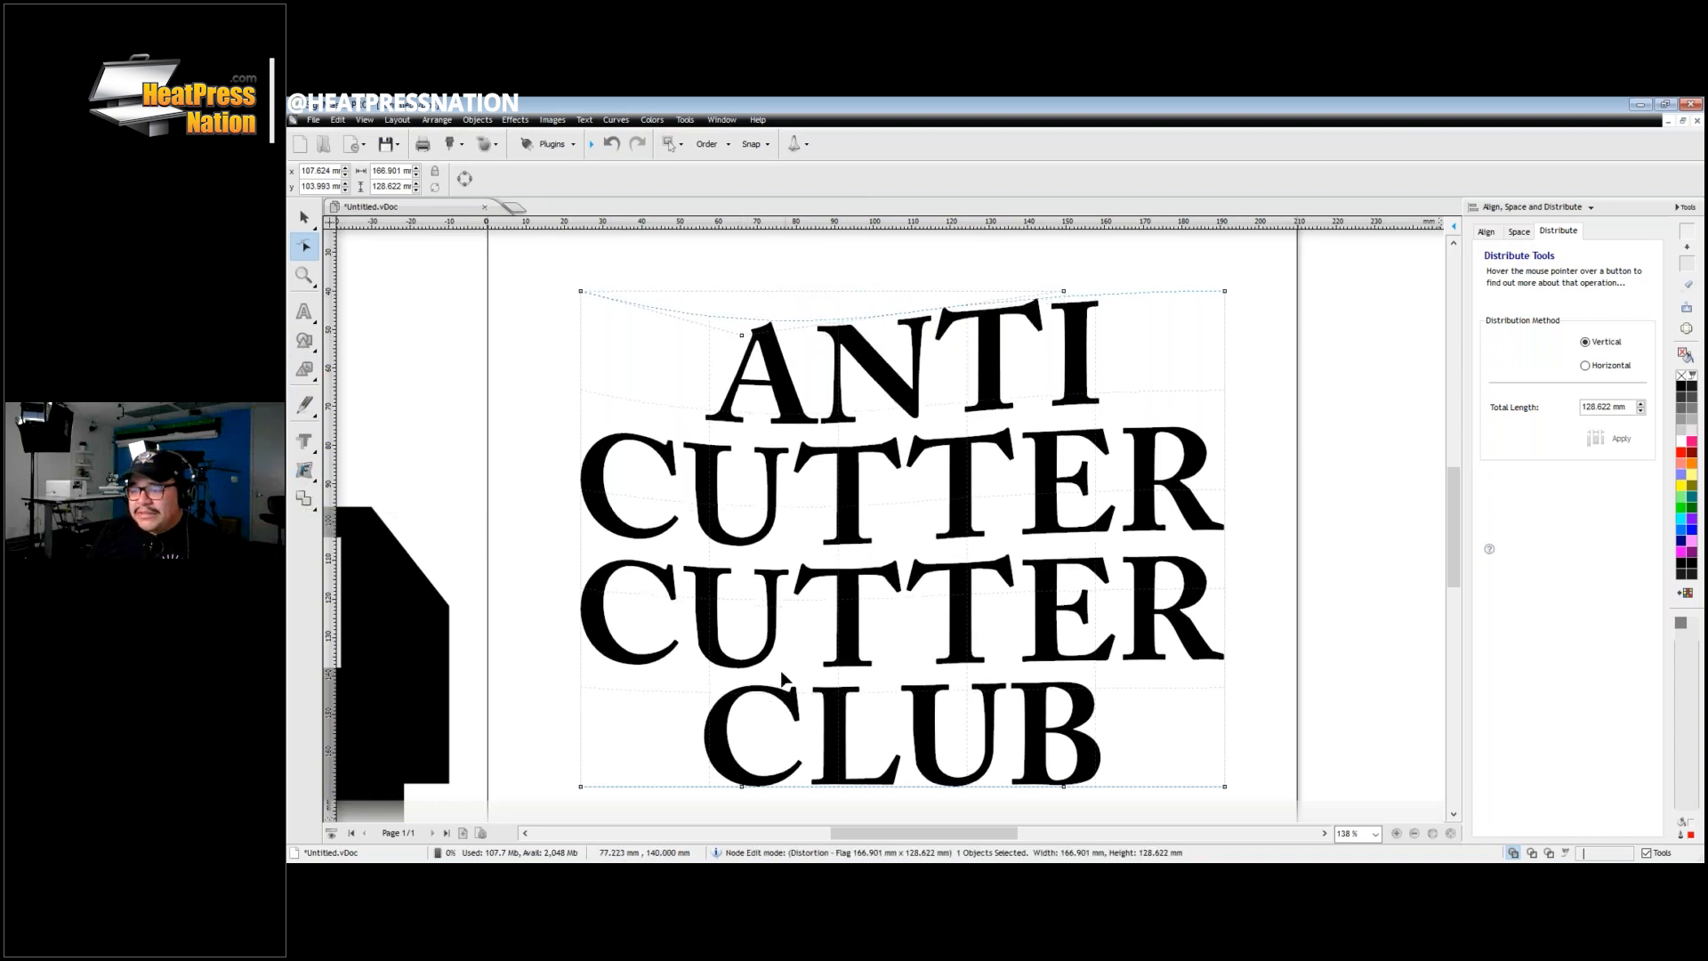
{"action": "left_click_drag", "start_coordinate": [742, 787], "coordinate": [741, 691]}
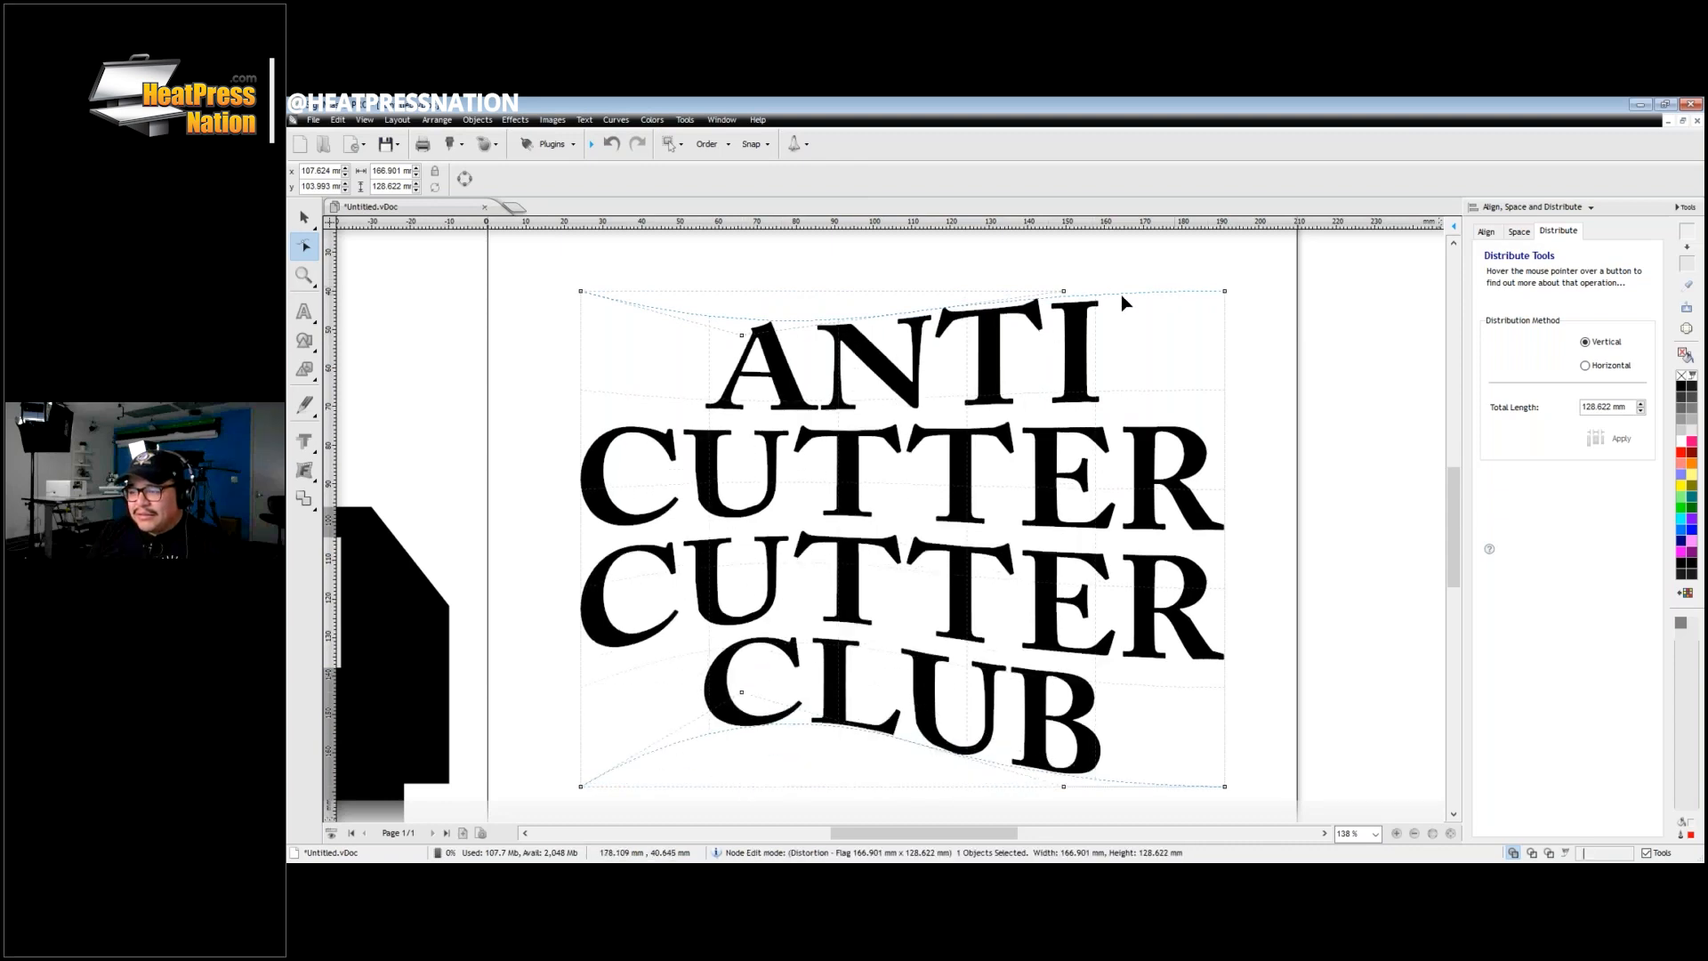
Step: Raise the right curve handle of the flag's upper edge and lower its upper-right corner to form a wave
{"action": "left_click_drag", "start_coordinate": [1064, 291], "coordinate": [1064, 257]}
{"action": "left_click_drag", "start_coordinate": [1225, 291], "coordinate": [1225, 334]}
{"action": "scroll", "coordinate": [1233, 705], "scroll_direction": "down", "scroll_amount": 1}
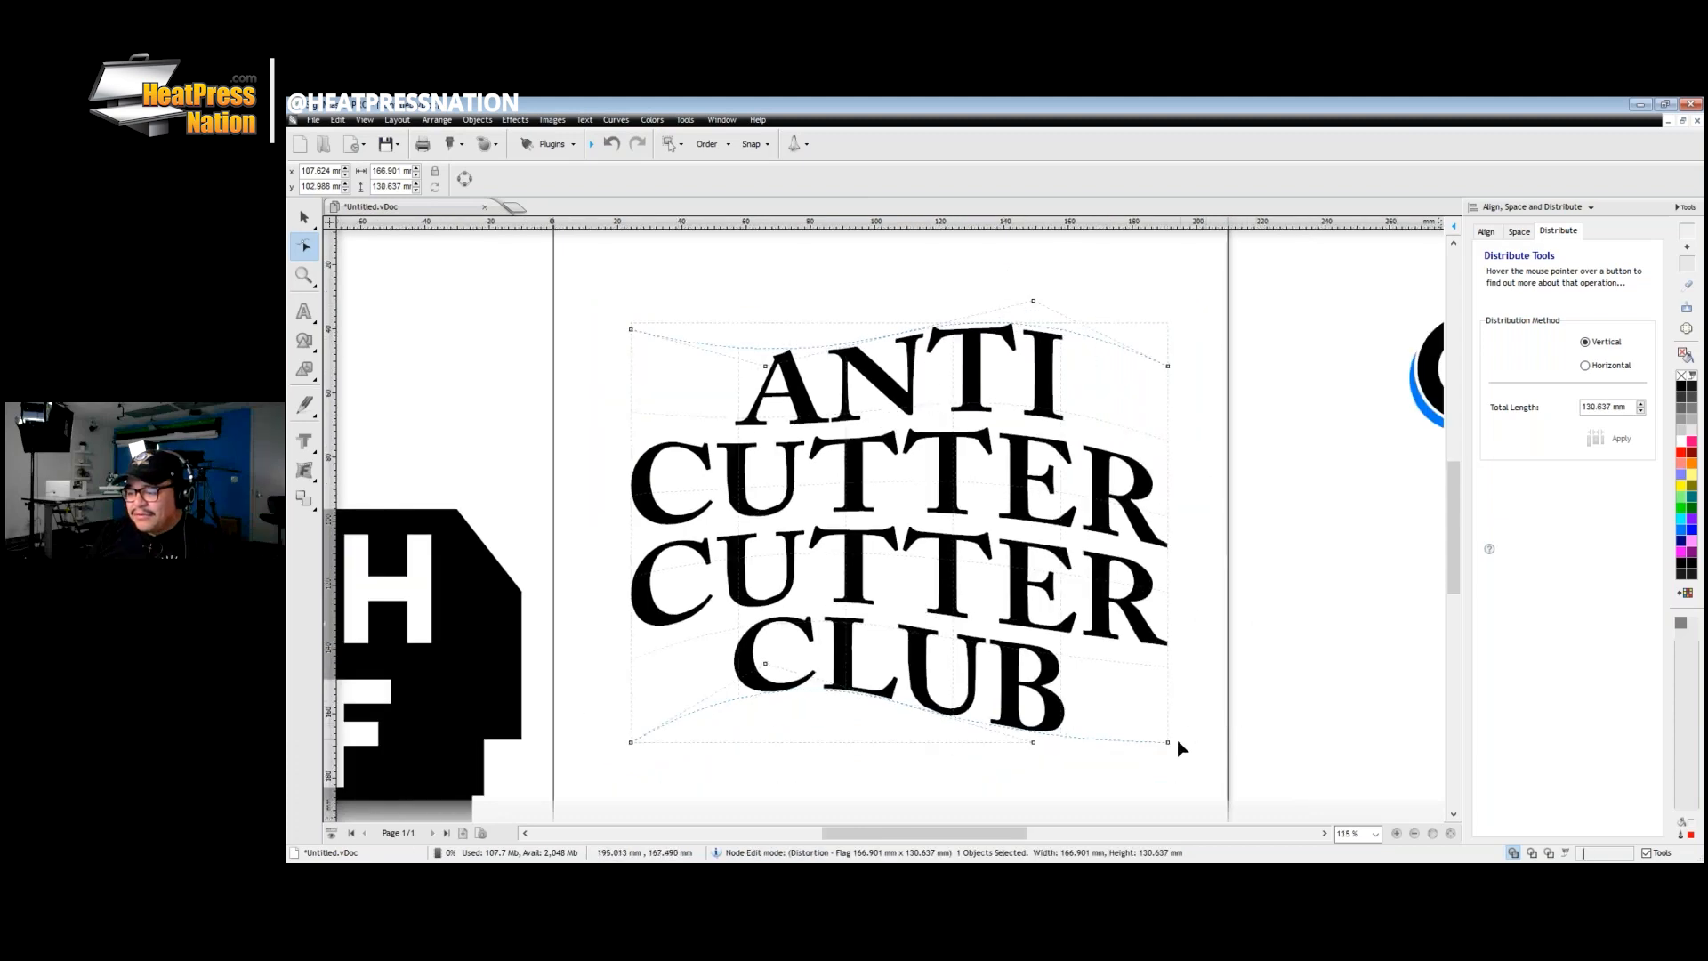
Step: Reshape the flag's lower edge by pulling its right corner down and both curve handles up
{"action": "left_click_drag", "start_coordinate": [1031, 743], "coordinate": [1033, 766]}
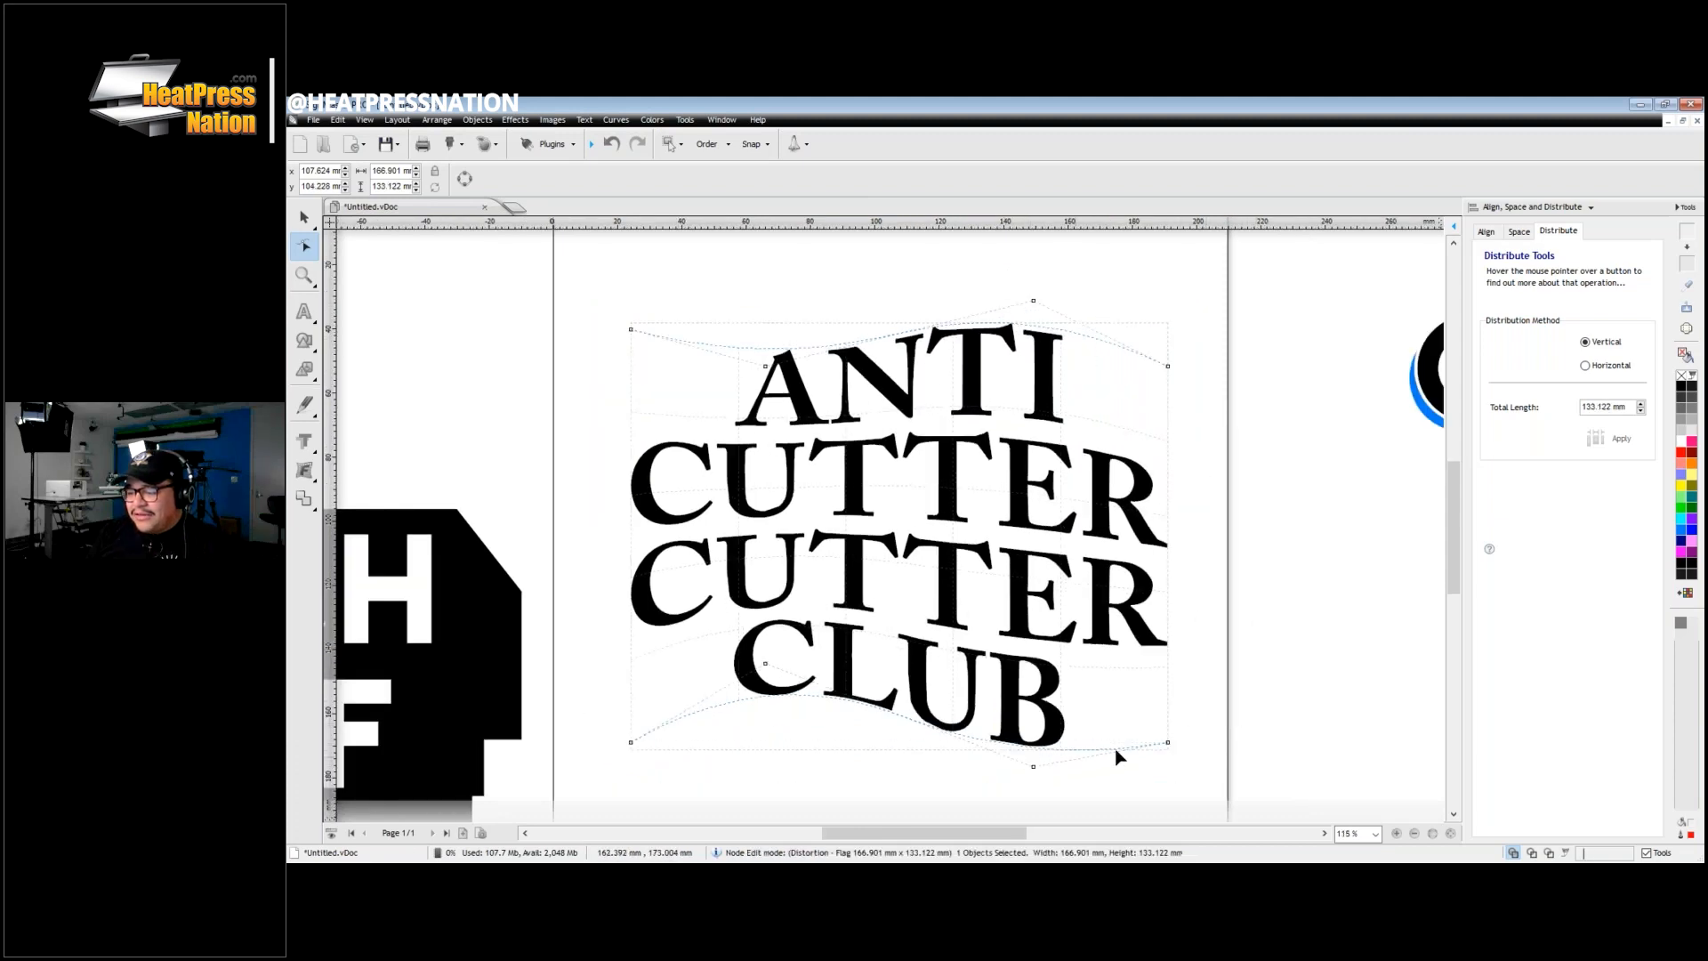
{"action": "left_click_drag", "start_coordinate": [1167, 743], "coordinate": [1173, 793]}
{"action": "left_click_drag", "start_coordinate": [1035, 767], "coordinate": [1034, 732]}
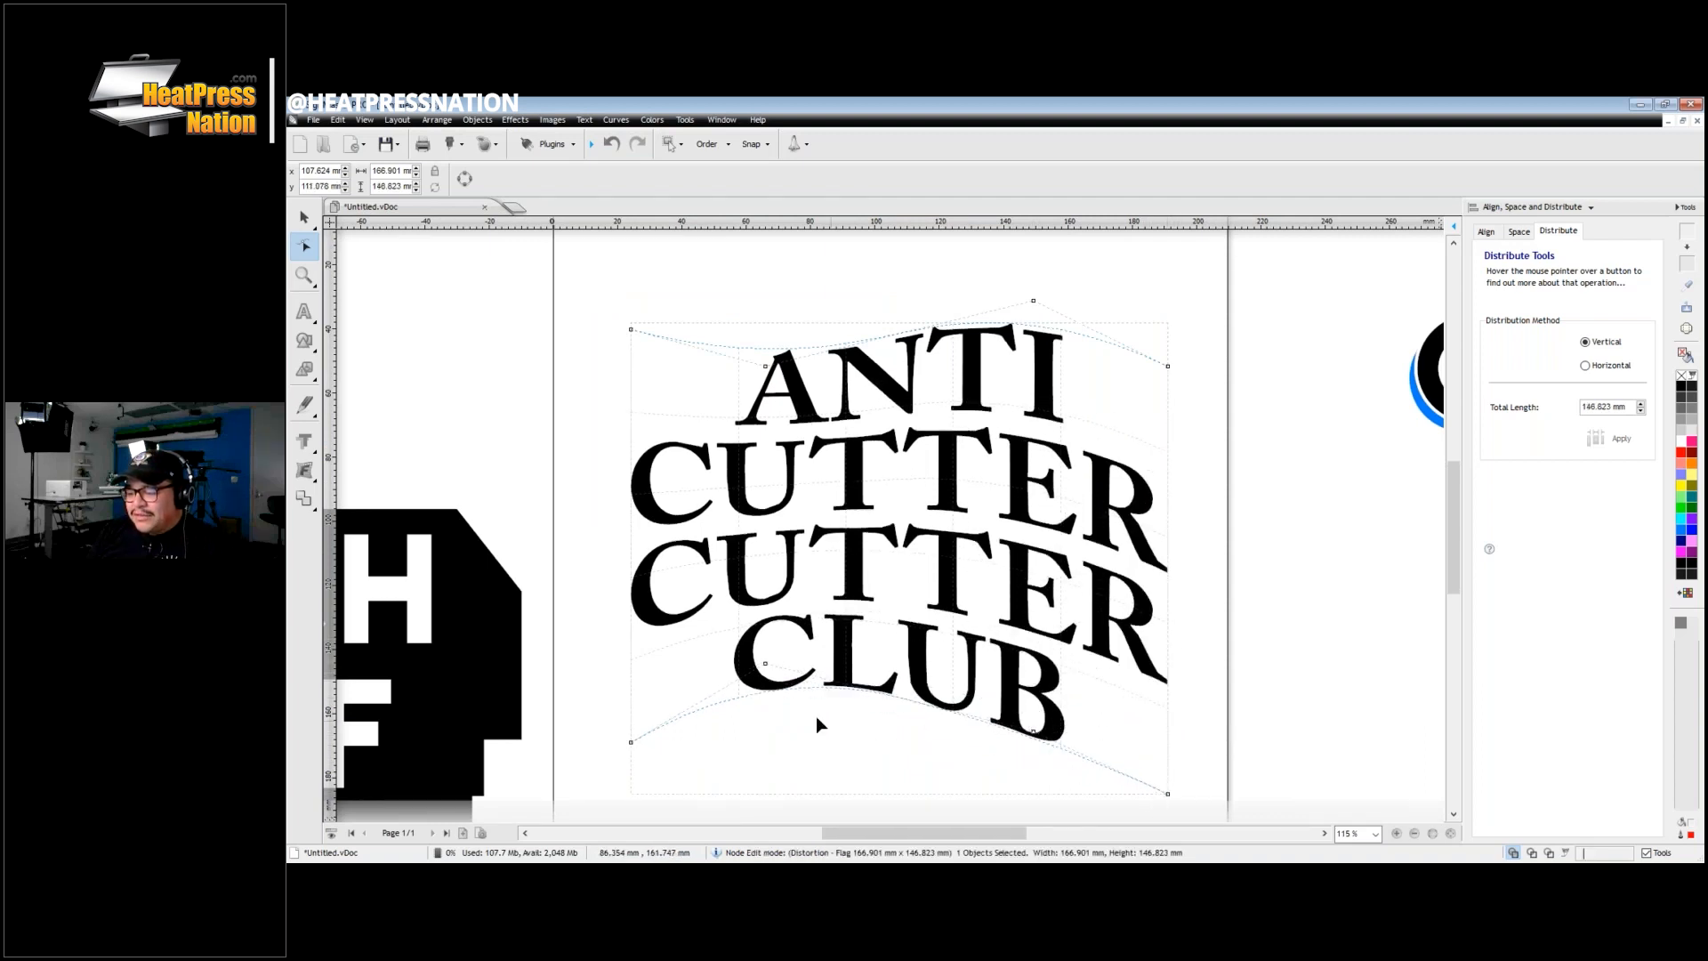
{"action": "left_click_drag", "start_coordinate": [767, 664], "coordinate": [765, 646]}
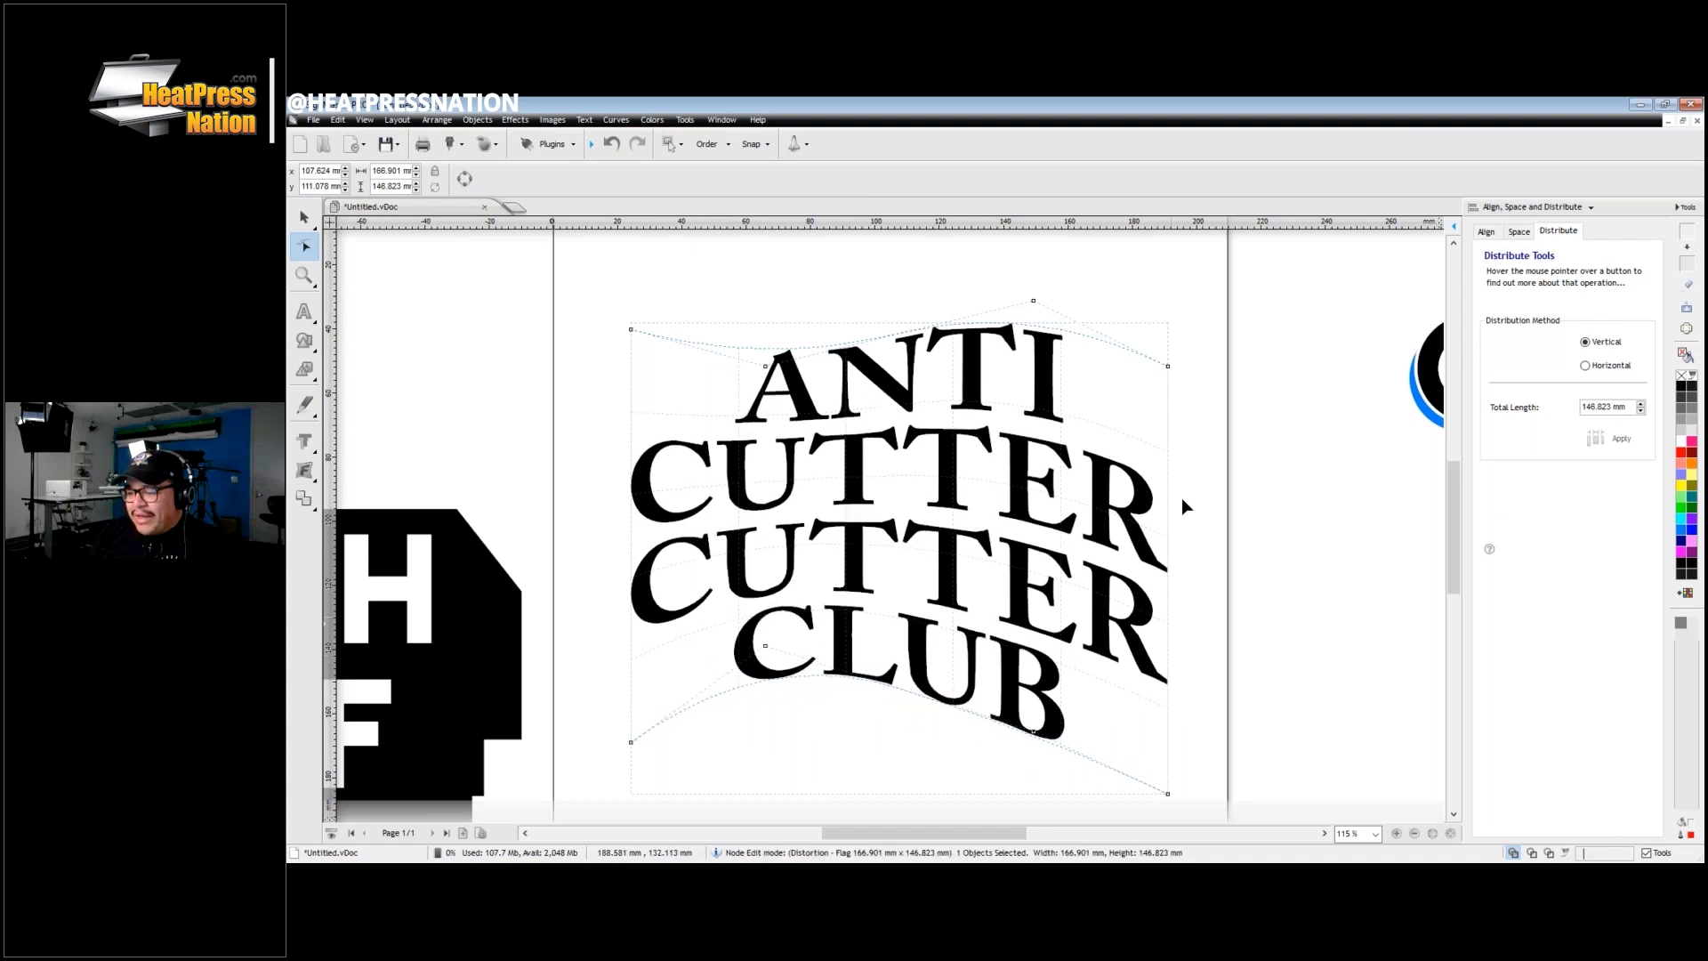
Step: Steepen the flag's upper wave by raising its right curve handle and lowering the left corner, fine-tuning the lower-left handle
{"action": "left_click_drag", "start_coordinate": [1034, 301], "coordinate": [1034, 267]}
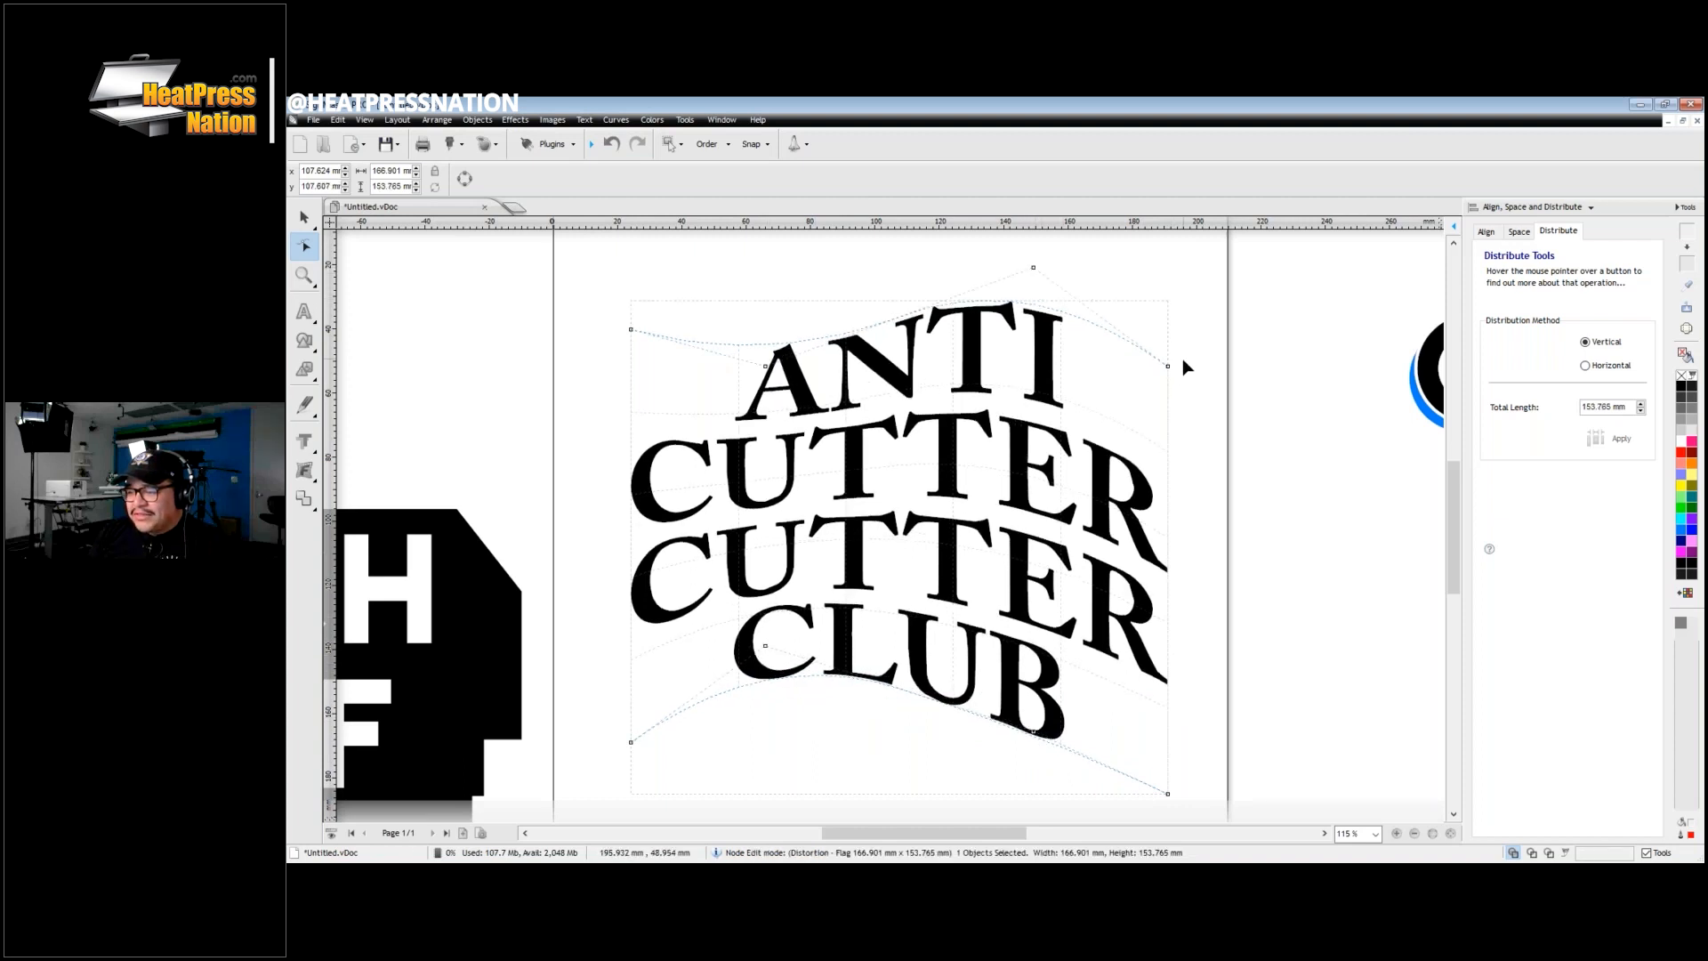
{"action": "left_click_drag", "start_coordinate": [1166, 356], "coordinate": [1168, 358]}
{"action": "mouse_move", "coordinate": [630, 329]}
{"action": "left_mouse_down"}
{"action": "mouse_move", "coordinate": [631, 378]}
{"action": "mouse_move", "coordinate": [630, 360]}
{"action": "left_mouse_up"}
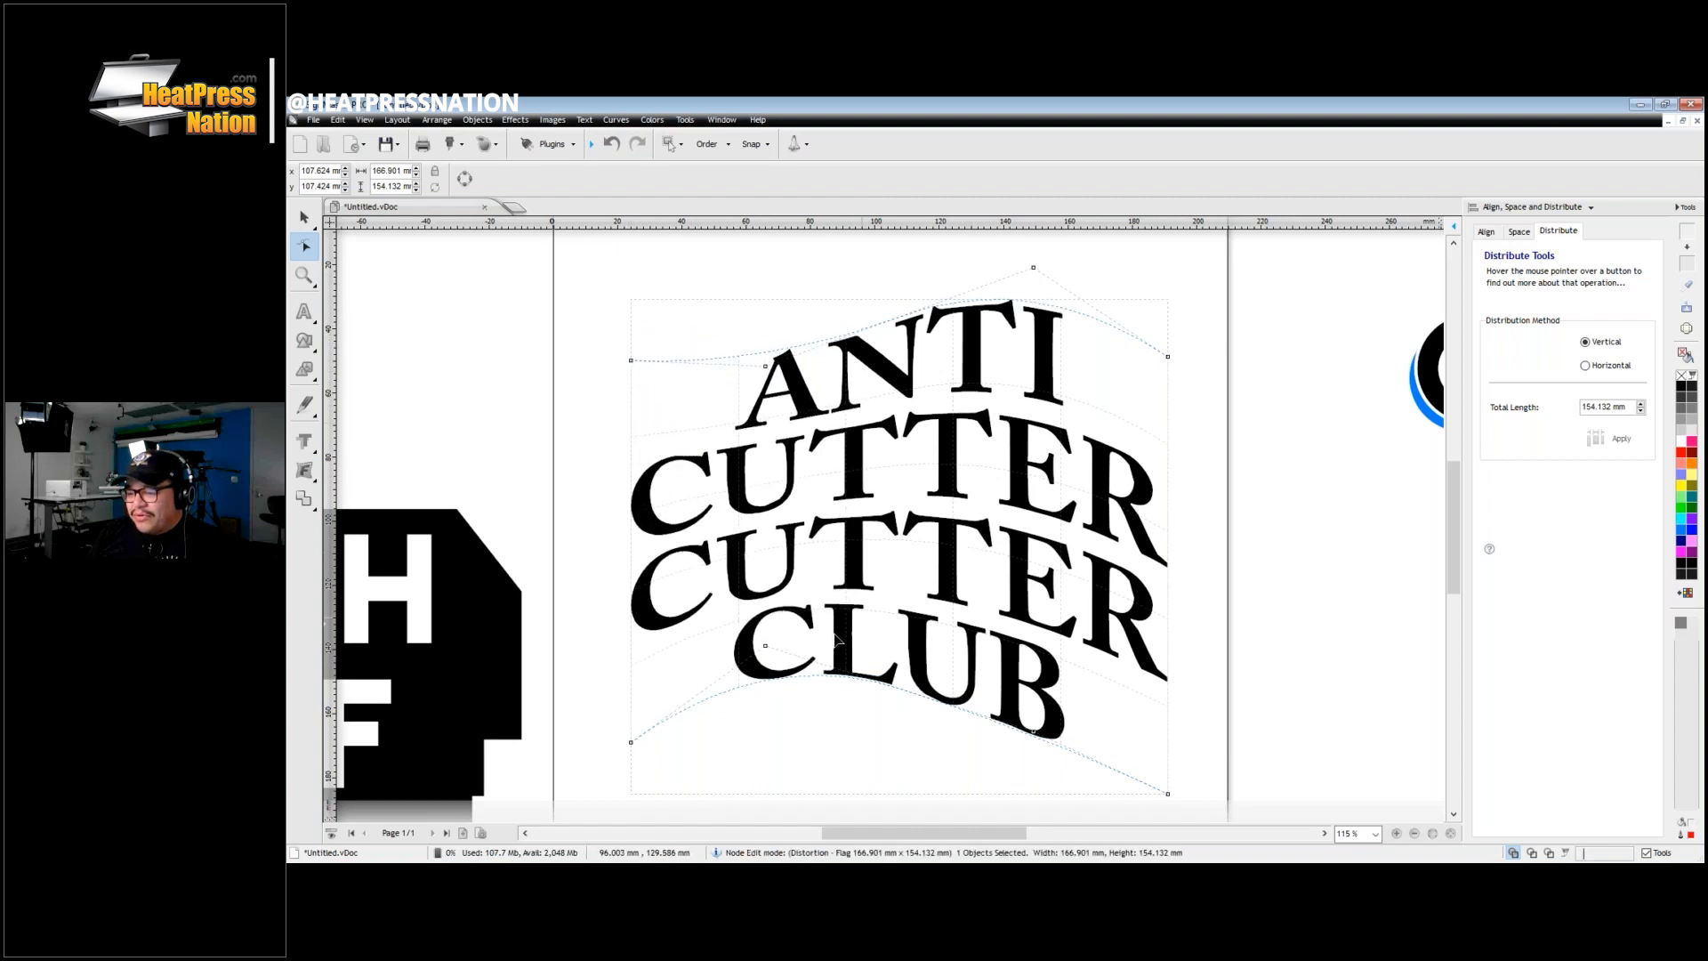
{"action": "left_click_drag", "start_coordinate": [765, 647], "coordinate": [765, 640]}
{"action": "scroll", "coordinate": [1076, 740], "scroll_direction": "down", "scroll_amount": 1}
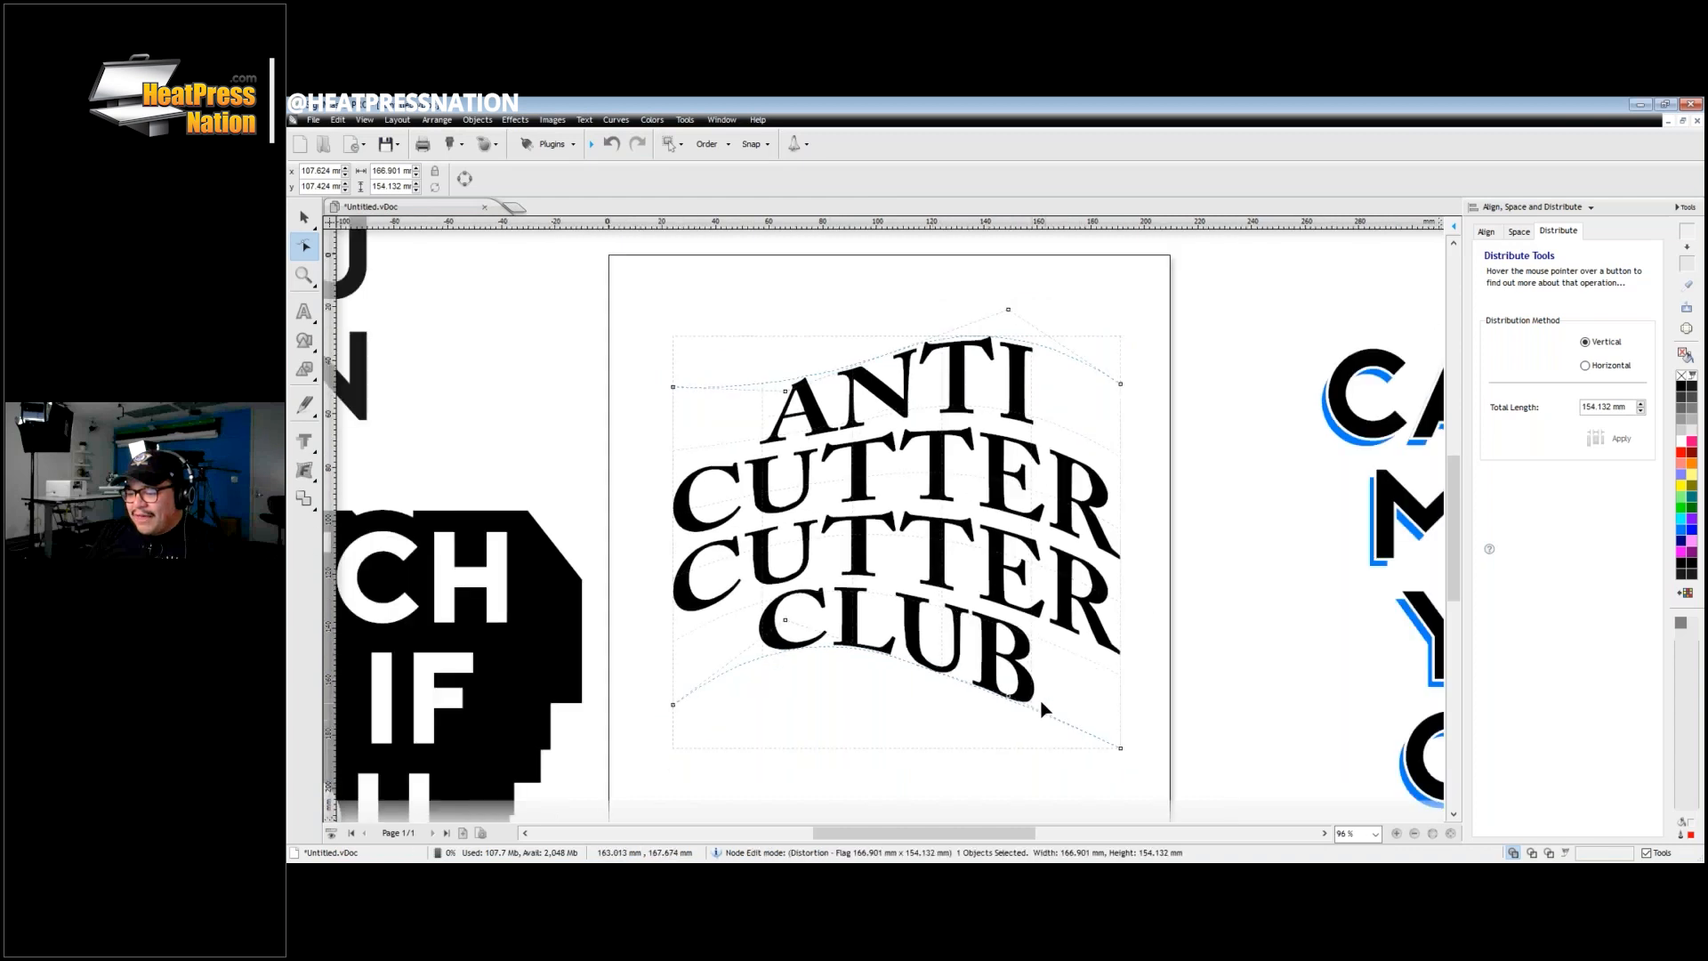
Step: Deepen the flag's lower-right curve, raise both lower corners and lower the upper-left corner slightly
{"action": "left_click_drag", "start_coordinate": [1009, 698], "coordinate": [1008, 729]}
{"action": "left_click_drag", "start_coordinate": [1121, 749], "coordinate": [1121, 704]}
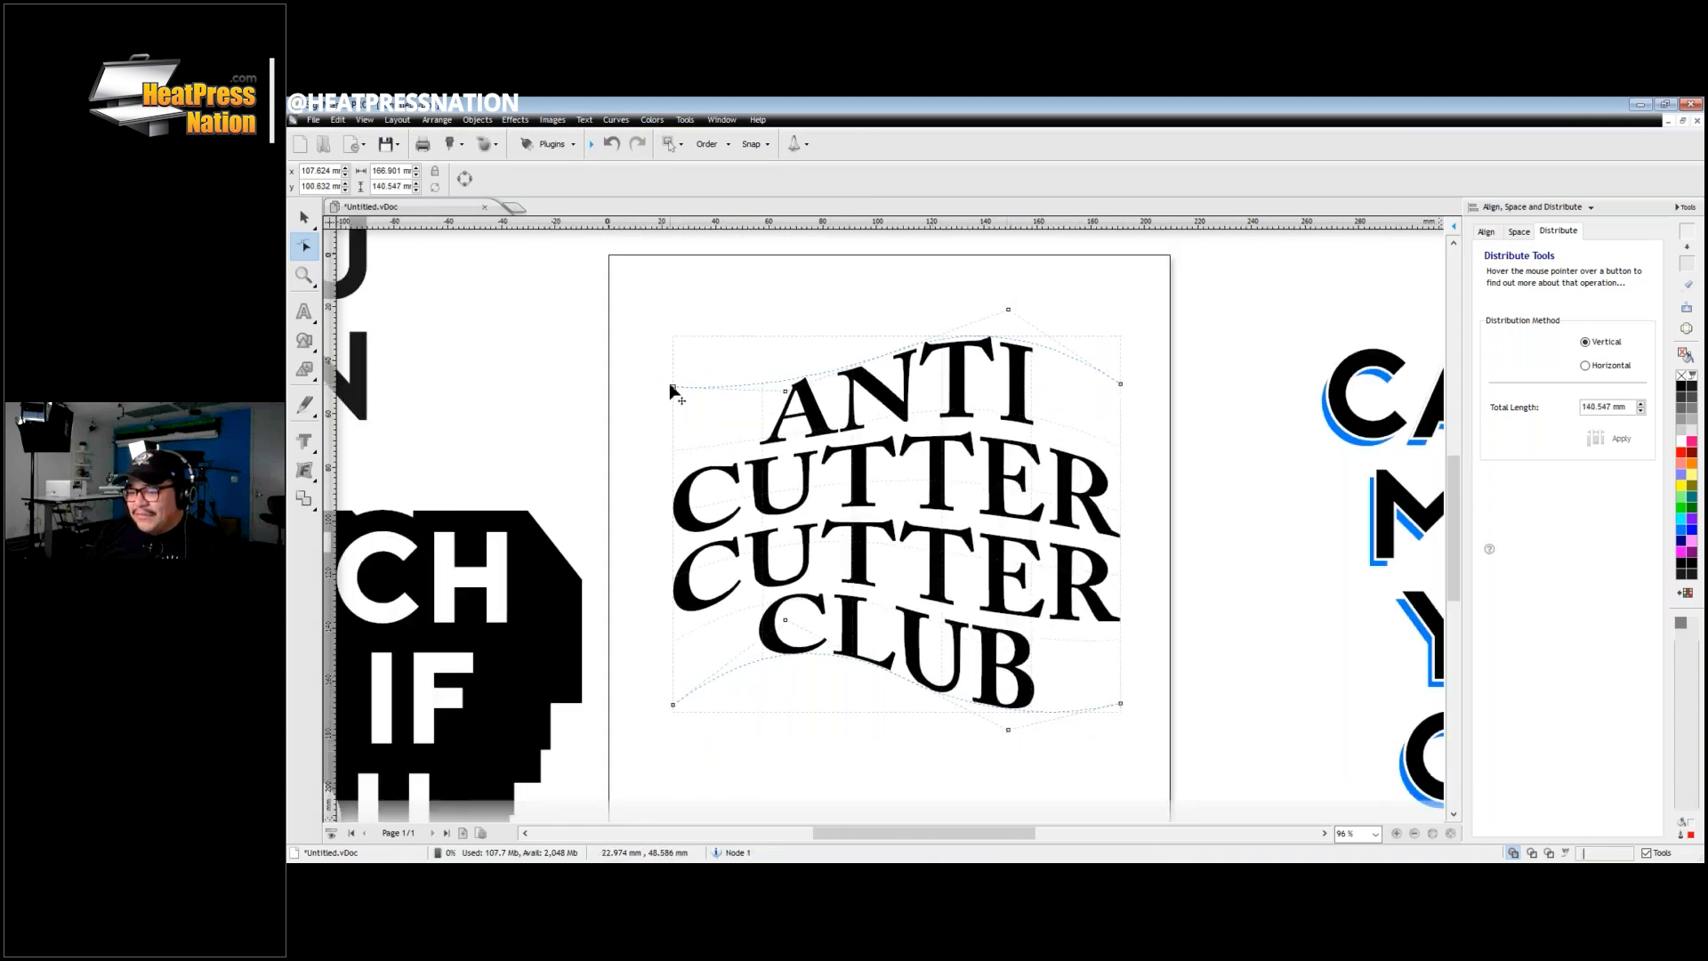
{"action": "left_click_drag", "start_coordinate": [673, 387], "coordinate": [672, 398]}
{"action": "left_click", "coordinate": [673, 705]}
{"action": "left_click_drag", "start_coordinate": [673, 673], "coordinate": [682, 691]}
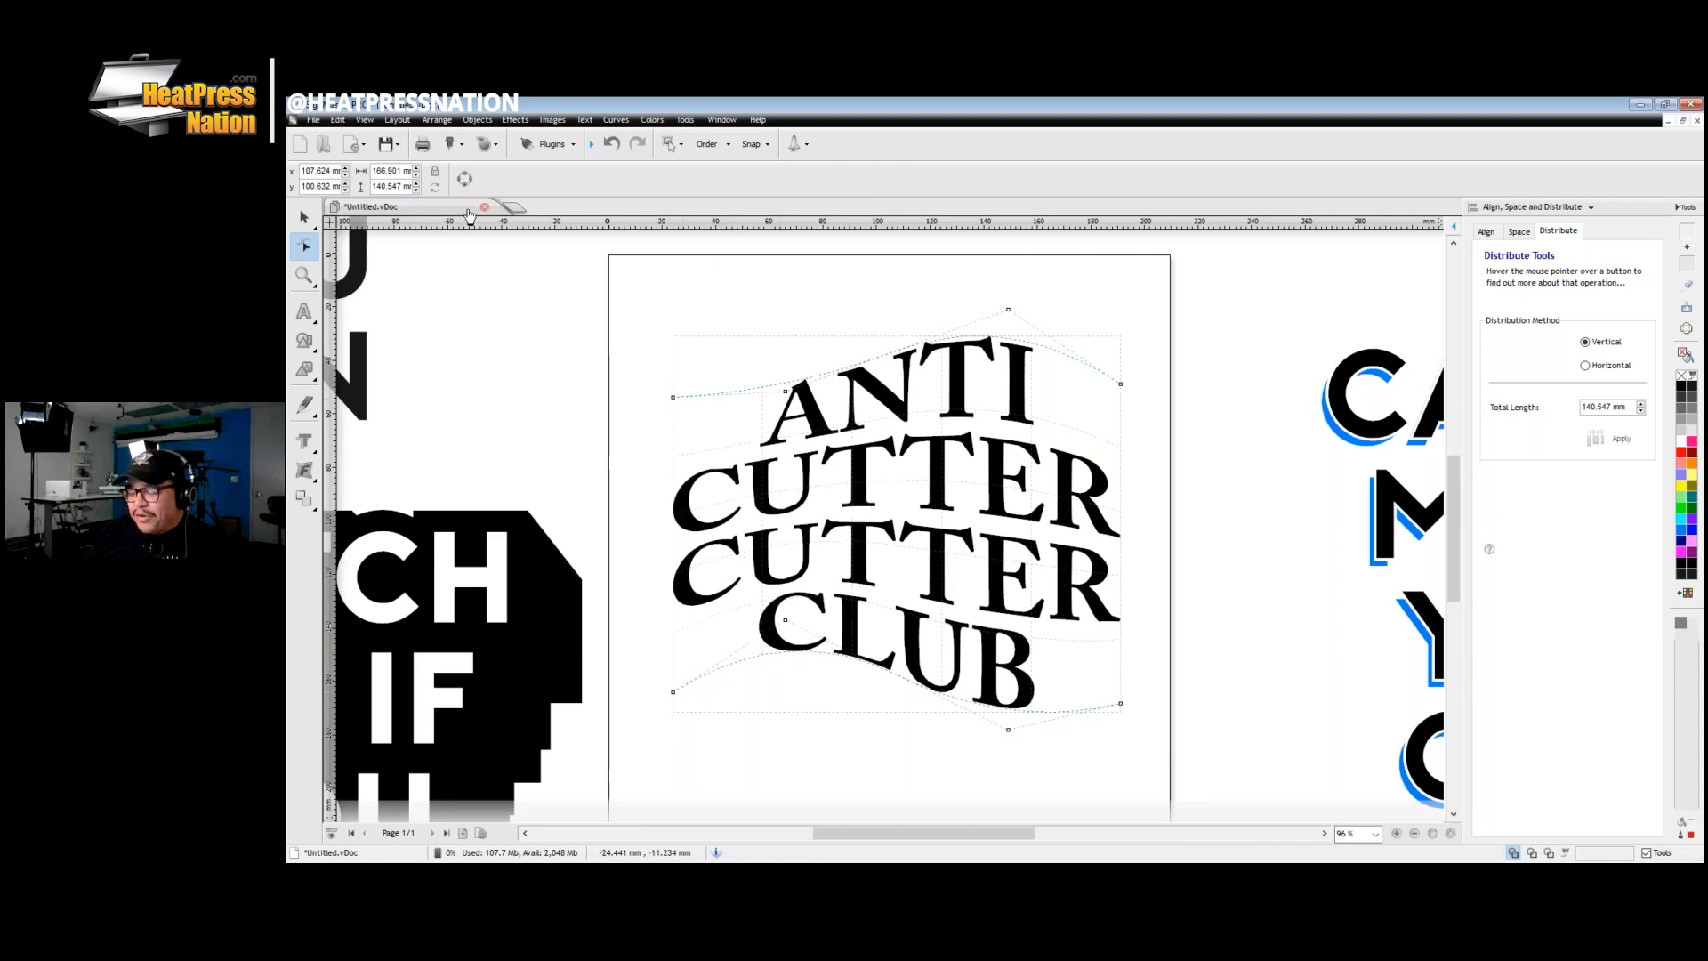
Step: Leave node editing, move the flag-warped text higher on the page and deselect it
{"action": "left_click", "coordinate": [304, 217]}
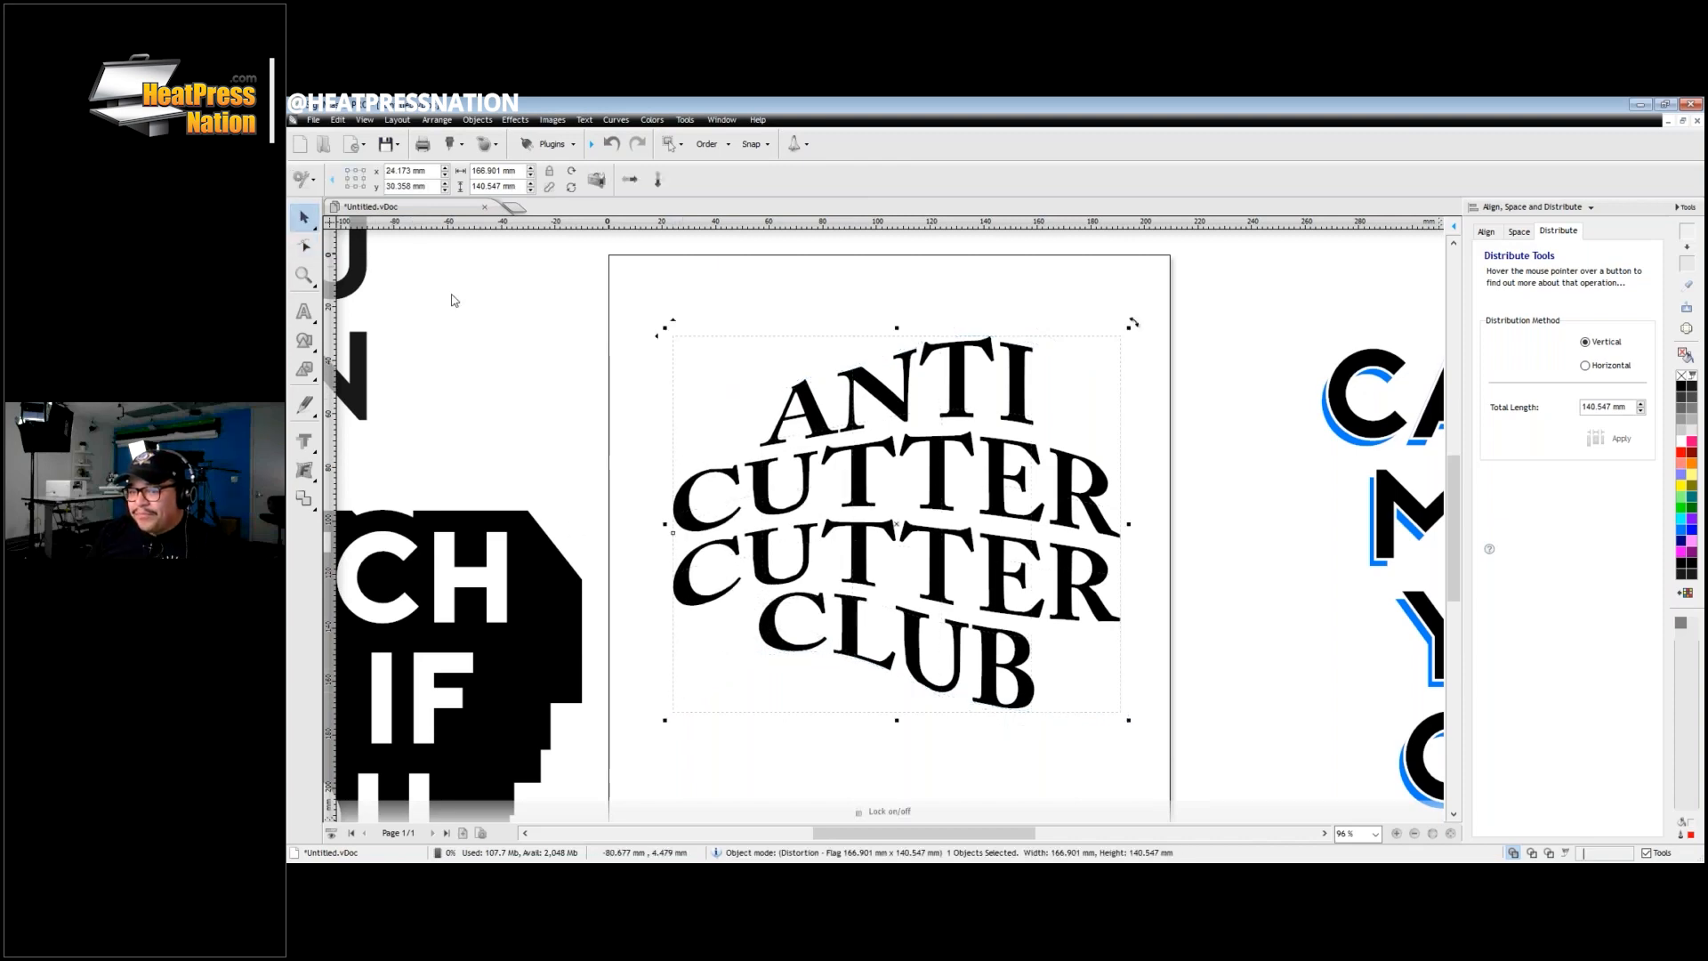
{"action": "left_click_drag", "start_coordinate": [971, 394], "coordinate": [939, 387]}
{"action": "left_click", "coordinate": [1118, 484]}
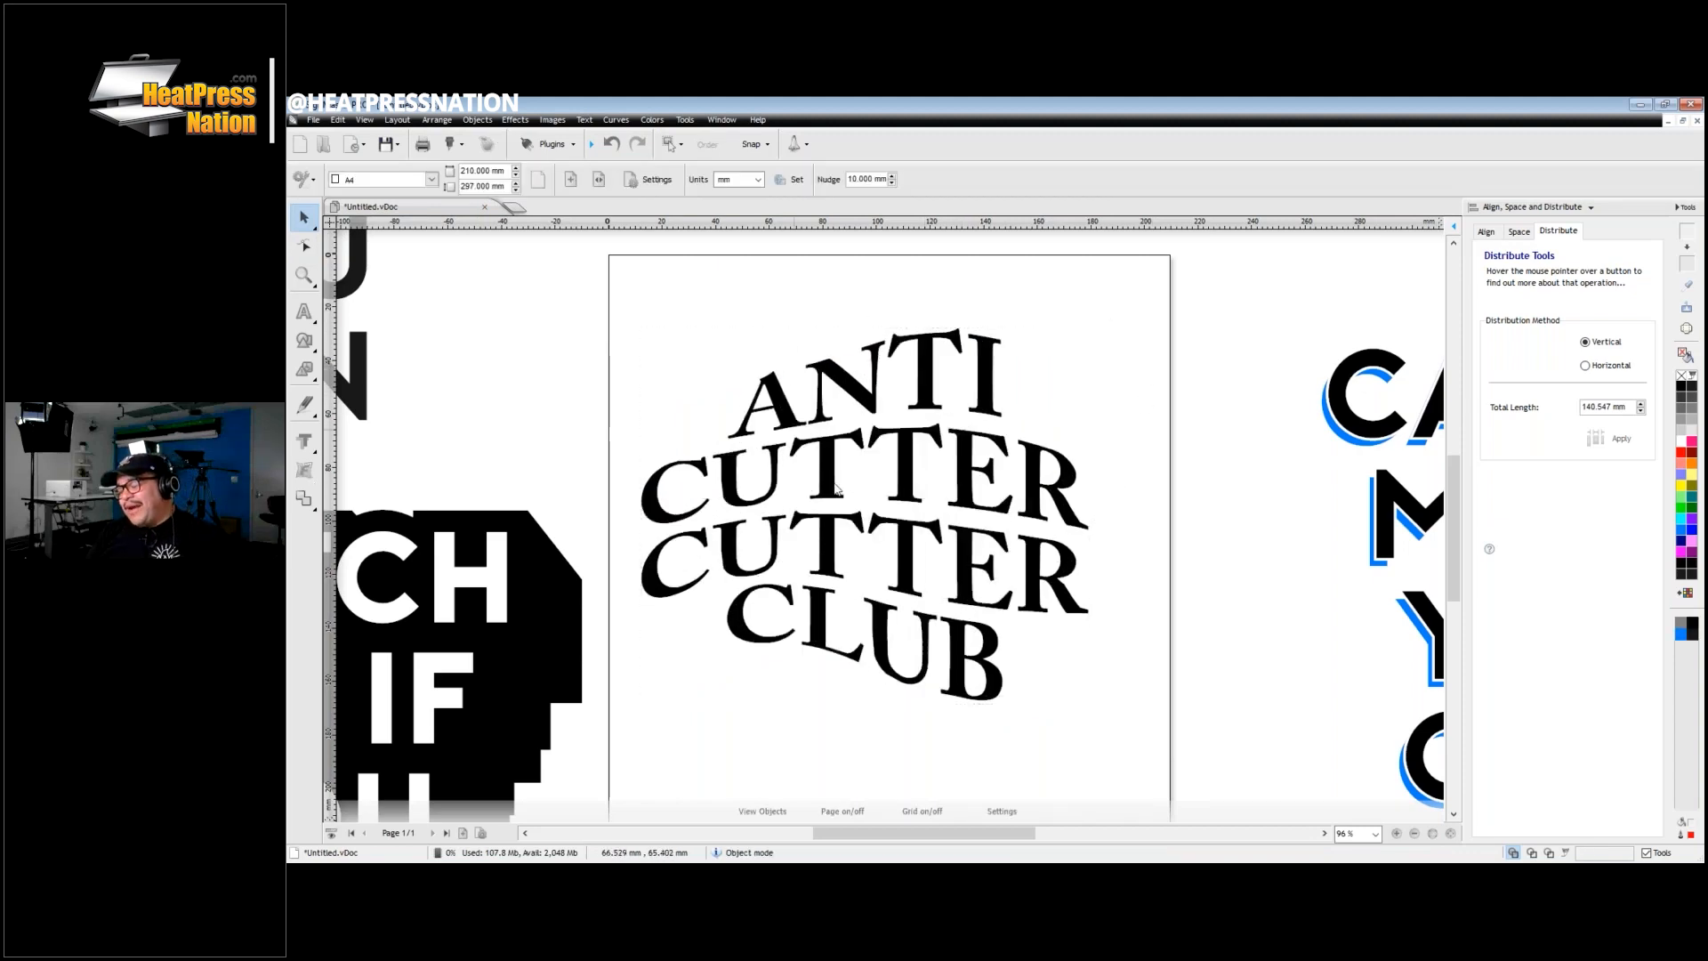
{"action": "left_click_drag", "start_coordinate": [937, 399], "coordinate": [948, 358]}
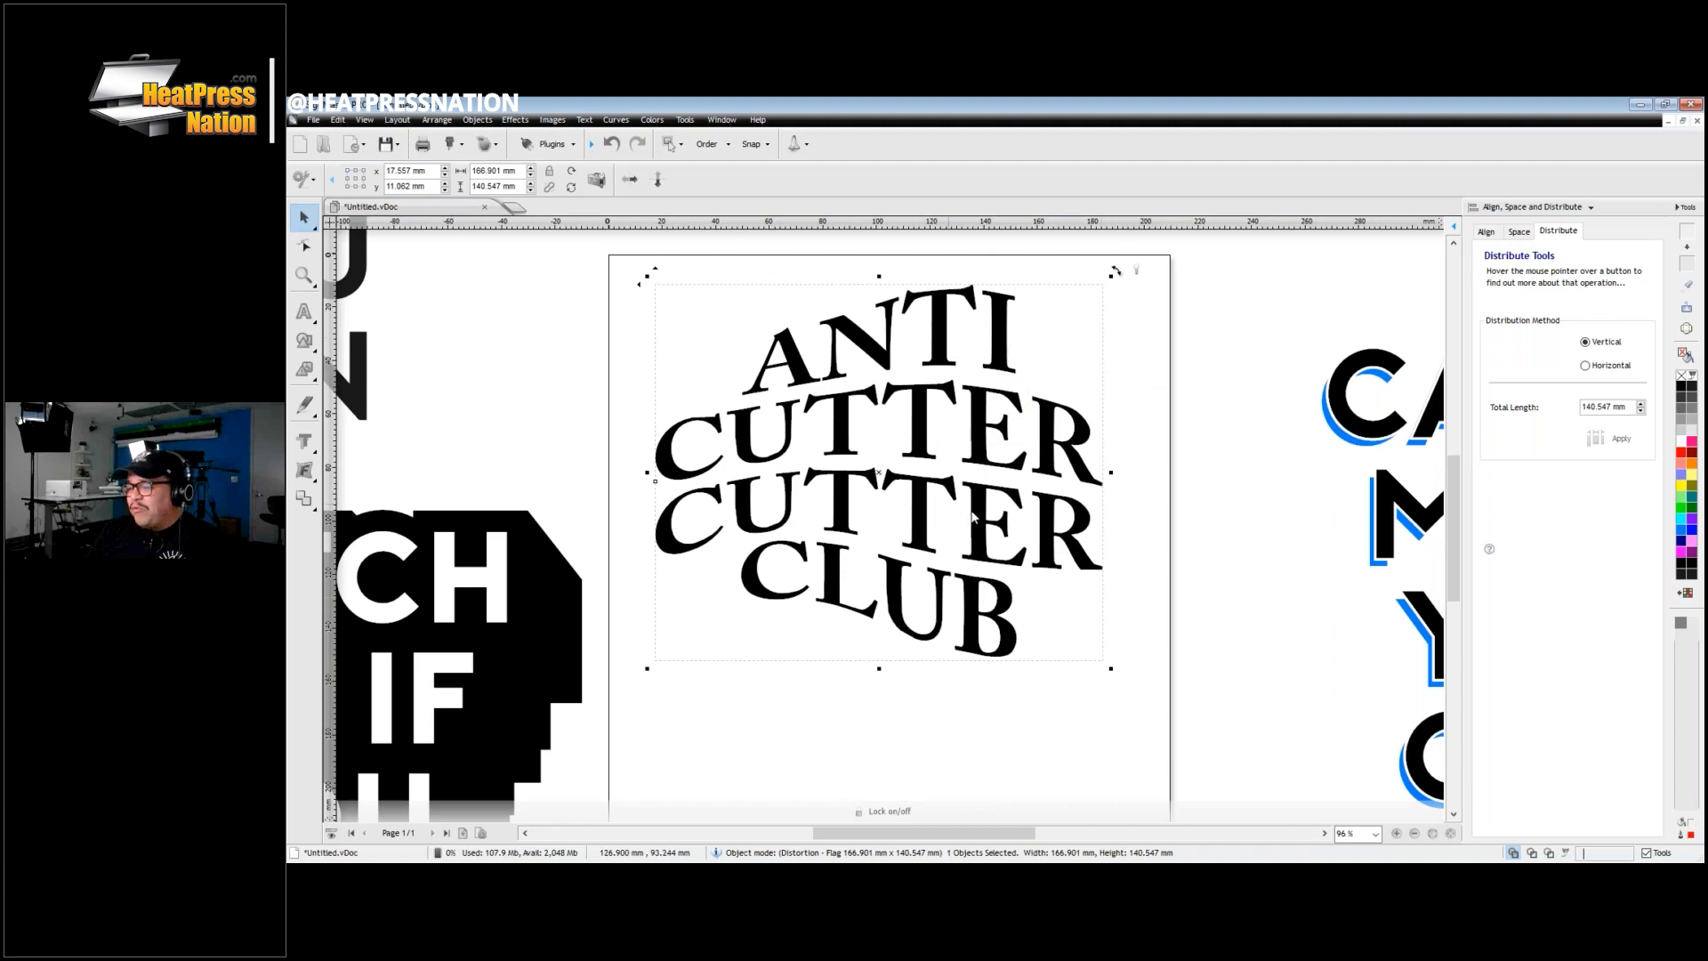
{"action": "left_click", "coordinate": [1136, 381]}
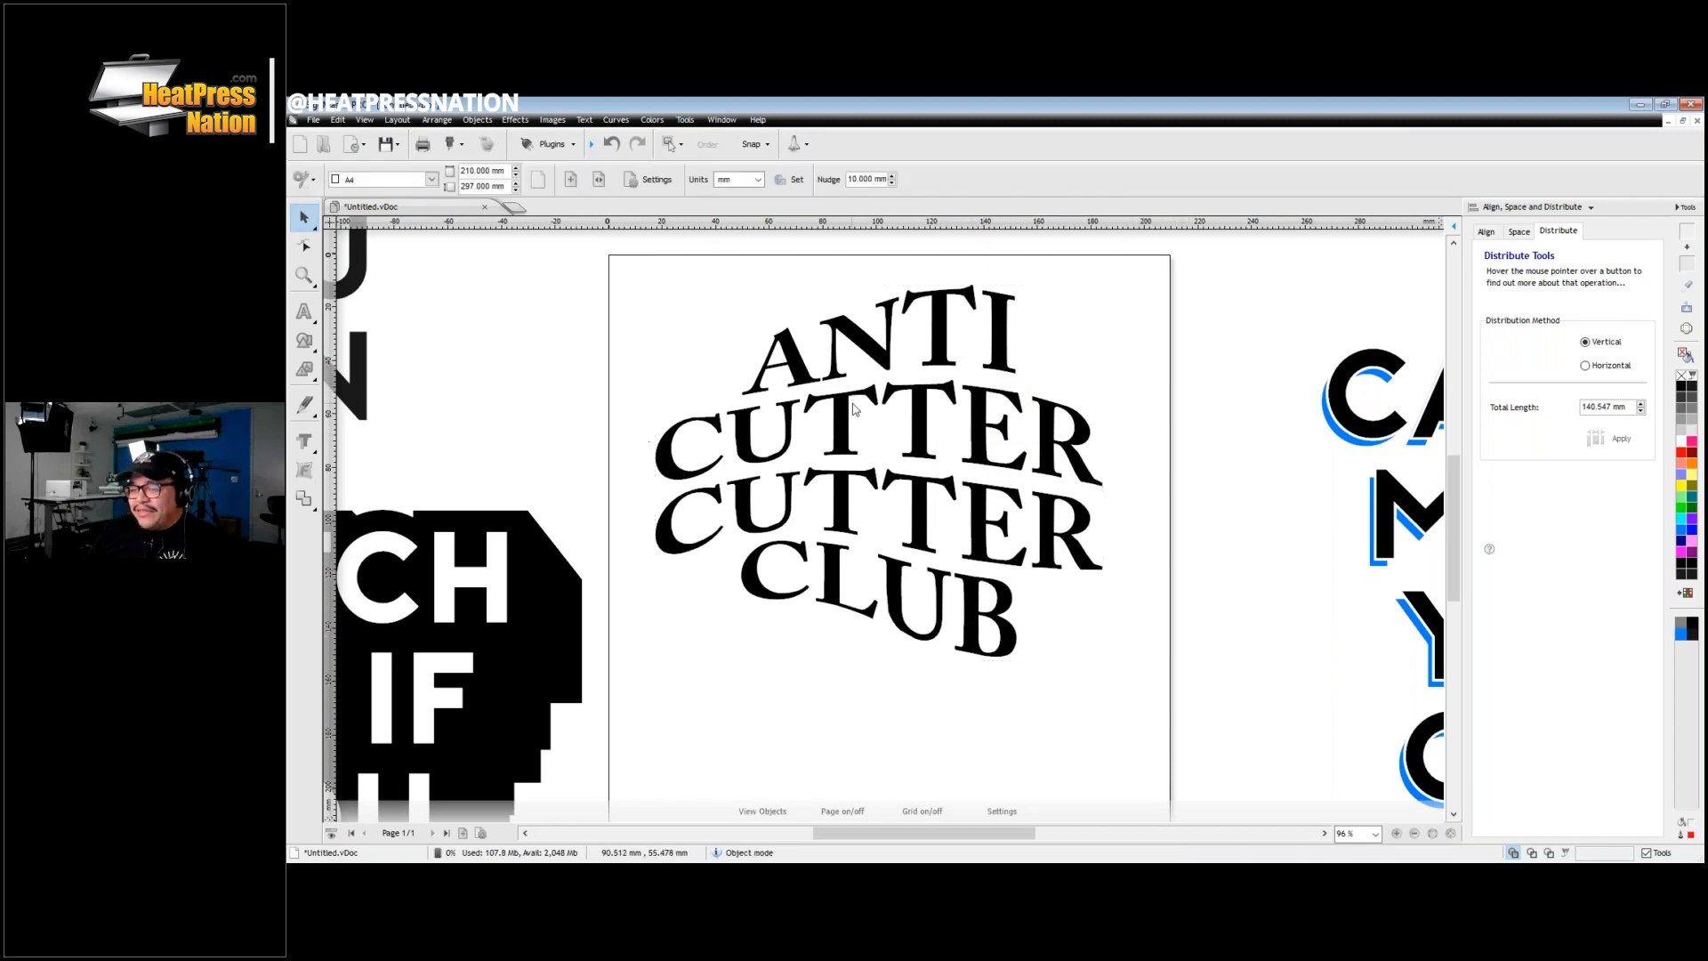
Step: Undo the flag warp and apply a 2D distortion, stretching the text's upper-left corner up and lower-left corner down for a perspective look
{"action": "left_click", "coordinate": [832, 432]}
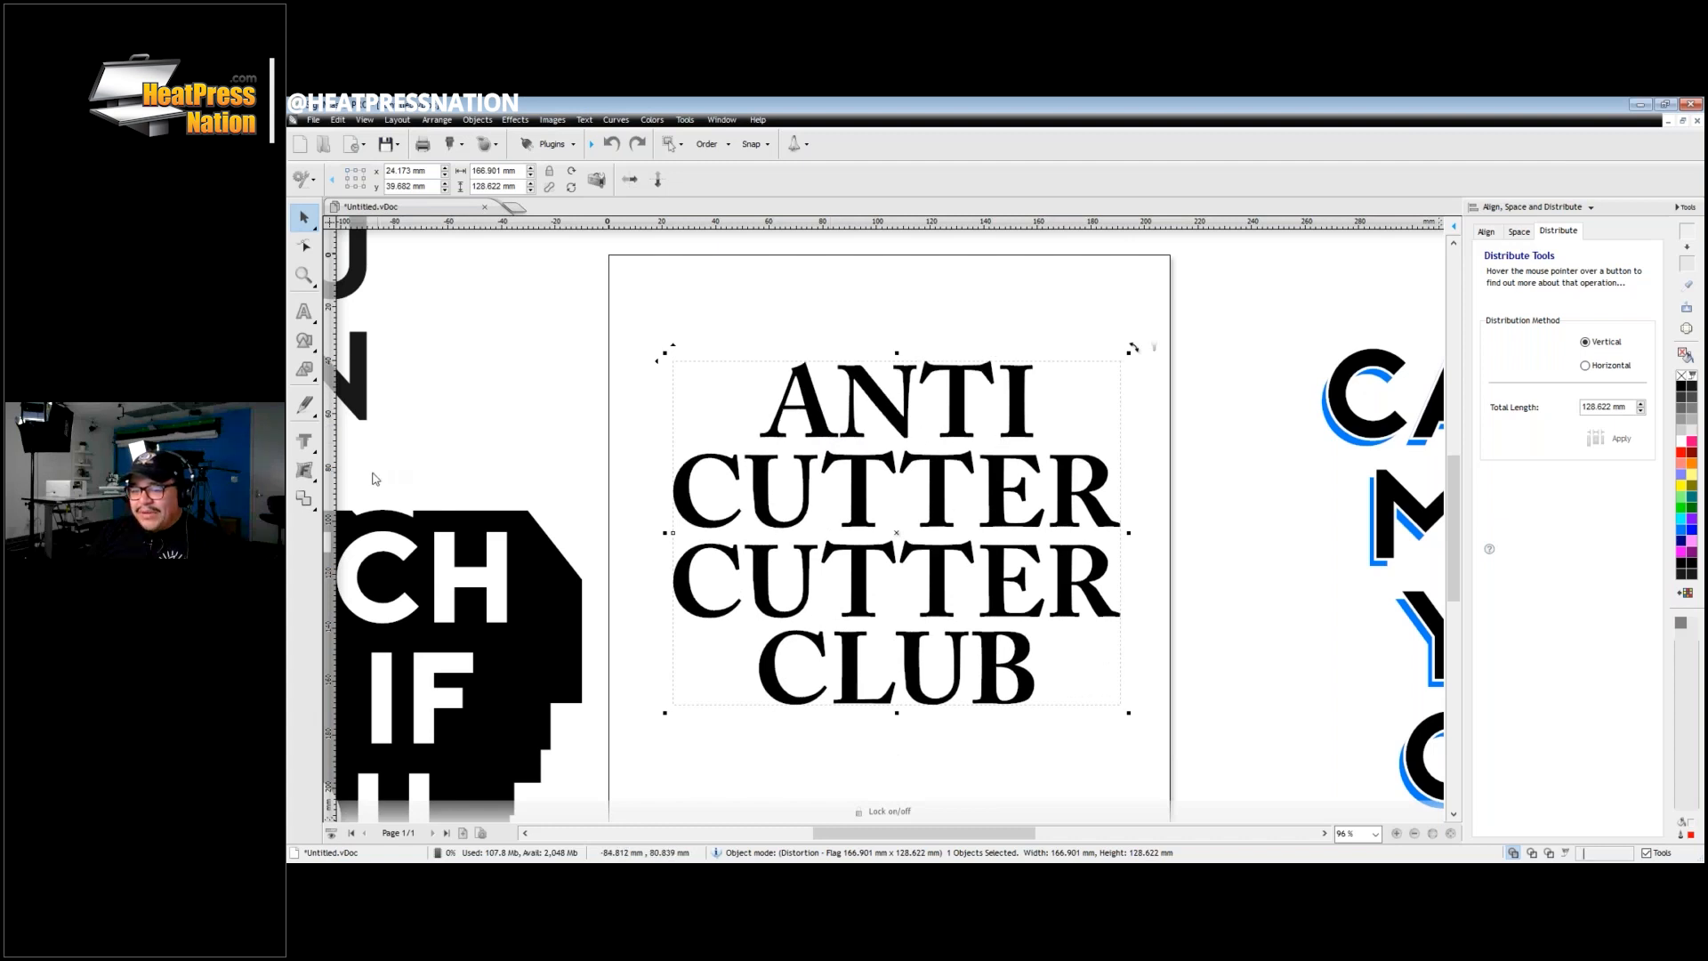
{"action": "left_click", "coordinate": [304, 471]}
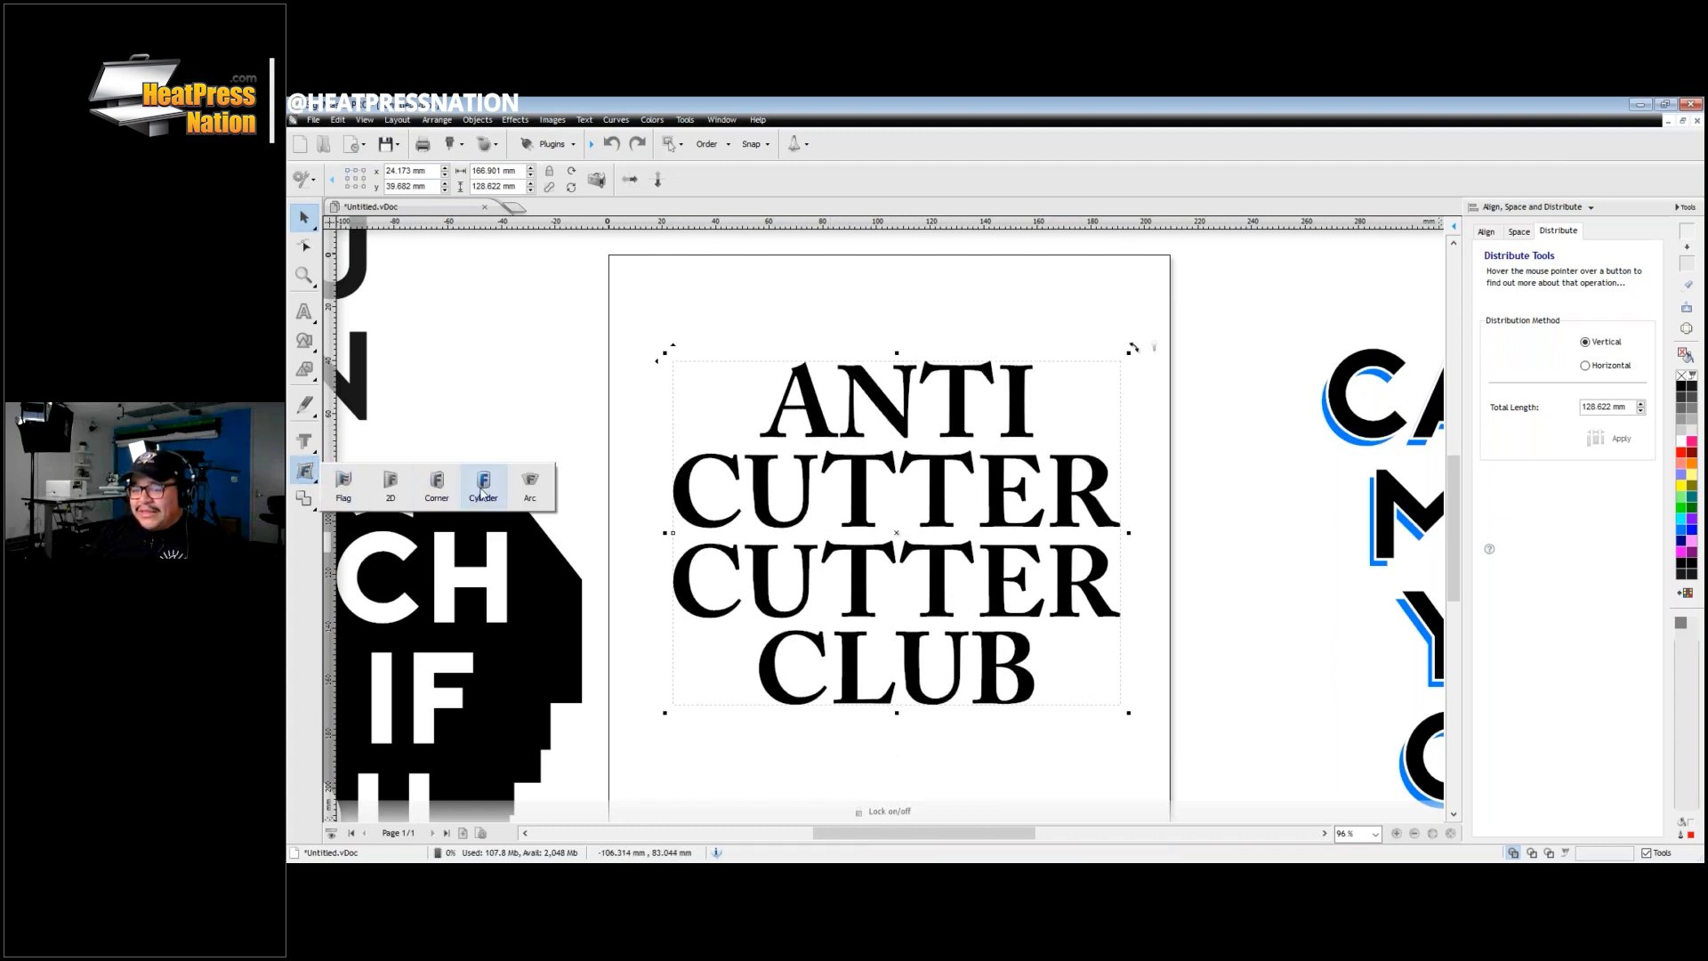
{"action": "left_click", "coordinate": [389, 485]}
{"action": "left_click_drag", "start_coordinate": [674, 363], "coordinate": [673, 287]}
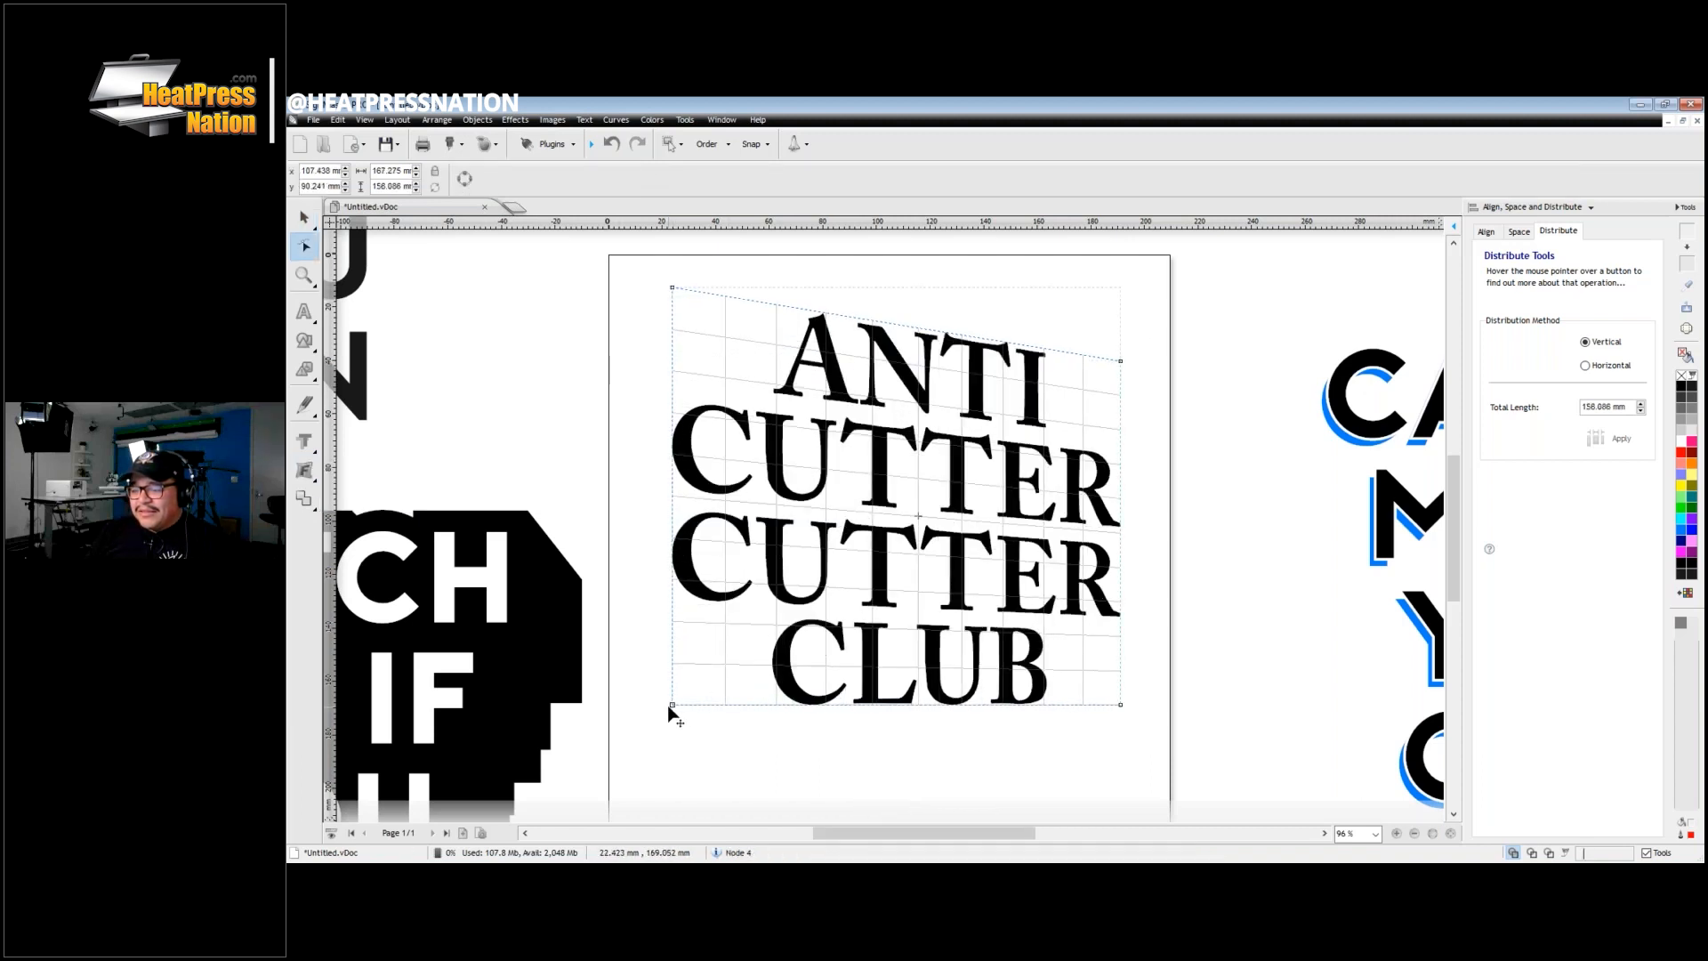
{"action": "left_click_drag", "start_coordinate": [674, 709], "coordinate": [674, 772]}
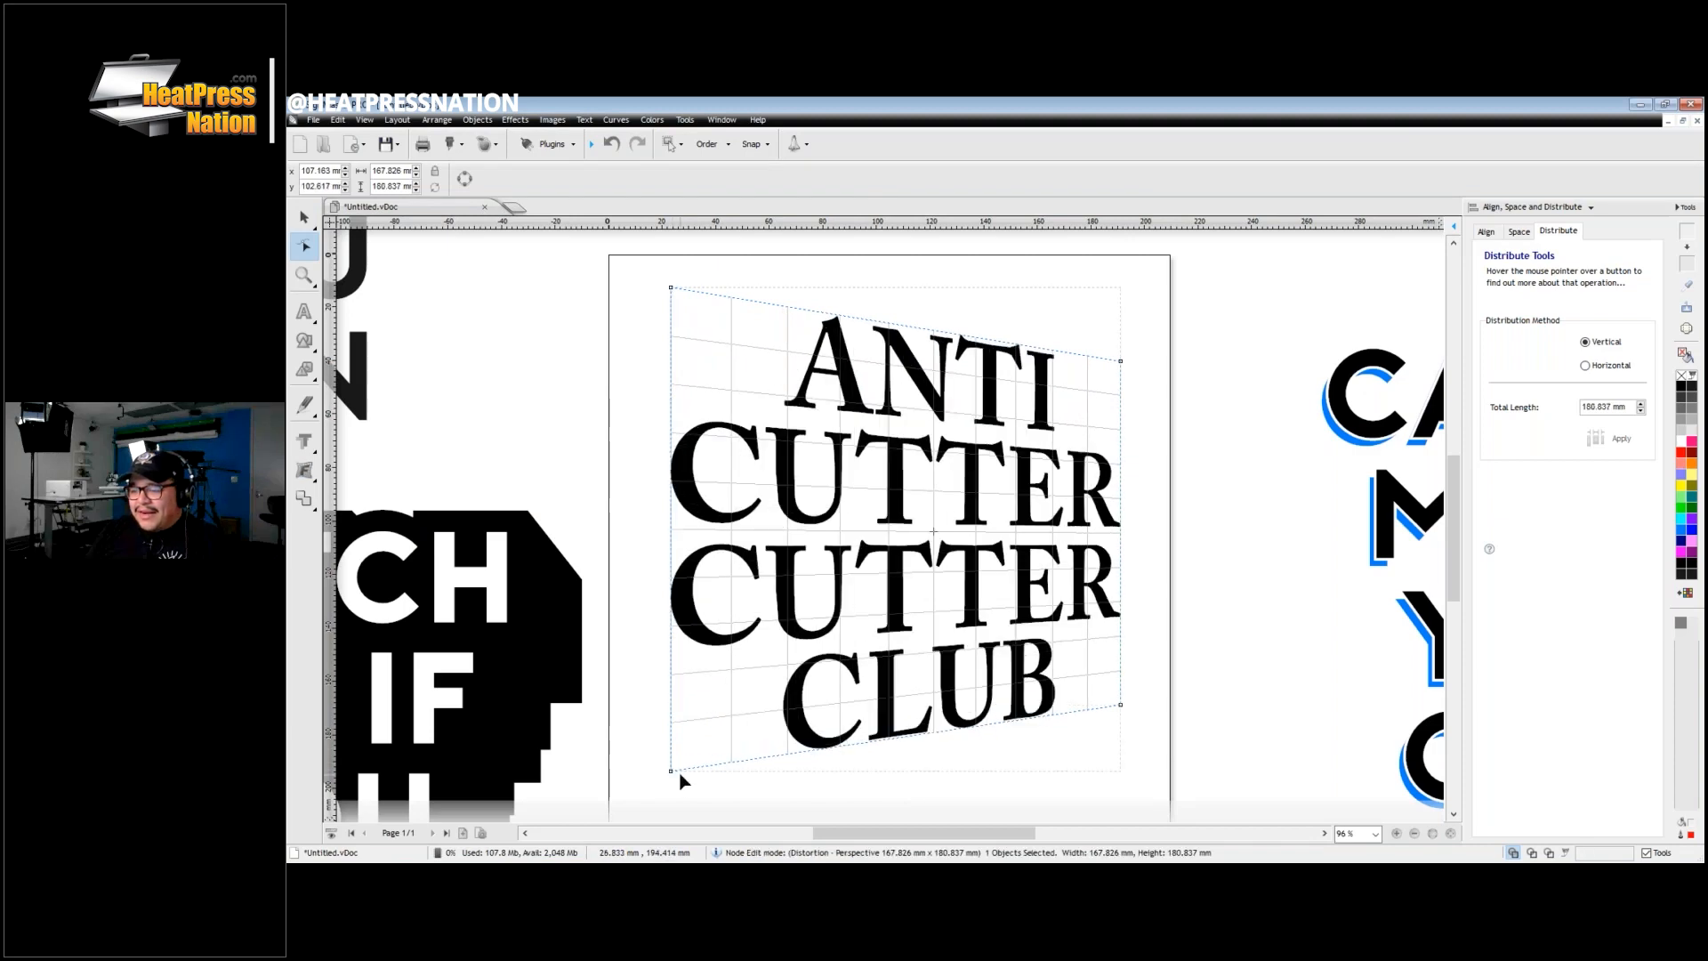
{"action": "left_click", "coordinate": [304, 217]}
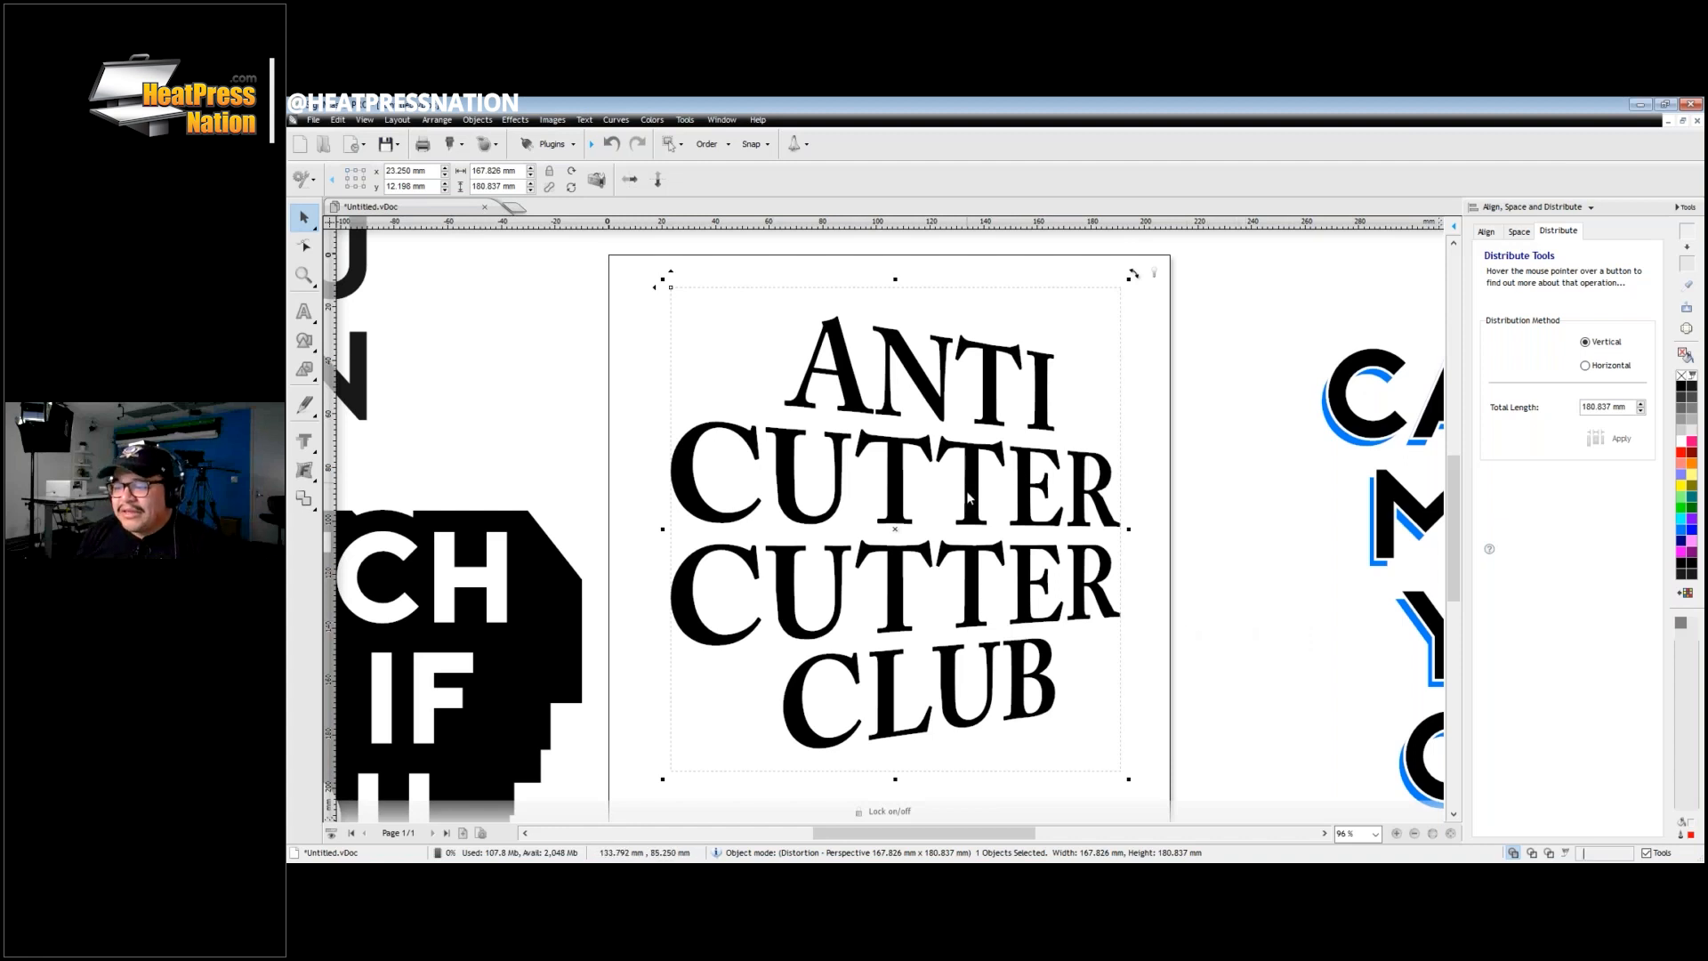
Step: Add a Block Shadow to the perspective text, extend it toward the lower left and color it fuchsia
{"action": "left_click", "coordinate": [834, 449]}
{"action": "left_click", "coordinate": [305, 441]}
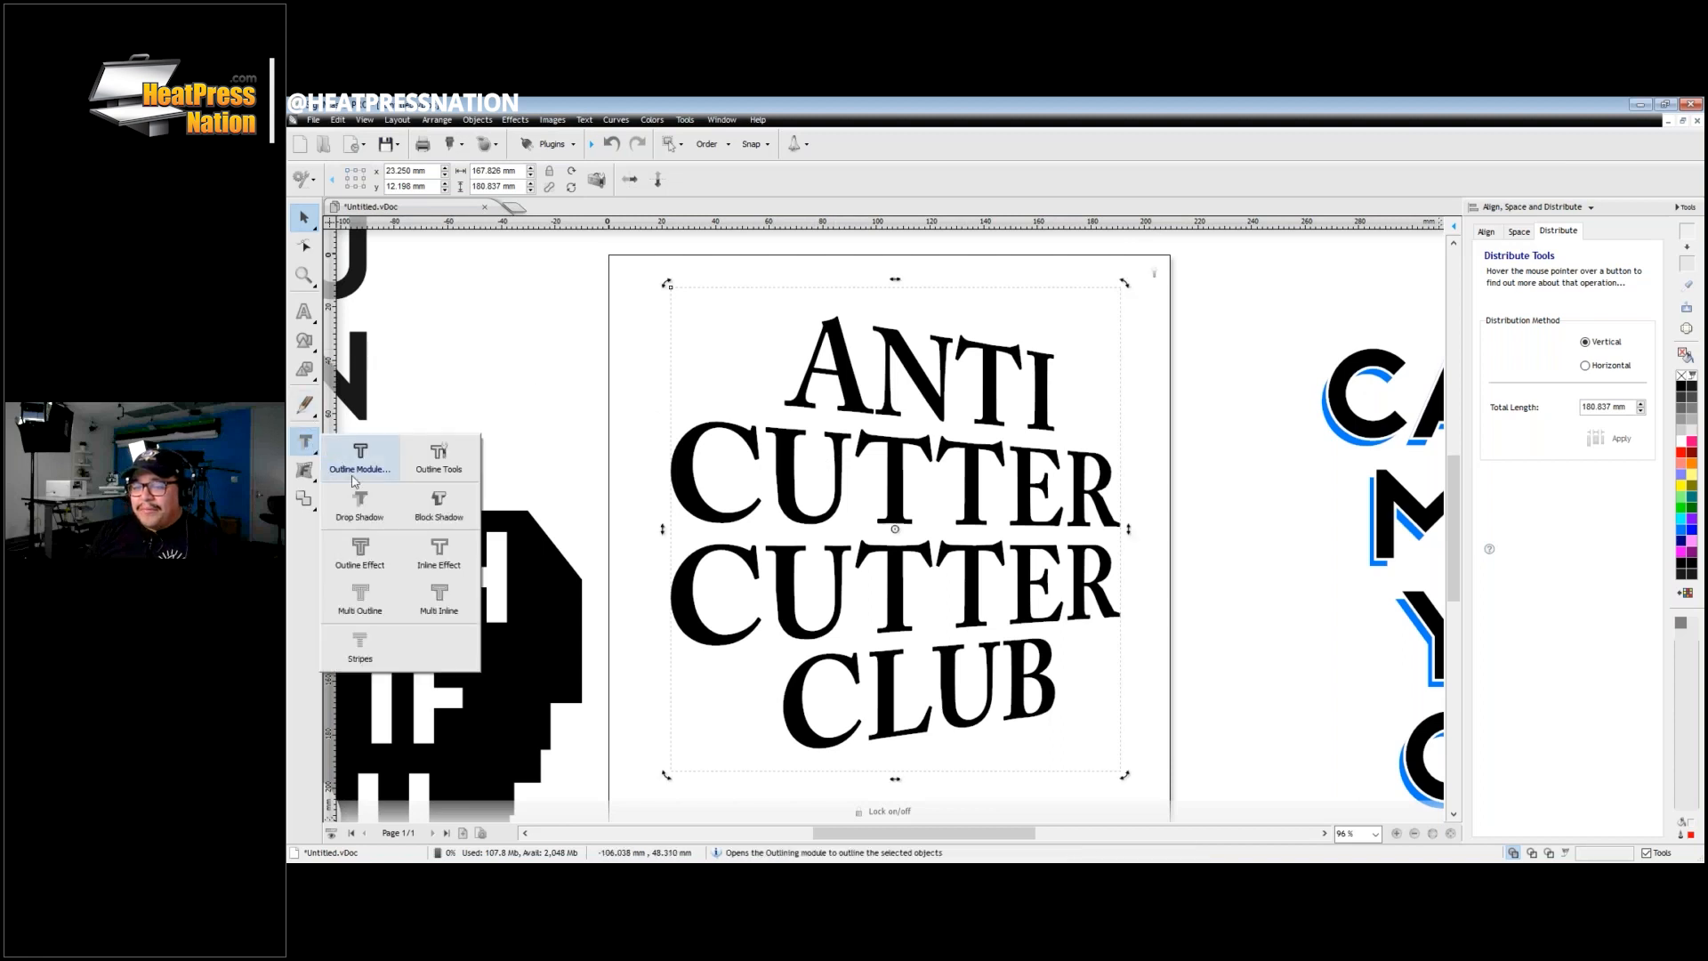
{"action": "left_click", "coordinate": [438, 502]}
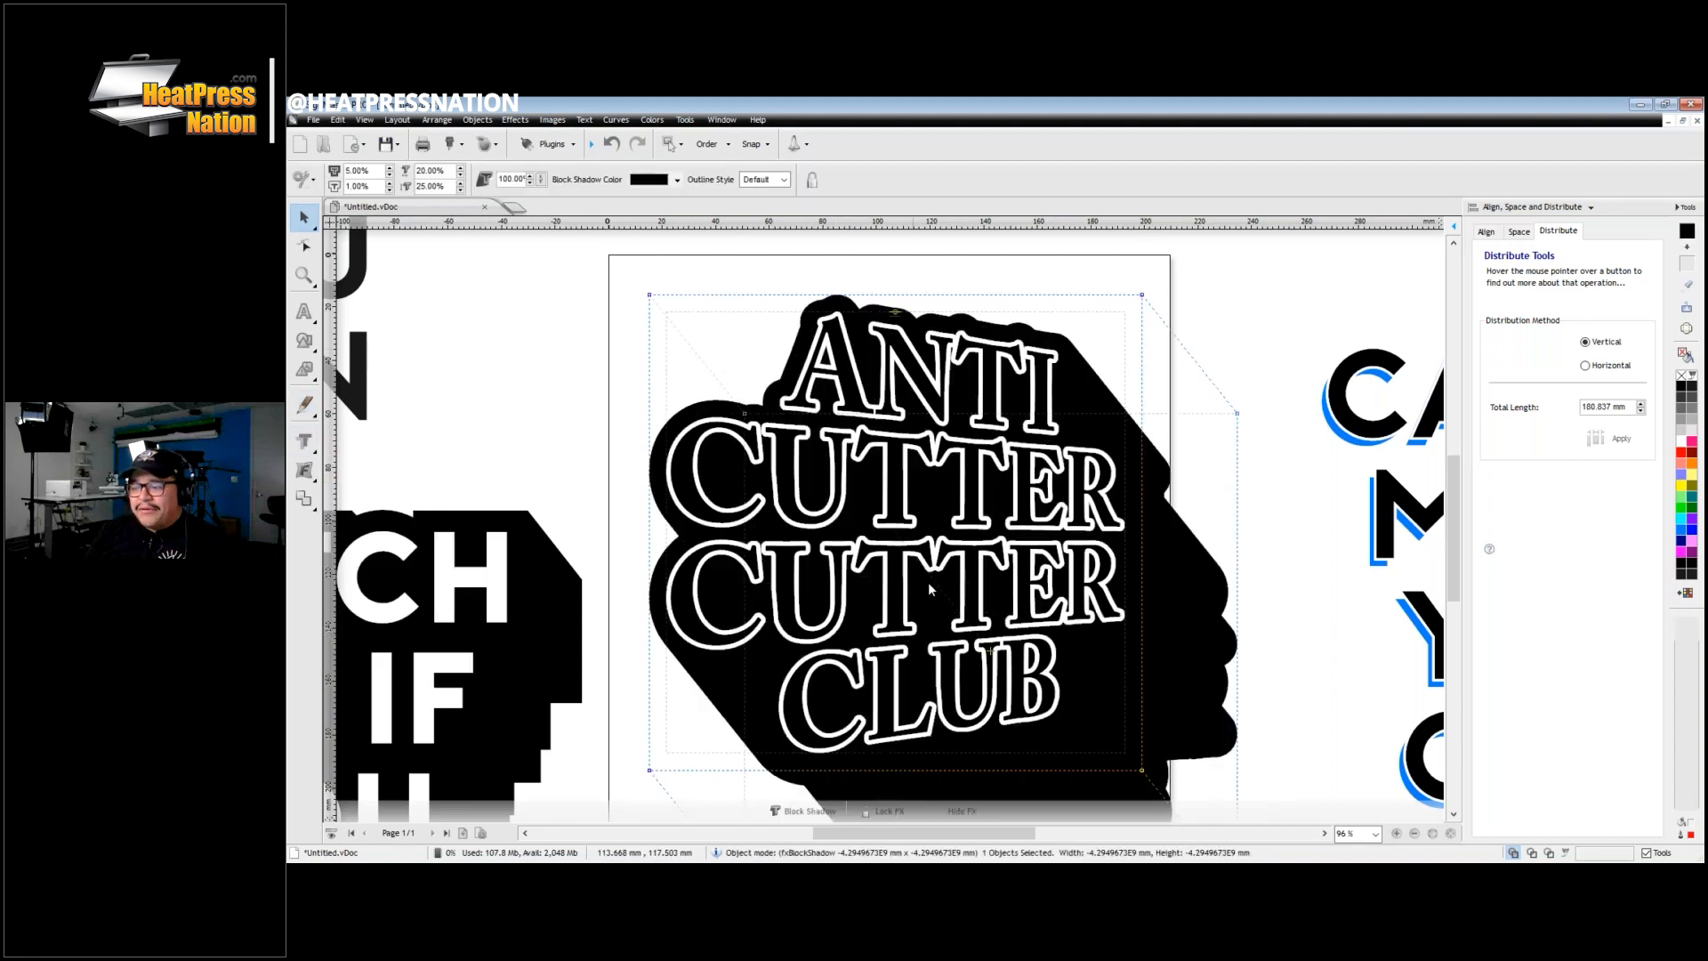
{"action": "left_click_drag", "start_coordinate": [990, 650], "coordinate": [704, 641]}
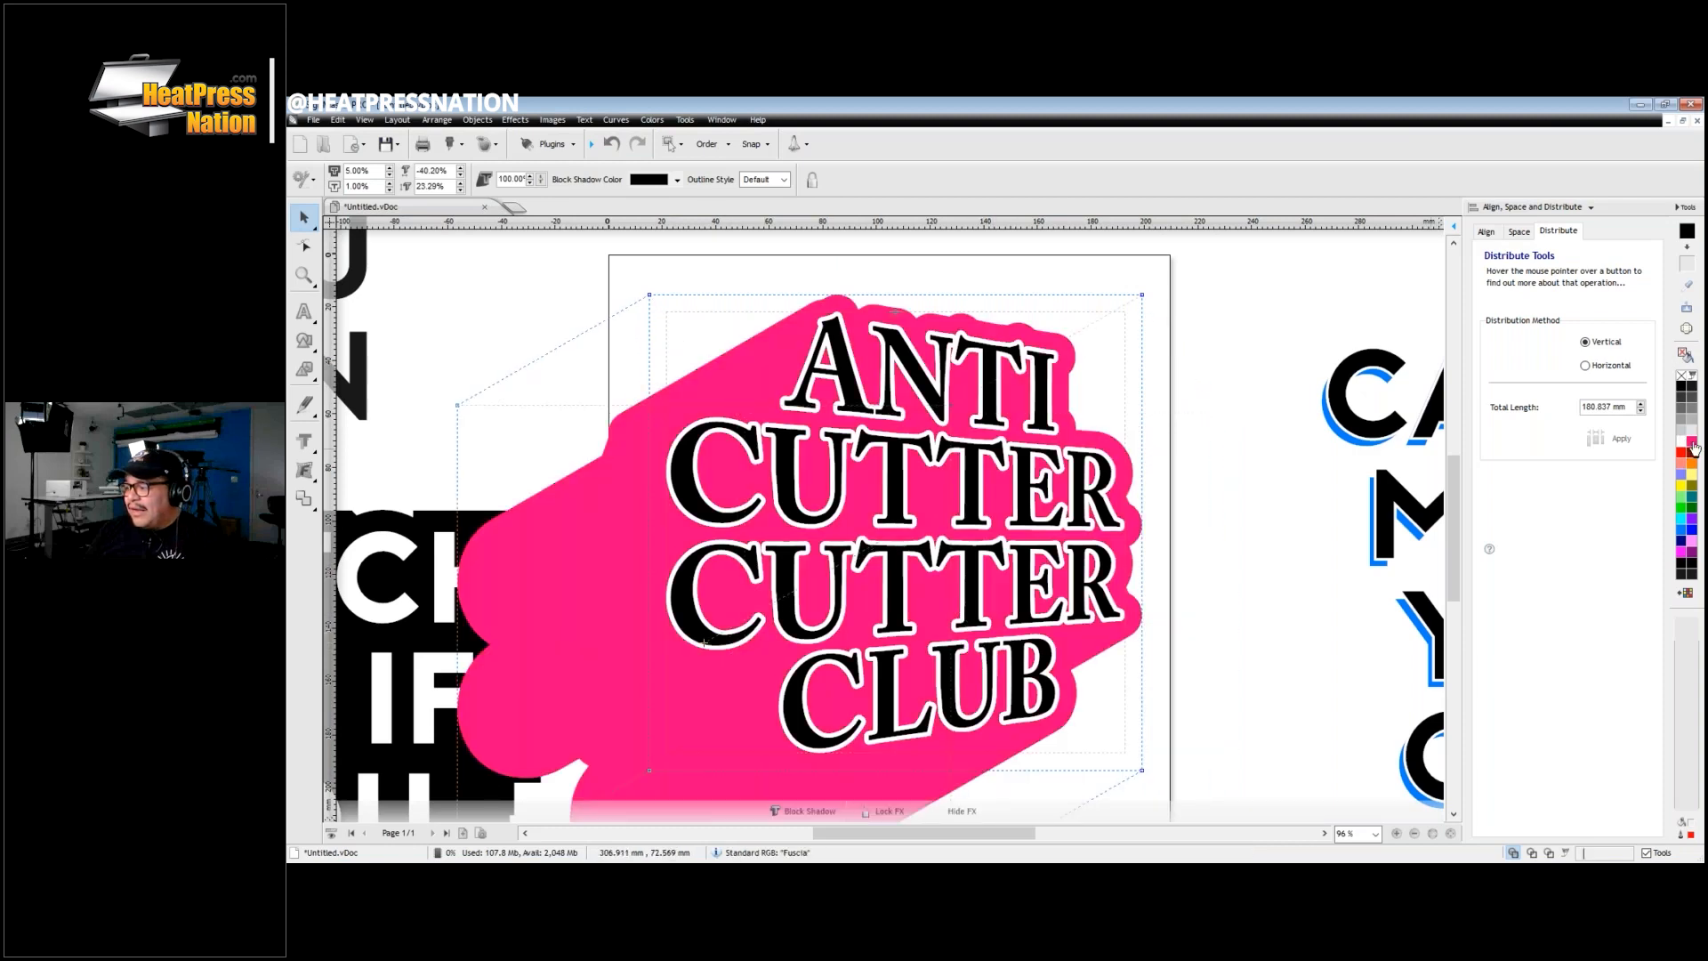
{"action": "left_click", "coordinate": [1691, 441]}
{"action": "scroll", "coordinate": [973, 476], "scroll_direction": "down", "scroll_amount": 2}
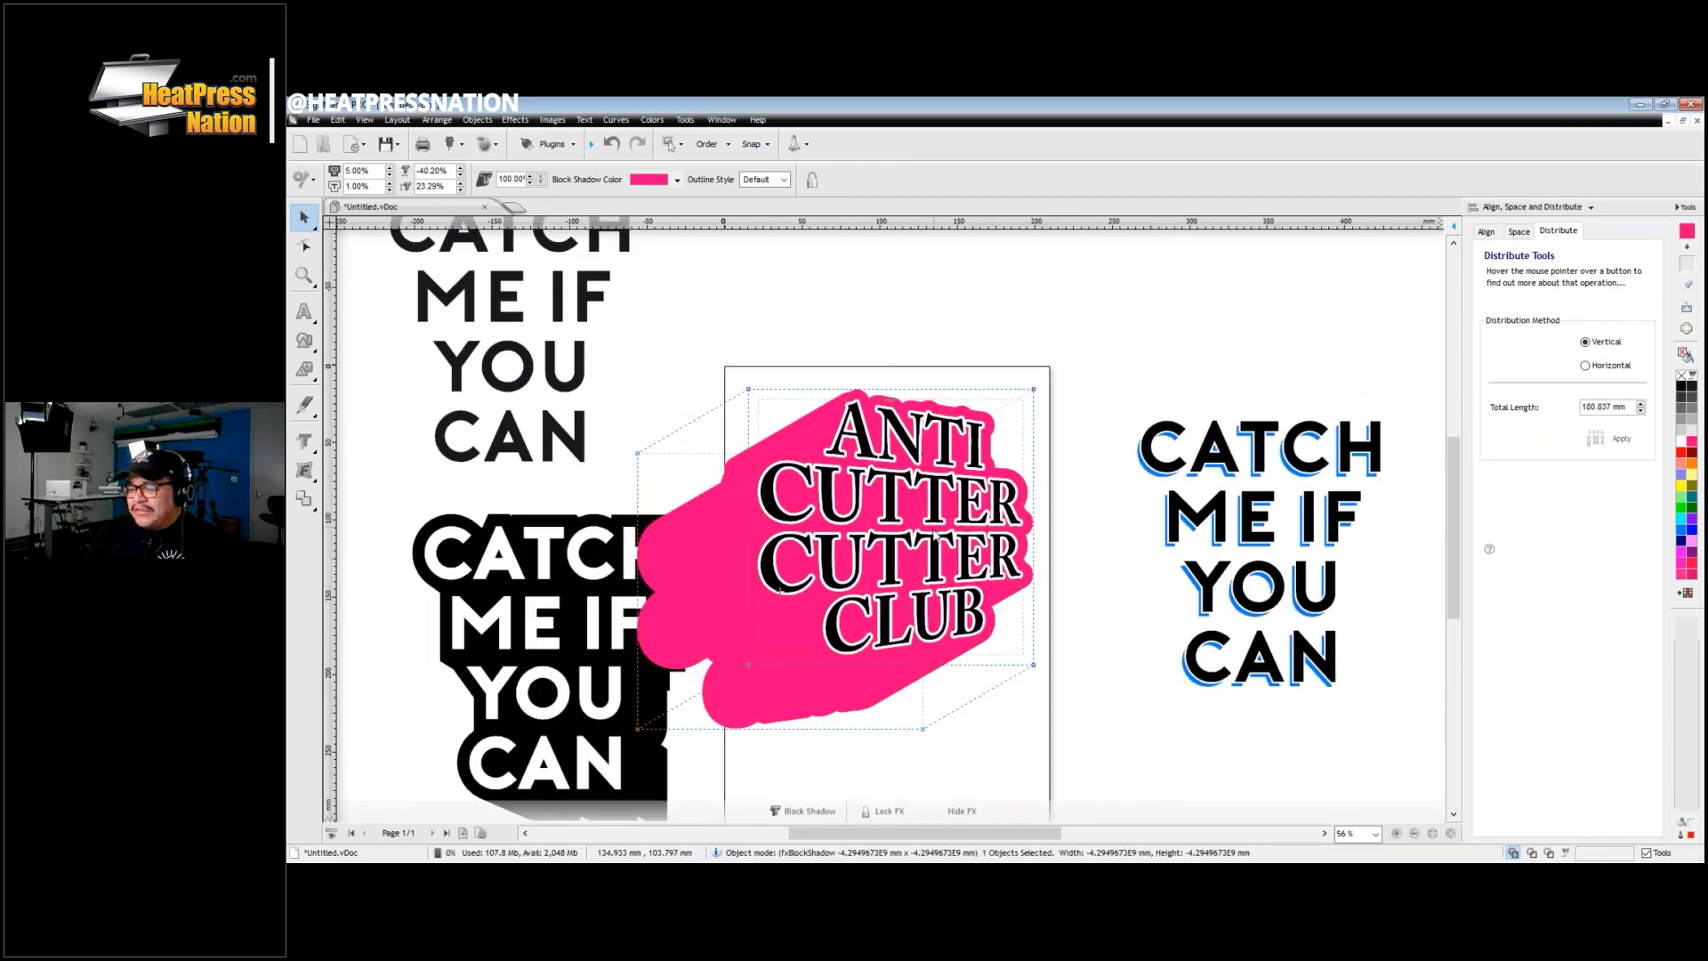
Step: Refine the block shadow to offsets of -25.76% and 12.39%, reduce its outline to 0.00% and taper it to 87.02%
{"action": "left_click_drag", "start_coordinate": [741, 603], "coordinate": [839, 570]}
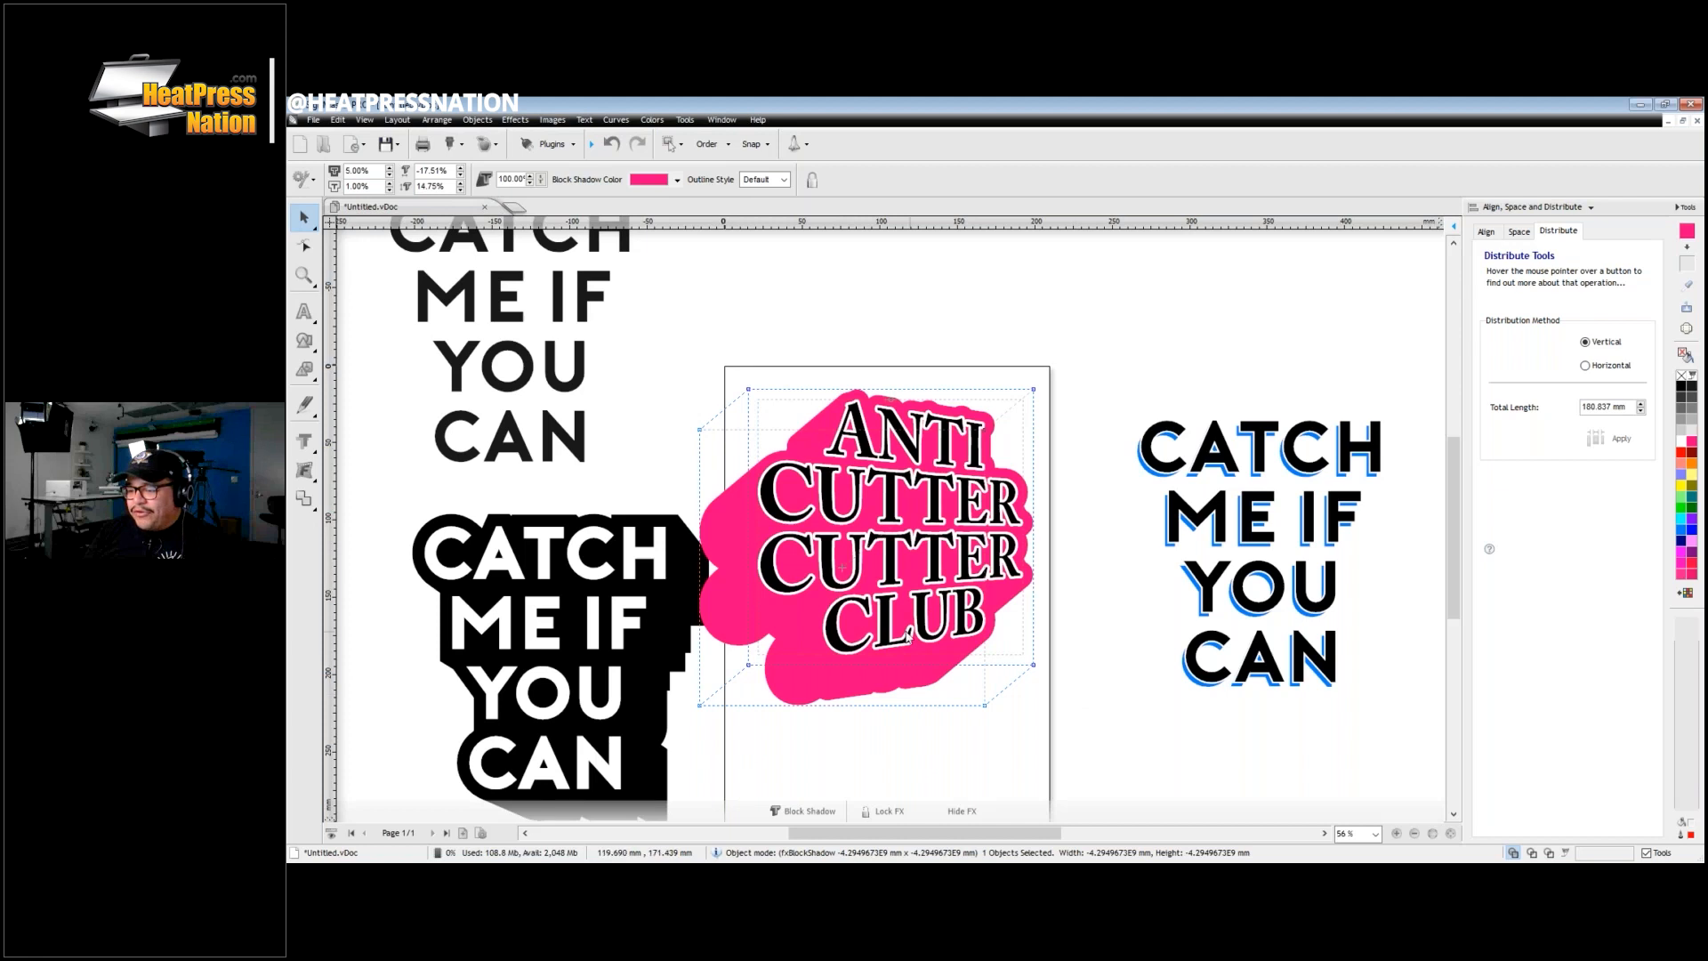
{"action": "left_click_drag", "start_coordinate": [839, 571], "coordinate": [821, 563]}
{"action": "left_click_drag", "start_coordinate": [748, 388], "coordinate": [762, 404]}
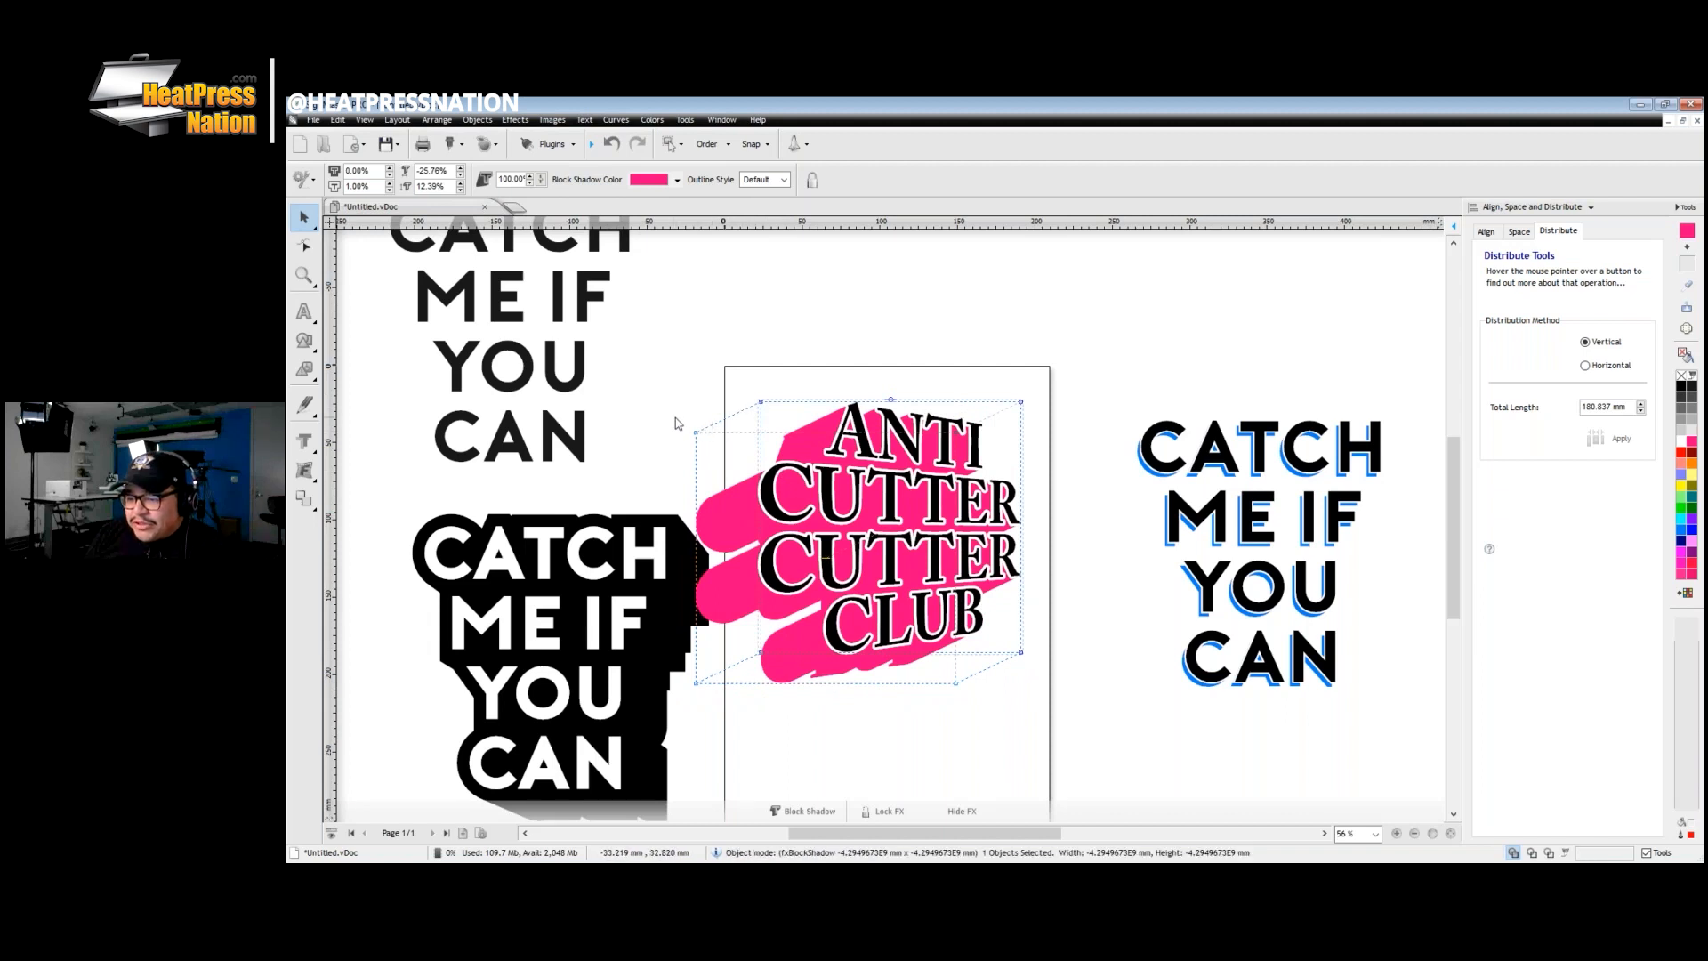
{"action": "left_click_drag", "start_coordinate": [760, 402], "coordinate": [820, 450]}
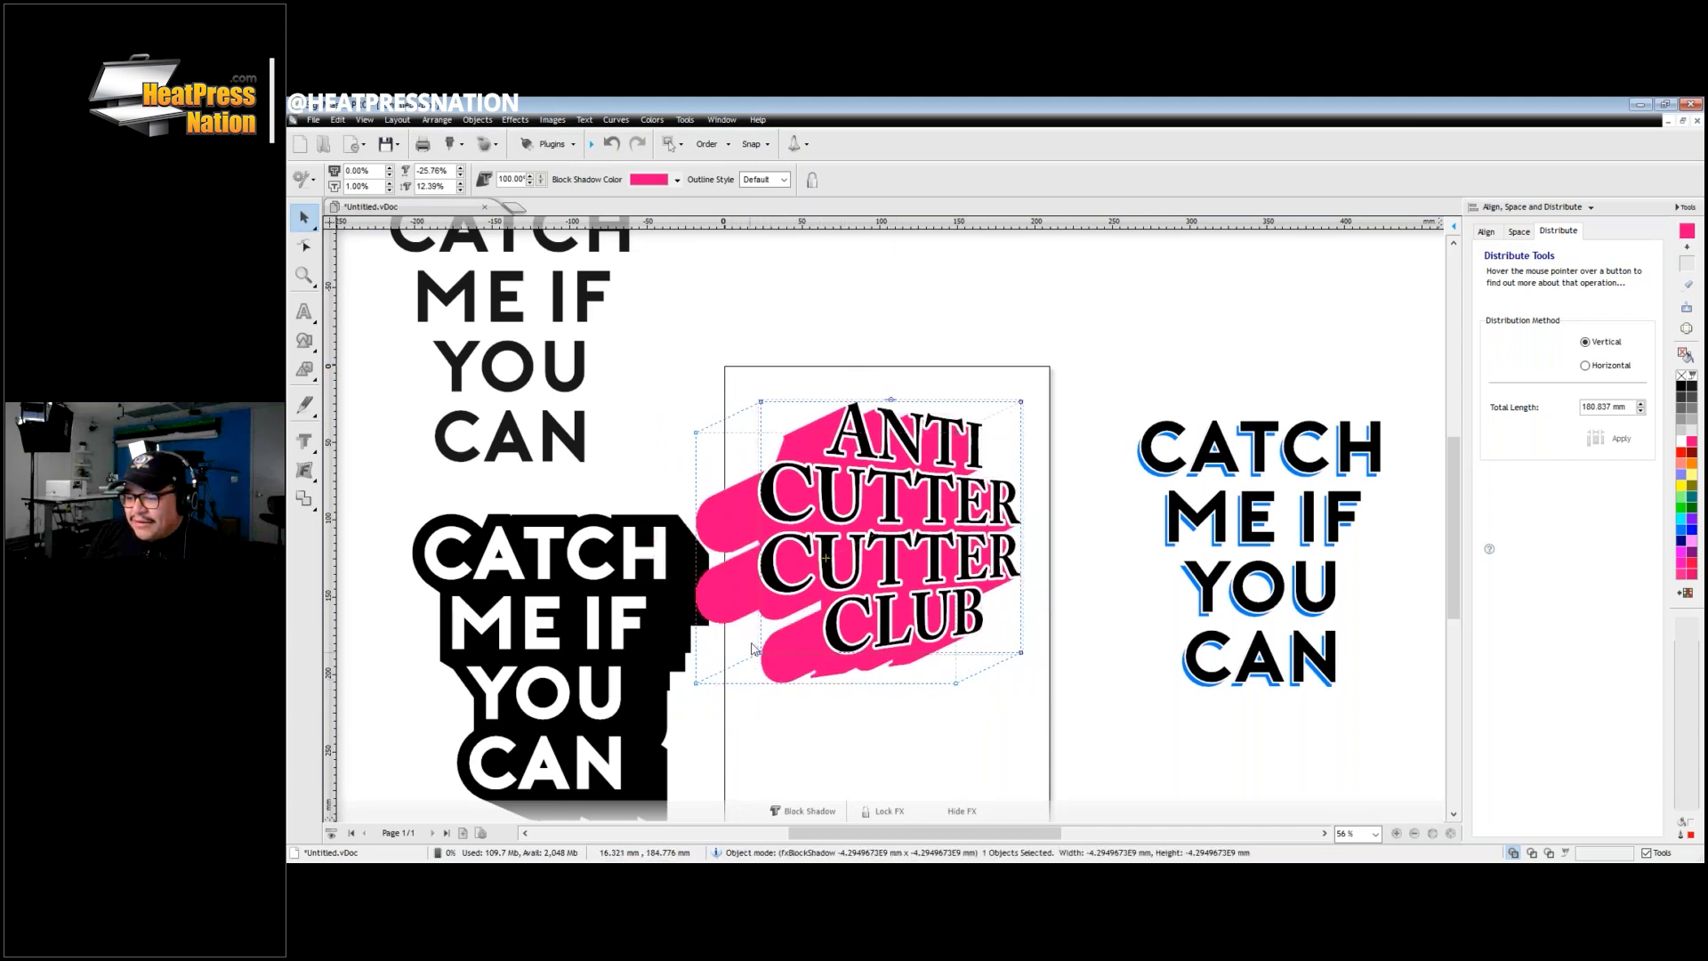
{"action": "left_click_drag", "start_coordinate": [696, 683], "coordinate": [713, 667]}
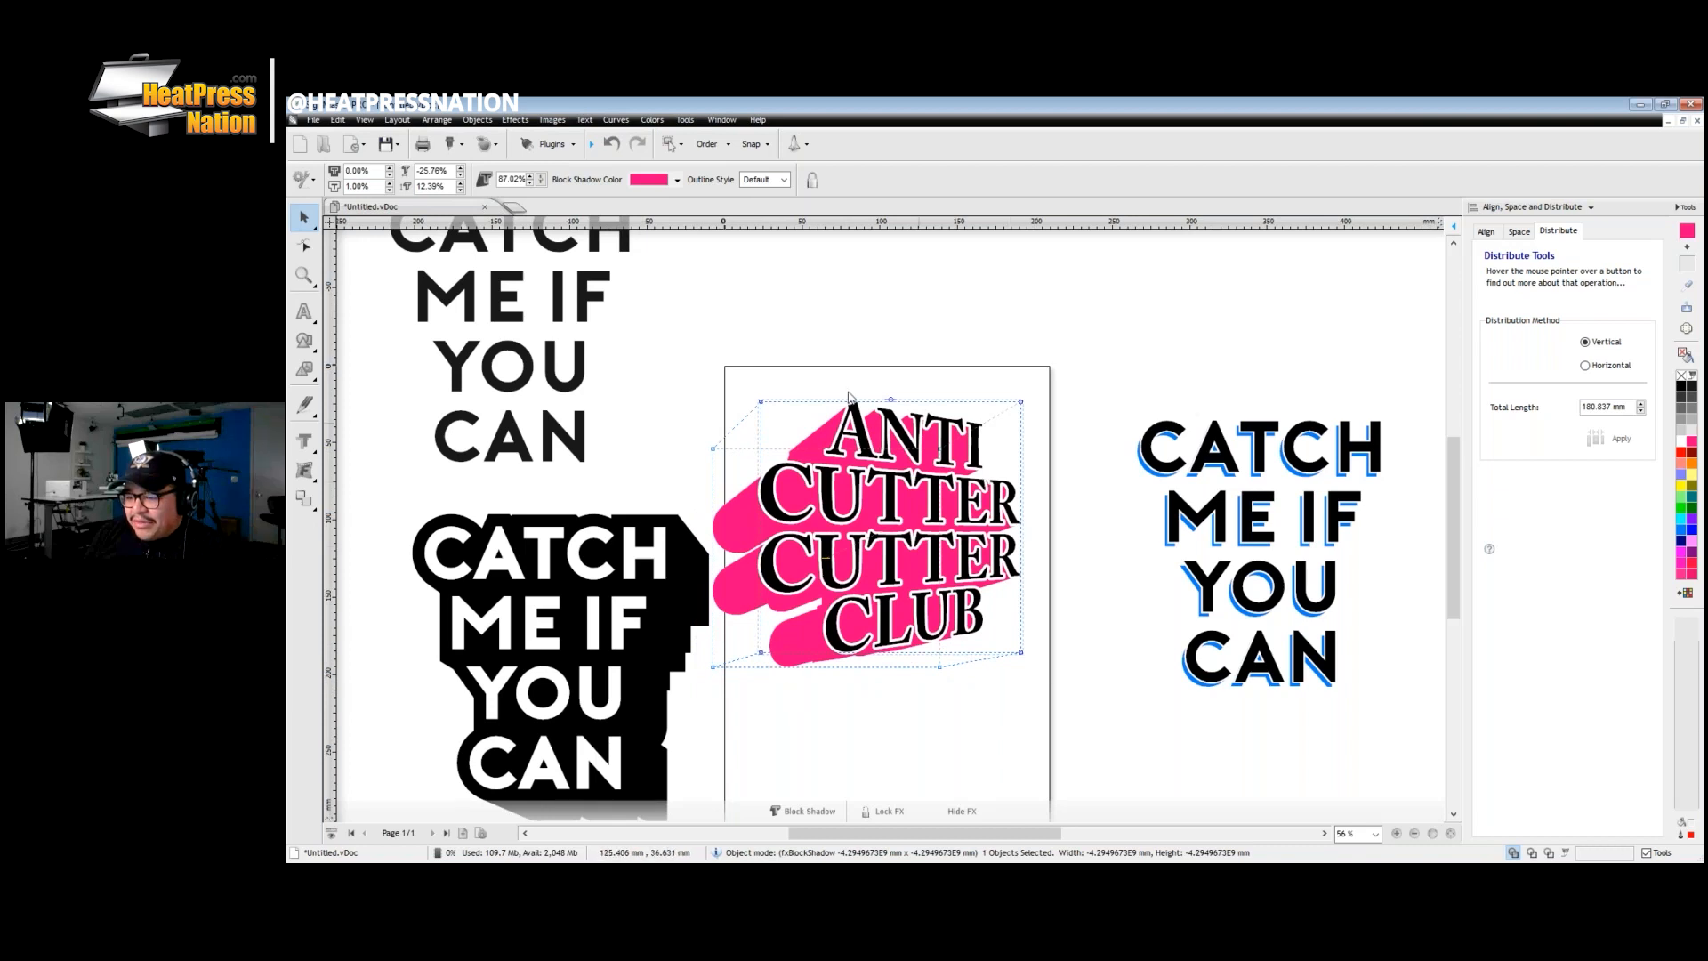
Step: Move the ANTI CUTTER CUTTER CLUB design slightly to the right on the page and deselect it
{"action": "left_click", "coordinate": [782, 389]}
{"action": "left_click_drag", "start_coordinate": [900, 560], "coordinate": [927, 561]}
{"action": "left_click", "coordinate": [1079, 687]}
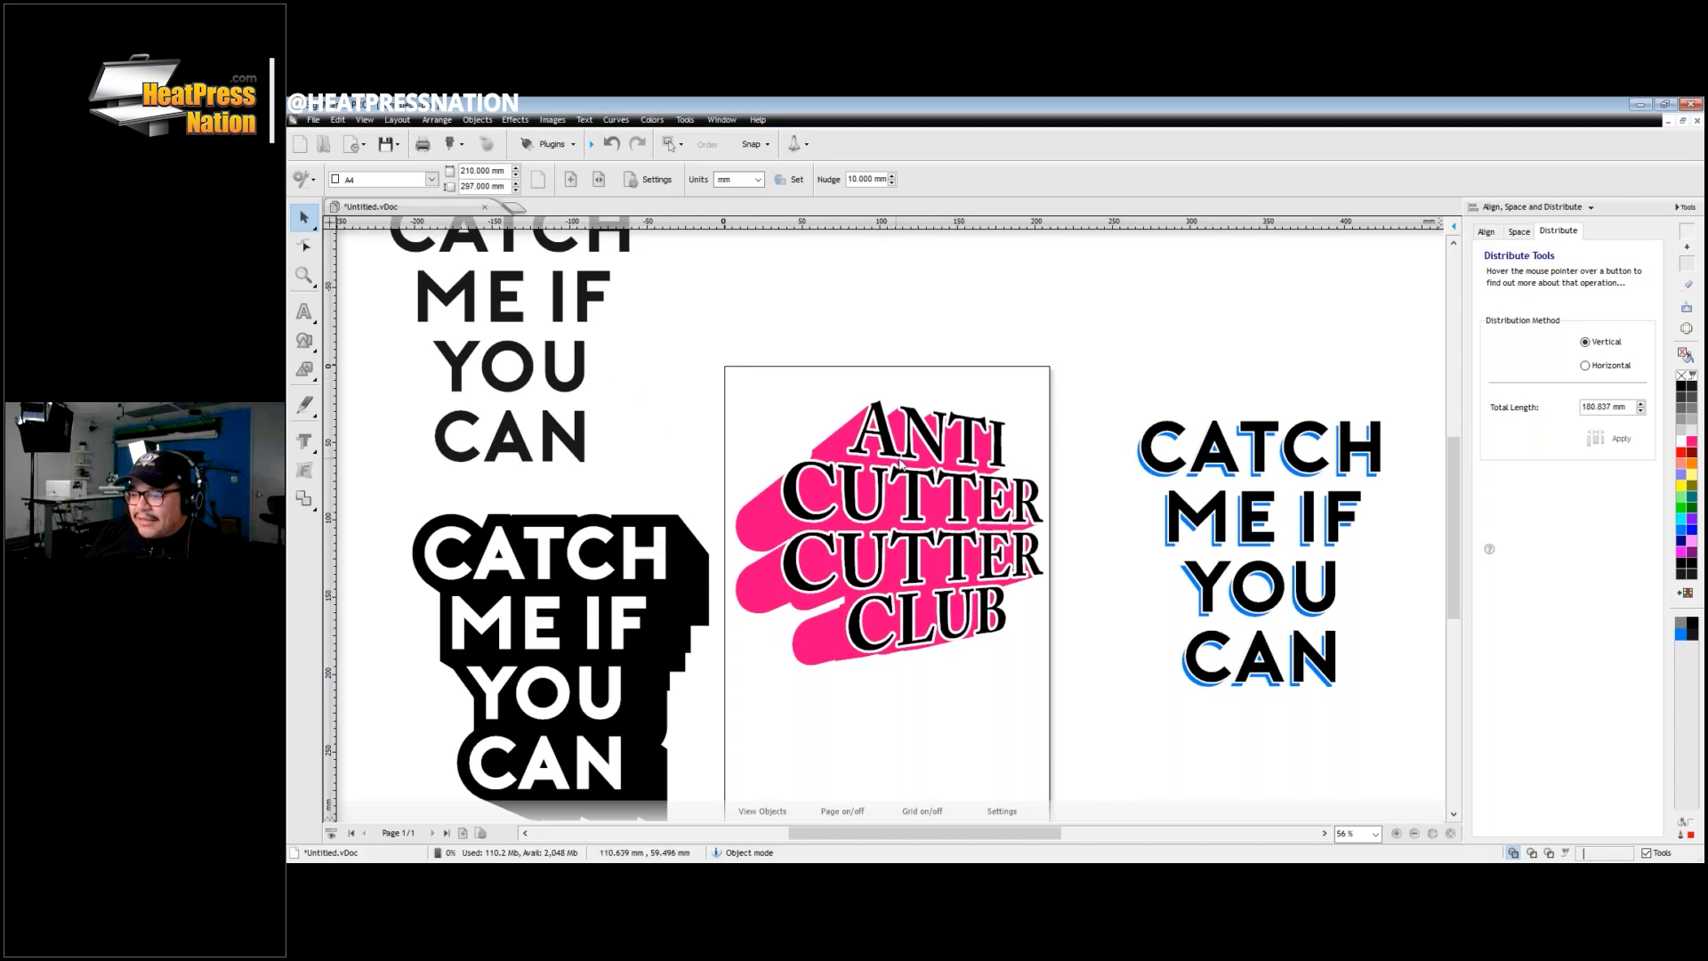
Step: Move the plain black CATCH ME IF YOU CAN text slightly to the right
{"action": "scroll", "coordinate": [901, 464], "scroll_direction": "down", "scroll_amount": 3}
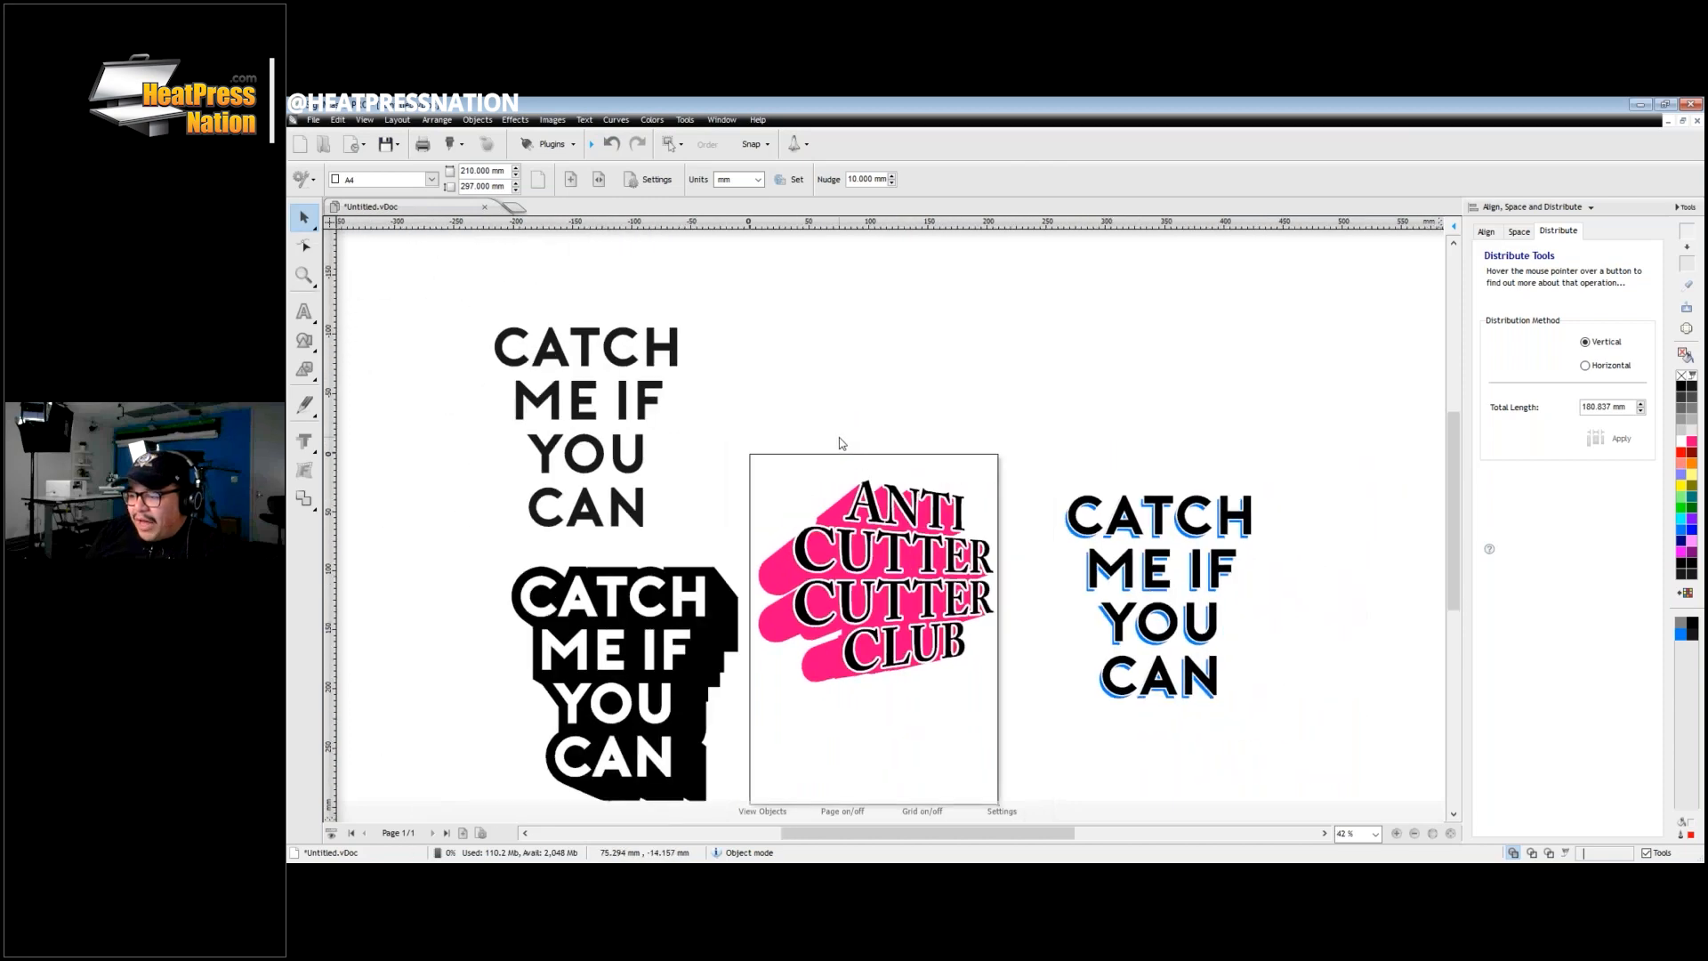
{"action": "left_click_drag", "start_coordinate": [656, 349], "coordinate": [694, 342]}
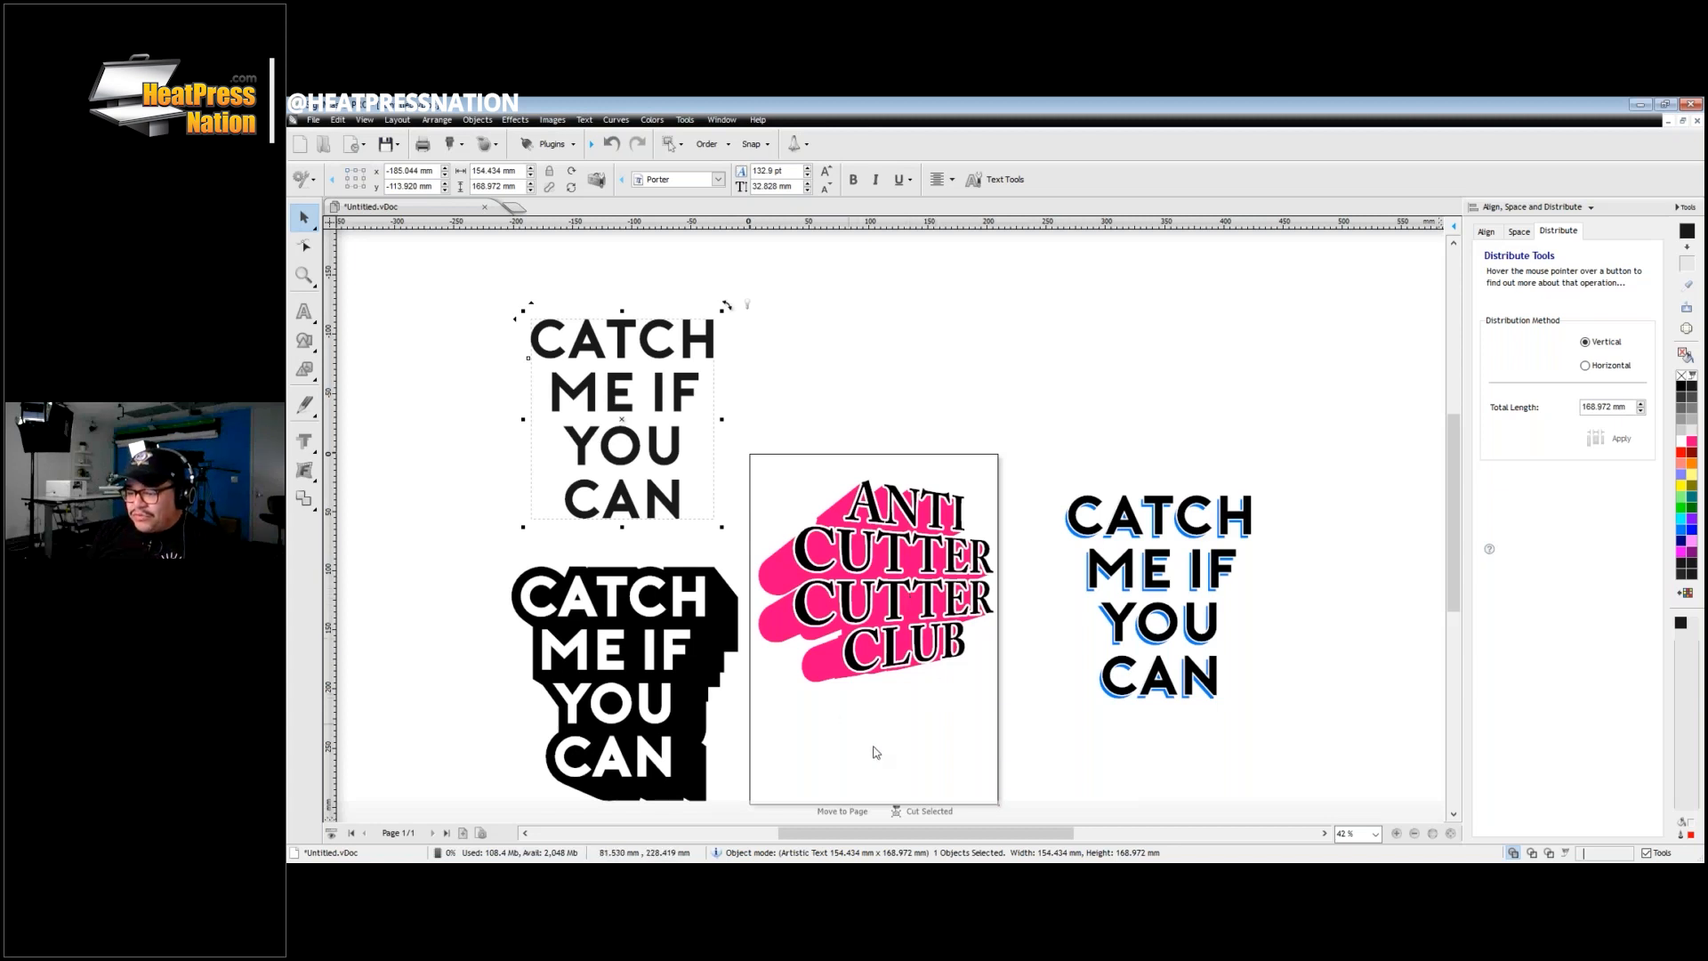
Step: Try a Flag distortion on the black CATCH ME IF YOU CAN text, raising its left corners and lowering its right corners
{"action": "left_click", "coordinate": [303, 449]}
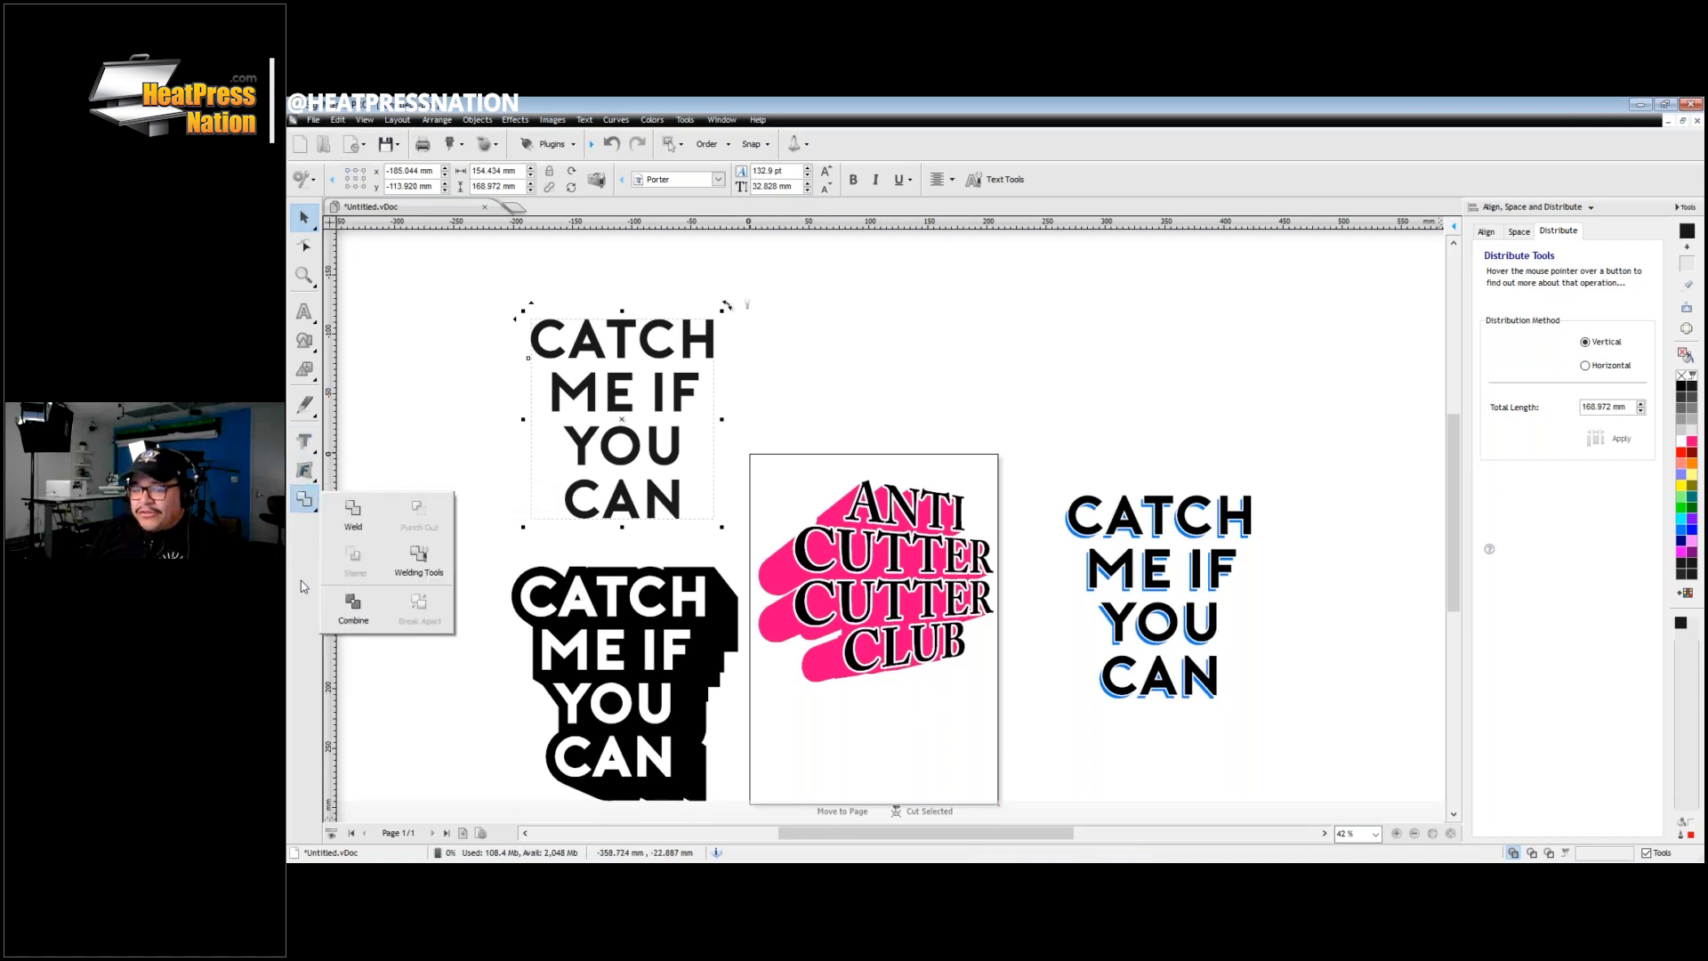
{"action": "left_click", "coordinate": [307, 467]}
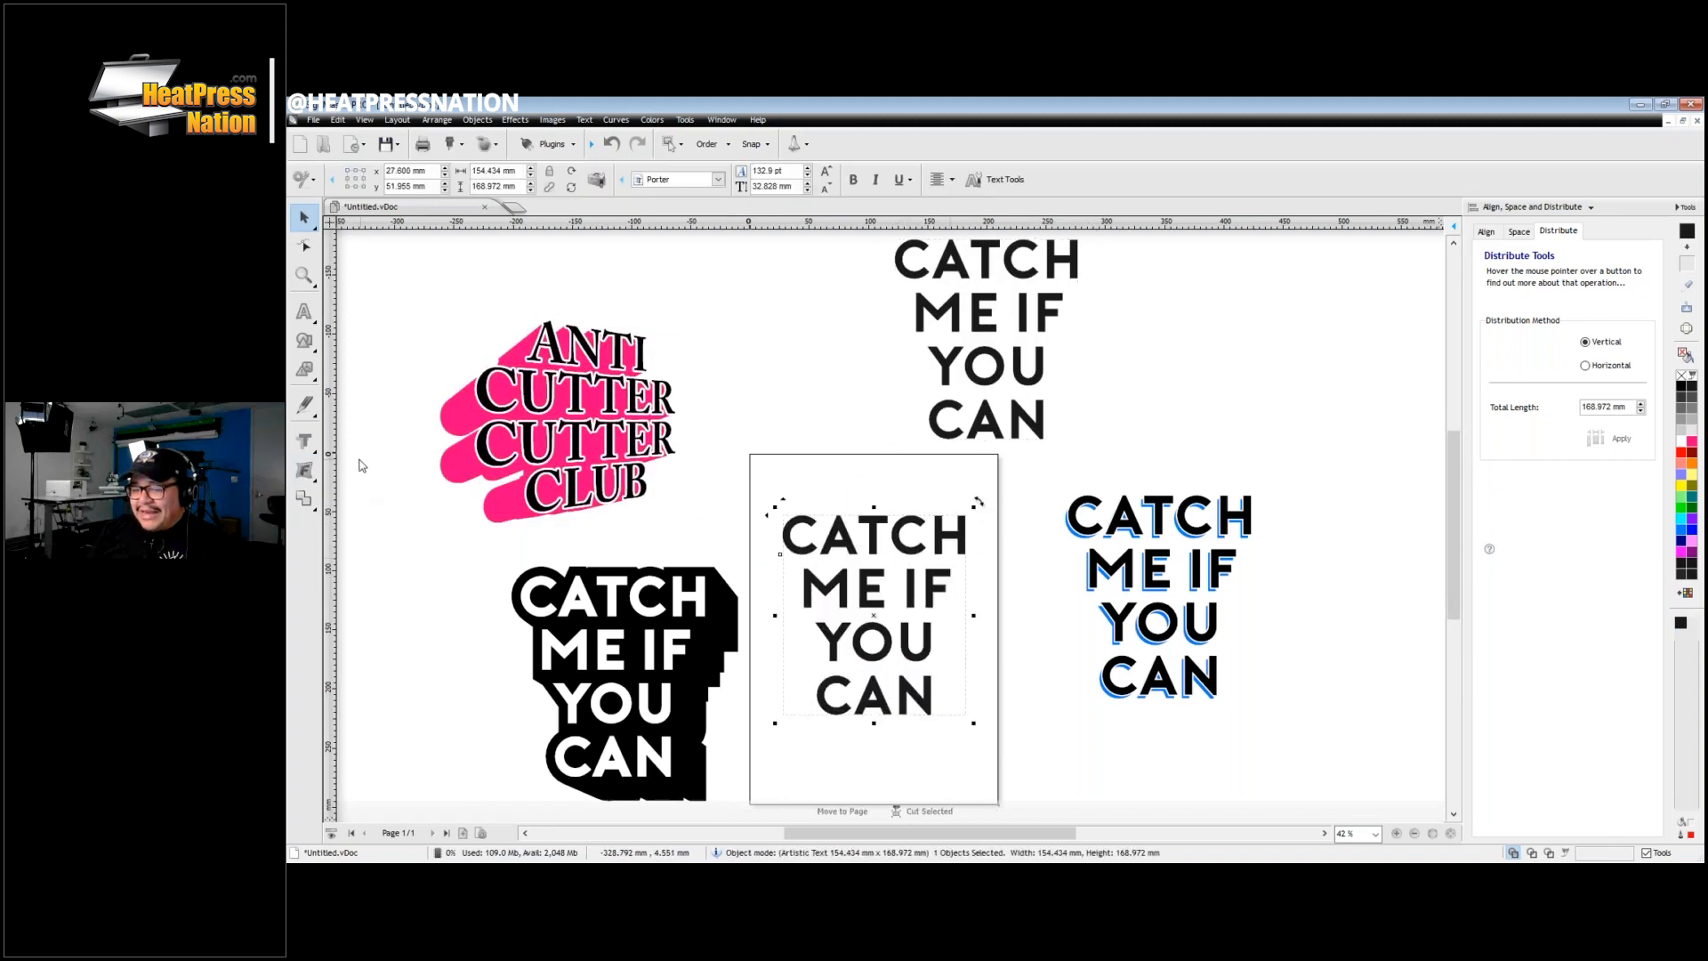
{"action": "left_click", "coordinate": [304, 470]}
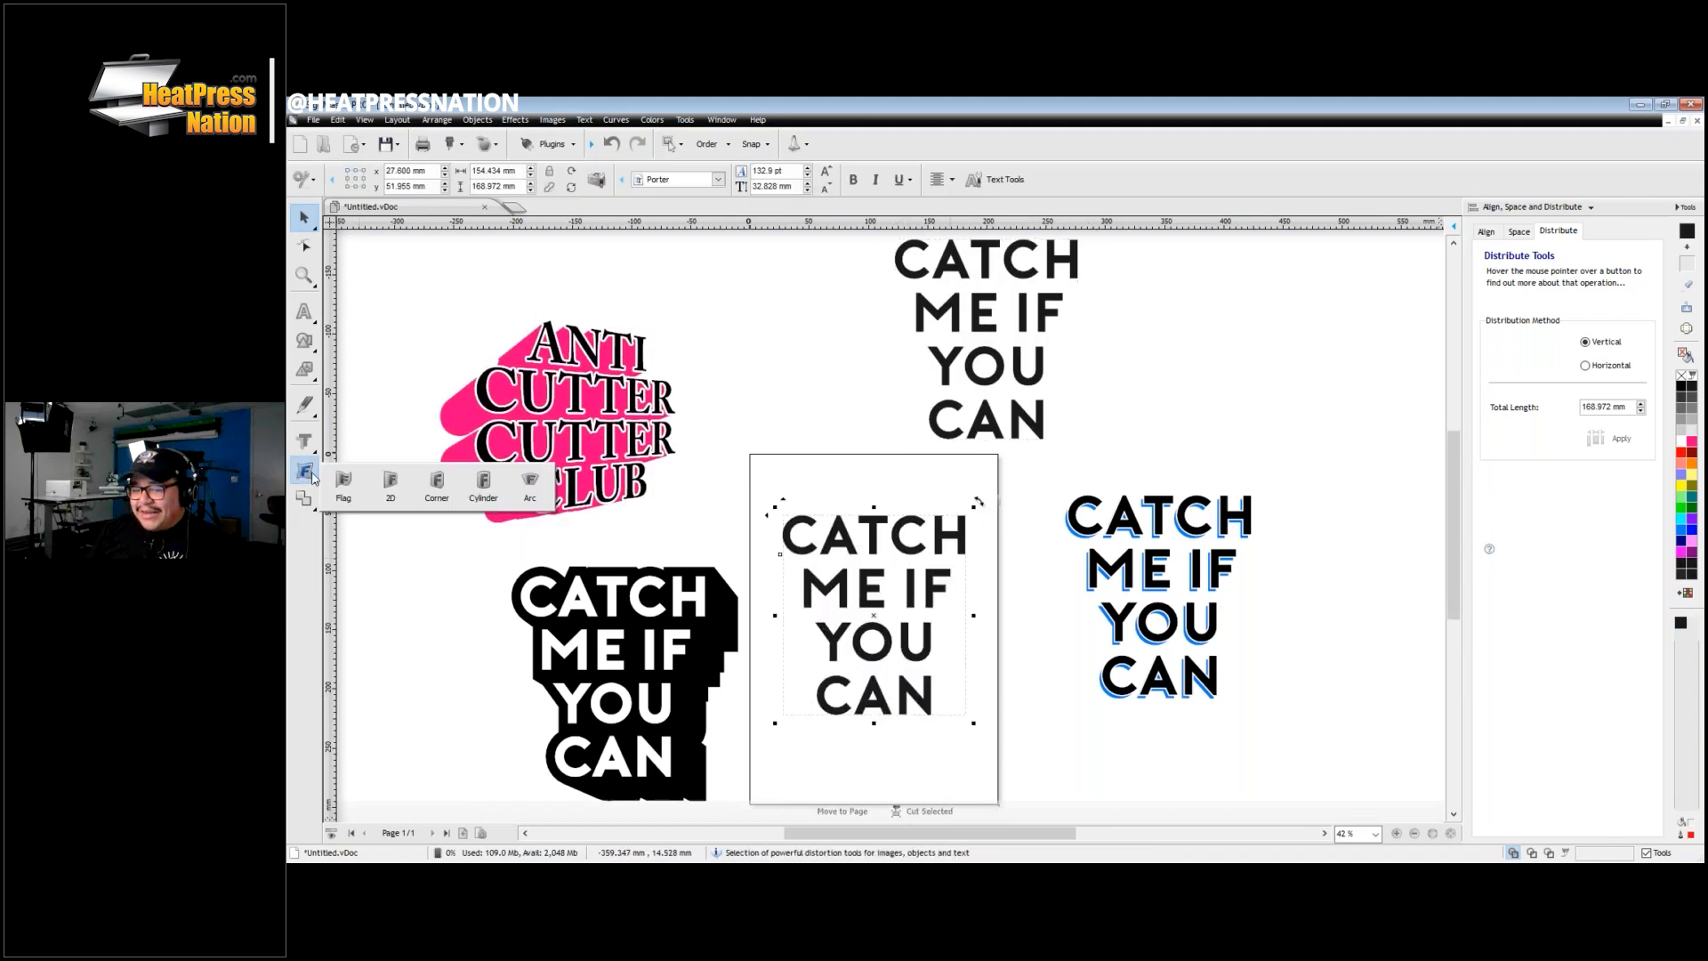
{"action": "left_click", "coordinate": [437, 484]}
{"action": "left_click_drag", "start_coordinate": [783, 515], "coordinate": [782, 488]}
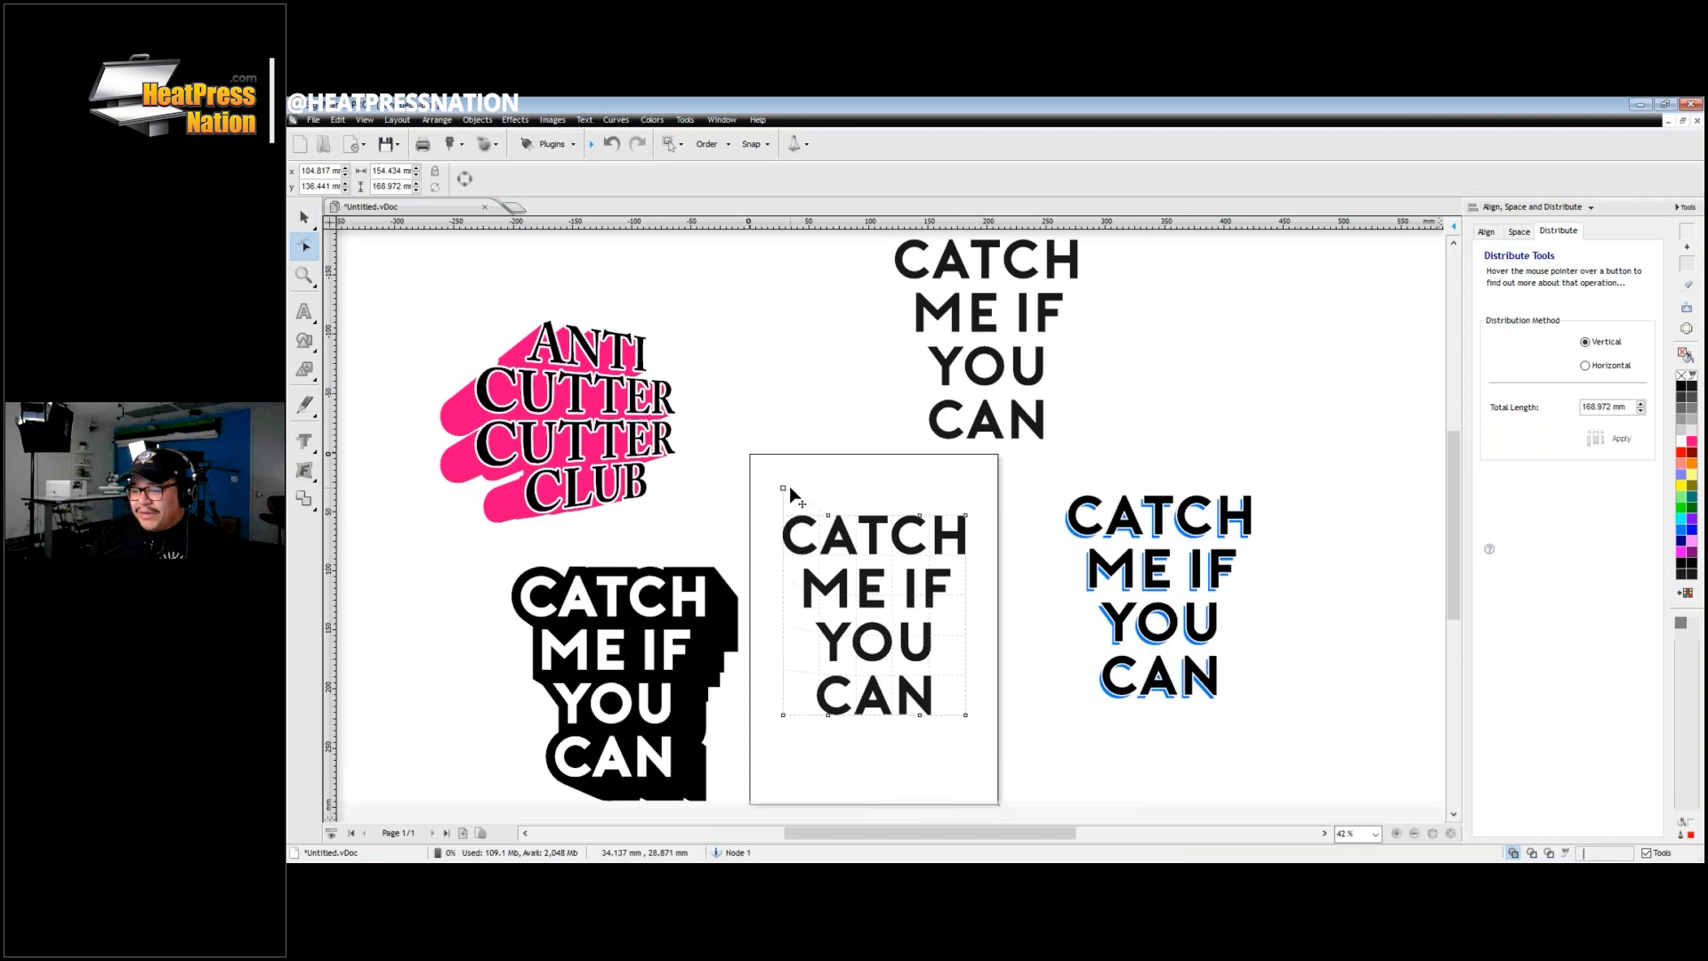
{"action": "left_click_drag", "start_coordinate": [787, 709], "coordinate": [783, 679]}
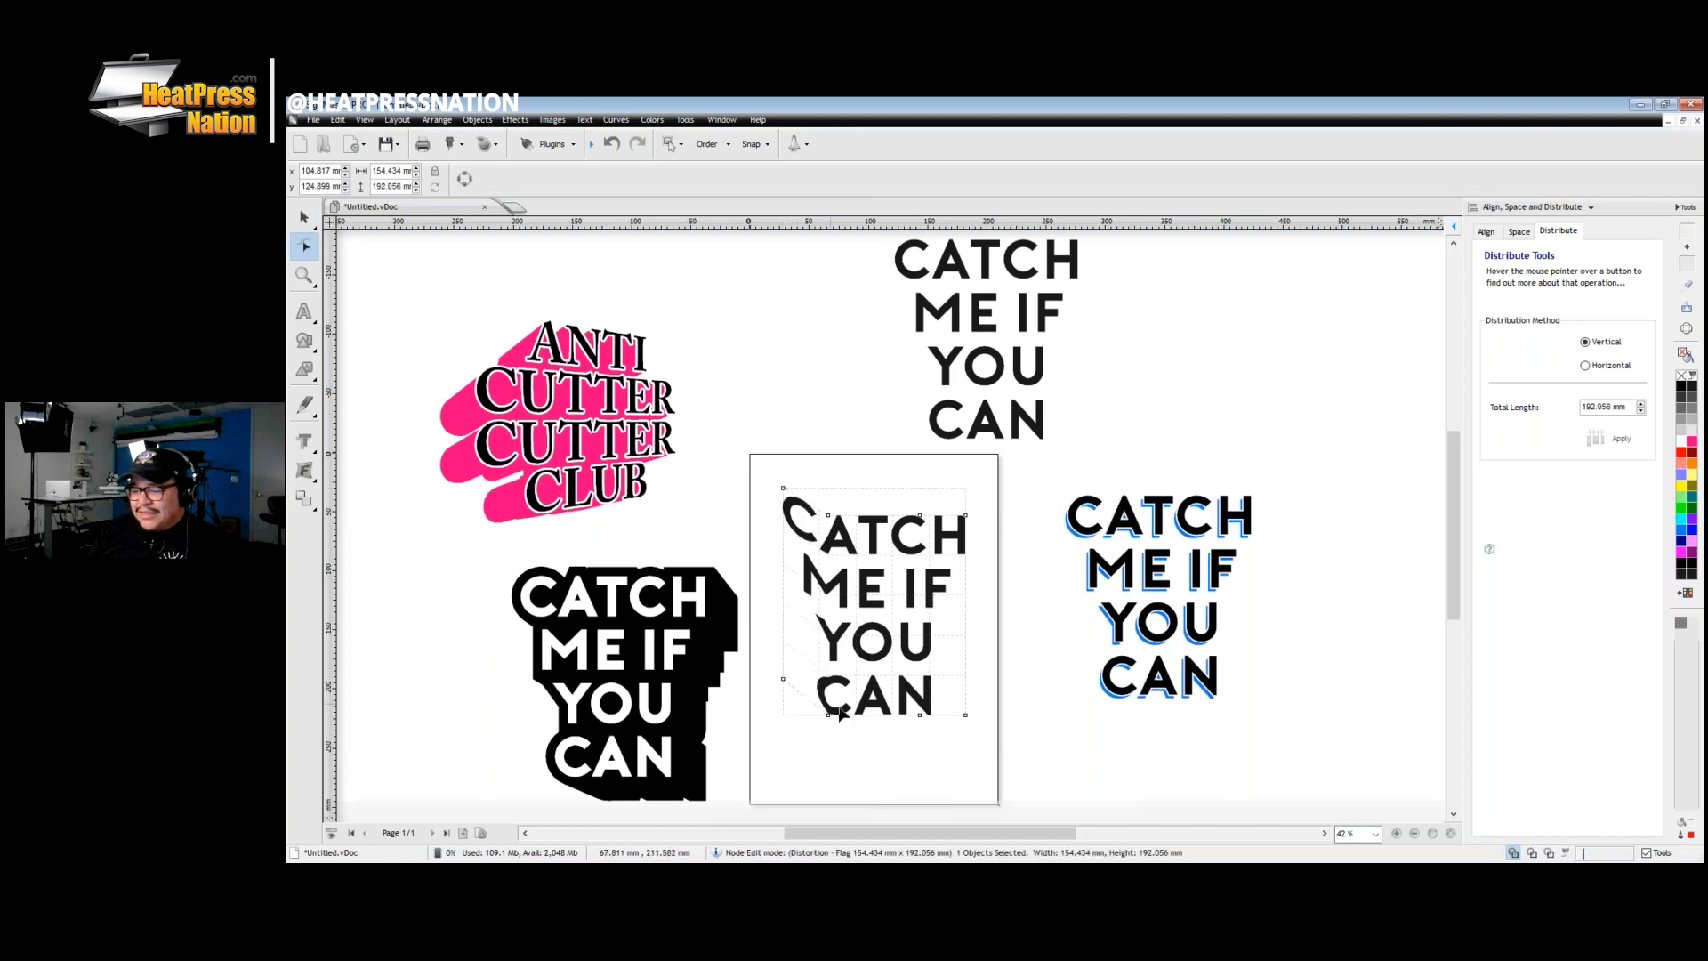
{"action": "left_click_drag", "start_coordinate": [965, 515], "coordinate": [965, 554]}
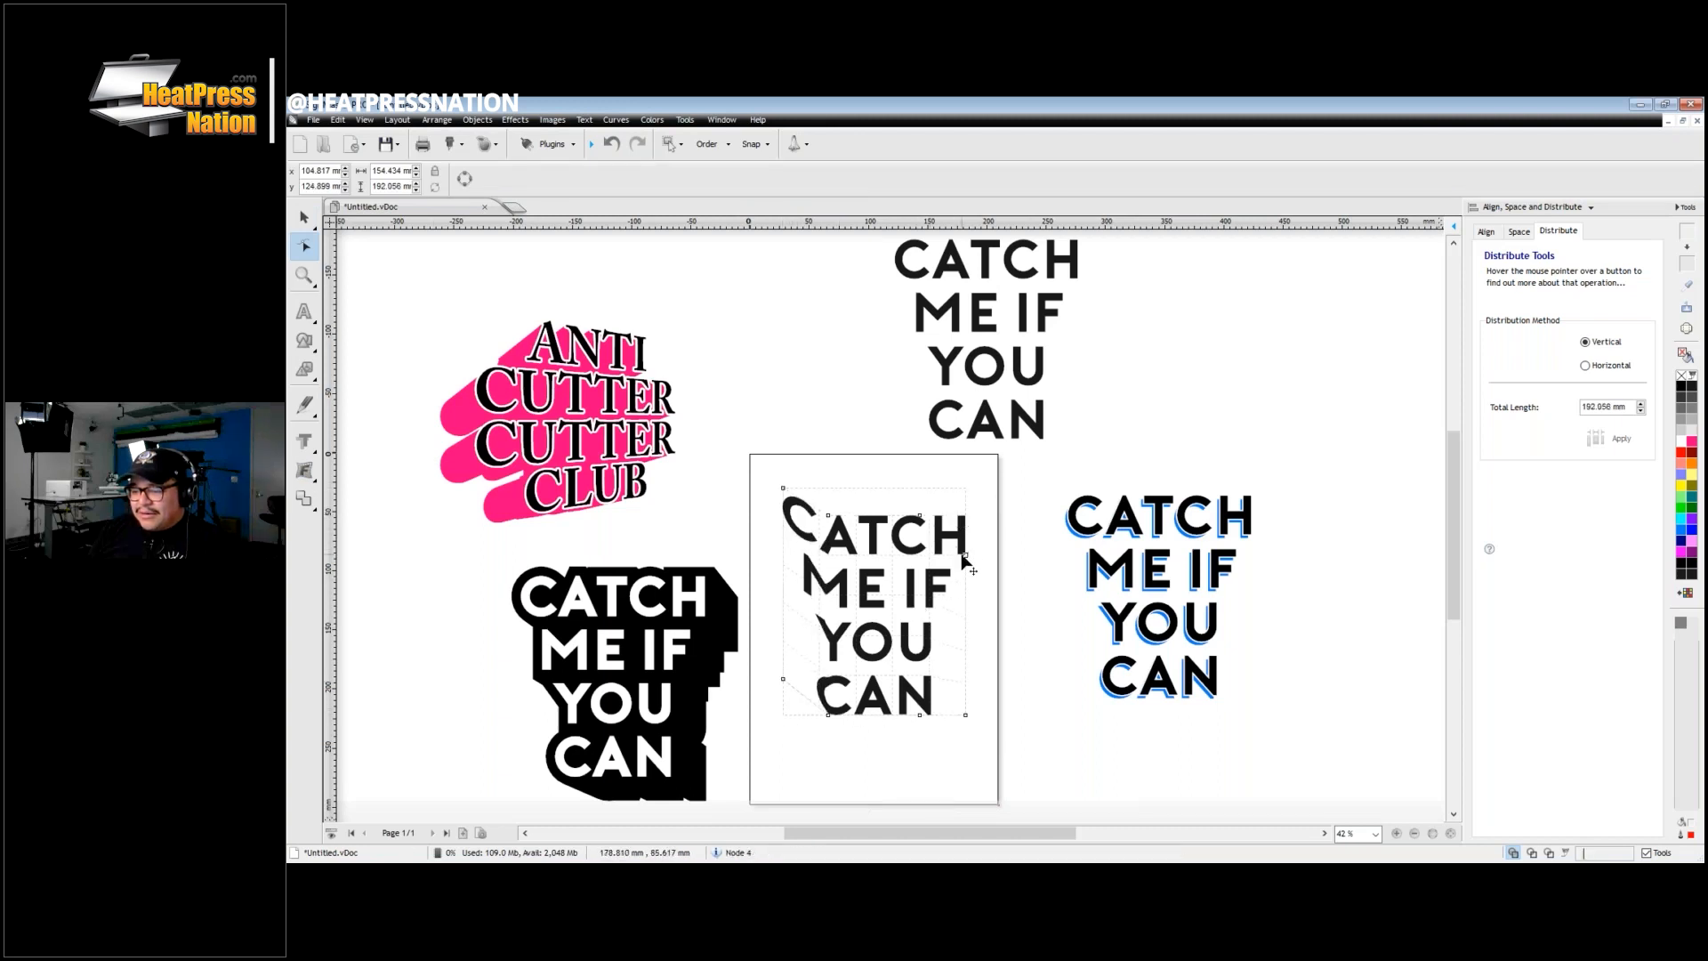
{"action": "left_click_drag", "start_coordinate": [966, 717], "coordinate": [965, 747]}
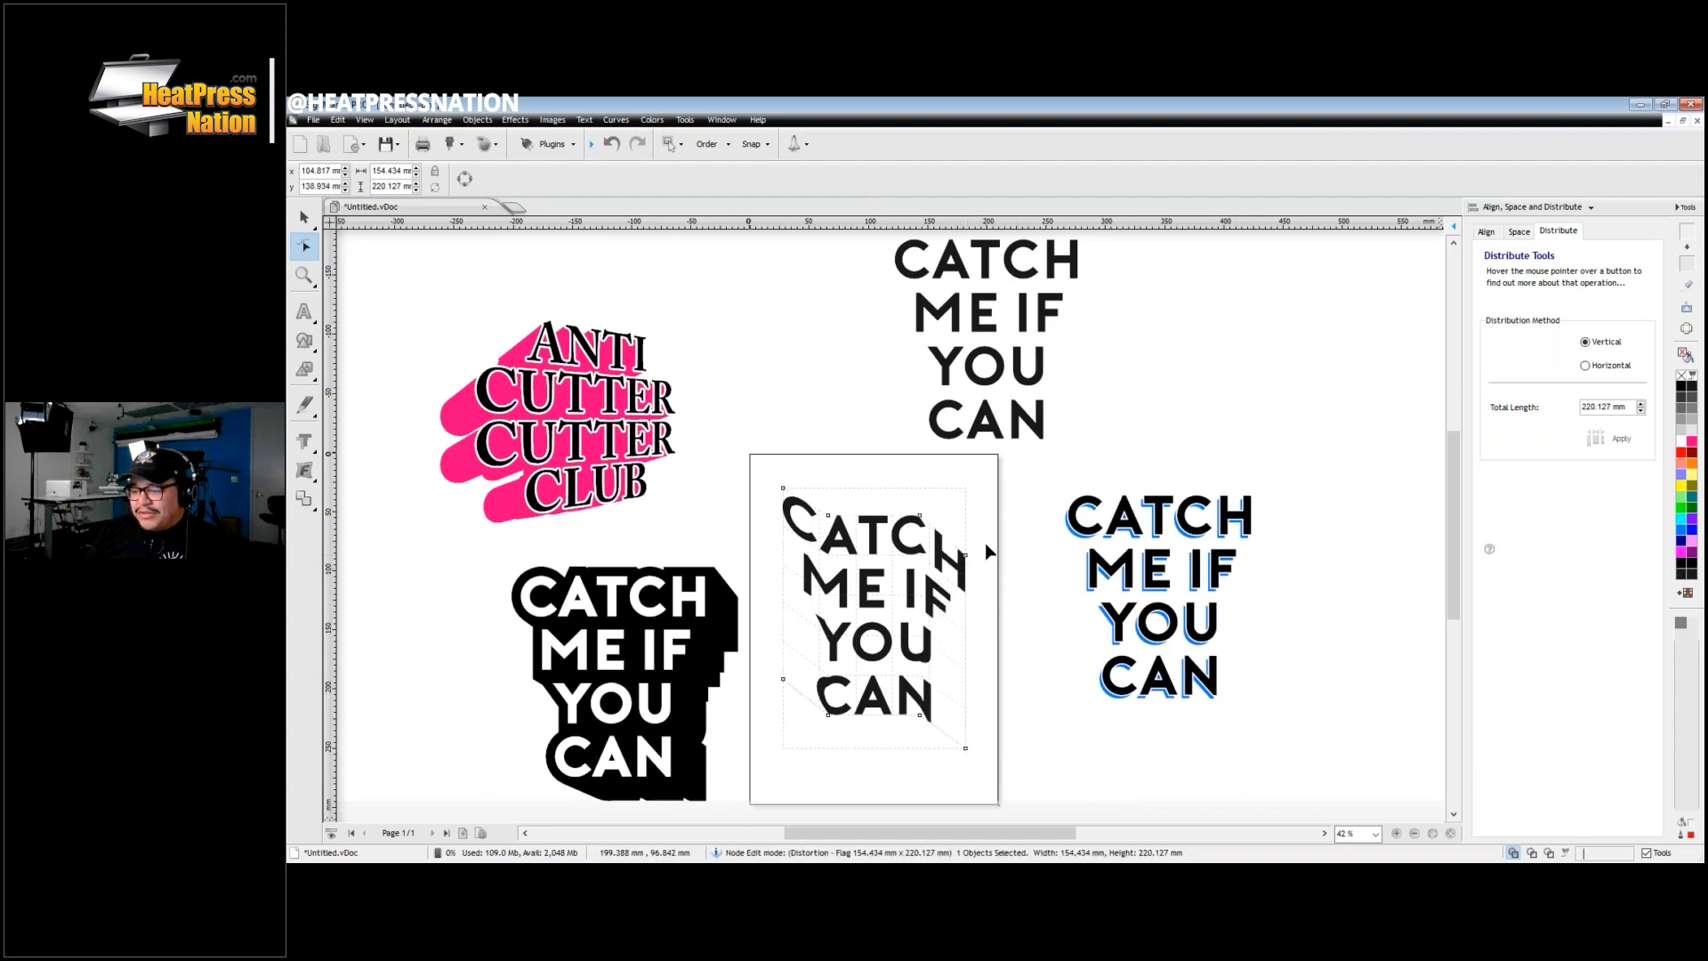
{"action": "left_click", "coordinate": [305, 218]}
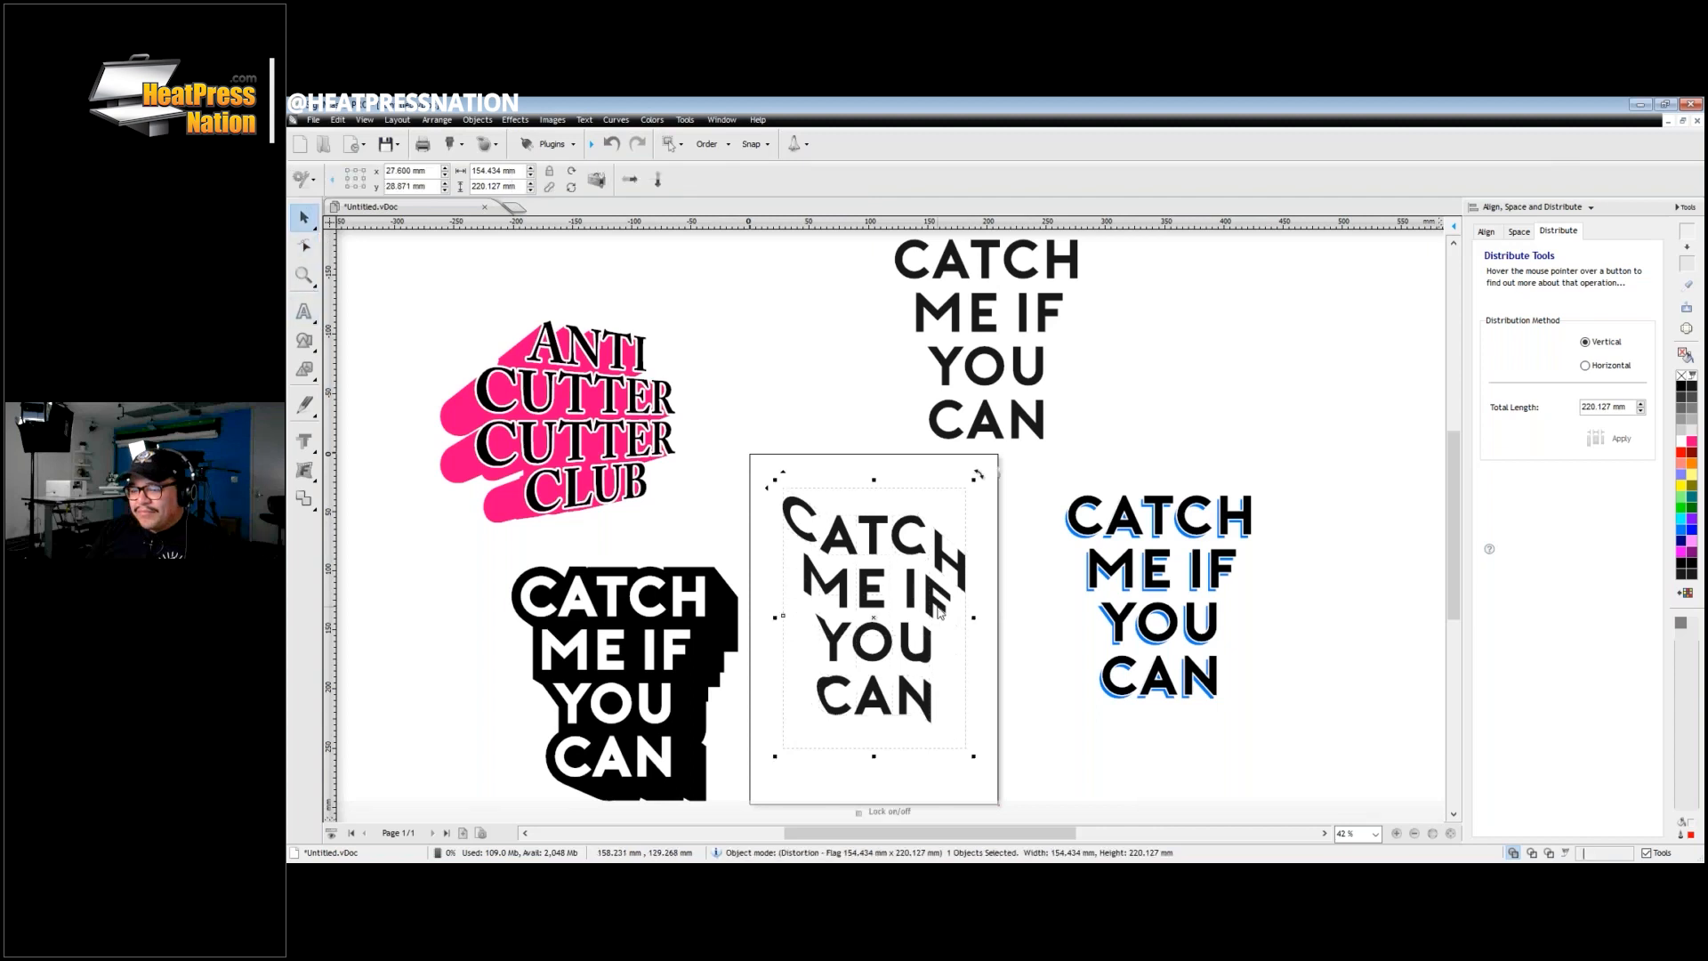
Step: Undo all corner adjustments of the Flag distortion on the CATCH ME IF YOU CAN text
{"action": "key", "text": "ctrl+z"}
{"action": "key", "text": "ctrl+z"}
{"action": "key", "text": "ctrl+z"}
{"action": "key", "text": "ctrl+z"}
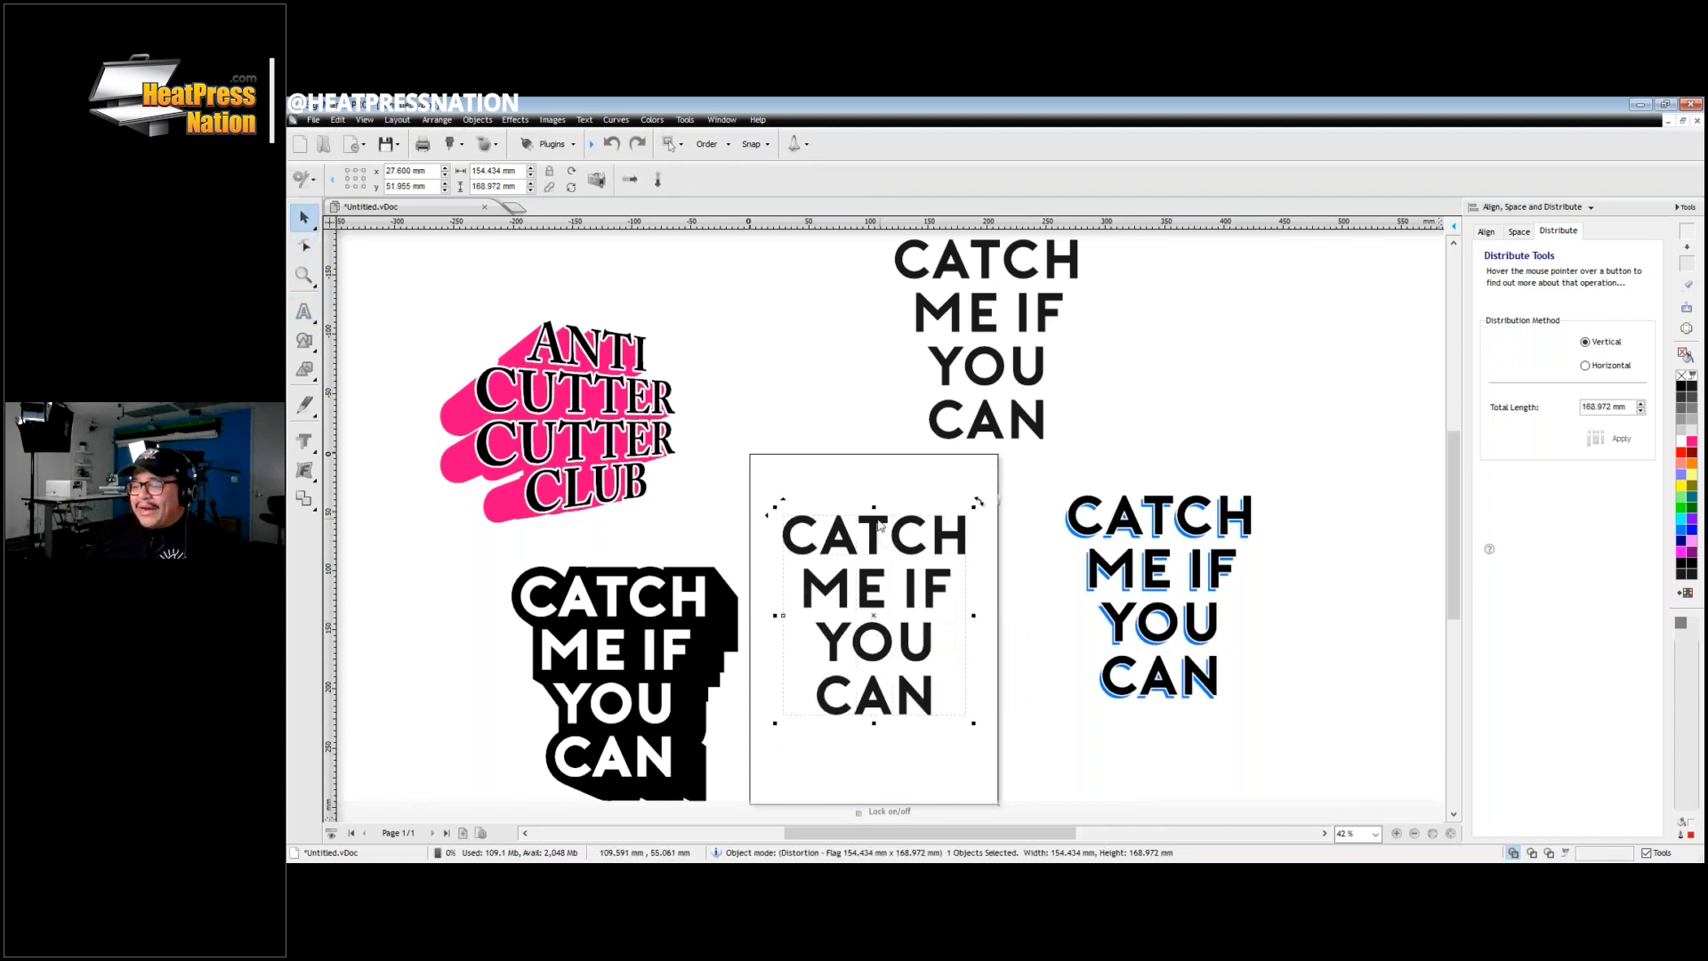
Step: Browse the general vector clipart library through categories such as Festive, Religious symbols, Safety signs and Road signs, and close it without inserting anything
{"action": "left_click", "coordinate": [304, 369]}
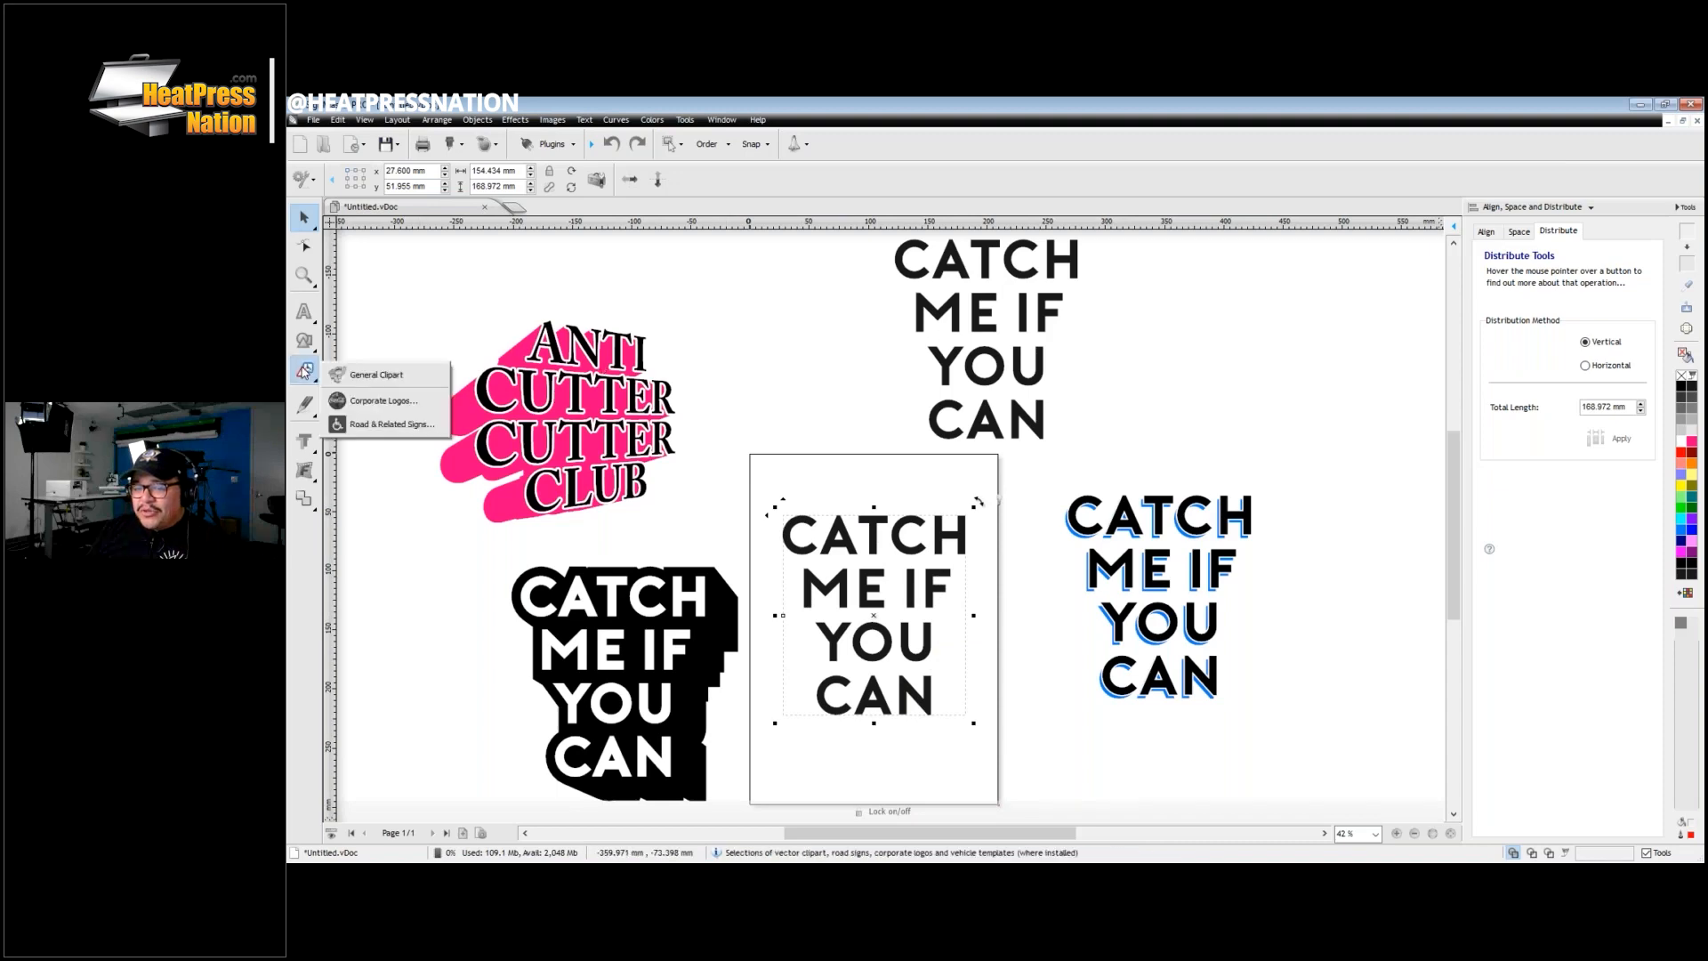
{"action": "left_click", "coordinate": [393, 376]}
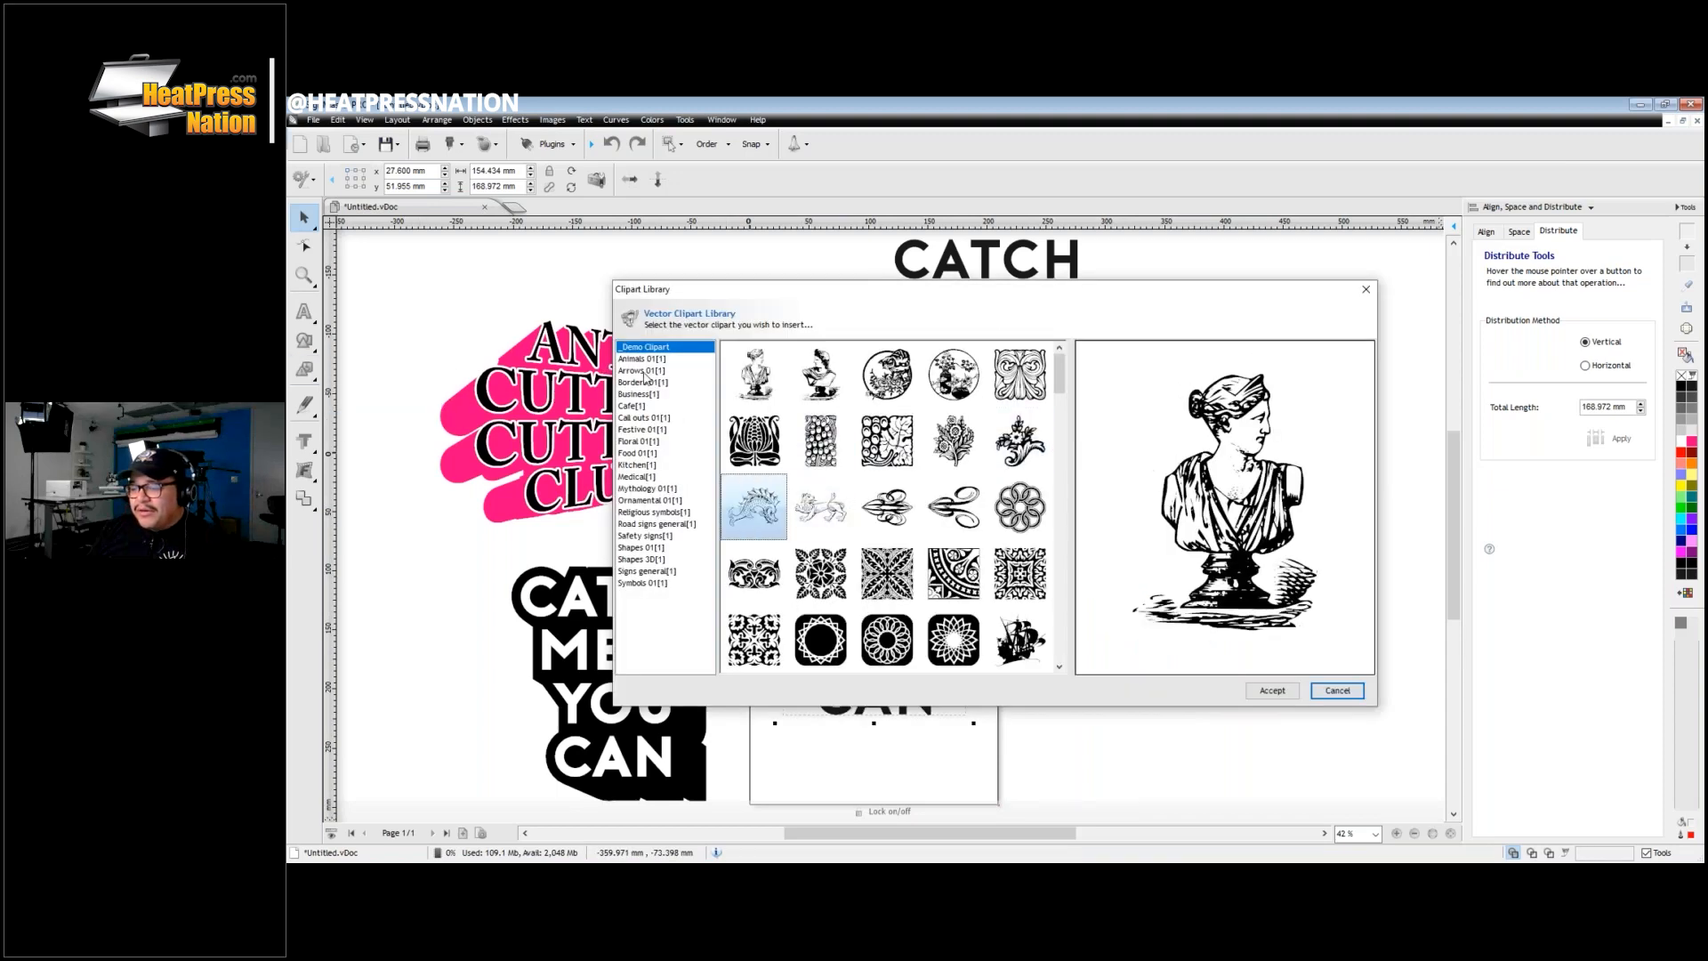
{"action": "left_click", "coordinate": [640, 370]}
{"action": "left_click", "coordinate": [648, 394]}
{"action": "left_click", "coordinate": [650, 431]}
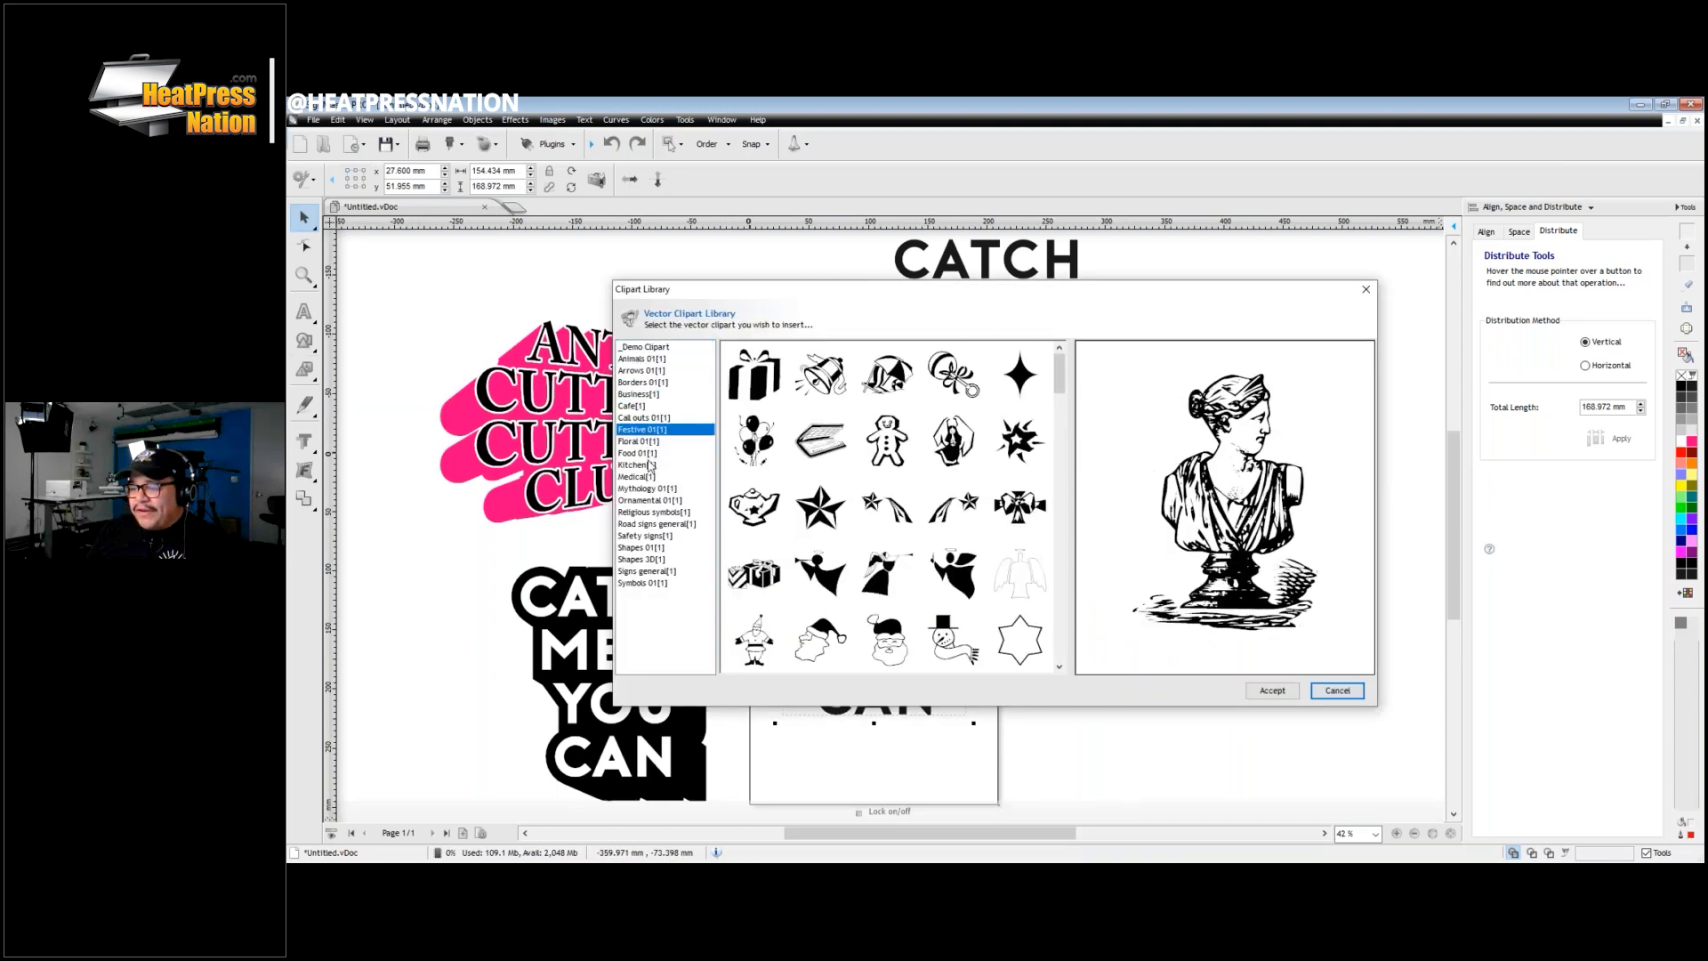
{"action": "left_click", "coordinate": [651, 465]}
{"action": "left_click", "coordinate": [649, 488]}
{"action": "left_click", "coordinate": [651, 513]}
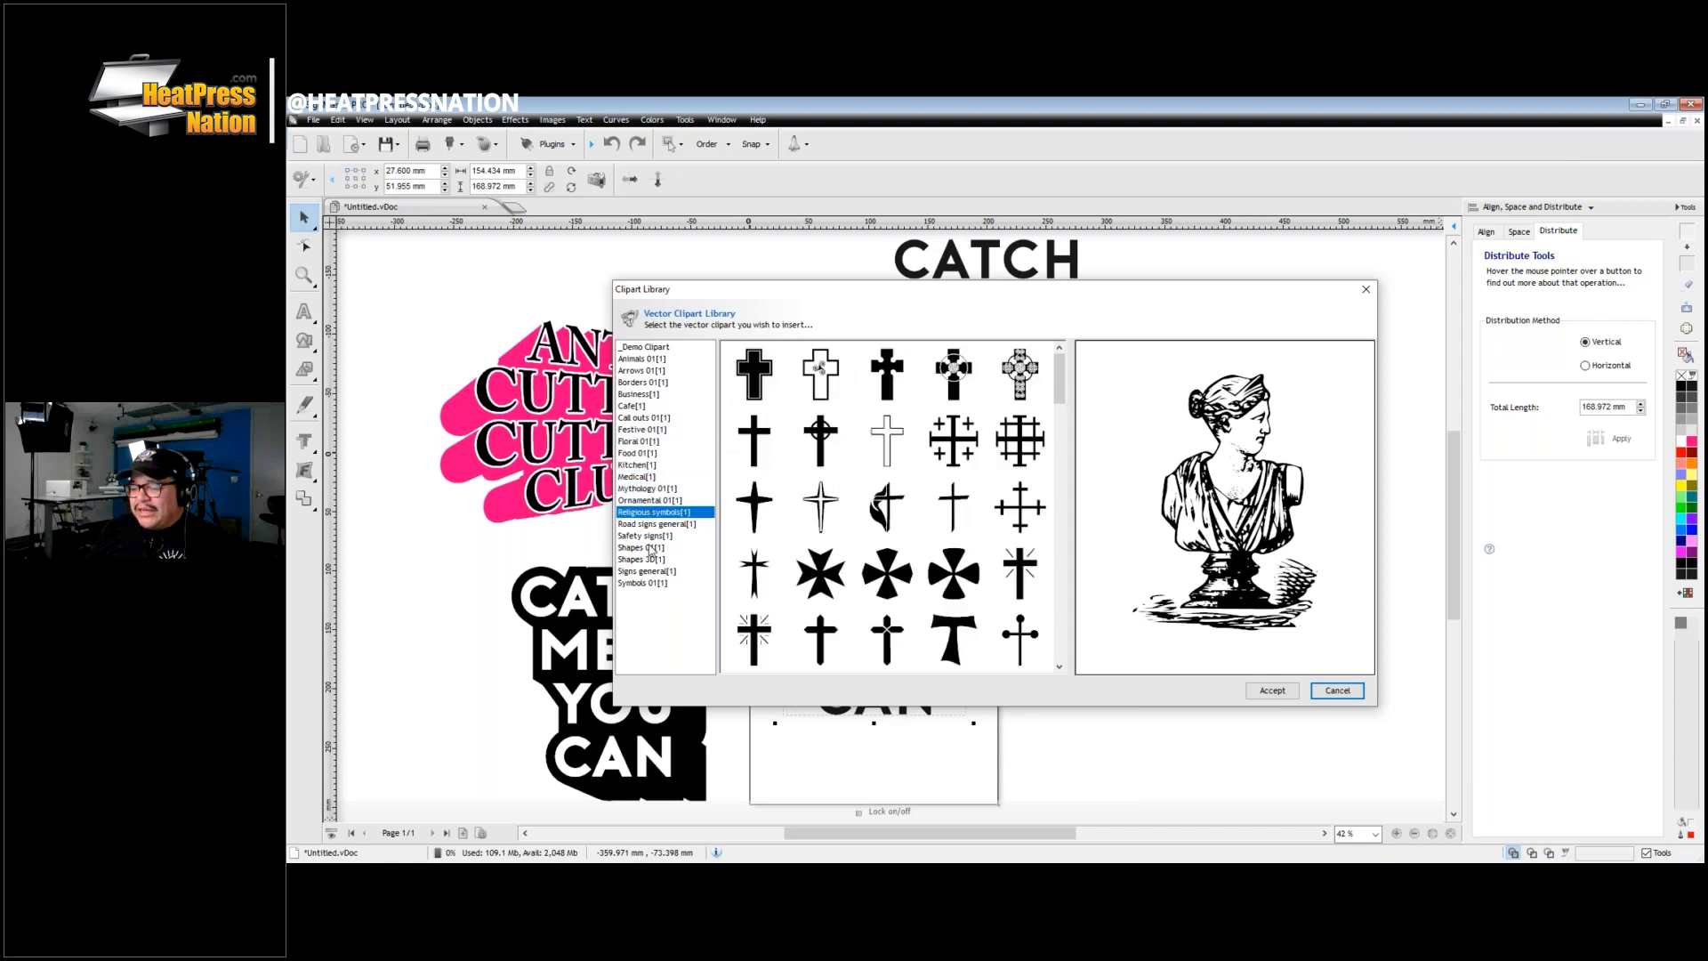
{"action": "left_click", "coordinate": [651, 548]}
{"action": "left_click", "coordinate": [648, 536]}
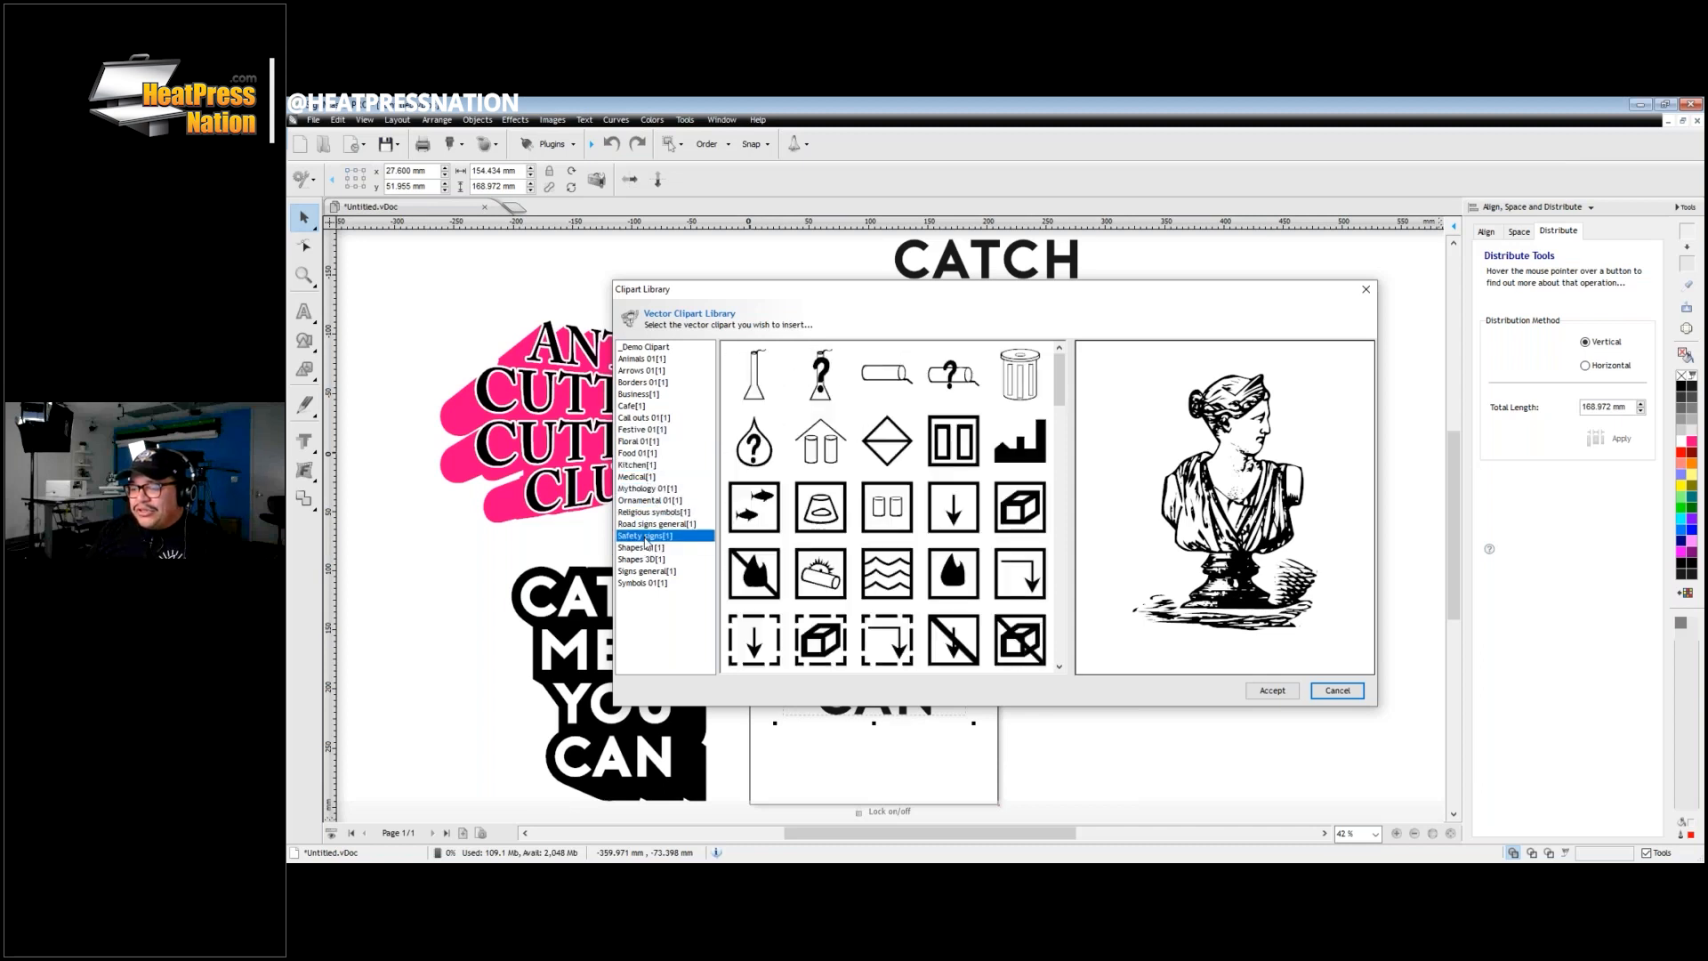
{"action": "left_click", "coordinate": [649, 525]}
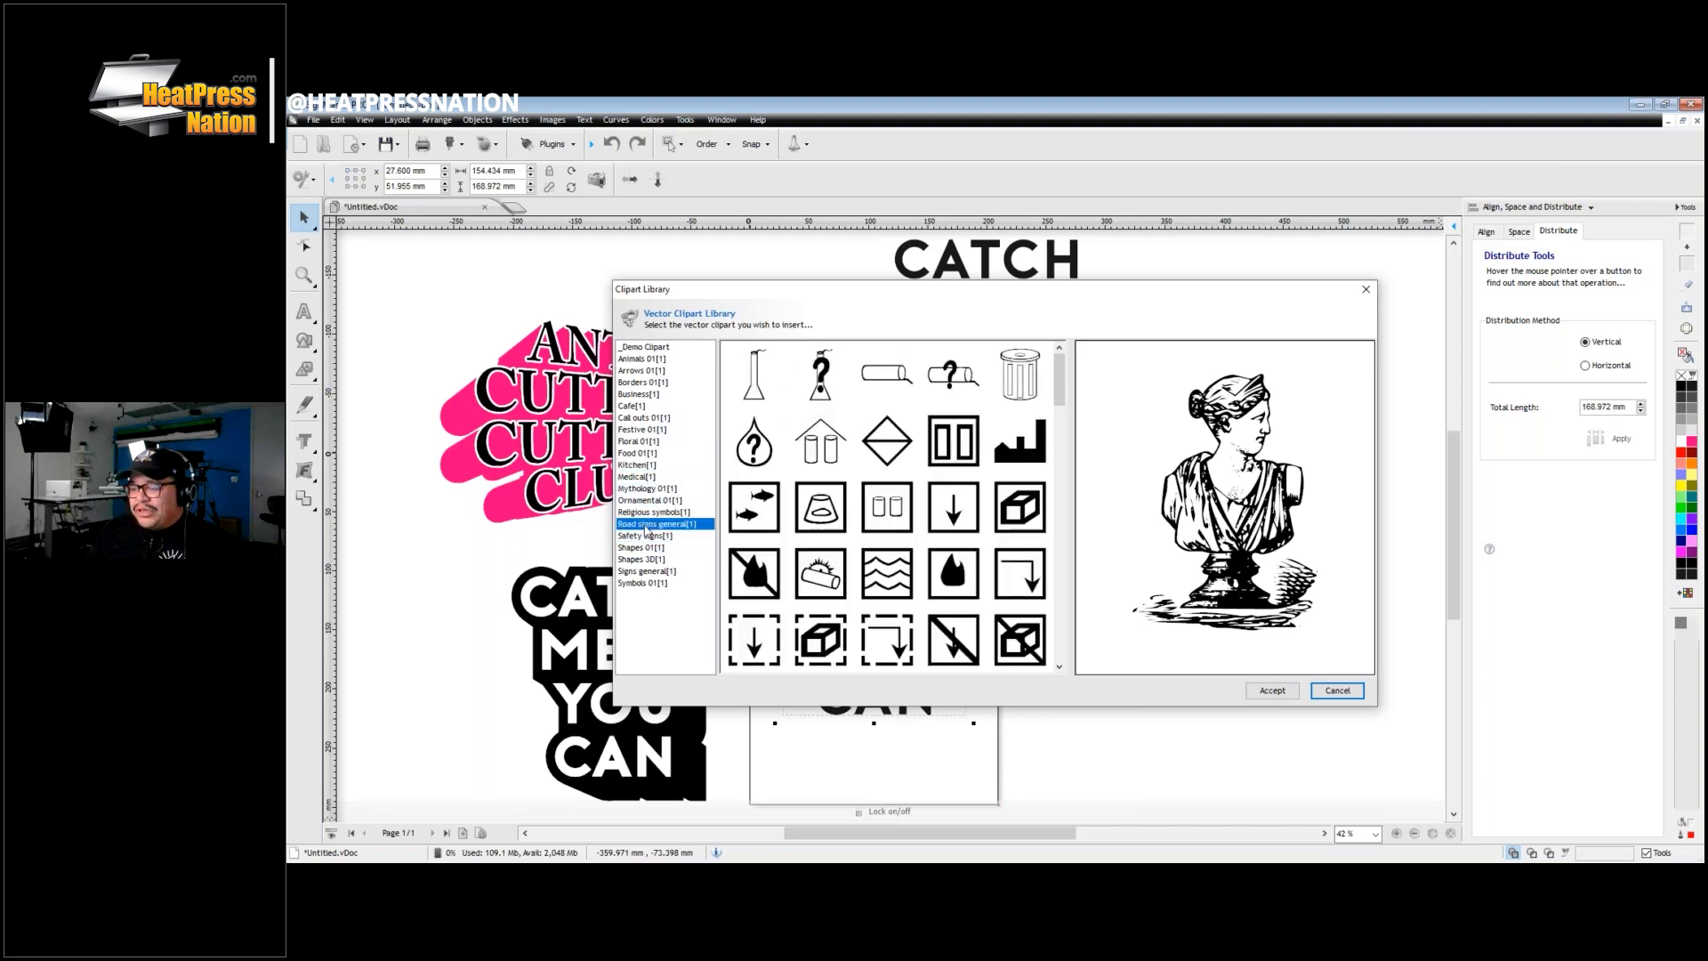
{"action": "left_click", "coordinate": [660, 584]}
{"action": "left_click", "coordinate": [650, 513]}
{"action": "left_click", "coordinate": [648, 525]}
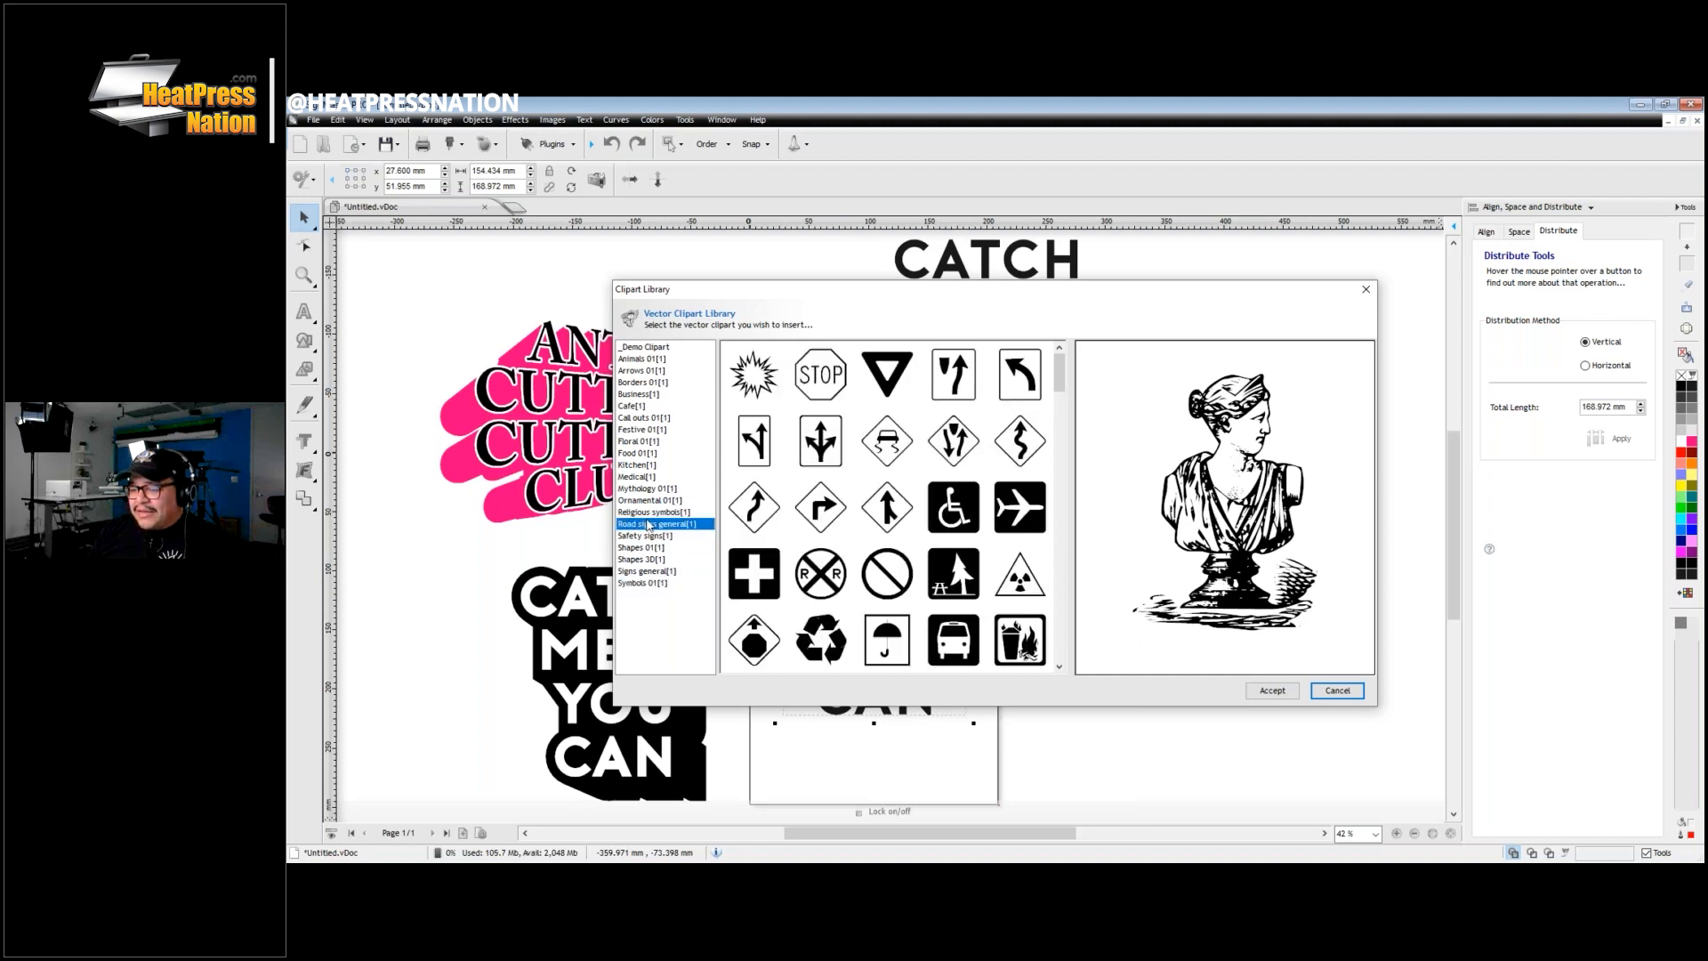
{"action": "left_click", "coordinate": [672, 573]}
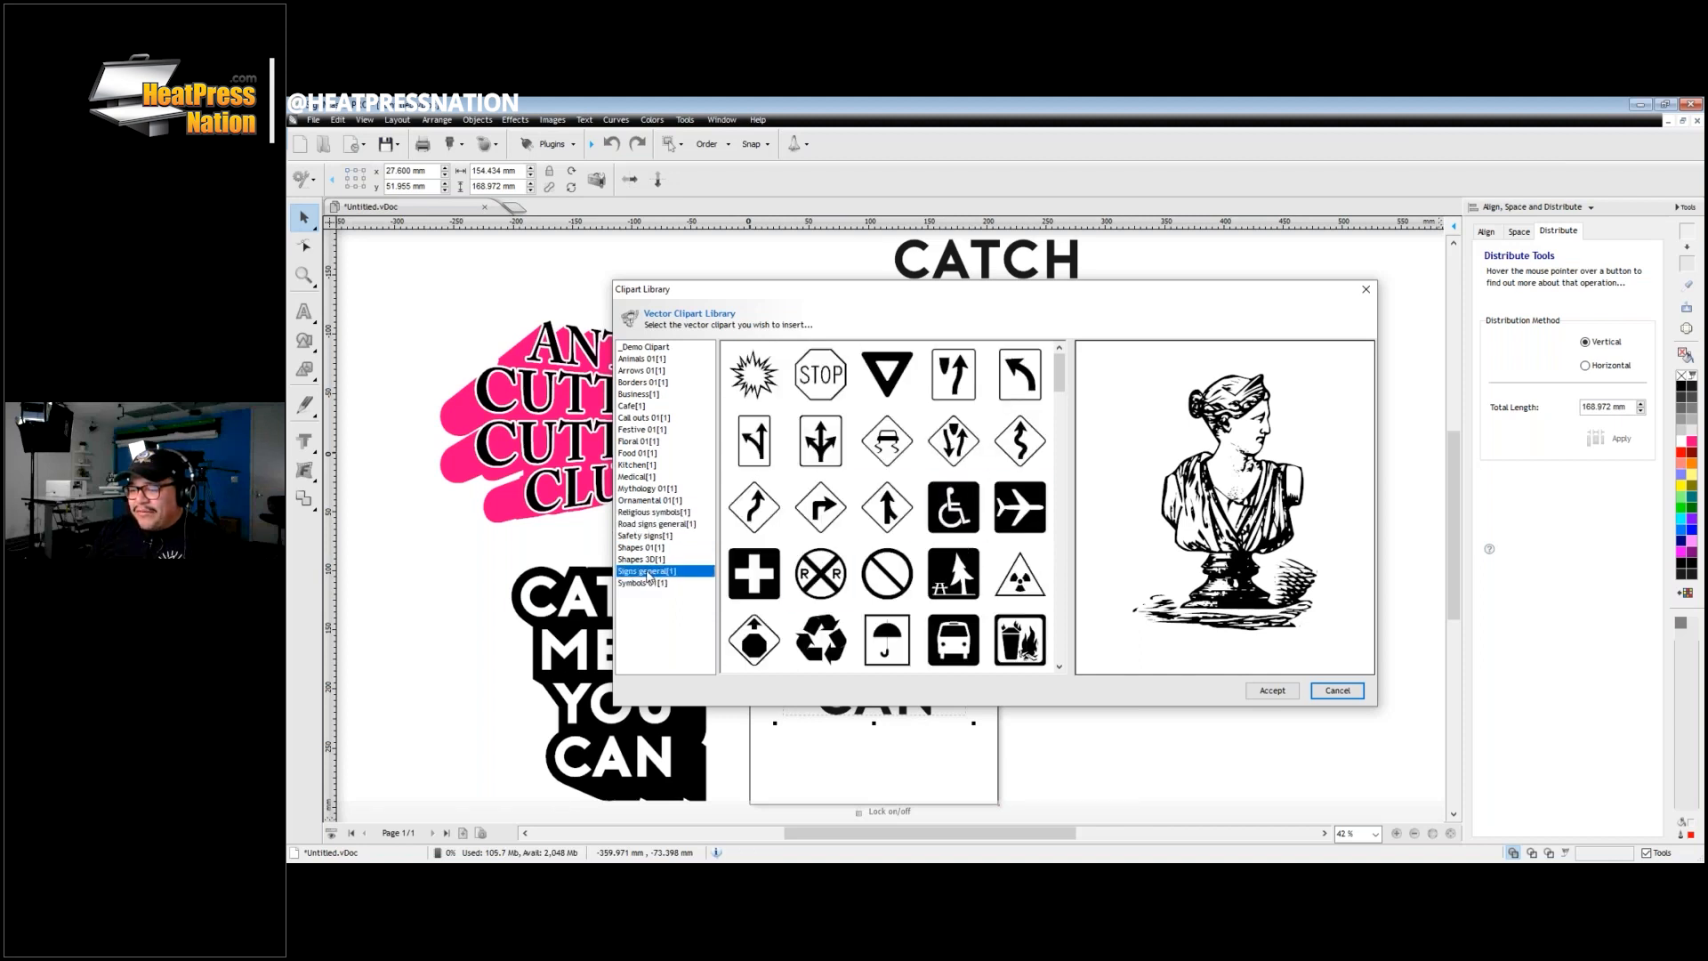
{"action": "left_click", "coordinate": [1366, 289]}
Step: Create arc text centred on the page reading "THE EASIEST WAY TO PUT TEXT ON AN ARC OR CIRCLE"
{"action": "left_click", "coordinate": [304, 312]}
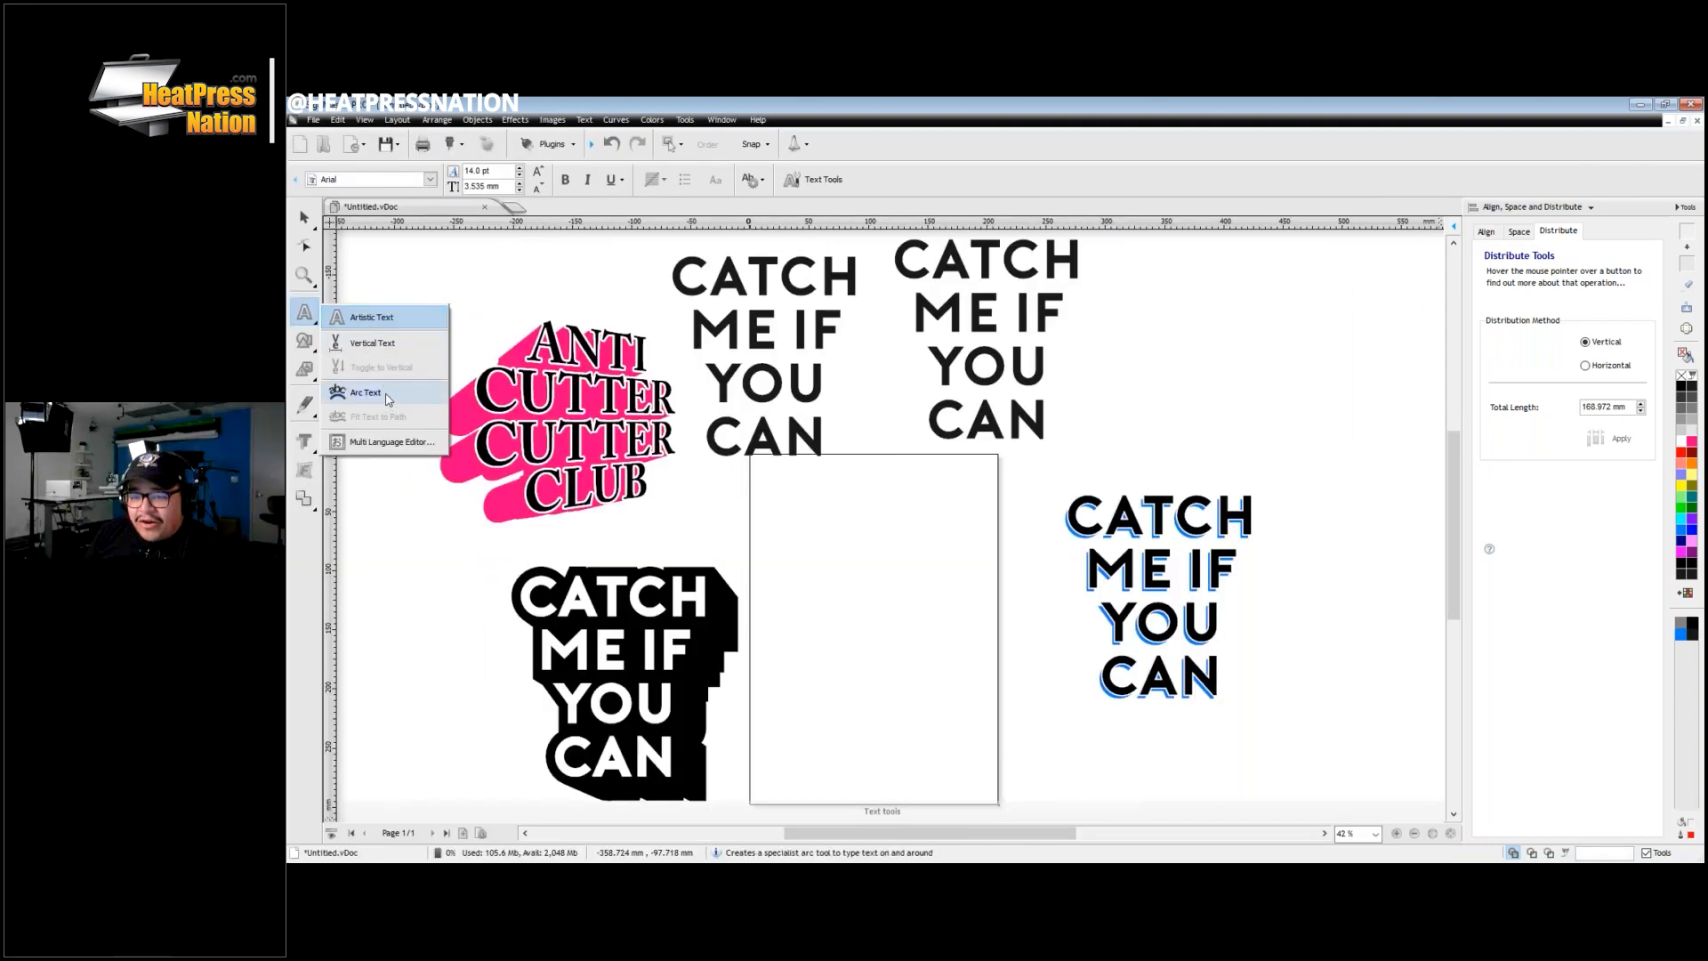
{"action": "left_click", "coordinate": [304, 313]}
{"action": "left_click", "coordinate": [304, 312]}
{"action": "left_click", "coordinate": [379, 401]}
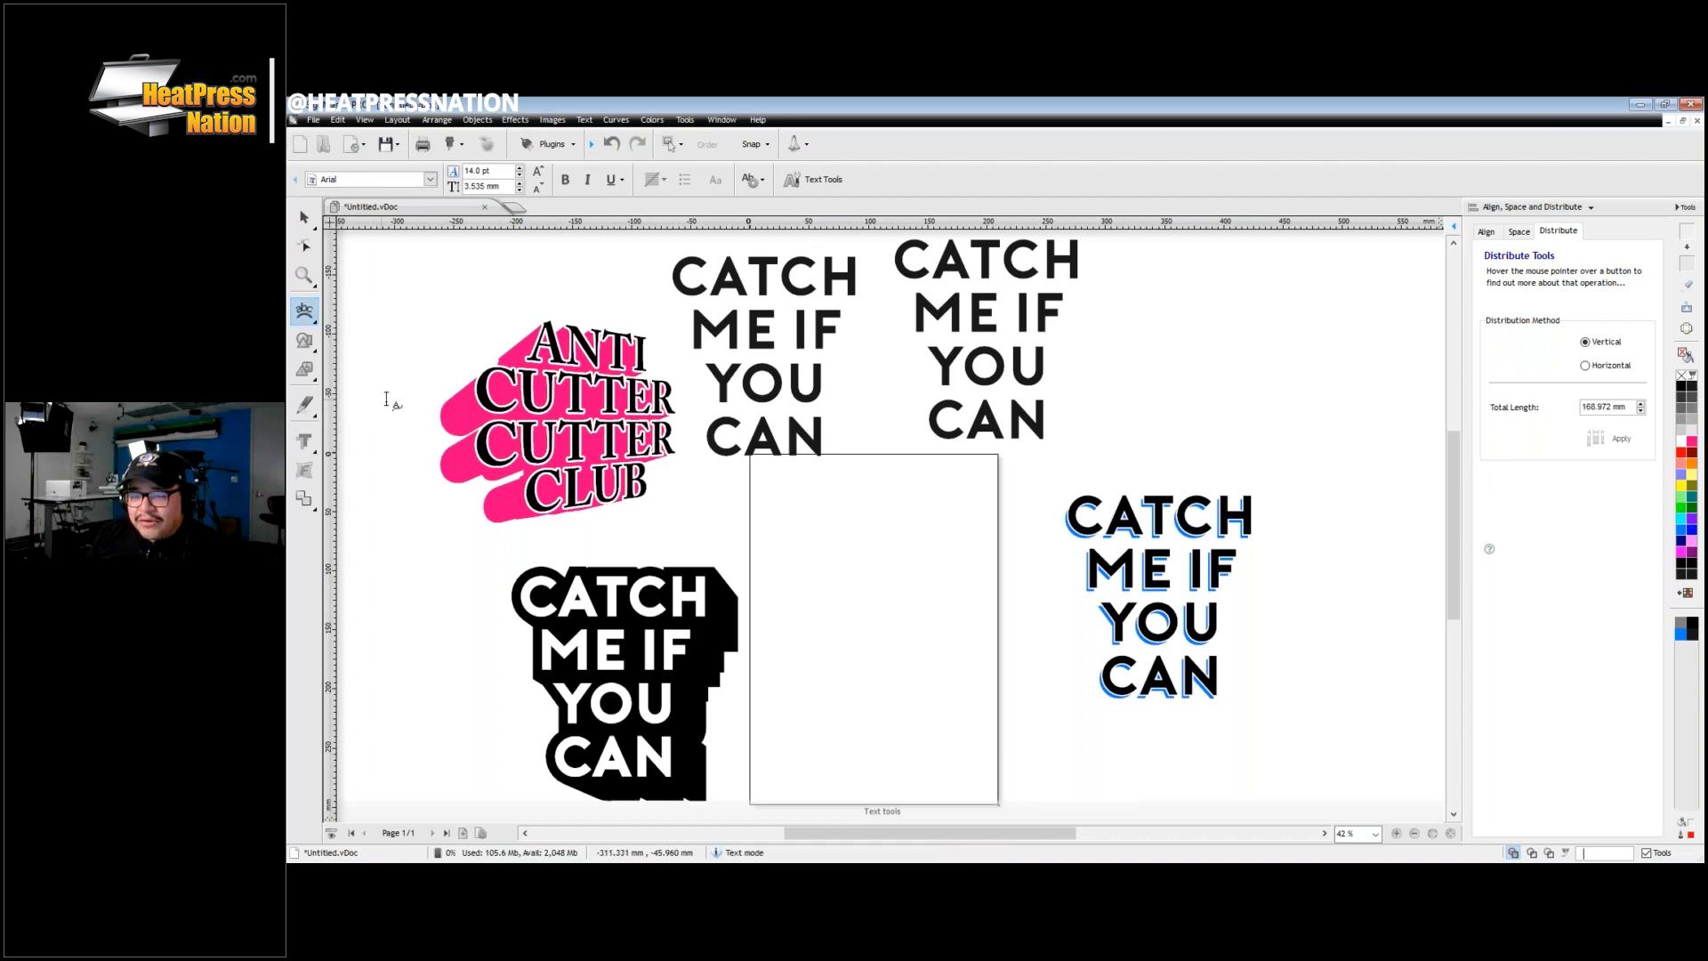
{"action": "left_click", "coordinate": [875, 632]}
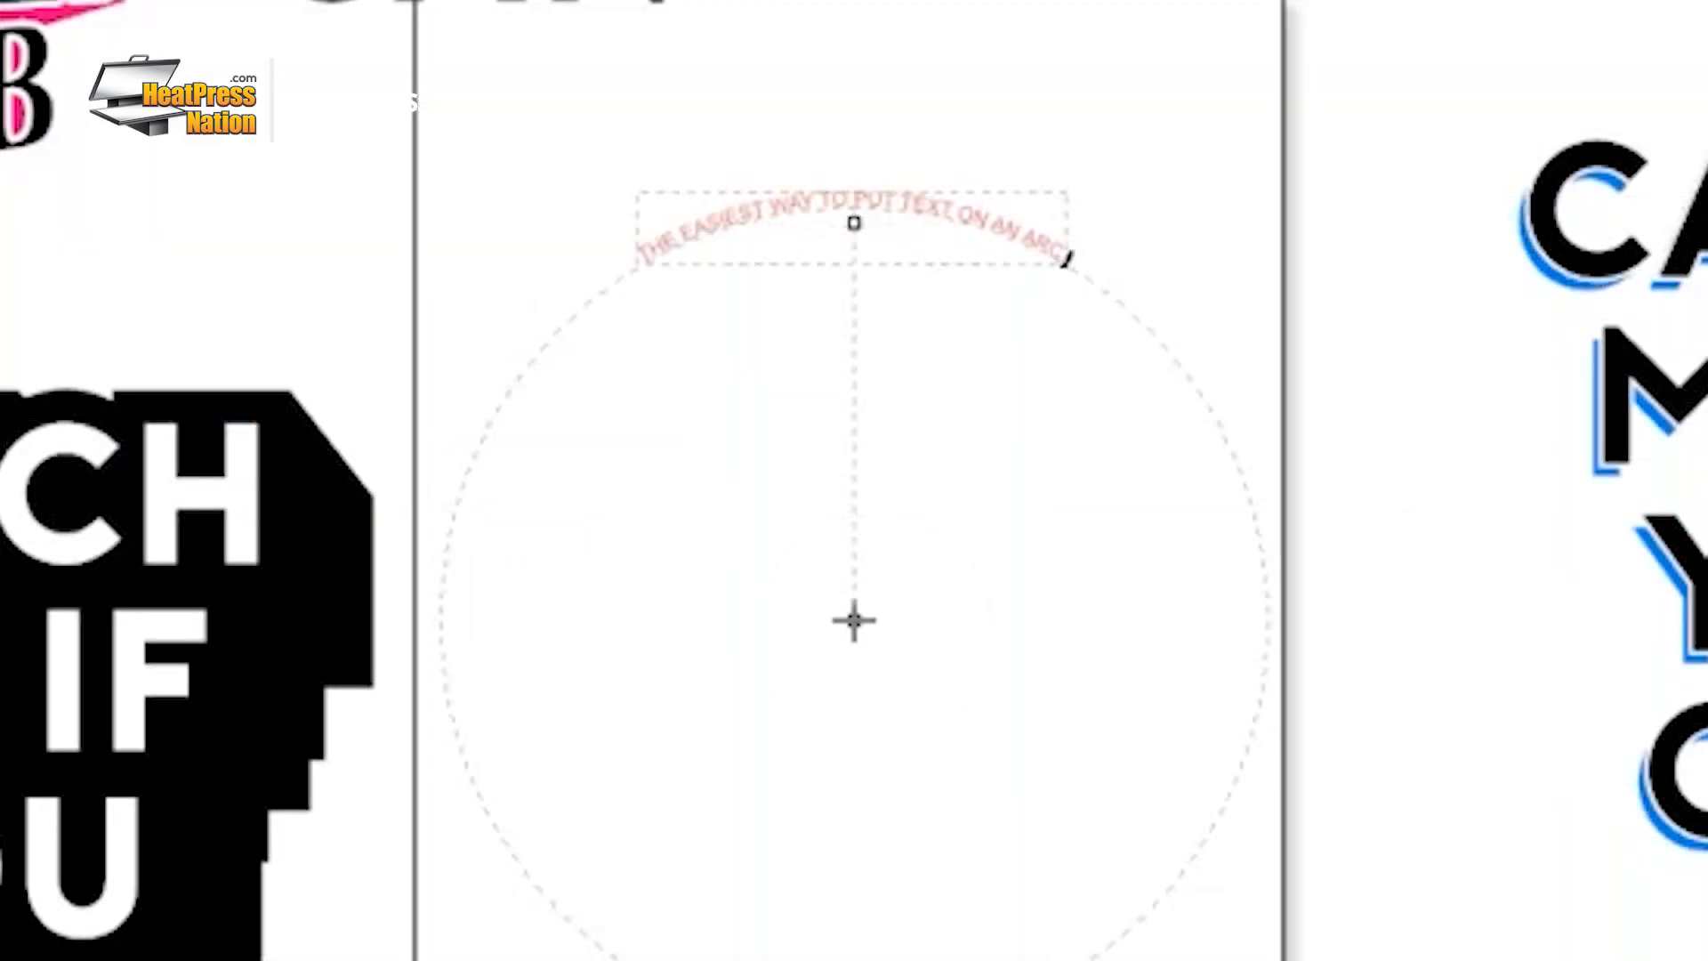
{"action": "type", "text": "OR CIRCLE"}
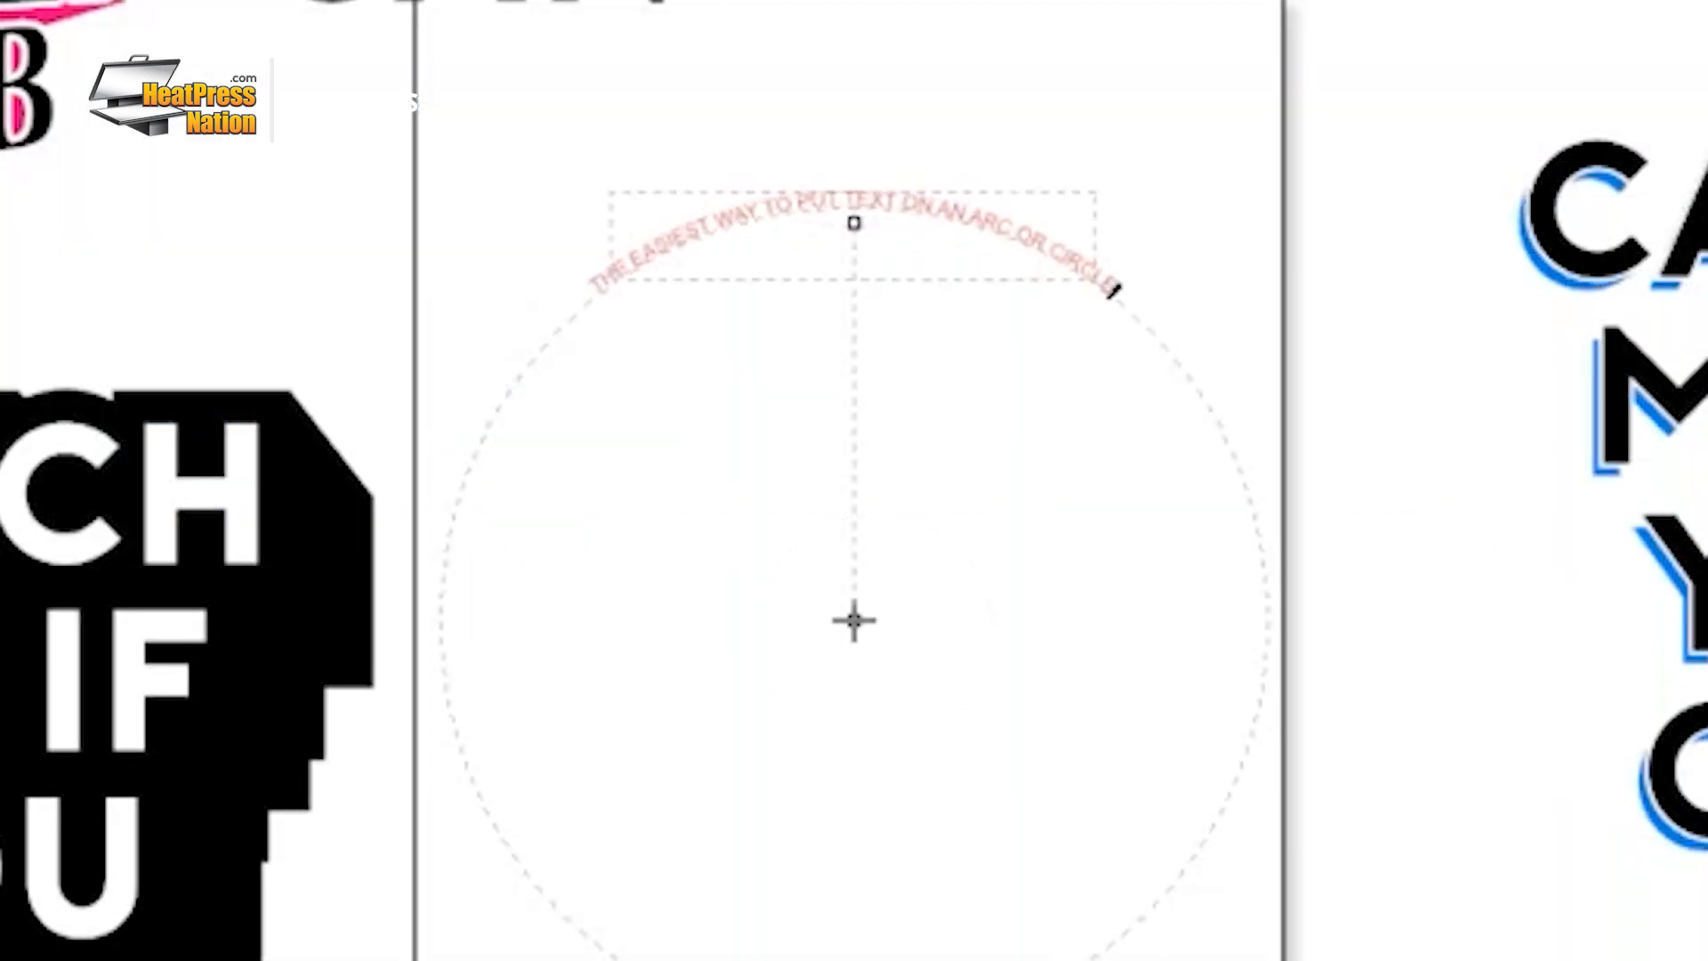
Step: Enlarge the whole arc text to about 35 pt and reduce the radius of its circle
{"action": "key", "text": "ctrl+a"}
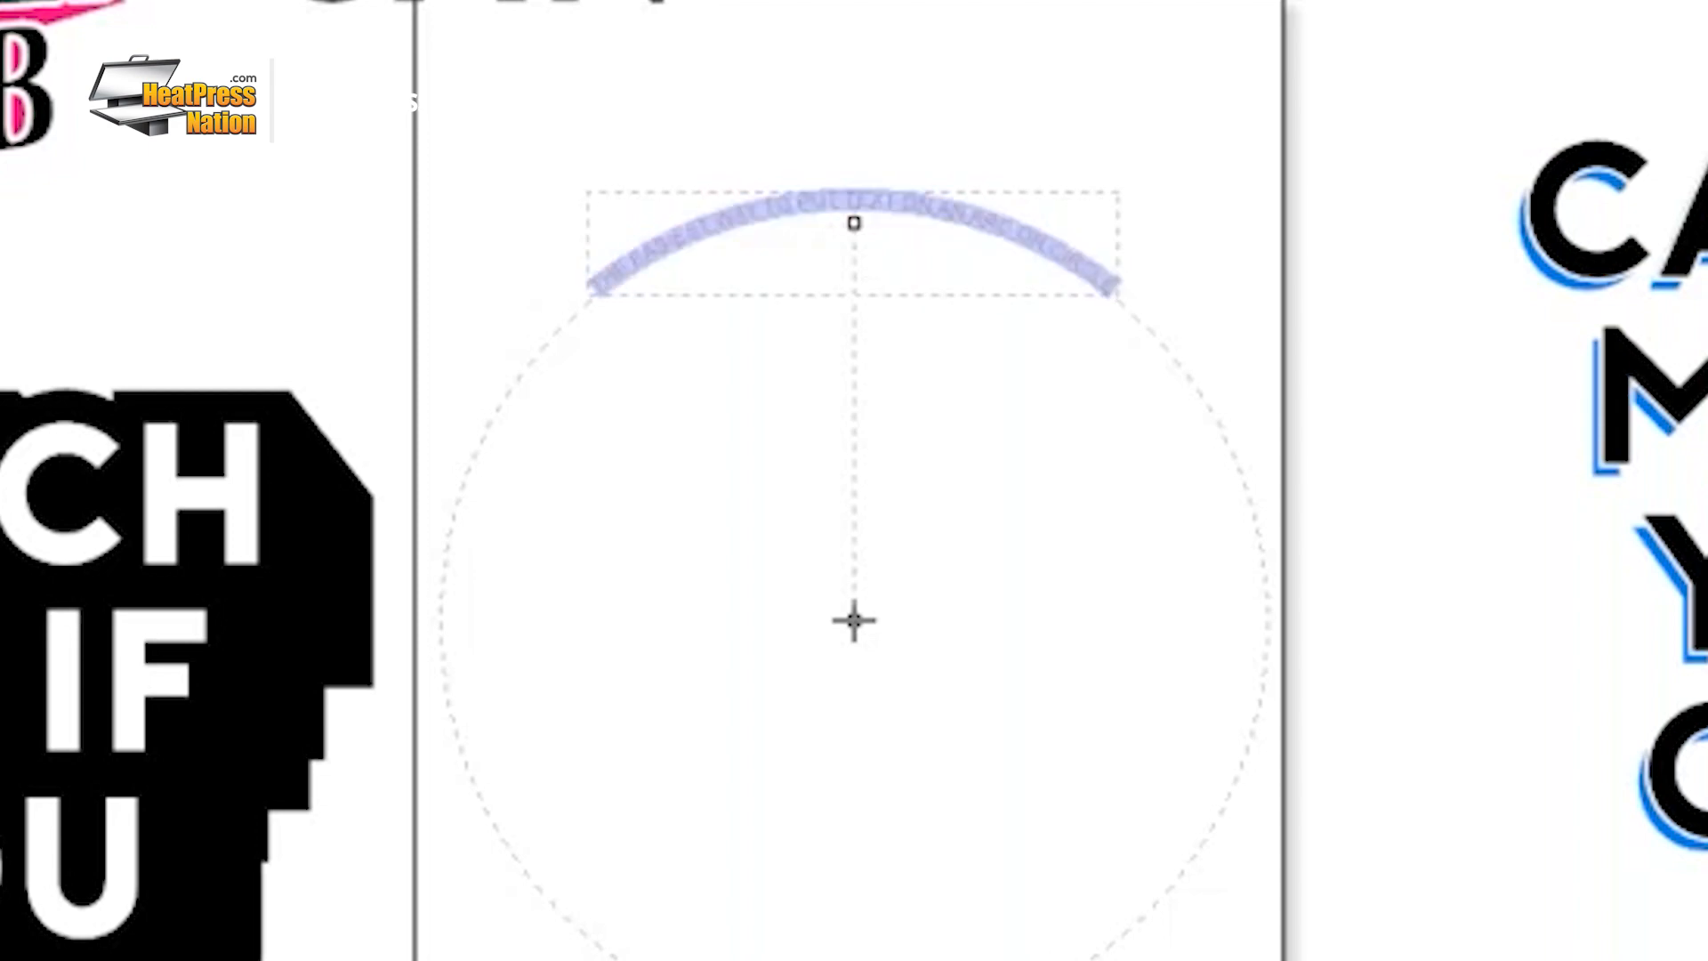
{"action": "left_click_drag", "start_coordinate": [1182, 140], "coordinate": [1352, 118]}
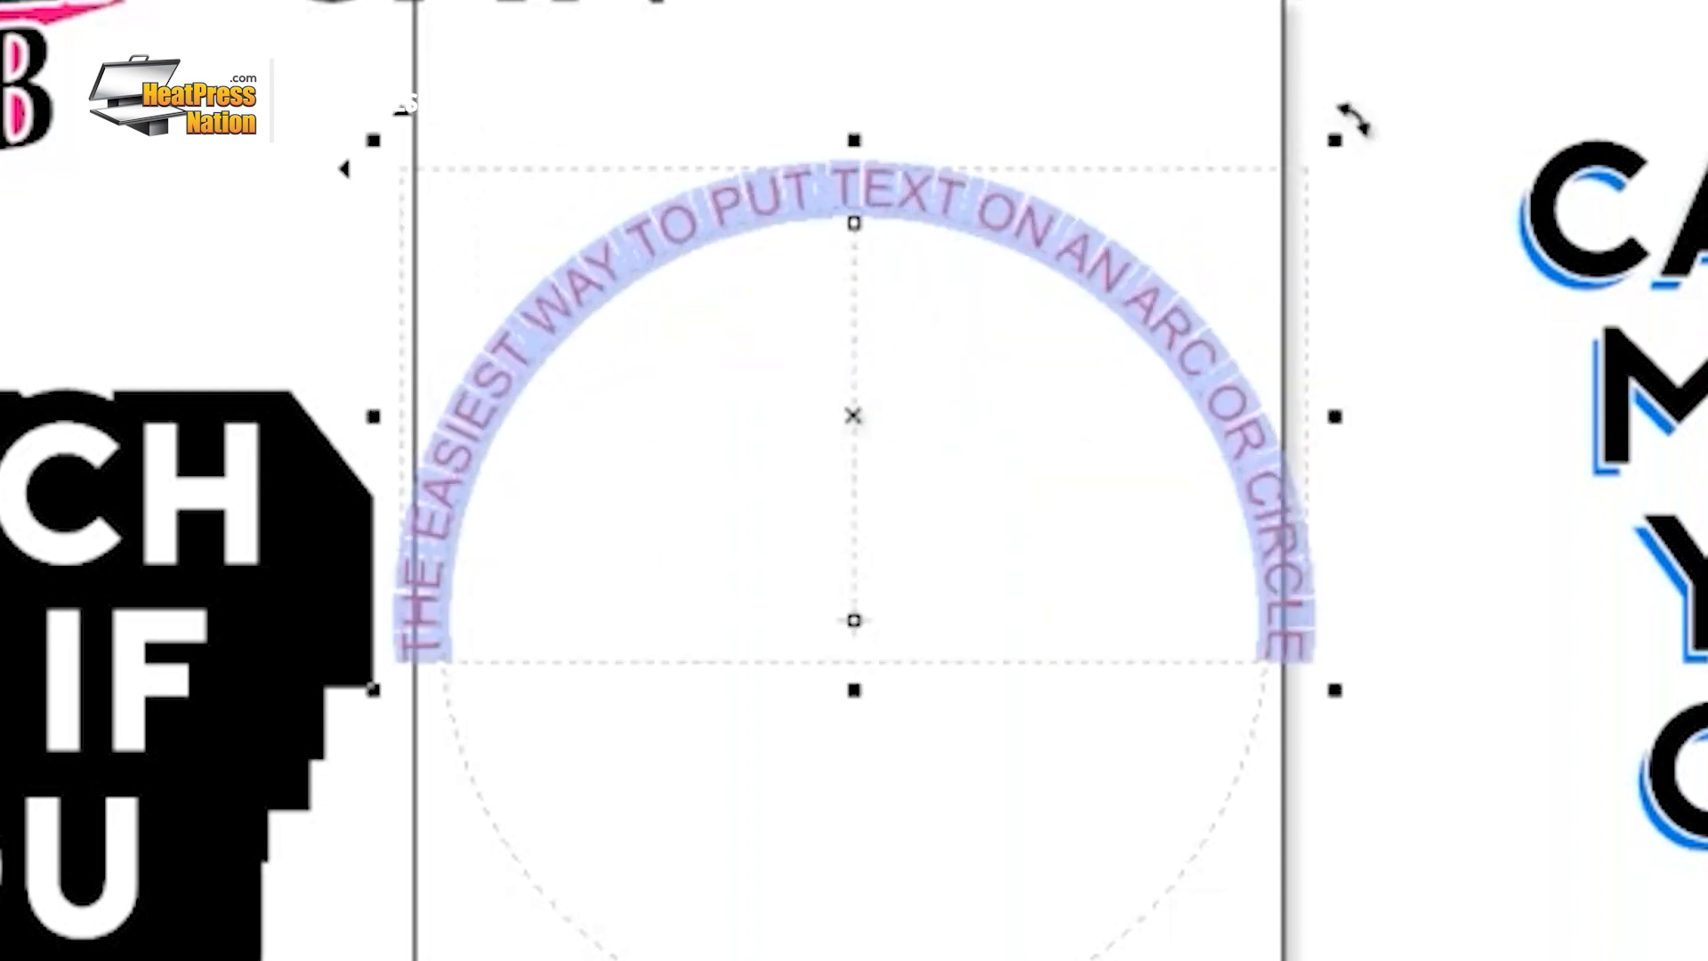
{"action": "left_click_drag", "start_coordinate": [854, 222], "coordinate": [854, 281]}
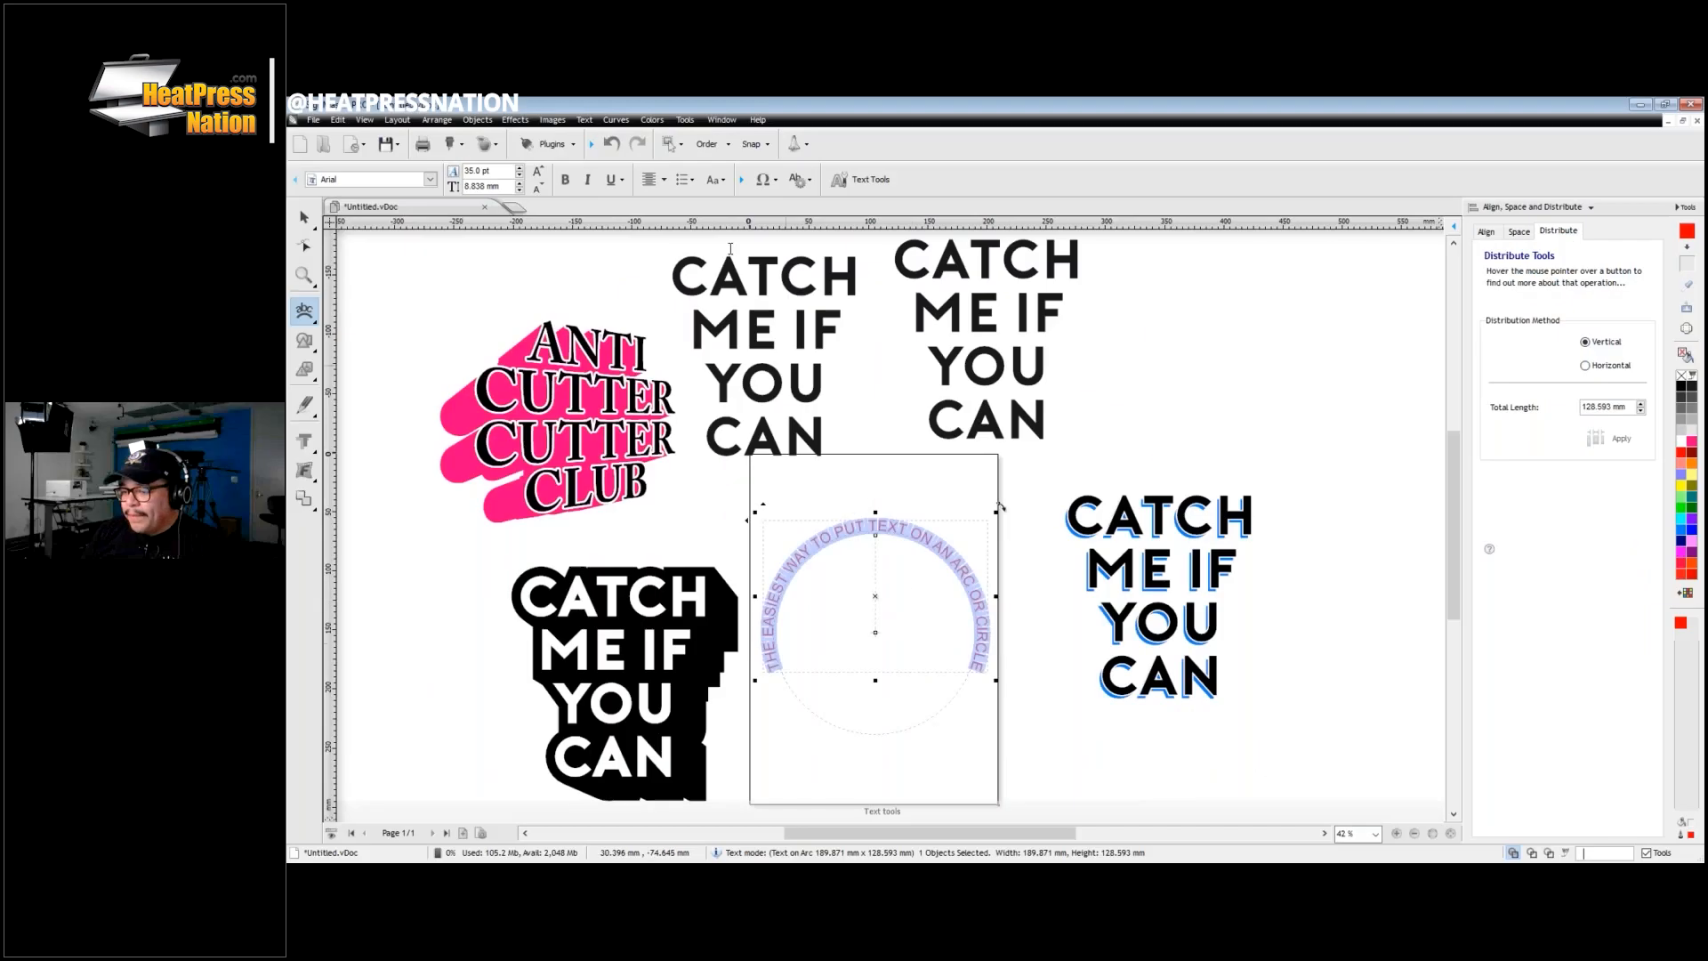
Step: Color the arc text blue, change its font to Porter and deselect it
{"action": "scroll", "coordinate": [837, 638], "scroll_direction": "up", "scroll_amount": 4}
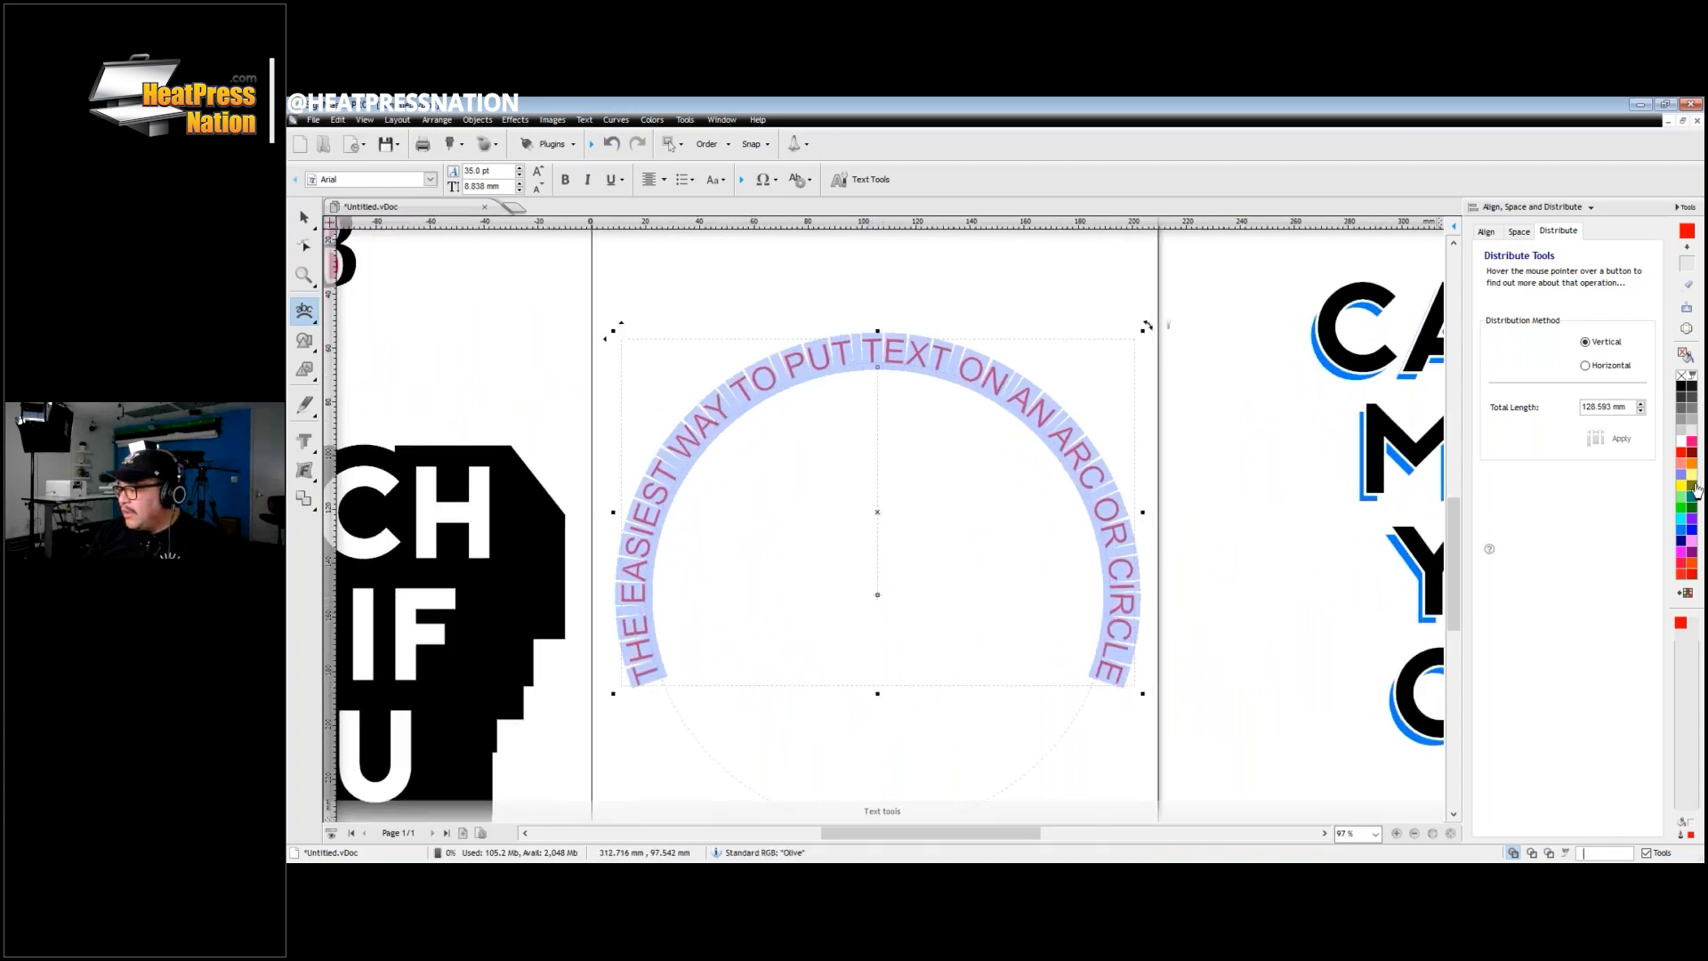
{"action": "left_click", "coordinate": [1691, 531]}
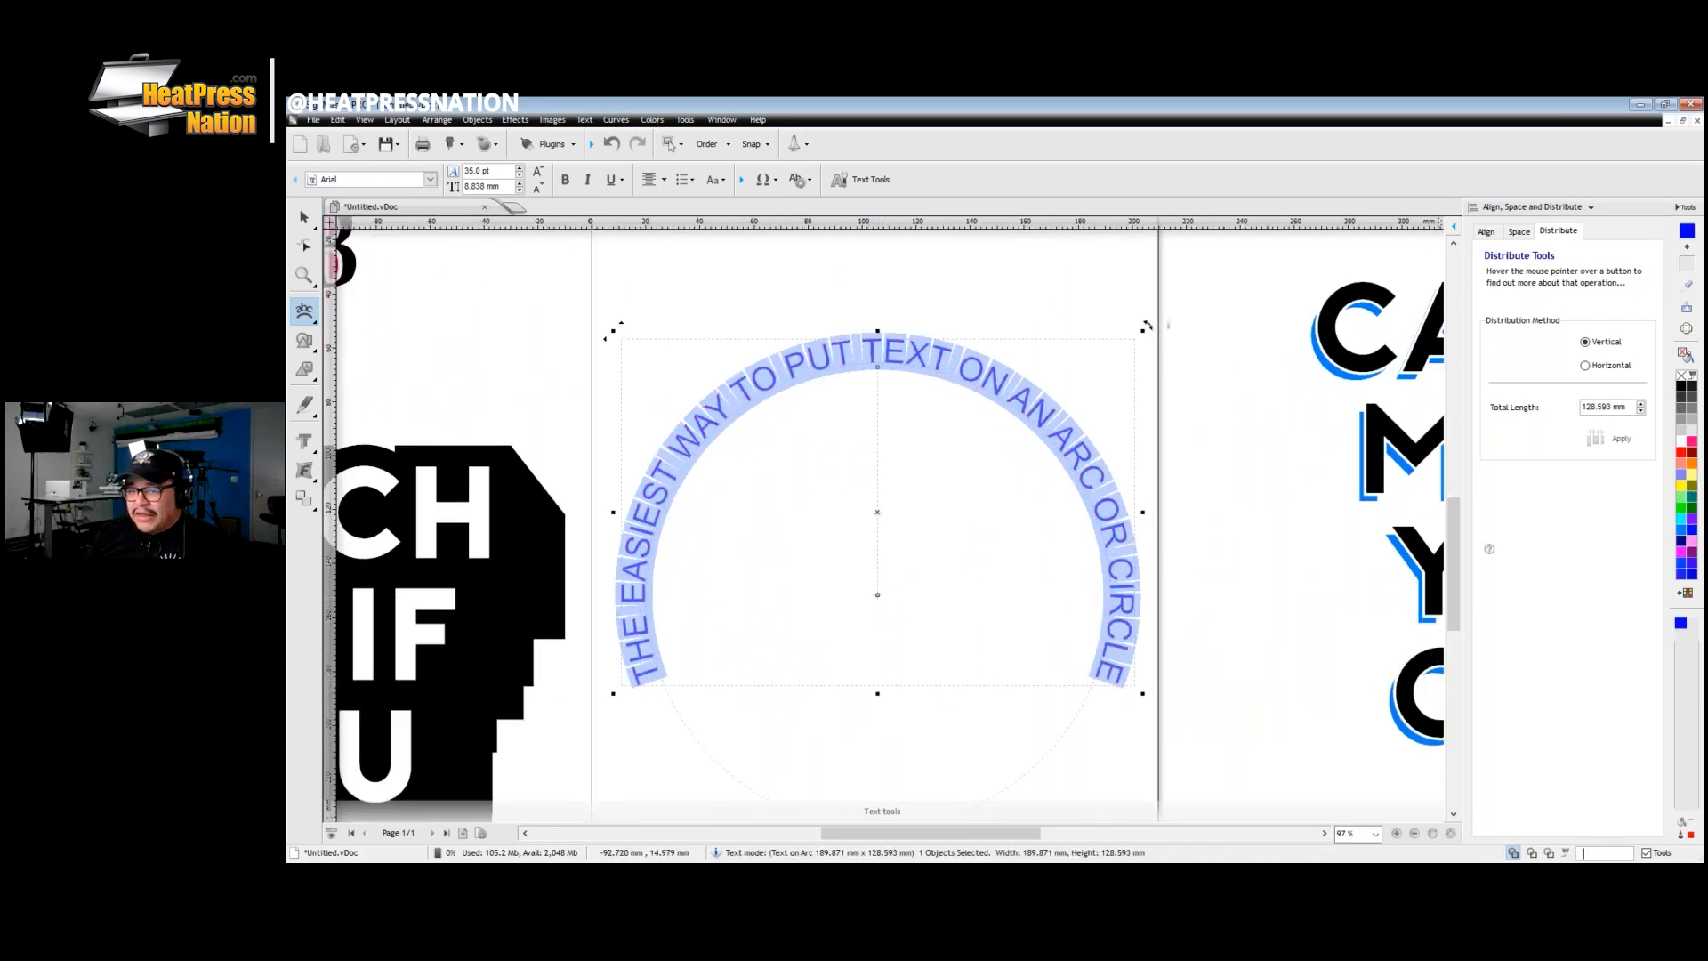
{"action": "left_click", "coordinate": [430, 179]}
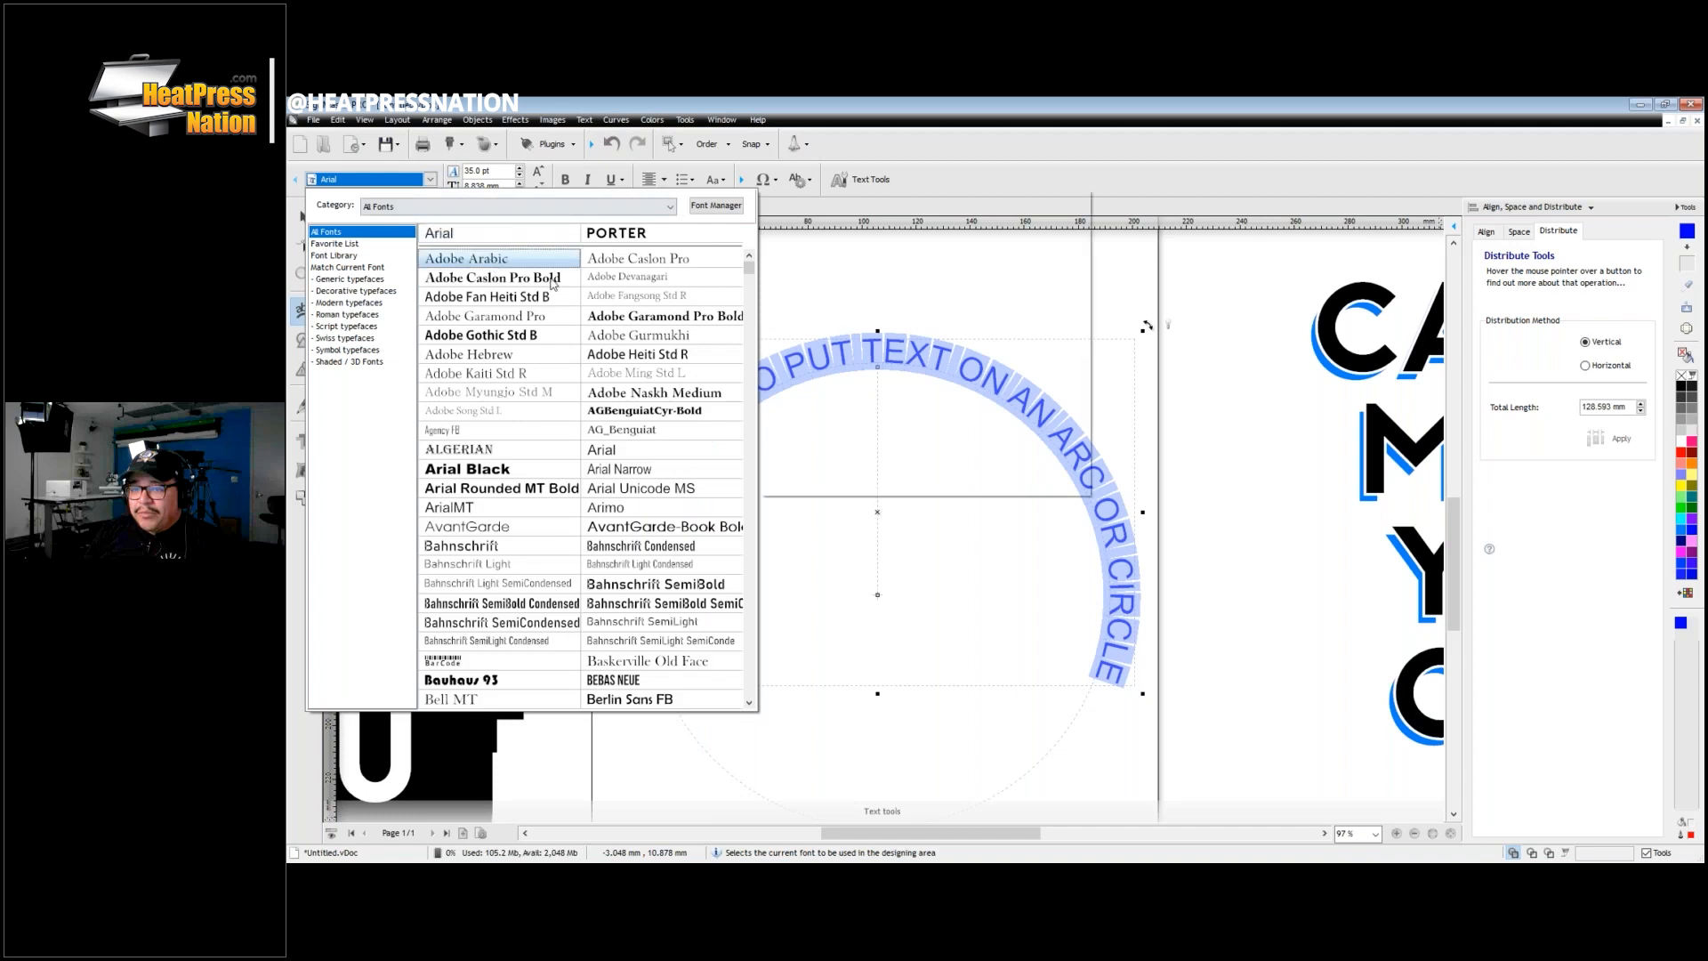
{"action": "left_click", "coordinate": [637, 233]}
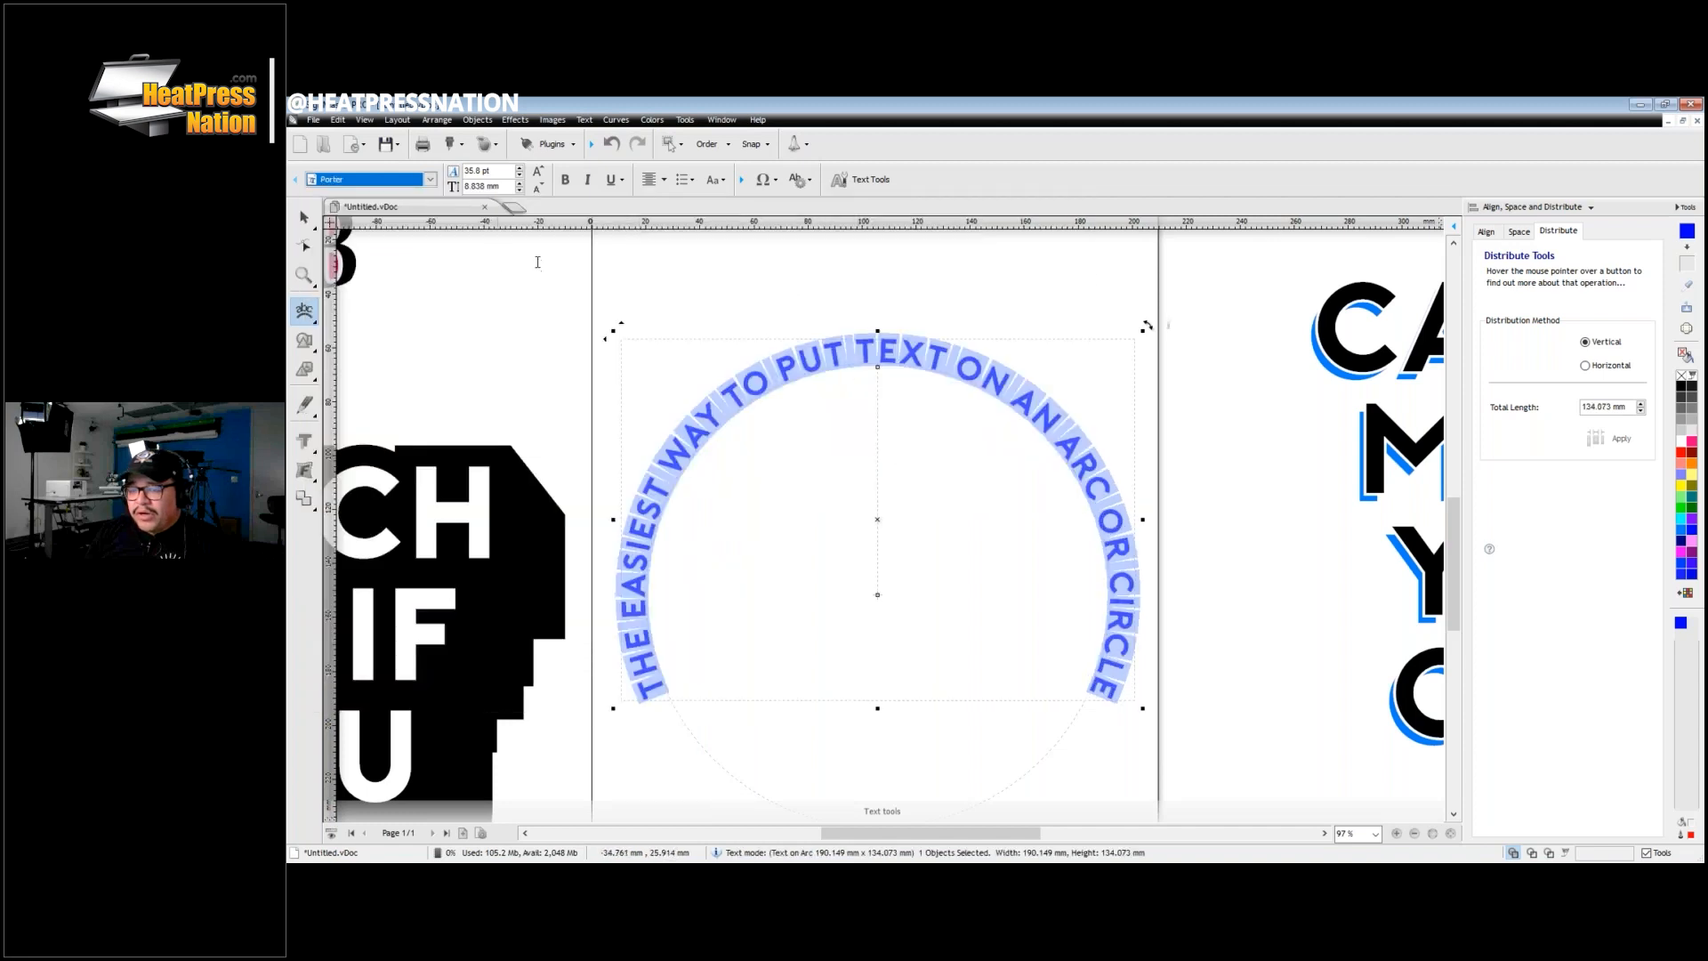
{"action": "key", "text": "Escape"}
{"action": "left_click", "coordinate": [1214, 396]}
{"action": "scroll", "coordinate": [1235, 682], "scroll_direction": "down", "scroll_amount": 4}
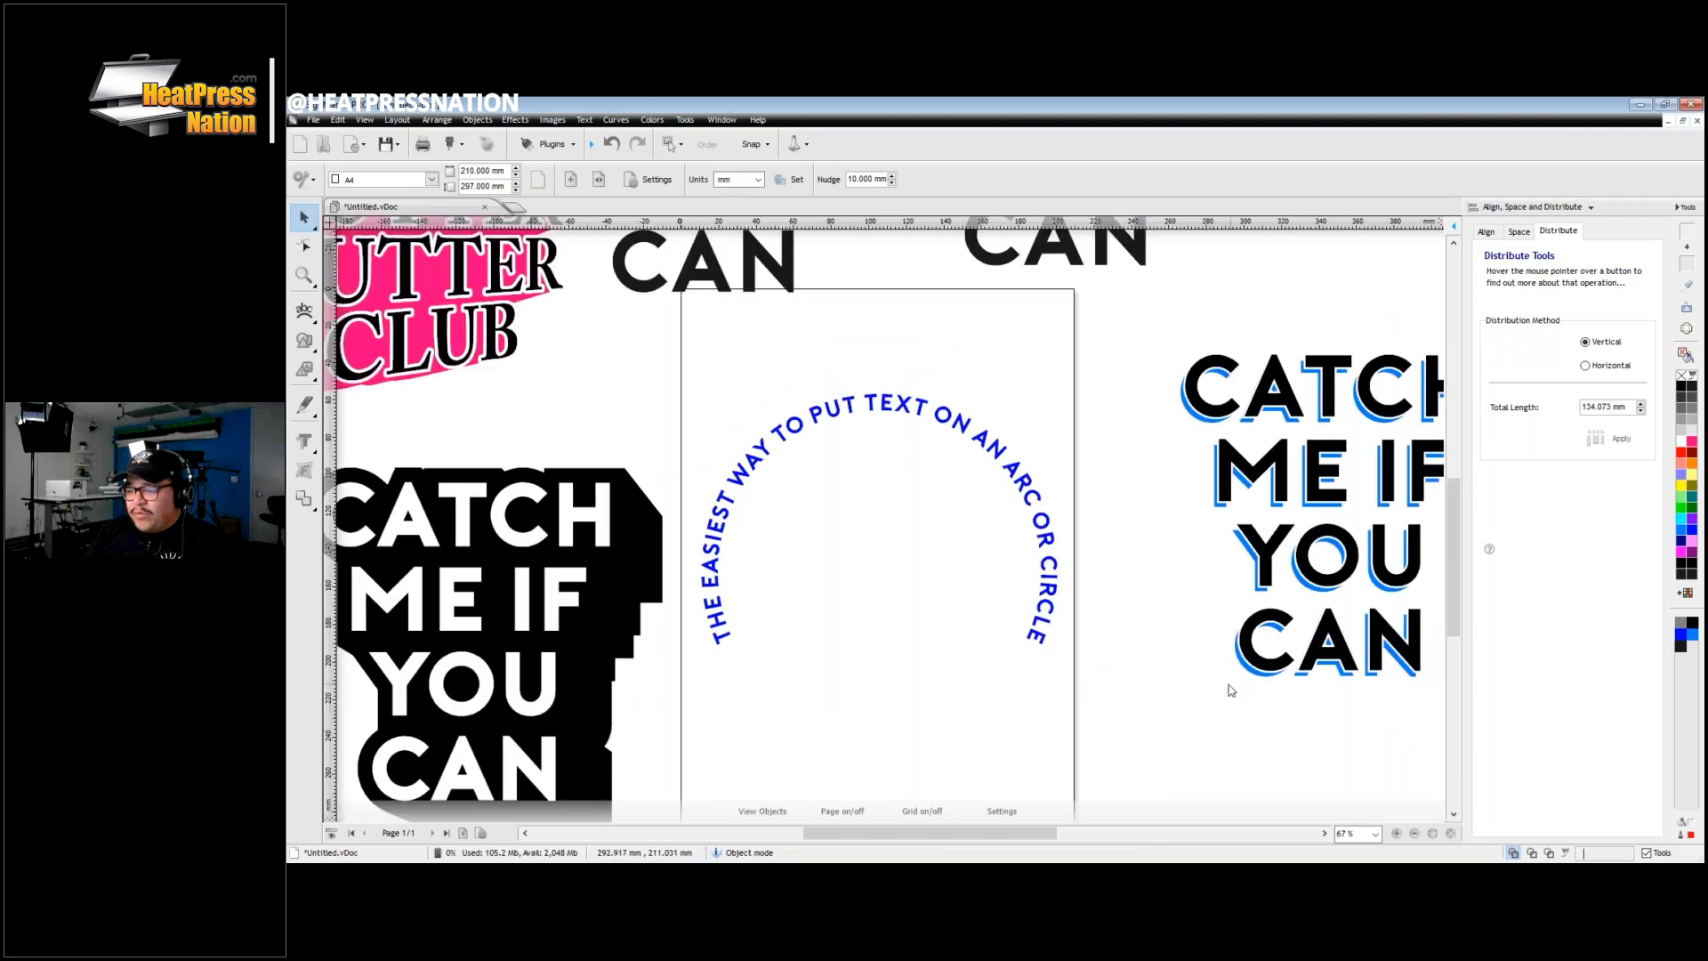
Step: Tighten the arc text's circle to a radius of about 84 mm and shift its center slightly down and right
{"action": "scroll", "coordinate": [1235, 682], "scroll_direction": "up", "scroll_amount": 3}
{"action": "scroll", "coordinate": [843, 634], "scroll_direction": "down", "scroll_amount": 2}
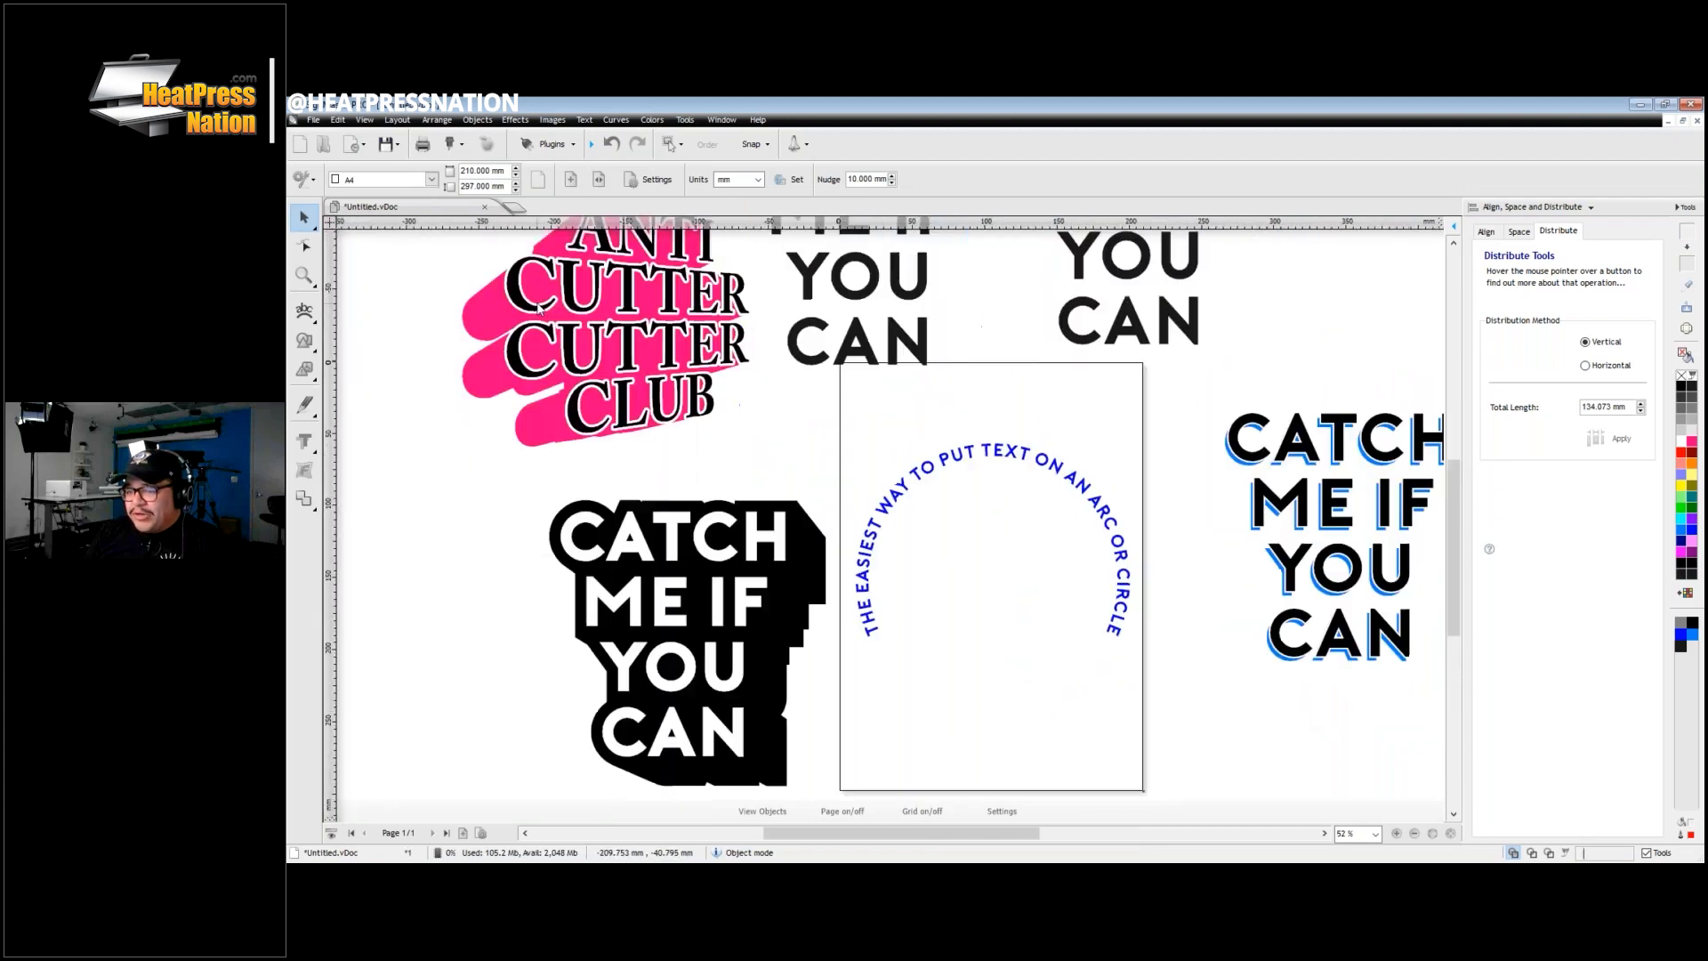
{"action": "scroll", "coordinate": [925, 521], "scroll_direction": "up", "scroll_amount": 2}
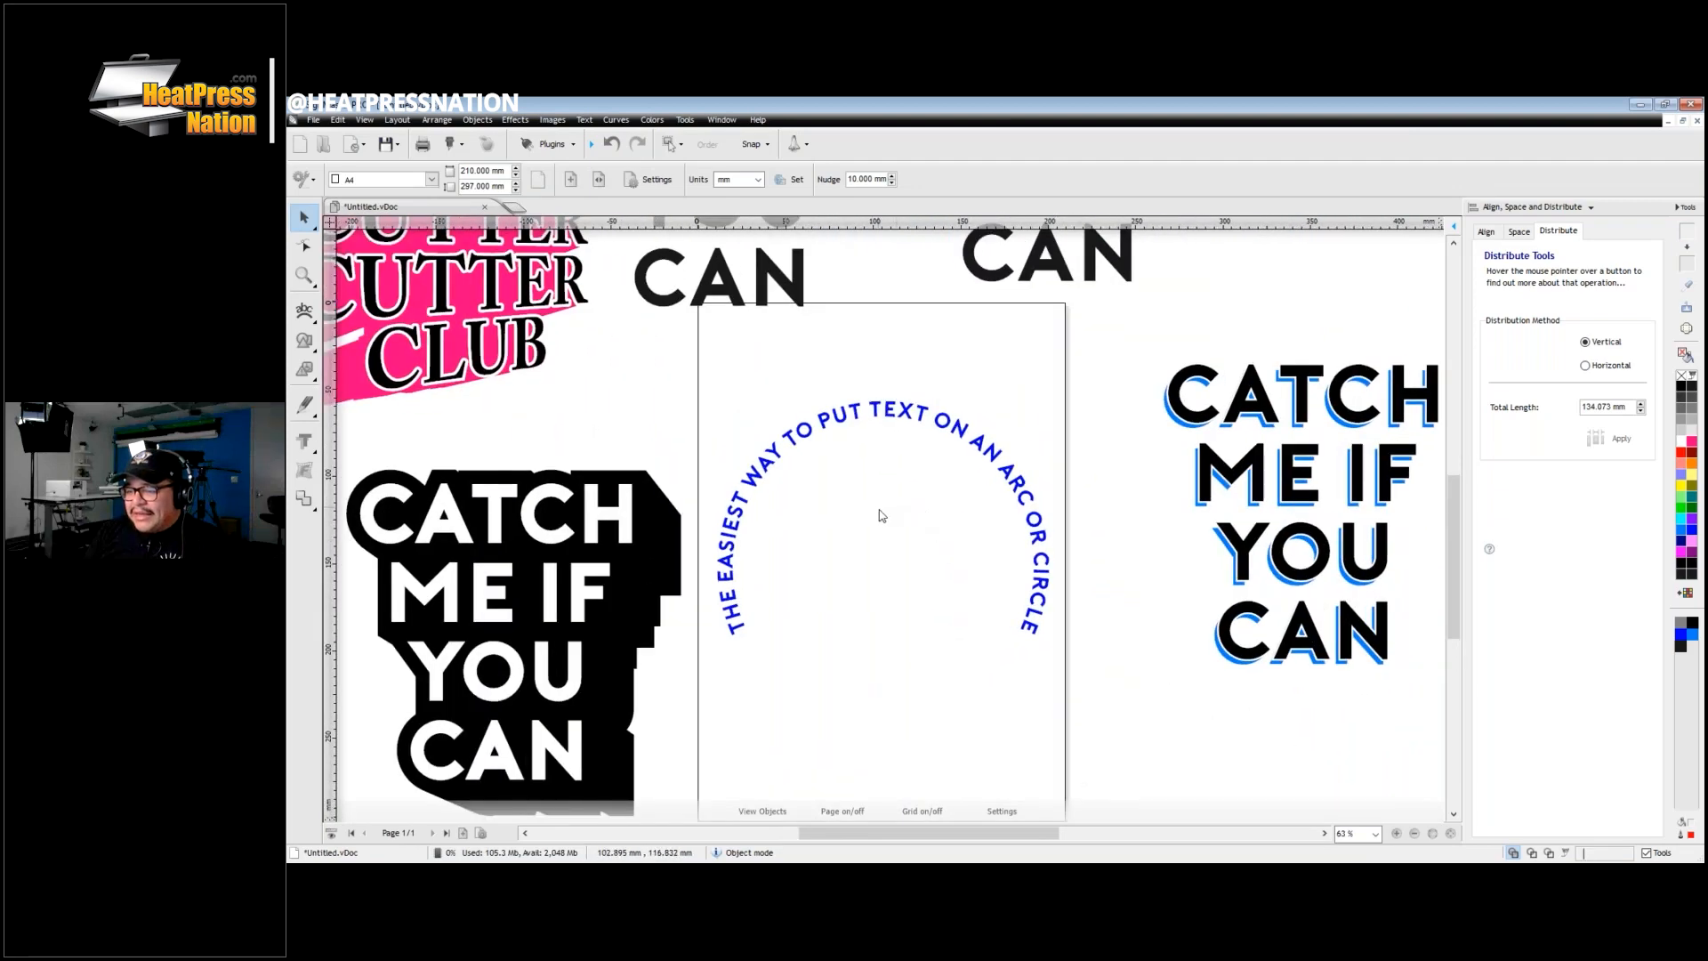
{"action": "left_click", "coordinate": [893, 423]}
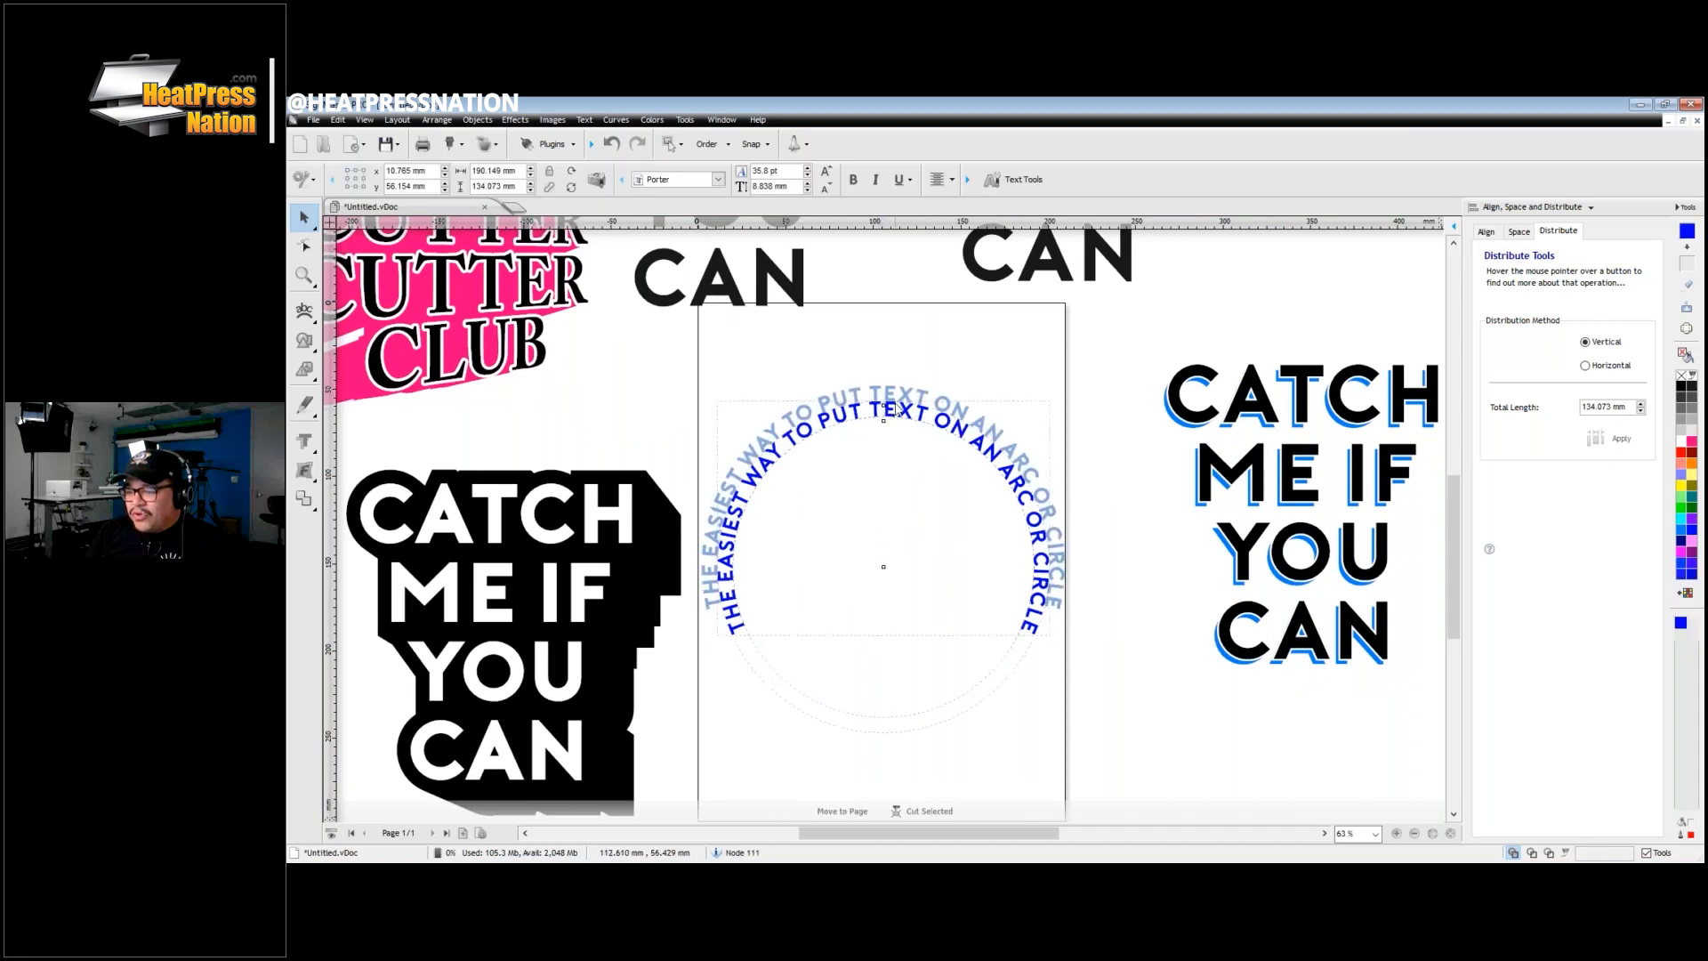
{"action": "mouse_move", "coordinate": [885, 422]}
{"action": "left_mouse_down"}
{"action": "mouse_move", "coordinate": [884, 452]}
{"action": "mouse_move", "coordinate": [883, 427]}
{"action": "left_mouse_up"}
{"action": "left_click_drag", "start_coordinate": [884, 570], "coordinate": [890, 581]}
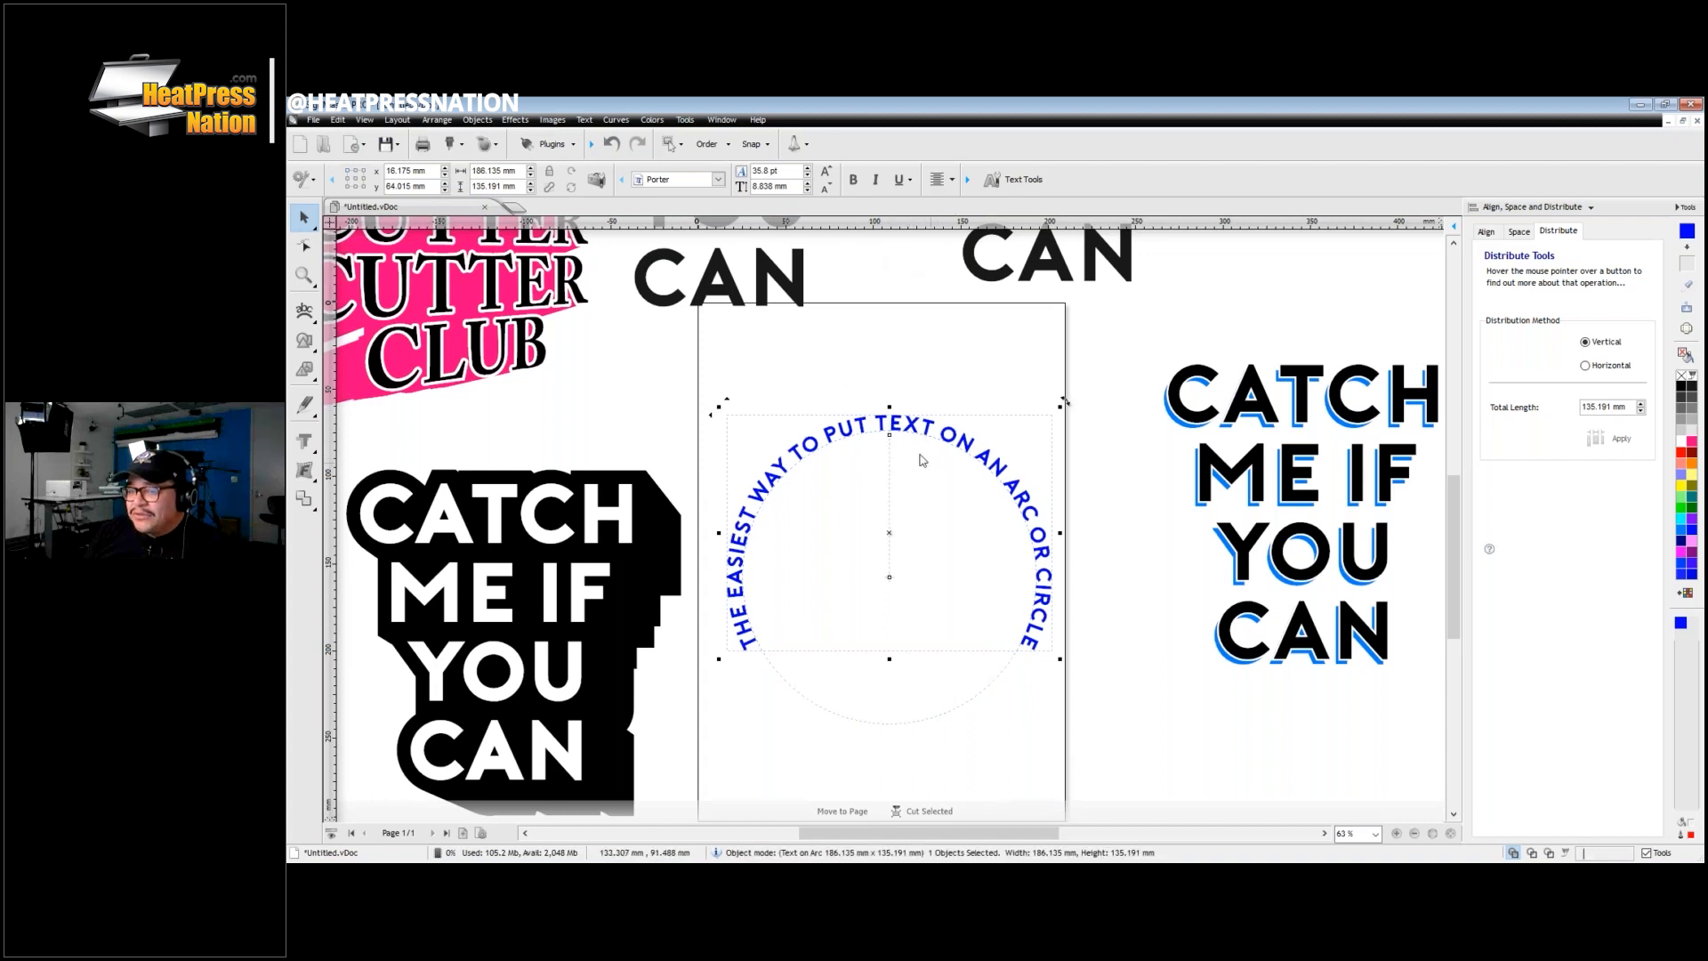
Step: Open the arc text for editing, set it to run on both the top and bottom of its circle, and place the cursor after "CIRCLE"
{"action": "double_click", "coordinate": [889, 425]}
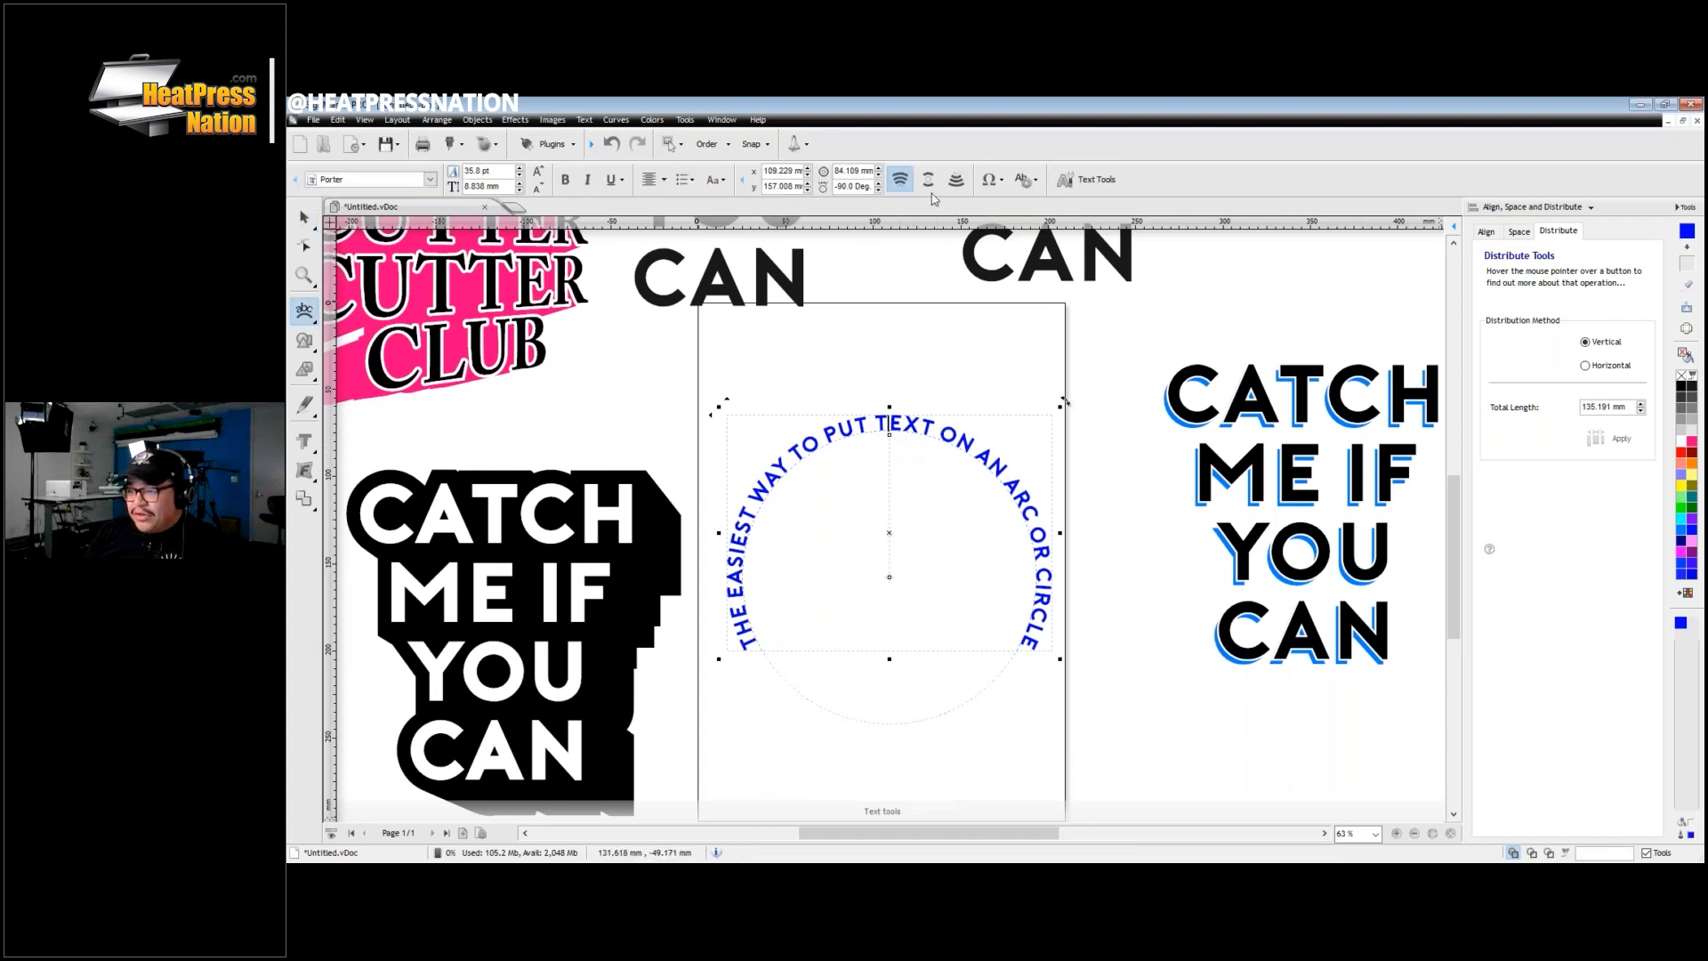
{"action": "left_click", "coordinate": [1029, 647]}
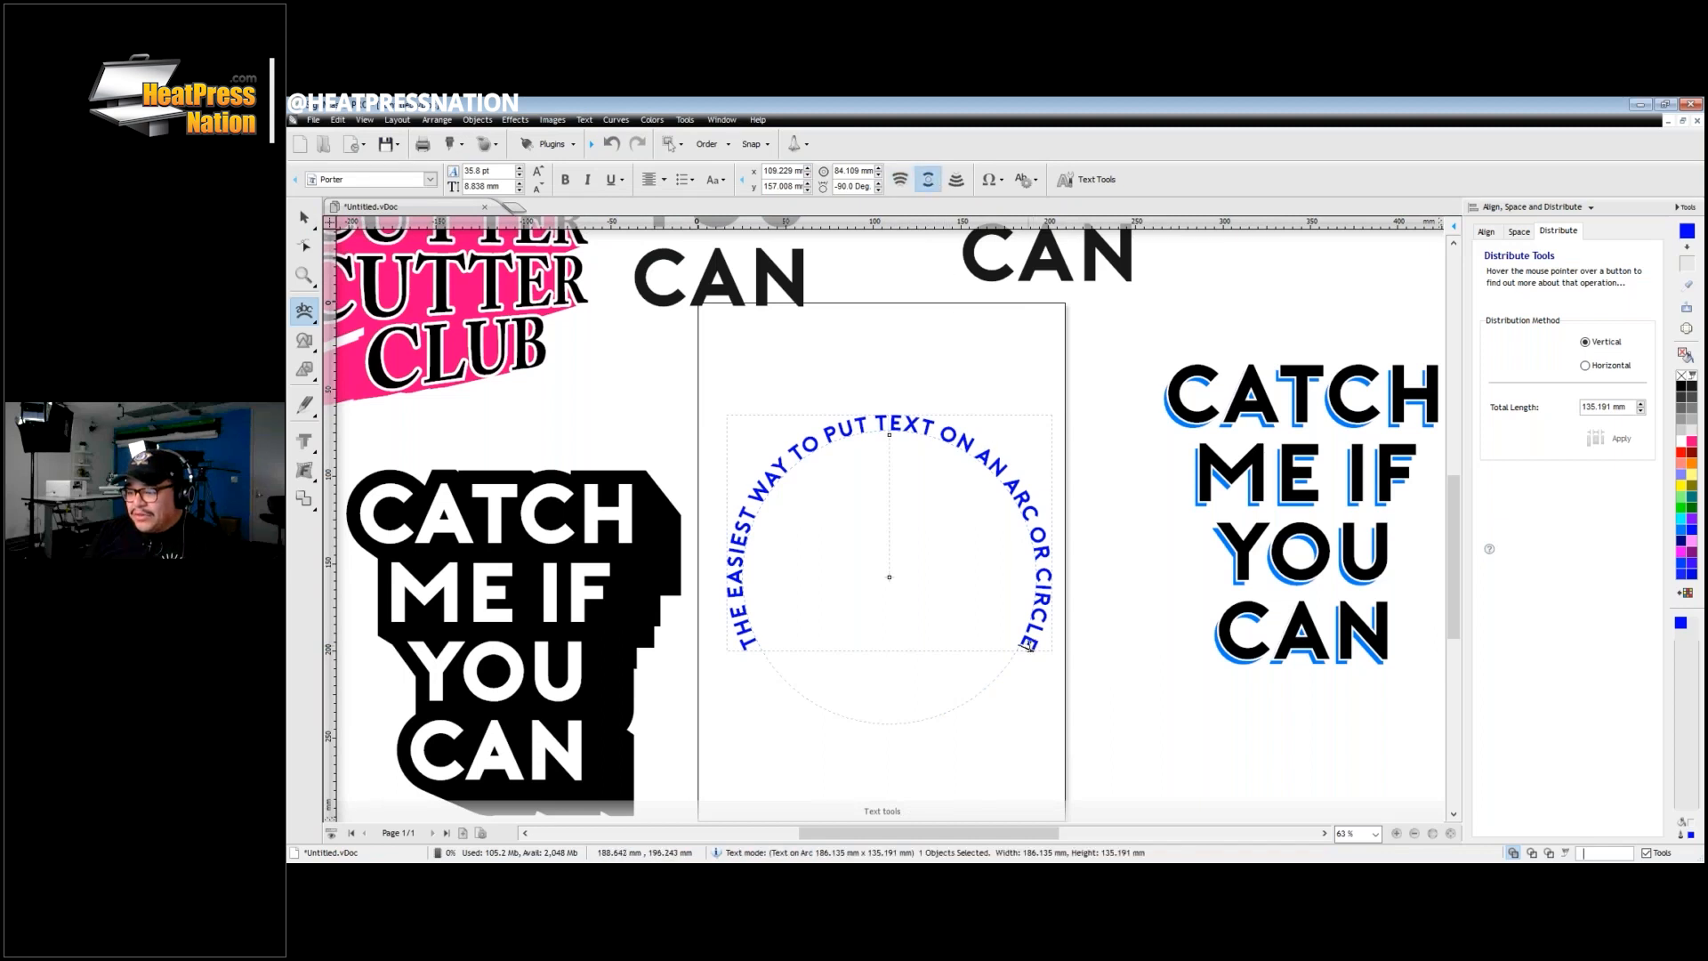
{"action": "type", "text": "SDKSDOFSNODF"}
{"action": "key", "text": "BackSpace"}
{"action": "key", "text": "BackSpace"}
{"action": "key", "text": "BackSpace"}
{"action": "key", "text": "BackSpace"}
{"action": "key", "text": "BackSpace"}
{"action": "key", "text": "BackSpace"}
{"action": "key", "text": "BackSpace"}
{"action": "key", "text": "BackSpace"}
{"action": "key", "text": "BackSpace"}
{"action": "key", "text": "BackSpace"}
{"action": "key", "text": "BackSpace"}
{"action": "key", "text": "BackSpace"}
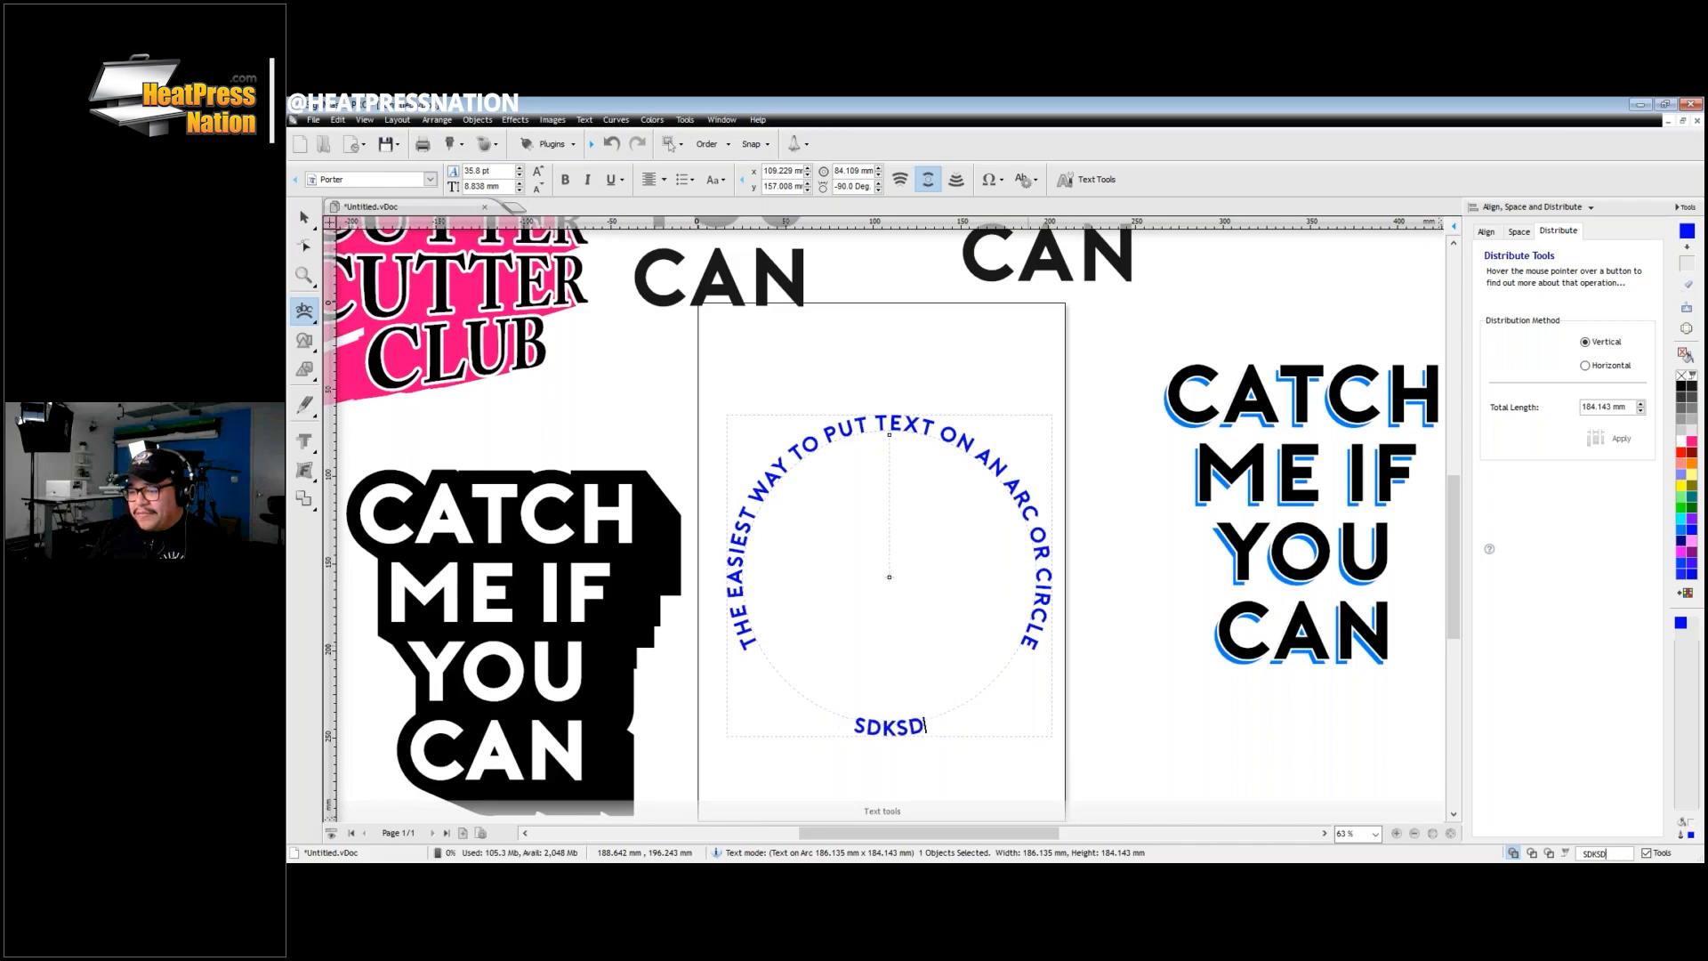
Step: Add "ANYWHERE" as the text along the bottom of the circle, without trailing spaces
{"action": "type", "text": "ANYWHERE"}
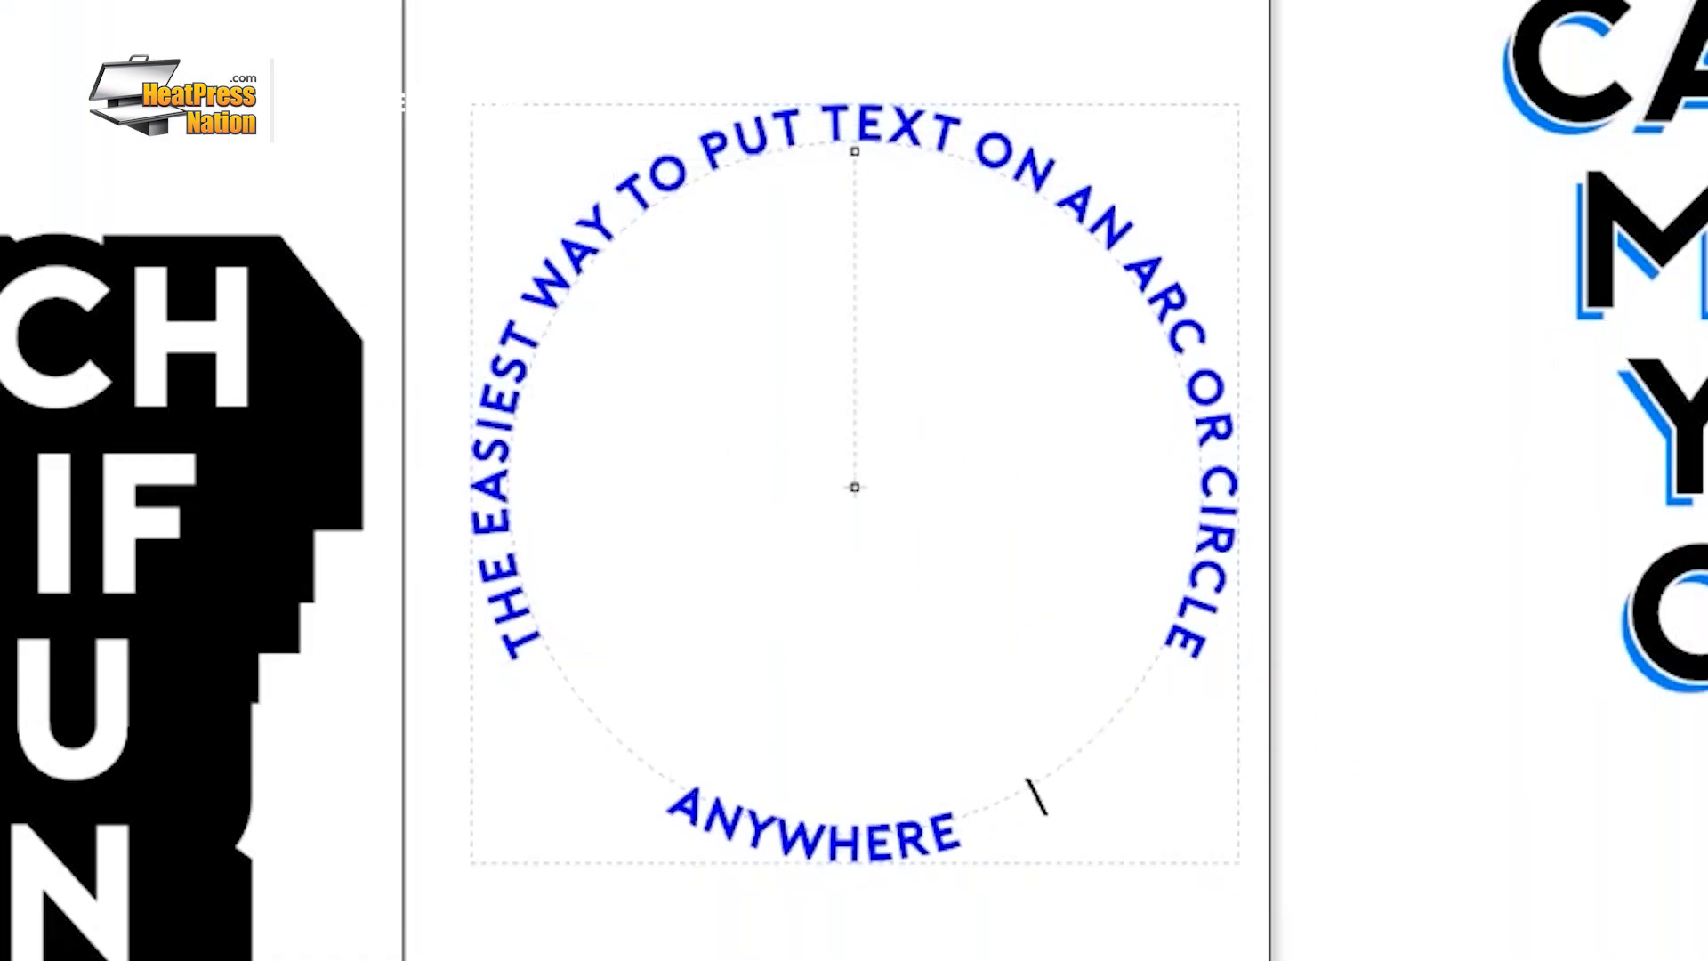
{"action": "key", "text": "BackSpace"}
{"action": "key", "text": "BackSpace"}
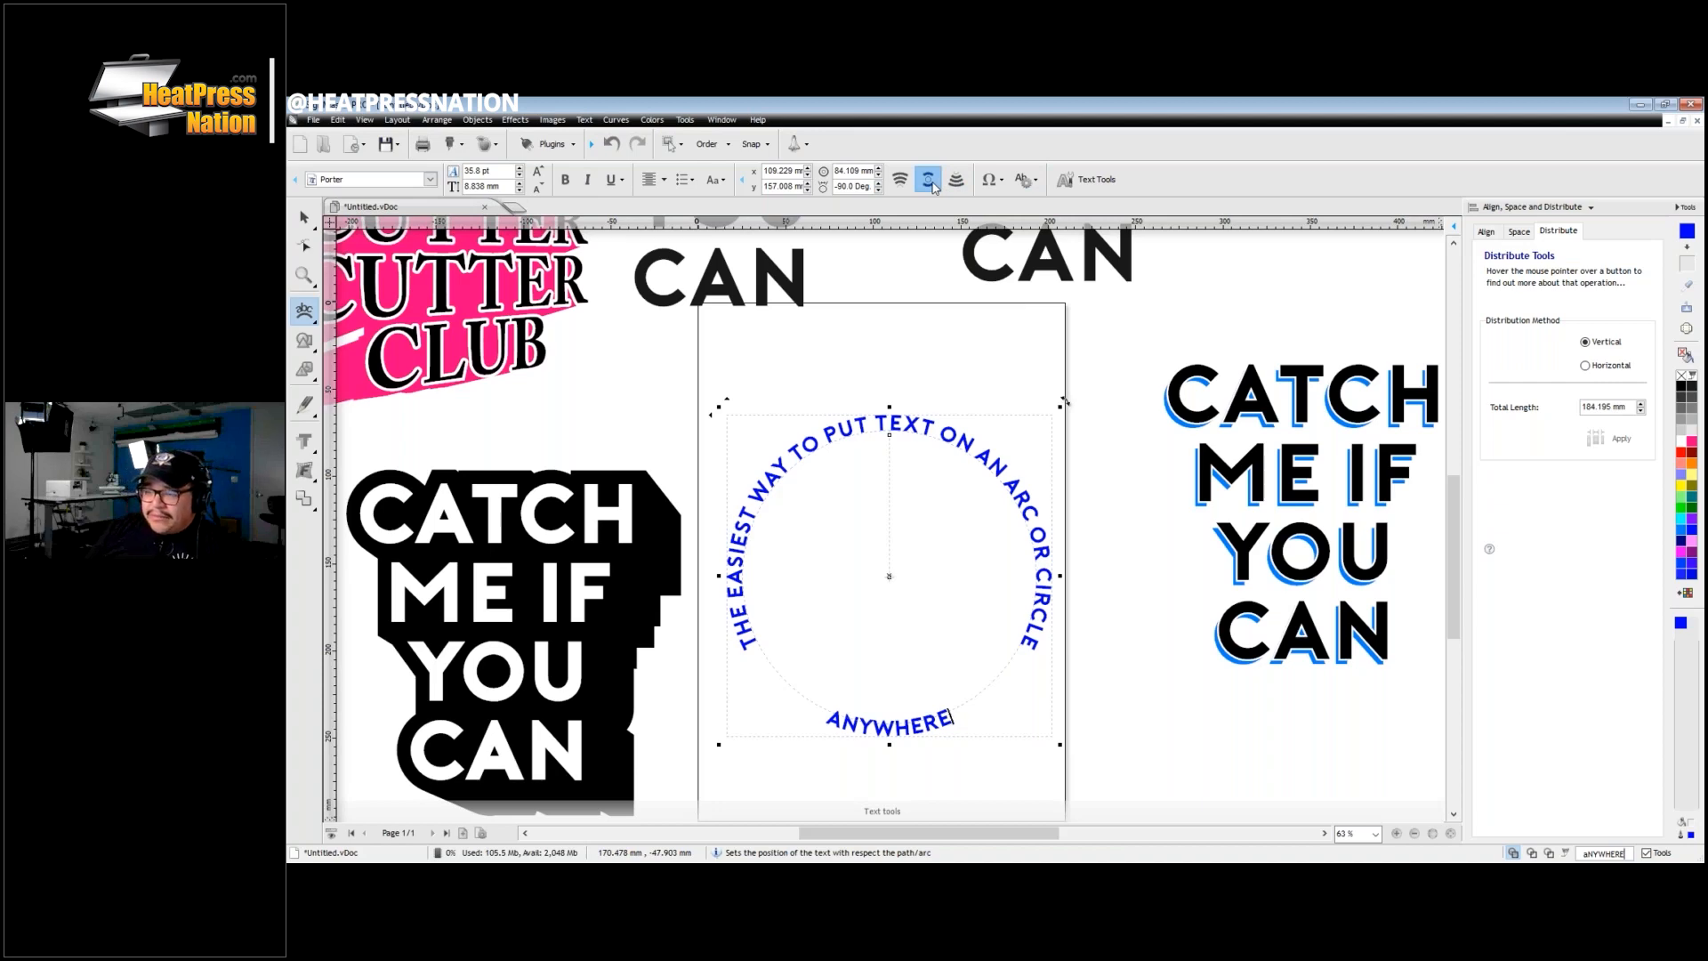
Step: Try placing all the arc text along the bottom of the circle and return to the split top-and-bottom placement
{"action": "left_click", "coordinate": [956, 179]}
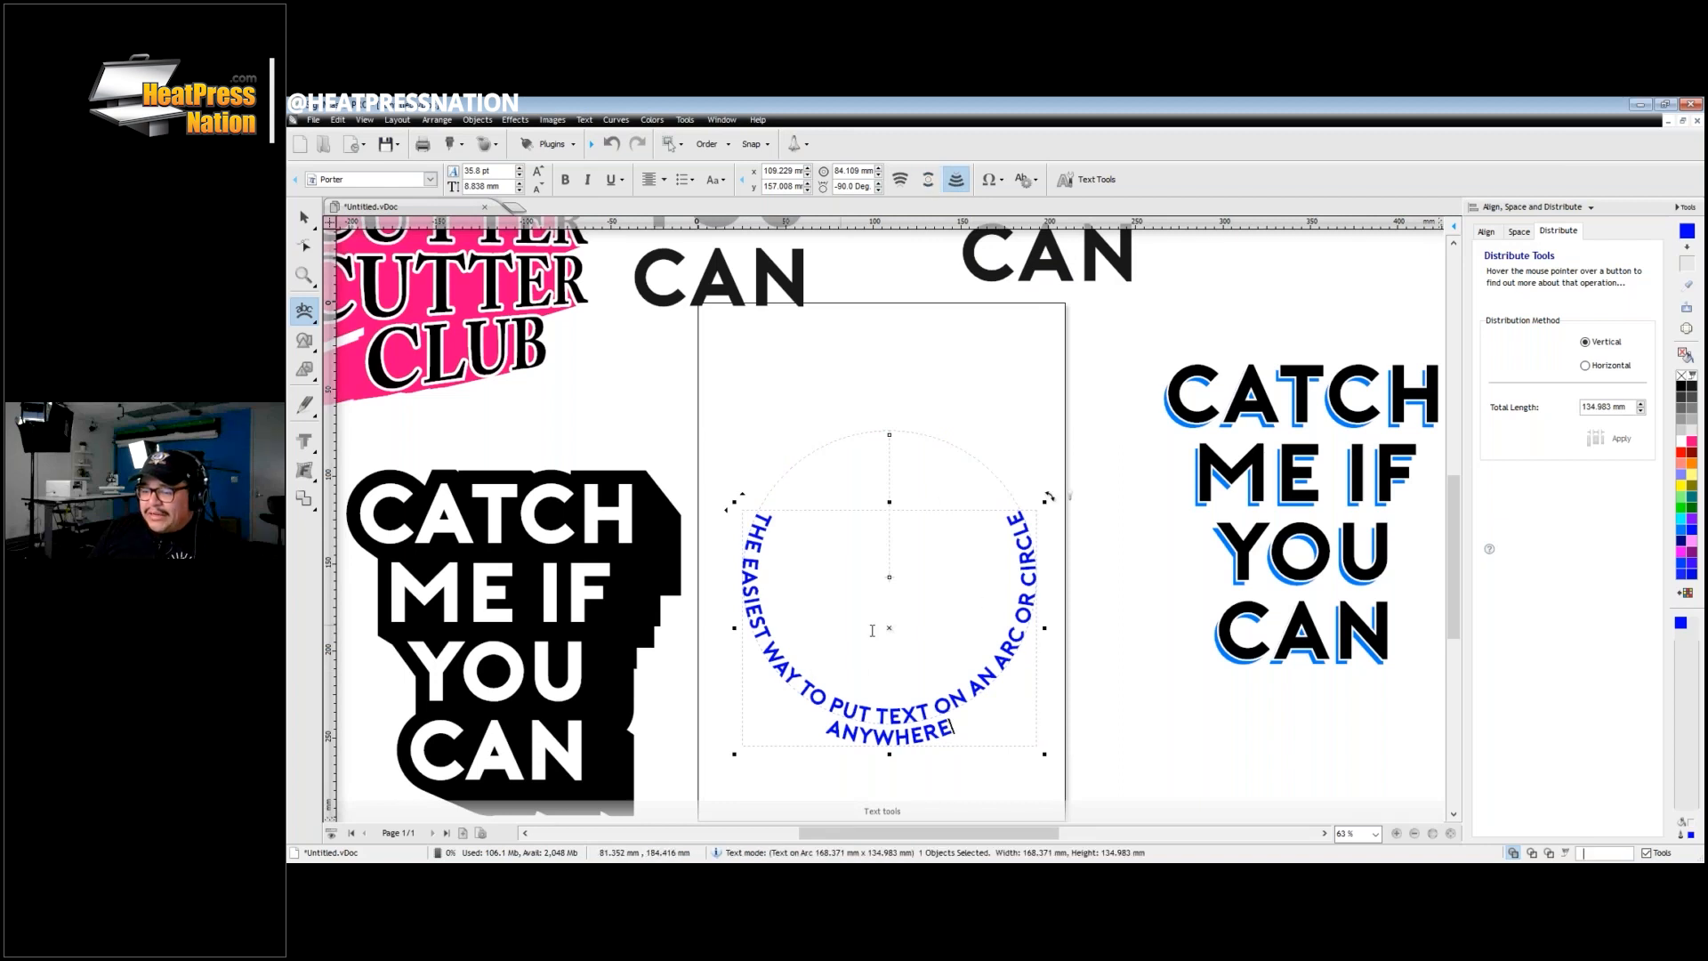
{"action": "left_click", "coordinate": [928, 179]}
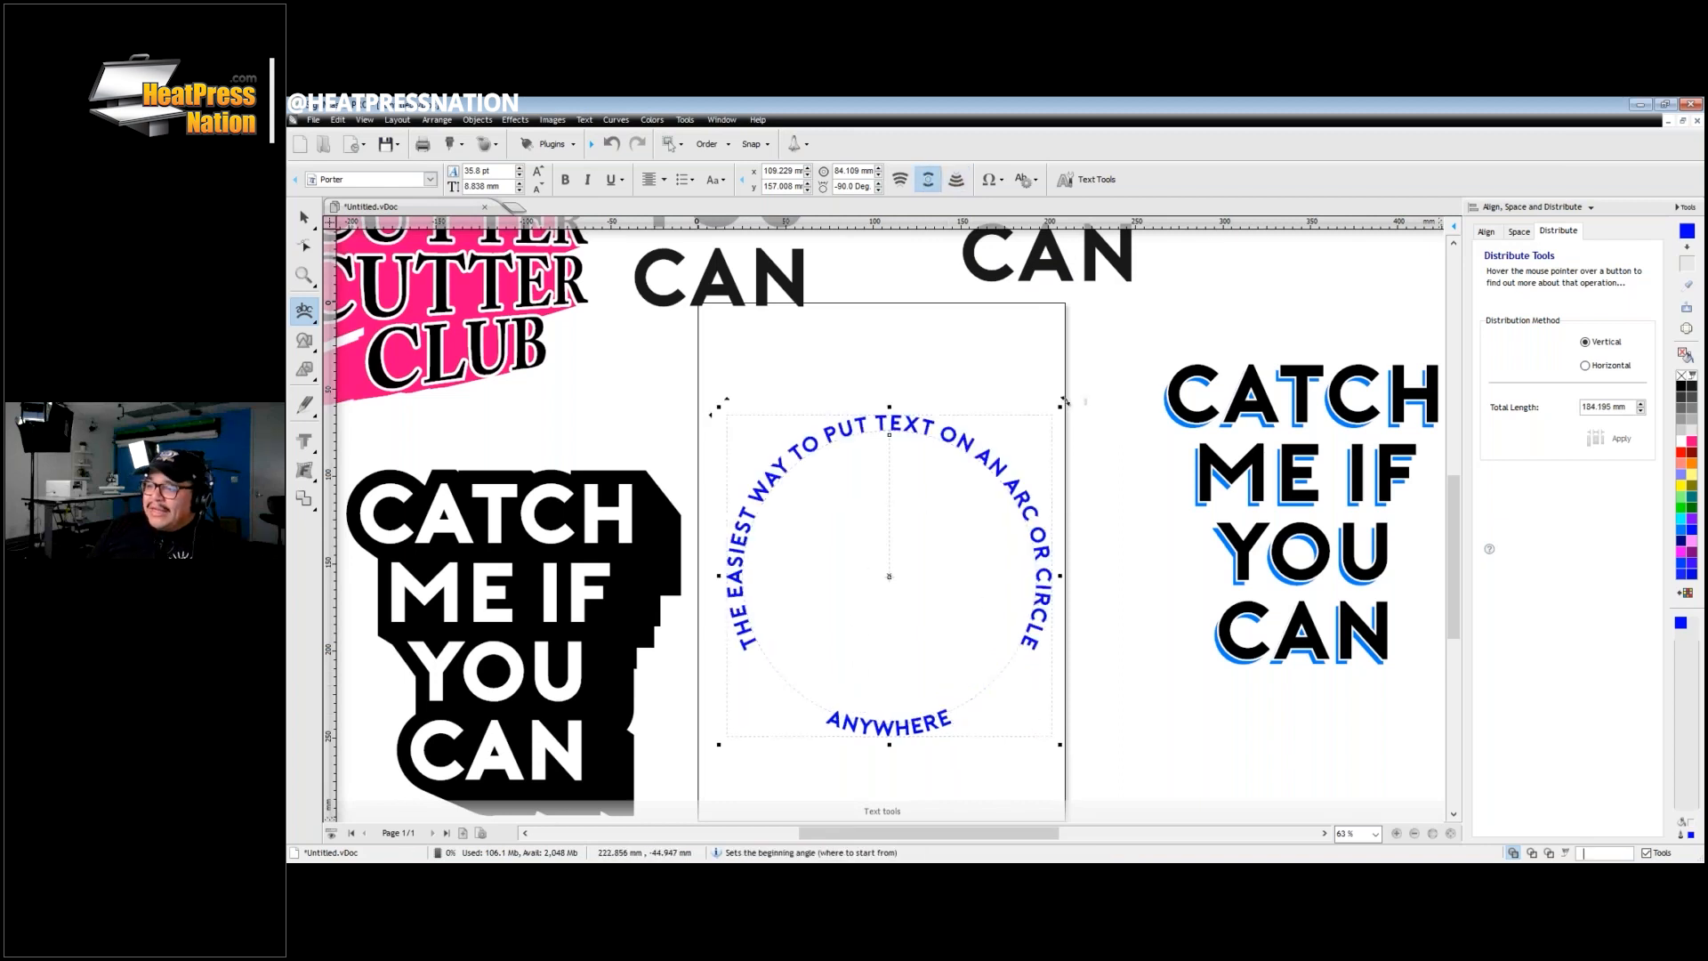
Step: Reduce the arc text's circle to a radius of about 73 mm and finish with the text deselected
{"action": "left_click_drag", "start_coordinate": [890, 439], "coordinate": [887, 453]}
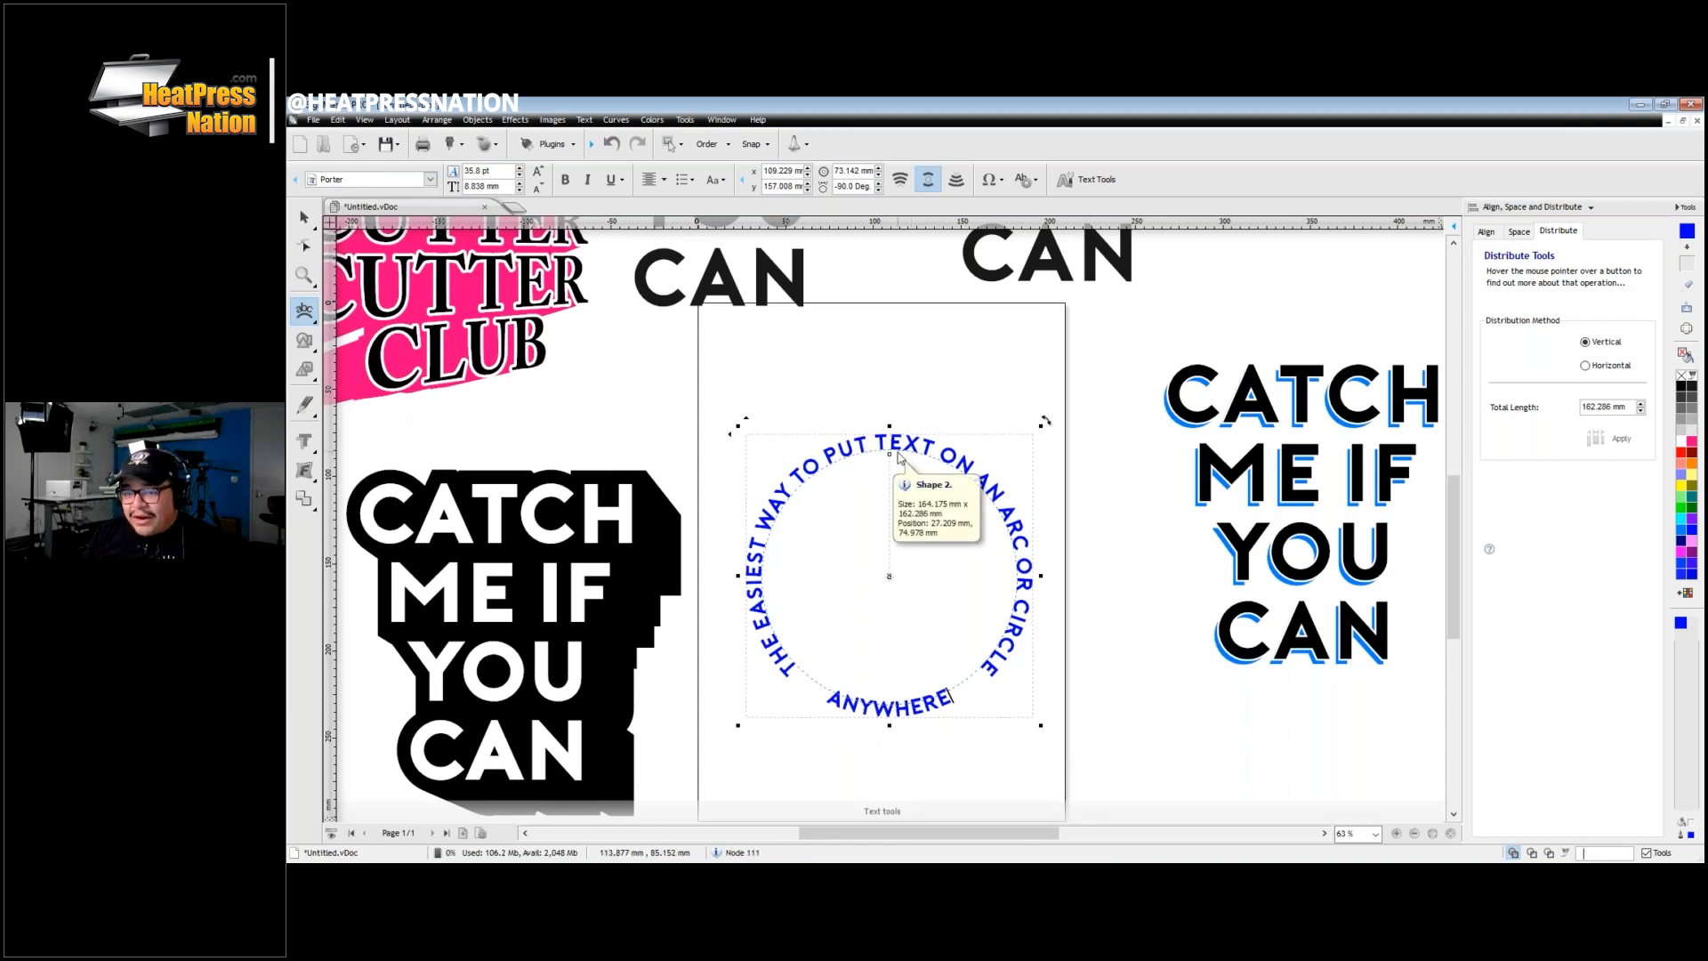
{"action": "left_click", "coordinate": [304, 218]}
{"action": "left_click", "coordinate": [917, 388]}
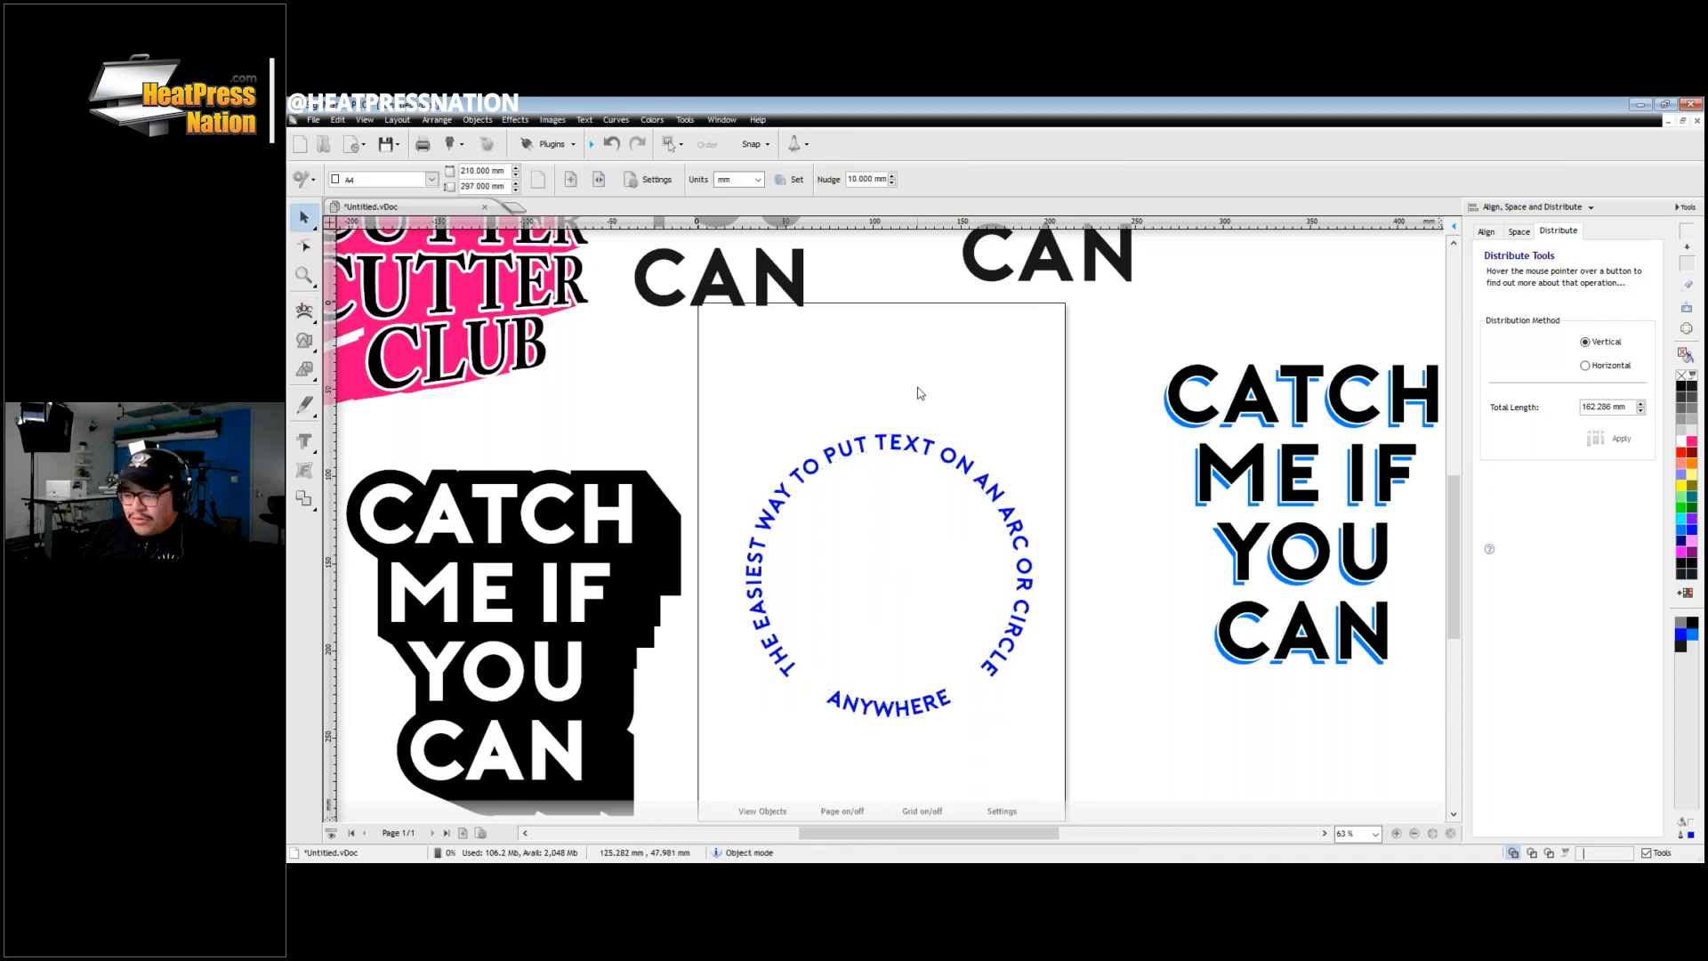
{"action": "left_click", "coordinate": [1001, 666]}
{"action": "left_click", "coordinate": [1085, 637]}
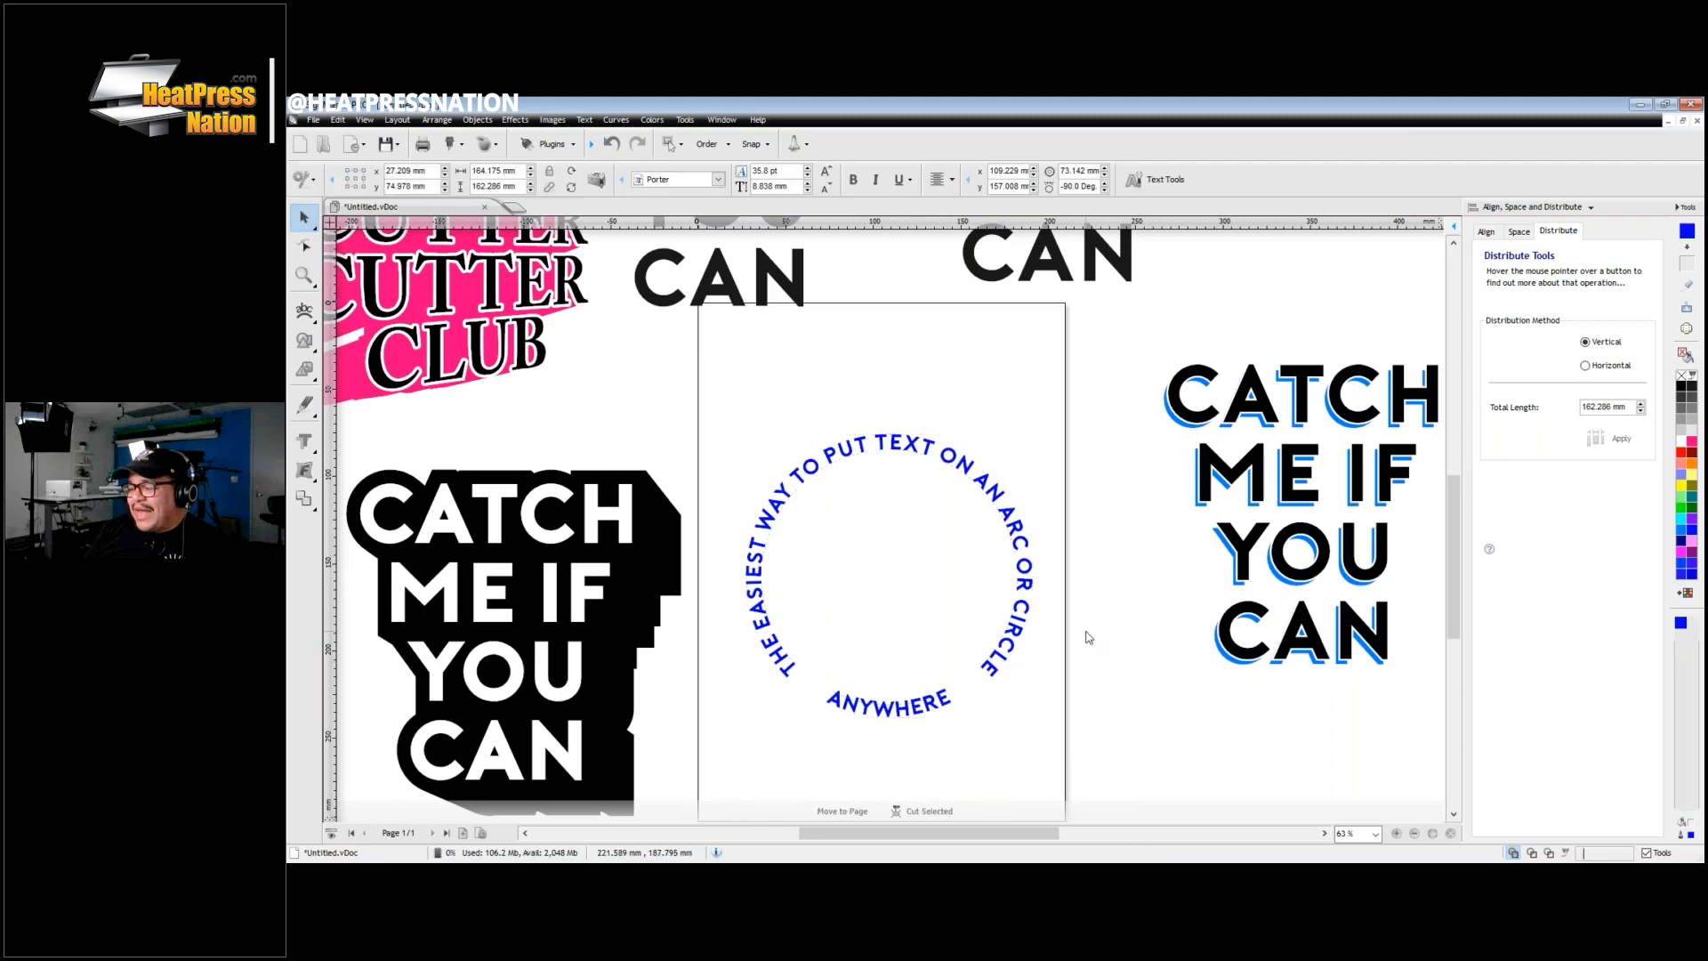
Step: Reposition the two dark grey "CATCH ME IF YOU CAN" texts above the page and nudge the black block-shadowed version slightly upward
{"action": "scroll", "coordinate": [1123, 696], "scroll_direction": "down", "scroll_amount": 2}
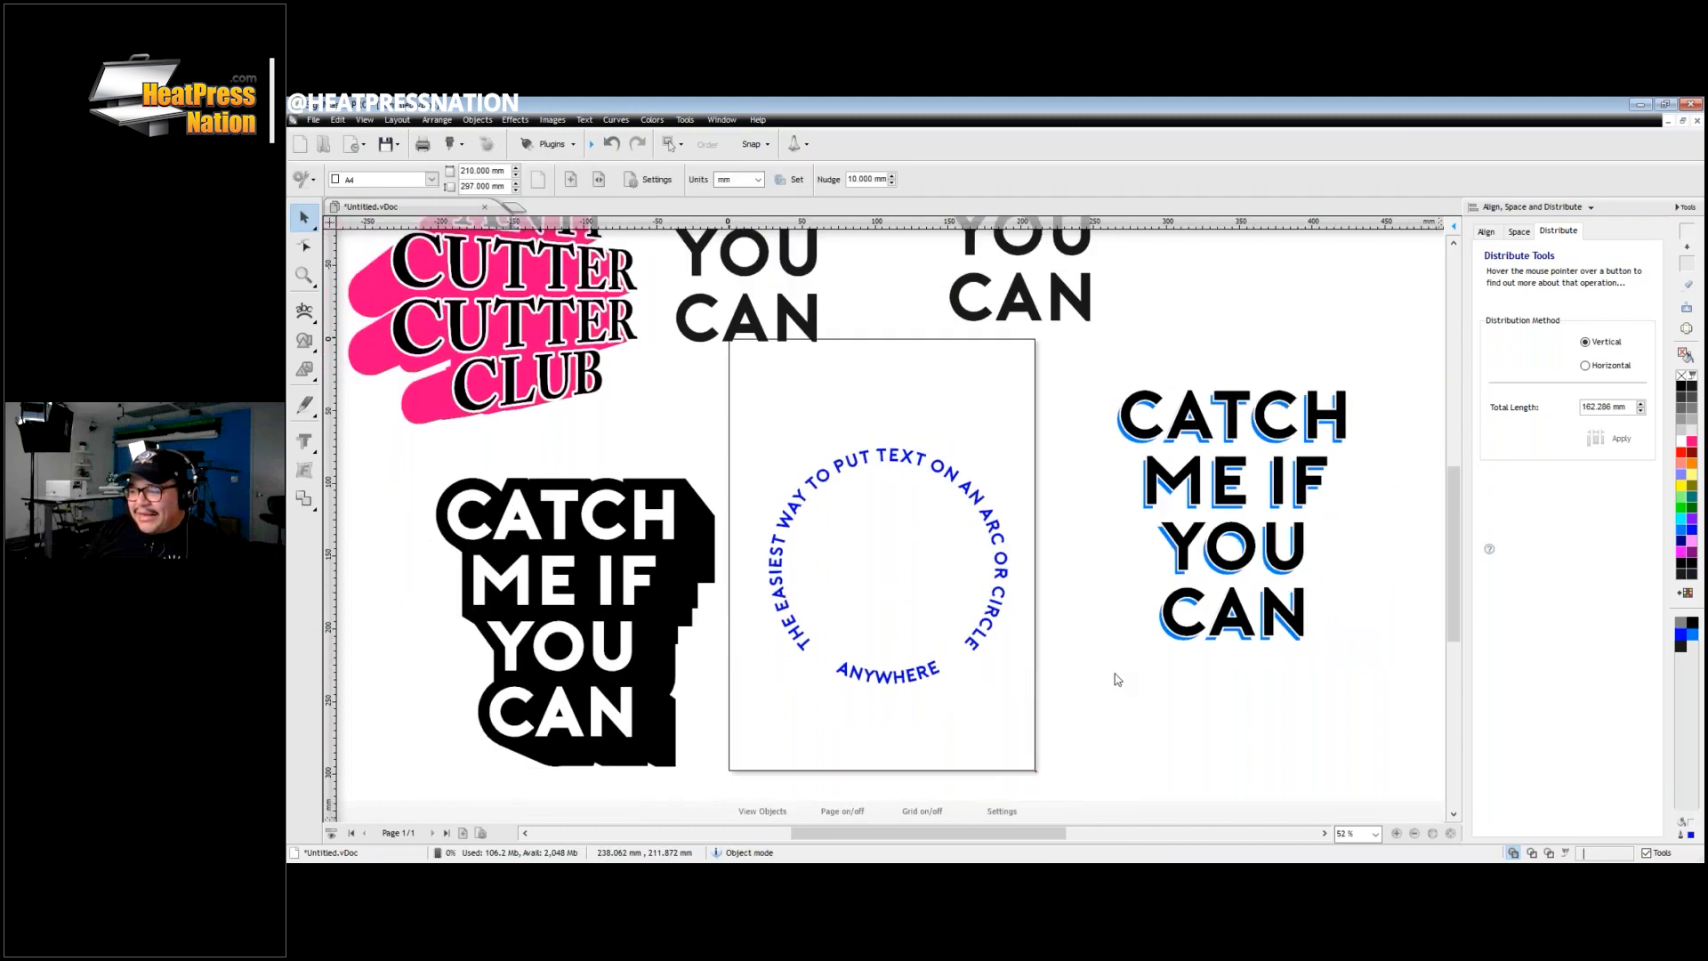
{"action": "scroll", "coordinate": [1117, 679], "scroll_direction": "up", "scroll_amount": 2}
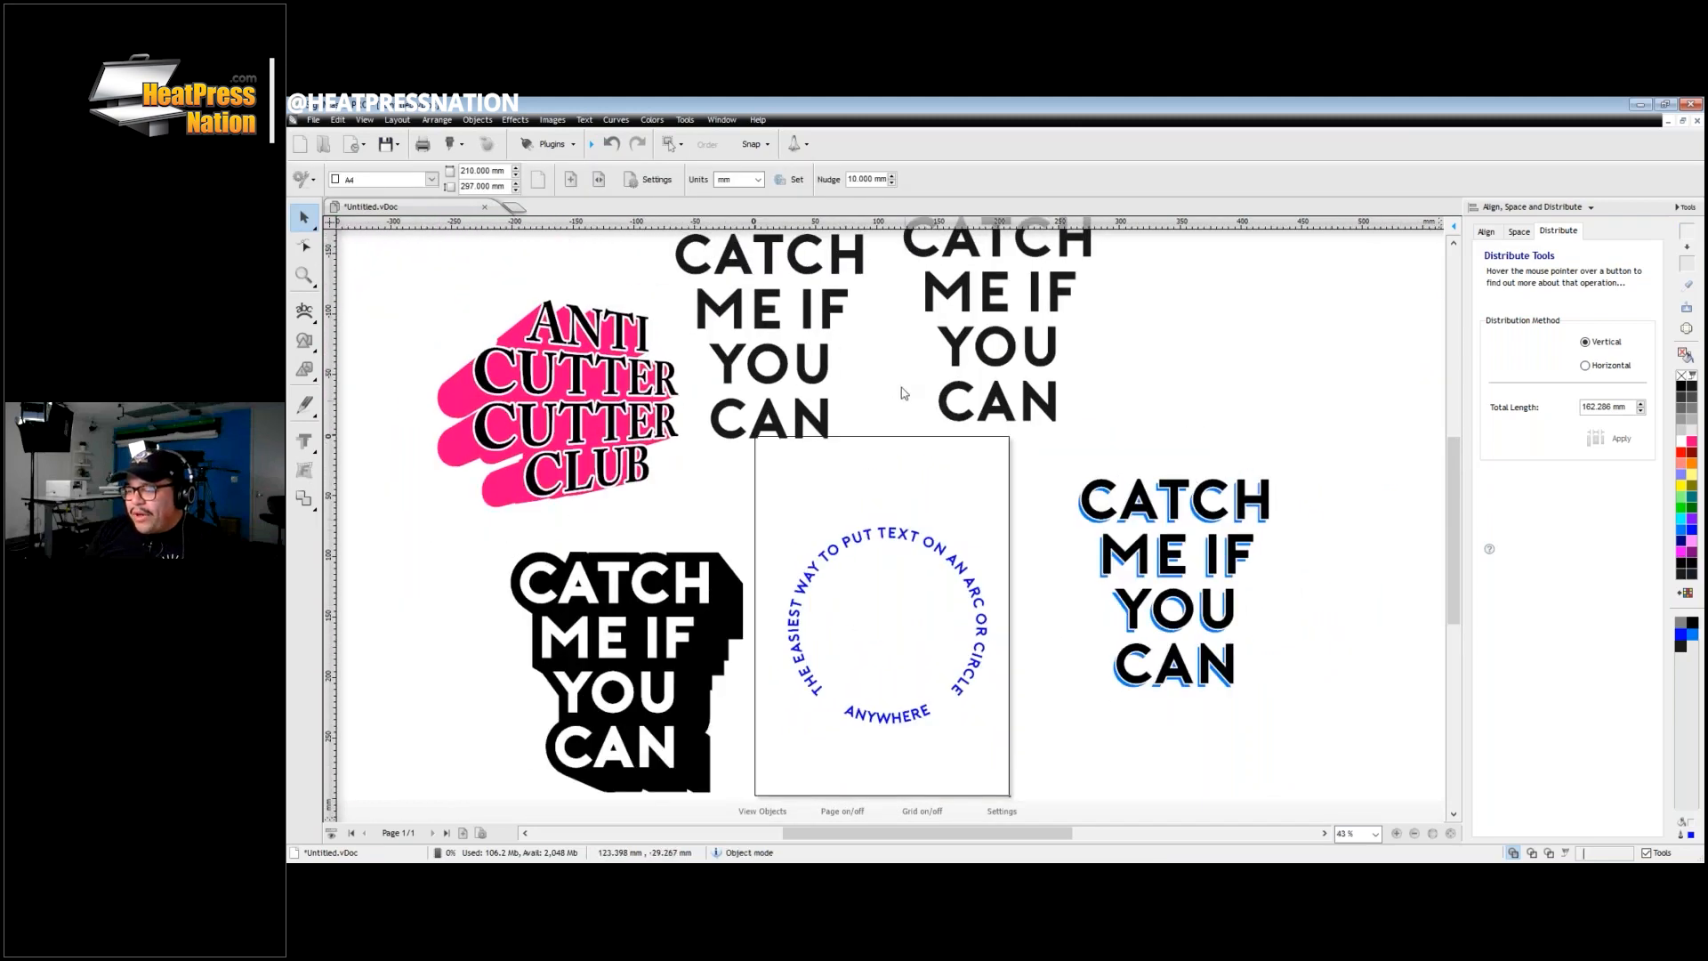
{"action": "left_click_drag", "start_coordinate": [1043, 360], "coordinate": [1082, 404]}
{"action": "left_click_drag", "start_coordinate": [1083, 409], "coordinate": [1116, 402]}
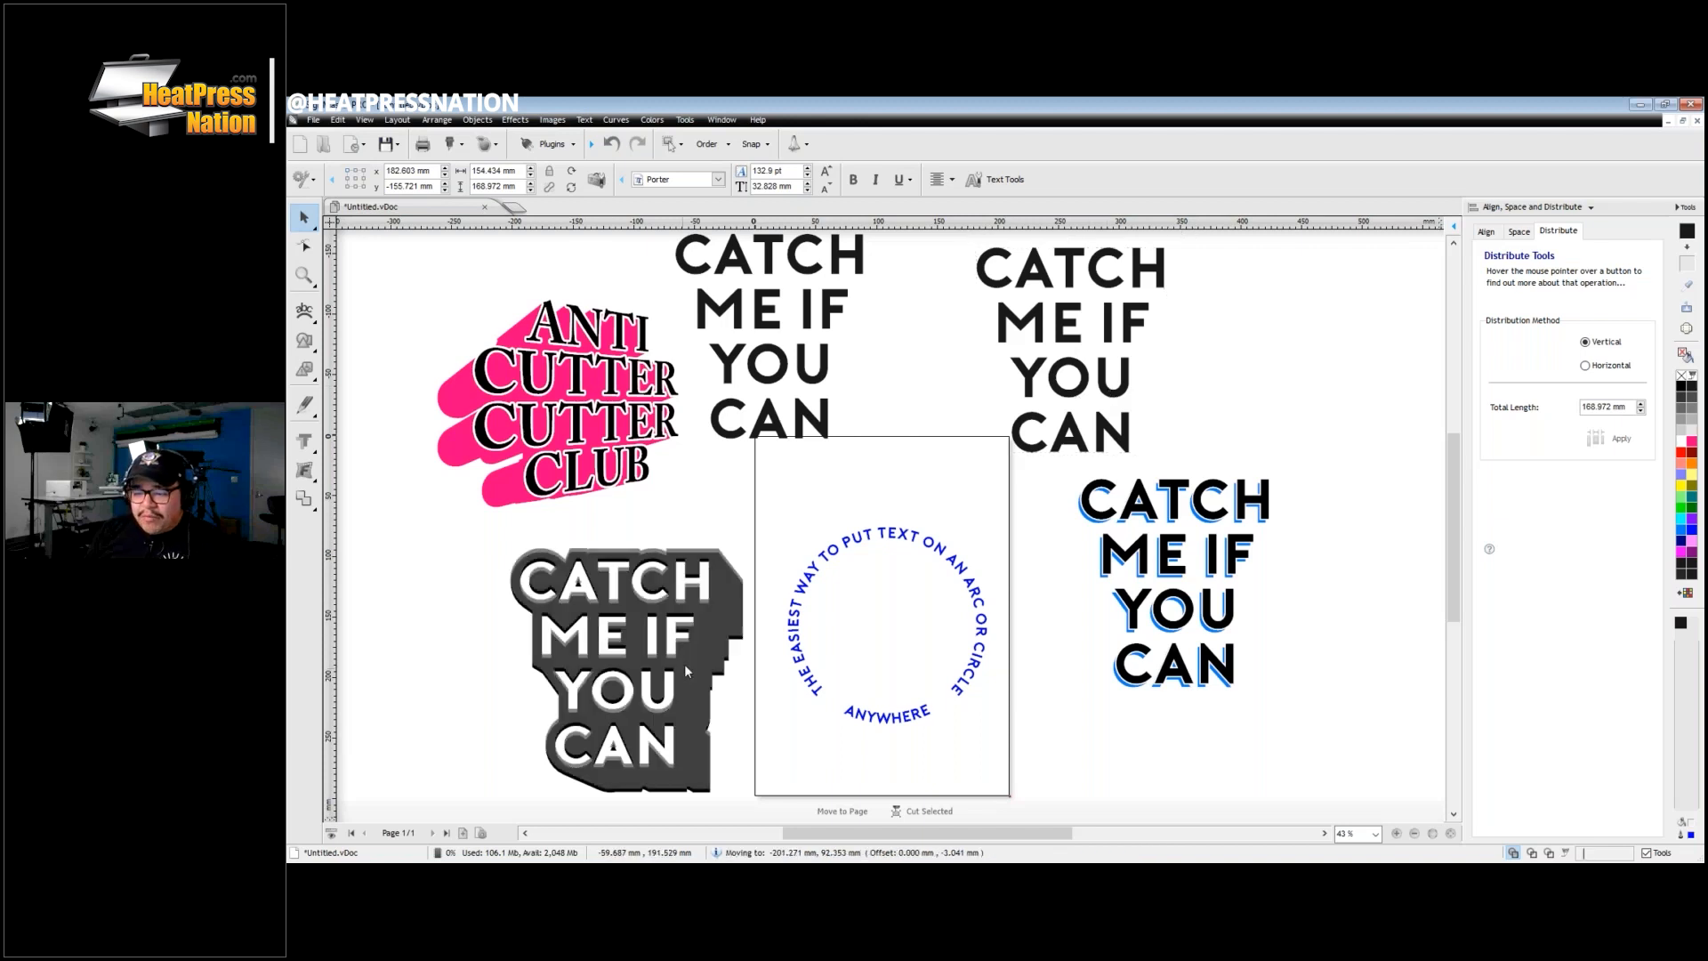
{"action": "left_click_drag", "start_coordinate": [687, 656], "coordinate": [680, 669]}
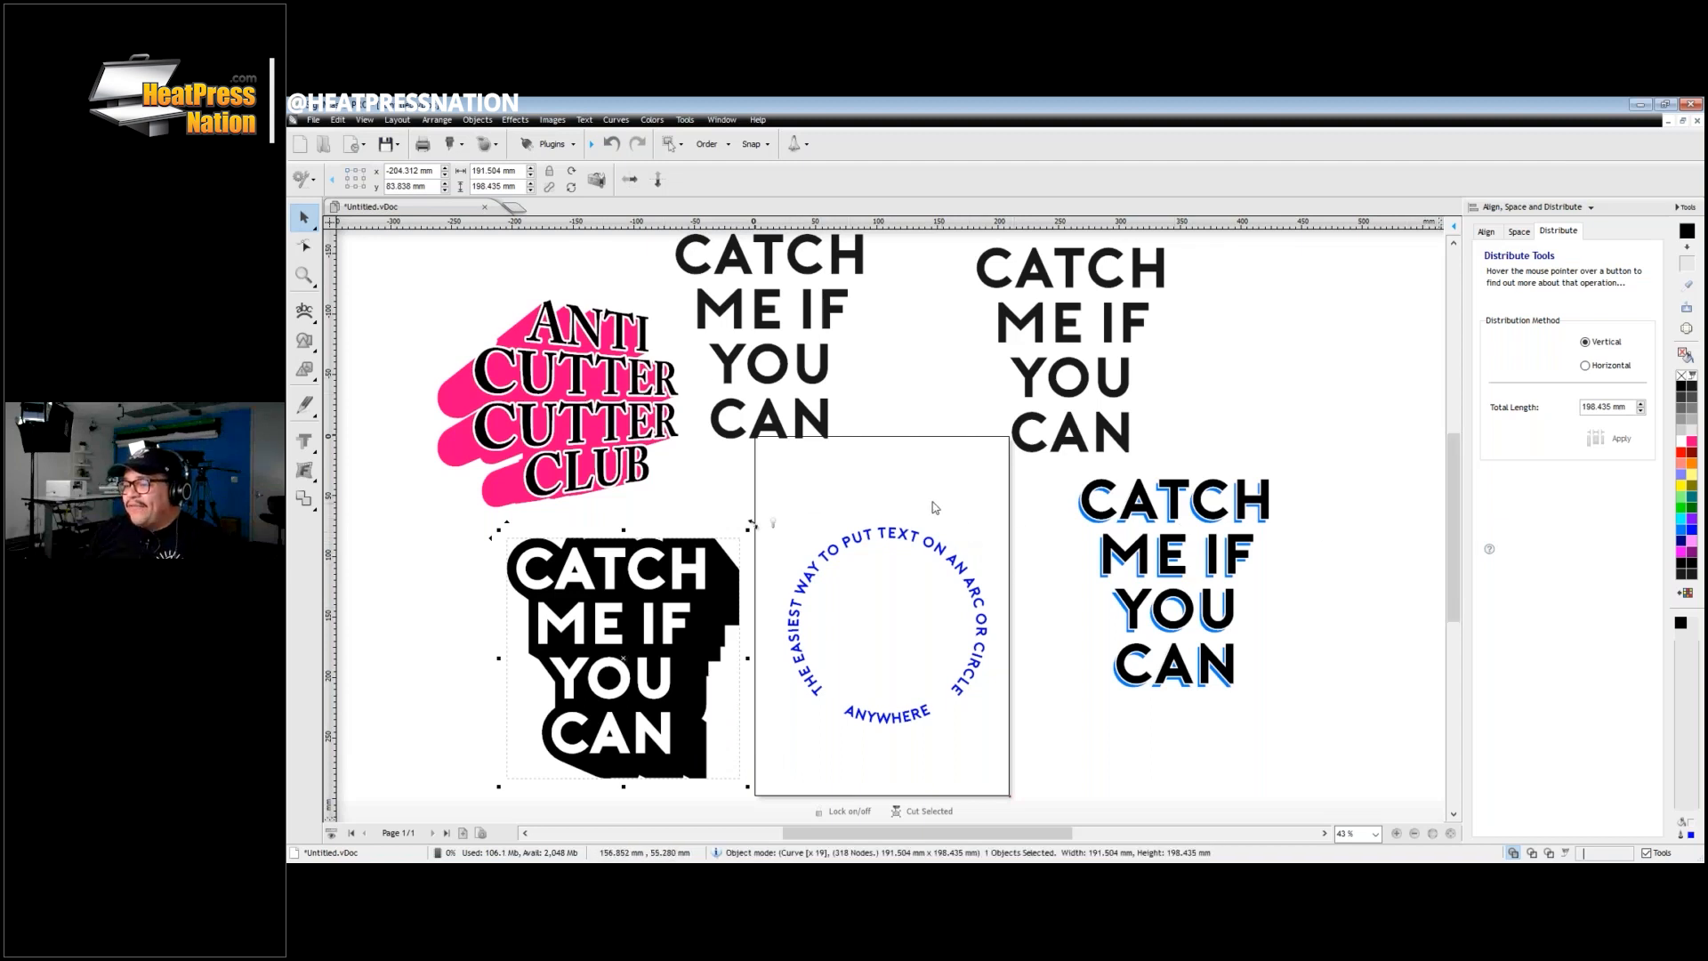
{"action": "left_click_drag", "start_coordinate": [755, 372], "coordinate": [746, 442]}
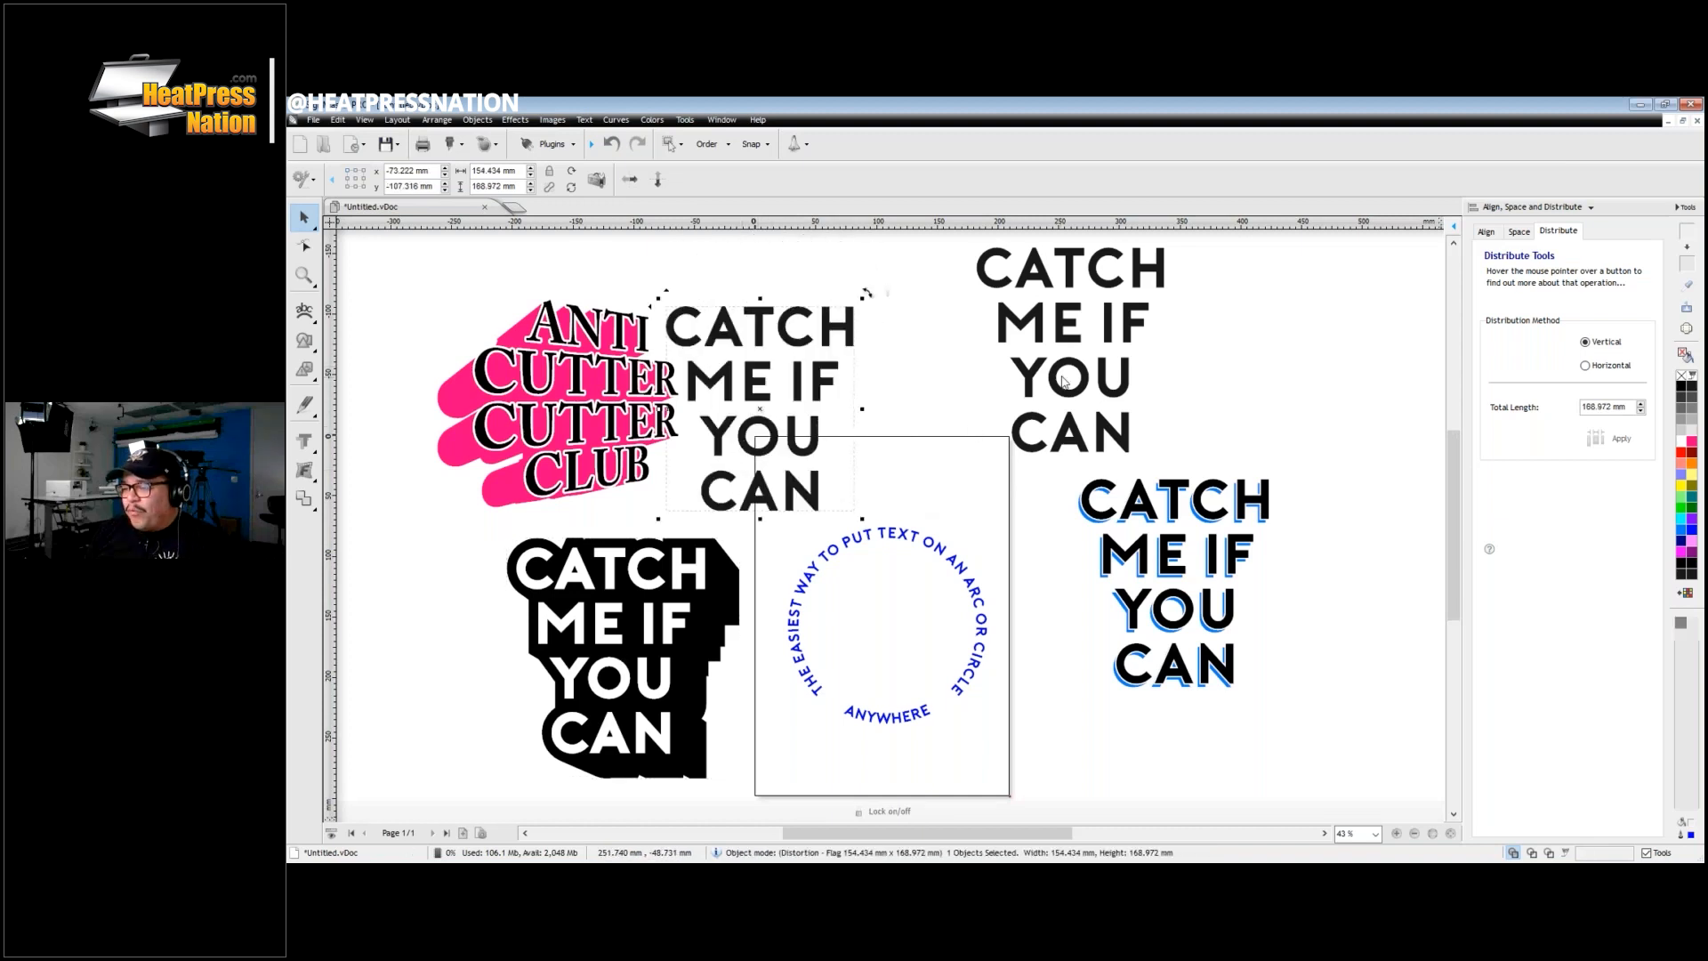
{"action": "left_click_drag", "start_coordinate": [1062, 372], "coordinate": [999, 430]}
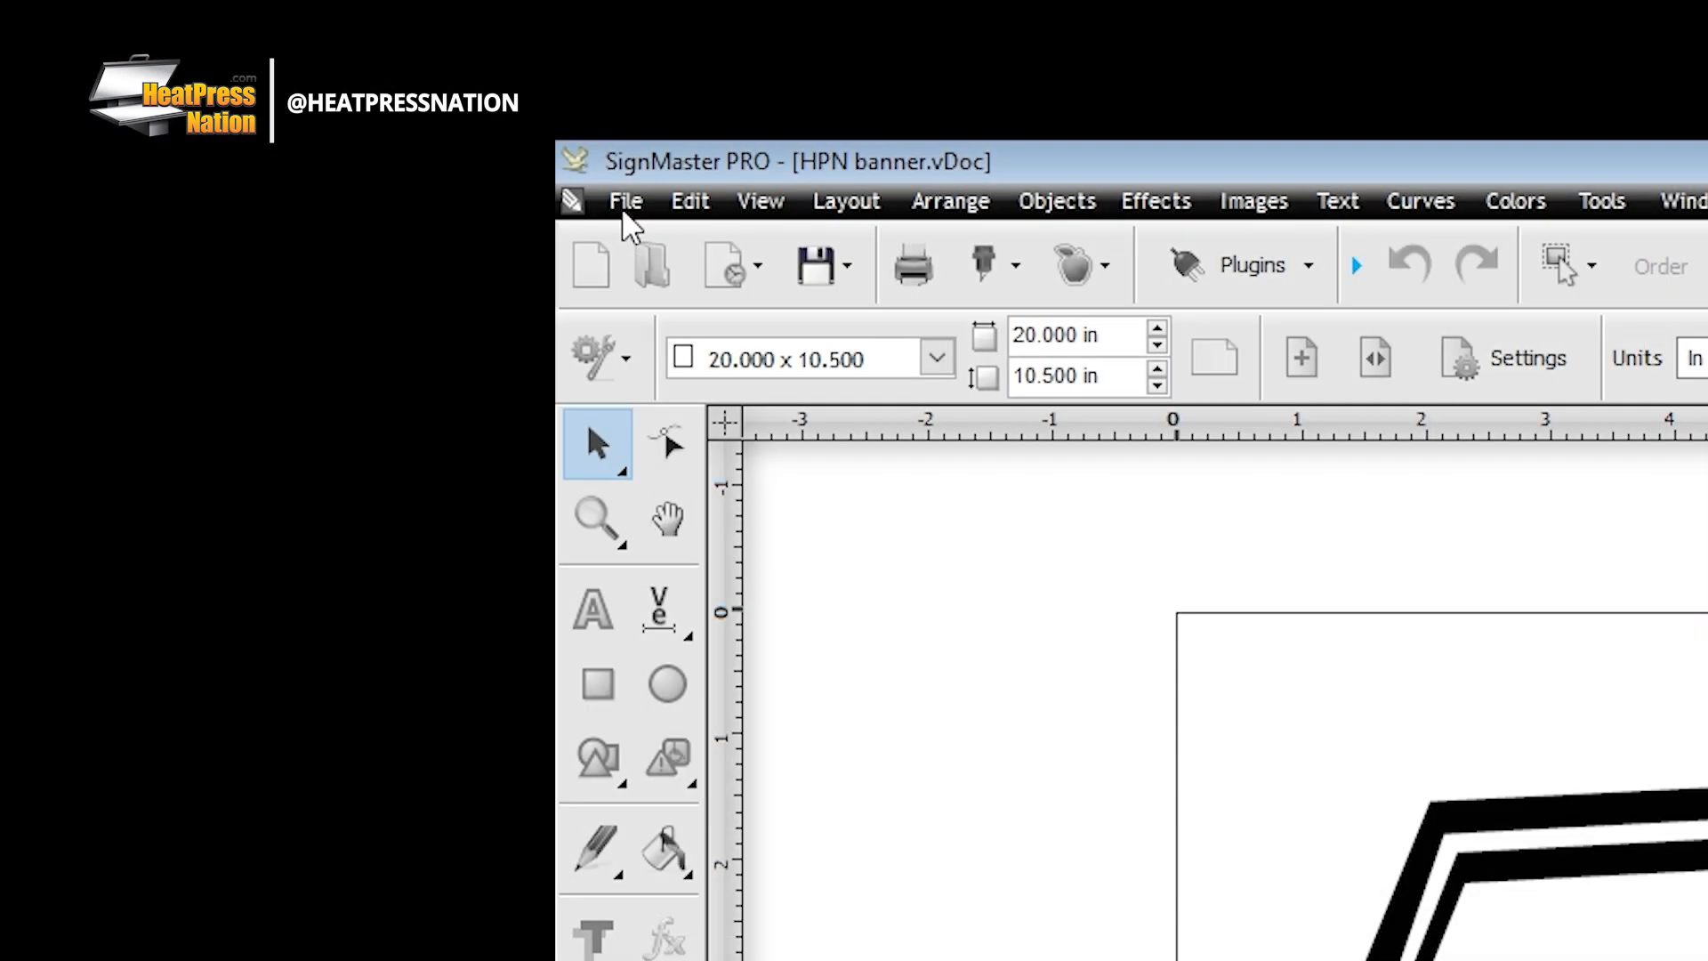
Step: Start a file export of the HPN banner document and open the list of available export formats
{"action": "left_click", "coordinate": [625, 205]}
{"action": "mouse_move", "coordinate": [813, 642]}
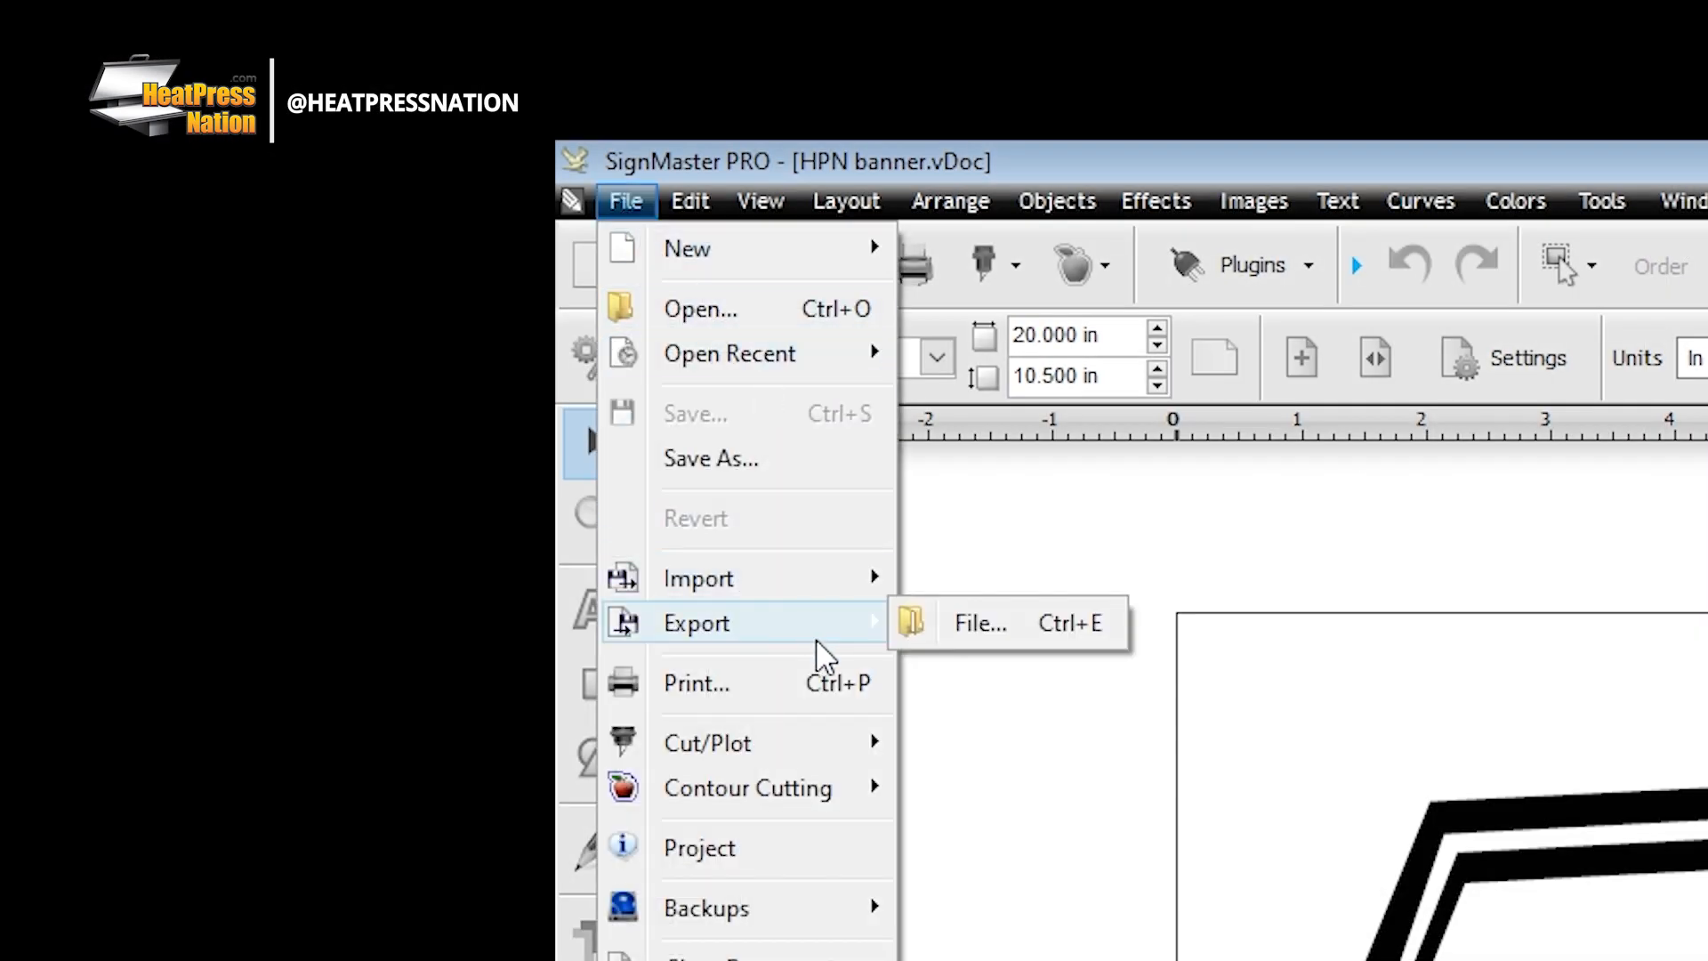
{"action": "left_click", "coordinate": [1009, 628]}
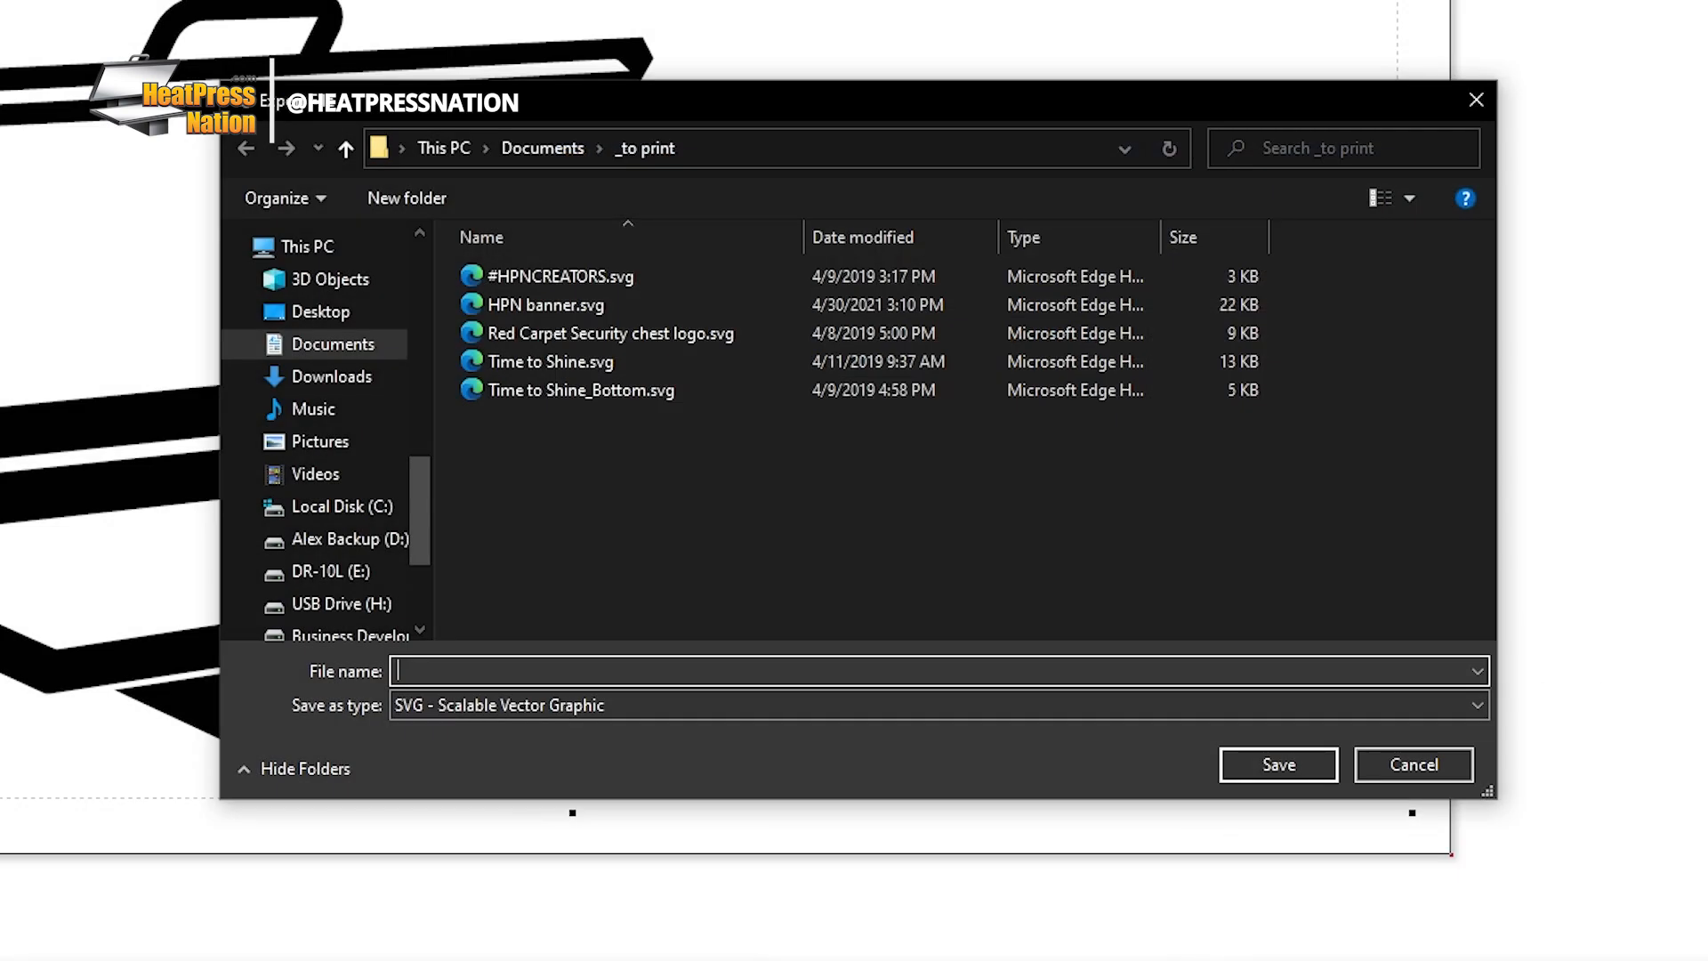
{"action": "left_click", "coordinate": [1470, 703]}
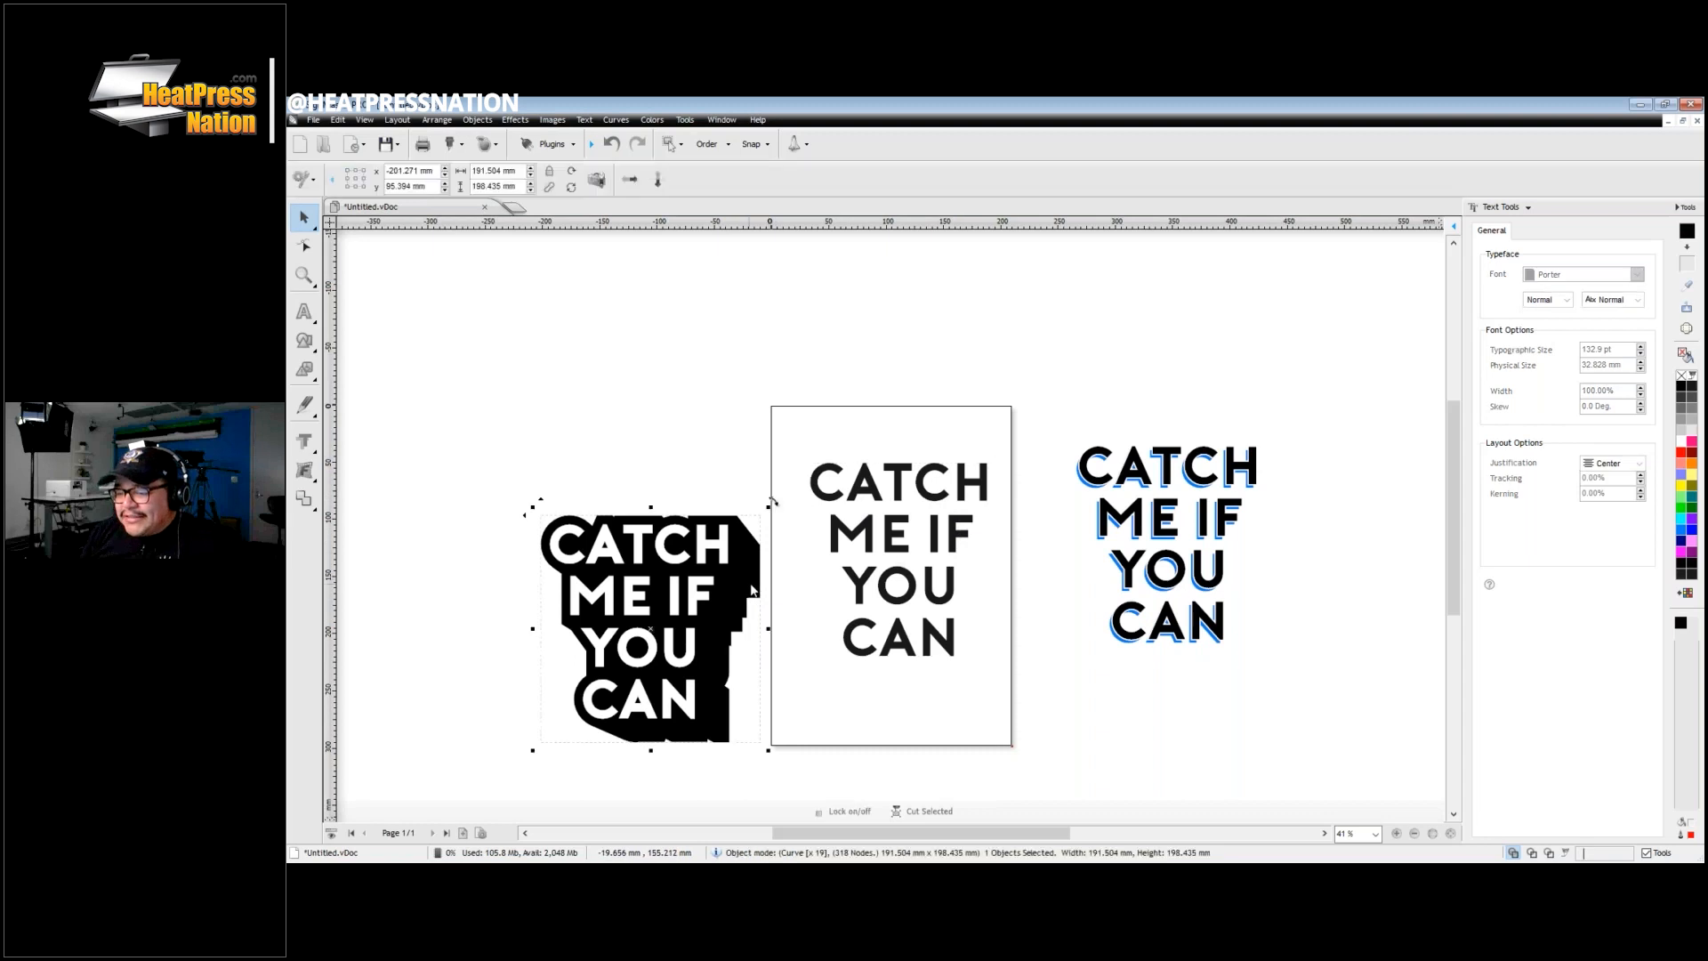
{"action": "left_click", "coordinate": [1168, 485]}
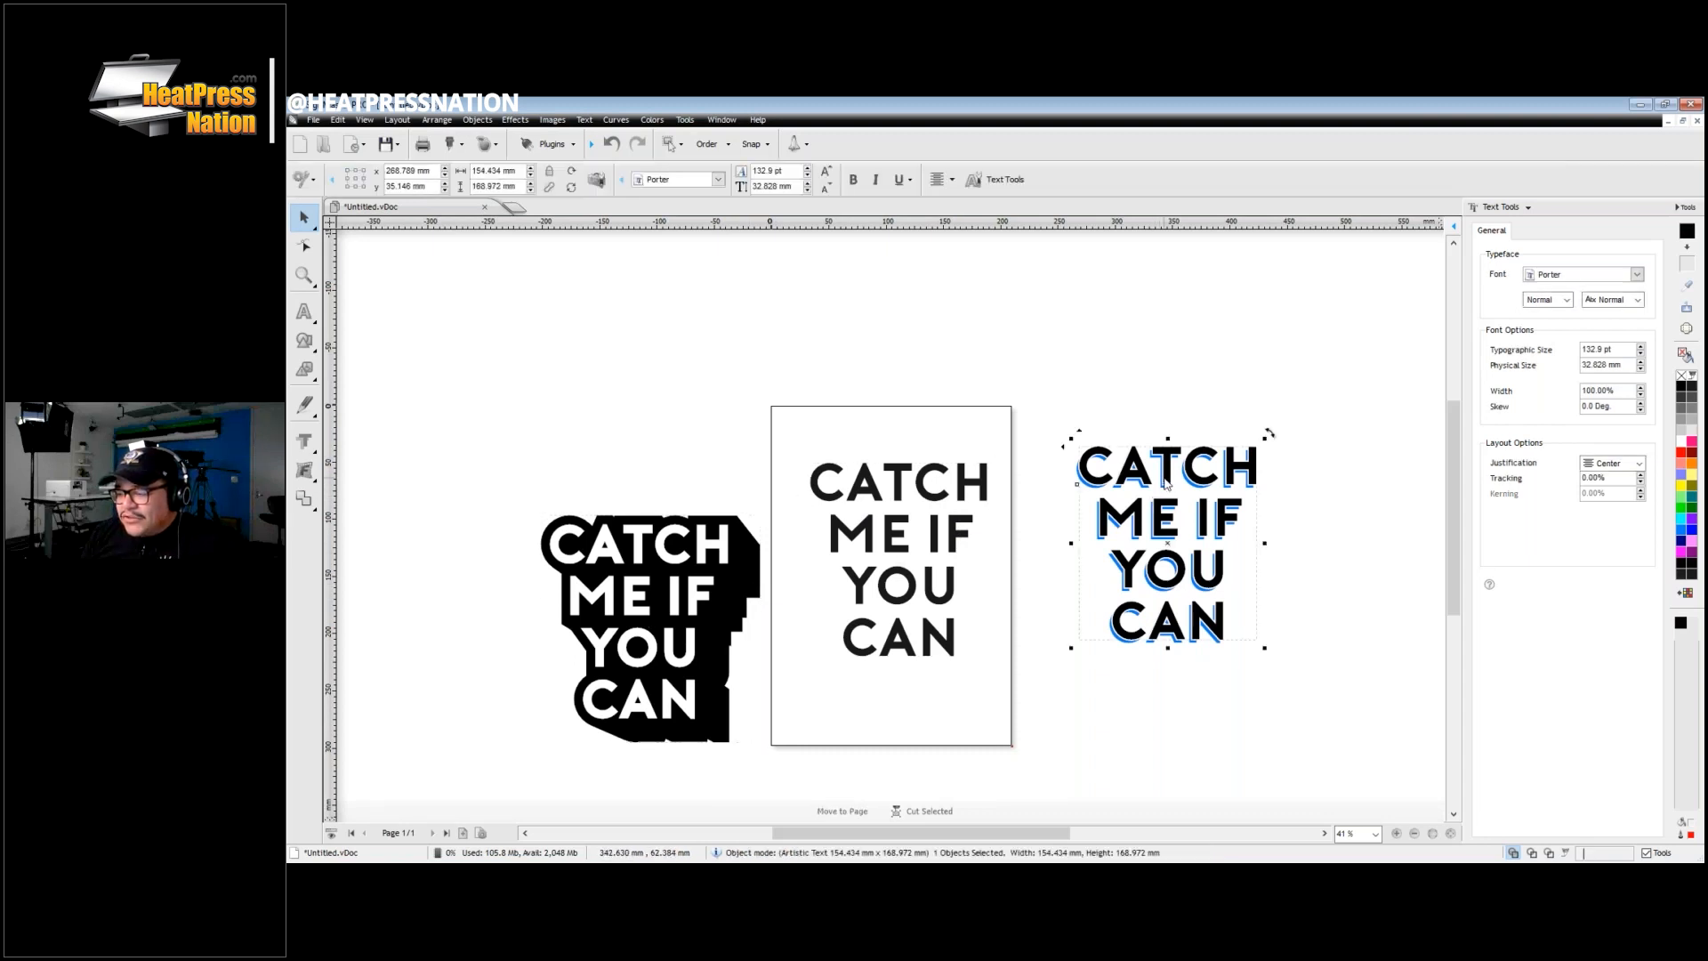
{"action": "left_click", "coordinate": [928, 499]}
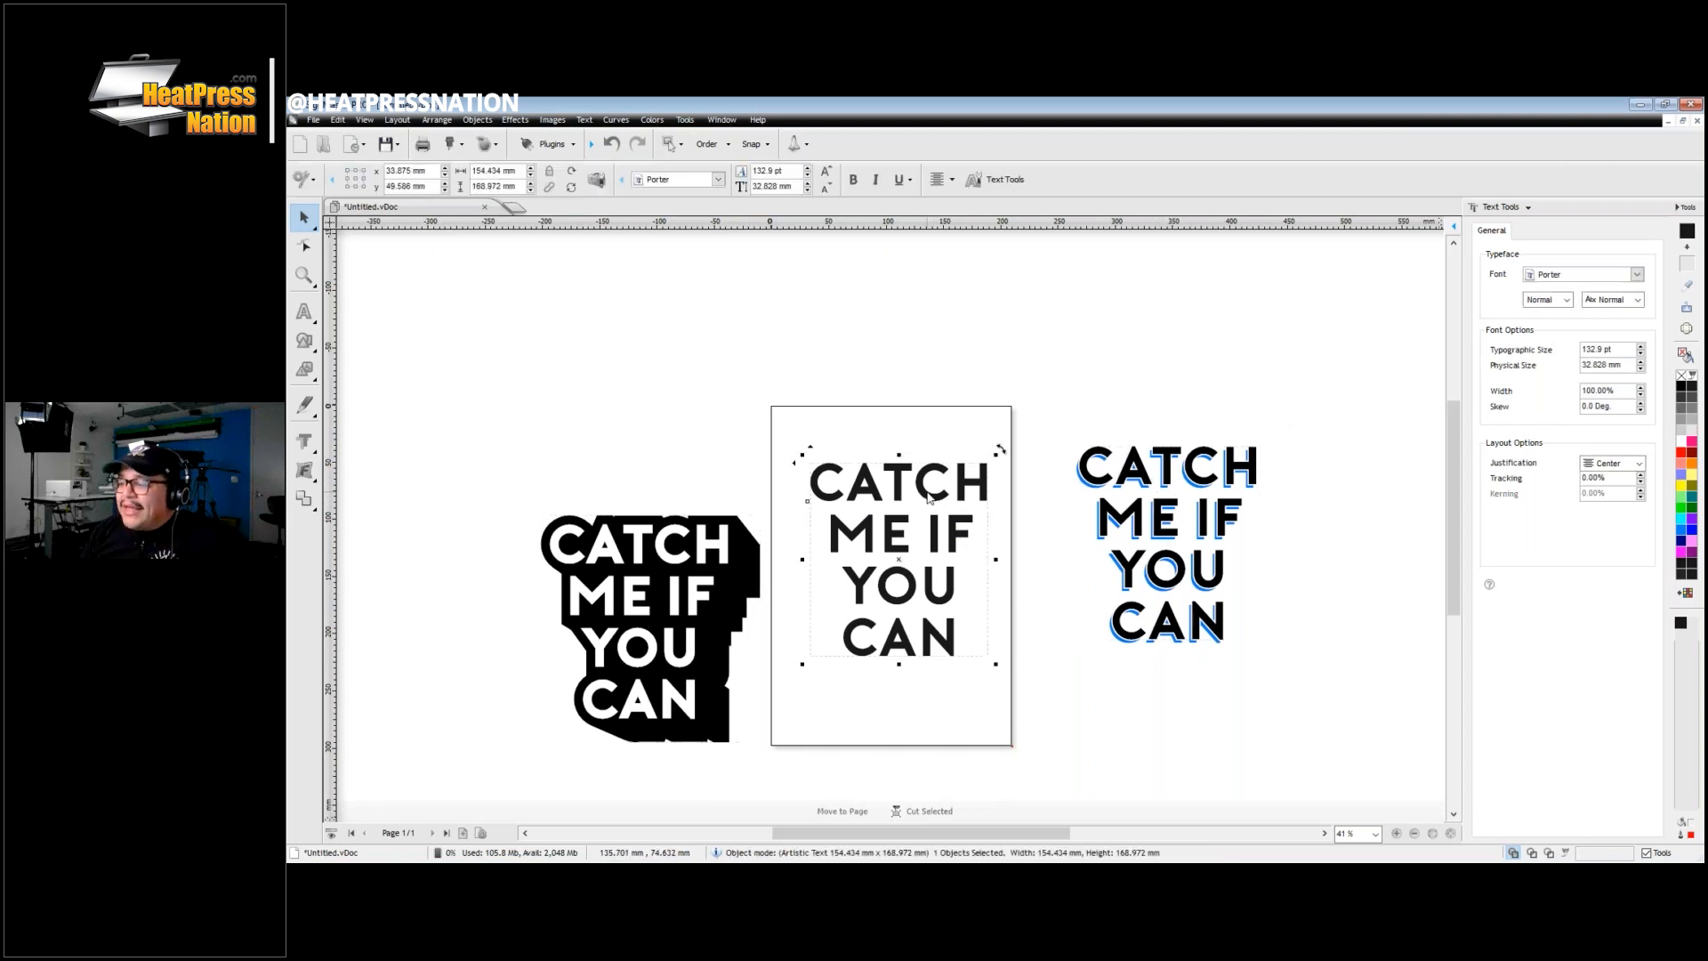